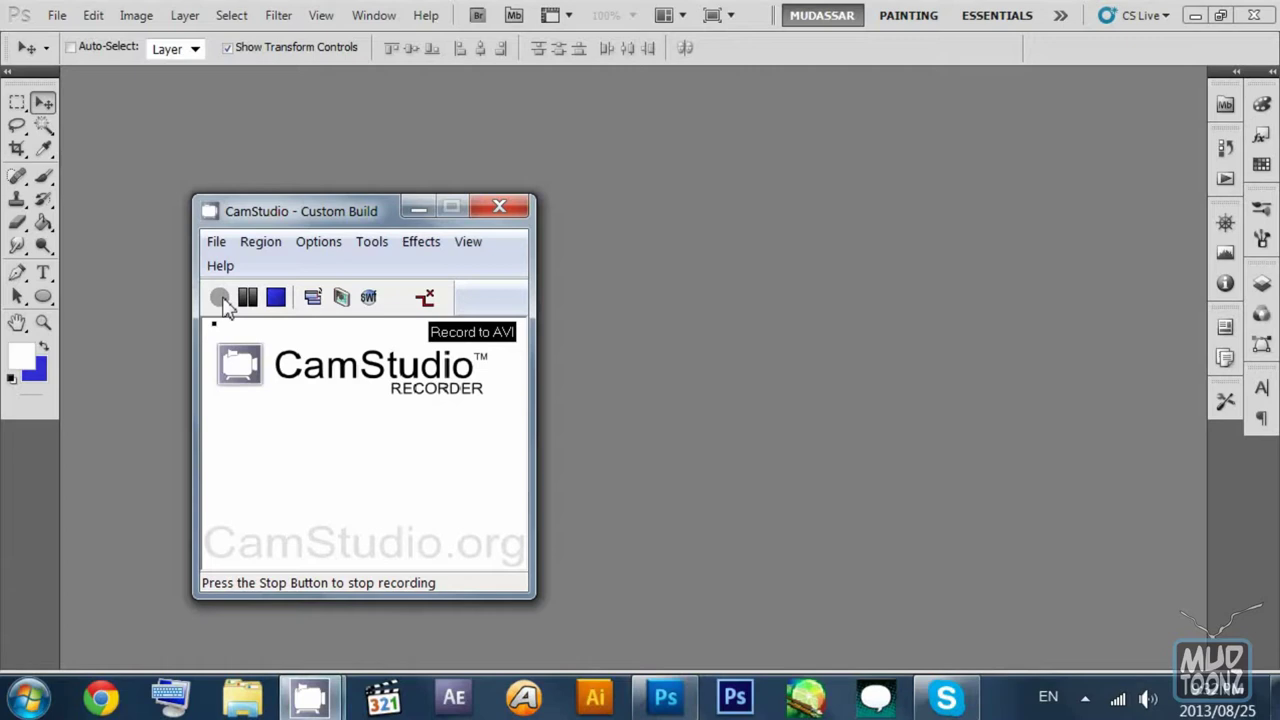
pyautogui.click(160, 237)
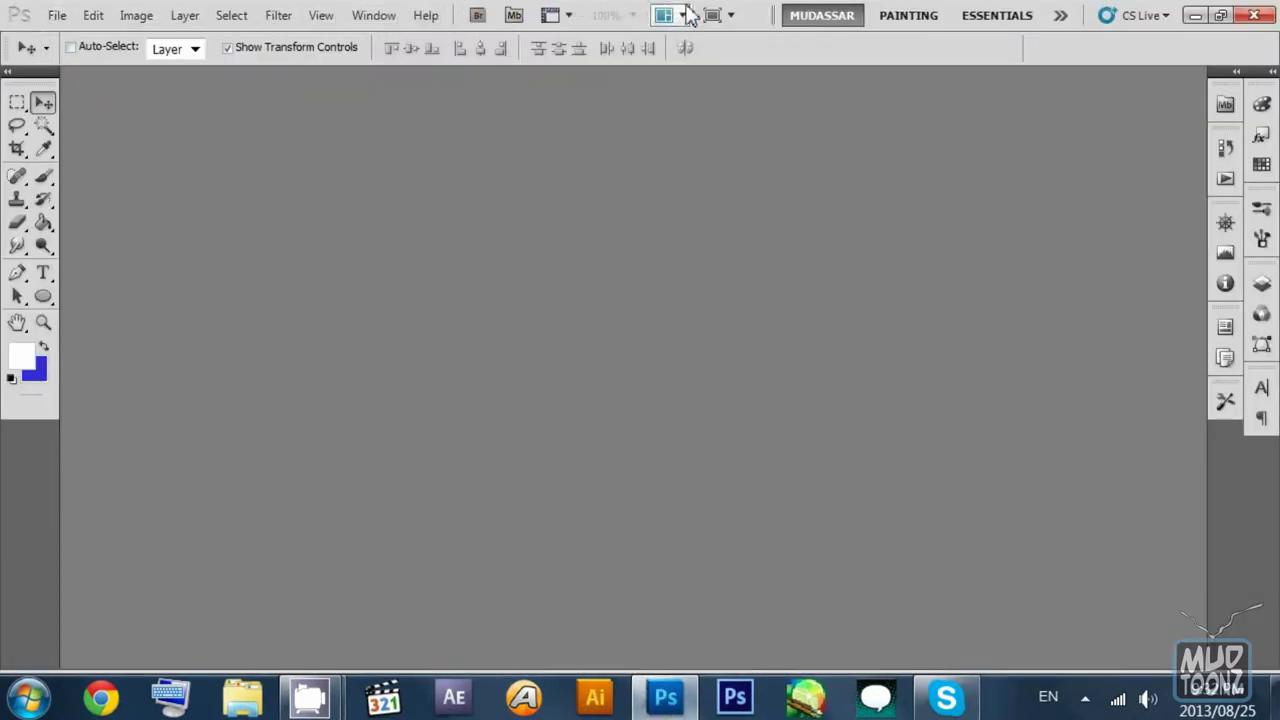
pyautogui.click(832, 16)
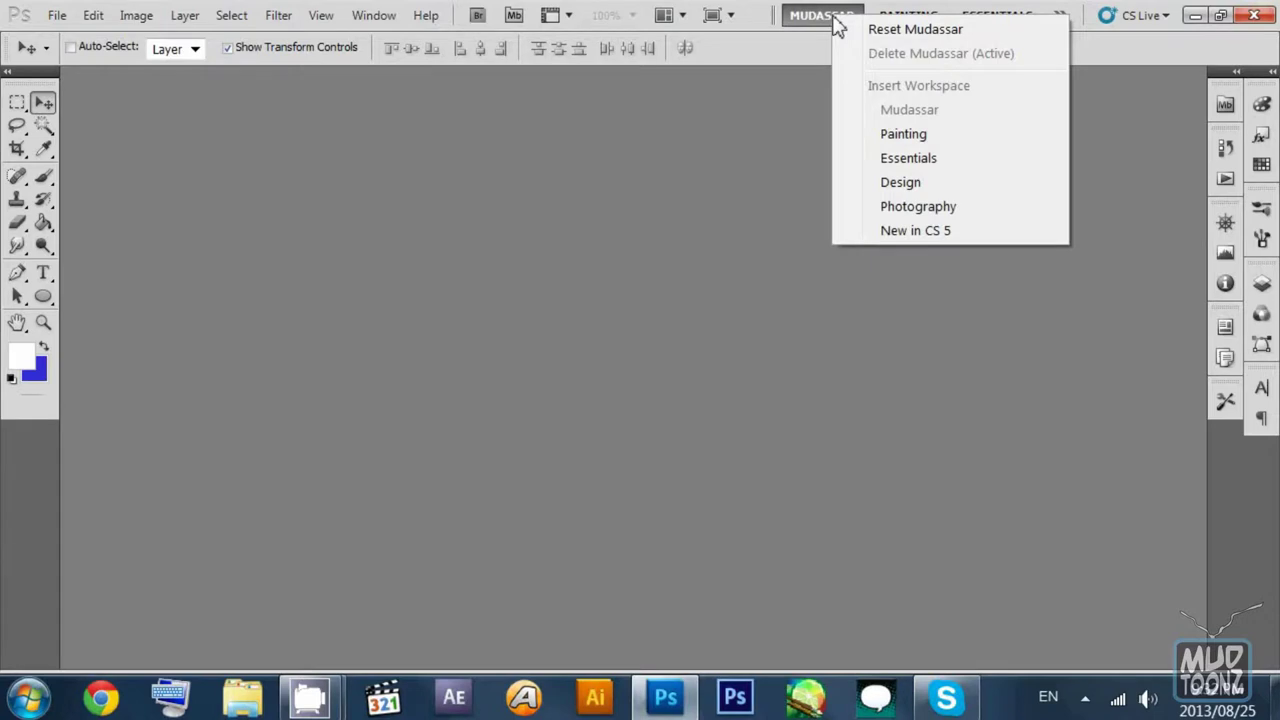
pyautogui.click(822, 18)
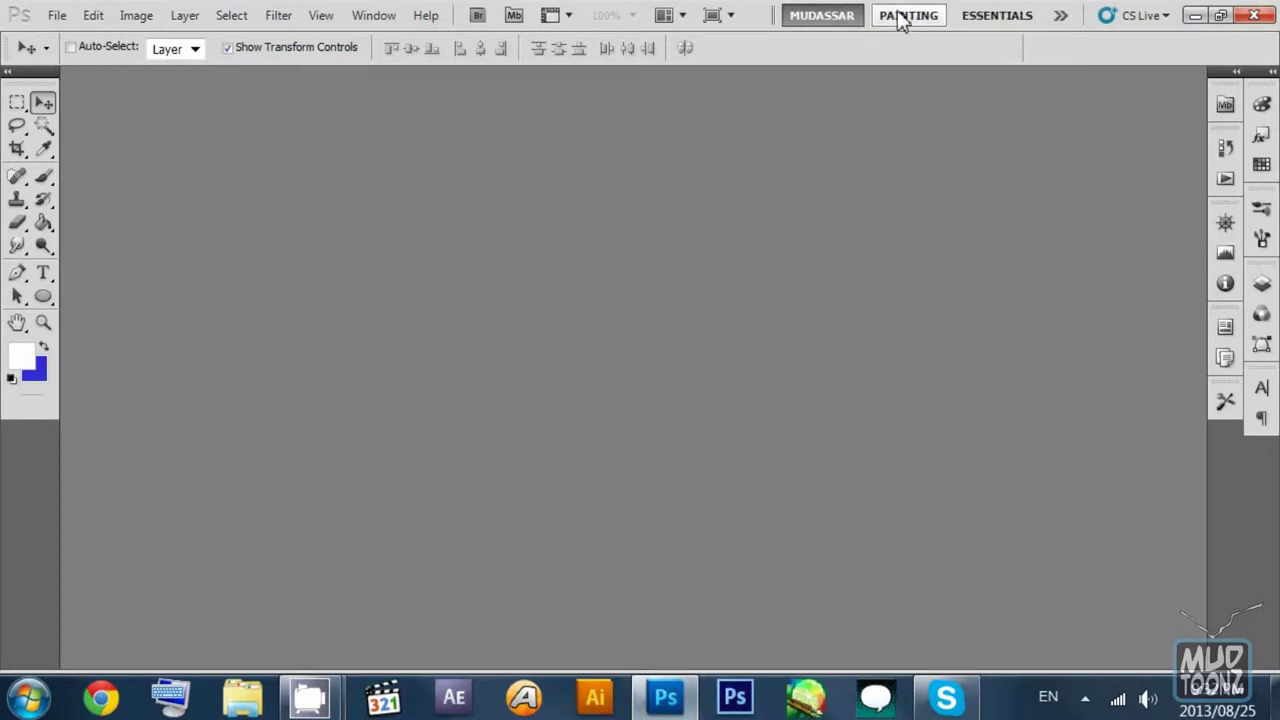
pyautogui.rightClick(849, 13)
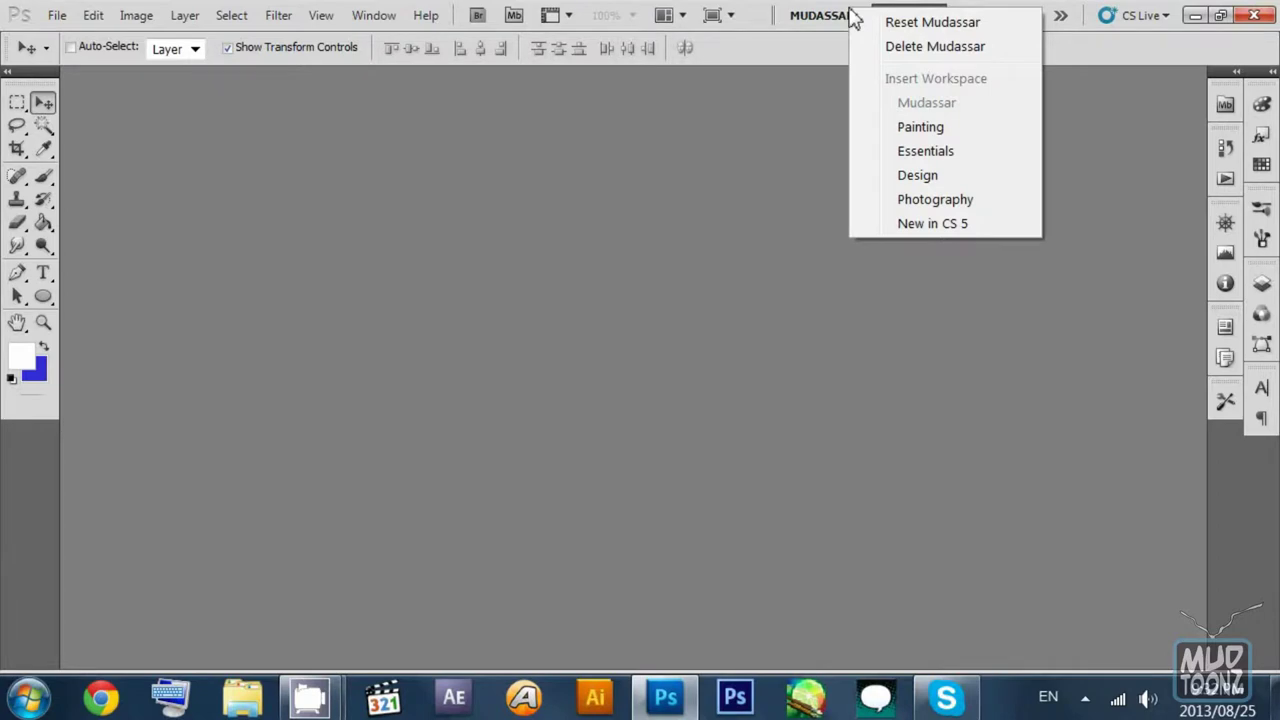
pyautogui.click(845, 15)
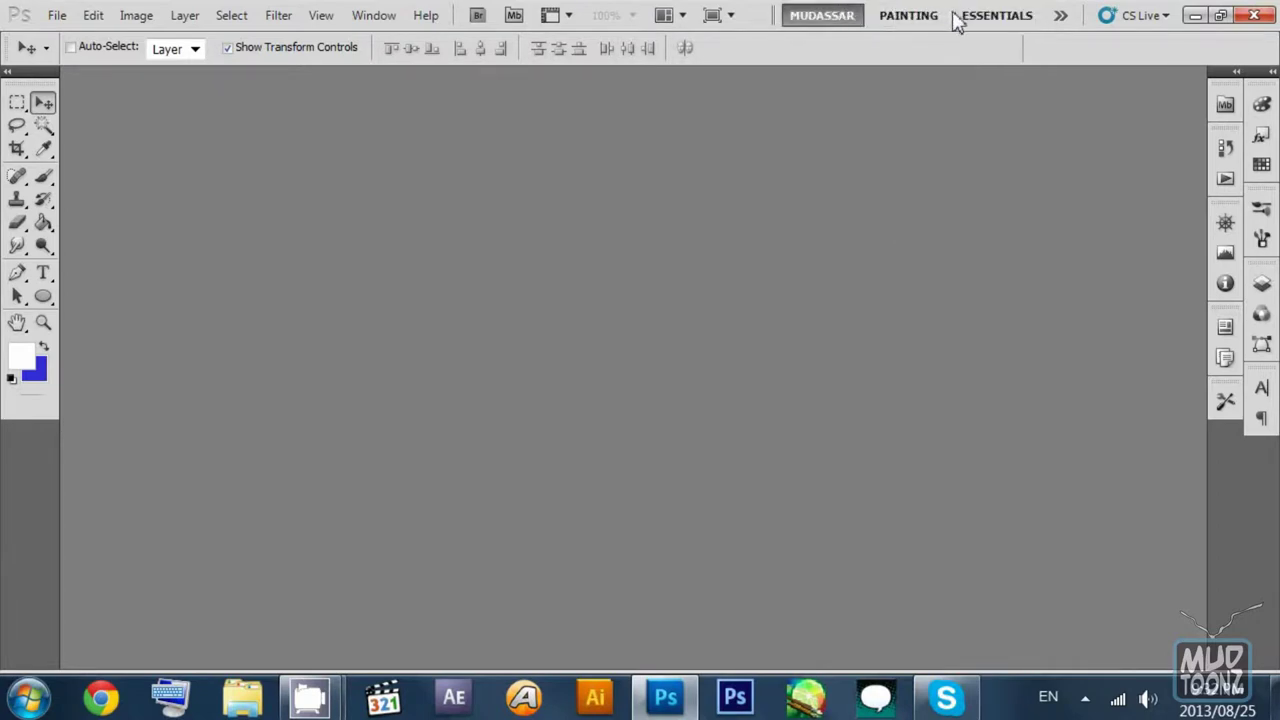
# Step: Create a new workspace named "test" that also captures keyboard shortcuts and menus
pyautogui.click(1060, 20)
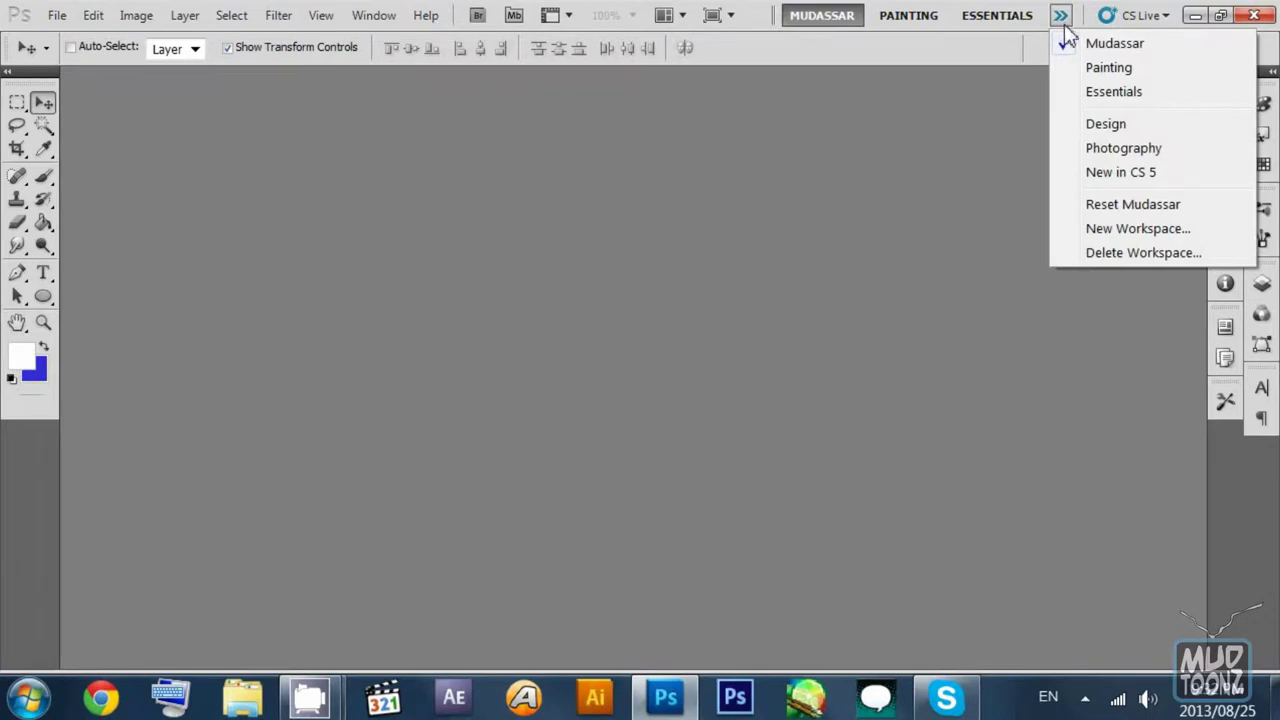
pyautogui.click(1137, 229)
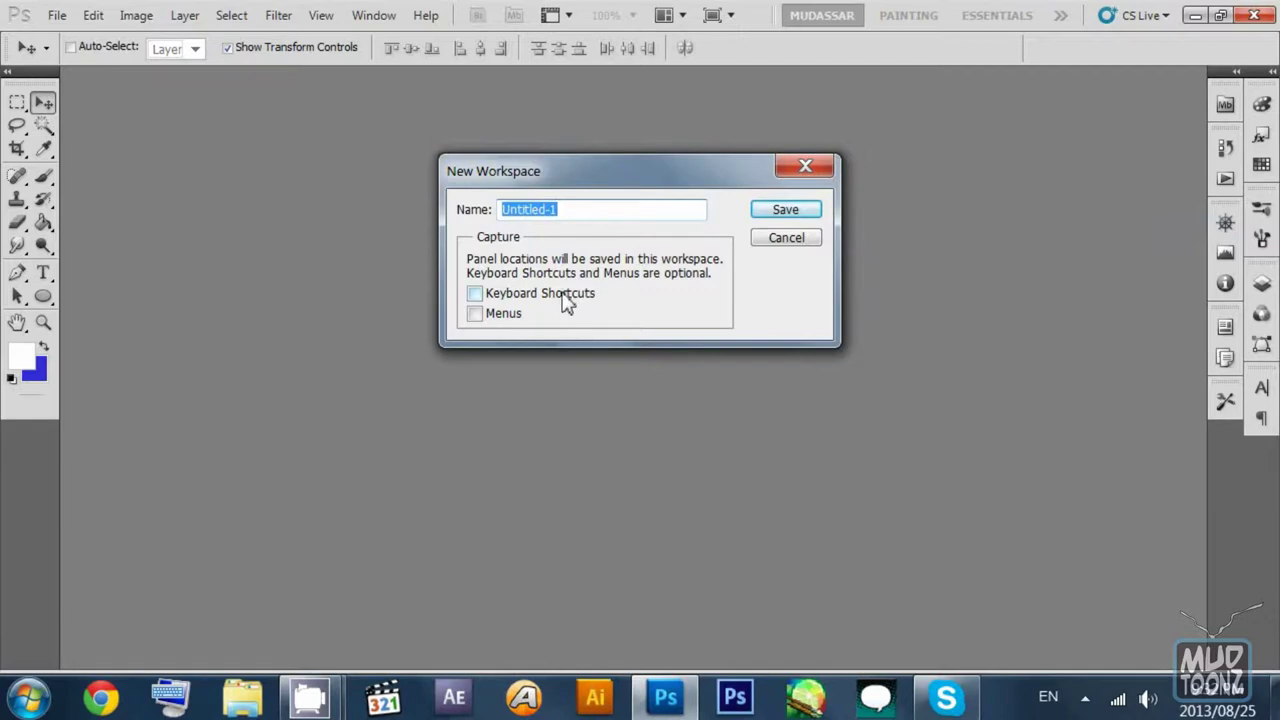
pyautogui.write('test')
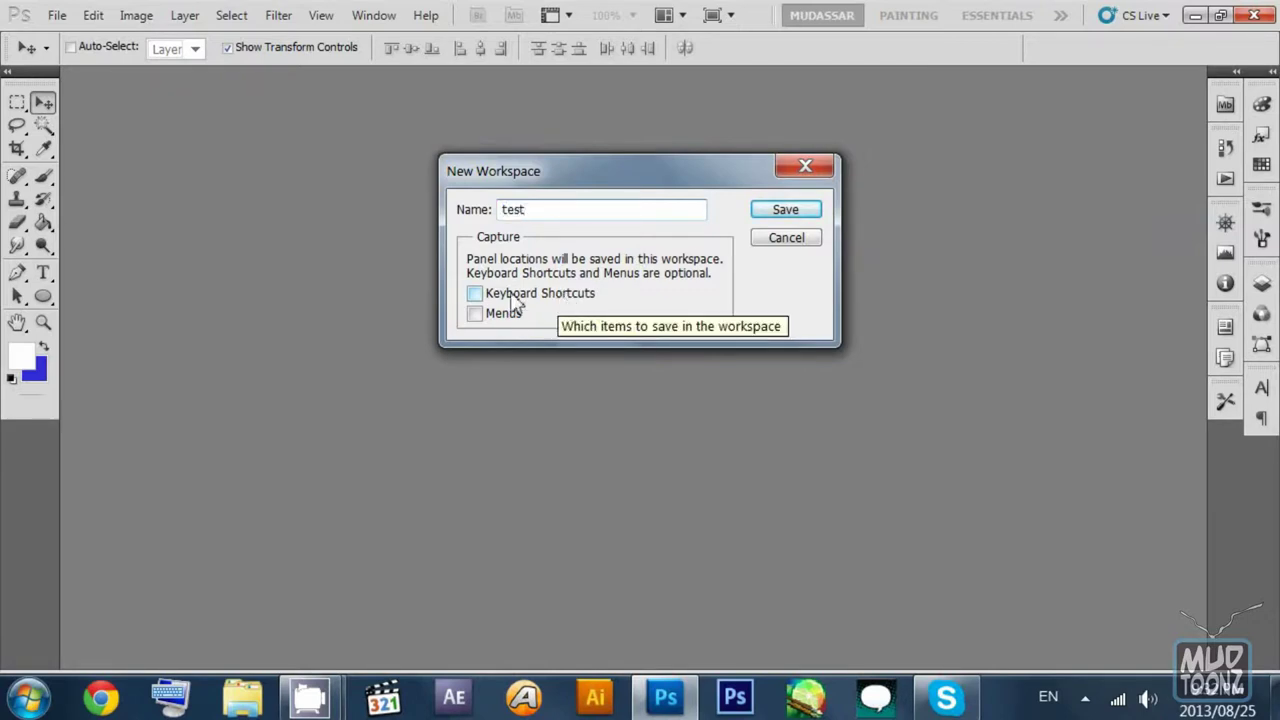
pyautogui.click(516, 296)
pyautogui.click(517, 315)
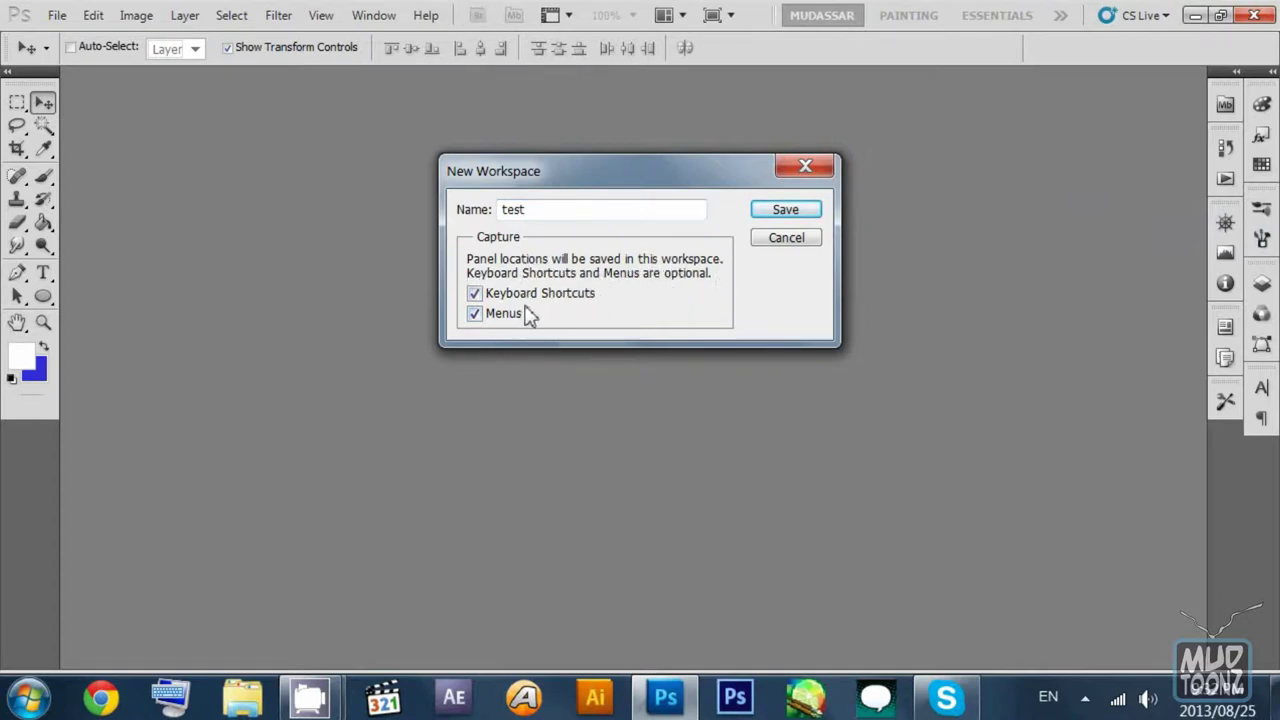
pyautogui.click(802, 215)
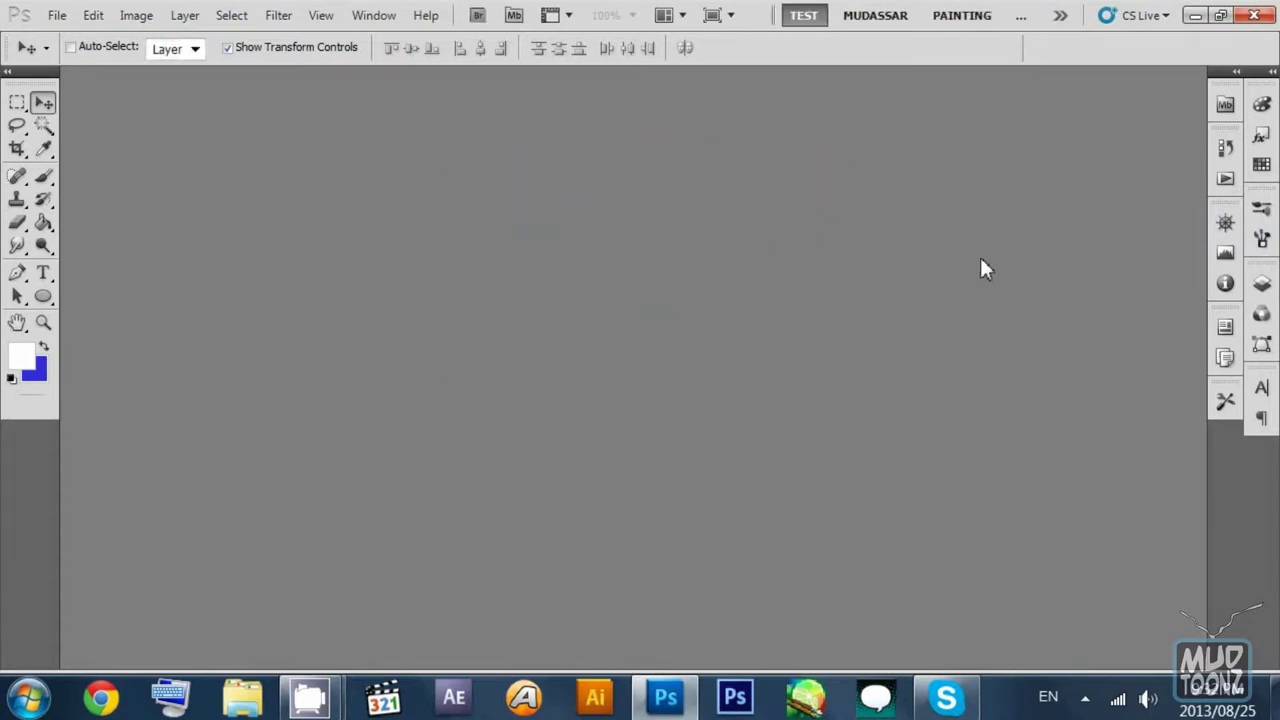
# Step: Close the Tool Presets panel group in the test workspace
pyautogui.click(397, 22)
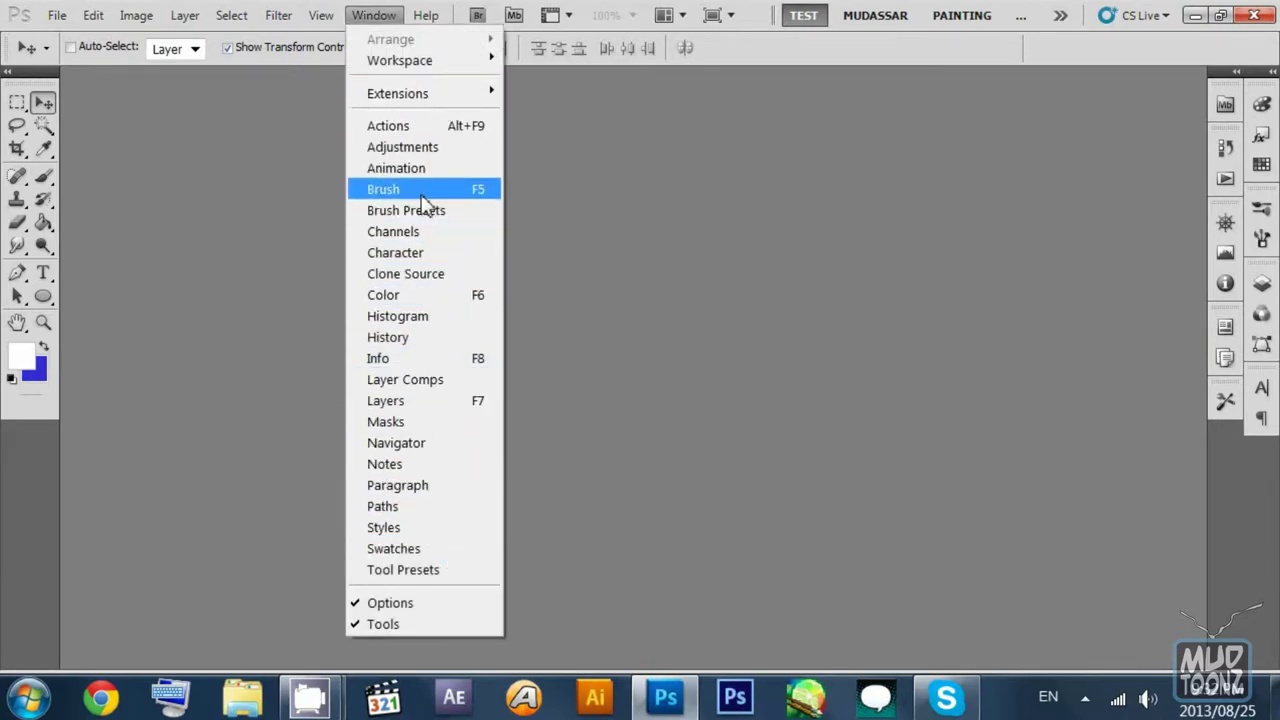
pyautogui.click(1228, 403)
pyautogui.click(1196, 246)
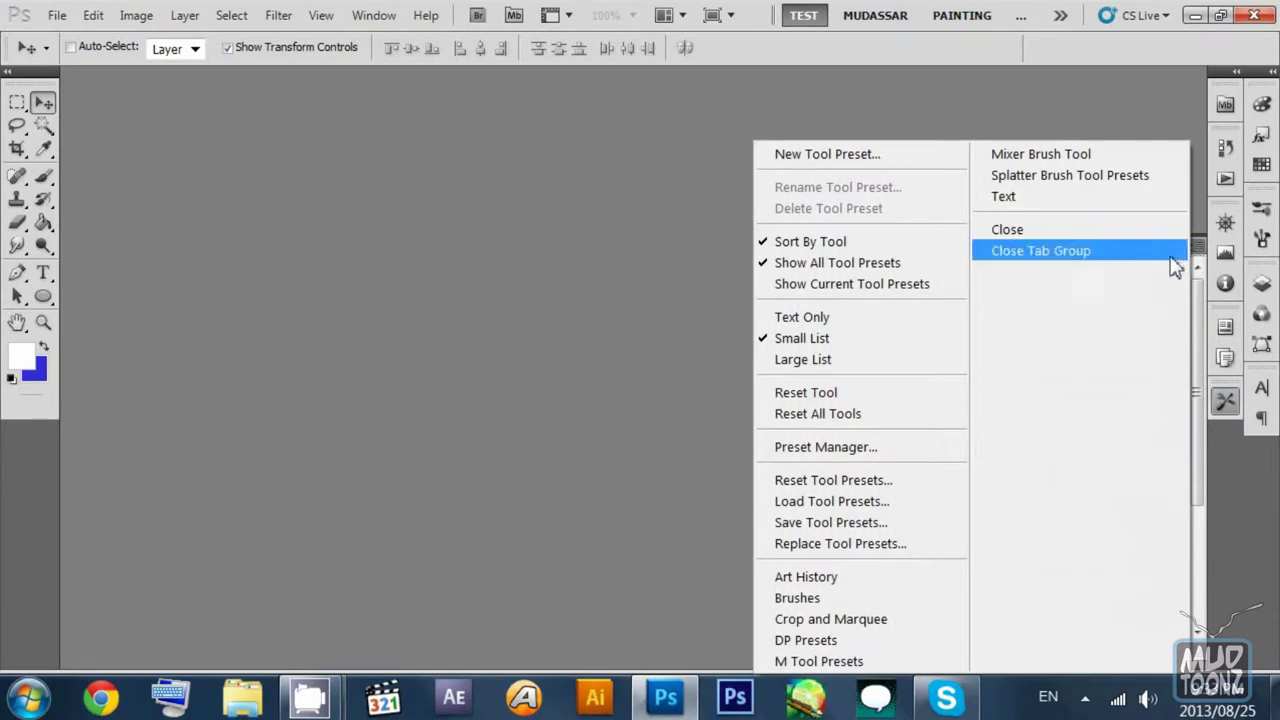
pyautogui.click(1057, 249)
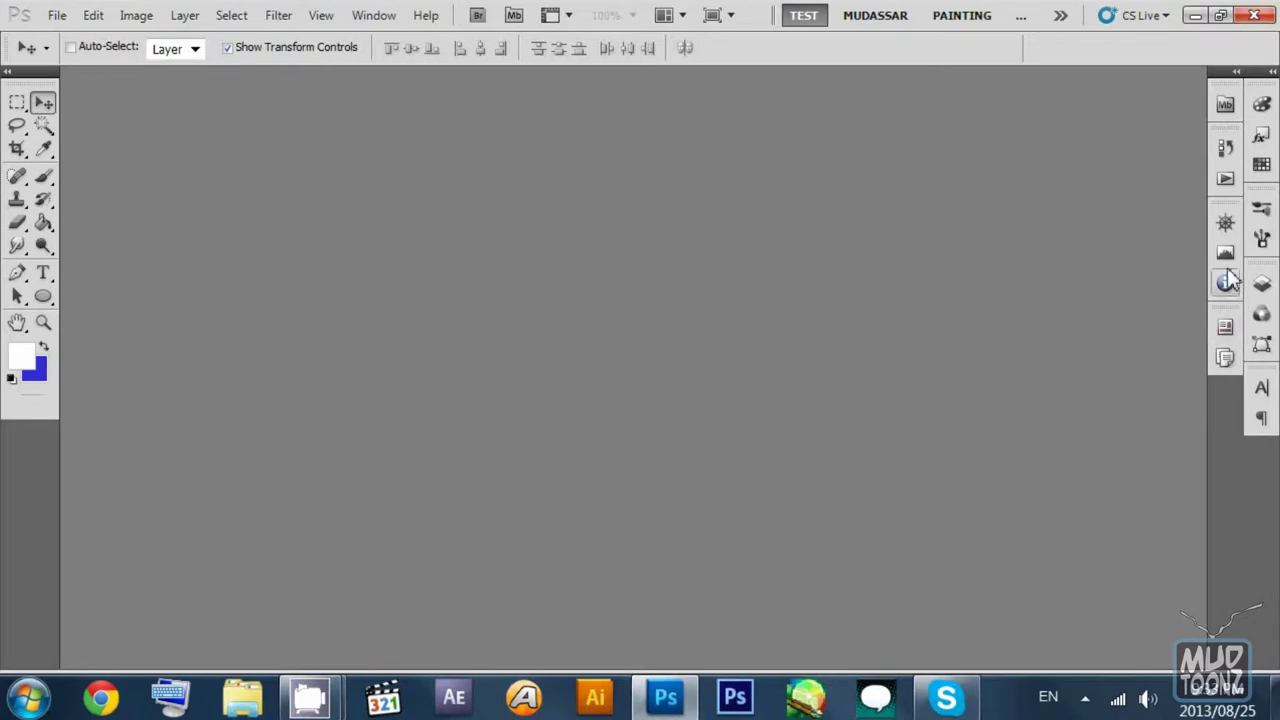
# Step: Briefly view the Actions and History panels, and close the Mini Bridge panel group in the test workspace
pyautogui.click(1226, 179)
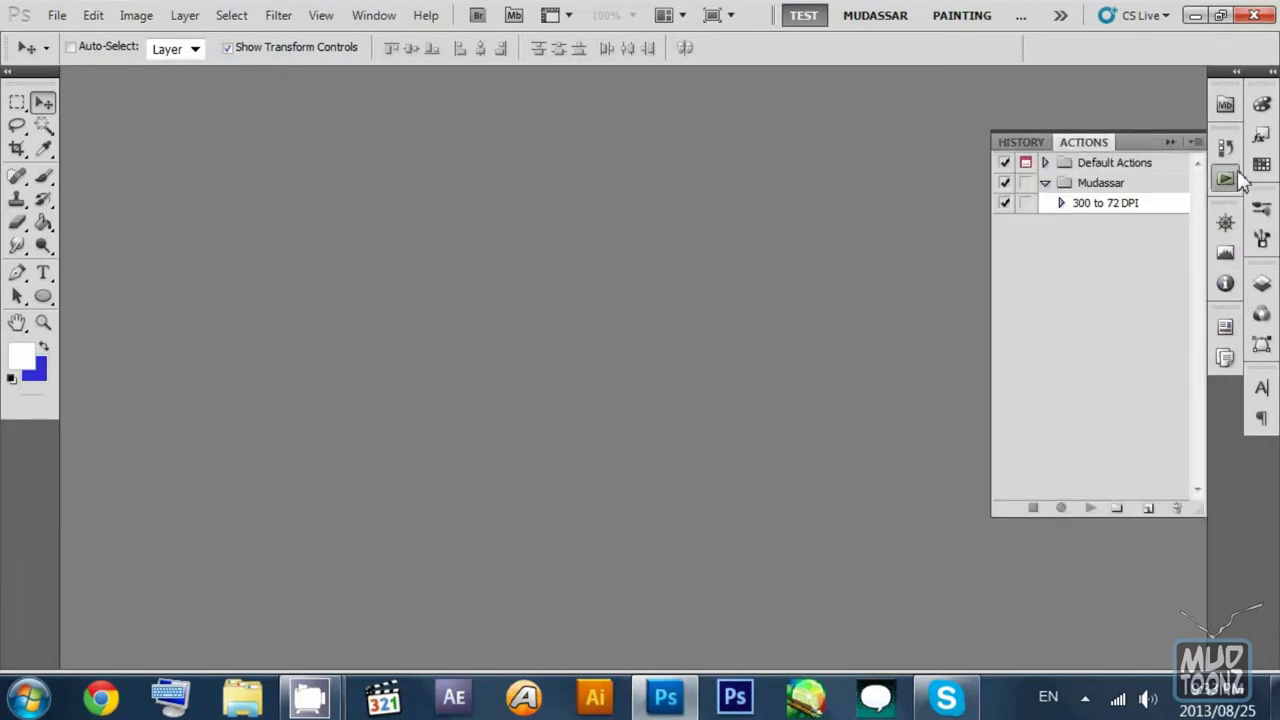
pyautogui.click(1229, 181)
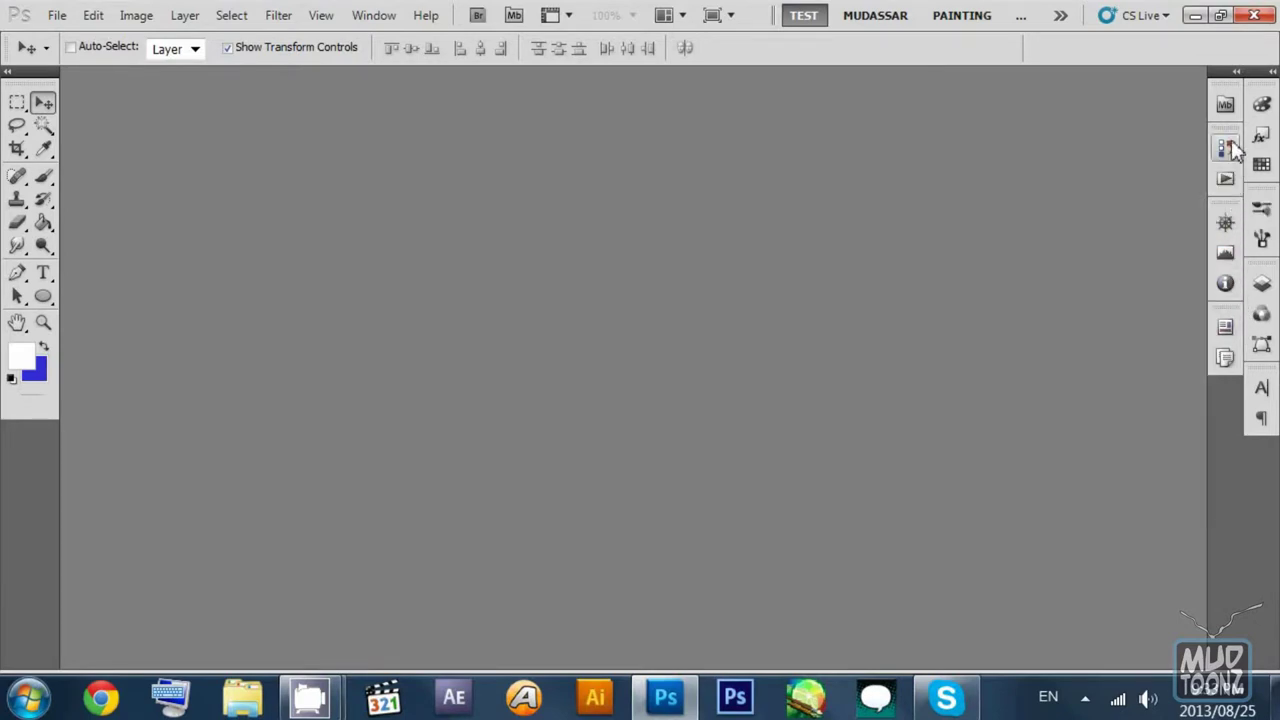
pyautogui.click(1230, 148)
pyautogui.click(1230, 148)
pyautogui.rightClick(1229, 105)
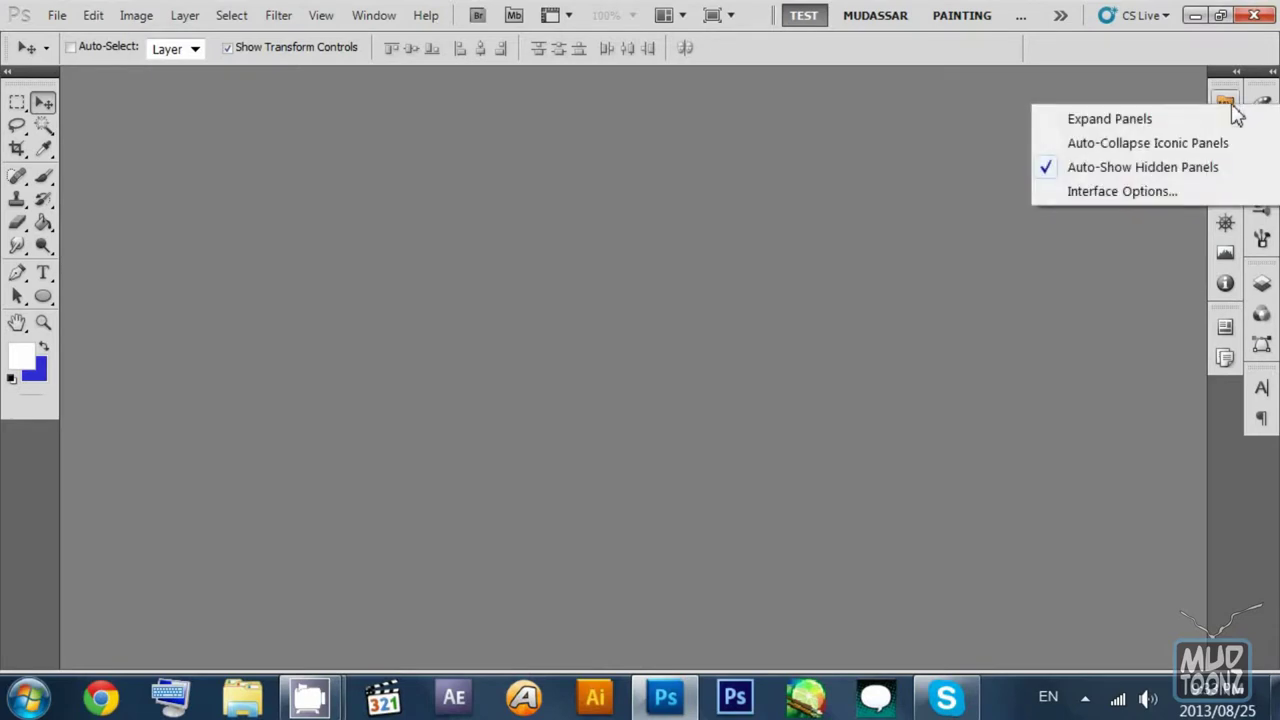
pyautogui.click(1228, 104)
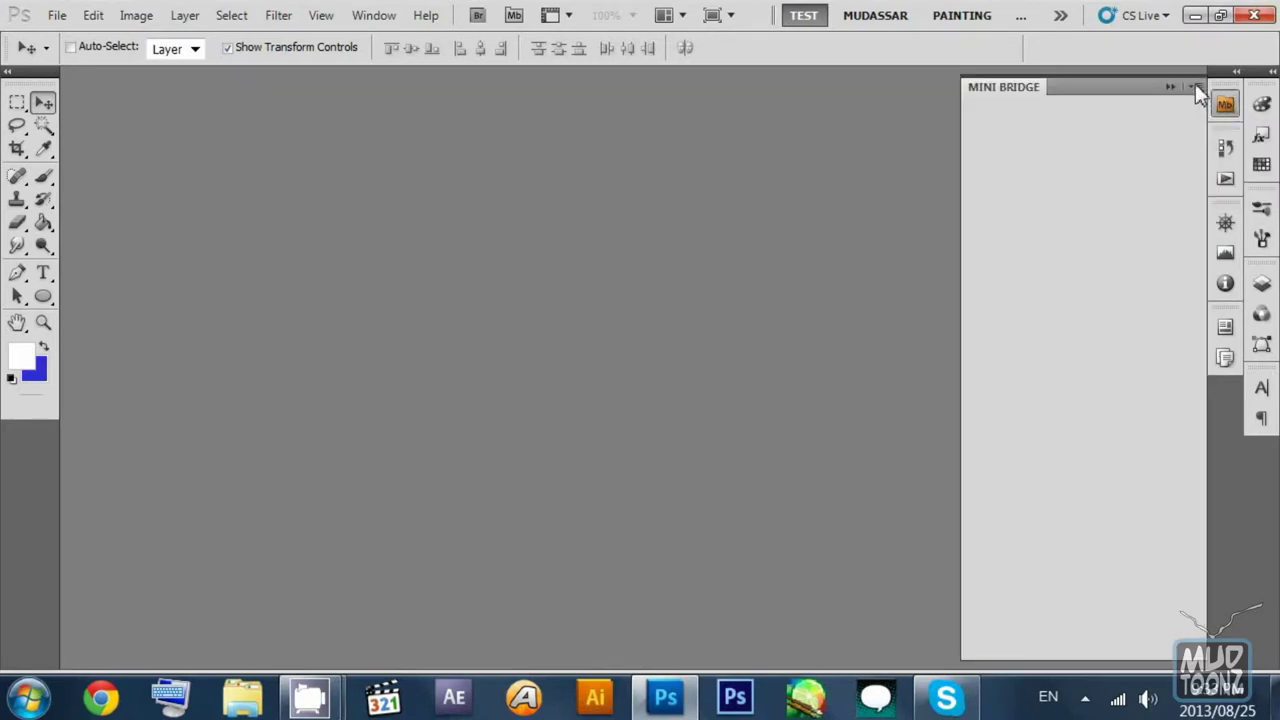
pyautogui.click(1196, 87)
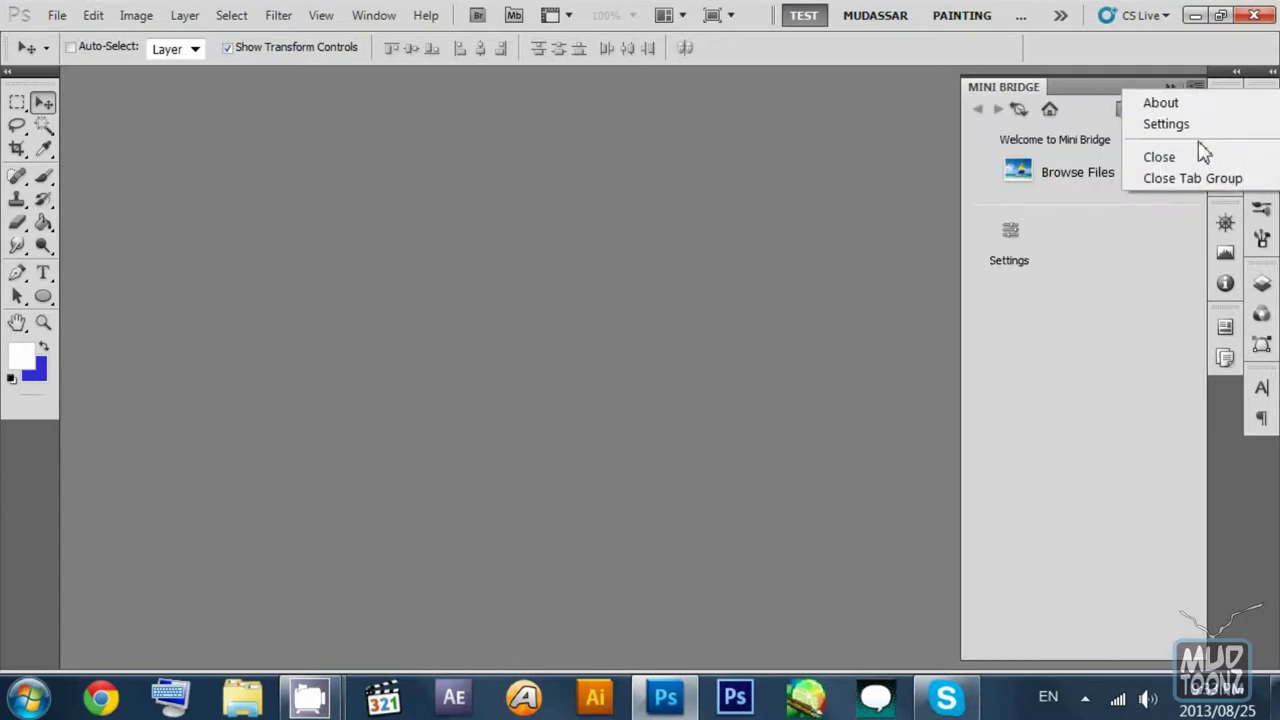
pyautogui.click(1194, 178)
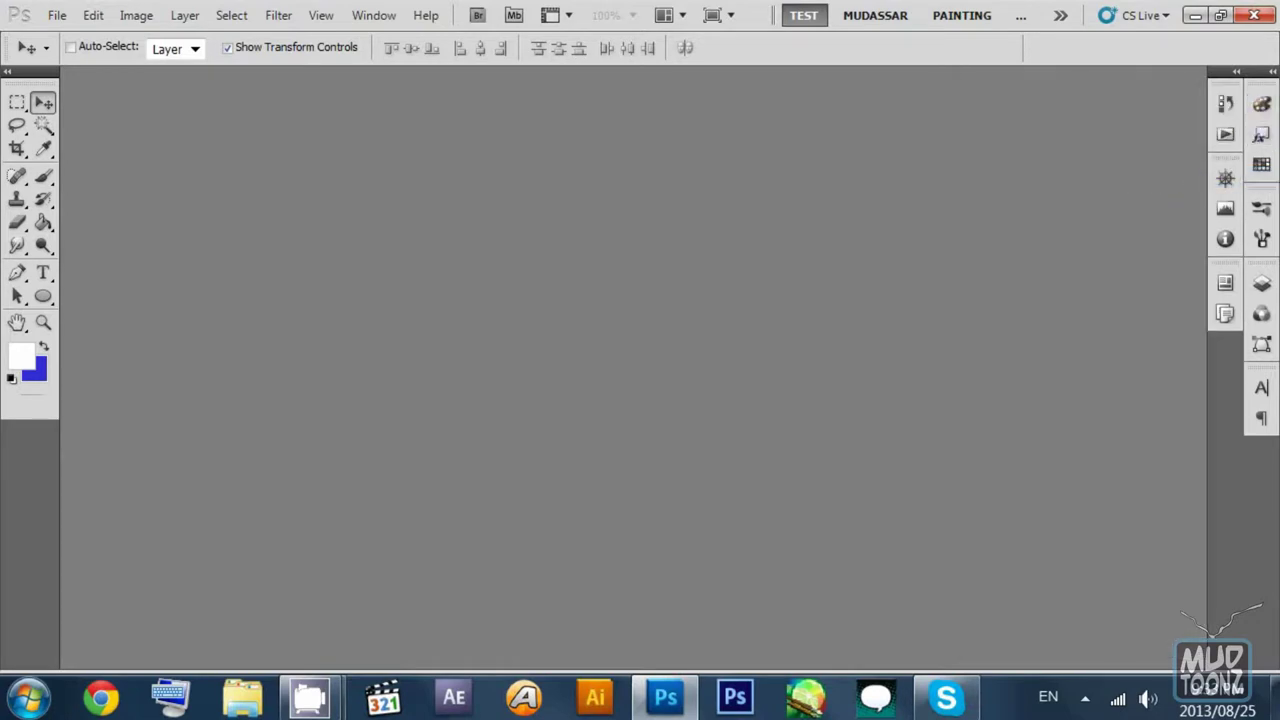
# Step: Reset the test workspace to its saved panel layout and switch to the other custom workspace
pyautogui.click(812, 18)
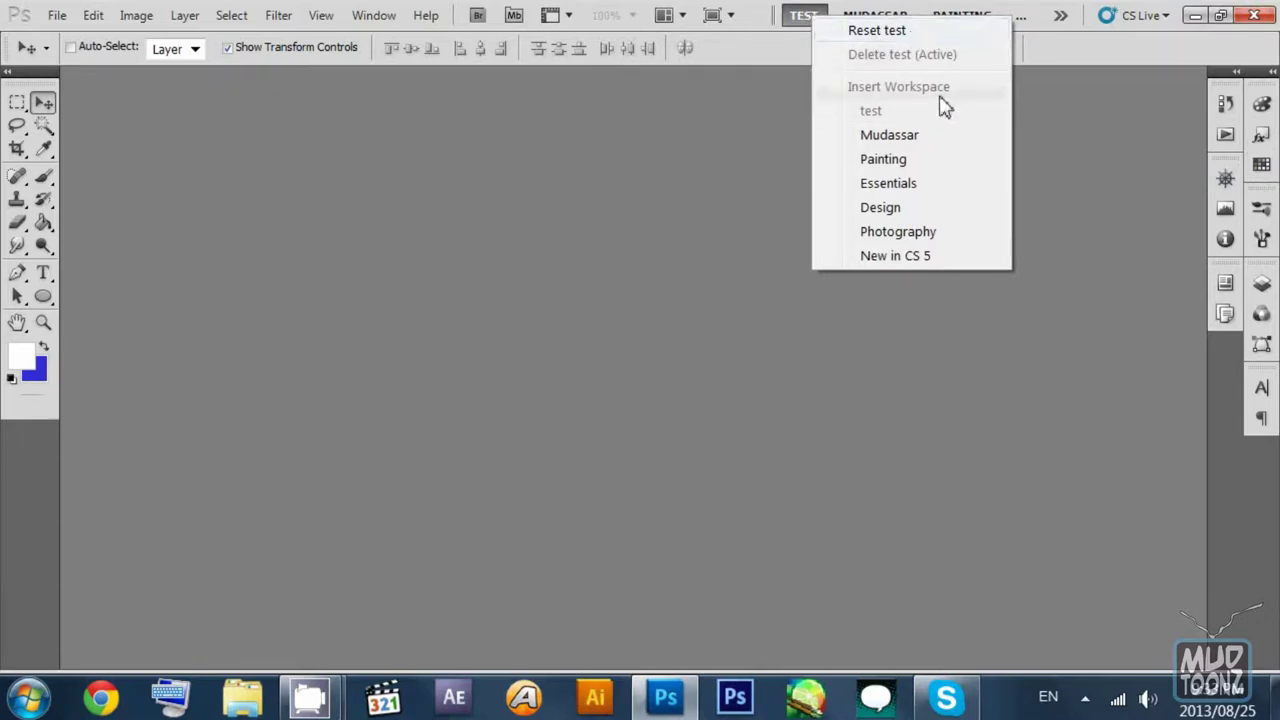
pyautogui.click(913, 32)
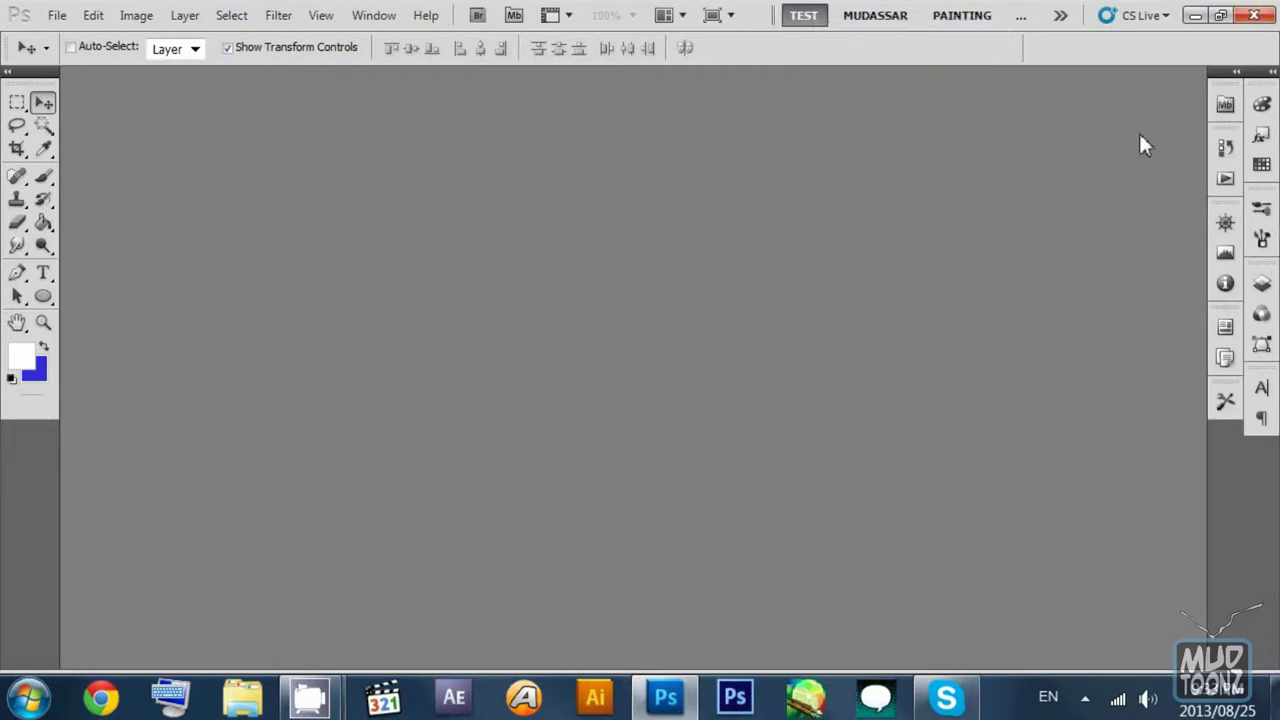
pyautogui.click(884, 20)
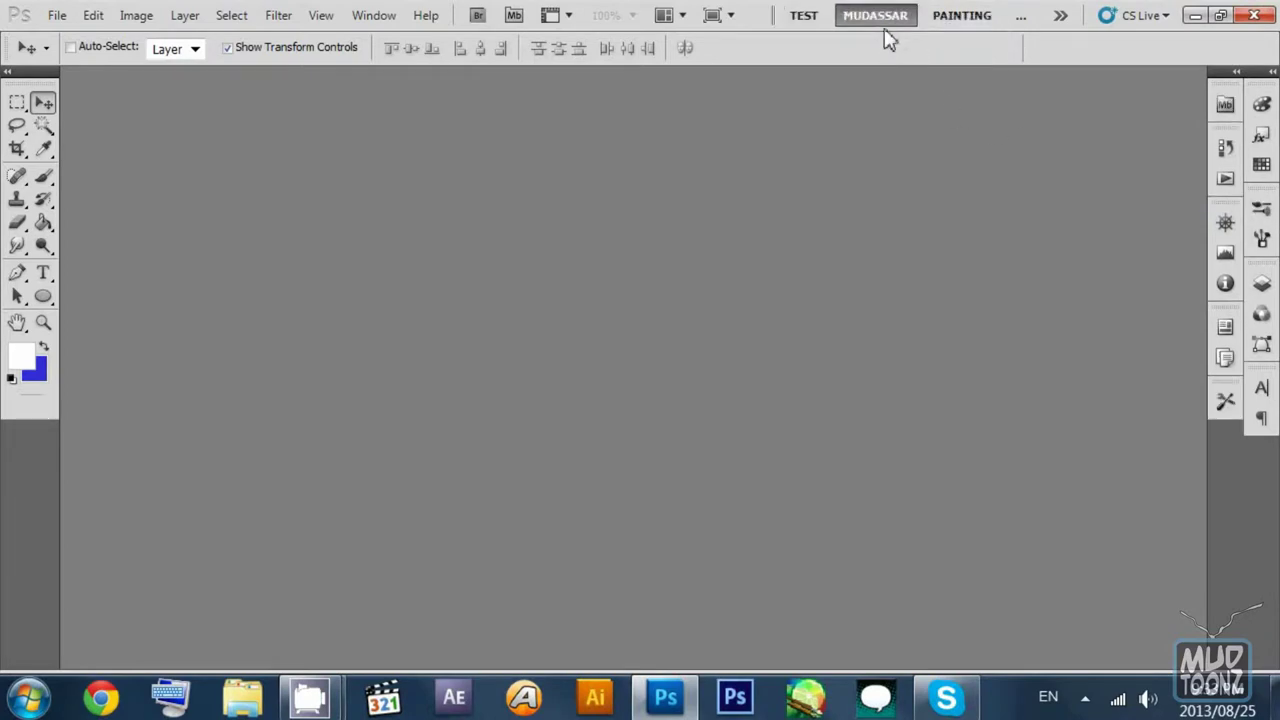
pyautogui.click(890, 27)
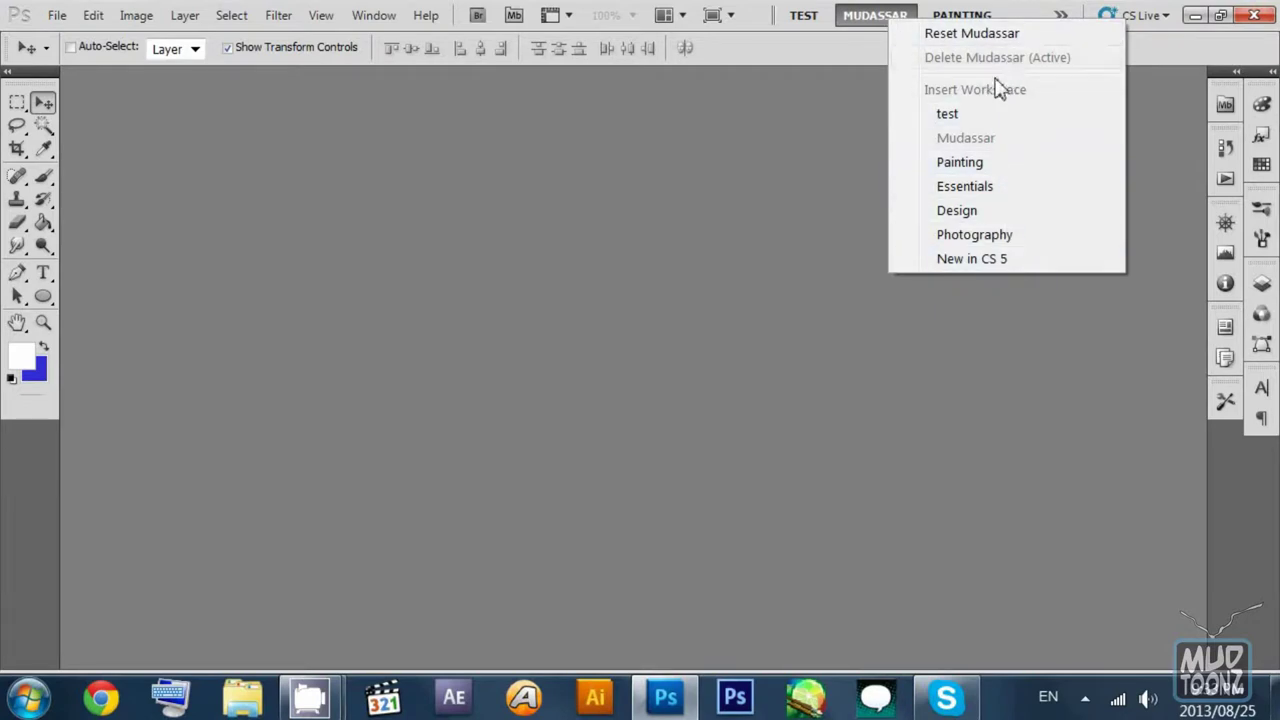
pyautogui.click(1060, 17)
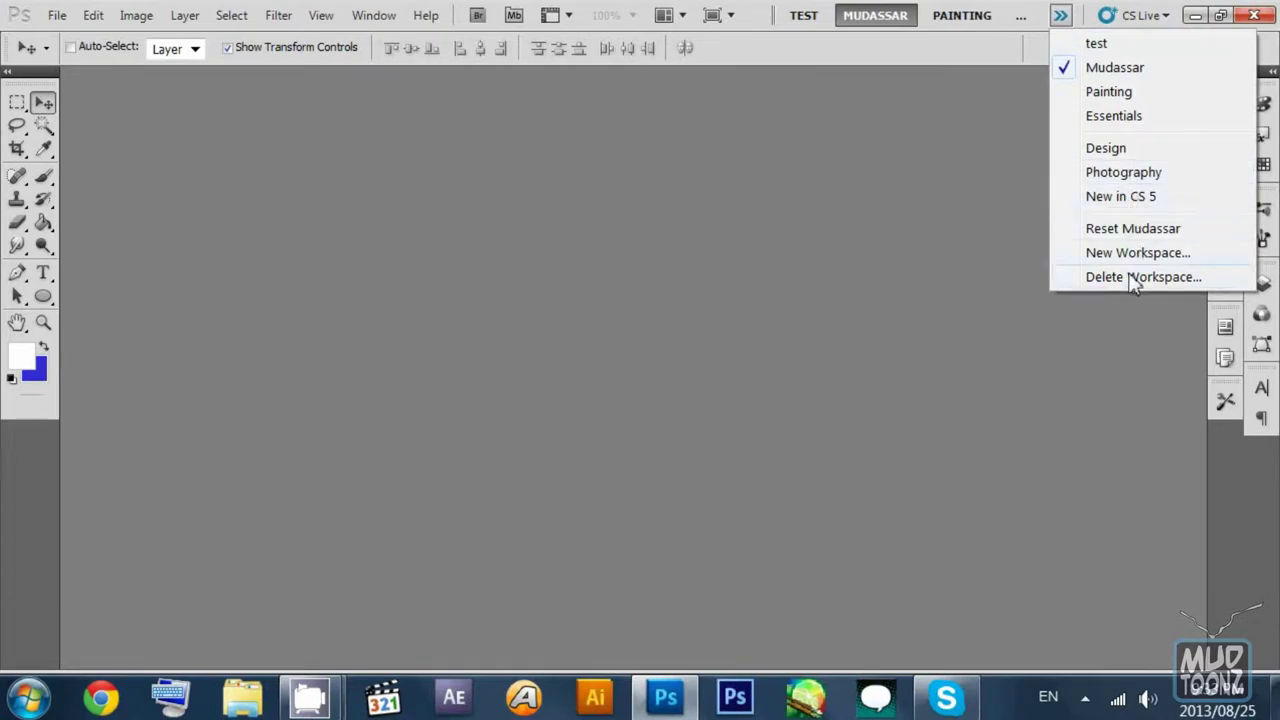
pyautogui.click(811, 20)
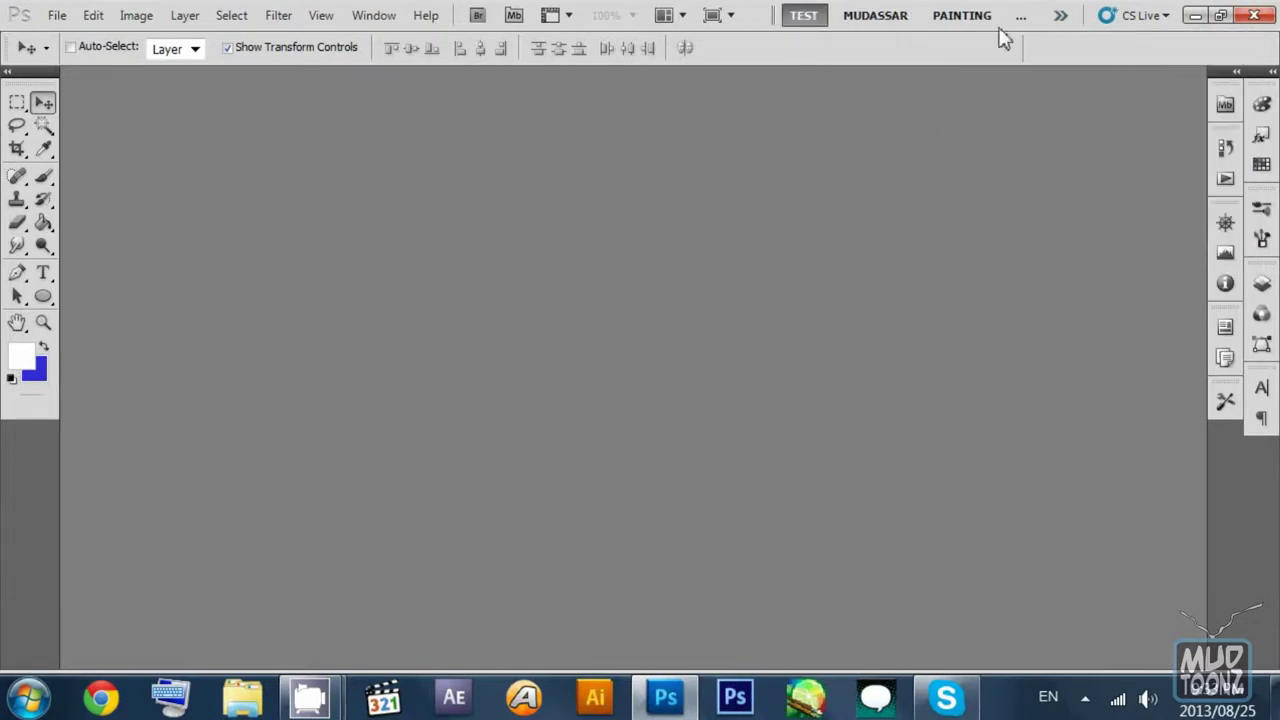
pyautogui.click(1058, 17)
pyautogui.click(1132, 283)
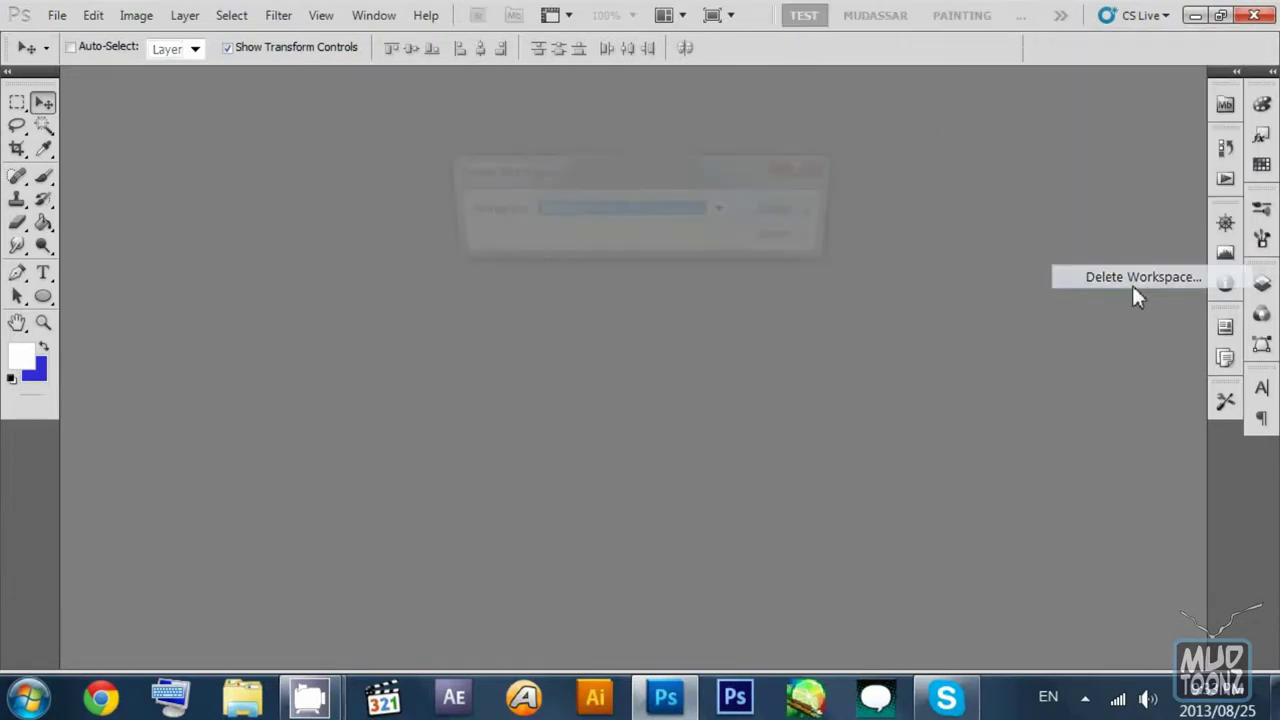
pyautogui.click(697, 215)
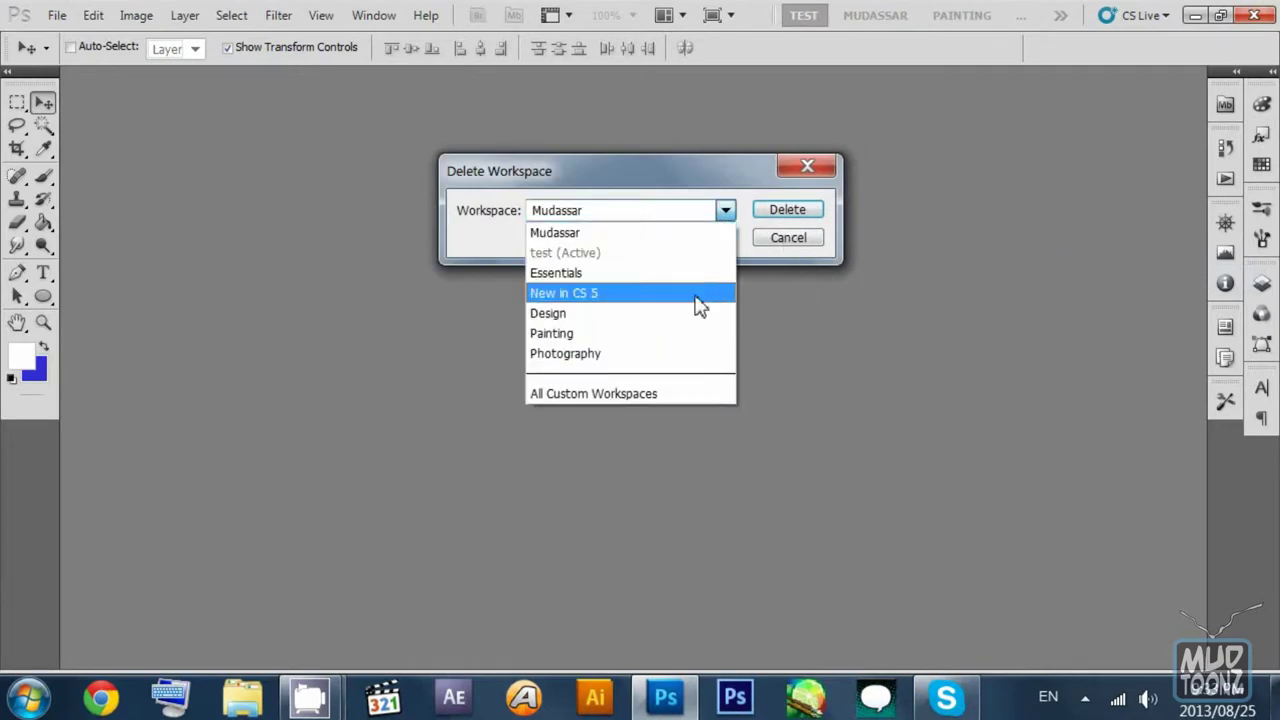
pyautogui.click(662, 255)
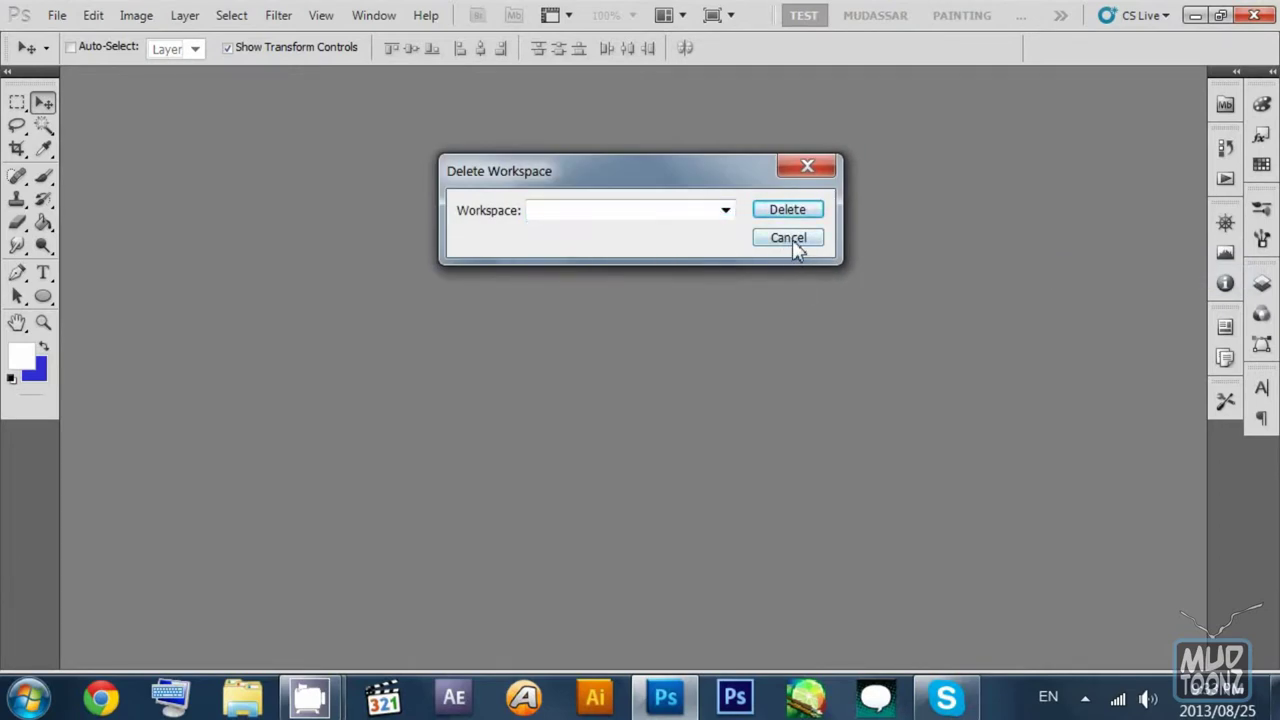
pyautogui.click(789, 238)
# Step: Delete the saved workspace named "test" while the other custom workspace is active
pyautogui.click(1068, 15)
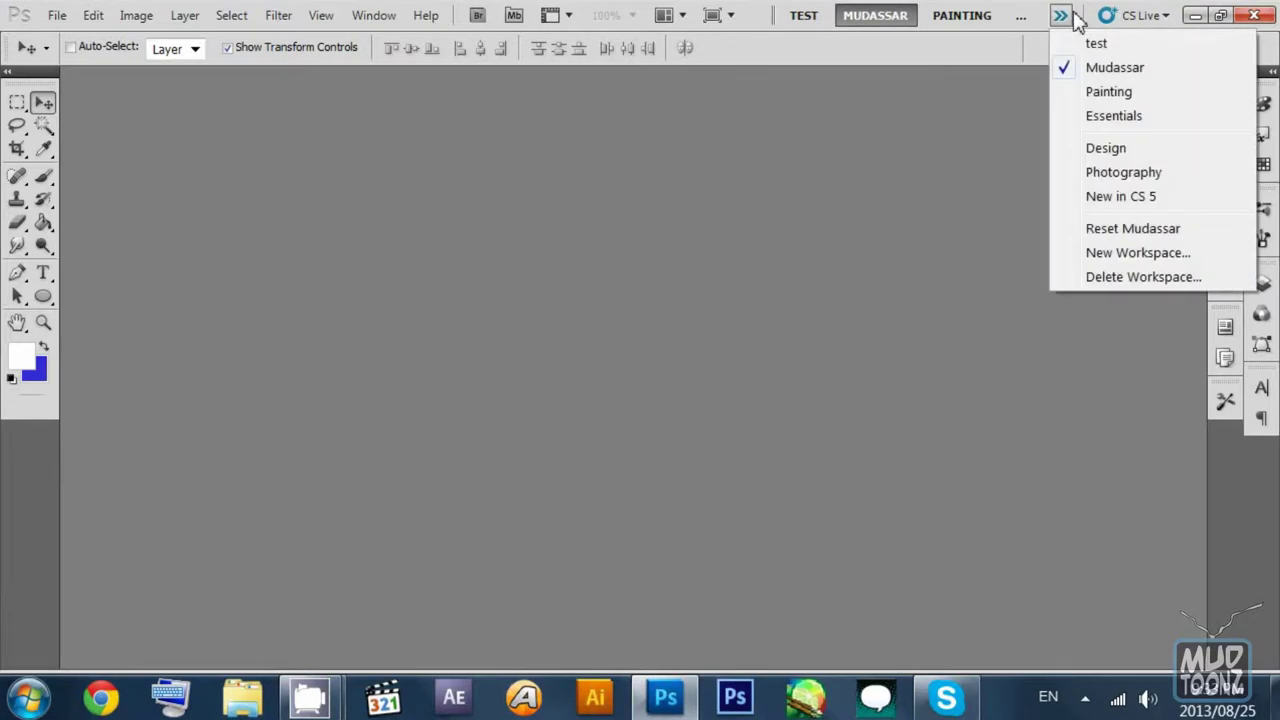
pyautogui.click(1140, 279)
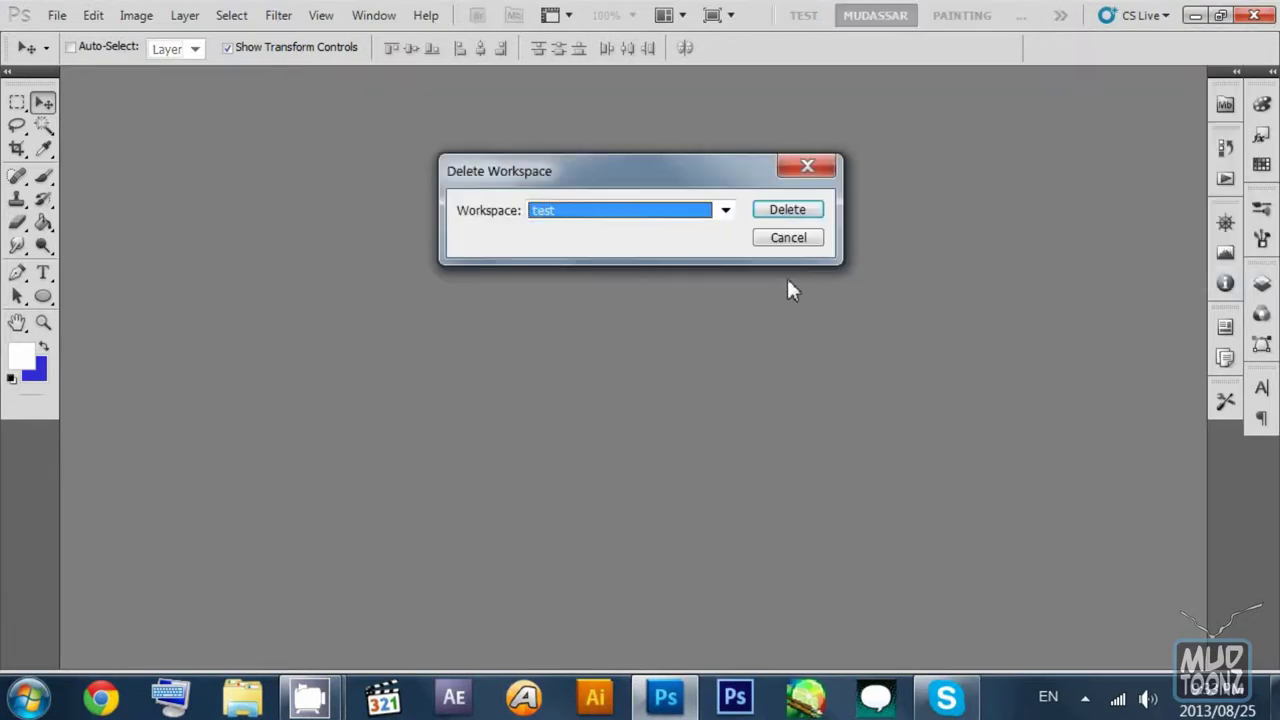
pyautogui.click(725, 210)
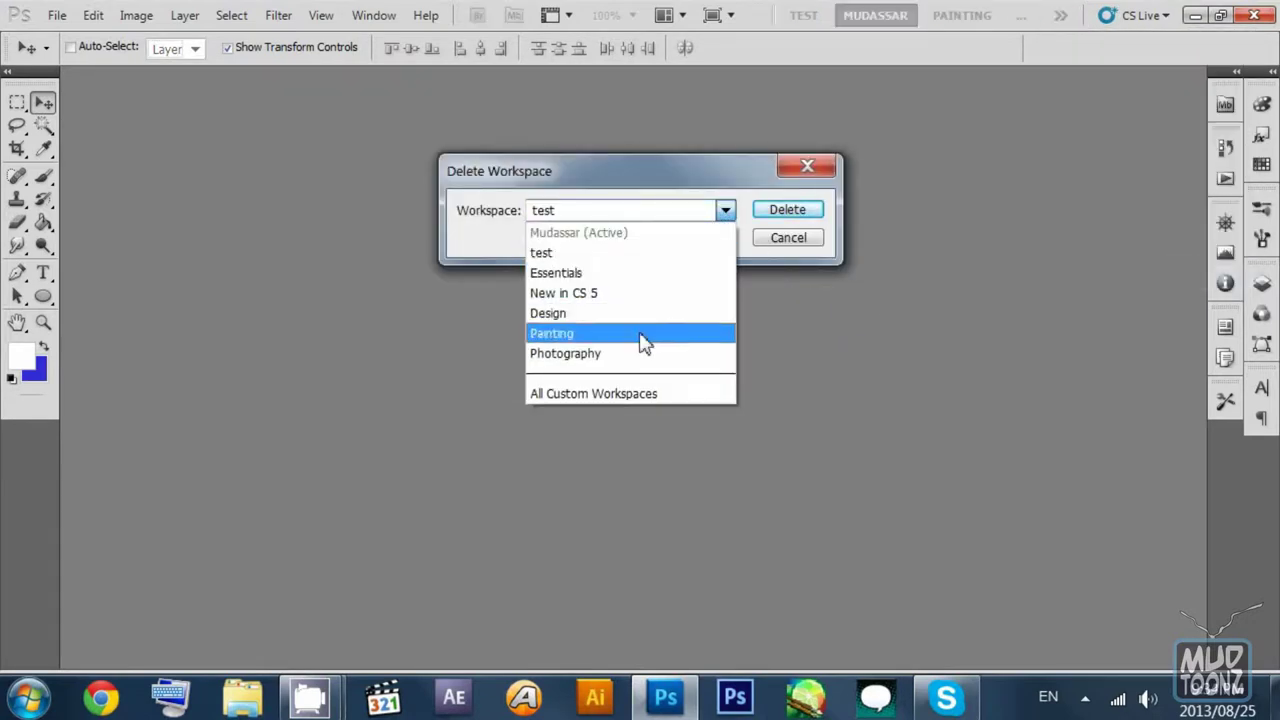
pyautogui.click(600, 253)
pyautogui.click(787, 209)
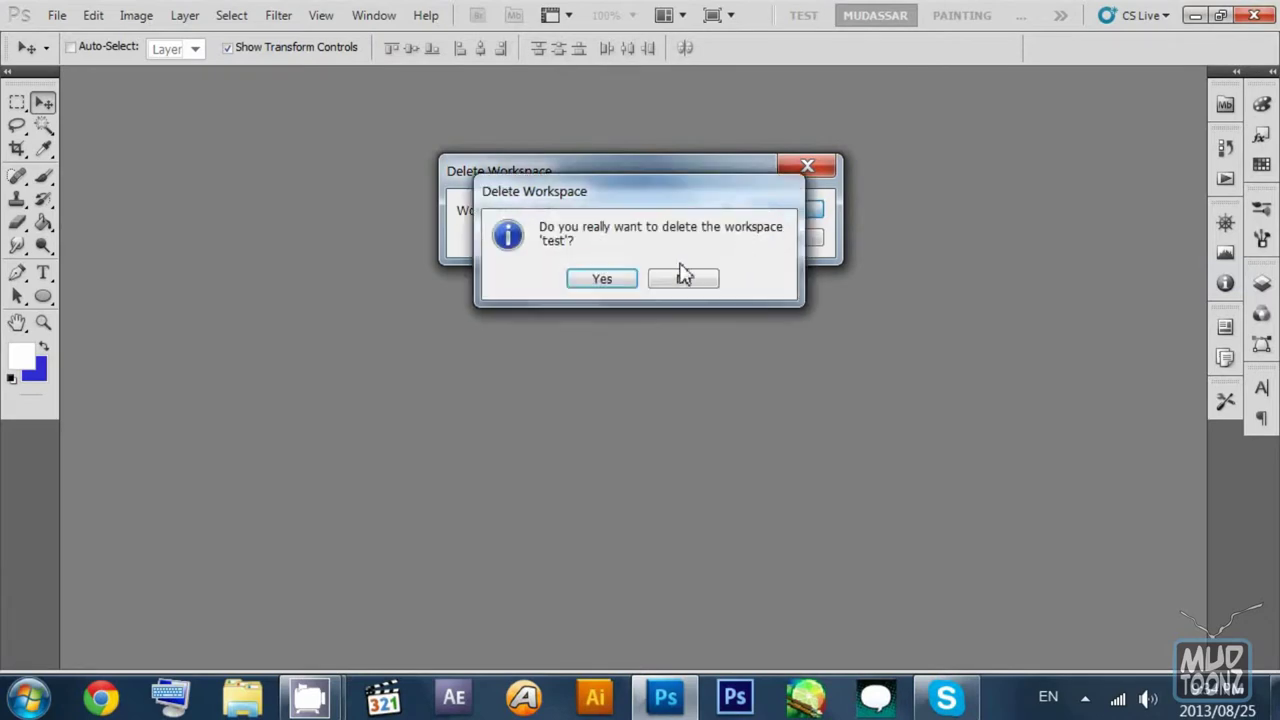
pyautogui.click(601, 280)
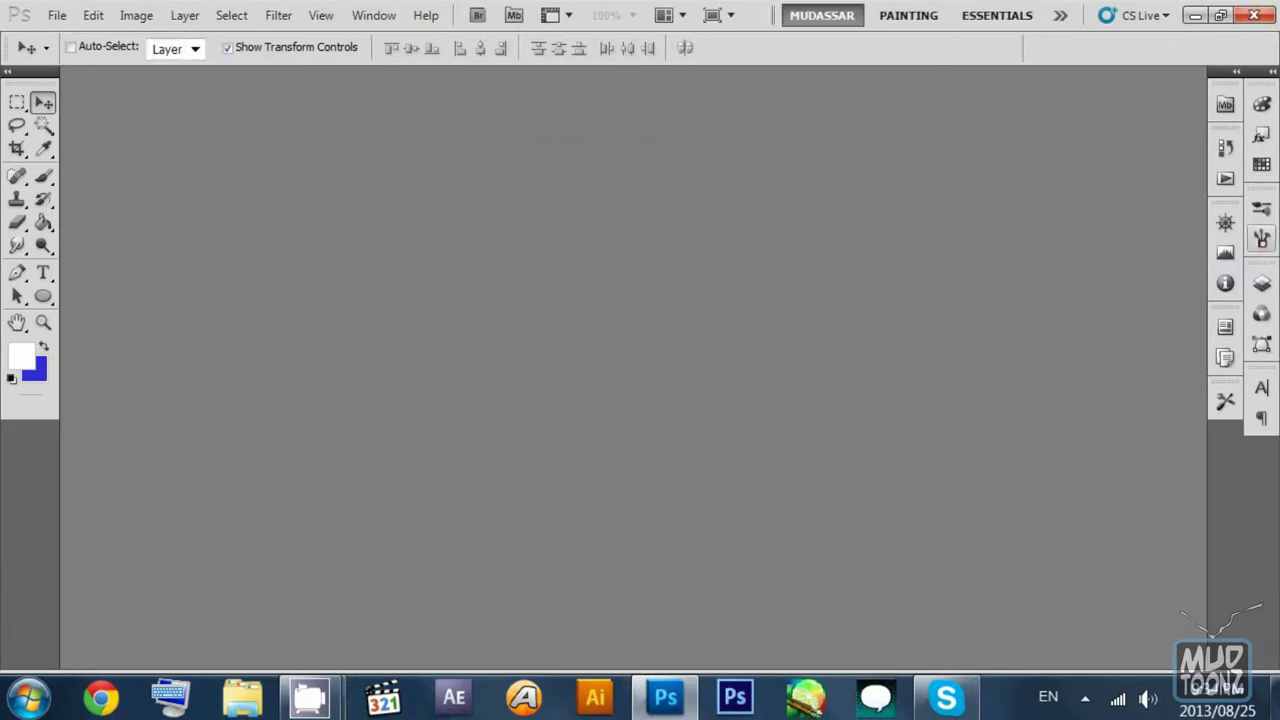
# Step: Close the Mini Bridge panel group in the remaining custom workspace
pyautogui.click(1226, 106)
pyautogui.click(1196, 89)
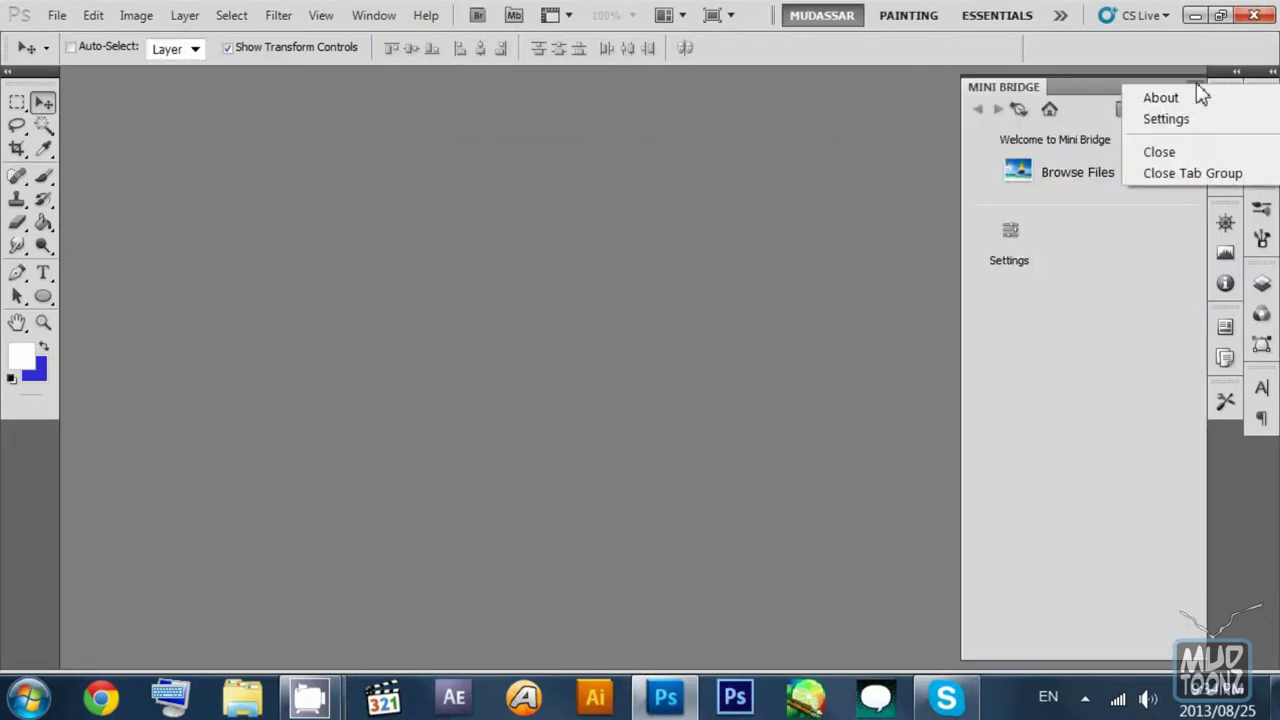
pyautogui.click(1189, 173)
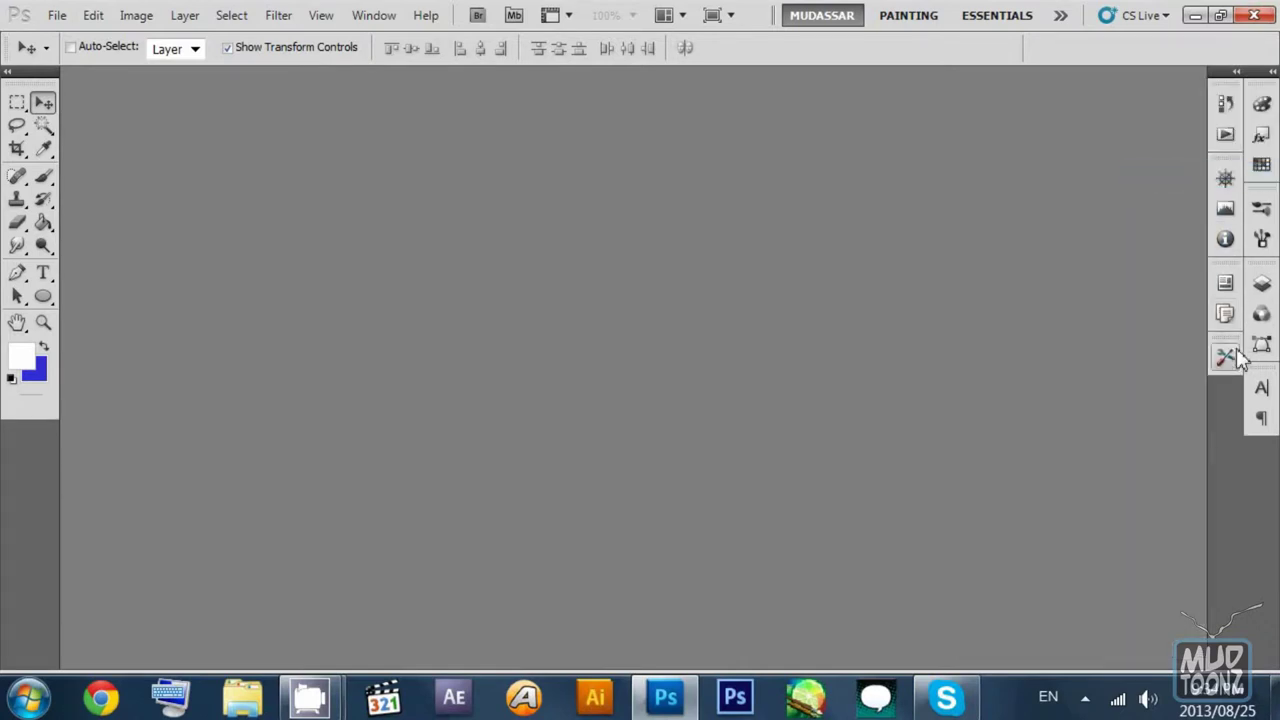
# Step: Close the Tool Presets panel group in the custom workspace
pyautogui.click(1226, 356)
pyautogui.click(1198, 252)
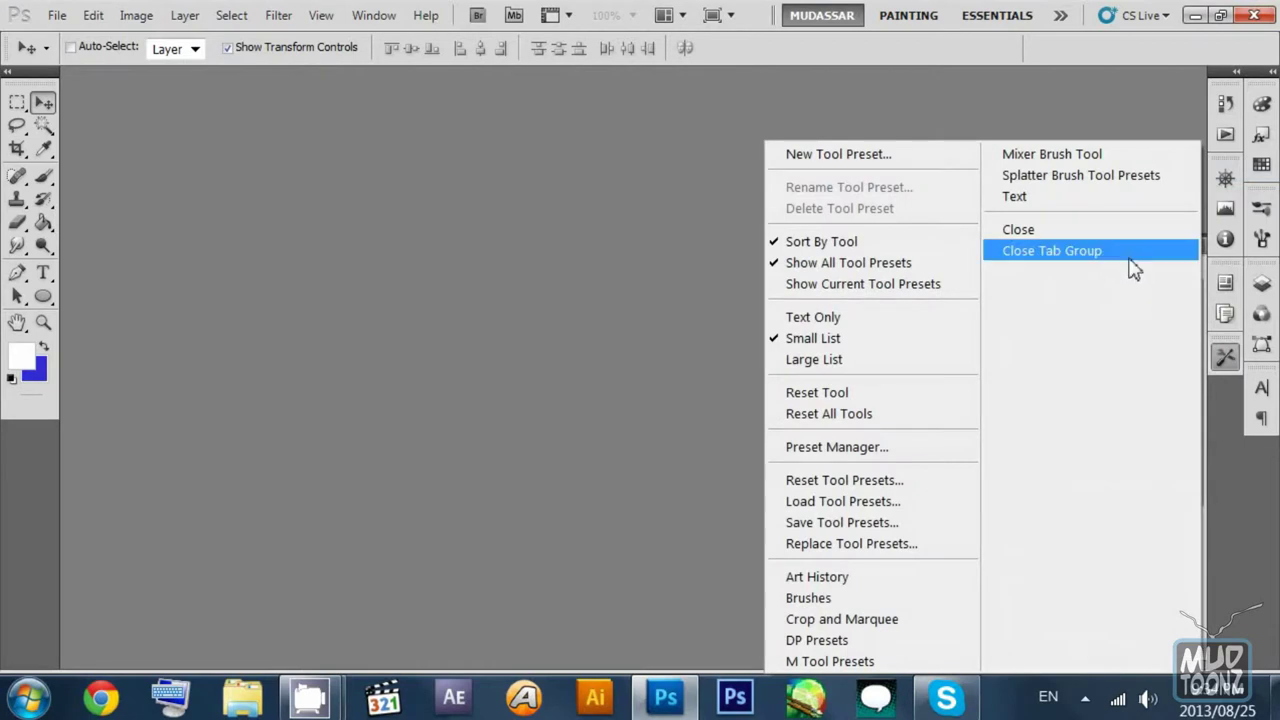
pyautogui.click(1132, 252)
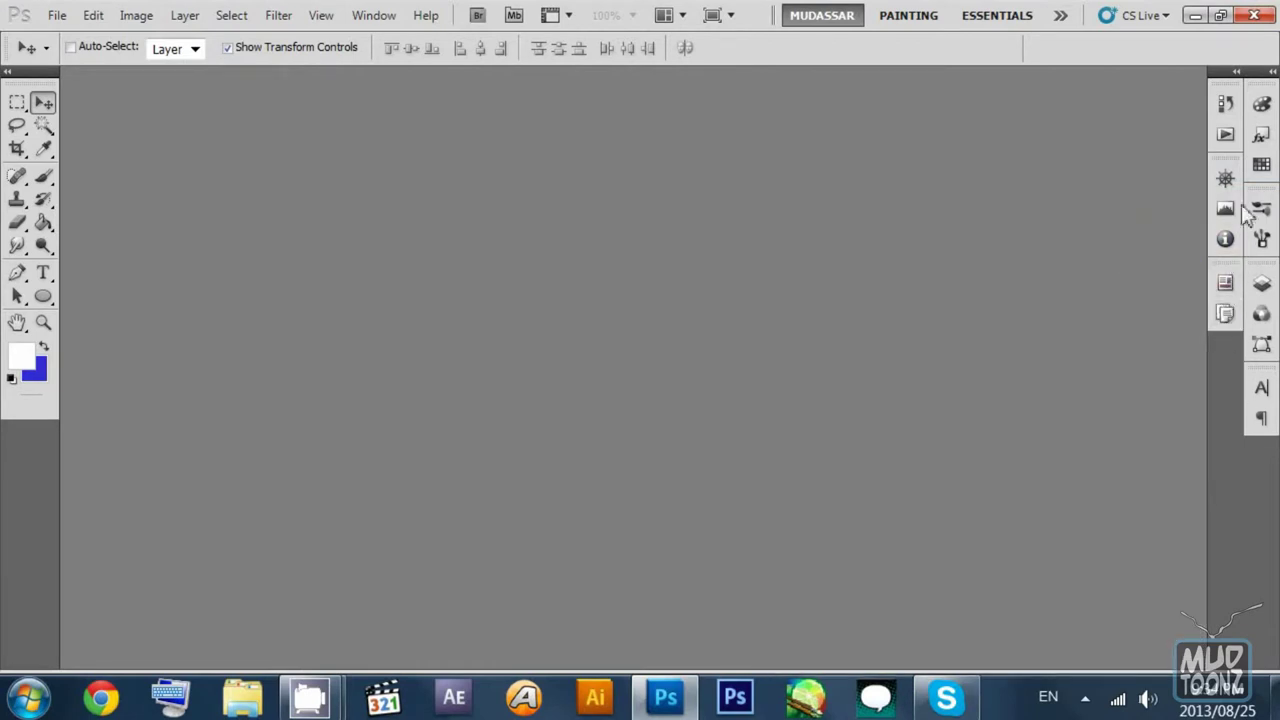
# Step: Close only the Styles panel, keeping the Color and Swatches panels in its group
pyautogui.click(1263, 138)
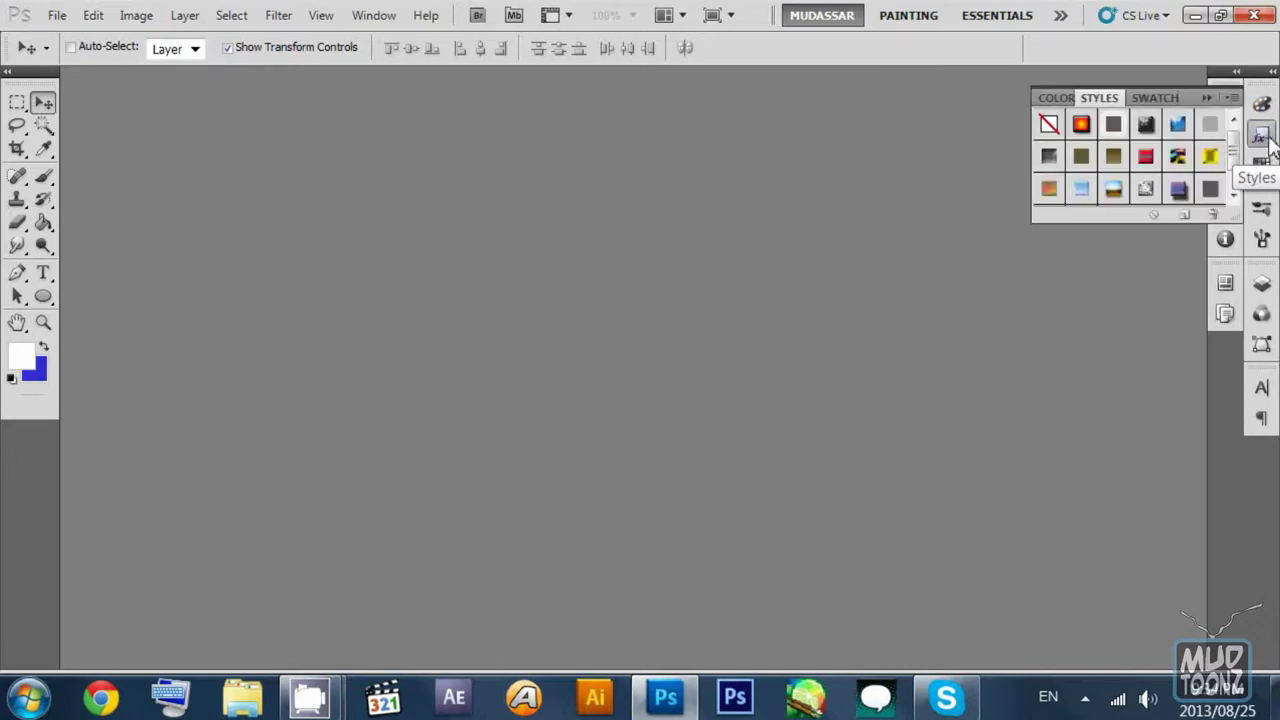
pyautogui.click(1263, 138)
pyautogui.rightClick(1265, 140)
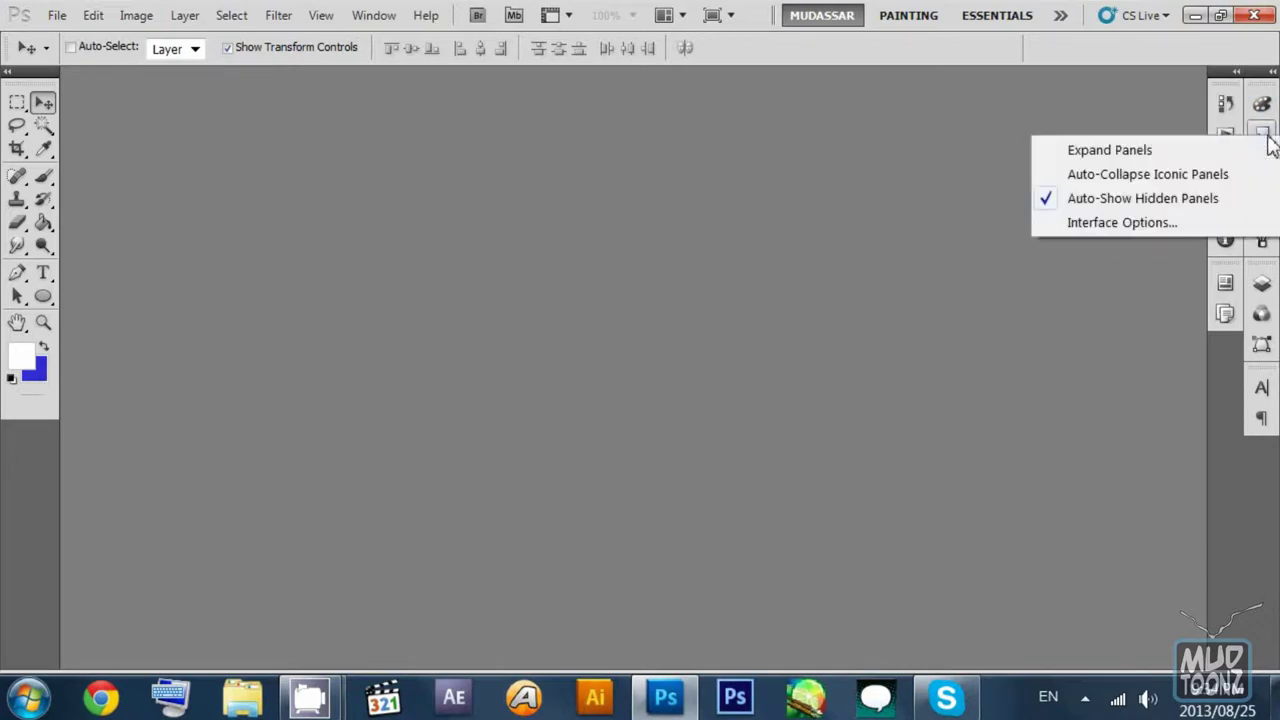
pyautogui.click(1265, 140)
pyautogui.click(1262, 136)
pyautogui.click(1233, 97)
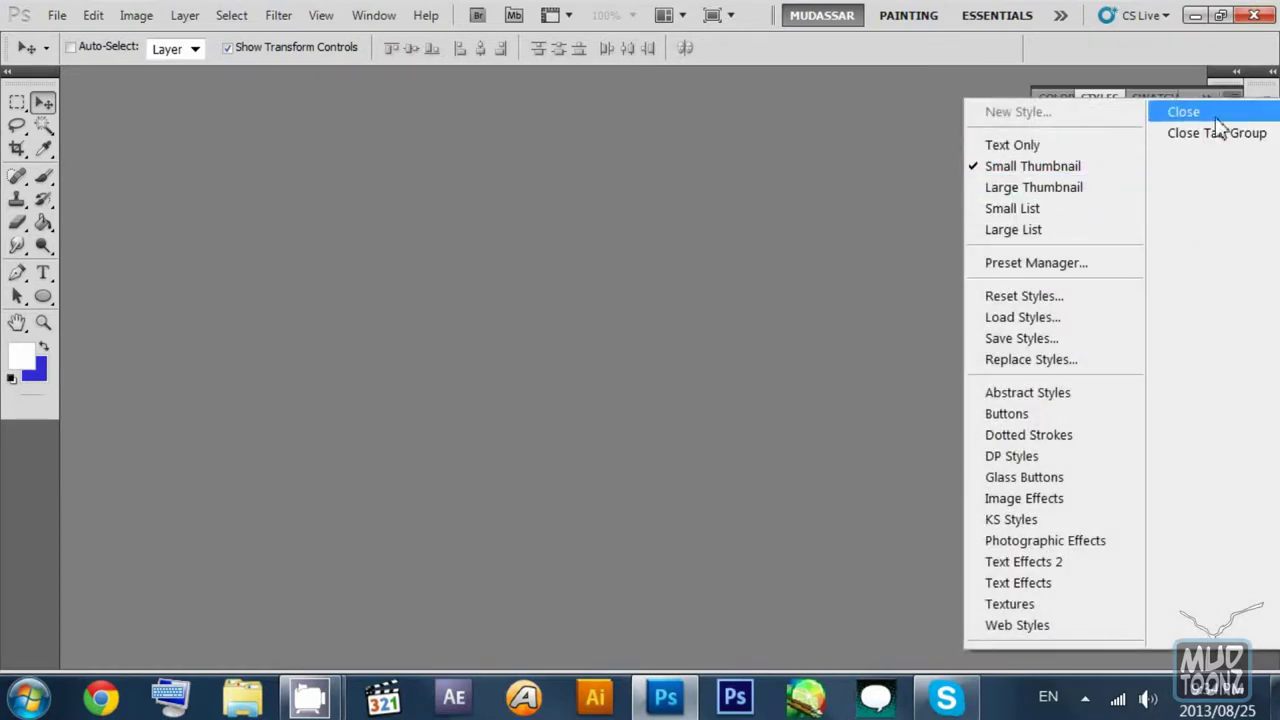
pyautogui.click(1217, 116)
# Step: Briefly view the Swatches and Color panels, and collapse the group back to icons
pyautogui.click(1264, 130)
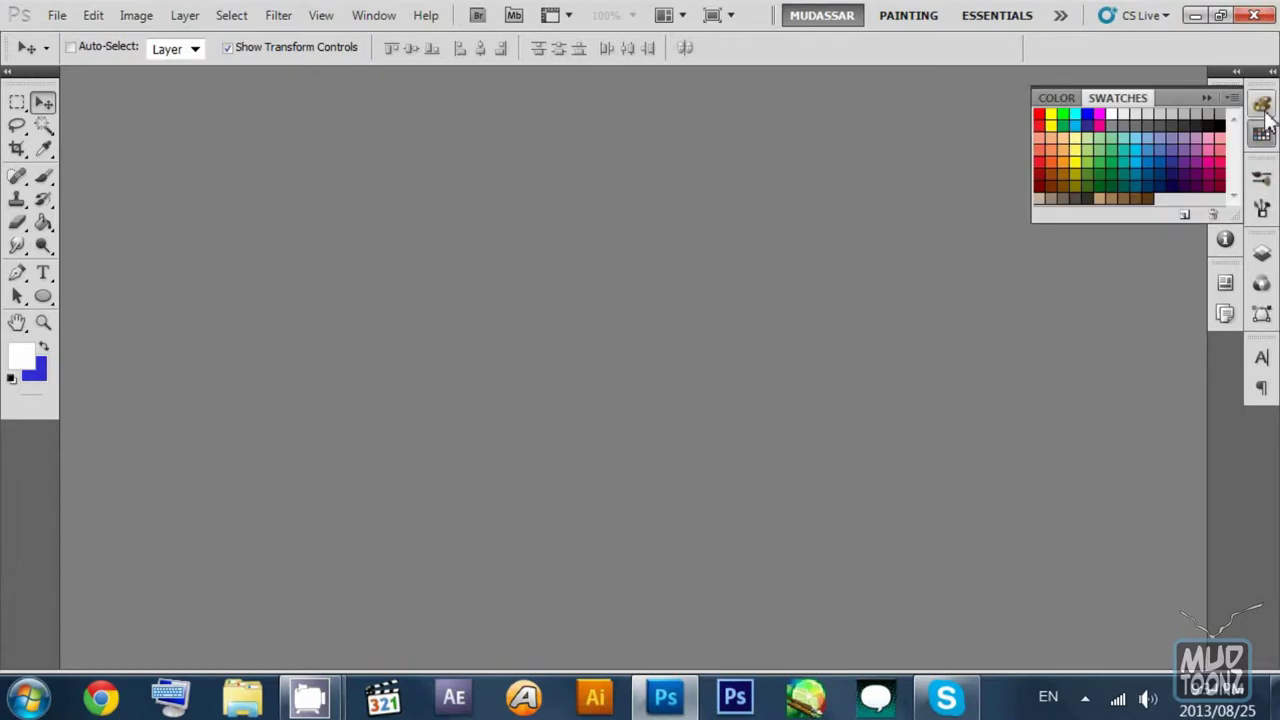
pyautogui.click(1264, 111)
pyautogui.click(1262, 136)
pyautogui.click(1208, 100)
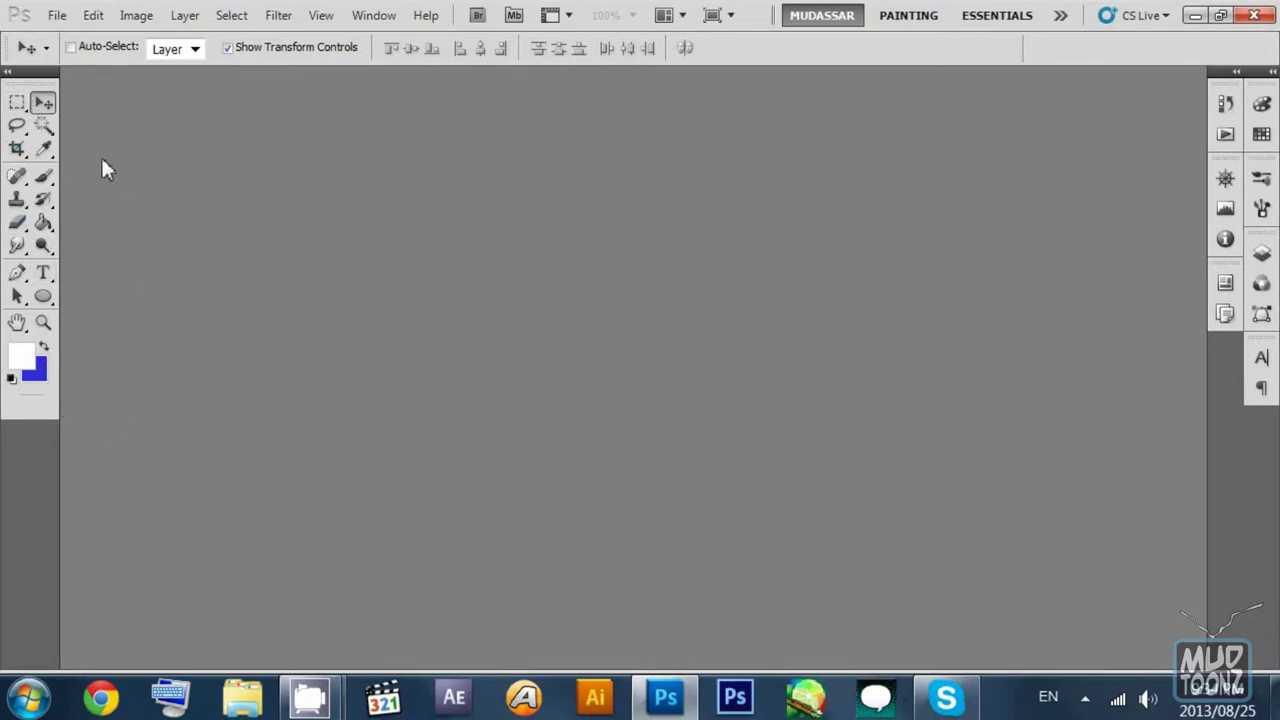
# Step: Compare the panel layouts of the Painting, Essentials and custom workspaces by switching between them, ending on the custom workspace
pyautogui.rightClick(837, 24)
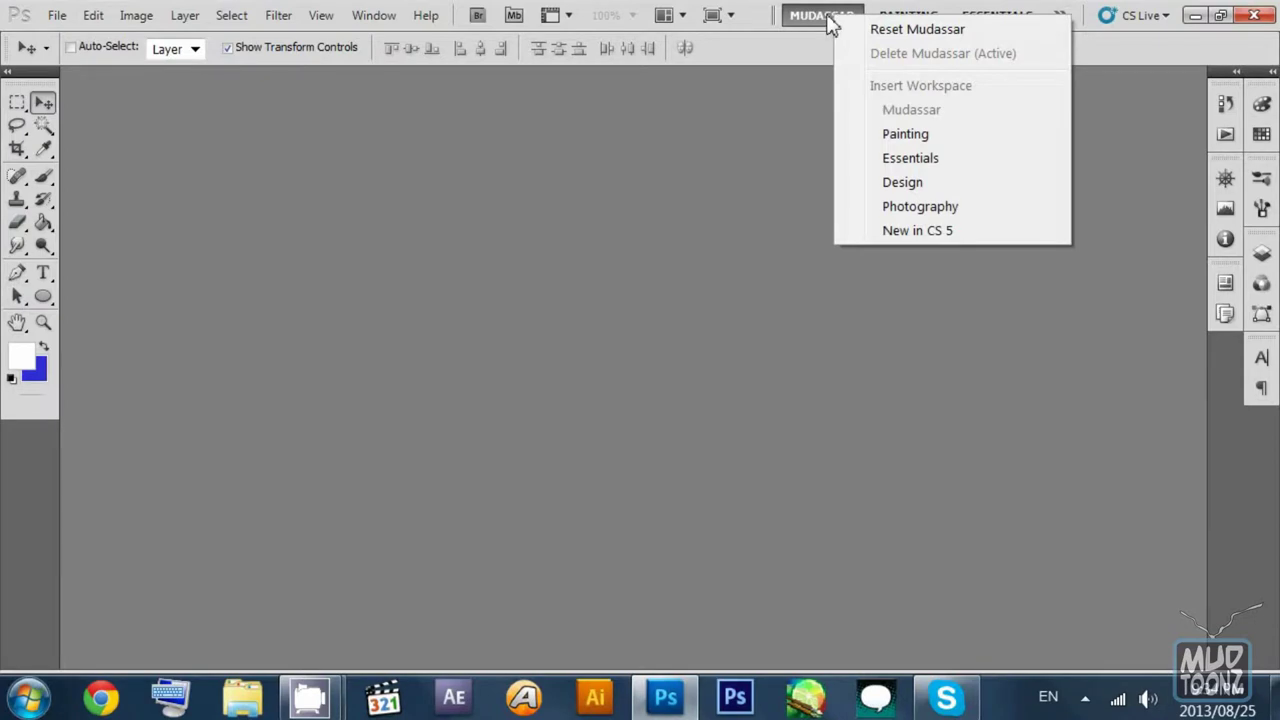
pyautogui.click(835, 22)
pyautogui.click(918, 20)
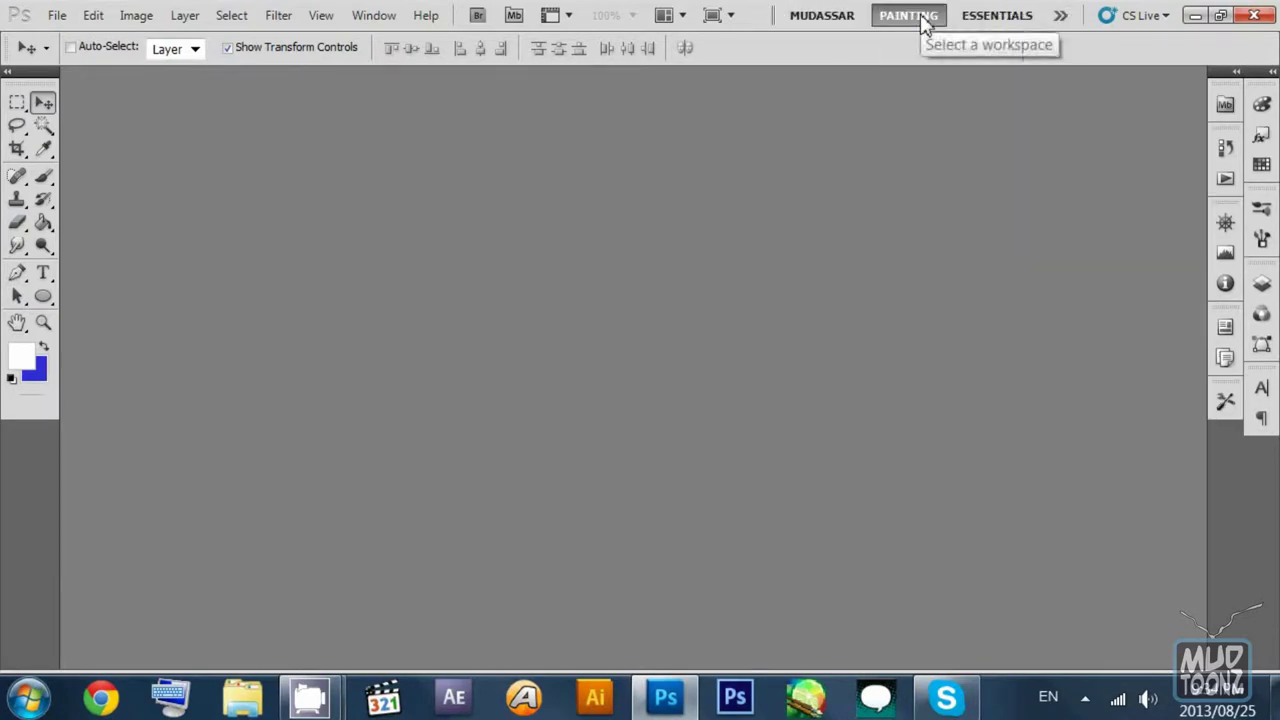
pyautogui.click(820, 22)
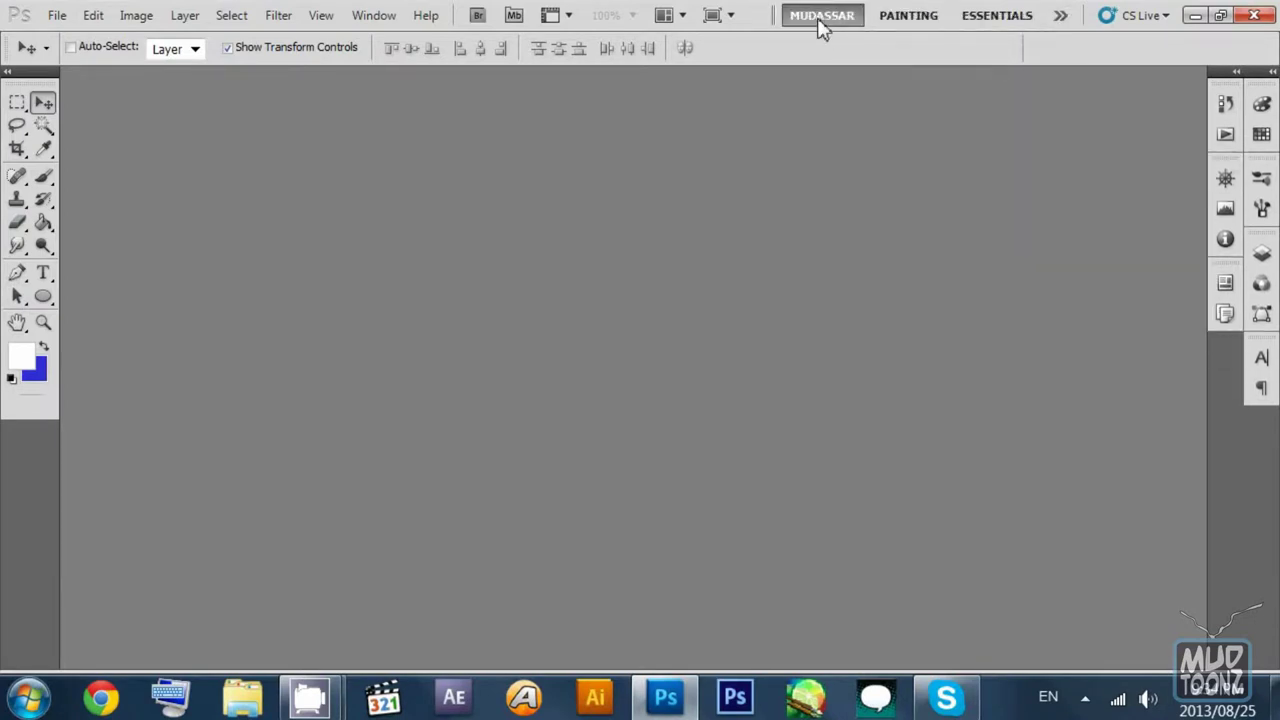
pyautogui.click(901, 22)
pyautogui.click(834, 22)
pyautogui.click(900, 22)
pyautogui.click(840, 22)
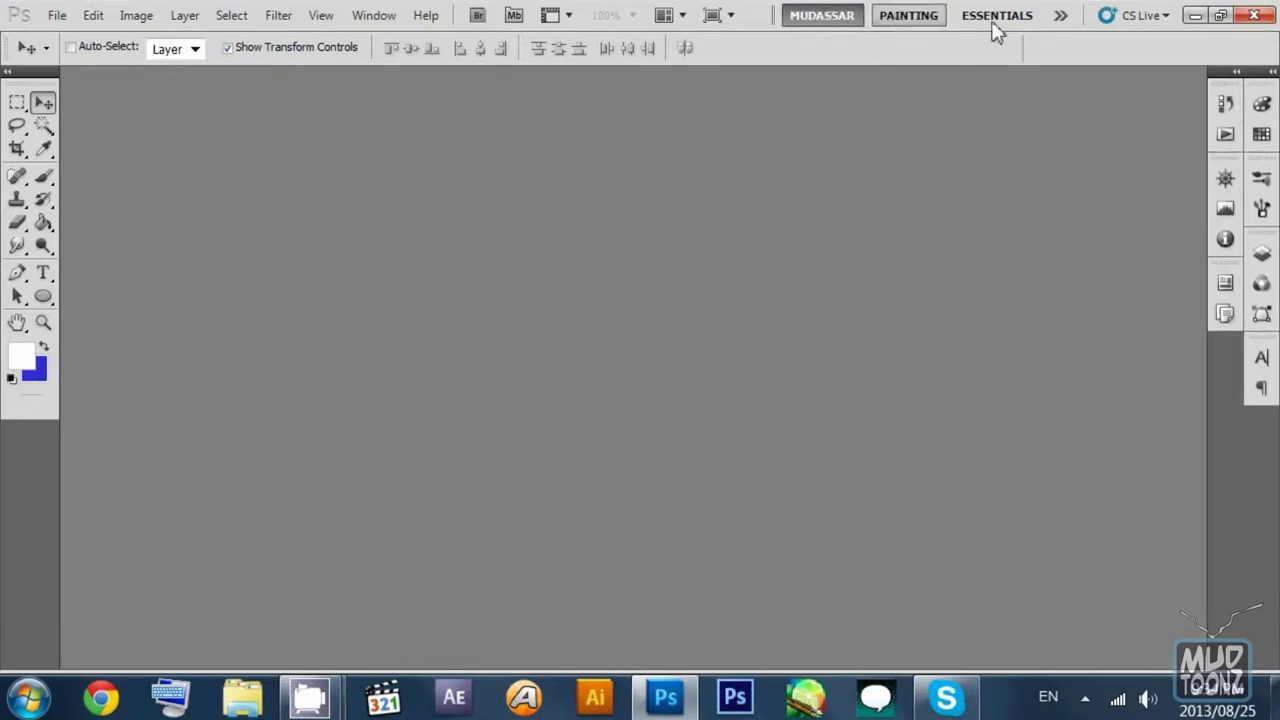
pyautogui.click(992, 23)
pyautogui.click(896, 22)
pyautogui.click(834, 21)
pyautogui.click(988, 22)
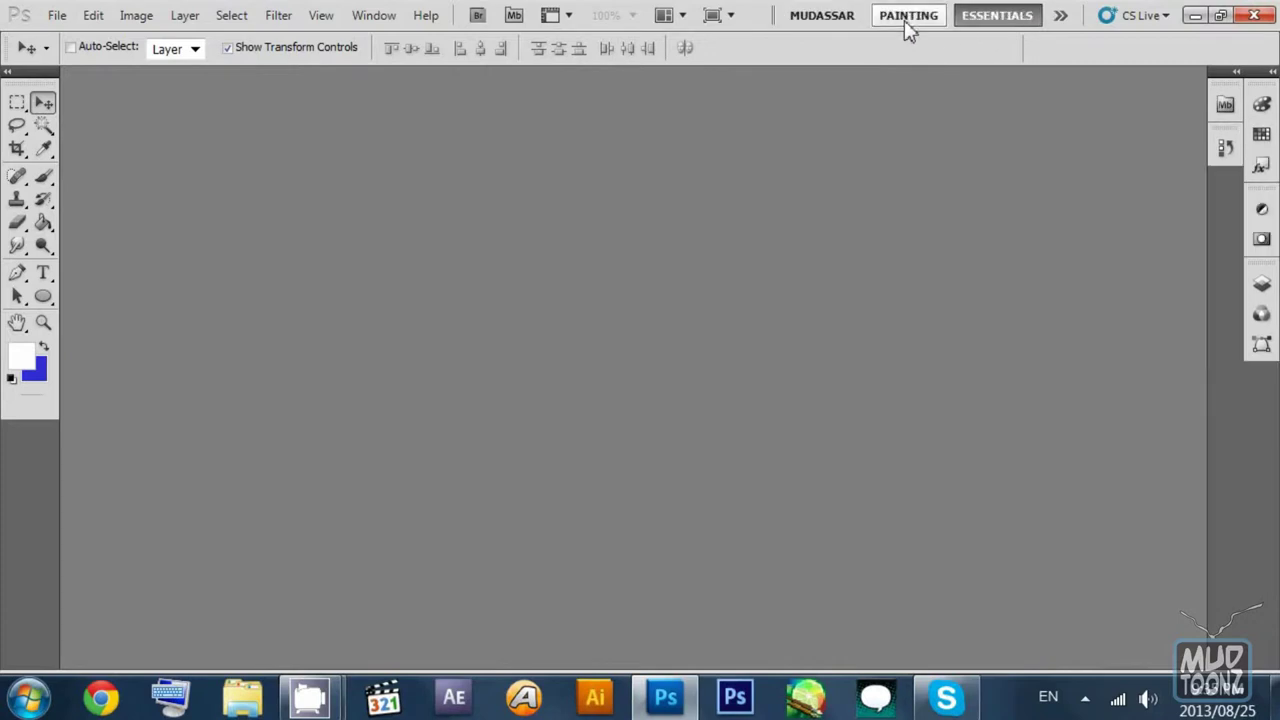
pyautogui.click(904, 20)
pyautogui.click(850, 25)
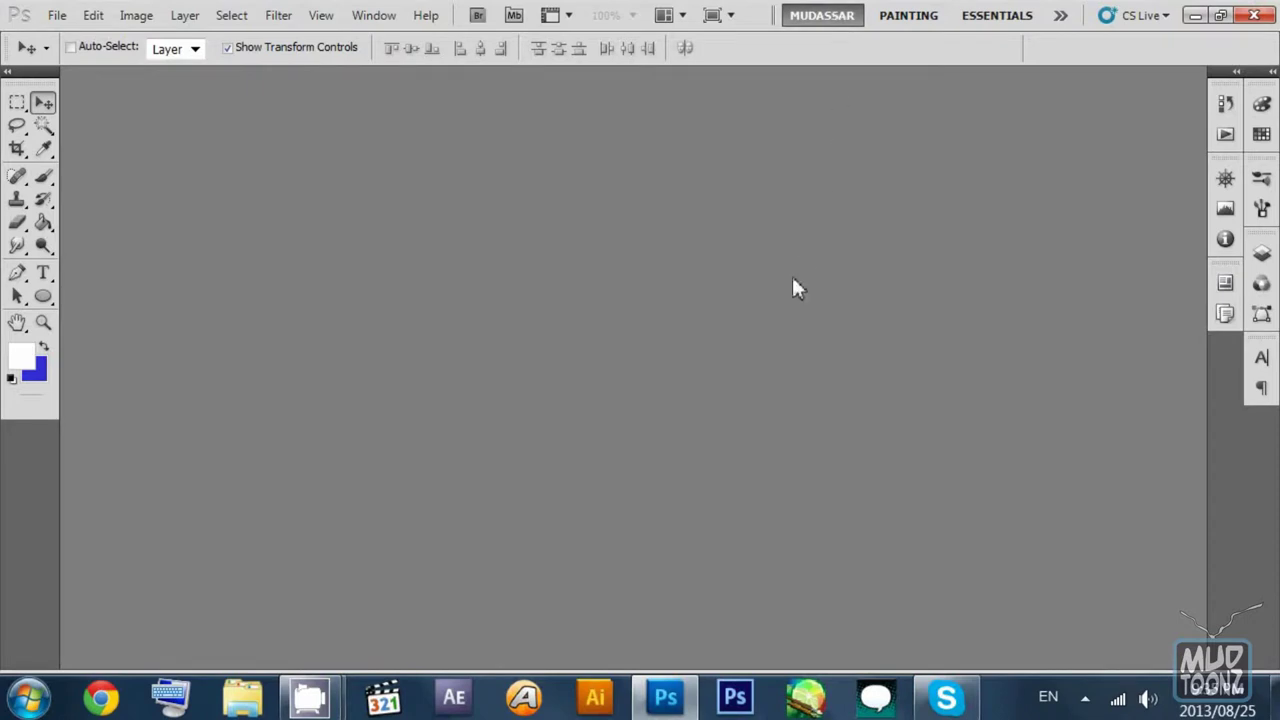
pyautogui.click(60, 20)
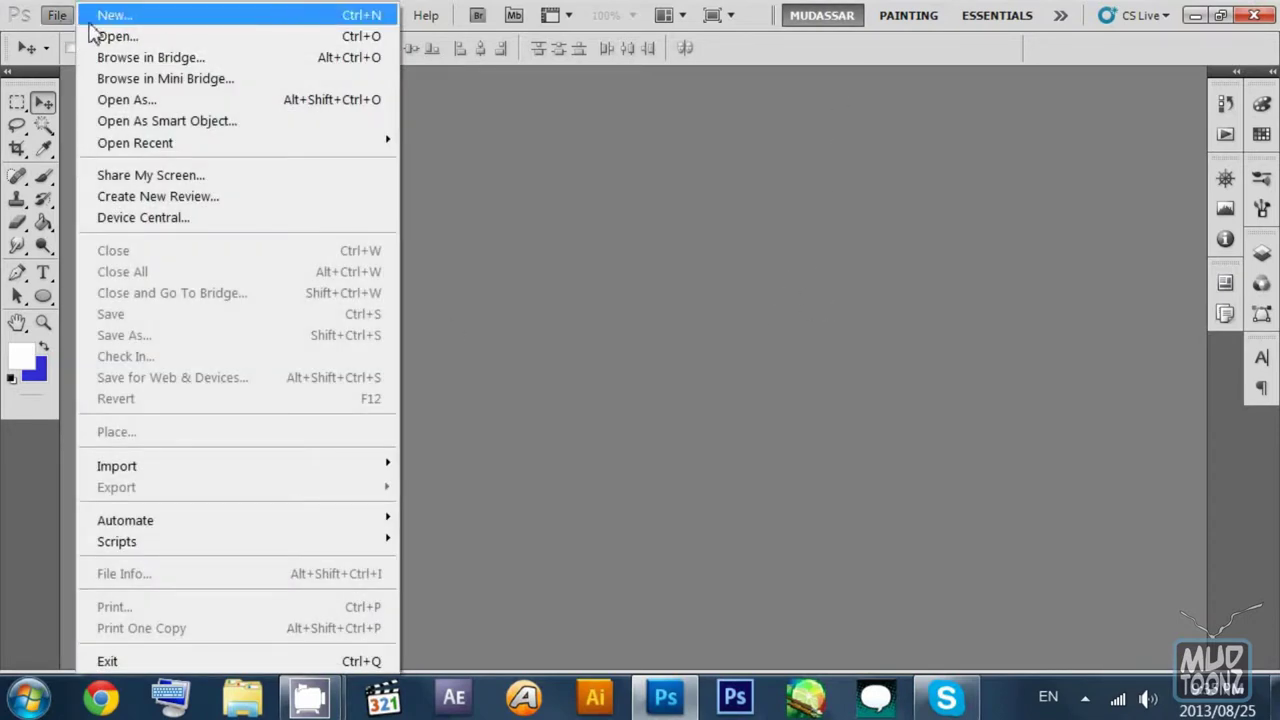
pyautogui.click(66, 18)
pyautogui.click(92, 16)
pyautogui.click(92, 16)
pyautogui.click(170, 18)
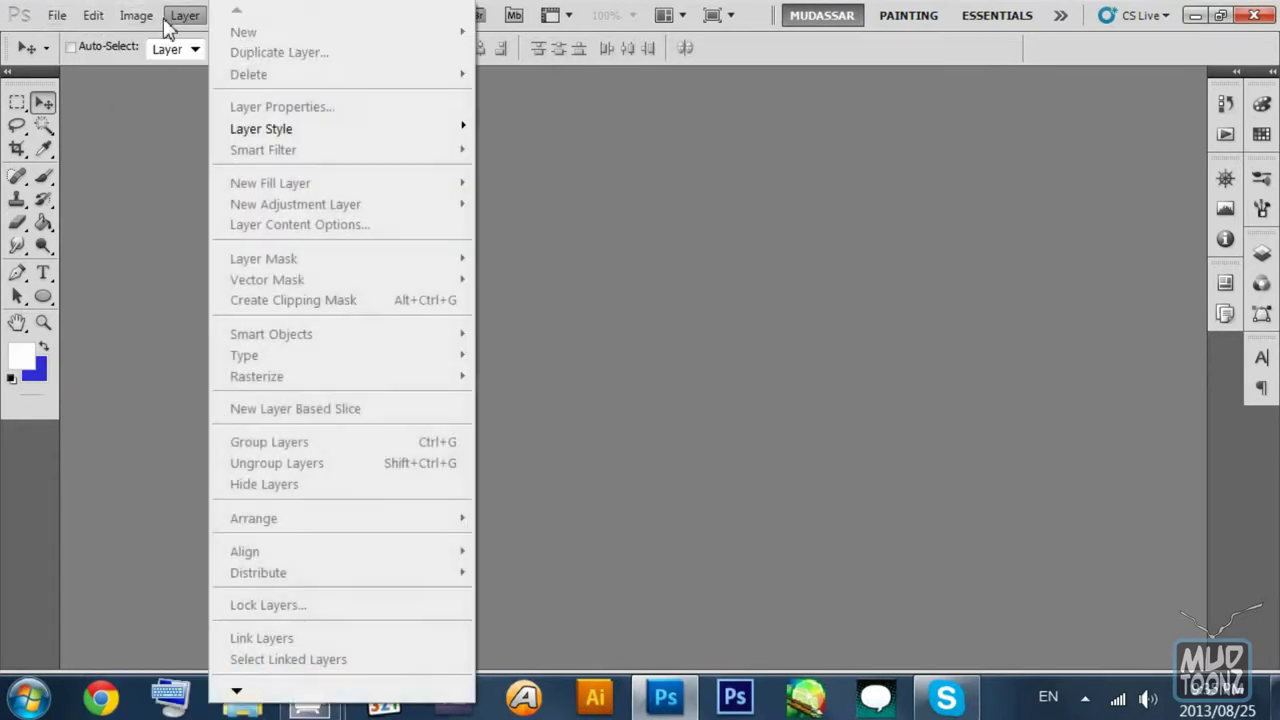
# Step: Start a new document and base its settings on the preset "My Comic Page A3 300 Dpi"
pyautogui.moveTo(60, 16)
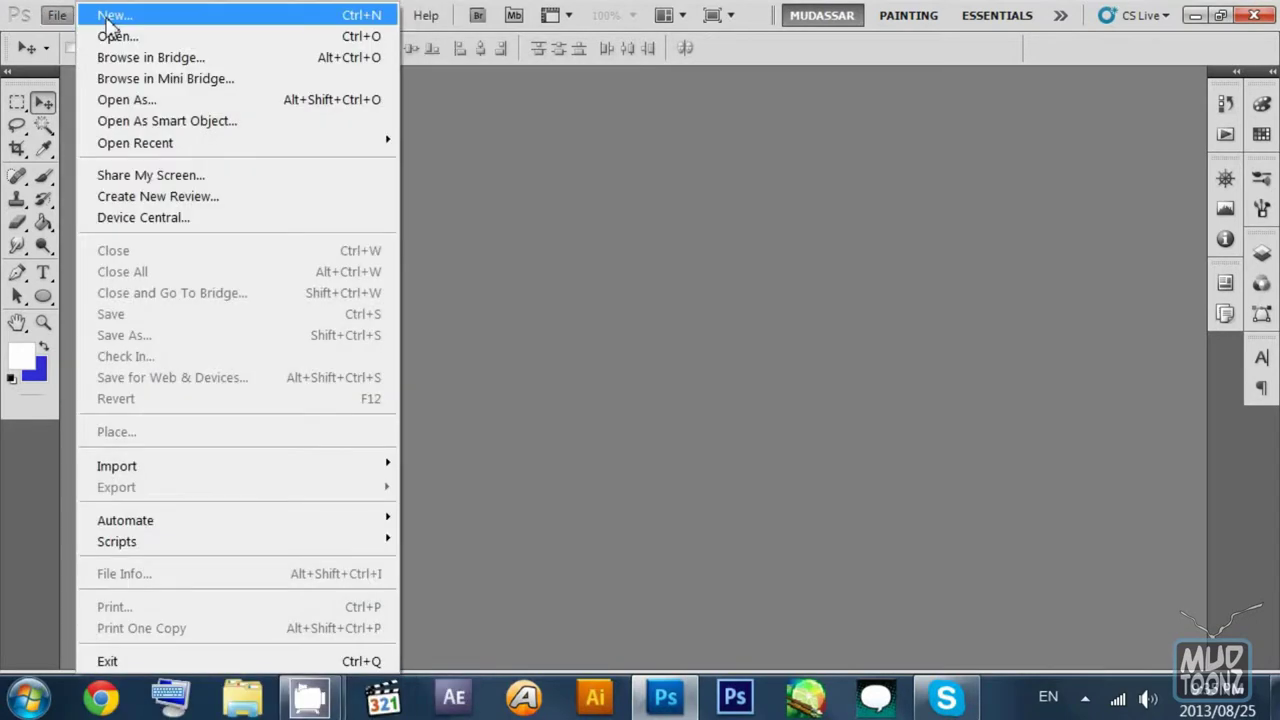
pyautogui.click(110, 18)
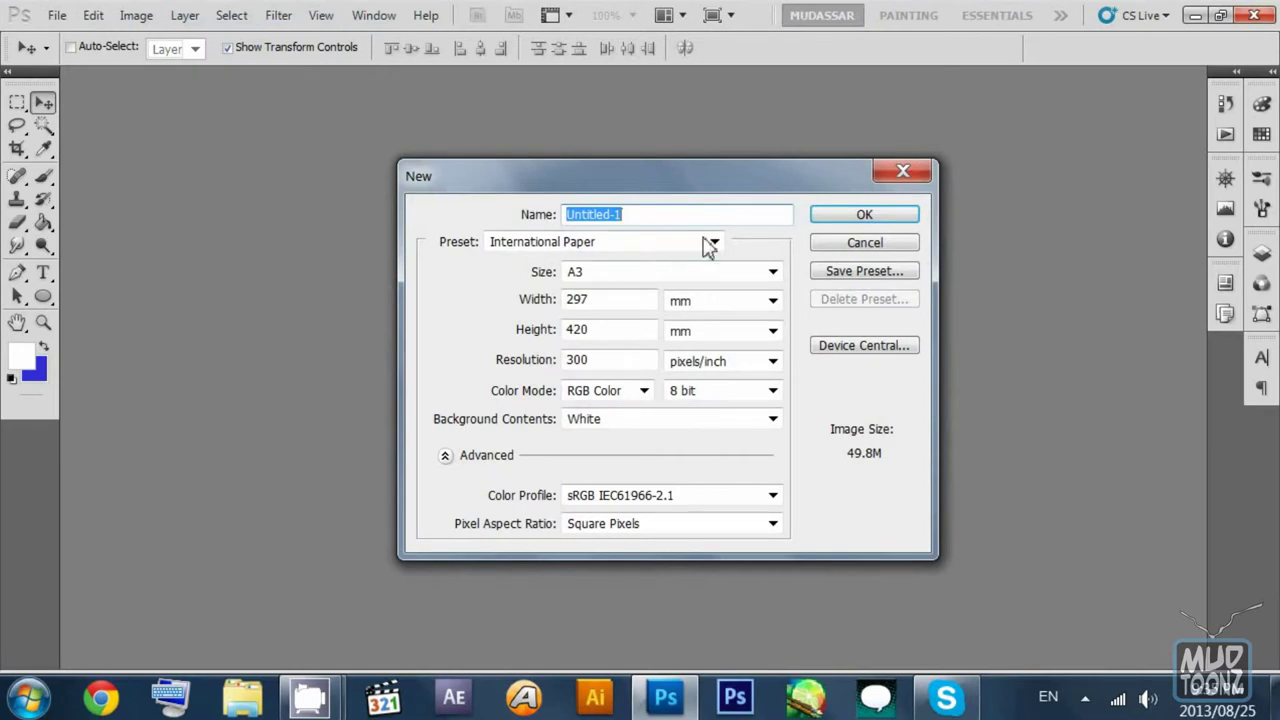
pyautogui.click(708, 244)
pyautogui.click(657, 285)
pyautogui.click(643, 248)
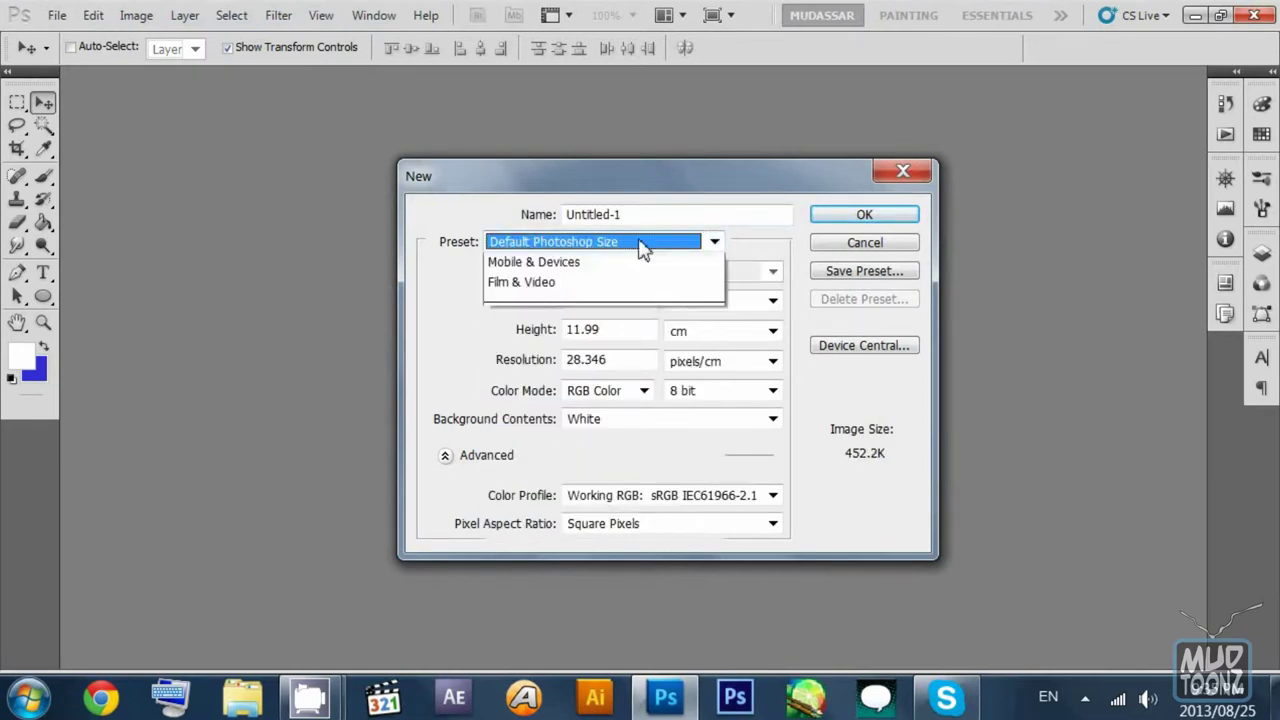
pyautogui.click(620, 324)
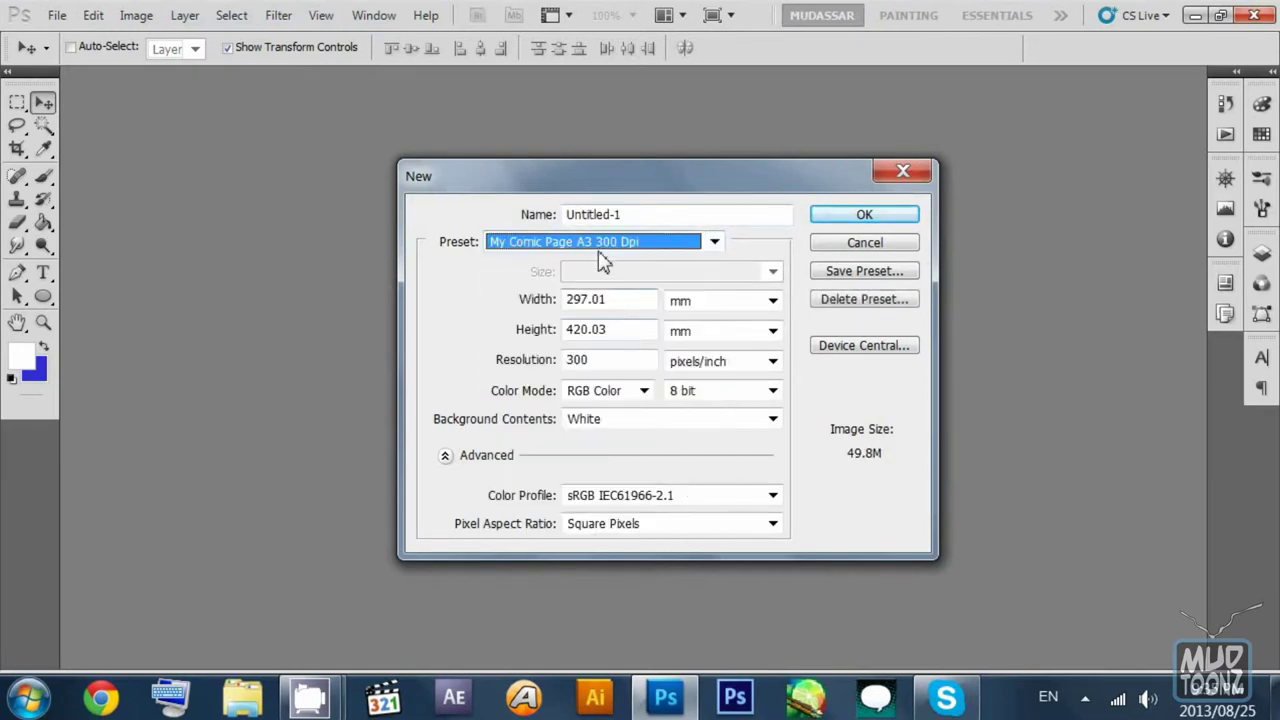
pyautogui.click(674, 248)
pyautogui.click(606, 295)
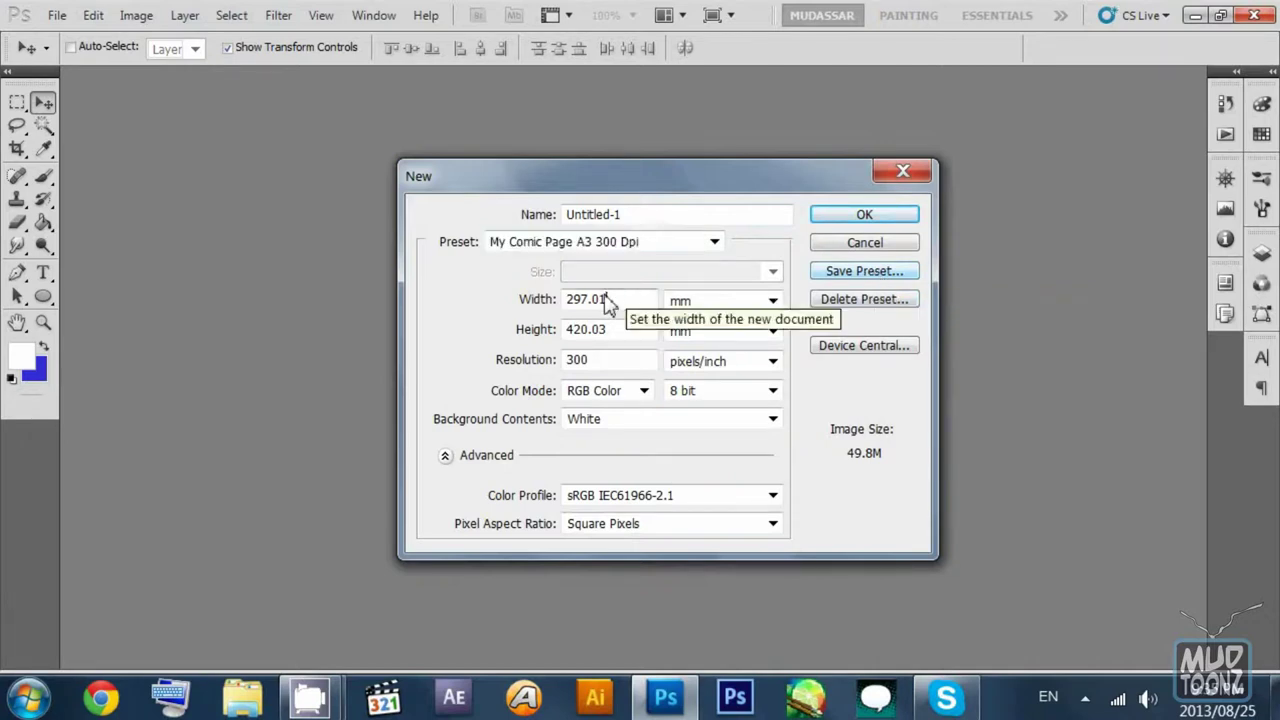
# Step: Set both the width and the height of the new document to 15 mm
pyautogui.scroll(-1, 606, 295)
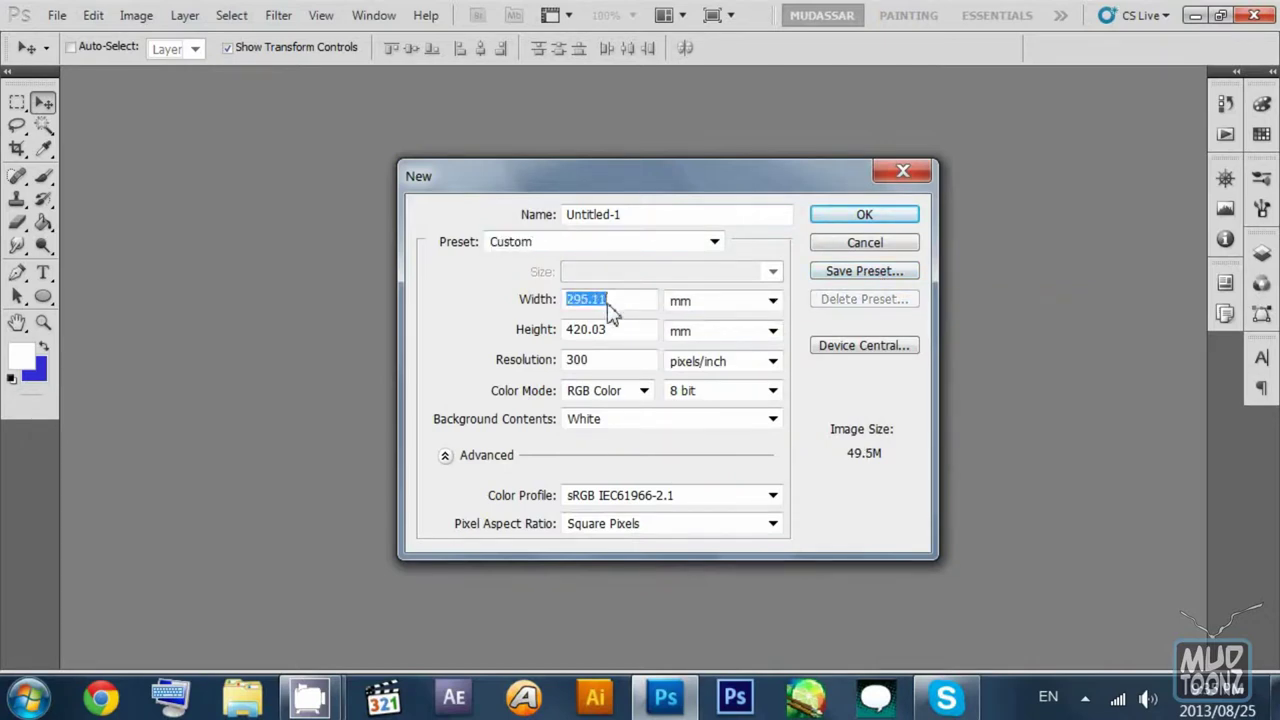
pyautogui.click(617, 336)
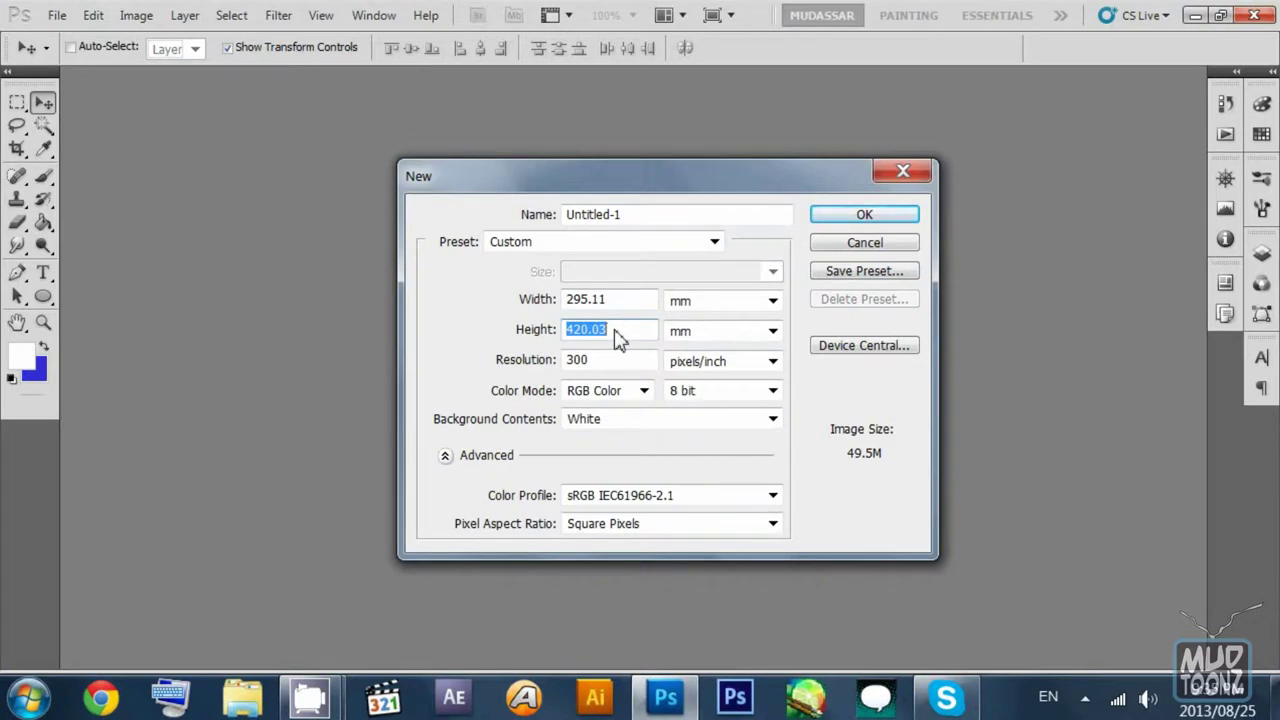
pyautogui.write('15')
pyautogui.click(613, 301)
pyautogui.write('15')
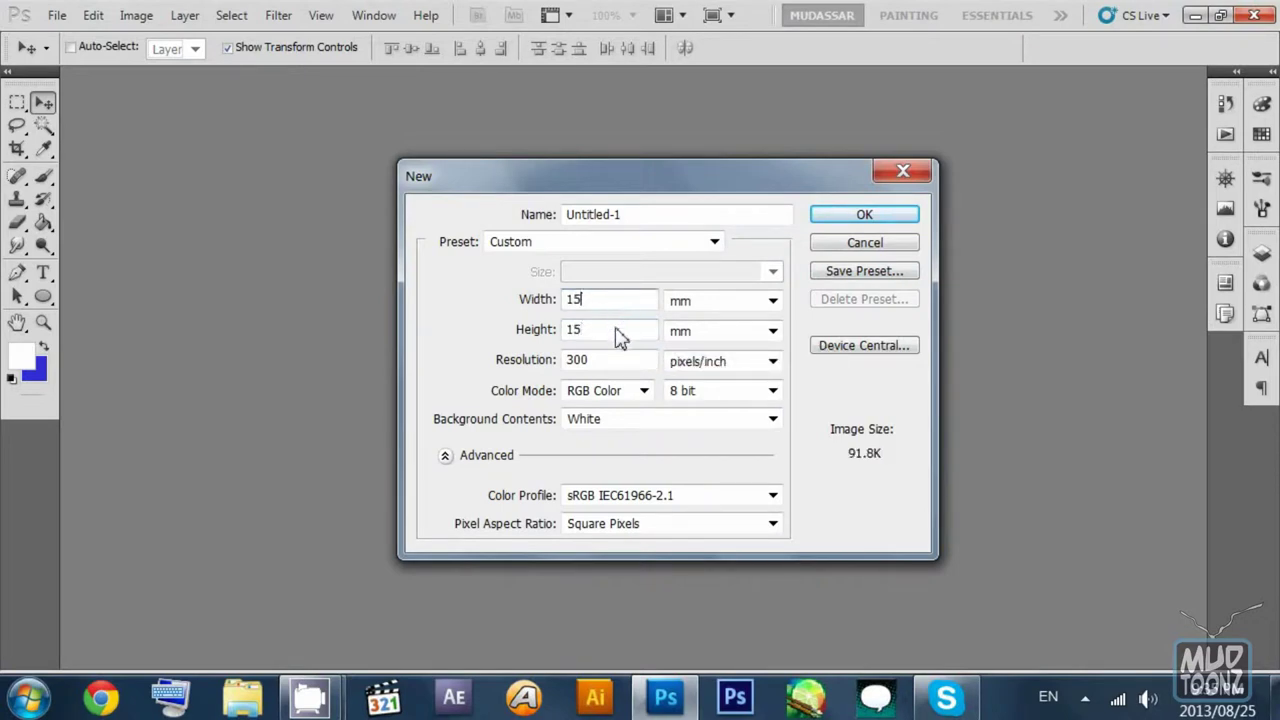
pyautogui.click(617, 336)
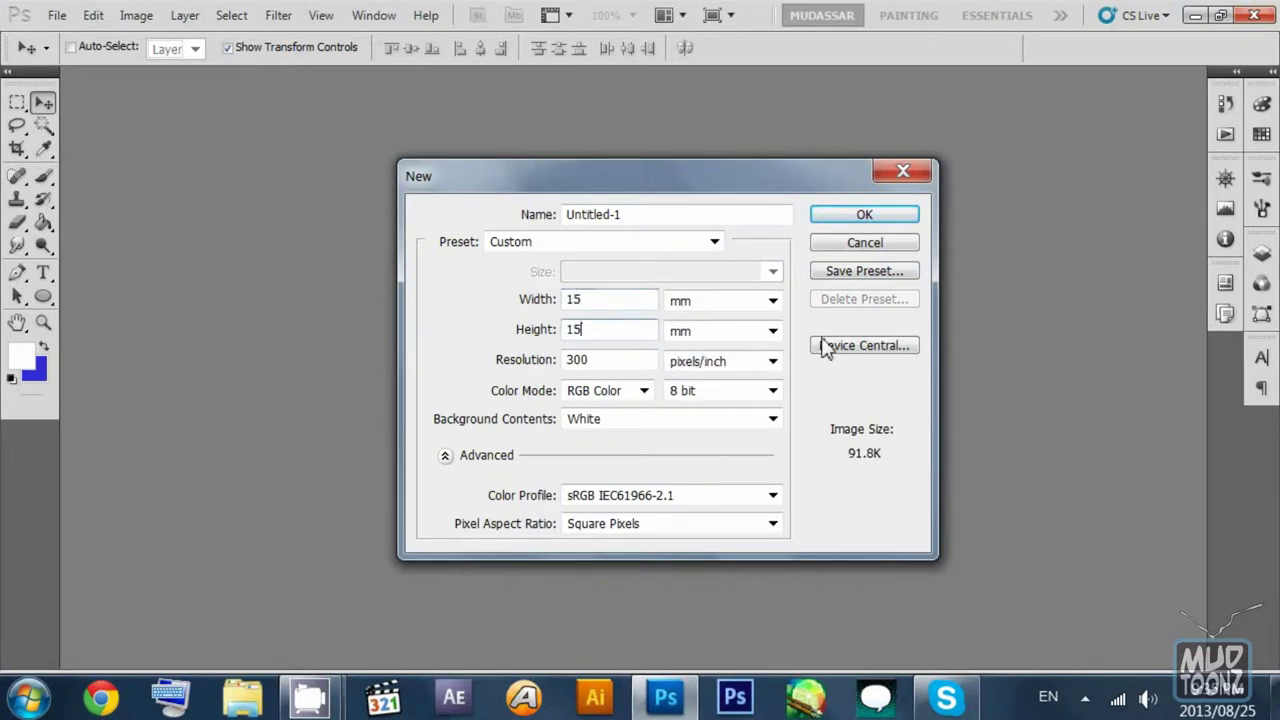
pyautogui.click(855, 271)
pyautogui.click(837, 237)
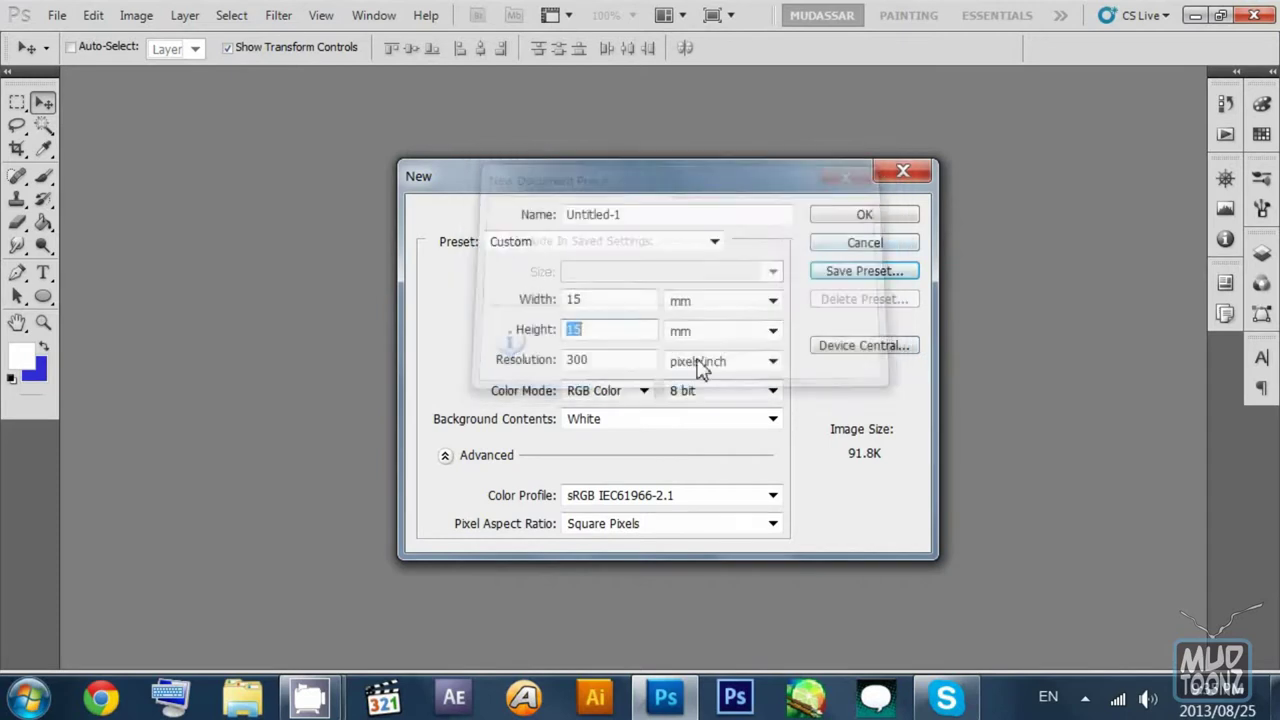
# Step: Set the new document's color mode to Grayscale at 8 bit and its resolution to 150 pixels/inch
pyautogui.click(622, 395)
pyautogui.click(623, 432)
pyautogui.click(750, 393)
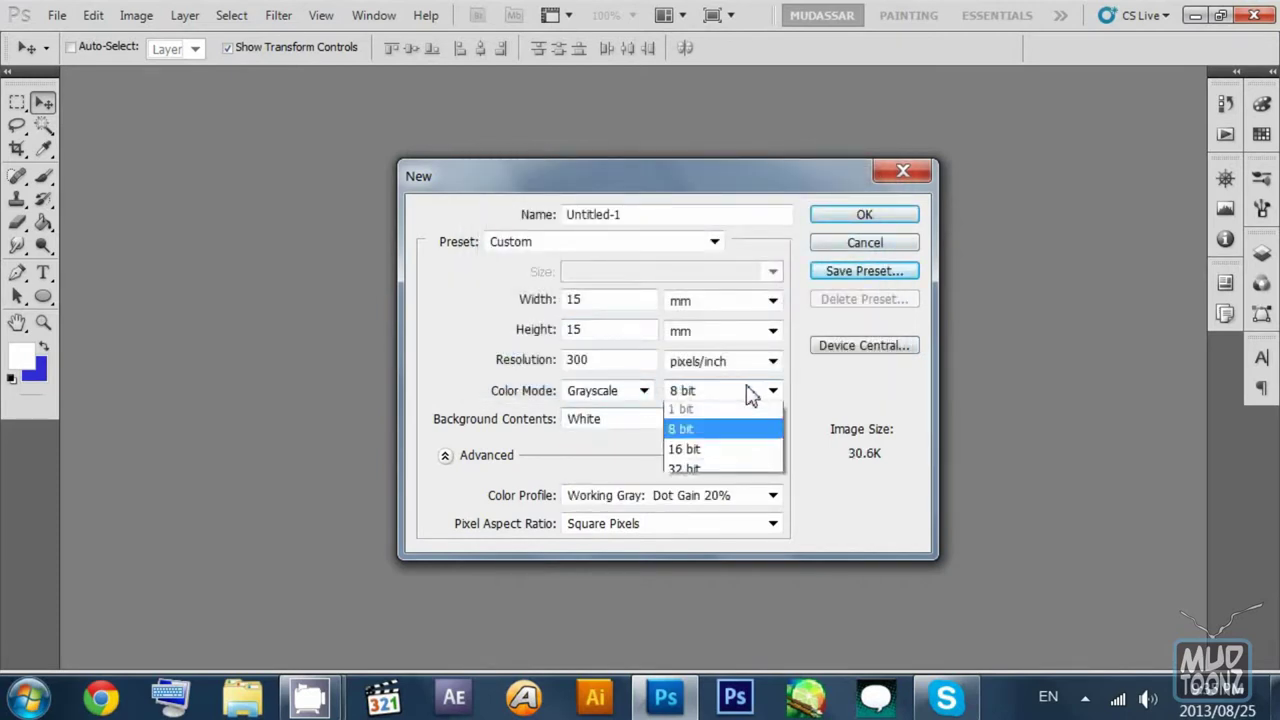
pyautogui.click(737, 429)
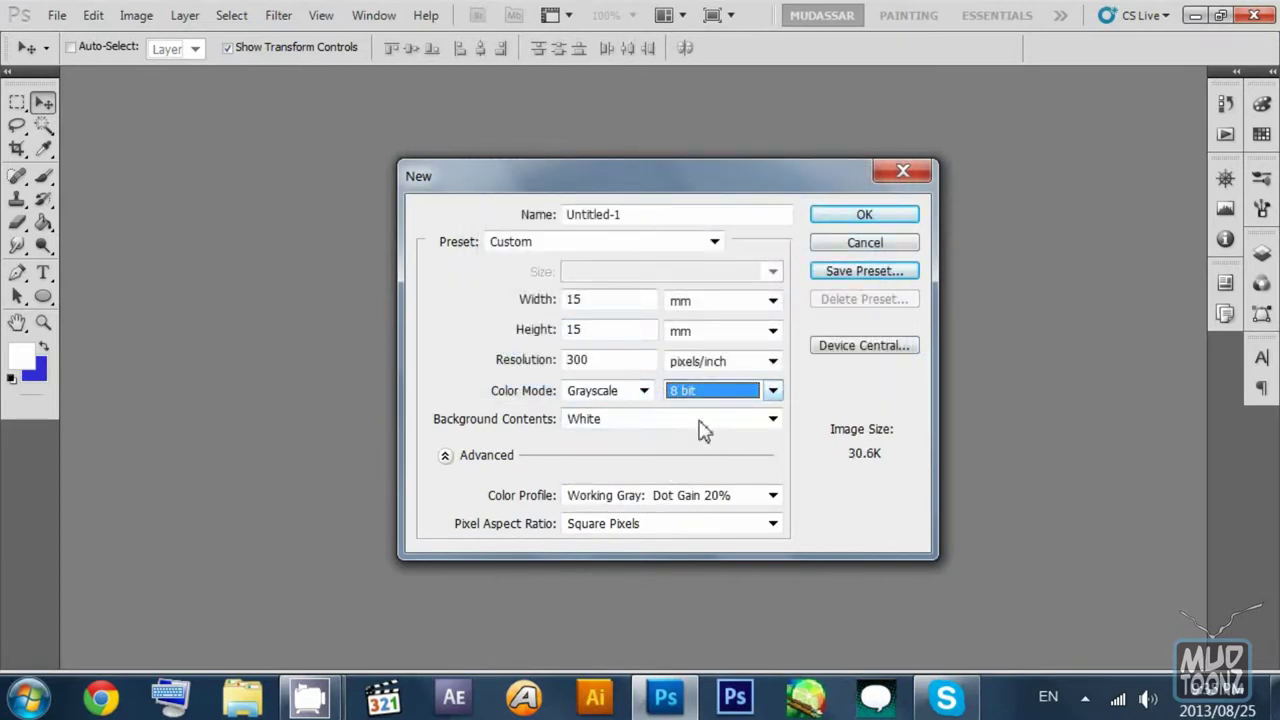
pyautogui.click(653, 366)
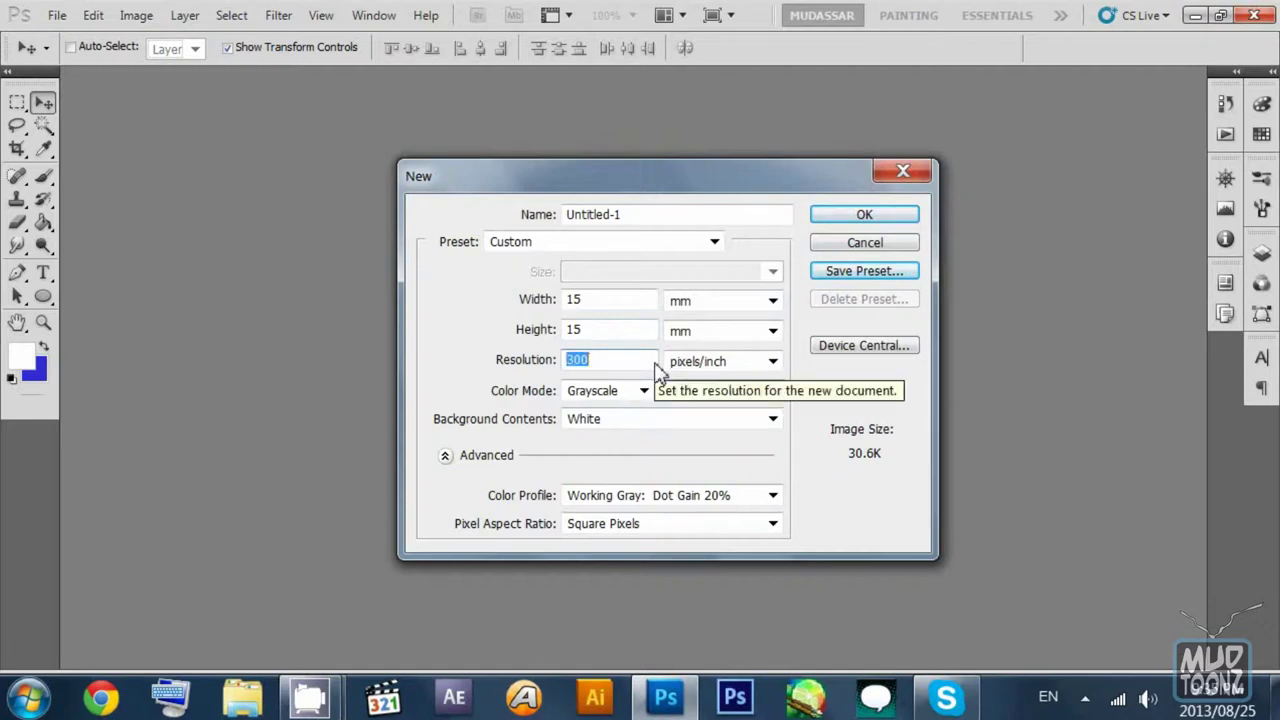
pyautogui.write('15')
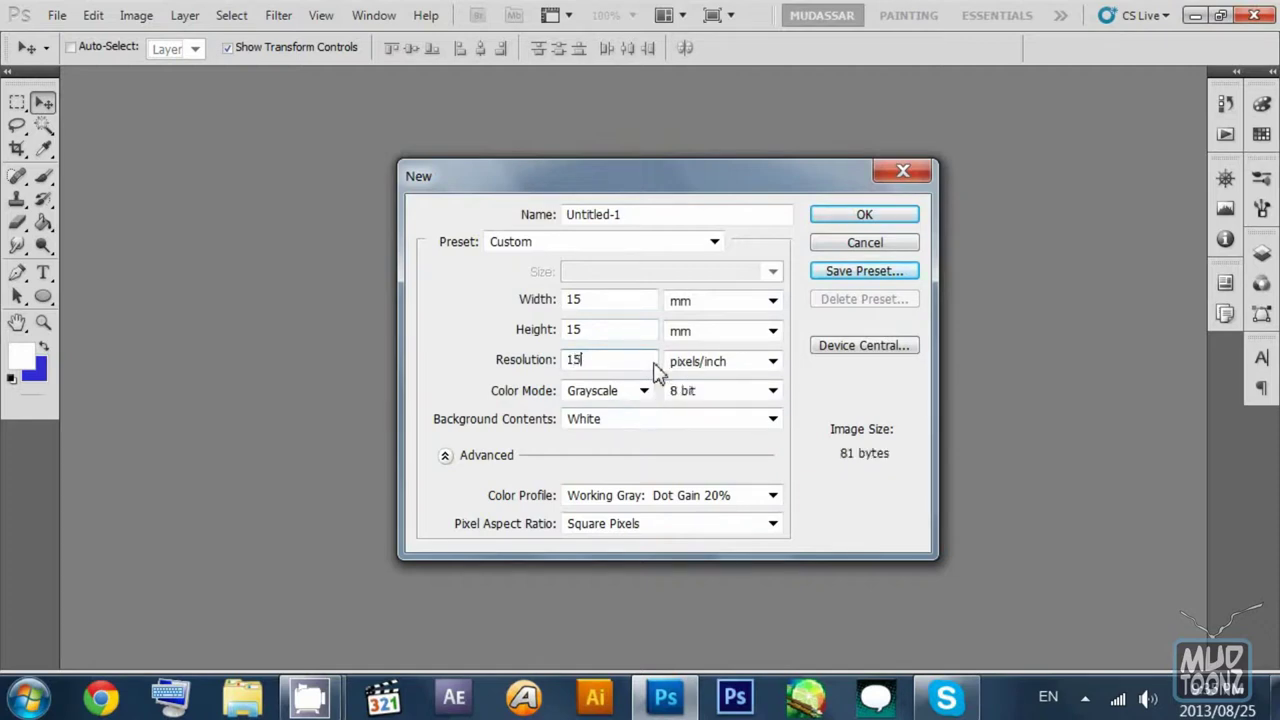
pyautogui.write('0')
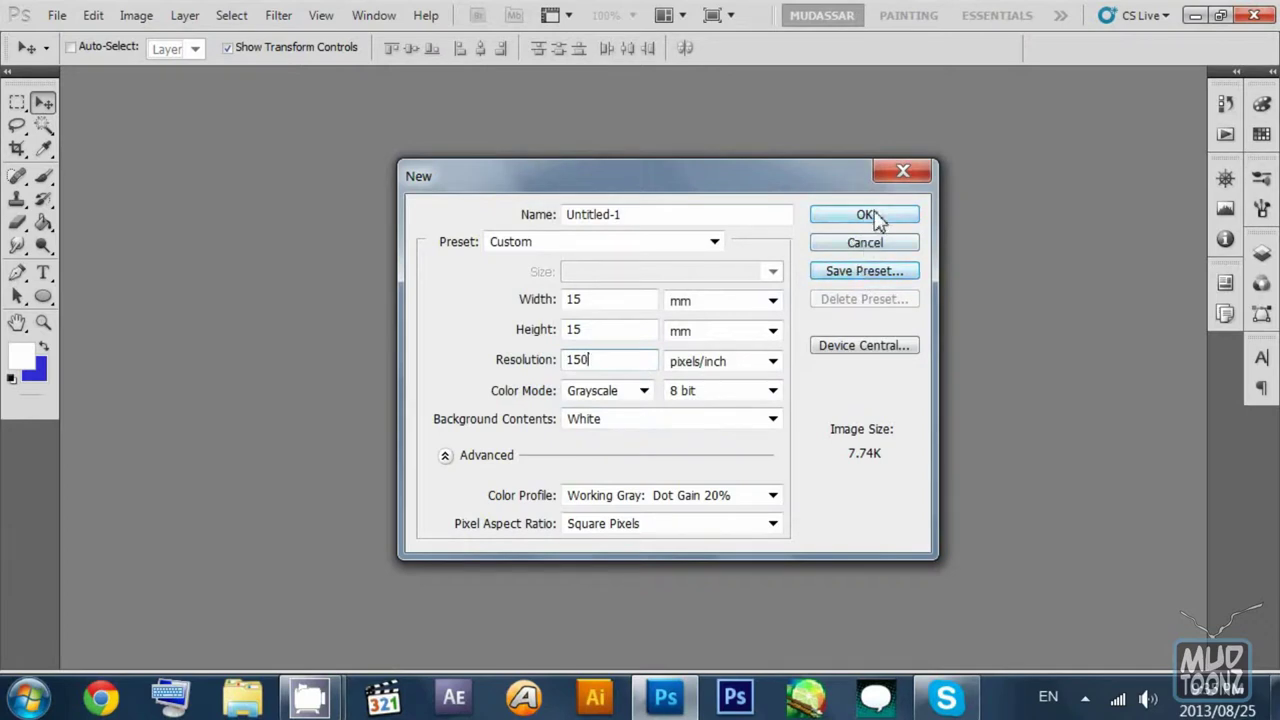
# Step: Save the new document settings as a preset named "15 mm X 15 mm 150p", with all settings included
pyautogui.click(873, 283)
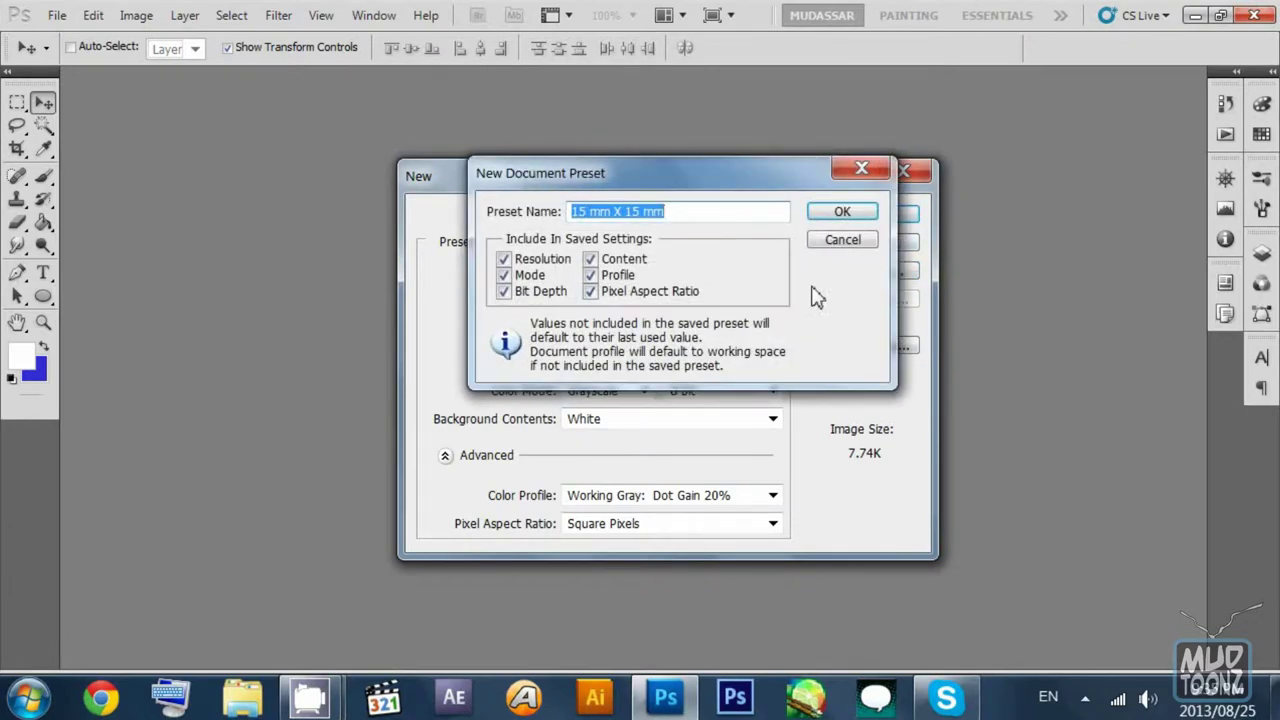
pyautogui.click(667, 222)
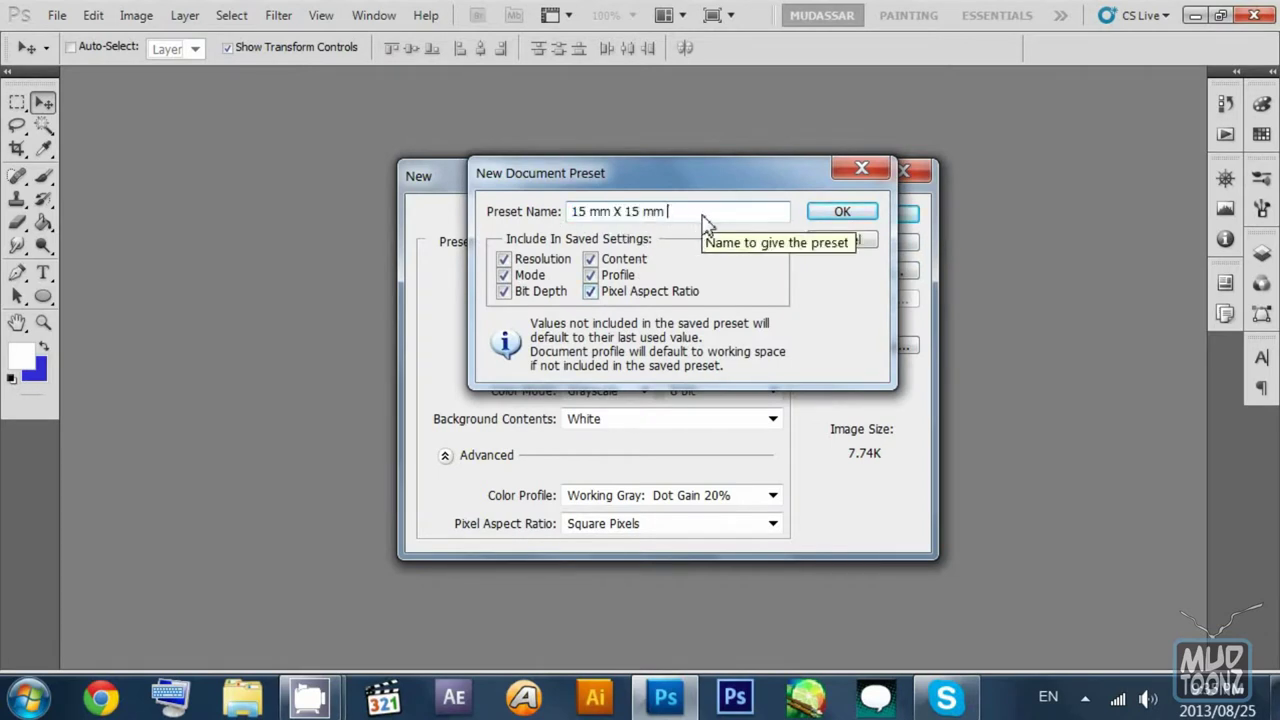
pyautogui.write('150p')
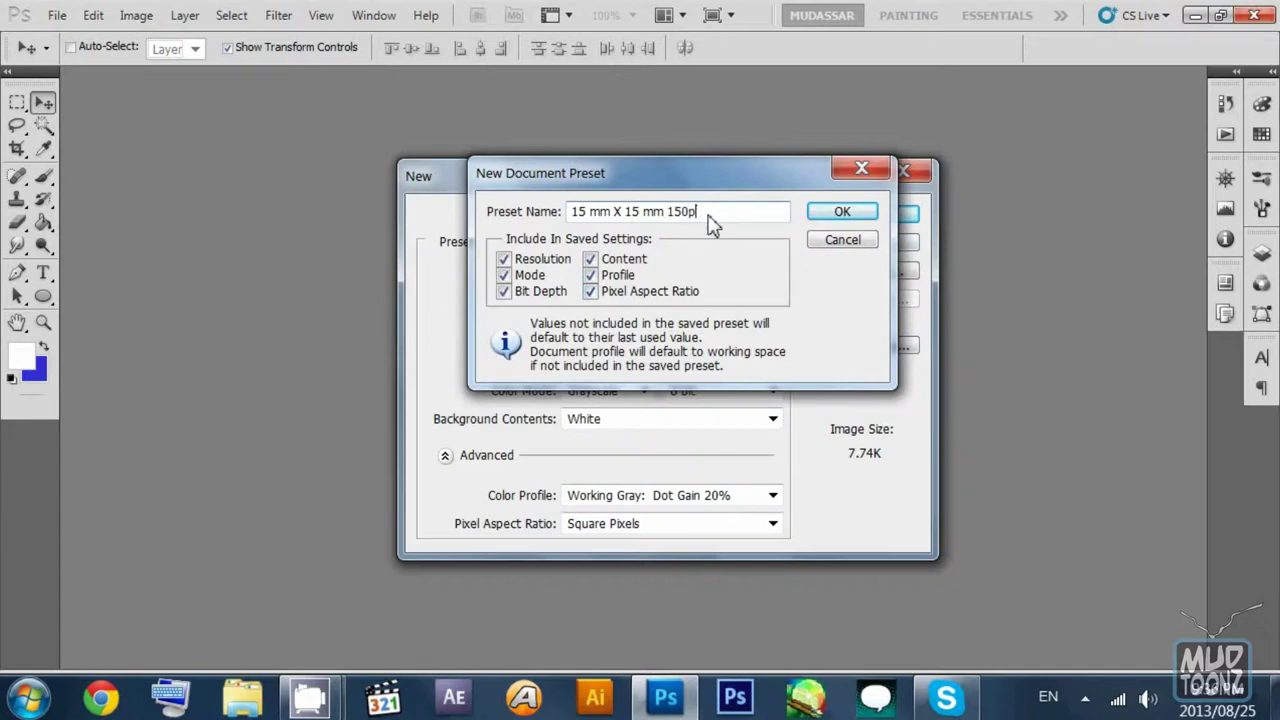
pyautogui.moveTo(708, 176); pyautogui.dragTo(825, 32)
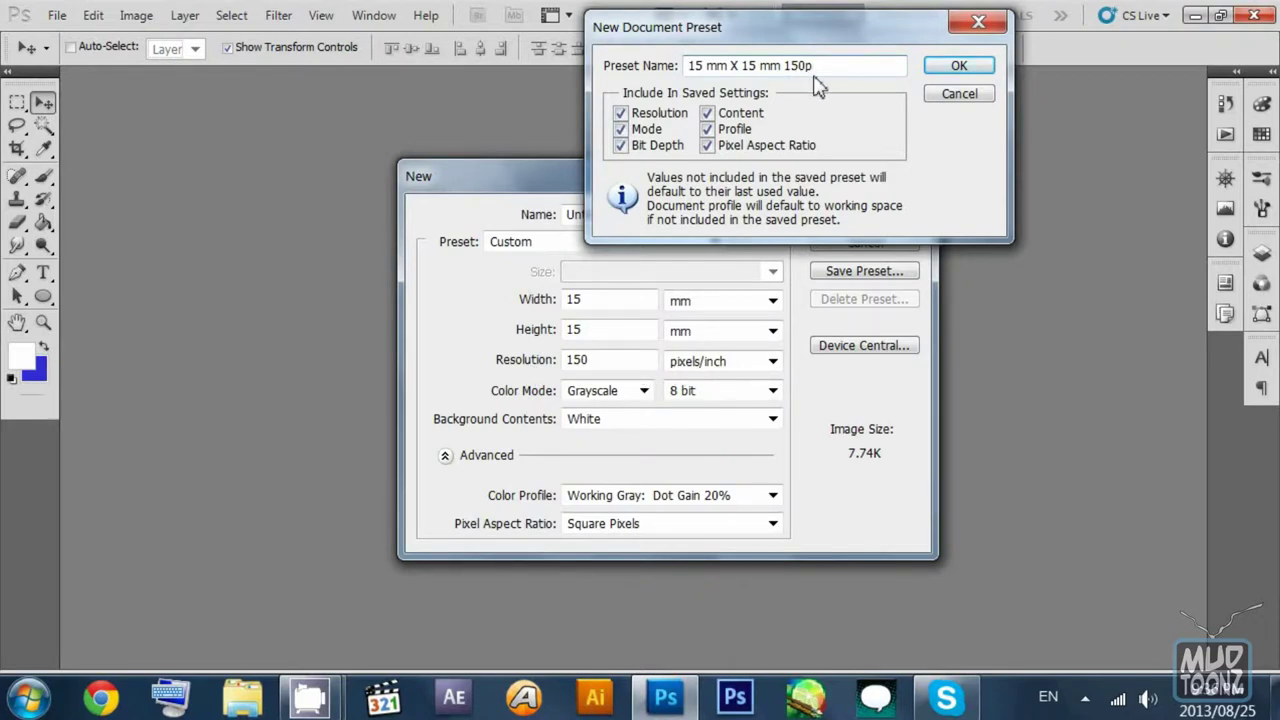
pyautogui.click(966, 72)
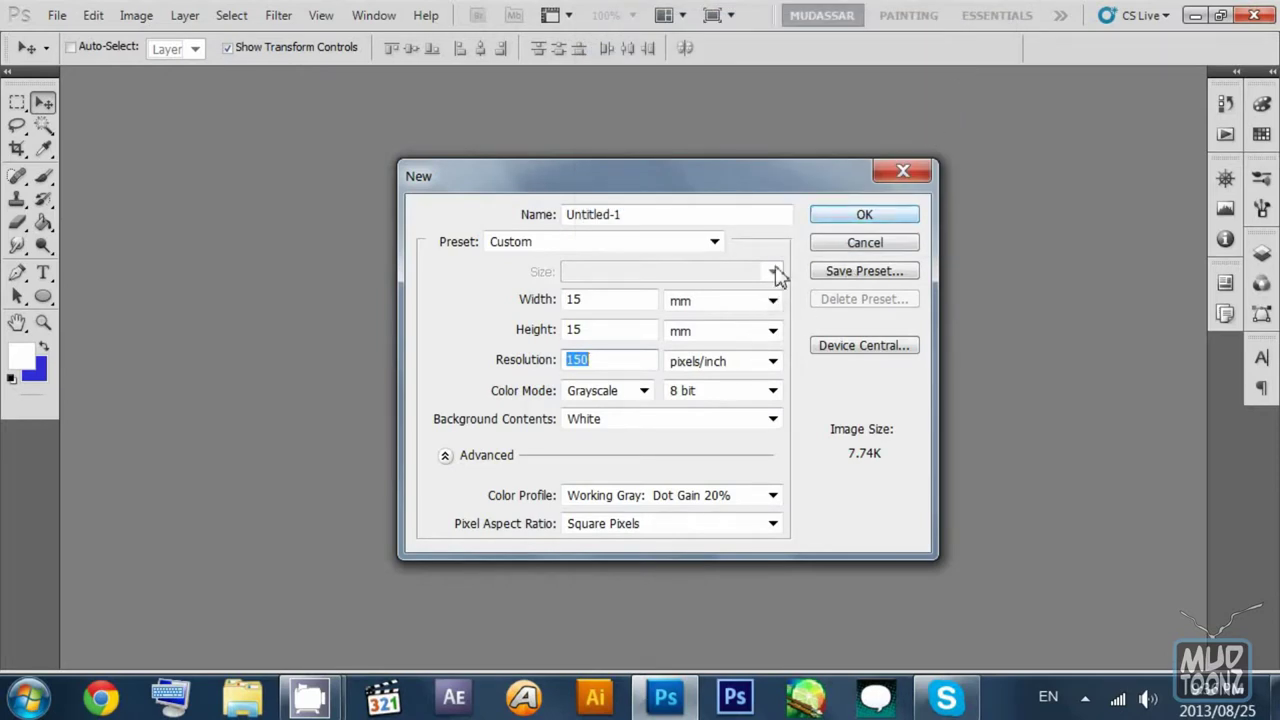
# Step: Try the saved preset "15 mm X 15 mm 150p", switch to "My Comic Page A3 300 Dpi", and return to the 15 mm preset
pyautogui.click(715, 243)
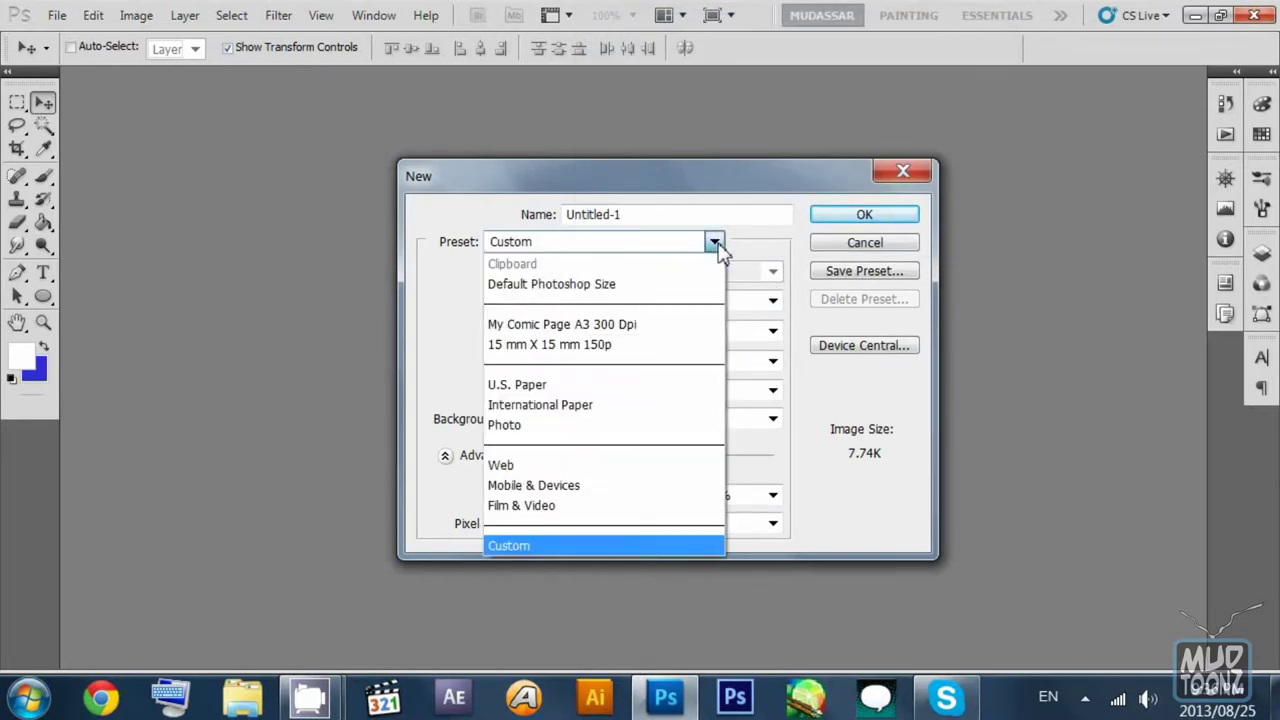
pyautogui.click(648, 347)
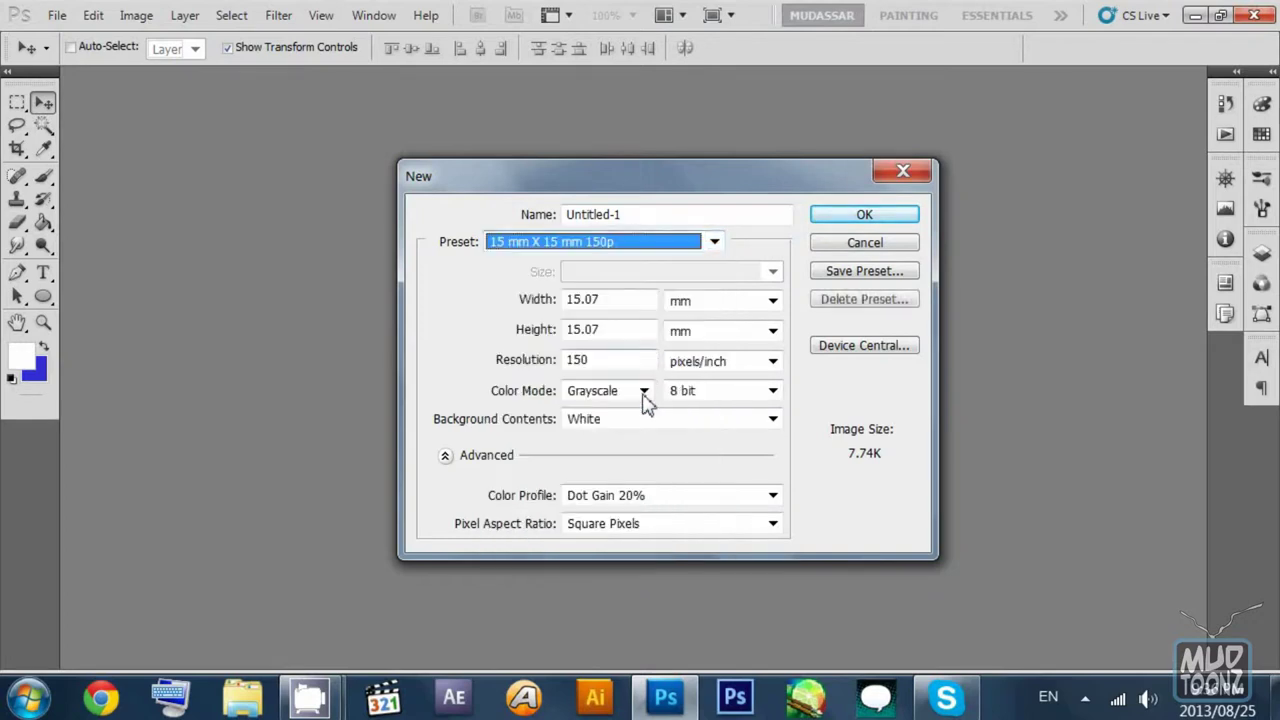
pyautogui.click(620, 245)
pyautogui.click(597, 326)
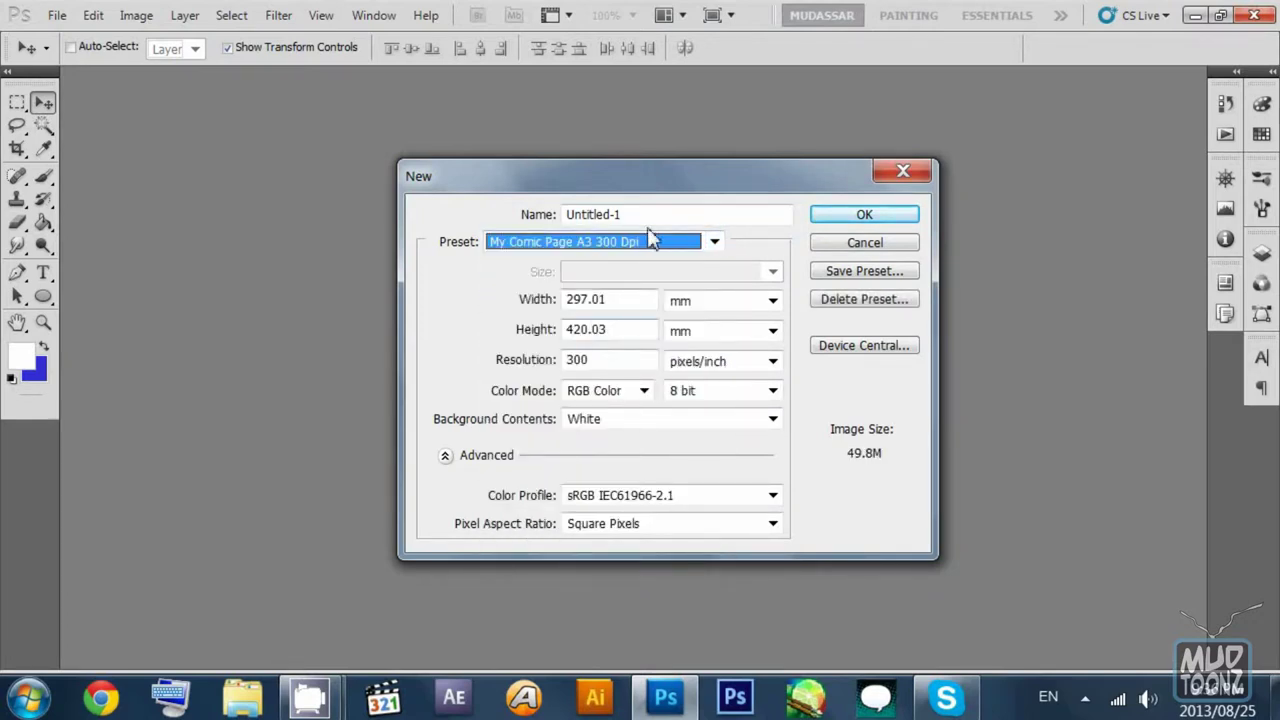
pyautogui.click(654, 244)
pyautogui.click(624, 346)
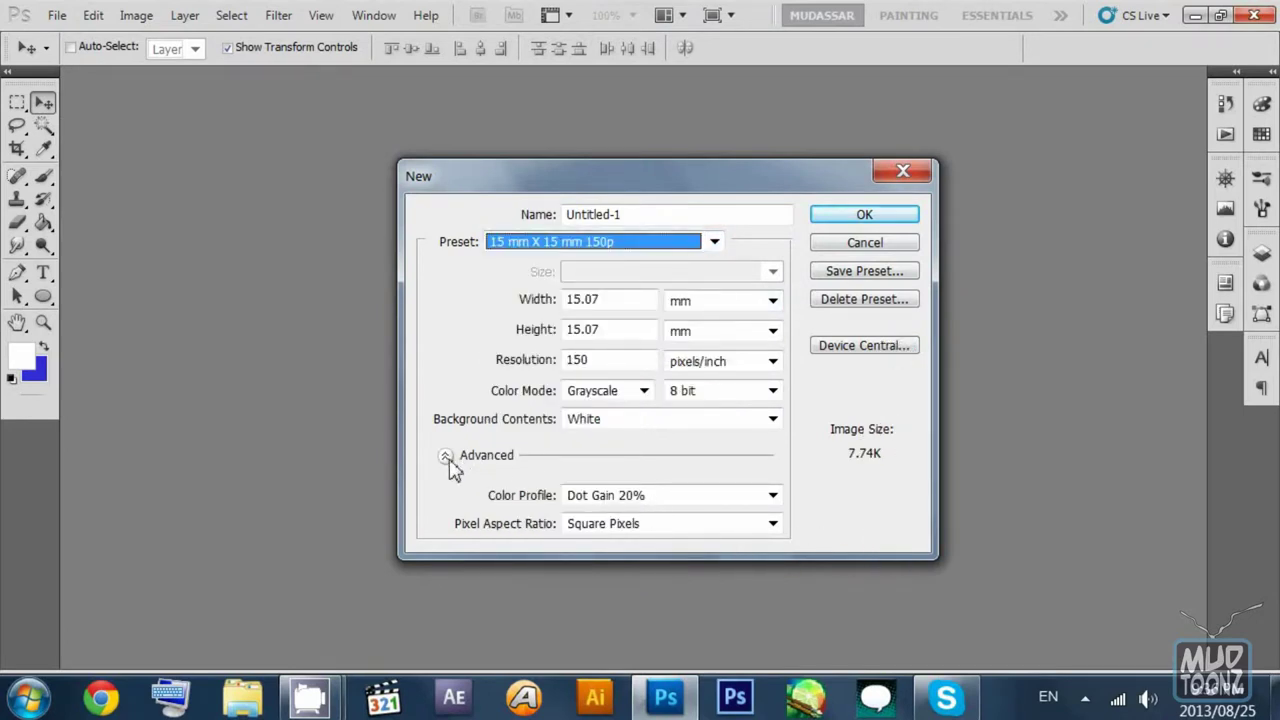
# Step: Review the pixel aspect ratio and color profile options available for the new document
pyautogui.click(739, 527)
pyautogui.click(739, 541)
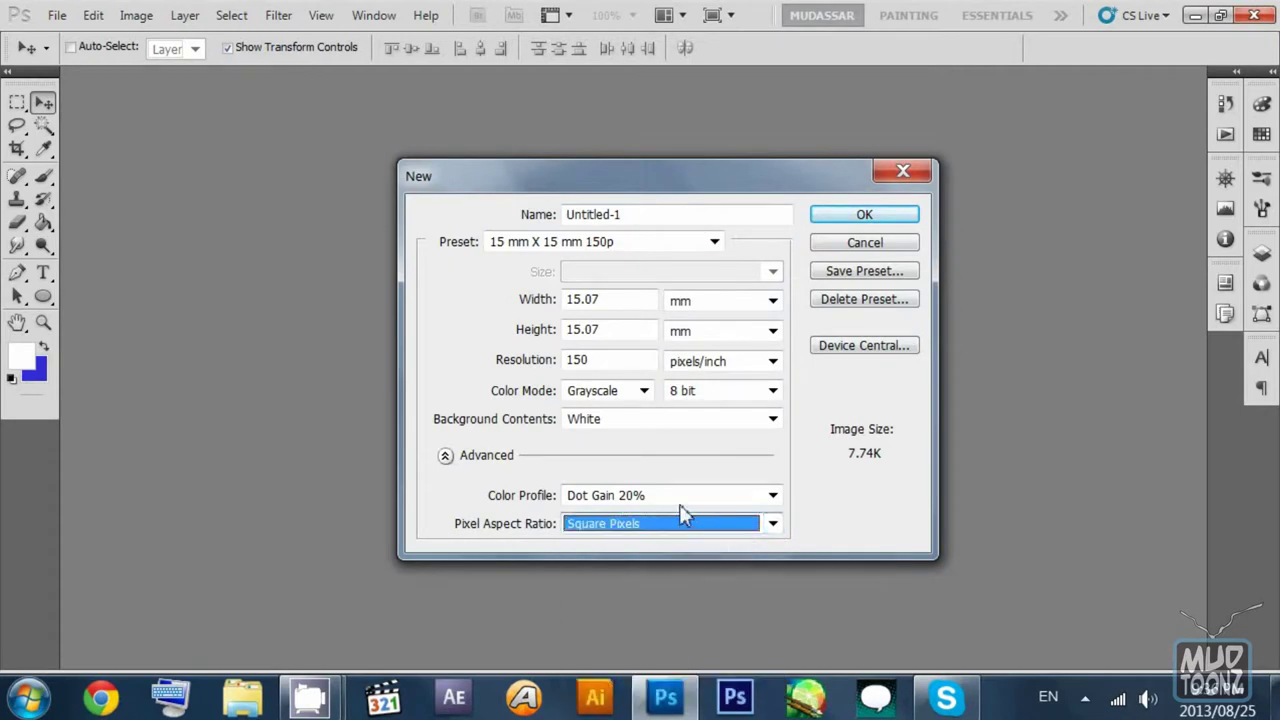
pyautogui.click(684, 502)
pyautogui.click(684, 506)
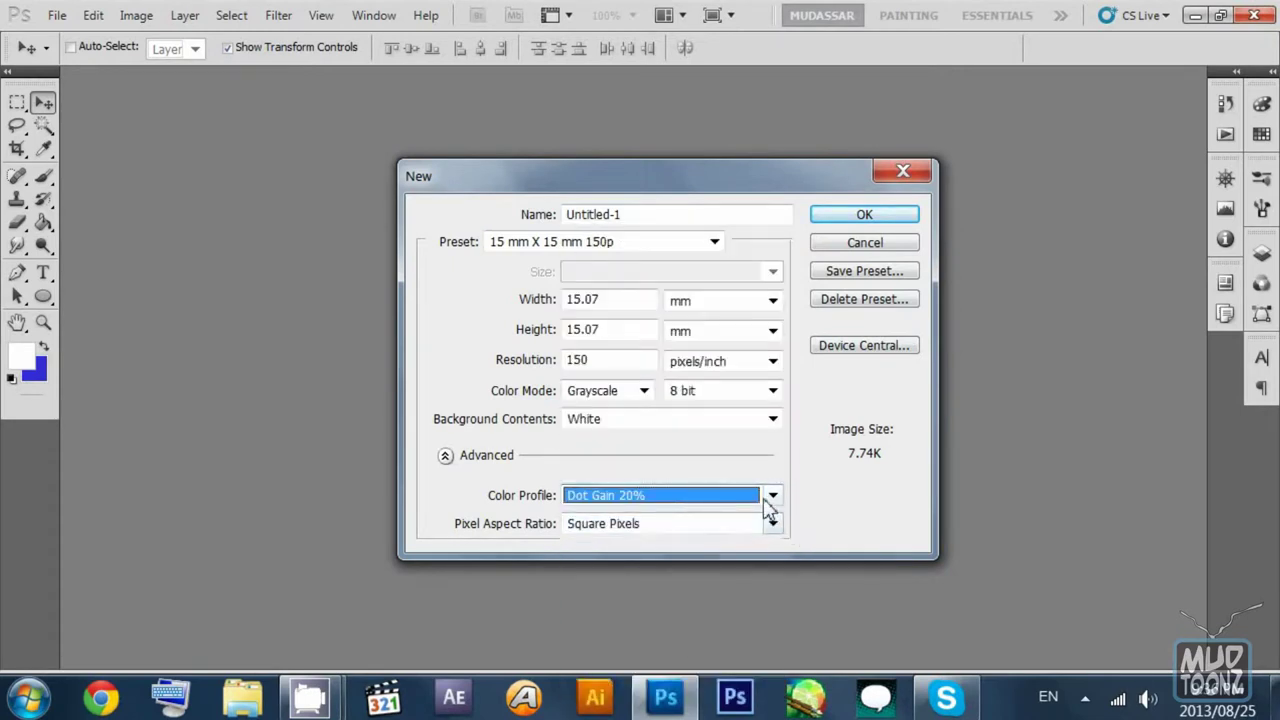
pyautogui.click(772, 496)
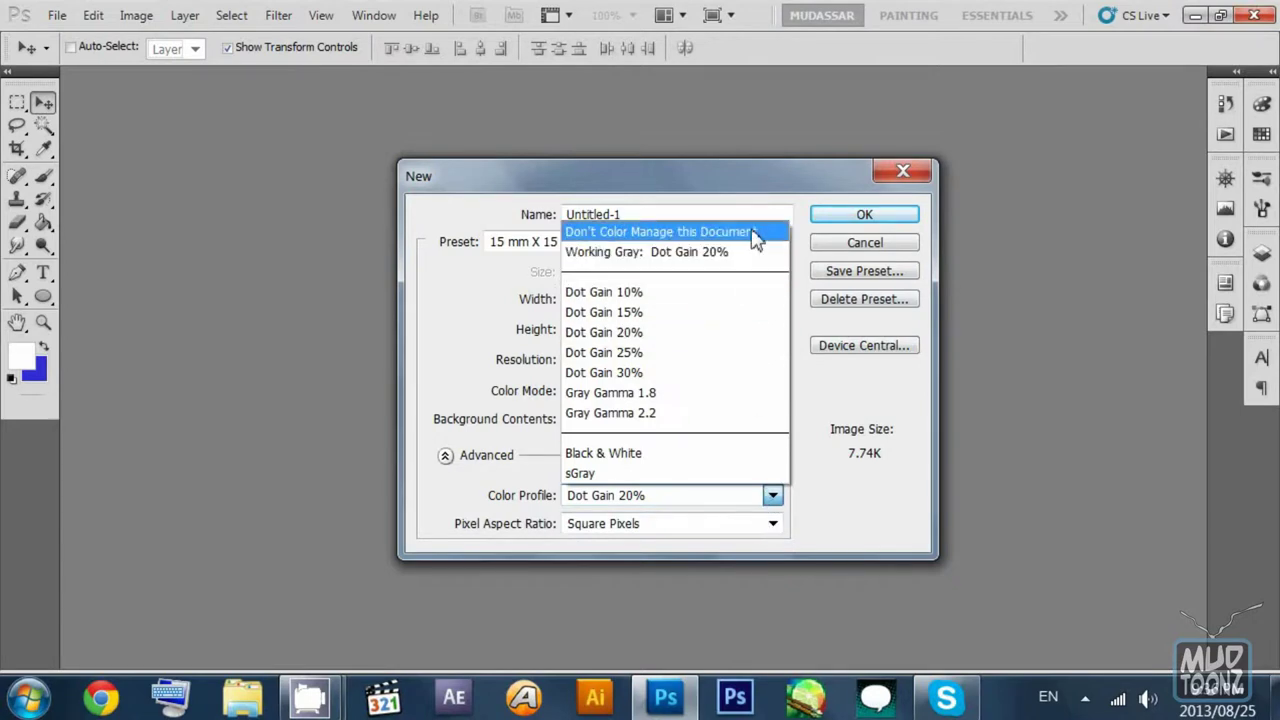
pyautogui.click(800, 520)
# Step: Set the color mode to RGB Color and base the new document on the International Paper preset at A3 size
pyautogui.click(643, 392)
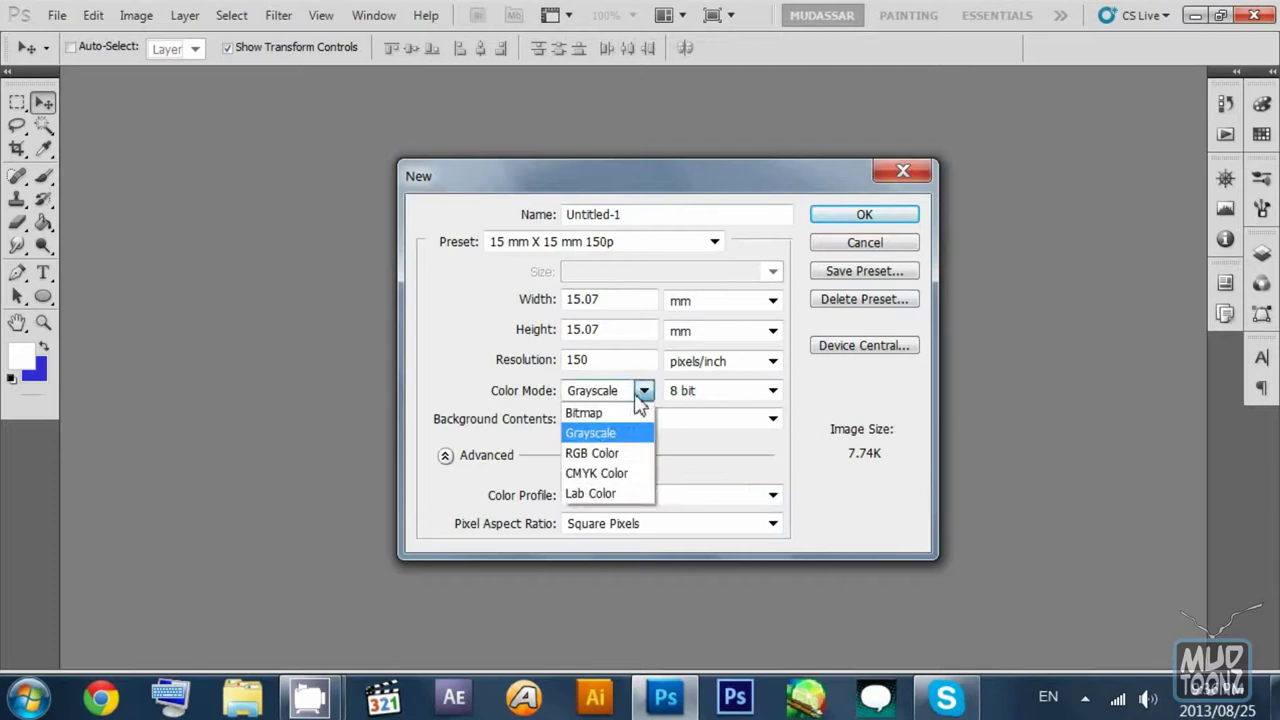
pyautogui.click(638, 455)
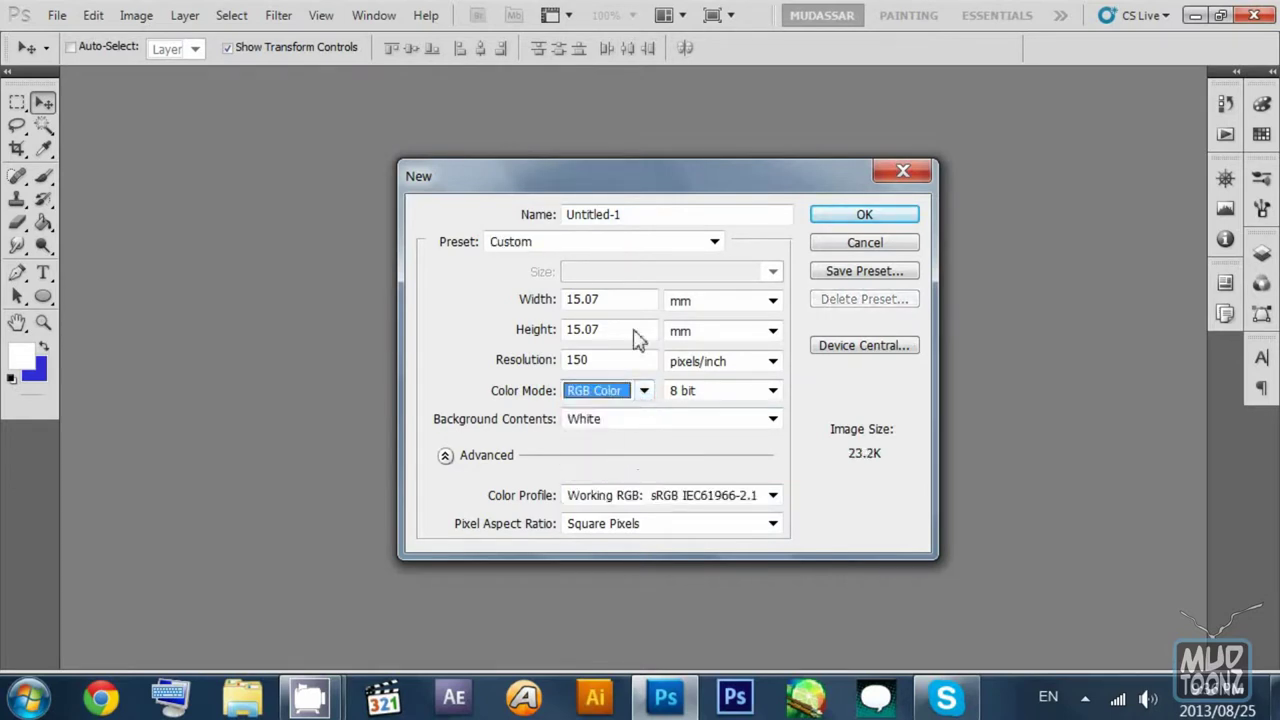
pyautogui.click(578, 258)
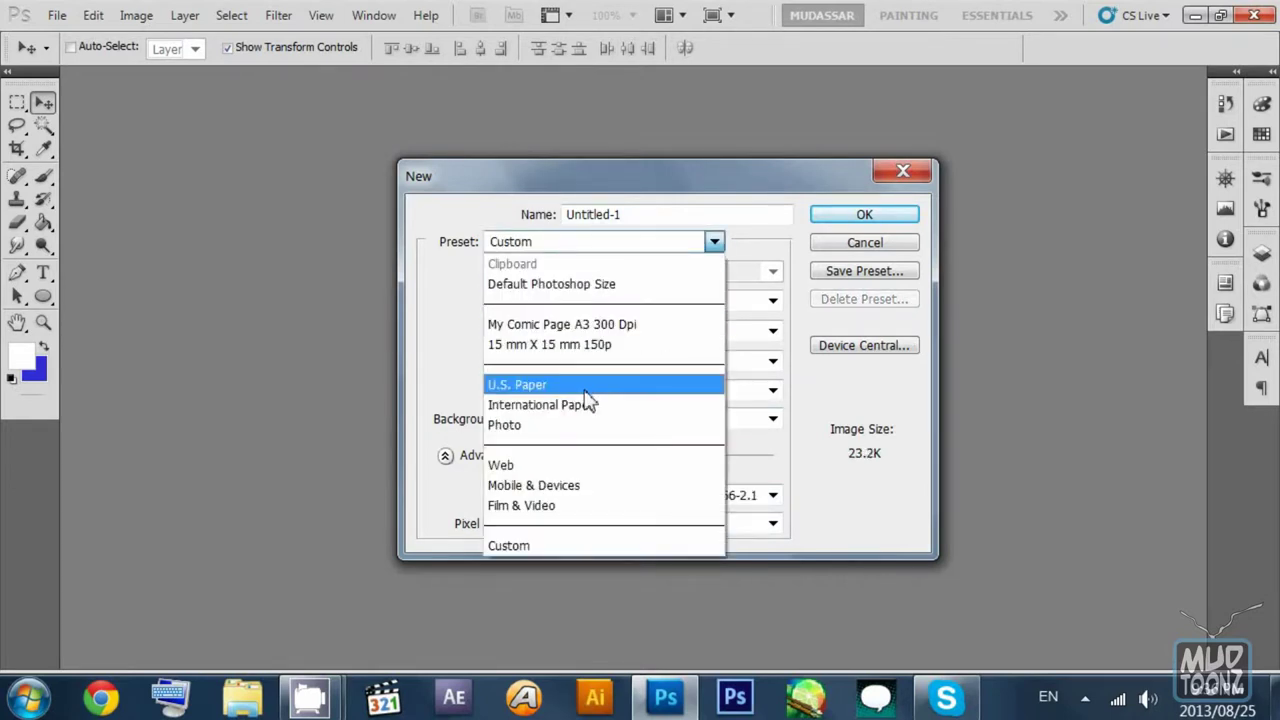
pyautogui.click(590, 405)
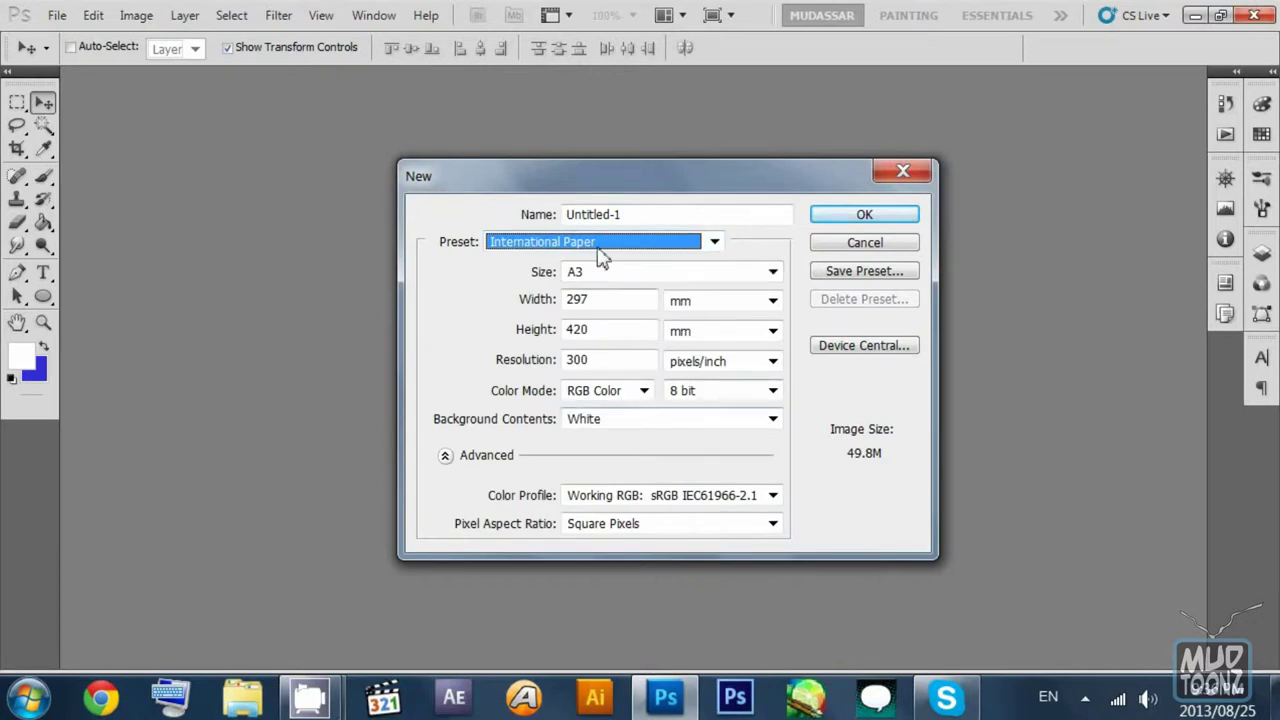
pyautogui.click(616, 277)
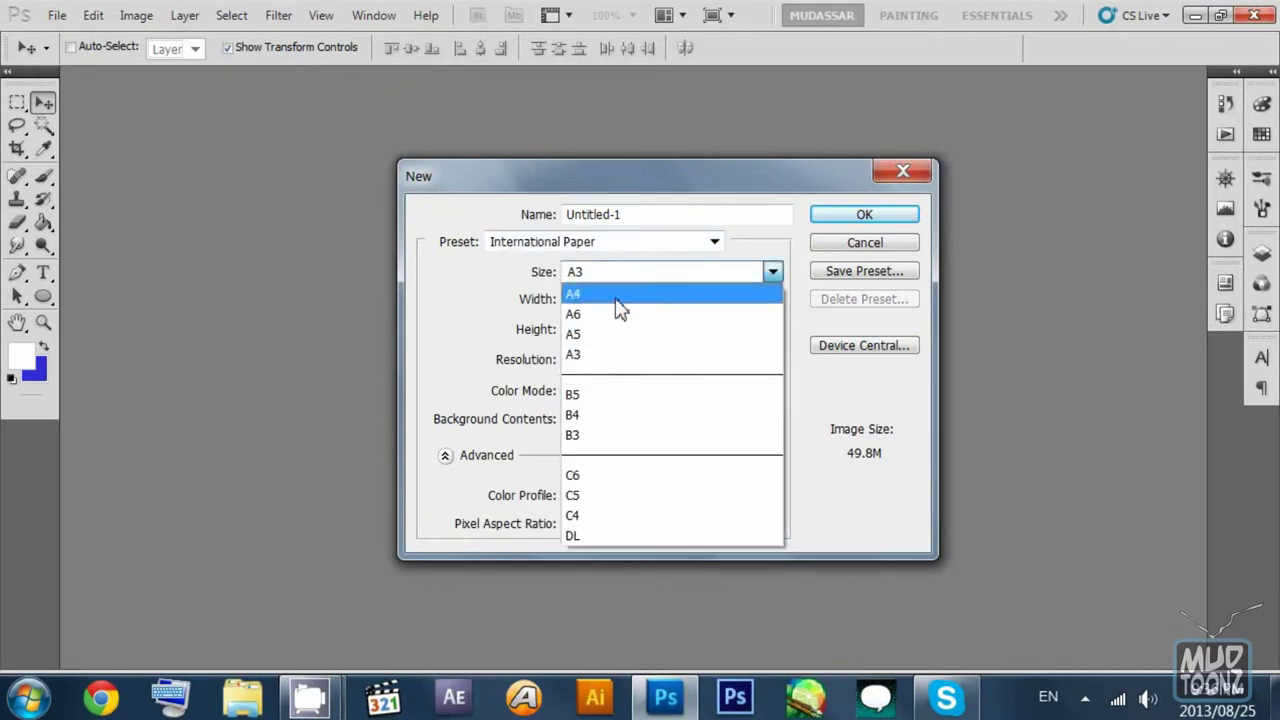
pyautogui.click(617, 295)
pyautogui.click(620, 272)
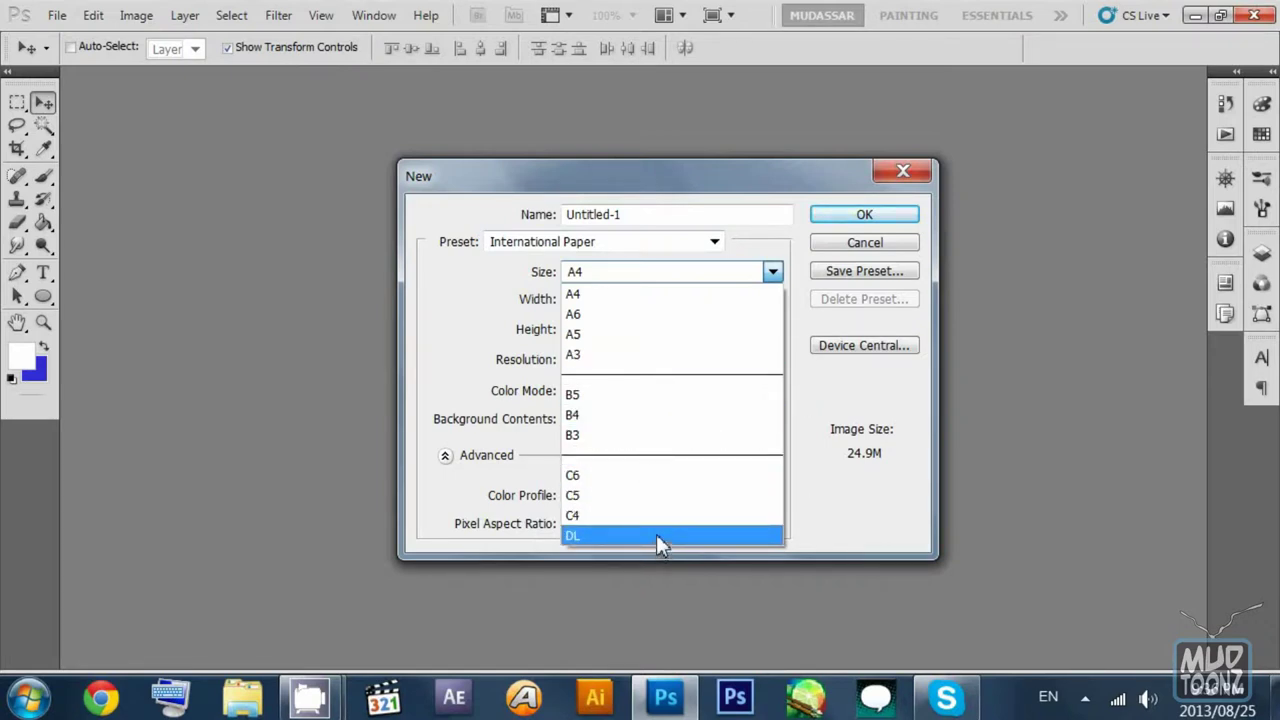
pyautogui.click(690, 353)
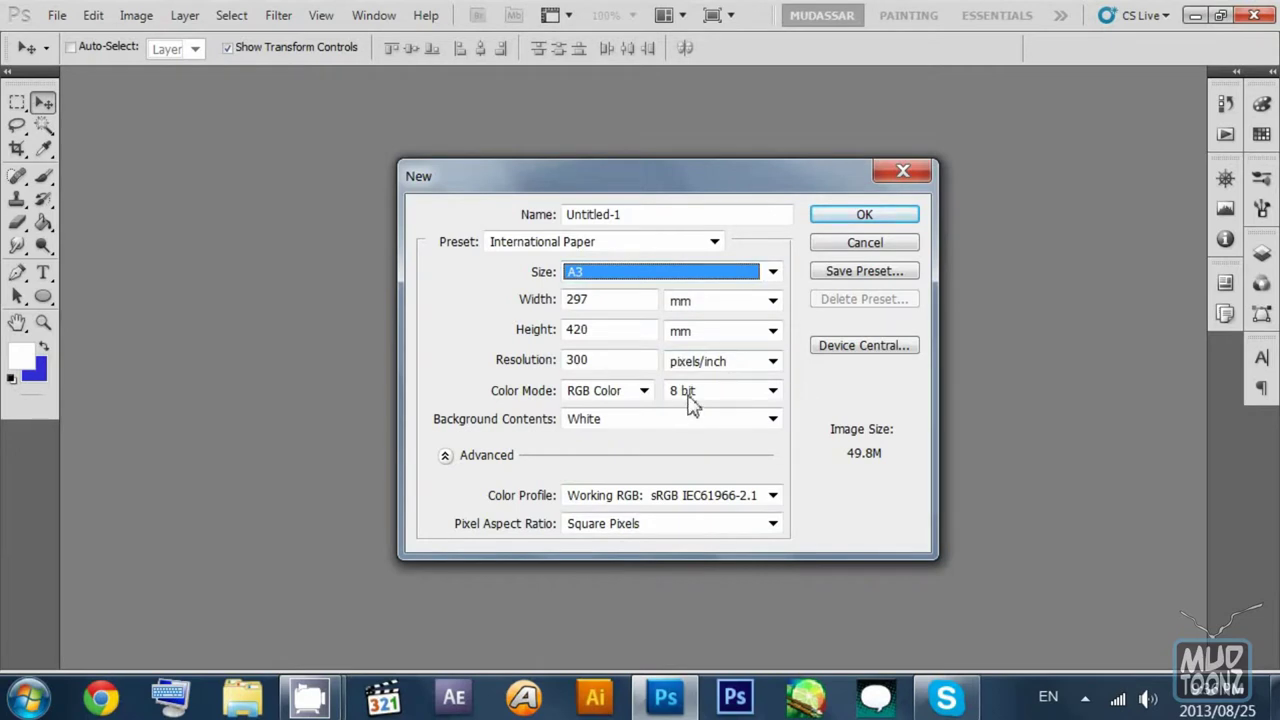
# Step: Create the document with 8 bit depth, resolution in pixels/inch and White background contents
pyautogui.click(728, 393)
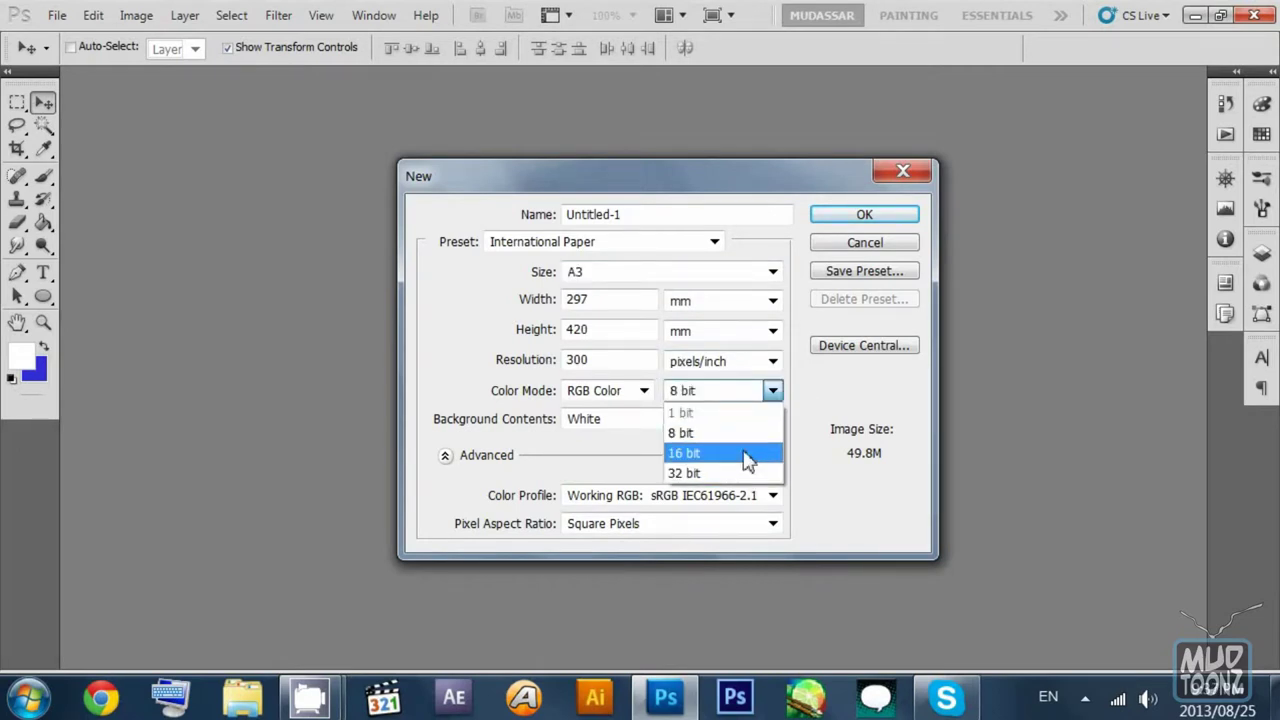
pyautogui.click(745, 434)
pyautogui.click(771, 362)
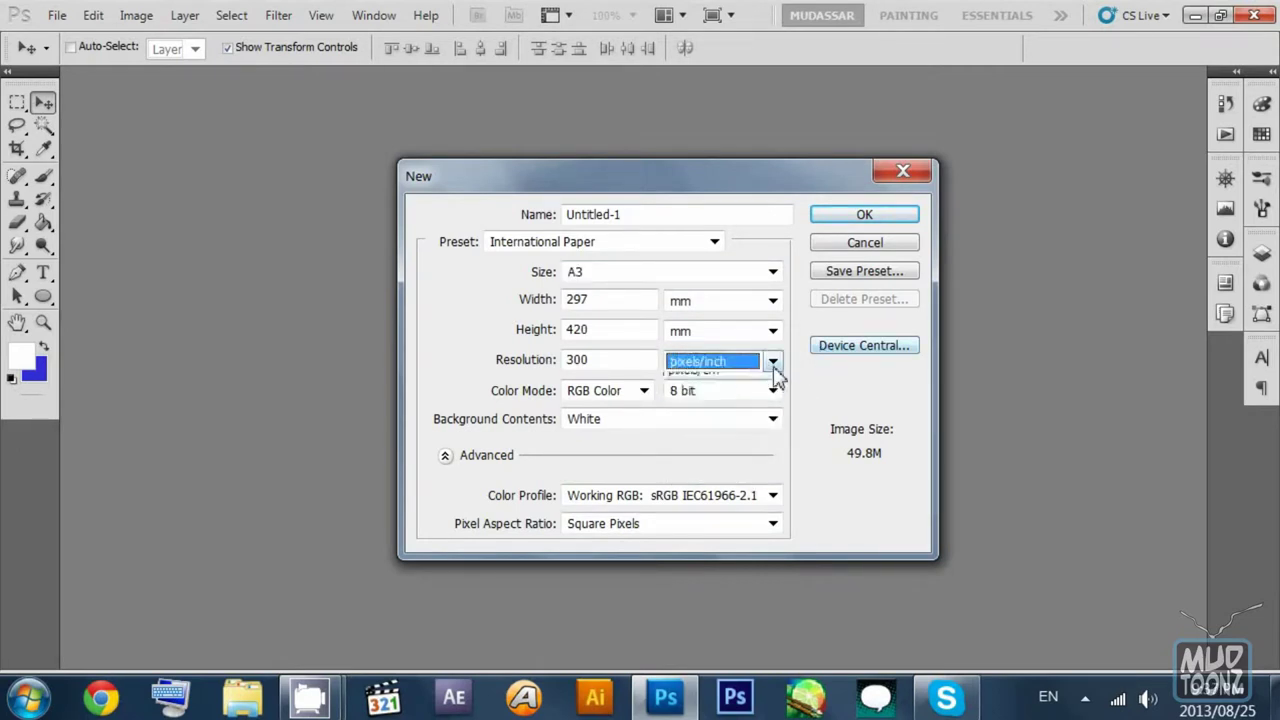
pyautogui.click(771, 362)
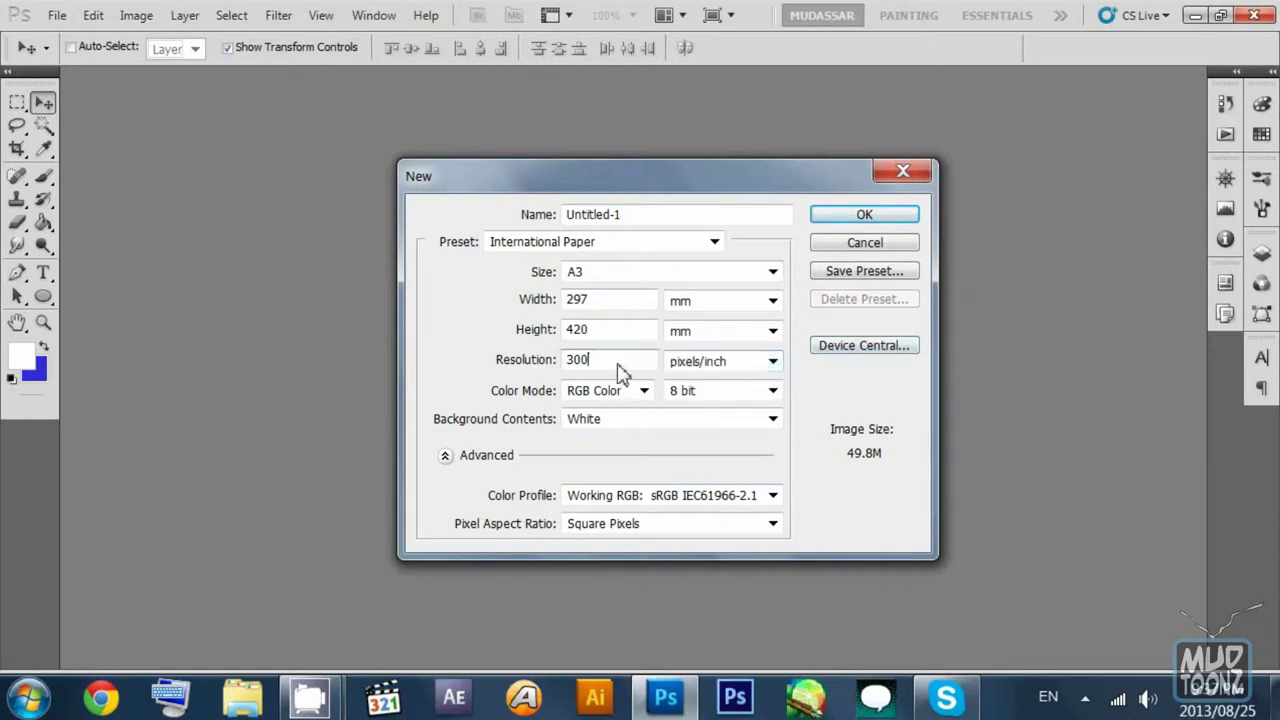
pyautogui.click(635, 421)
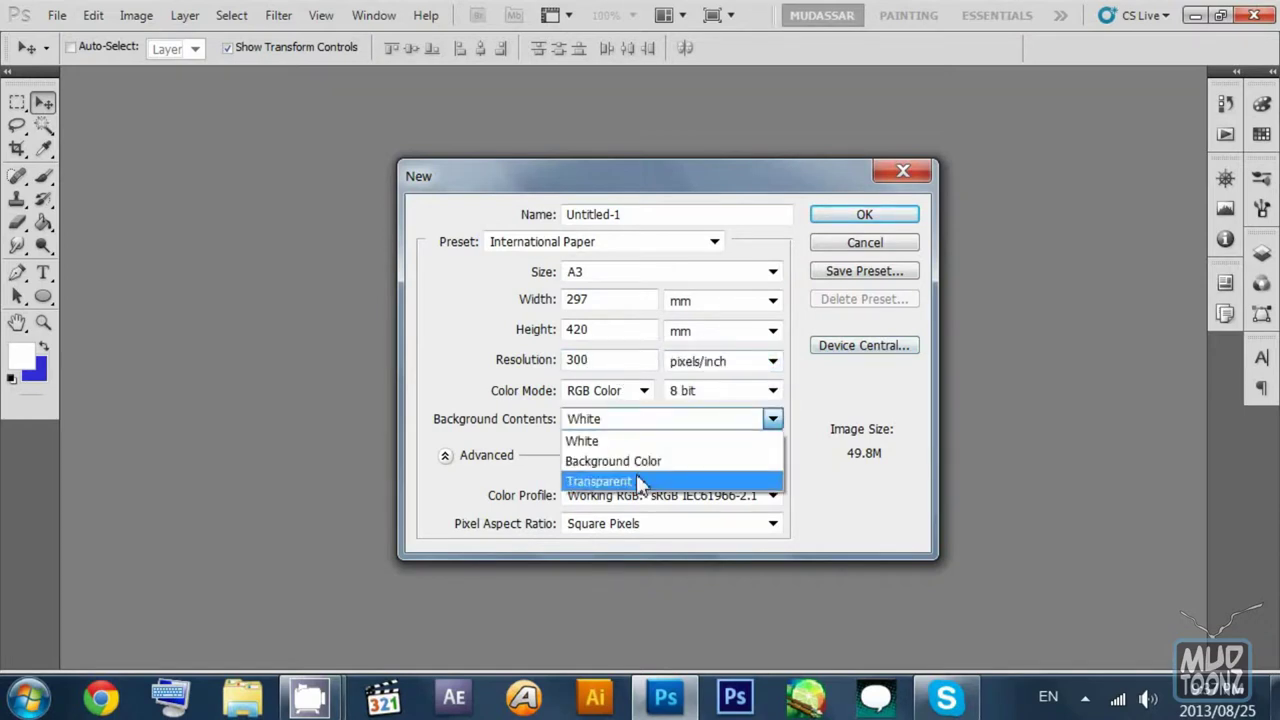
pyautogui.click(640, 441)
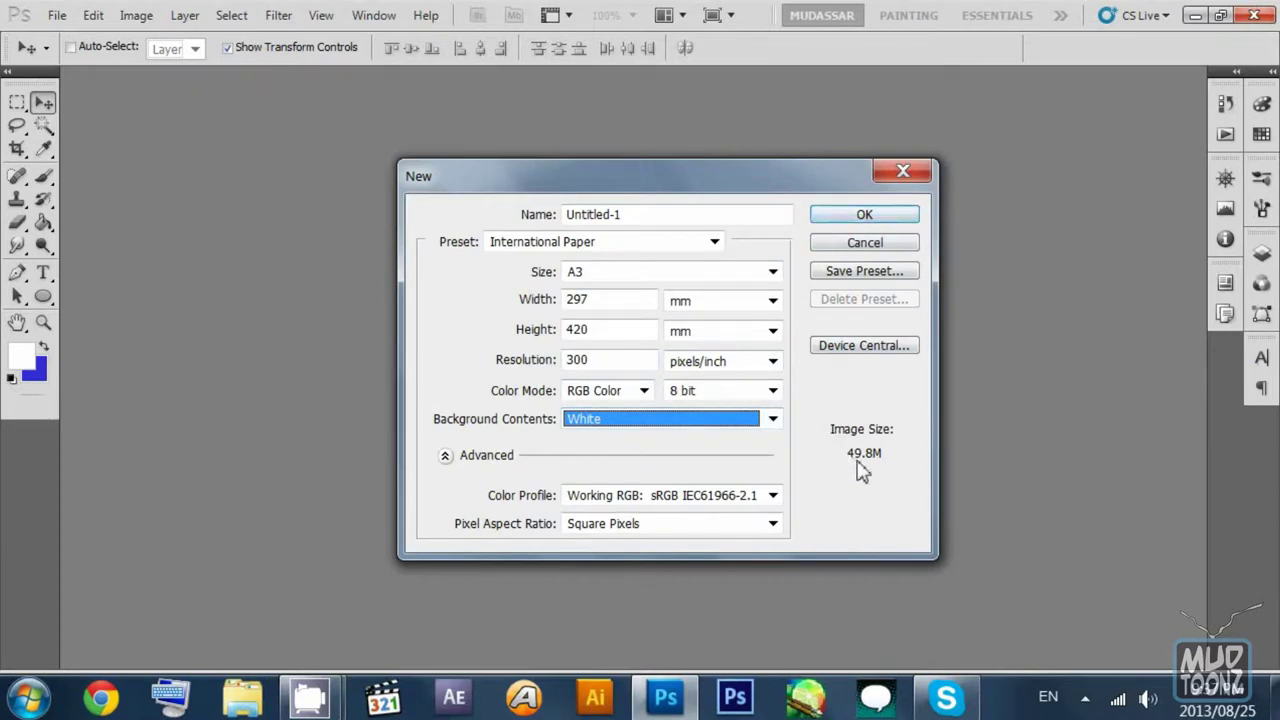
pyautogui.click(868, 216)
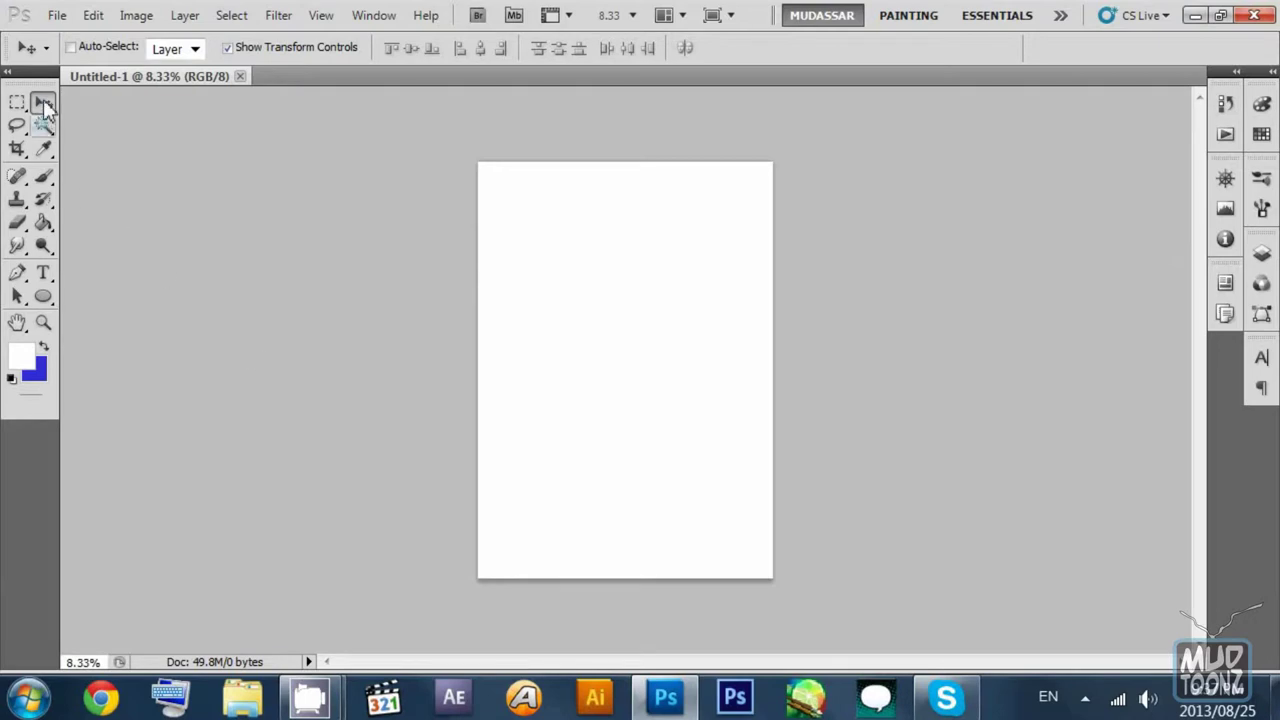
# Step: Show the document's layers, add a new empty layer above the Background, and activate the Brush tool
pyautogui.click(1261, 255)
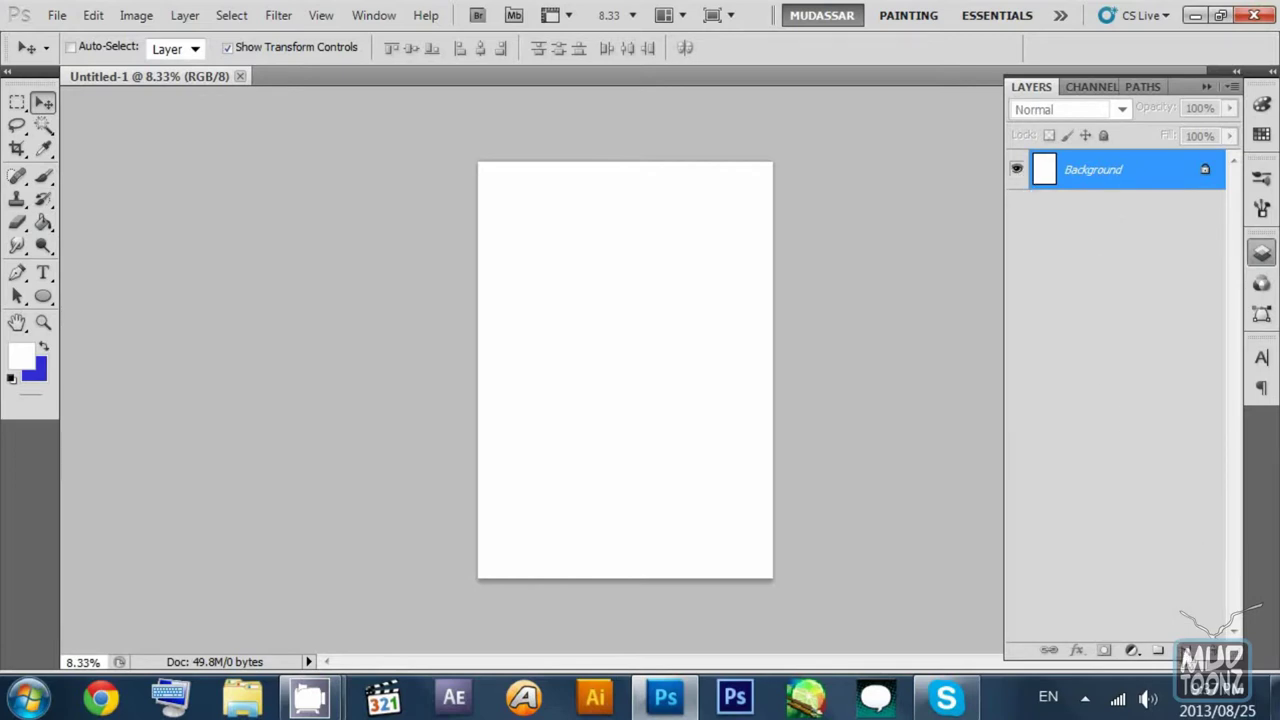
pyautogui.click(1190, 652)
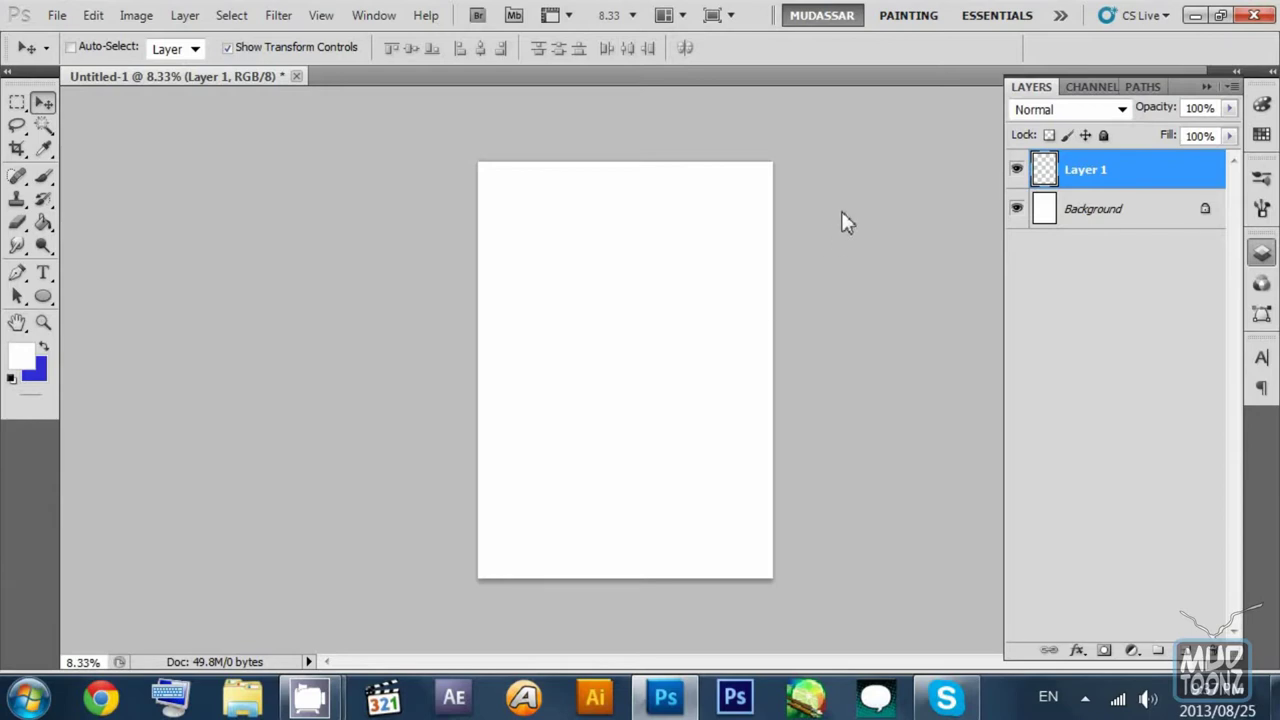
pyautogui.click(44, 177)
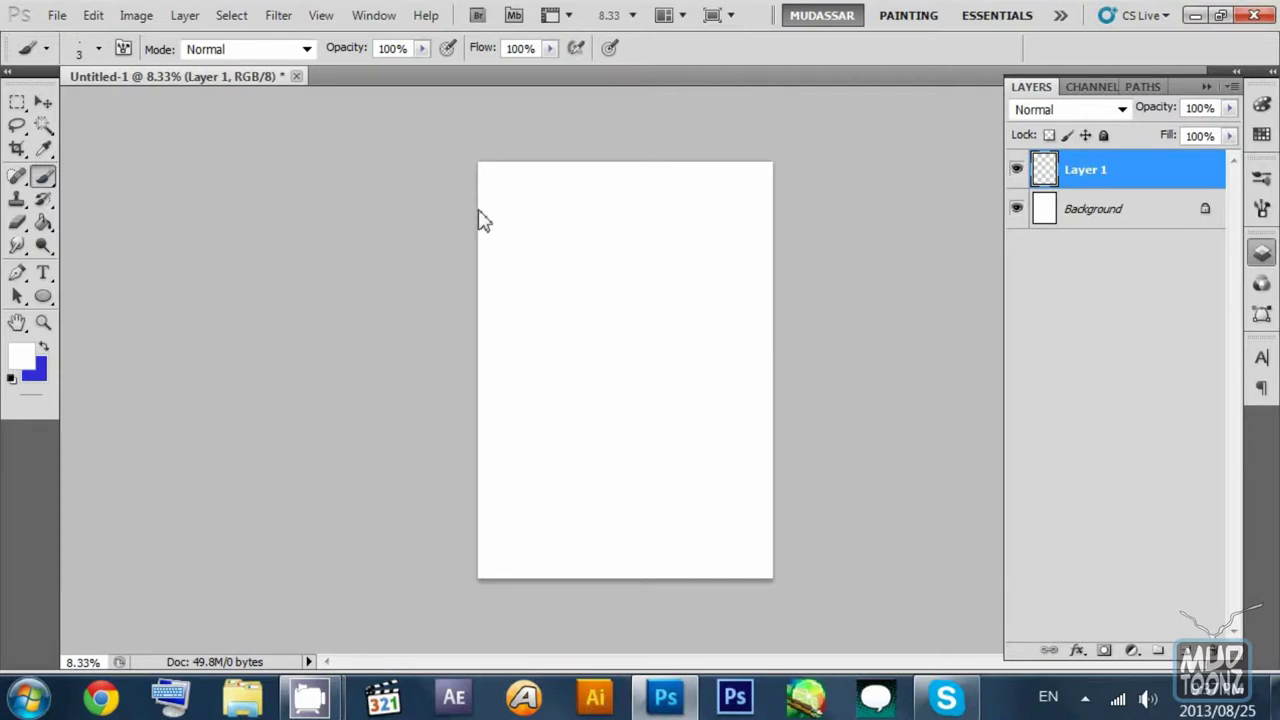
# Step: Zoom in on the blank page to 33.3% and pan across it
pyautogui.click(43, 323)
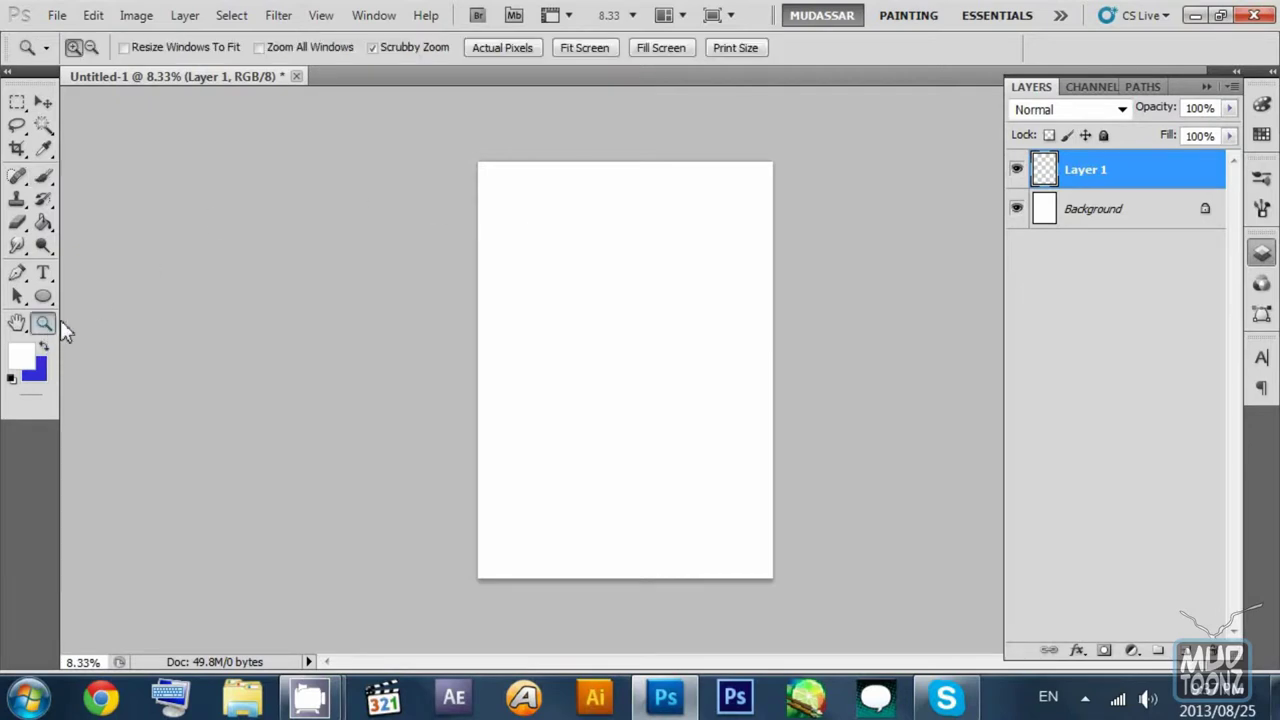
pyautogui.click(575, 297)
pyautogui.click(577, 291)
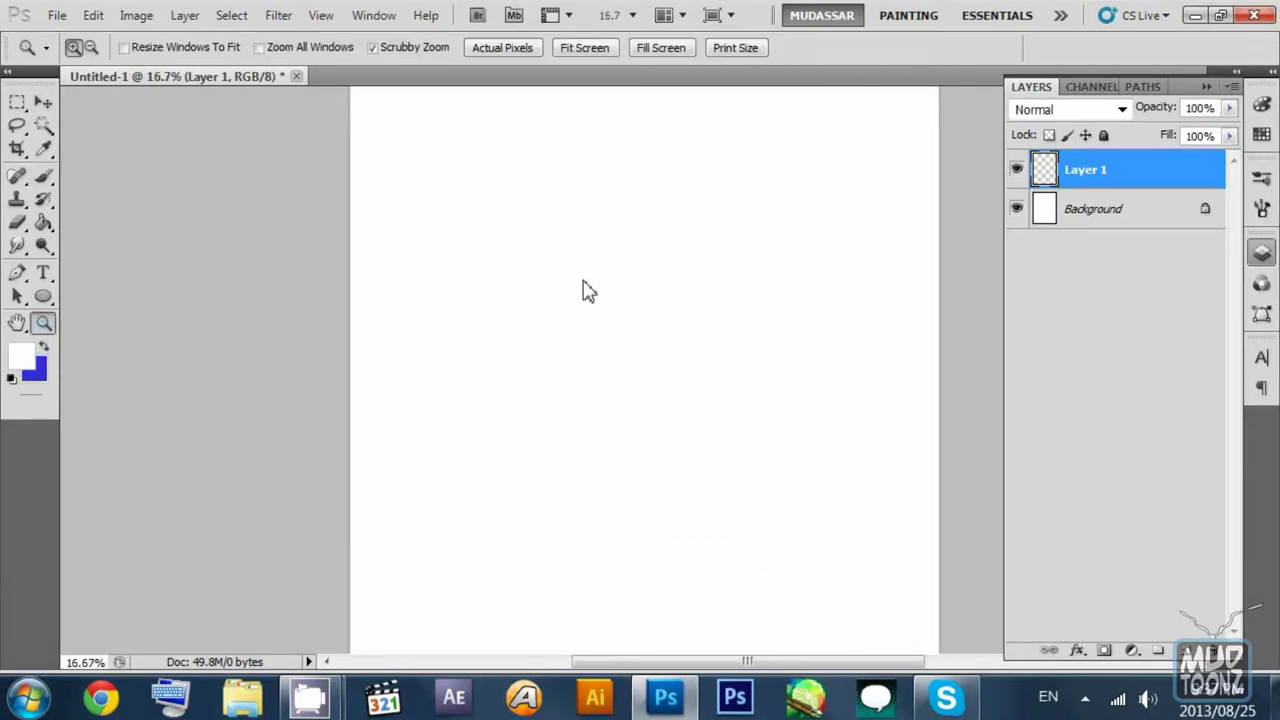
pyautogui.click(584, 288)
pyautogui.click(583, 285)
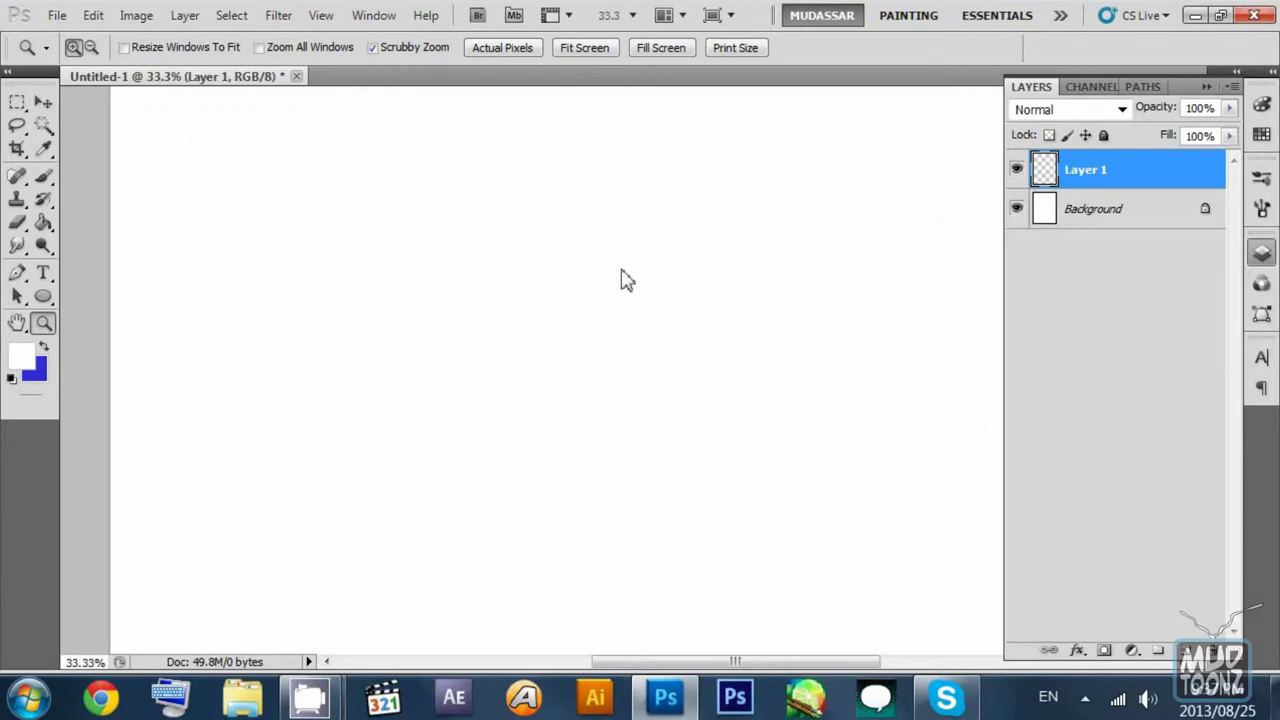
pyautogui.moveTo(621, 269); pyautogui.dragTo(332, 268)
pyautogui.click(17, 322)
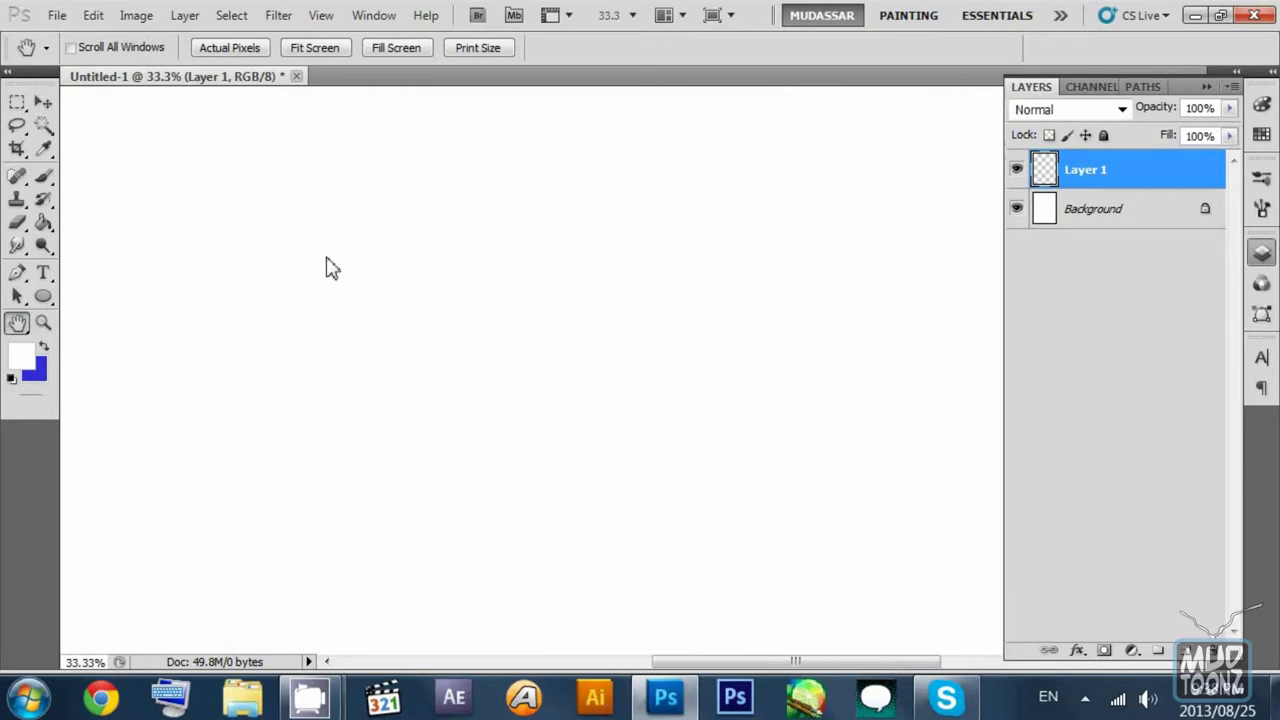
# Step: Convert the locked Background into a regular layer named "bg"
pyautogui.doubleClick(1201, 81)
pyautogui.click(1262, 252)
pyautogui.click(1143, 216)
pyautogui.doubleClick(1206, 210)
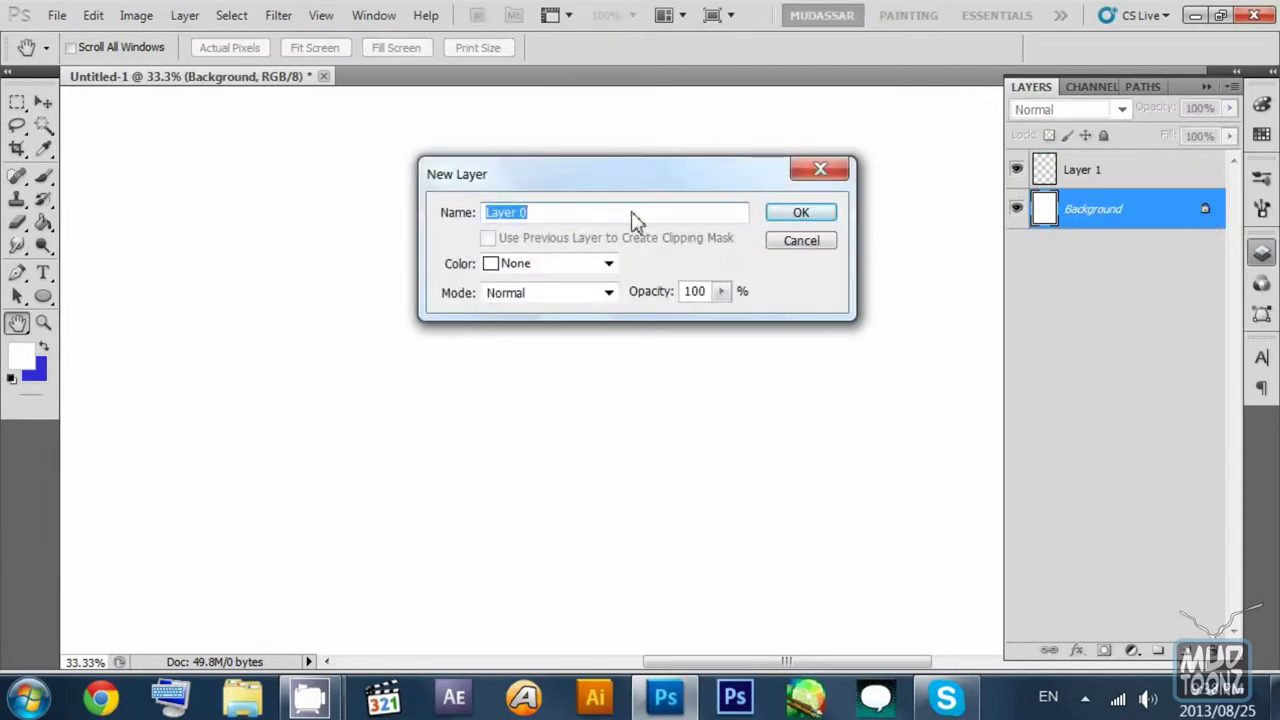
pyautogui.write('bg')
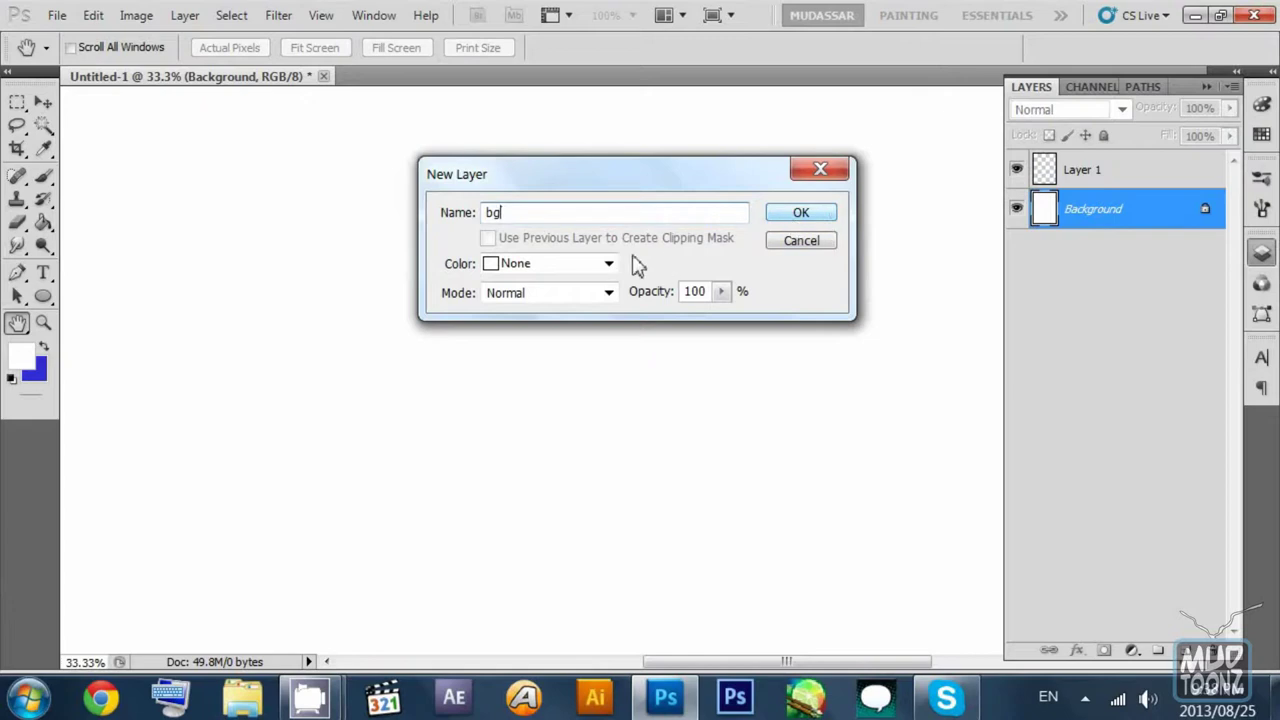
pyautogui.hotkey('ctrl', 'a')
pyautogui.click(800, 216)
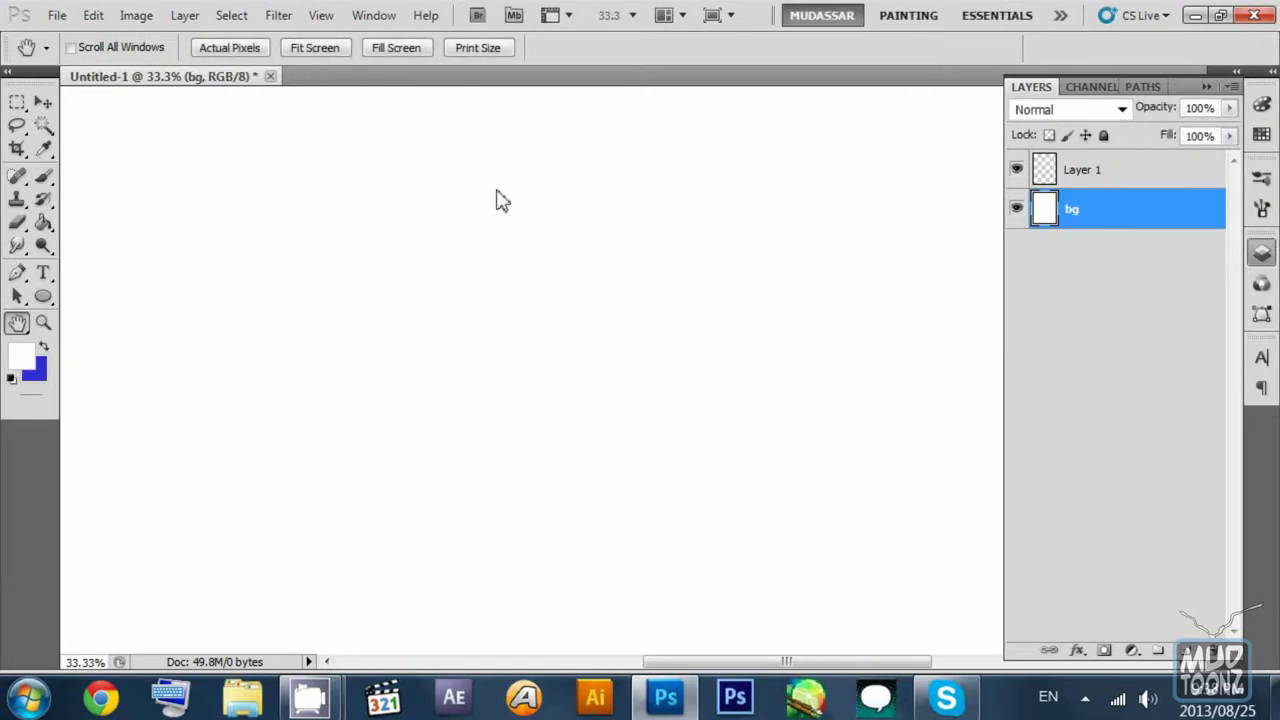
# Step: Swap the foreground and background colors and fill the bg layer with blue using the Paint Bucket
pyautogui.click(43, 222)
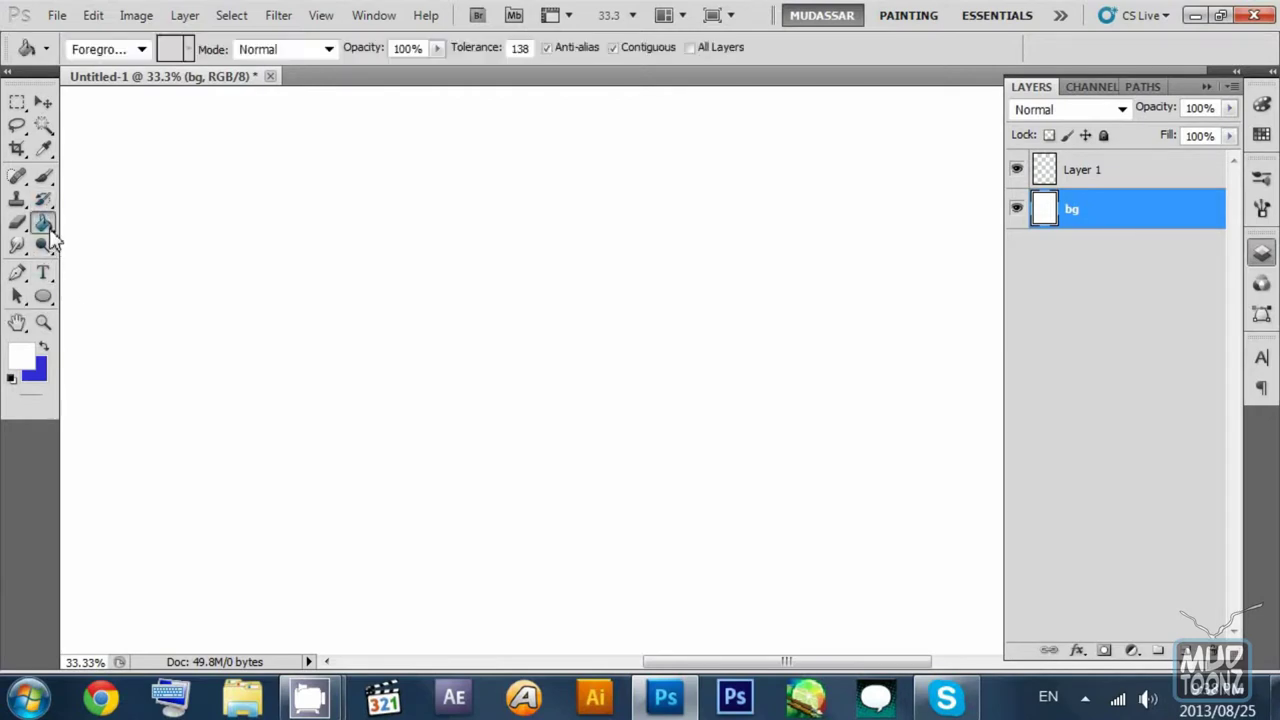
pyautogui.click(45, 348)
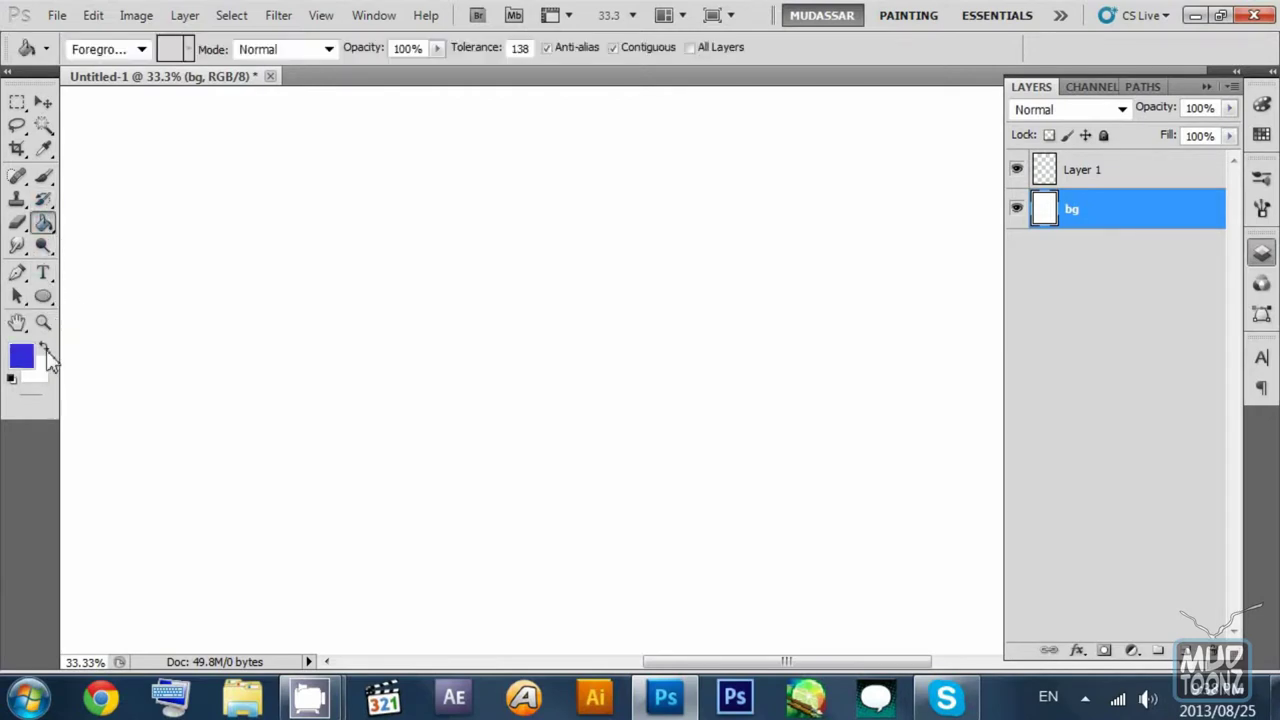
pyautogui.click(343, 328)
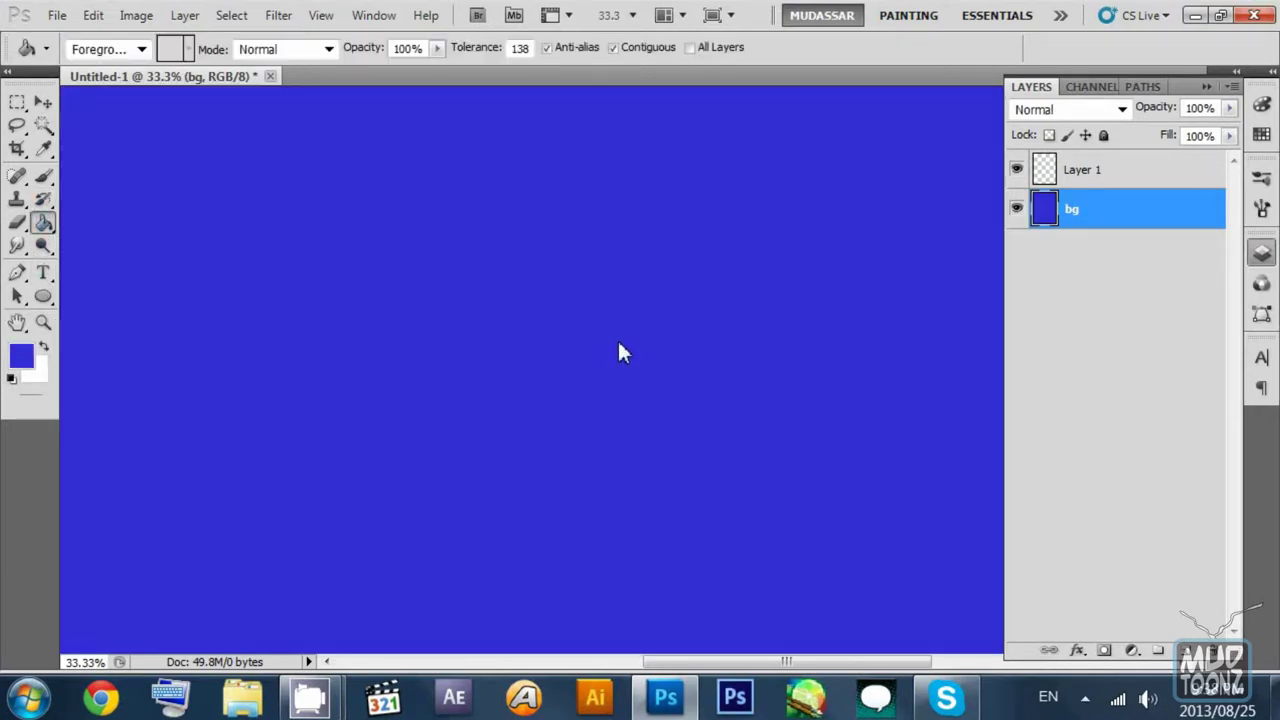
pyautogui.click(43, 322)
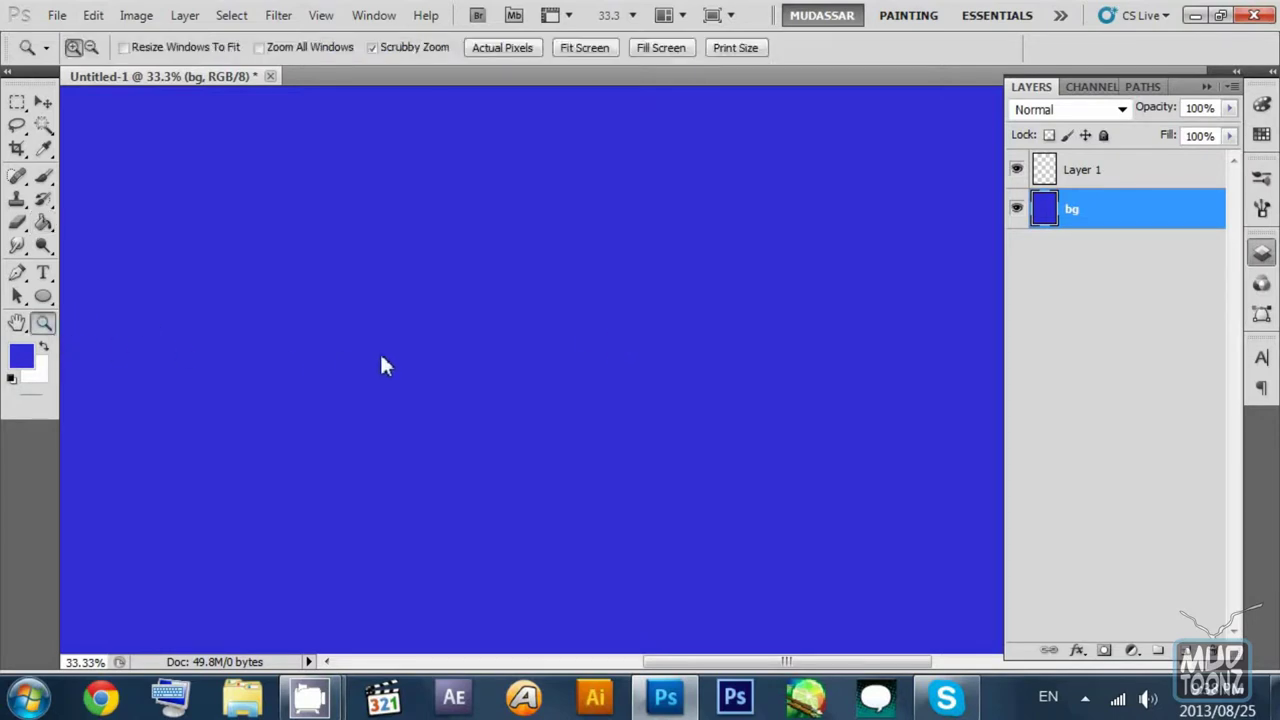
pyautogui.moveTo(733, 366); pyautogui.dragTo(642, 370)
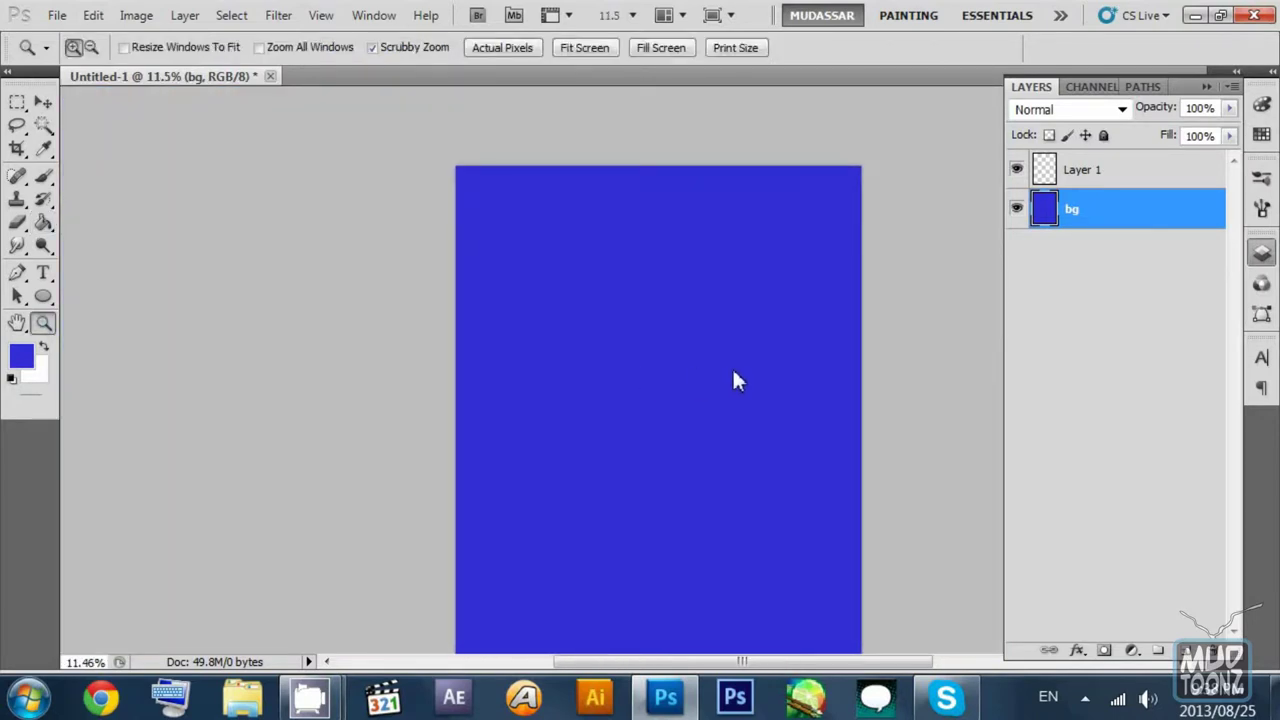
pyautogui.moveTo(733, 368); pyautogui.dragTo(671, 278)
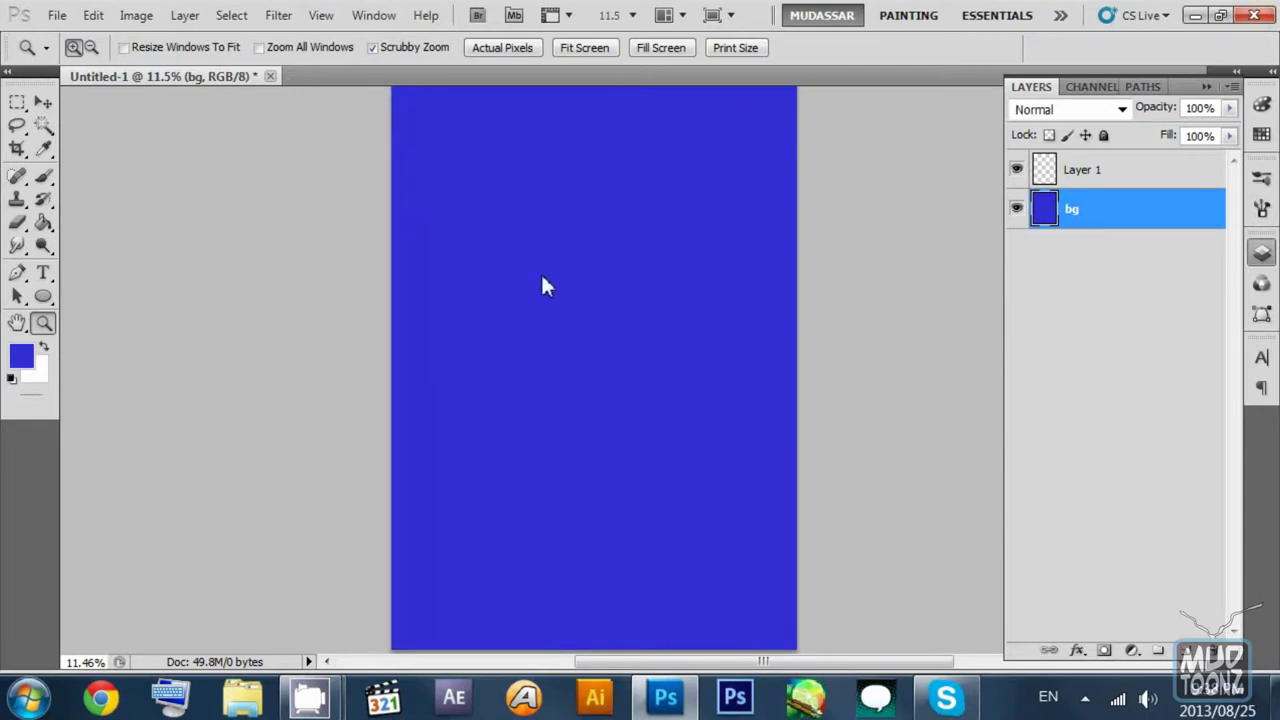
pyautogui.click(43, 102)
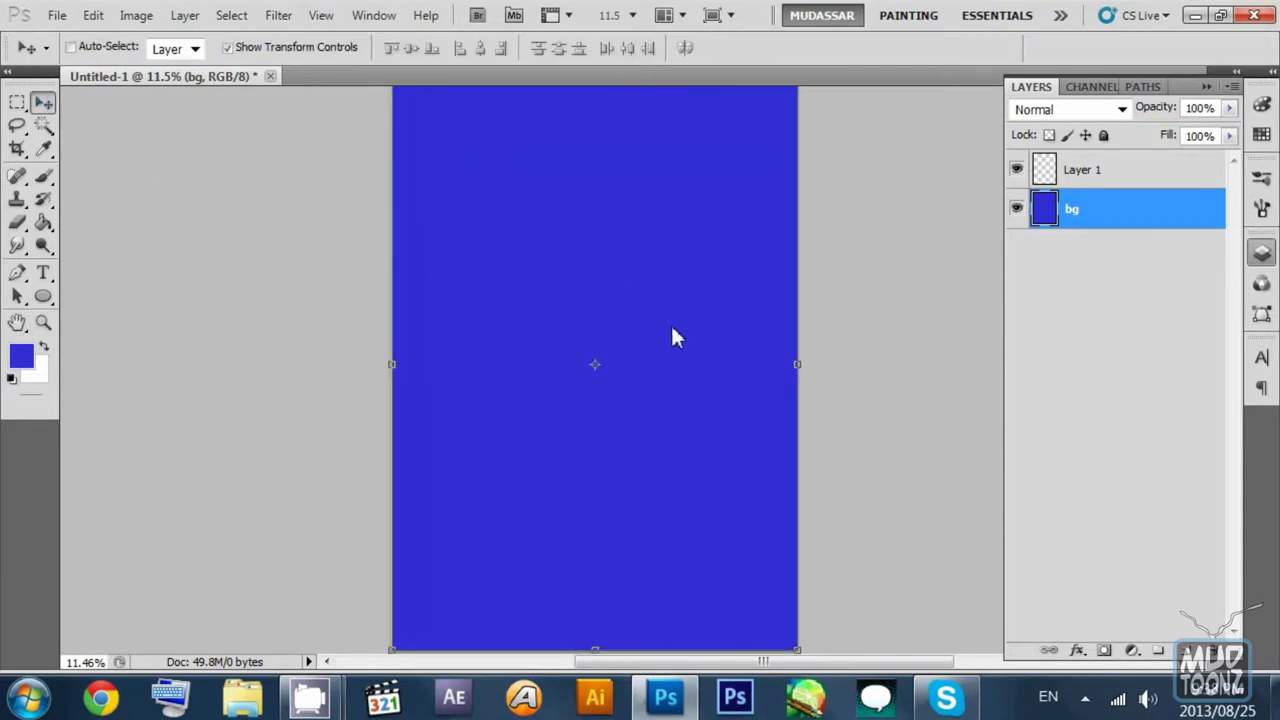
pyautogui.click(182, 15)
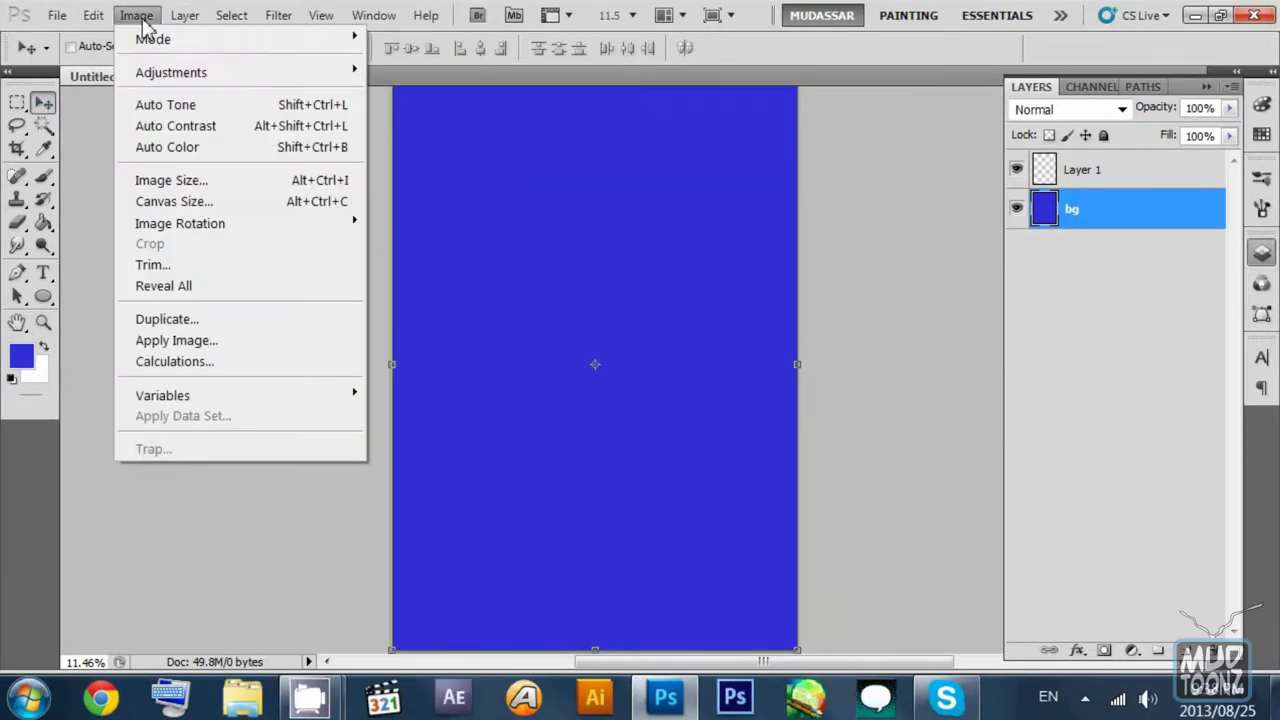
pyautogui.click(137, 15)
# Step: Set the foreground color to the muted brown #6f573e, trying several hues and shades in the color picker
pyautogui.click(21, 356)
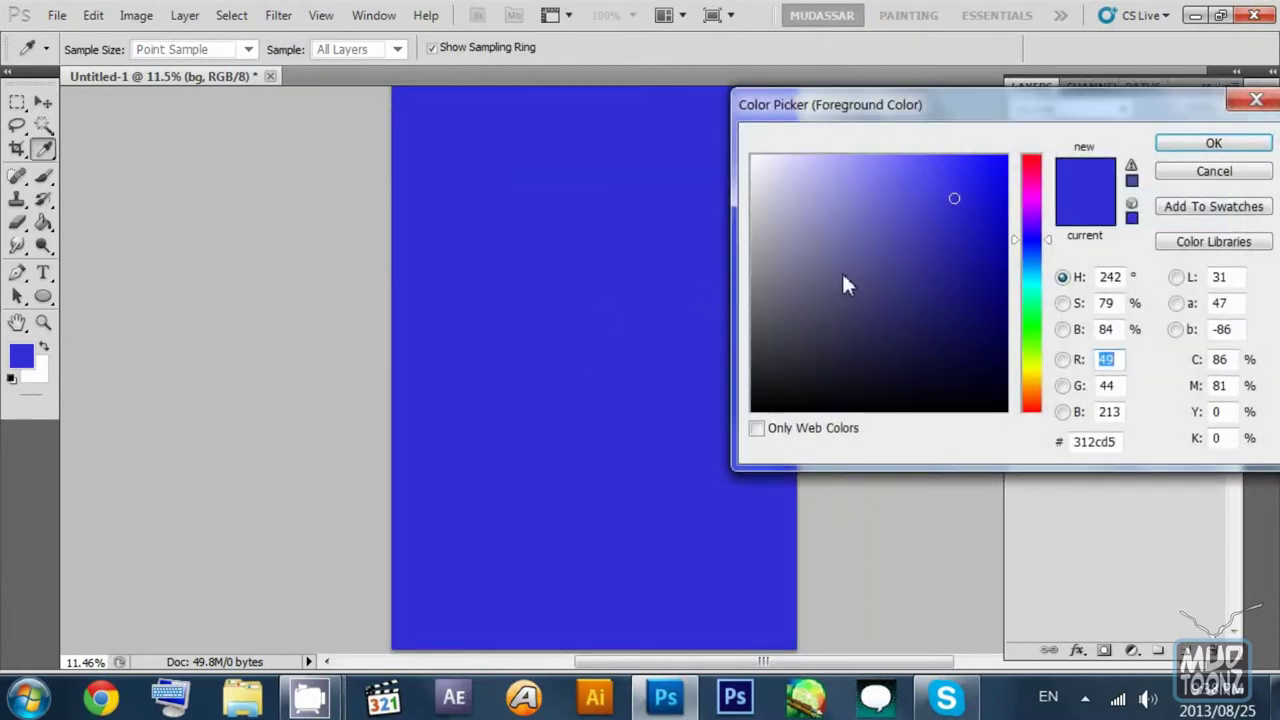
pyautogui.moveTo(843, 278)
pyautogui.mouseDown()
pyautogui.moveTo(941, 330)
pyautogui.moveTo(950, 316)
pyautogui.moveTo(830, 242)
pyautogui.moveTo(823, 289)
pyautogui.moveTo(711, 277)
pyautogui.moveTo(776, 340)
pyautogui.mouseUp()
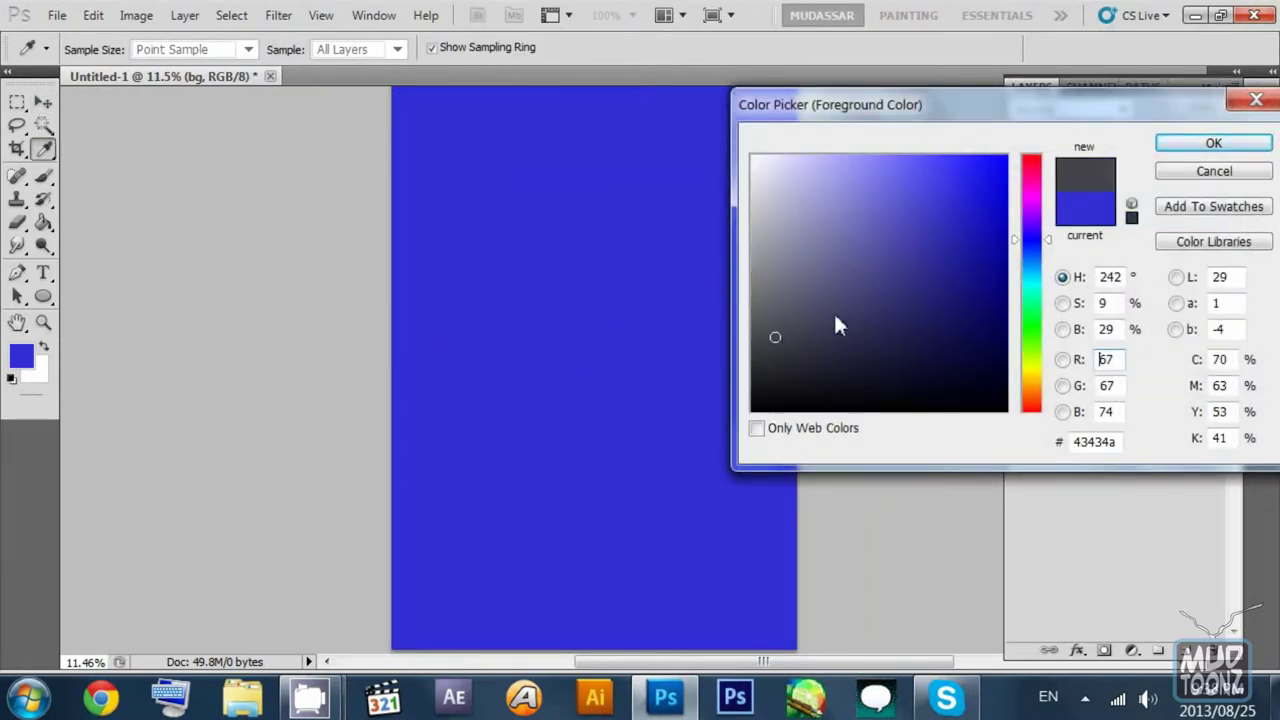
pyautogui.moveTo(1040, 378); pyautogui.dragTo(1038, 385)
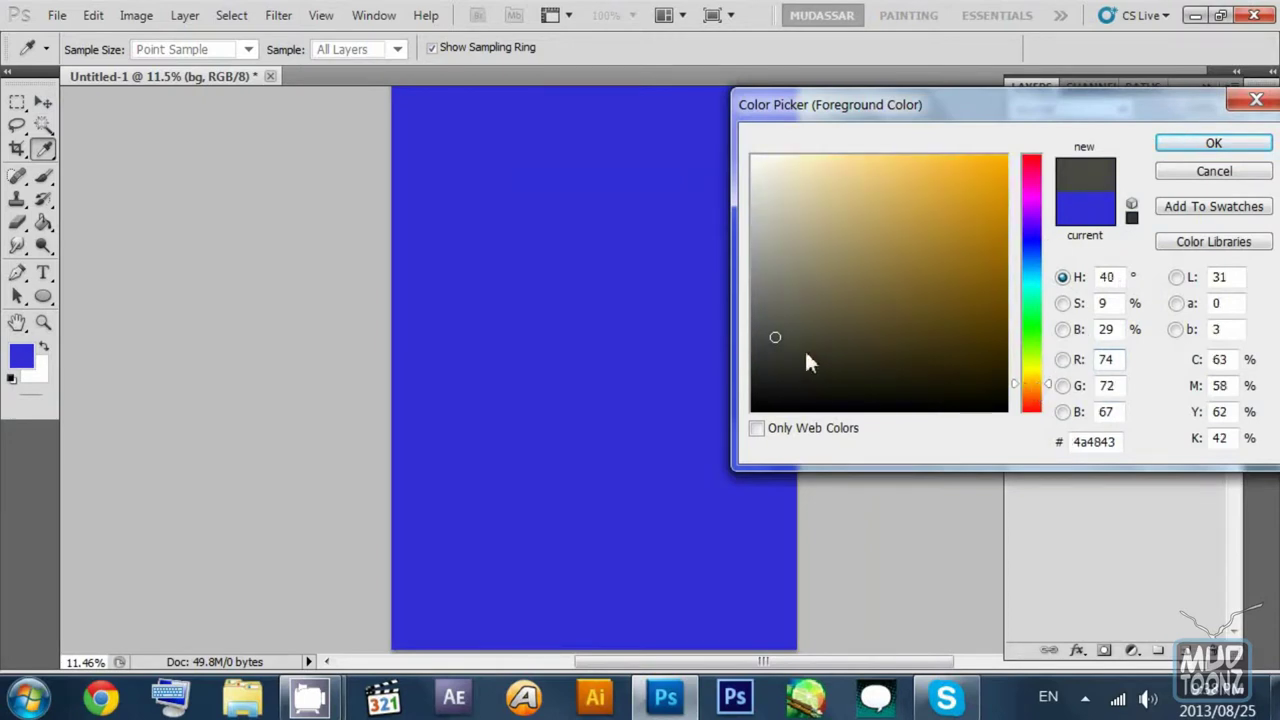
pyautogui.moveTo(806, 355)
pyautogui.mouseDown()
pyautogui.moveTo(855, 350)
pyautogui.moveTo(859, 327)
pyautogui.mouseUp()
pyautogui.click(1038, 352)
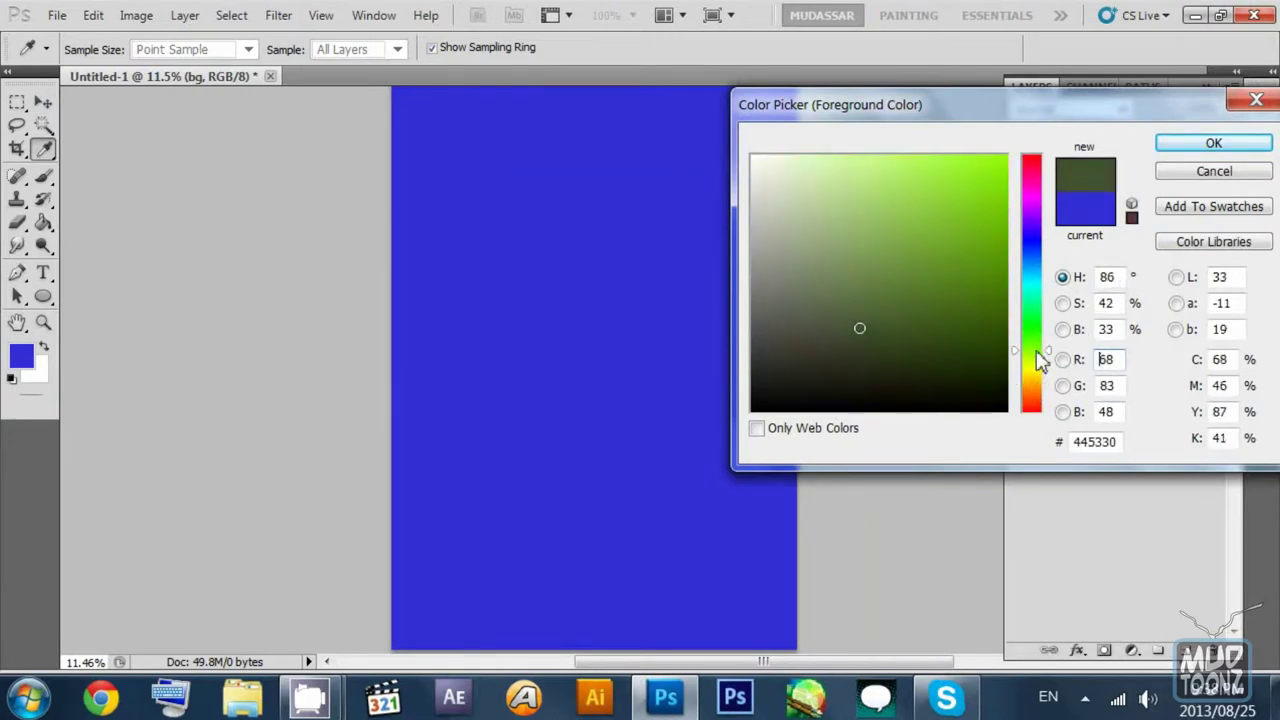
pyautogui.moveTo(1040, 360); pyautogui.dragTo(1040, 392)
pyautogui.moveTo(1040, 392); pyautogui.dragTo(1040, 390)
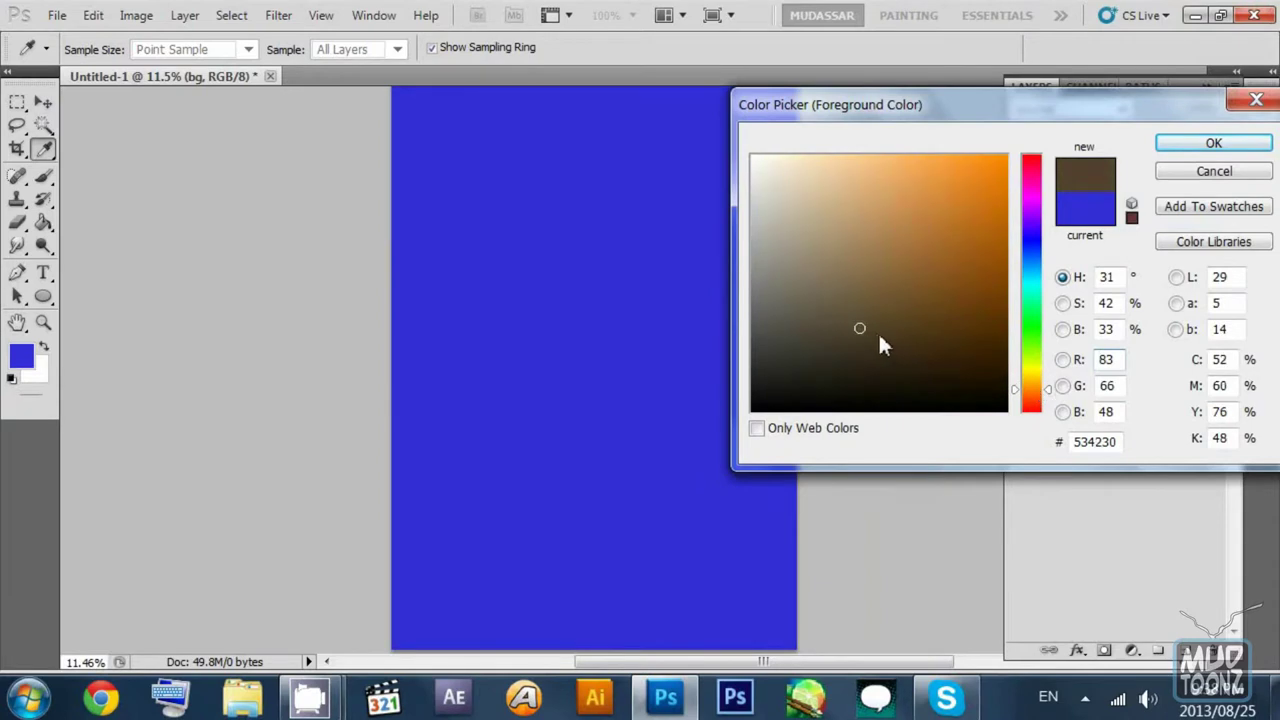
pyautogui.moveTo(878, 331); pyautogui.dragTo(822, 340)
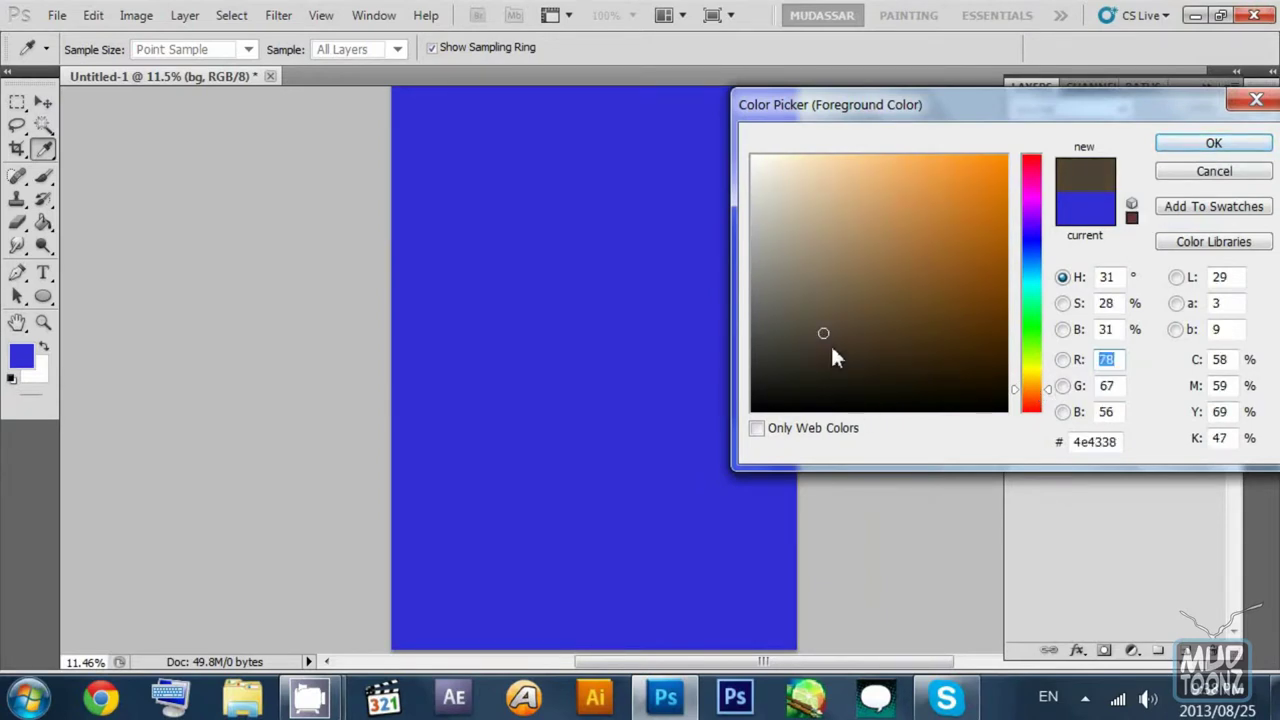
pyautogui.moveTo(835, 312)
pyautogui.mouseDown()
pyautogui.moveTo(800, 317)
pyautogui.moveTo(855, 306)
pyautogui.moveTo(854, 330)
pyautogui.moveTo(870, 308)
pyautogui.moveTo(849, 326)
pyautogui.mouseUp()
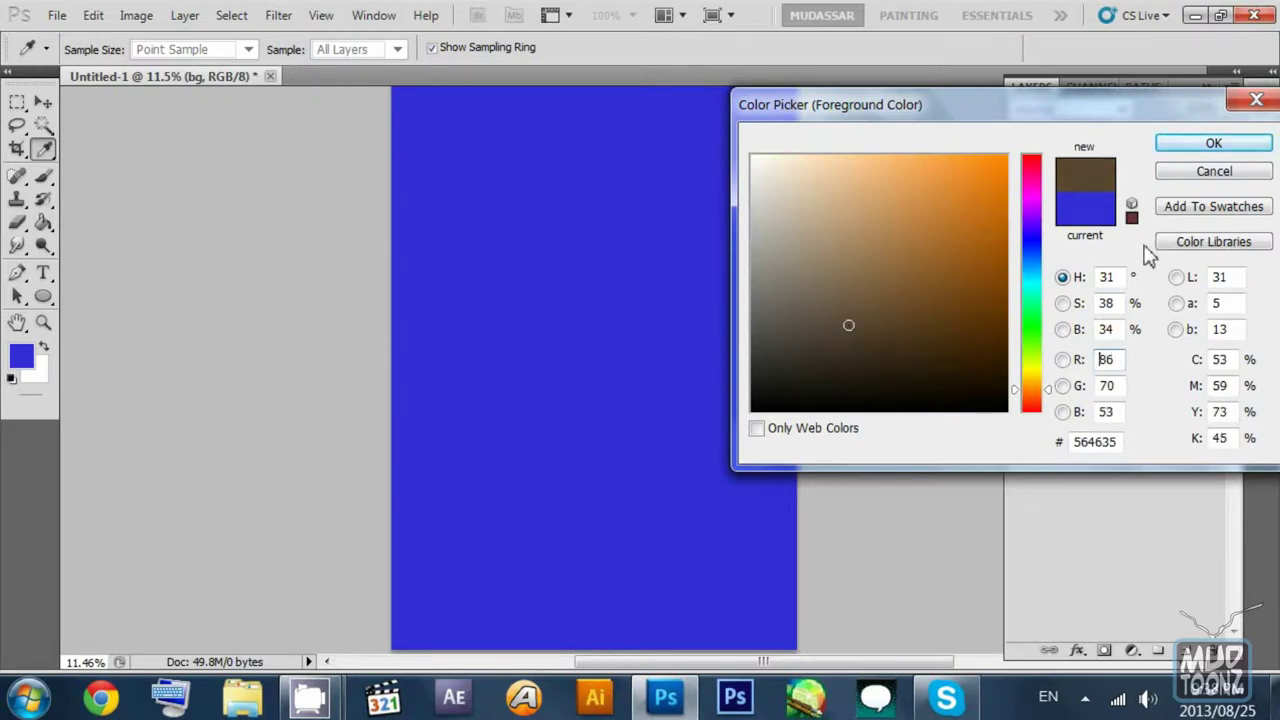
pyautogui.click(942, 289)
pyautogui.moveTo(941, 284); pyautogui.dragTo(940, 306)
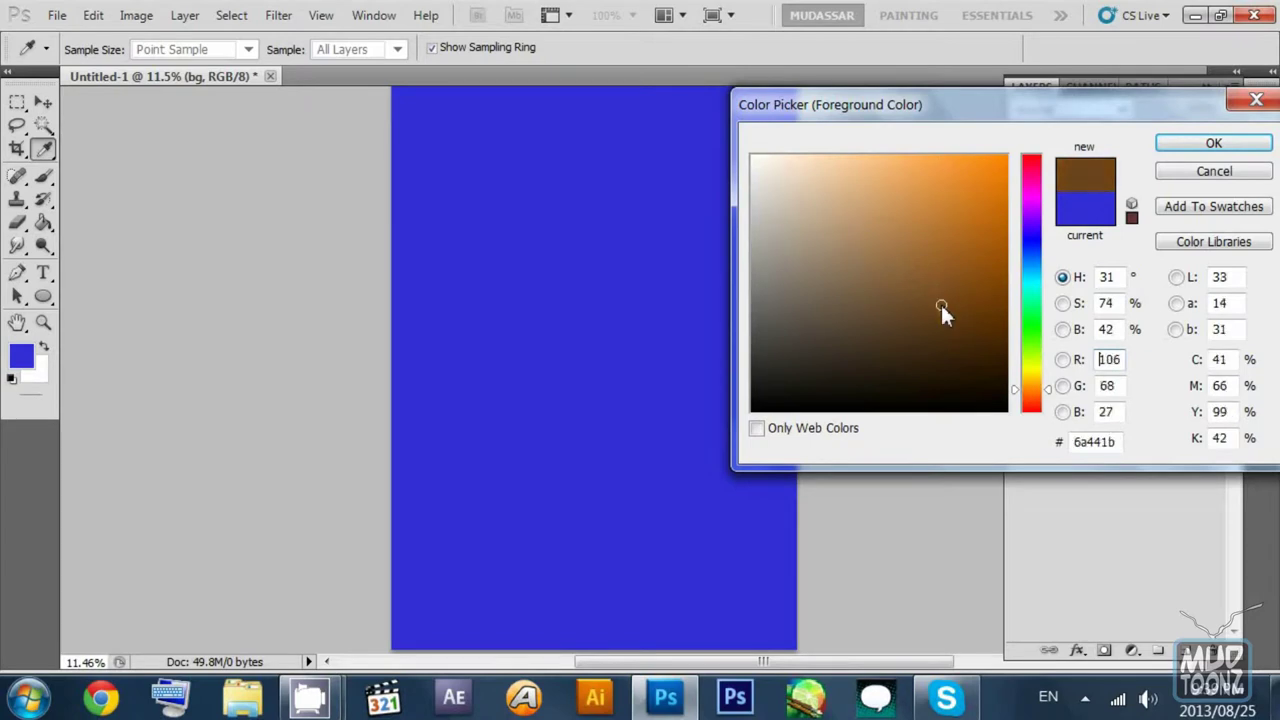
pyautogui.moveTo(861, 256); pyautogui.dragTo(863, 297)
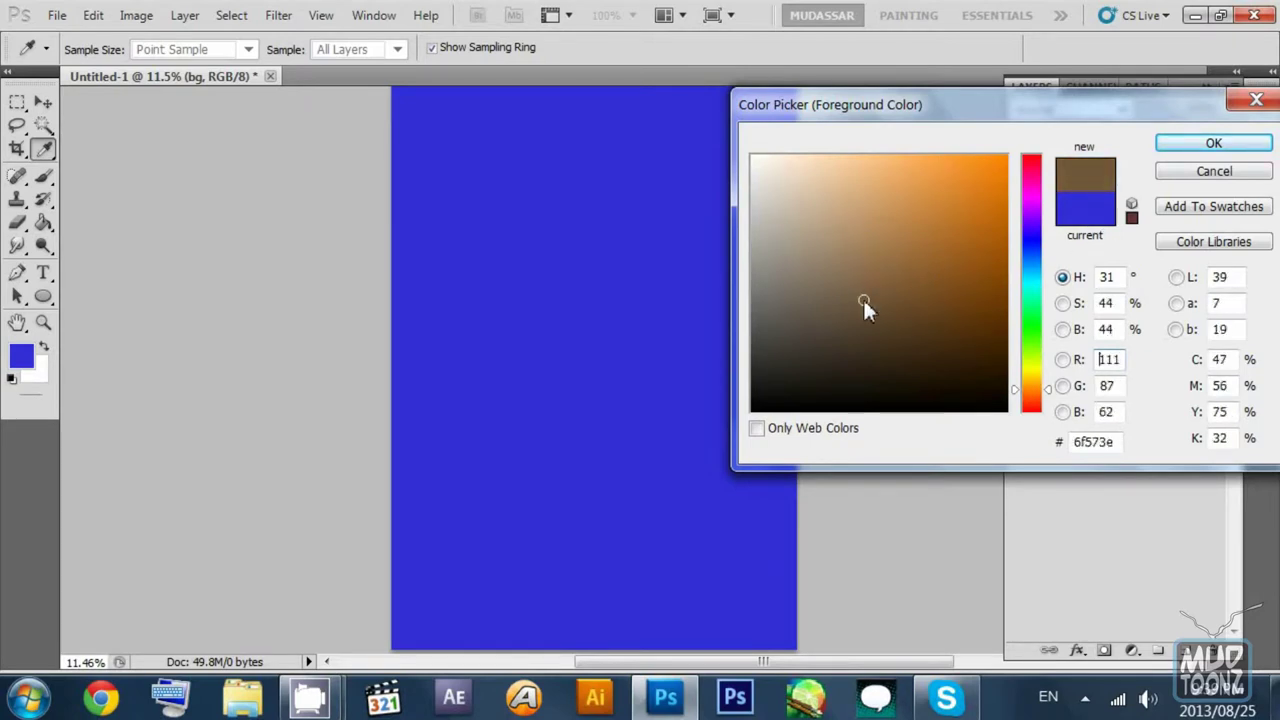
pyautogui.click(1213, 143)
pyautogui.press('v')
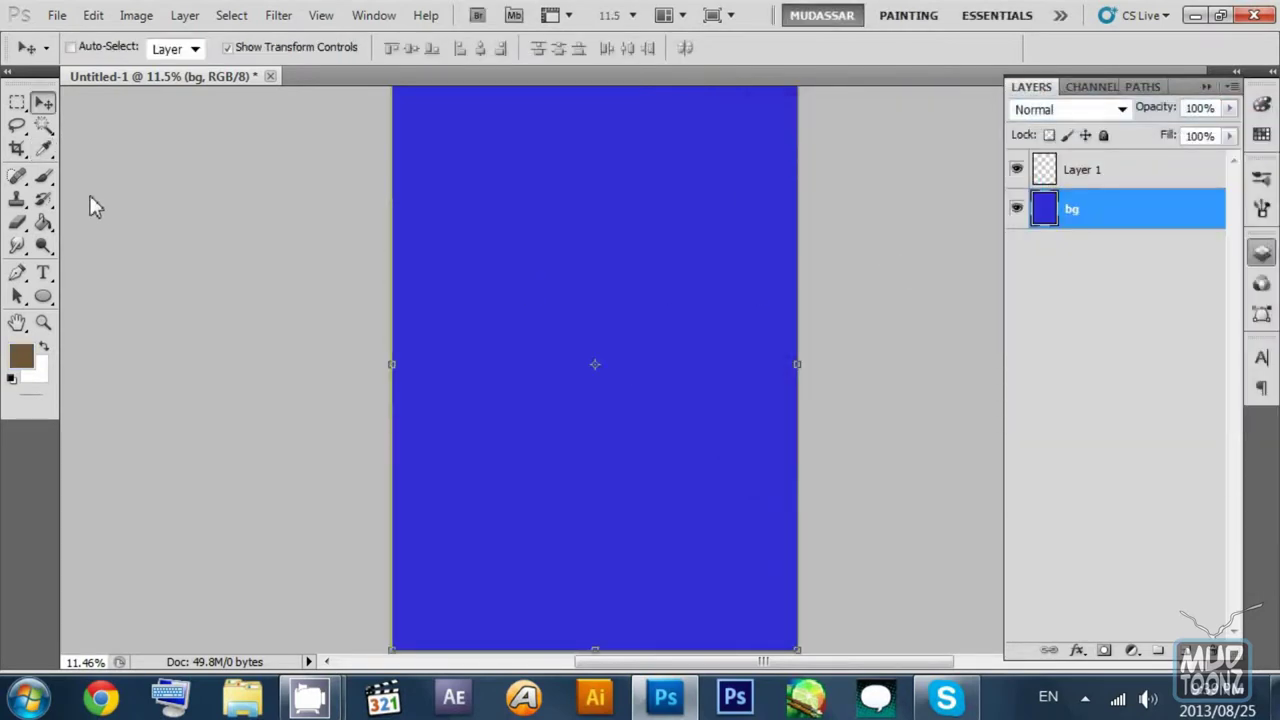
# Step: Fill the bg layer with the brown foreground color using the Paint Bucket, and return to the Move tool
pyautogui.click(43, 222)
pyautogui.click(582, 270)
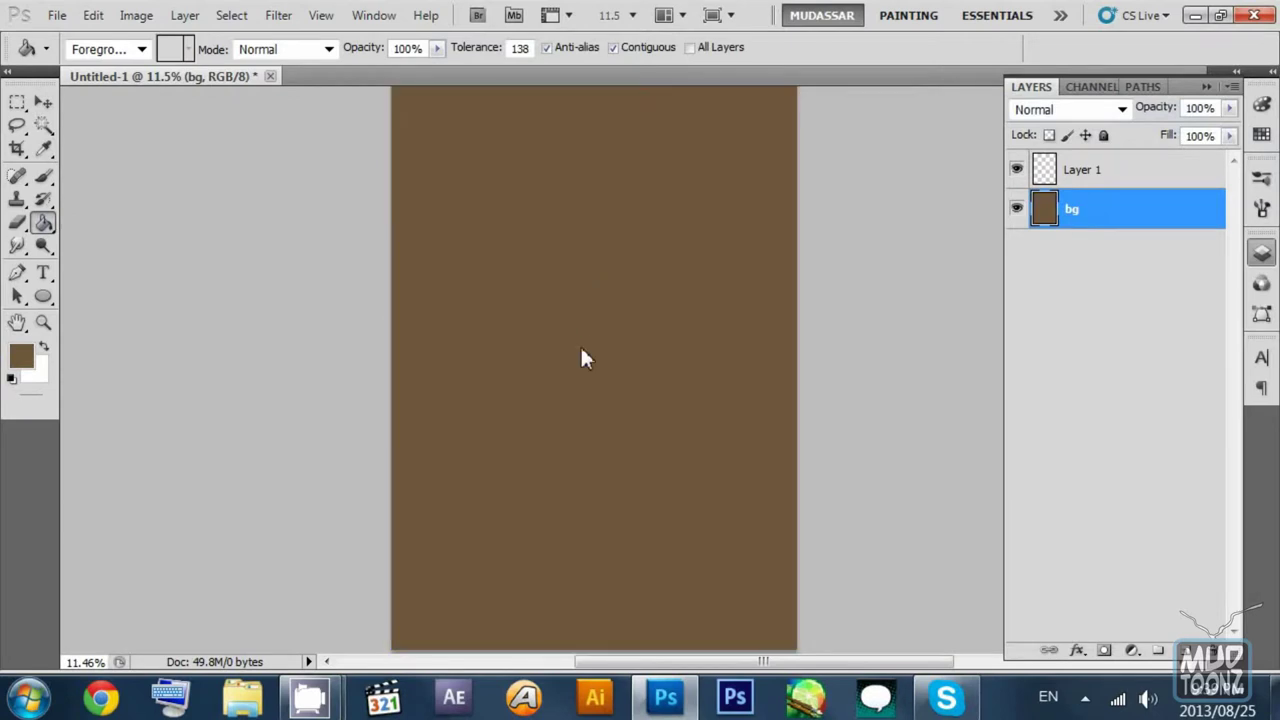
pyautogui.click(43, 102)
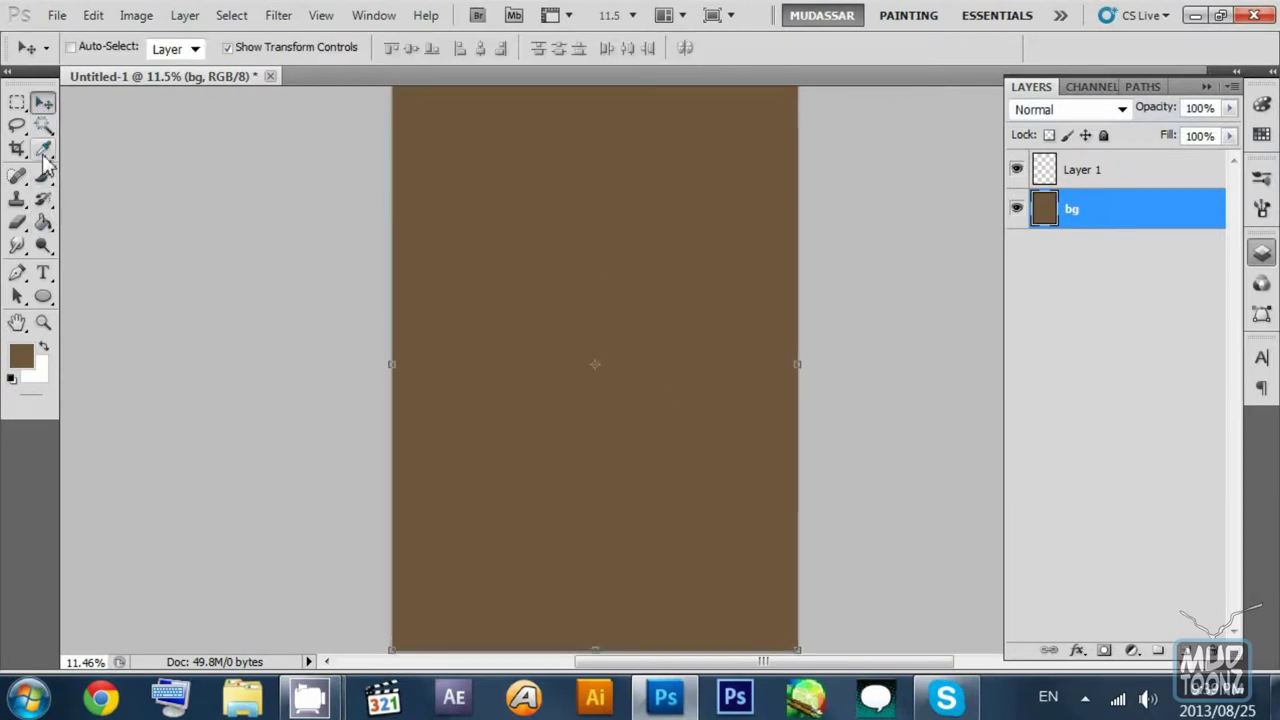
# Step: Lighten the bg layer with a Hue/Saturation adjustment, setting Lightness to +9
pyautogui.click(135, 16)
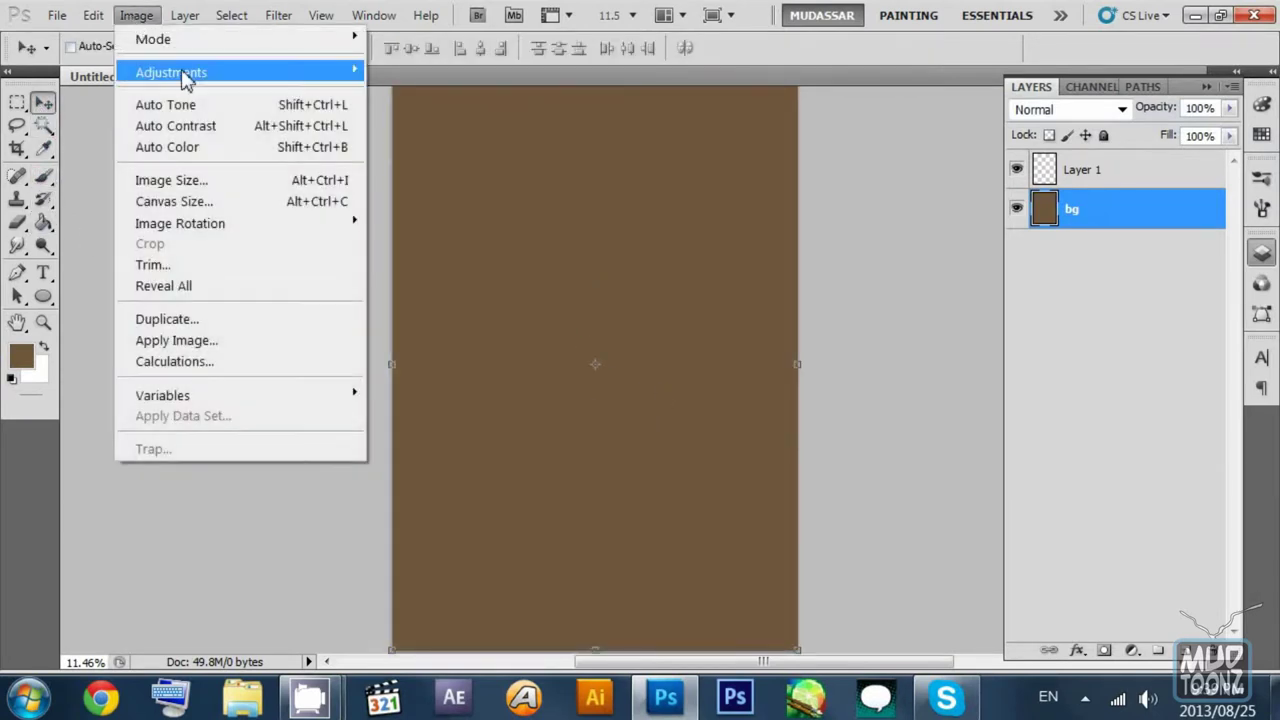
pyautogui.moveTo(185, 80)
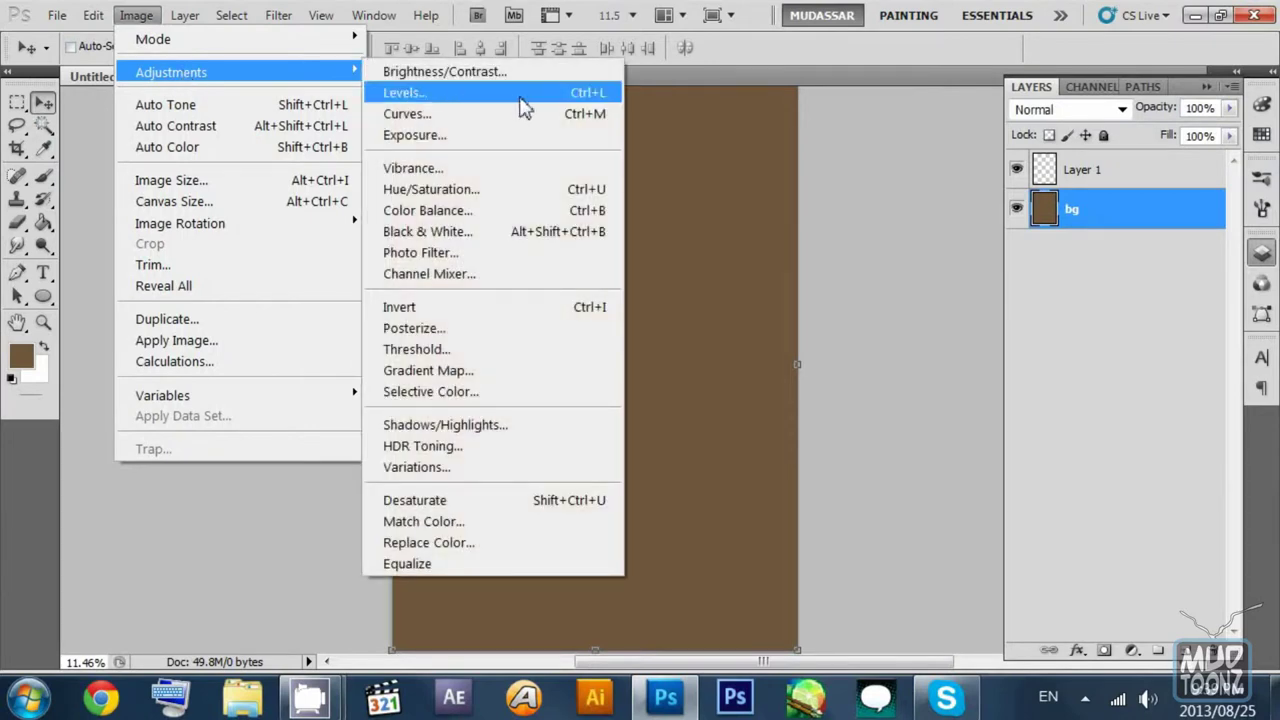
pyautogui.click(484, 192)
pyautogui.moveTo(1029, 318); pyautogui.dragTo(1042, 322)
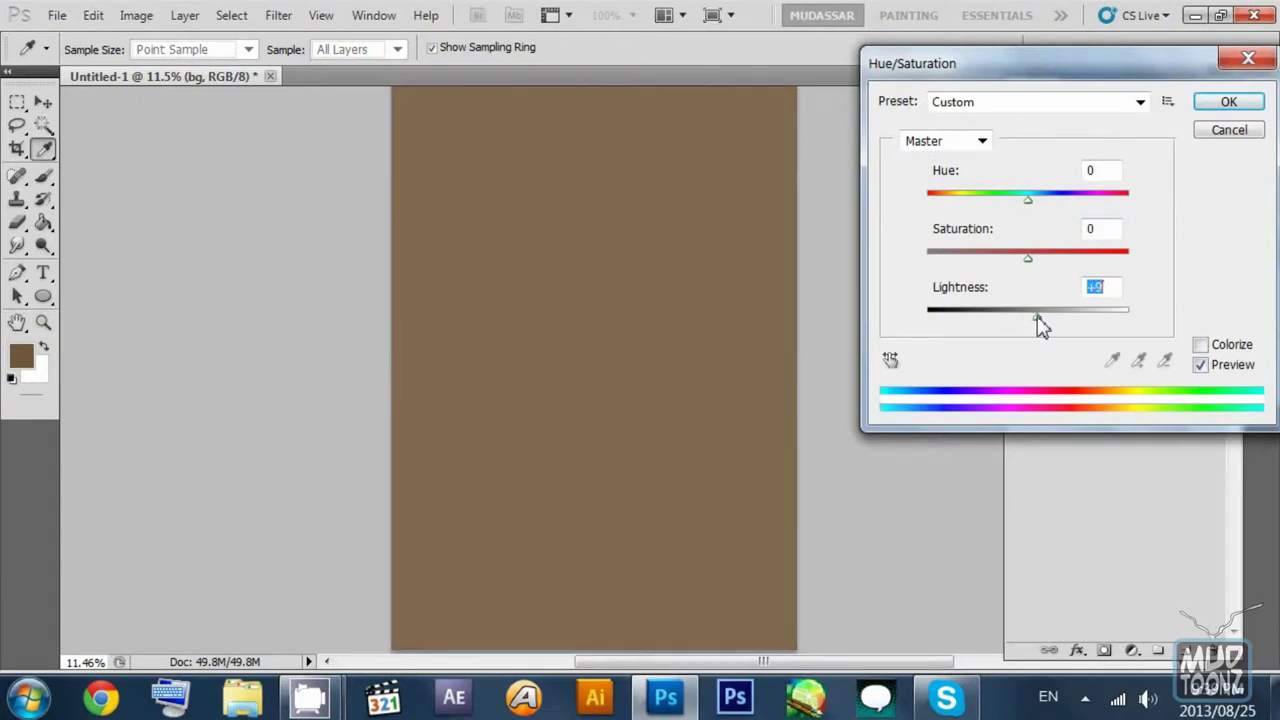
pyautogui.click(1228, 103)
pyautogui.press('v')
# Step: Try the position, image pixels and transparent pixels locks on the bg layer, and lock it completely
pyautogui.click(1081, 176)
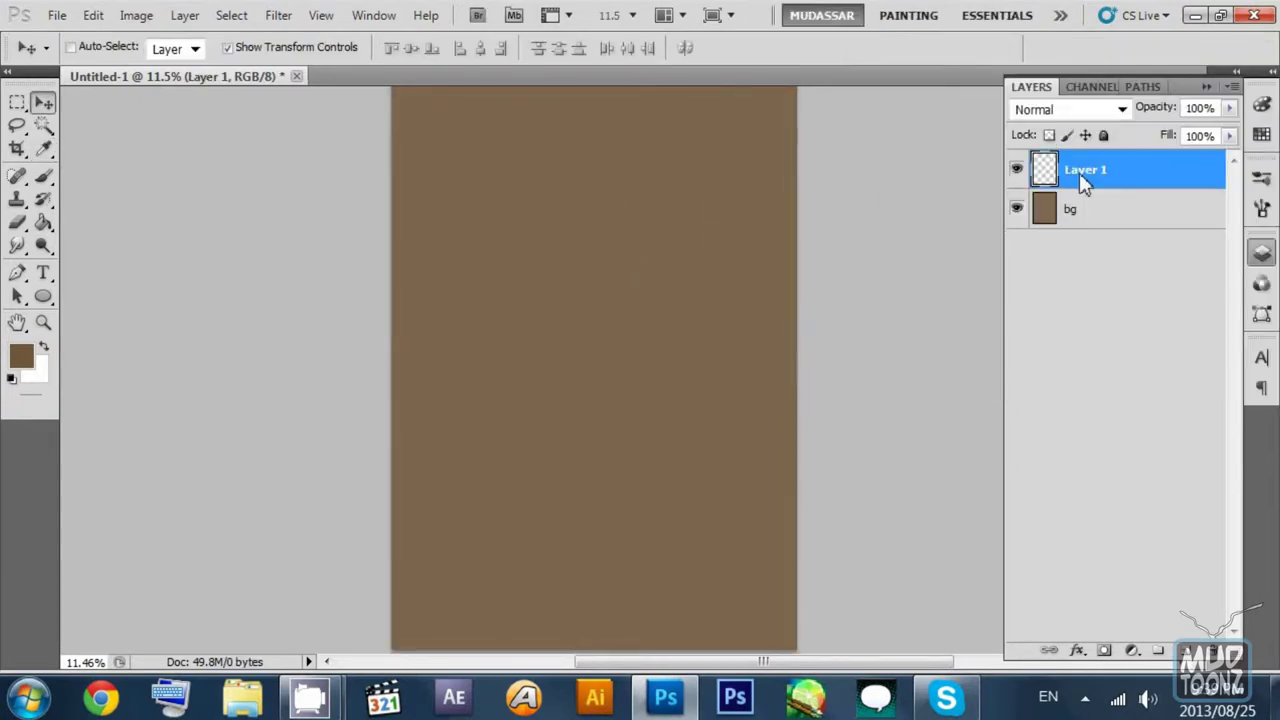
pyautogui.click(1040, 214)
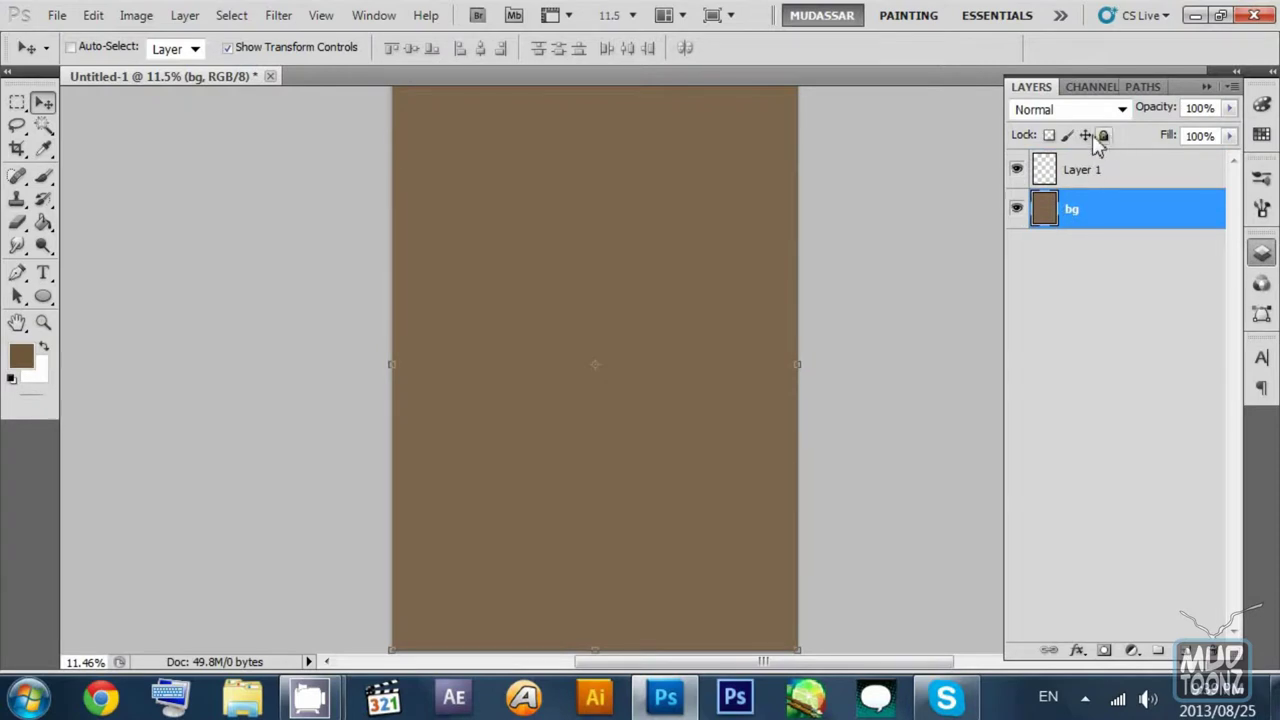
pyautogui.click(1105, 137)
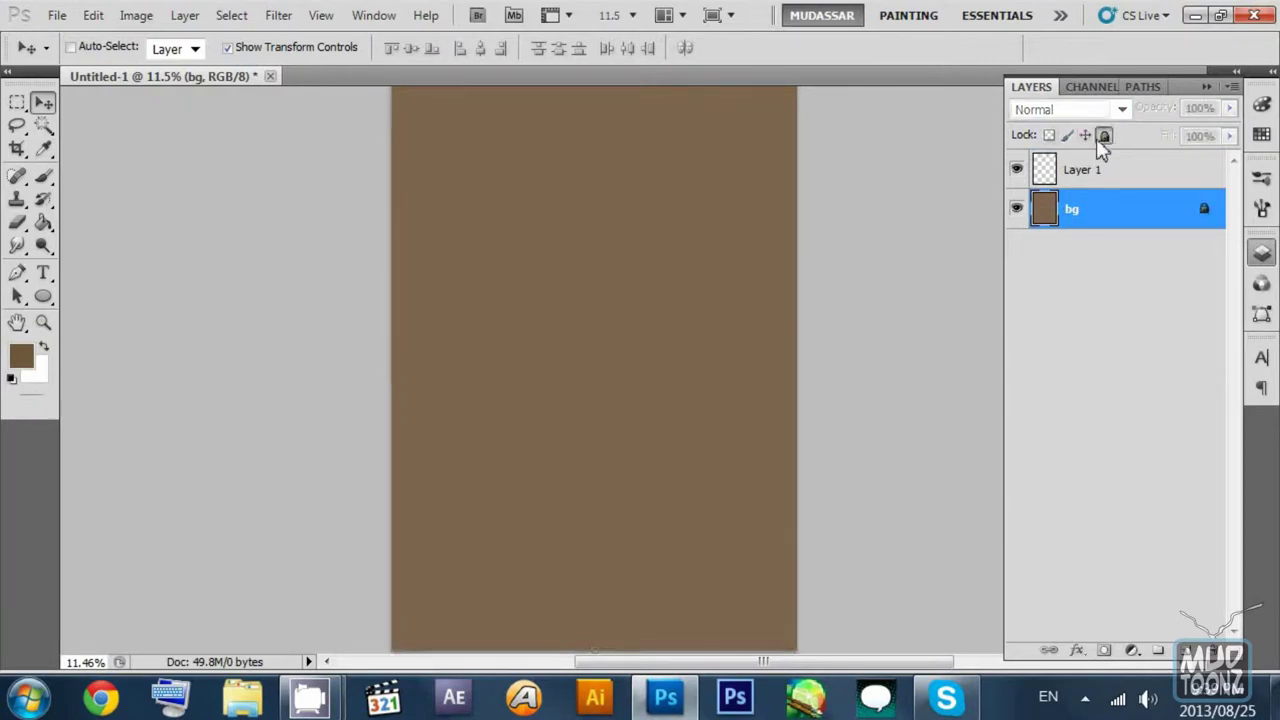
pyautogui.click(1086, 138)
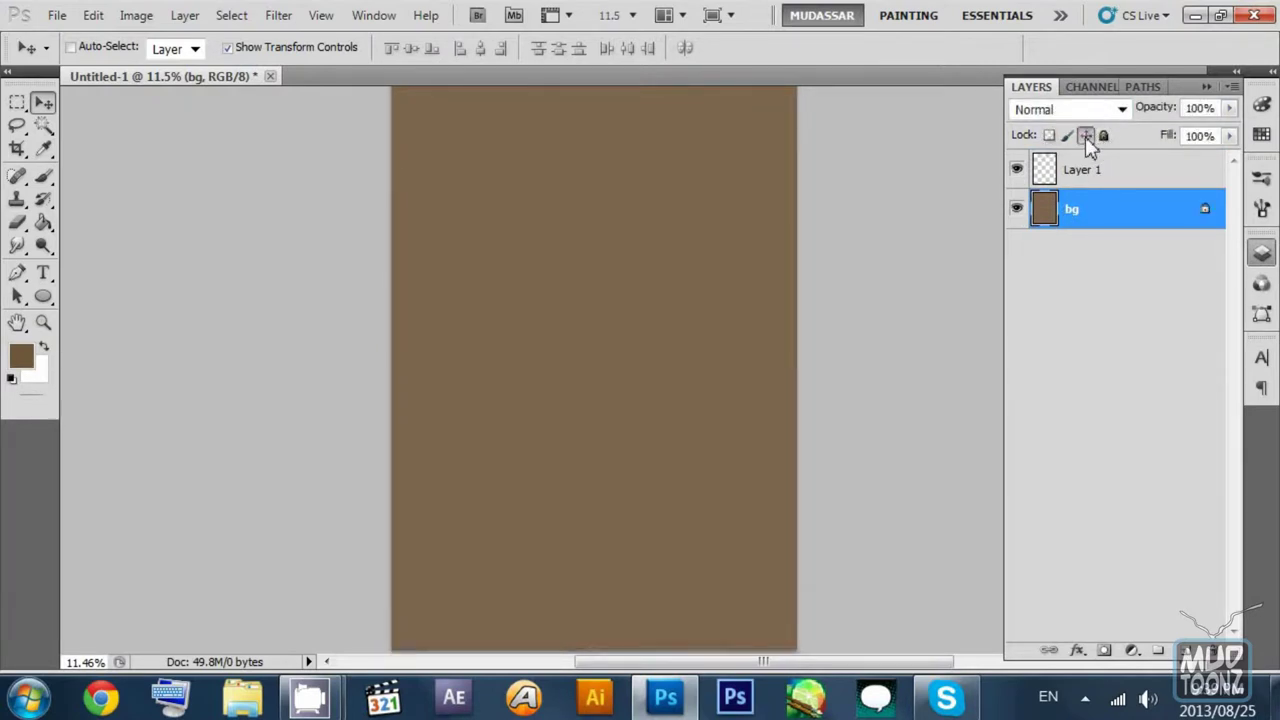
pyautogui.click(1086, 138)
pyautogui.click(1068, 136)
pyautogui.click(1068, 136)
pyautogui.click(1067, 137)
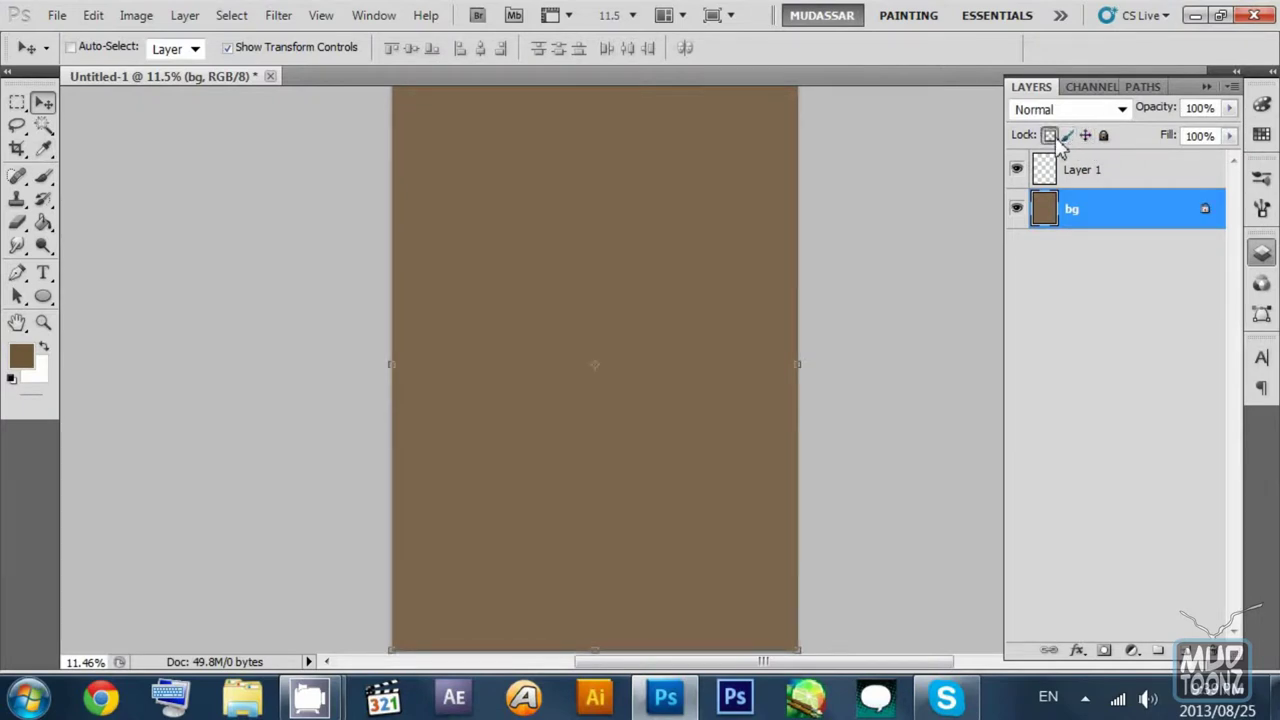
pyautogui.click(1069, 137)
pyautogui.click(1105, 137)
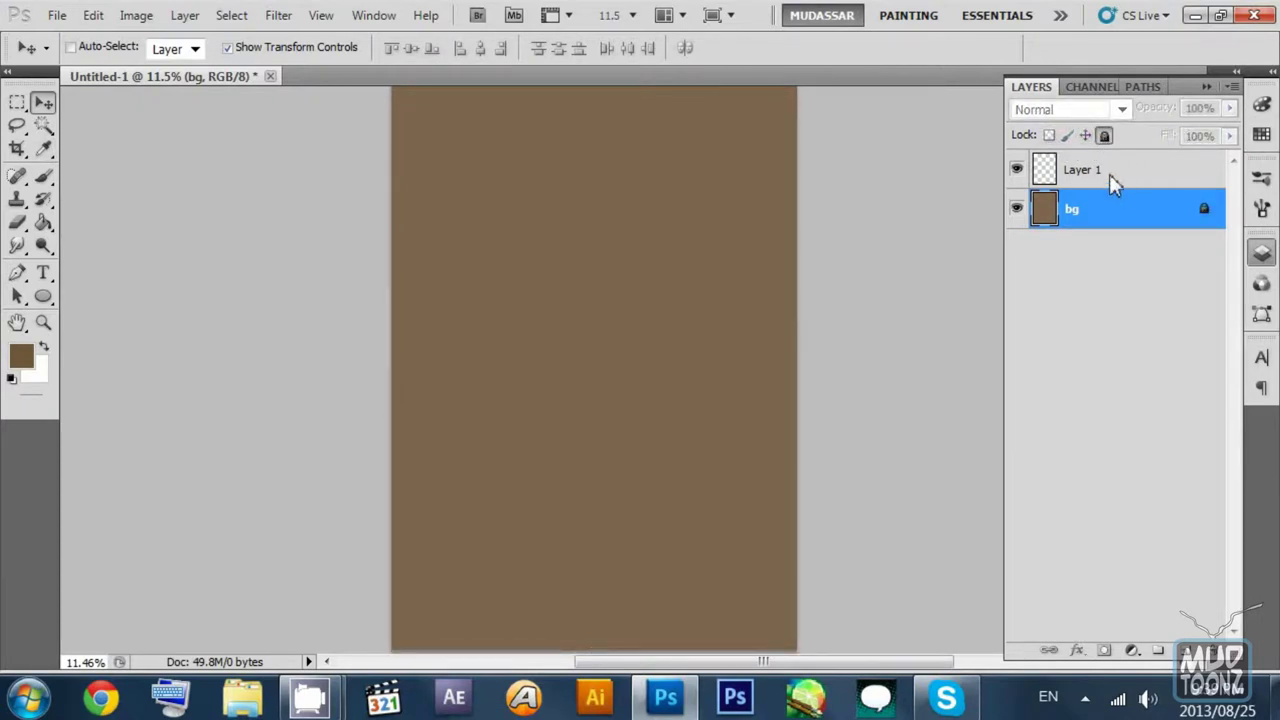
# Step: Try to move the fully locked bg layer on the canvas with the Move tool
pyautogui.click(1109, 174)
pyautogui.click(1058, 220)
pyautogui.click(610, 247)
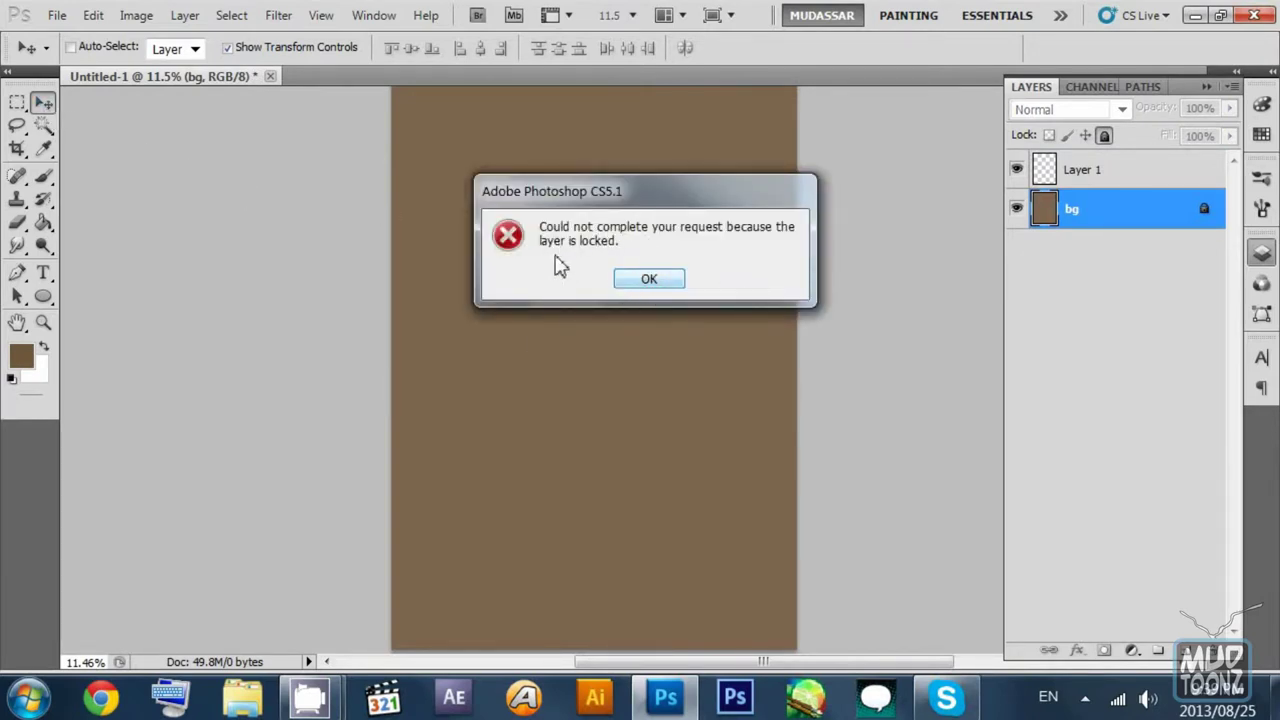
pyautogui.click(648, 282)
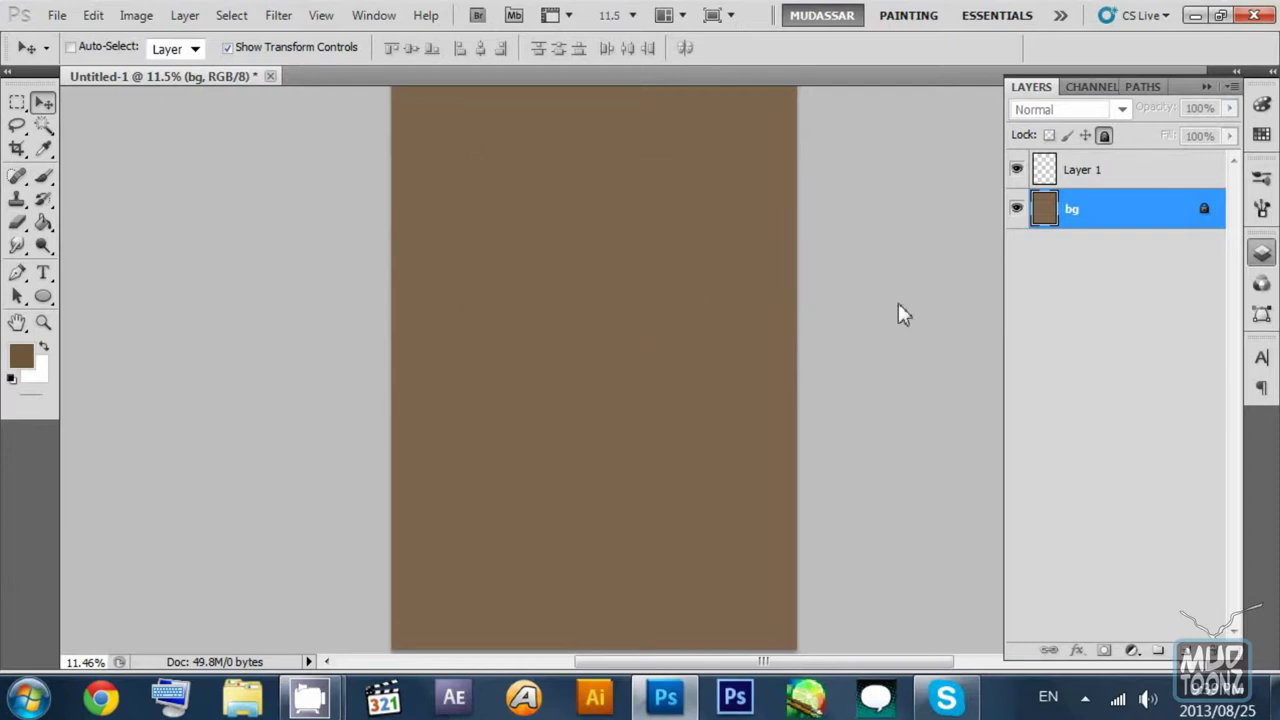
# Step: Select Layer 1 and activate the Brush tool with a brush size of 10 px
pyautogui.click(1114, 180)
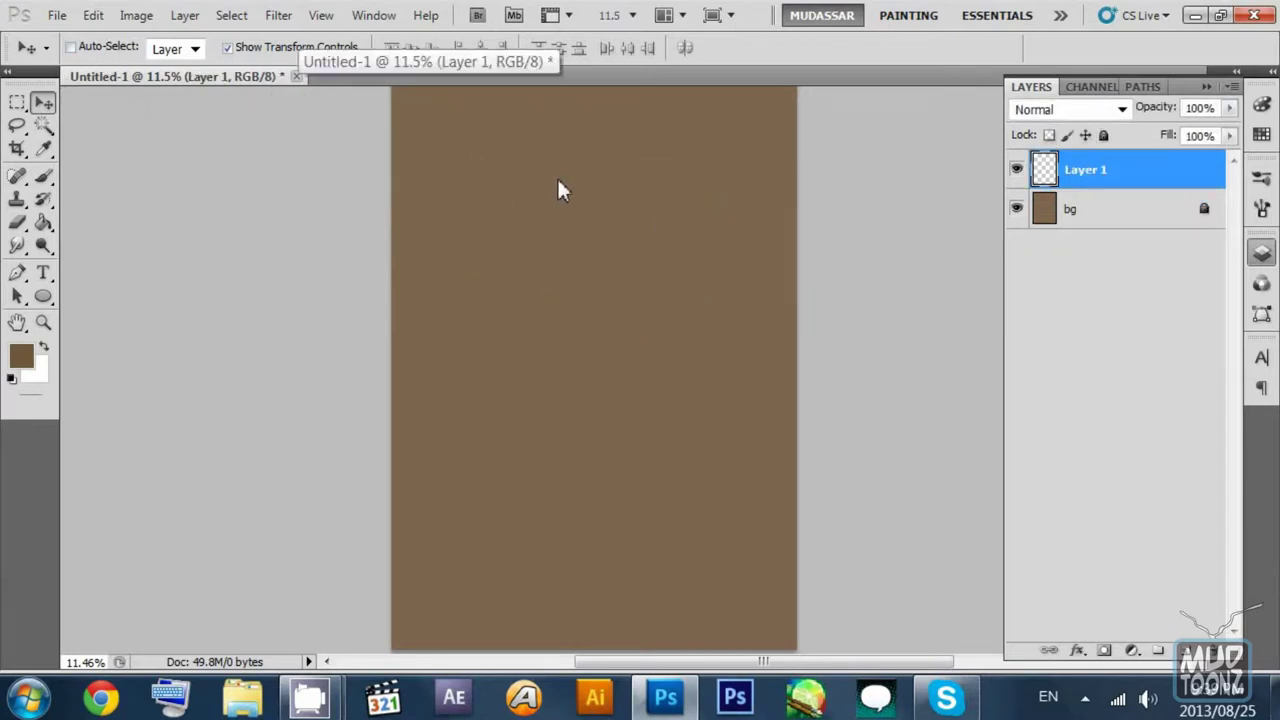
pyautogui.moveTo(557, 186); pyautogui.dragTo(645, 264)
pyautogui.press('z')
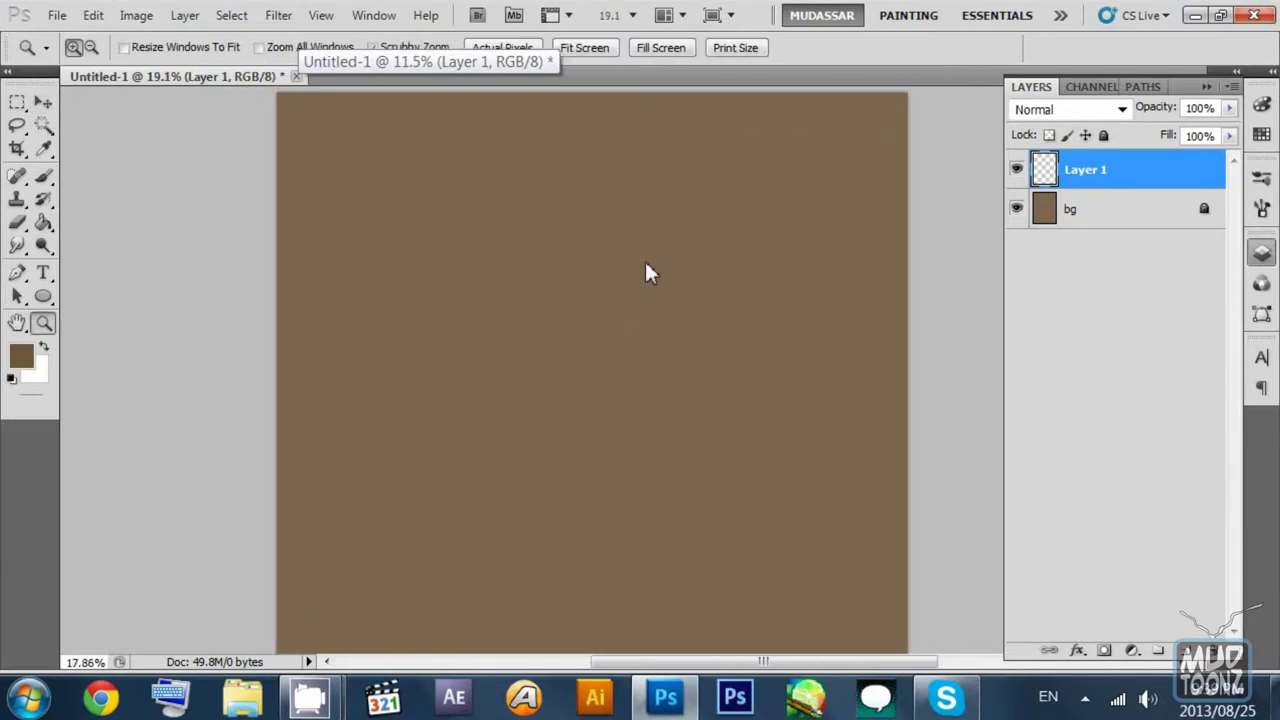
pyautogui.press('b')
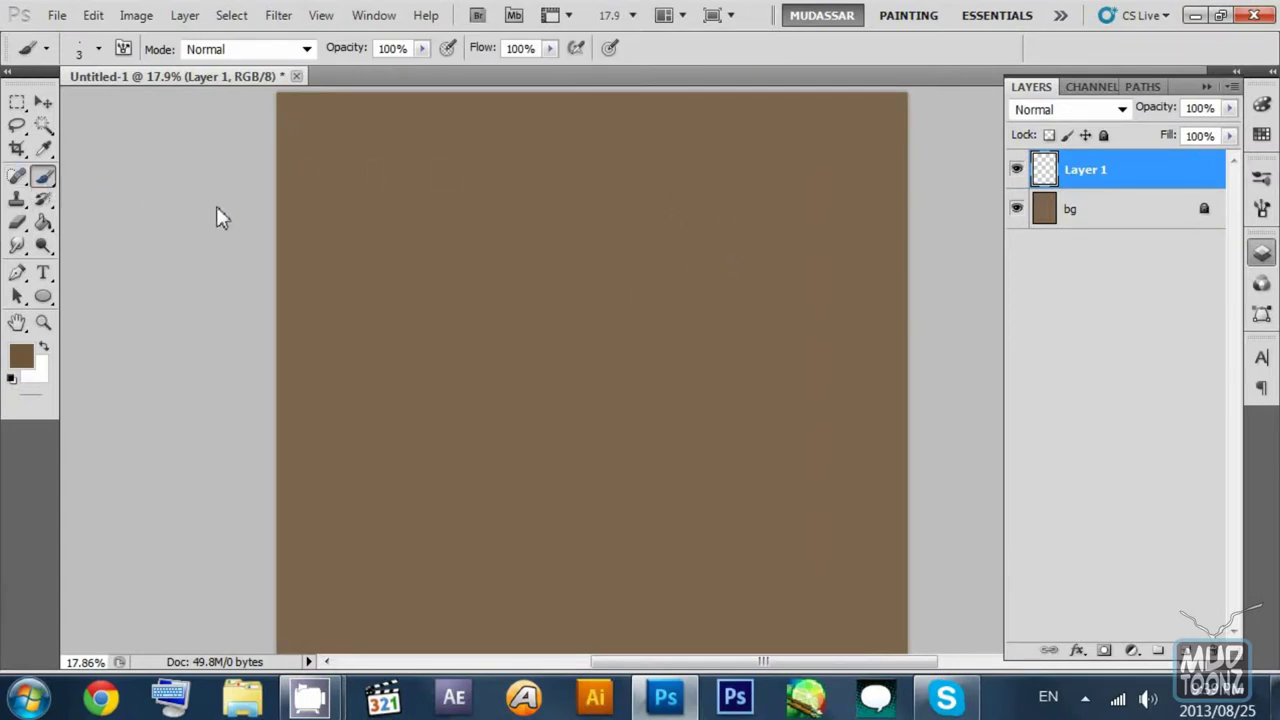
pyautogui.click(98, 48)
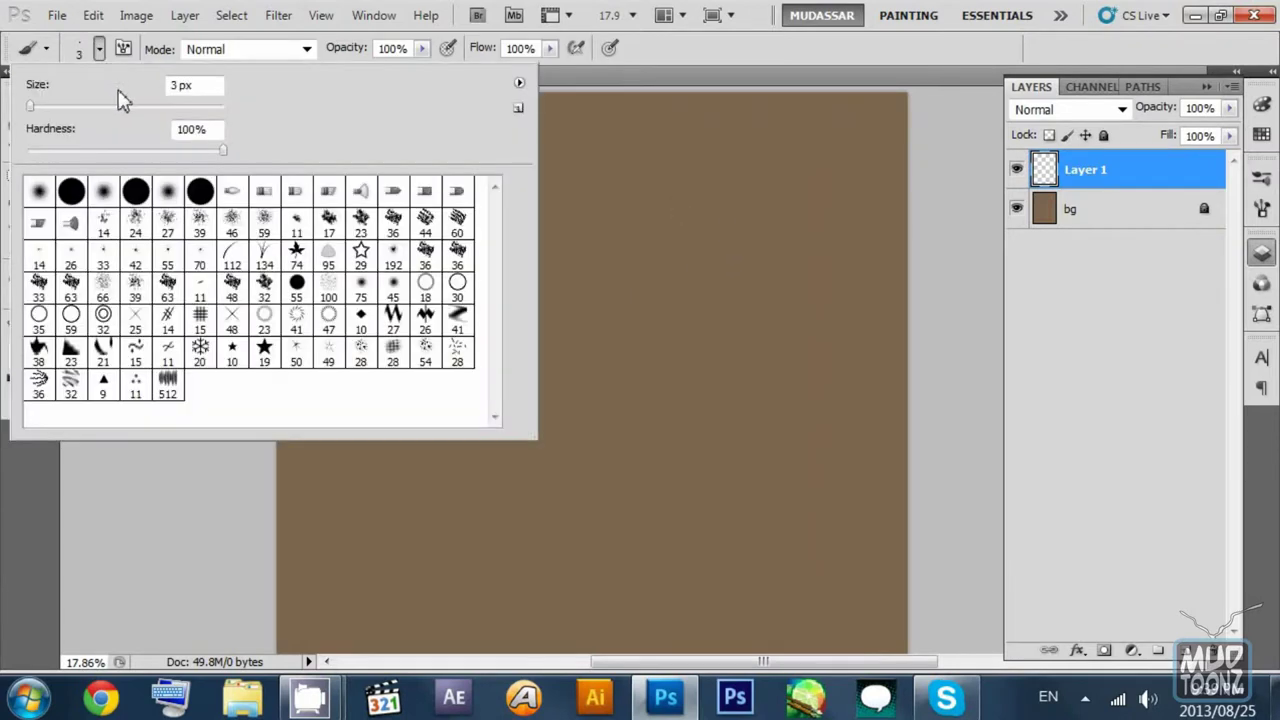
pyautogui.click(37, 107)
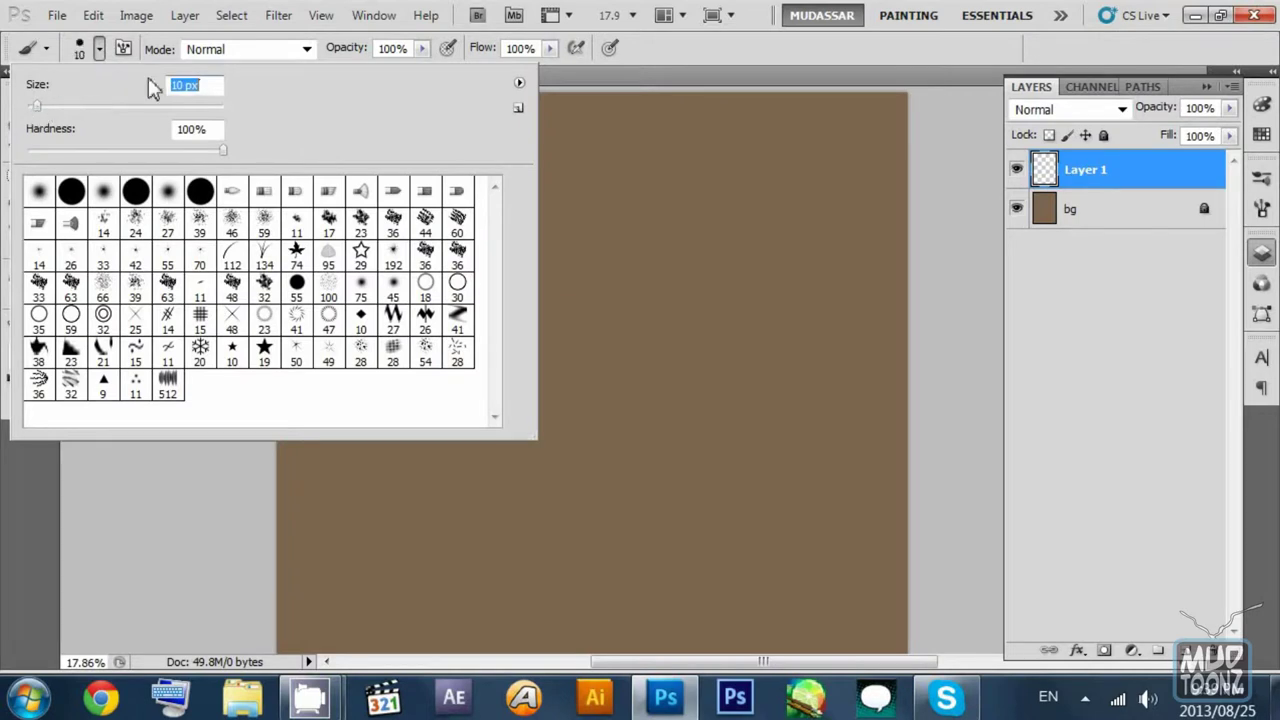
pyautogui.press('Return')
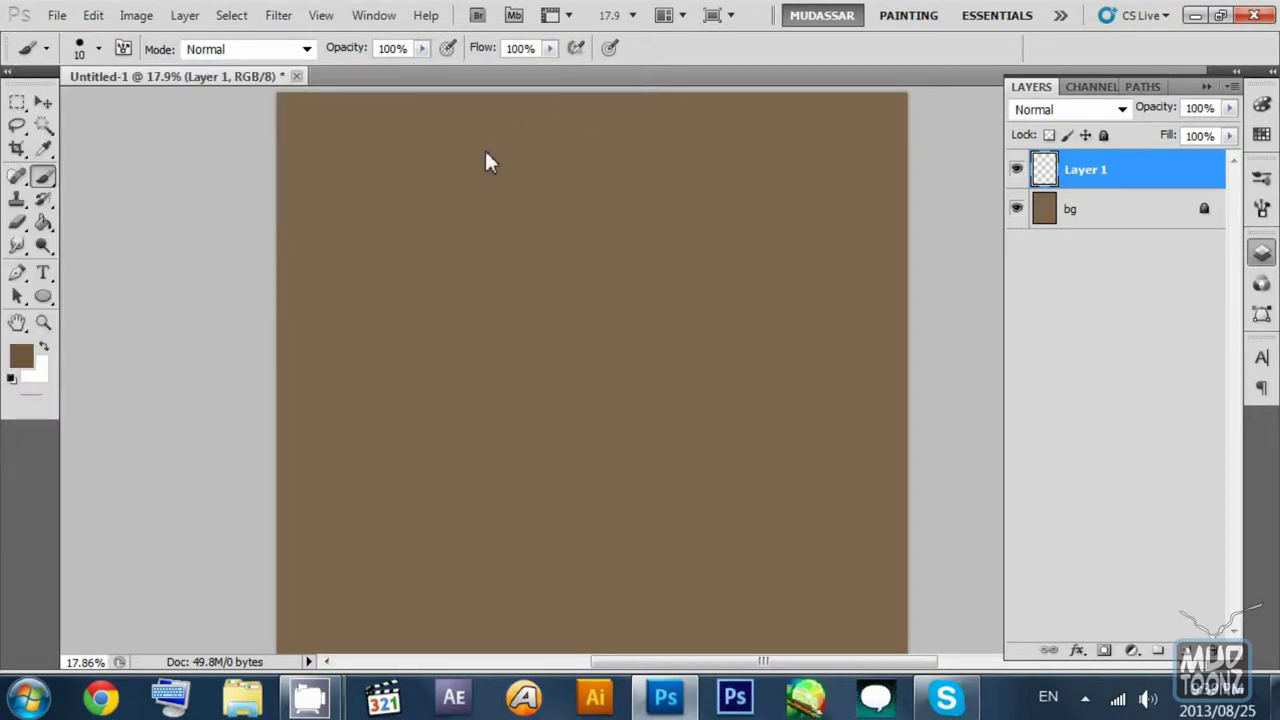
# Step: Try a brush stroke on Layer 1 at 33.3% zoom and undo the last action
pyautogui.hotkey('ctrl', '+')
pyautogui.hotkey('ctrl', '+')
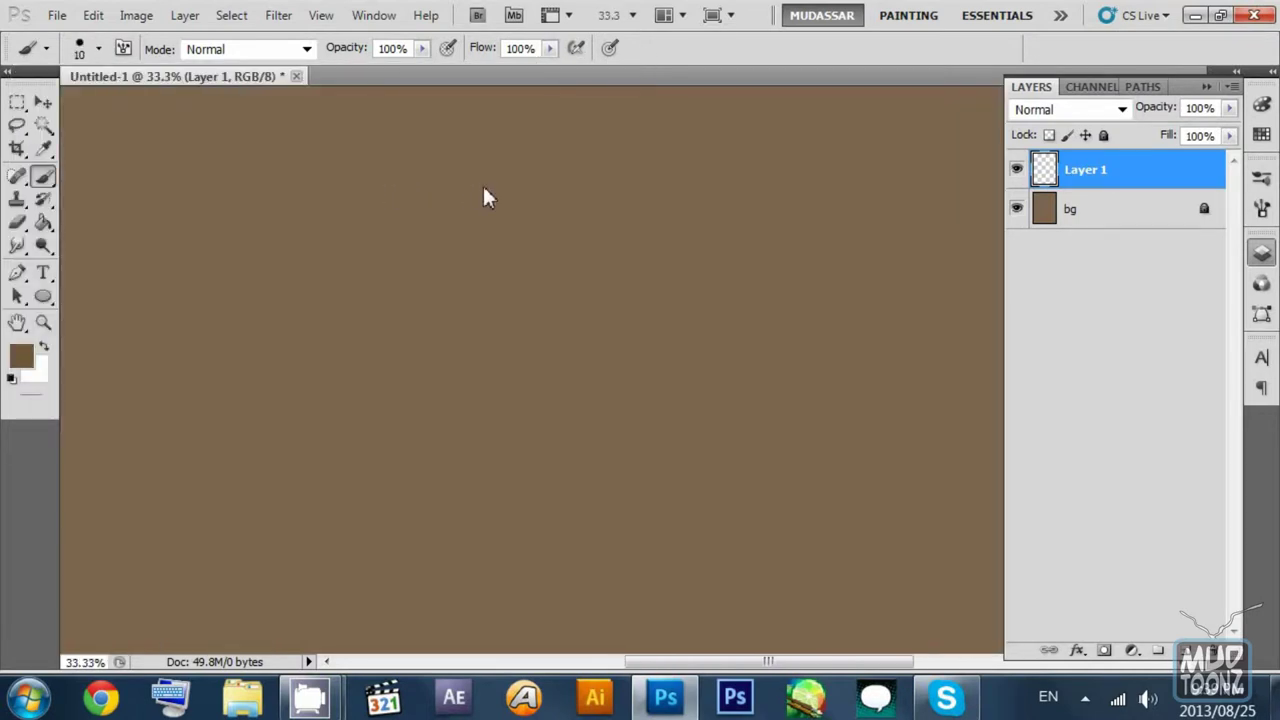
pyautogui.moveTo(405, 287); pyautogui.dragTo(447, 344)
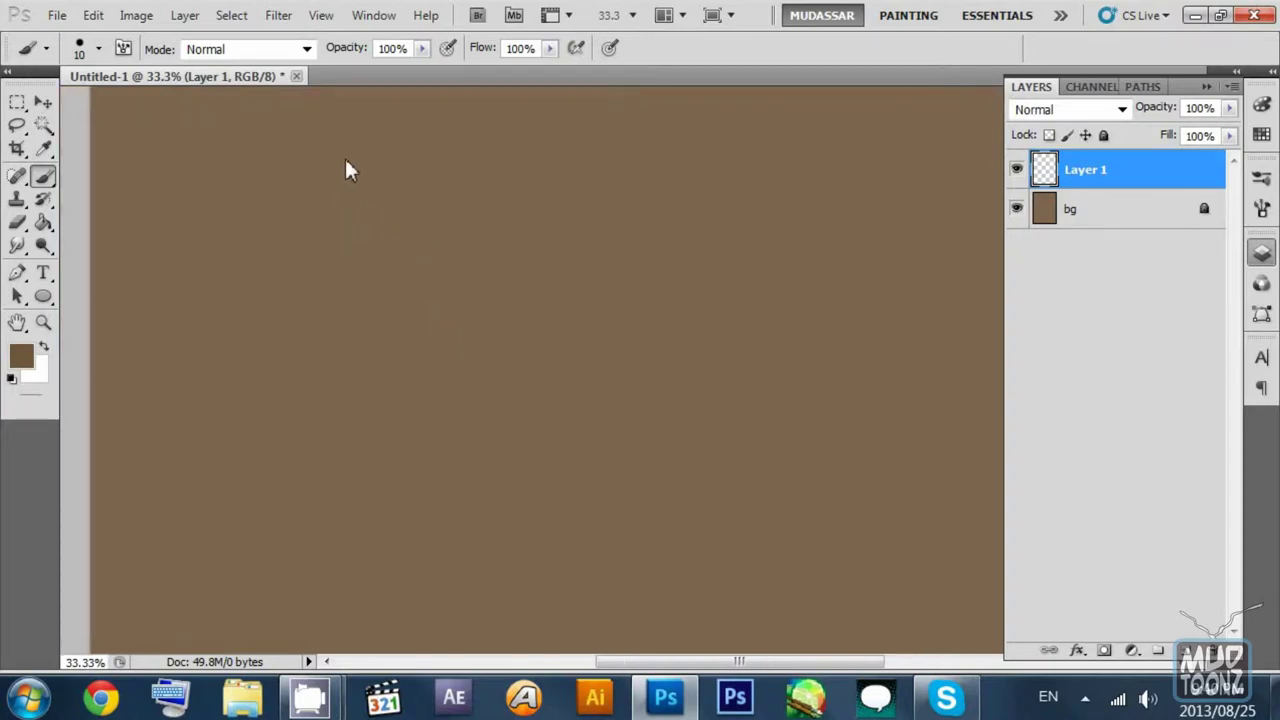
pyautogui.moveTo(248, 246)
pyautogui.mouseDown()
pyautogui.moveTo(315, 157)
pyautogui.moveTo(258, 205)
pyautogui.mouseUp()
pyautogui.hotkey('ctrl', 'z')
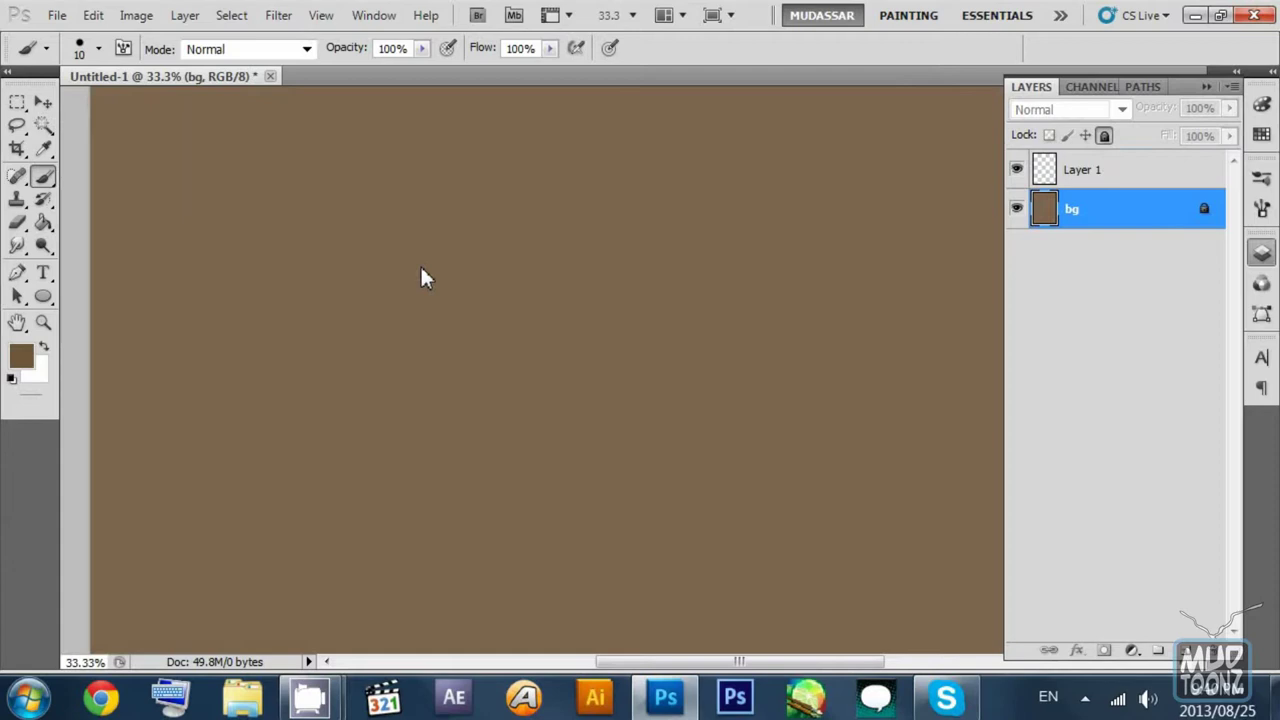
# Step: Select Layer 1 and reset the foreground and background colours to the default black and white
pyautogui.click(1125, 176)
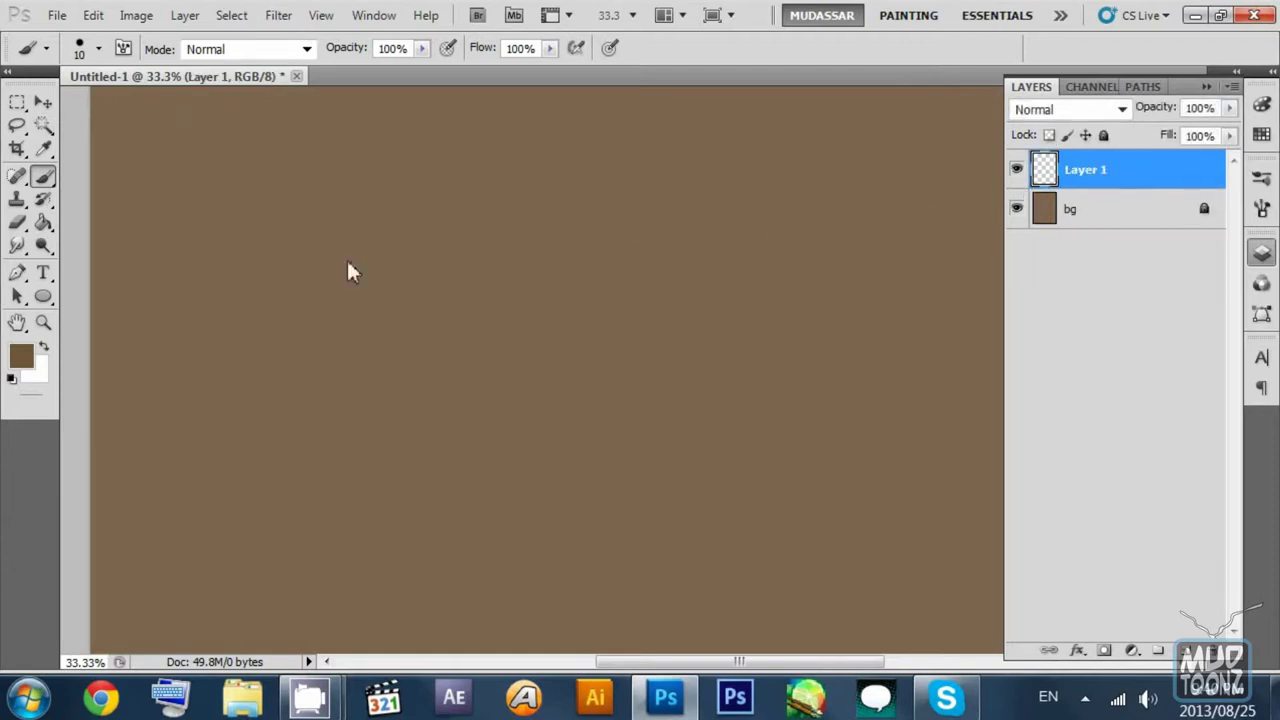
pyautogui.click(12, 379)
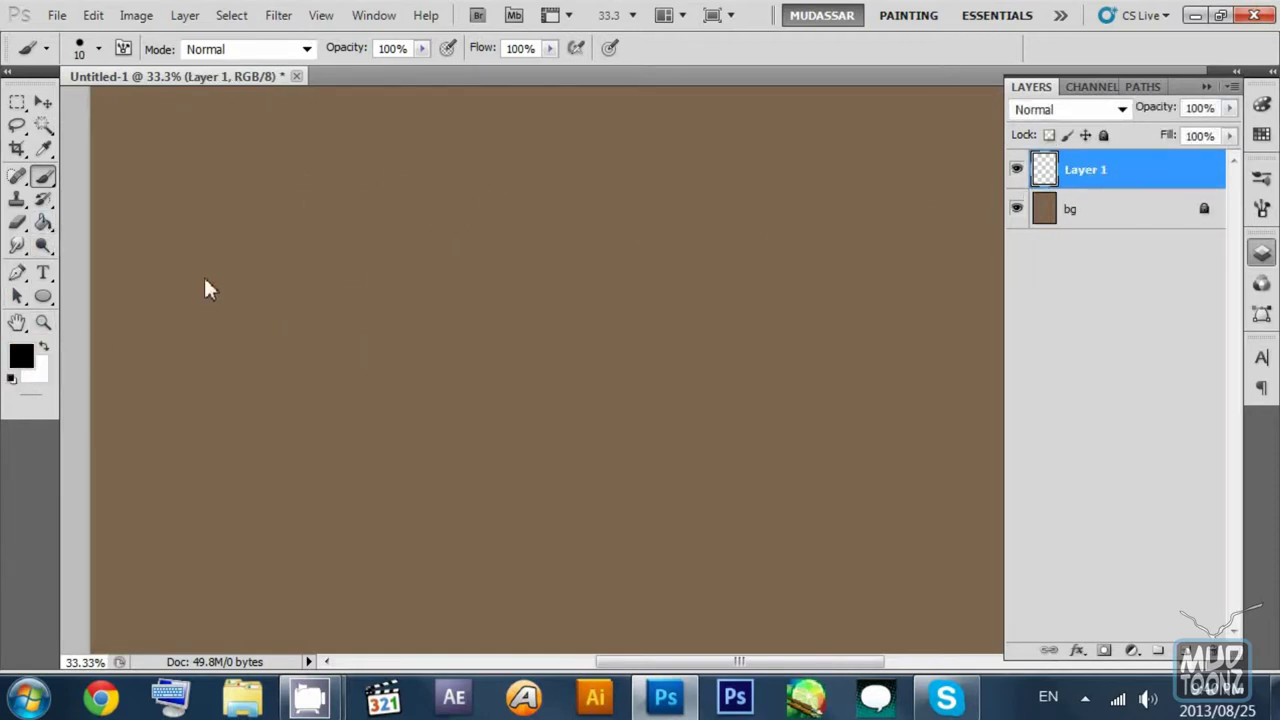
# Step: Try two short black brush strokes on Layer 1, undo them and reselect Layer 1
pyautogui.moveTo(295, 325); pyautogui.dragTo(317, 335)
pyautogui.moveTo(440, 305)
pyautogui.mouseDown()
pyautogui.moveTo(317, 337)
pyautogui.moveTo(398, 336)
pyautogui.mouseUp()
pyautogui.hotkey('ctrl', 'alt', 'z')
pyautogui.hotkey('ctrl', 'alt', 'z')
pyautogui.hotkey('alt', '[')
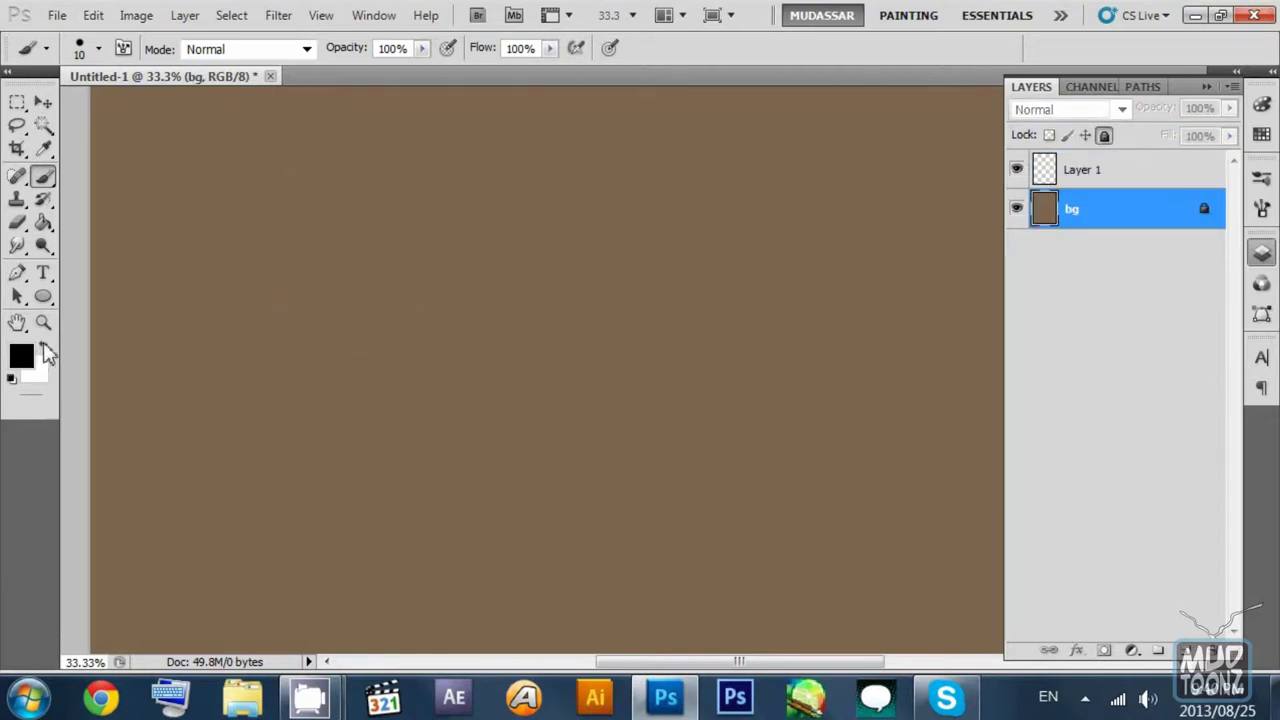
pyautogui.click(1078, 174)
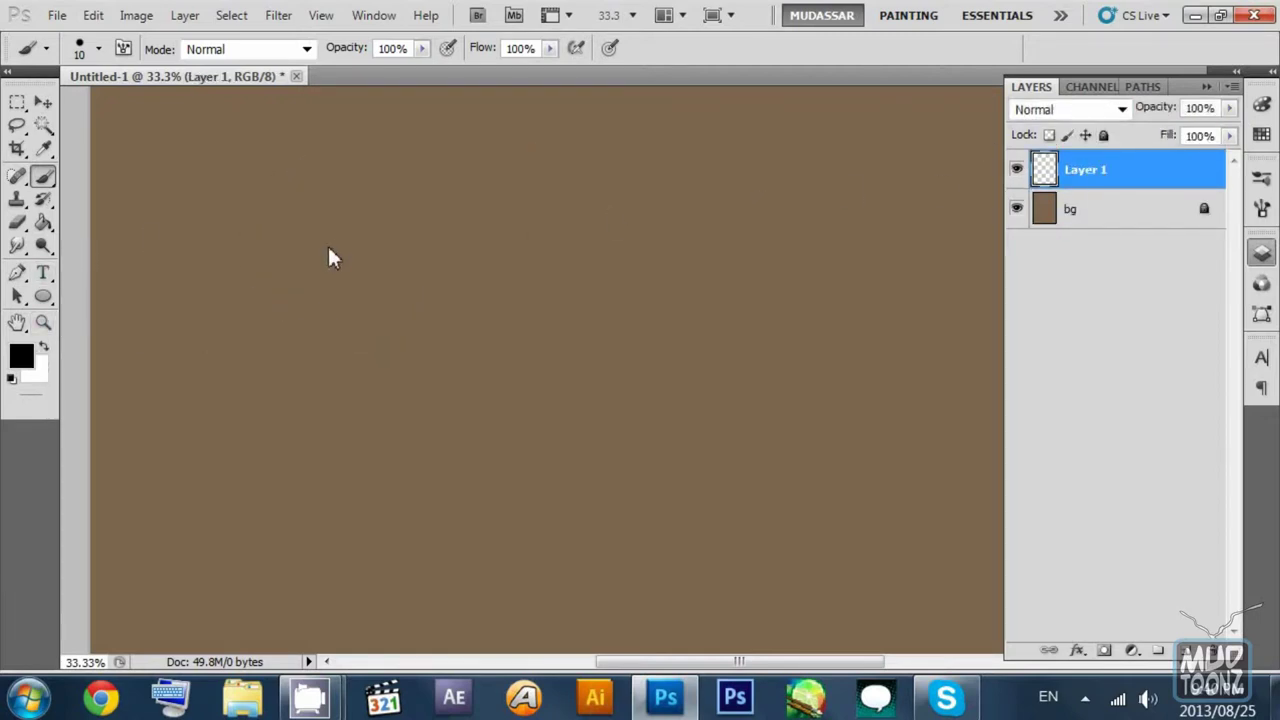
# Step: Reduce the brush size to 7 px and open the detailed brush settings
pyautogui.press('[')
pyautogui.press('[')
pyautogui.press('[')
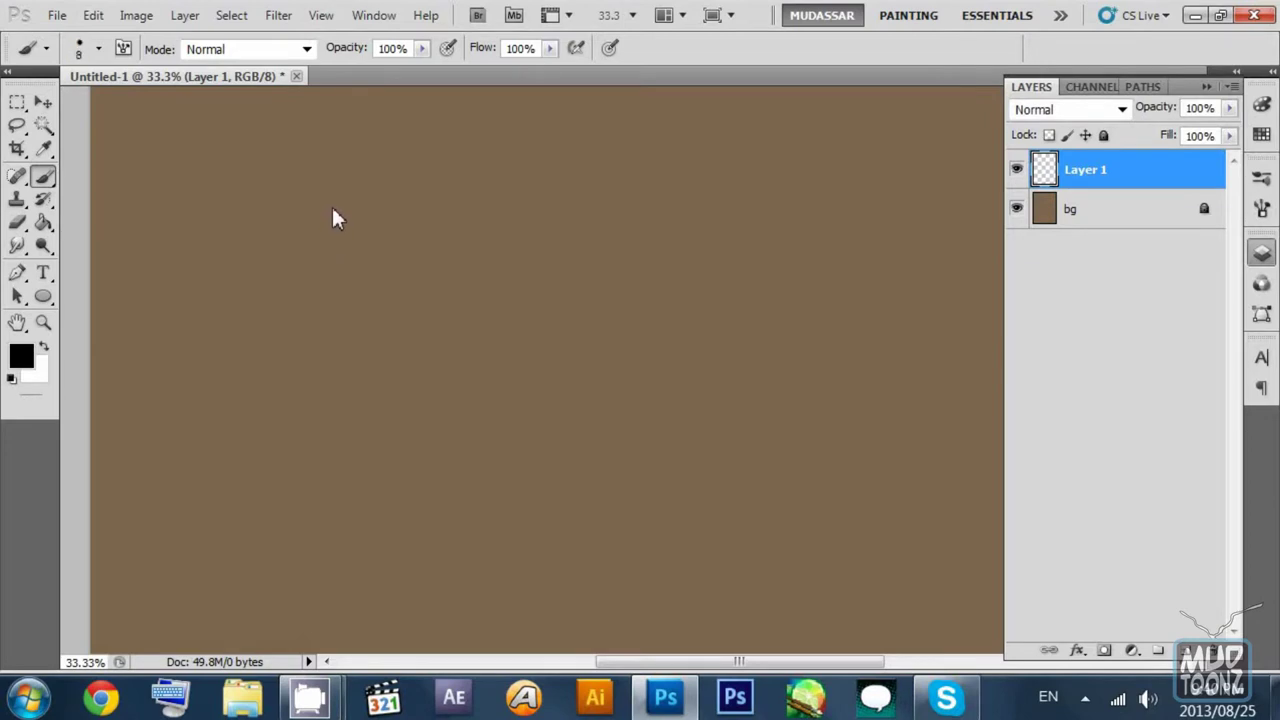
pyautogui.click(123, 49)
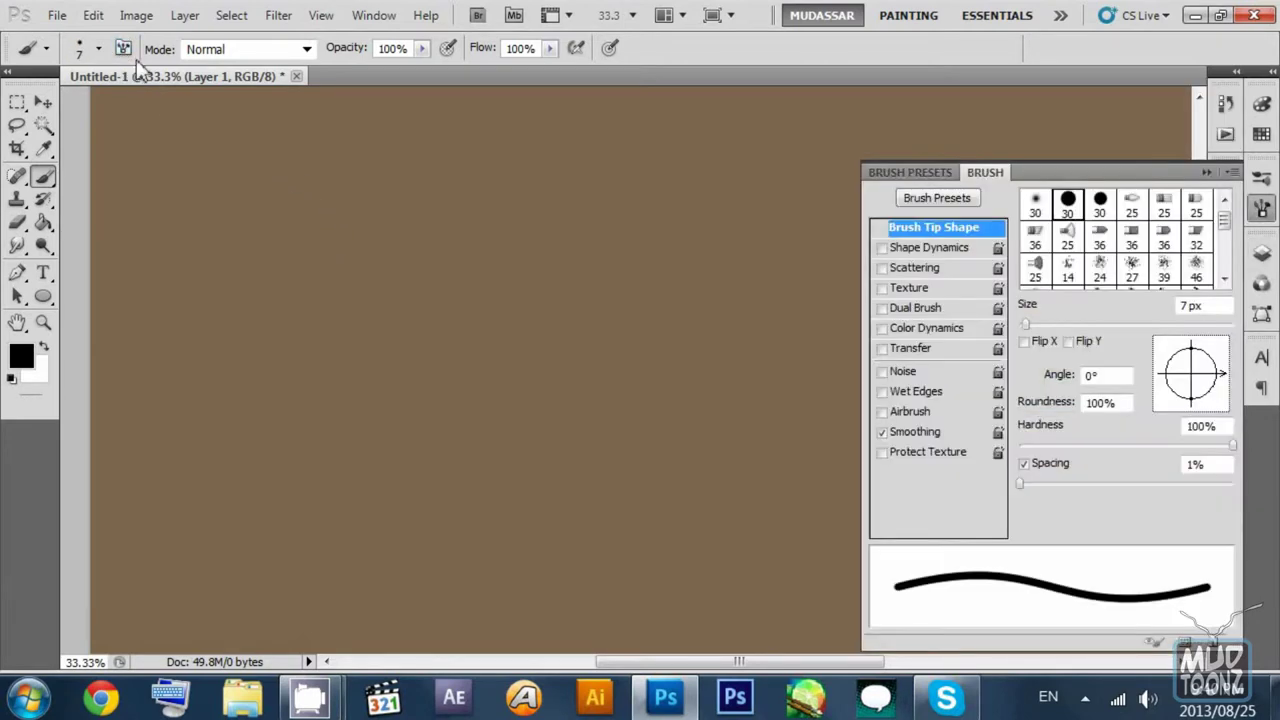
# Step: Toggle Shape Dynamics on and off to compare the stroke preview, leaving it off
pyautogui.click(882, 249)
pyautogui.click(883, 249)
pyautogui.click(883, 250)
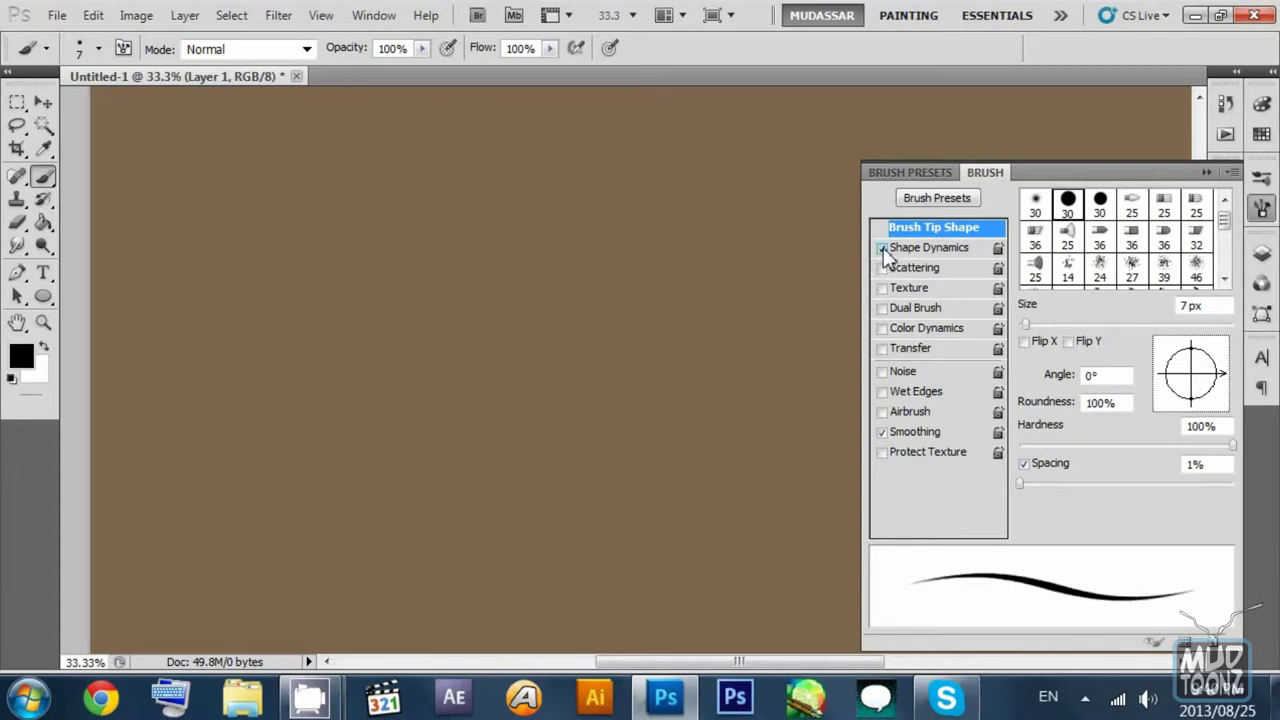
pyautogui.click(883, 250)
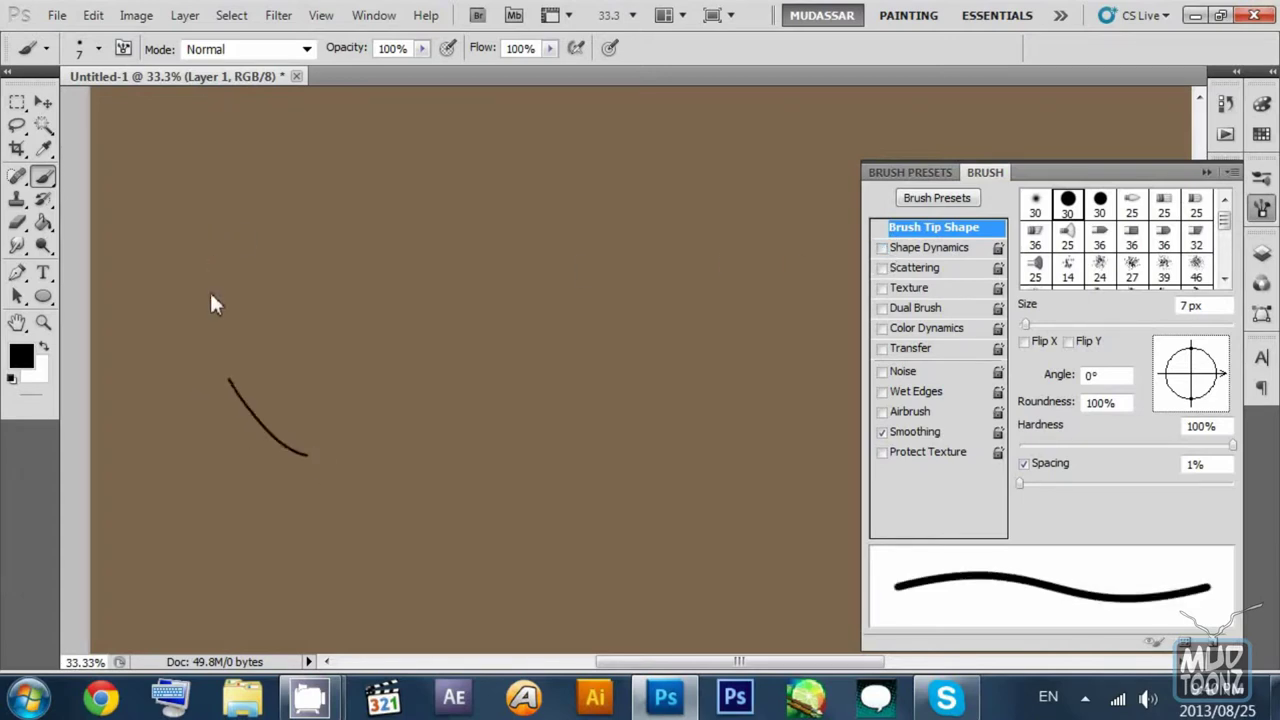
# Step: Draw a large freehand circle on Layer 1 with the 7 px brush and try undoing and redoing its last stroke
pyautogui.moveTo(211, 295)
pyautogui.mouseDown()
pyautogui.moveTo(373, 221)
pyautogui.moveTo(476, 375)
pyautogui.moveTo(296, 441)
pyautogui.mouseUp()
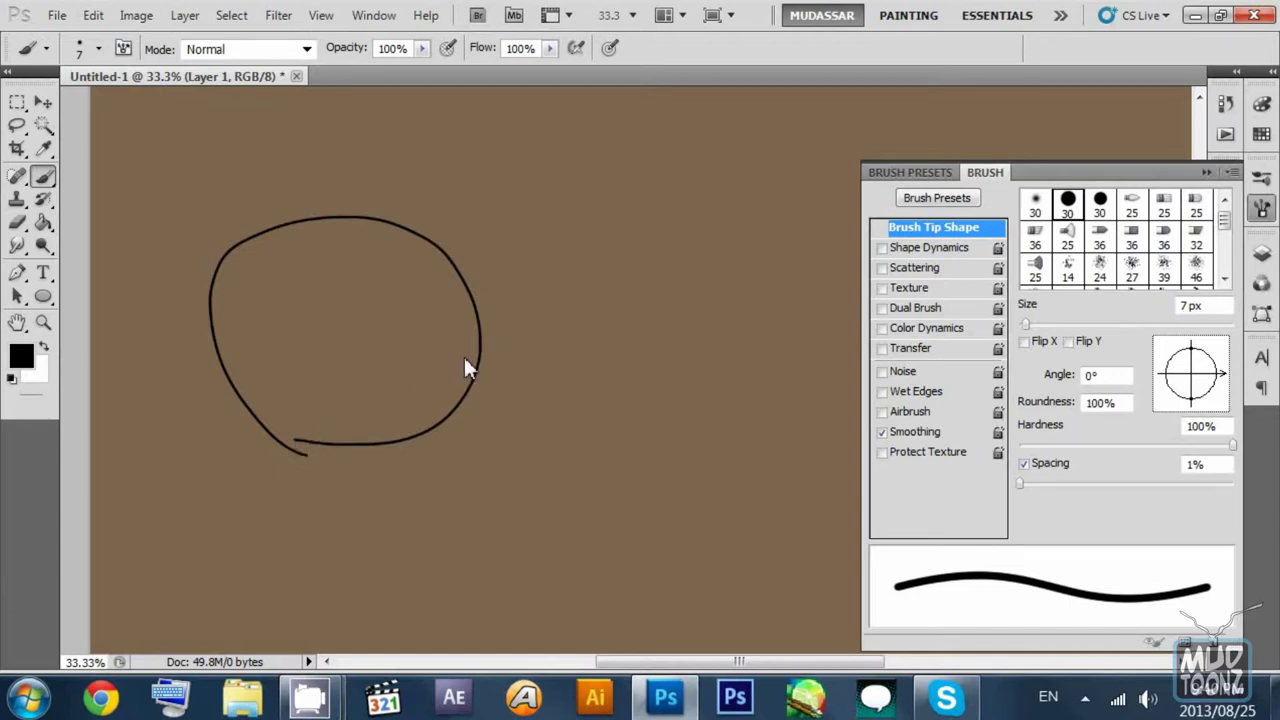
pyautogui.hotkey('ctrl', 'z')
pyautogui.hotkey('ctrl', 'z')
pyautogui.hotkey('ctrl', 'z')
# Step: Erase the whole circle with the 1100 px eraser and return to the Brush tool
pyautogui.click(17, 222)
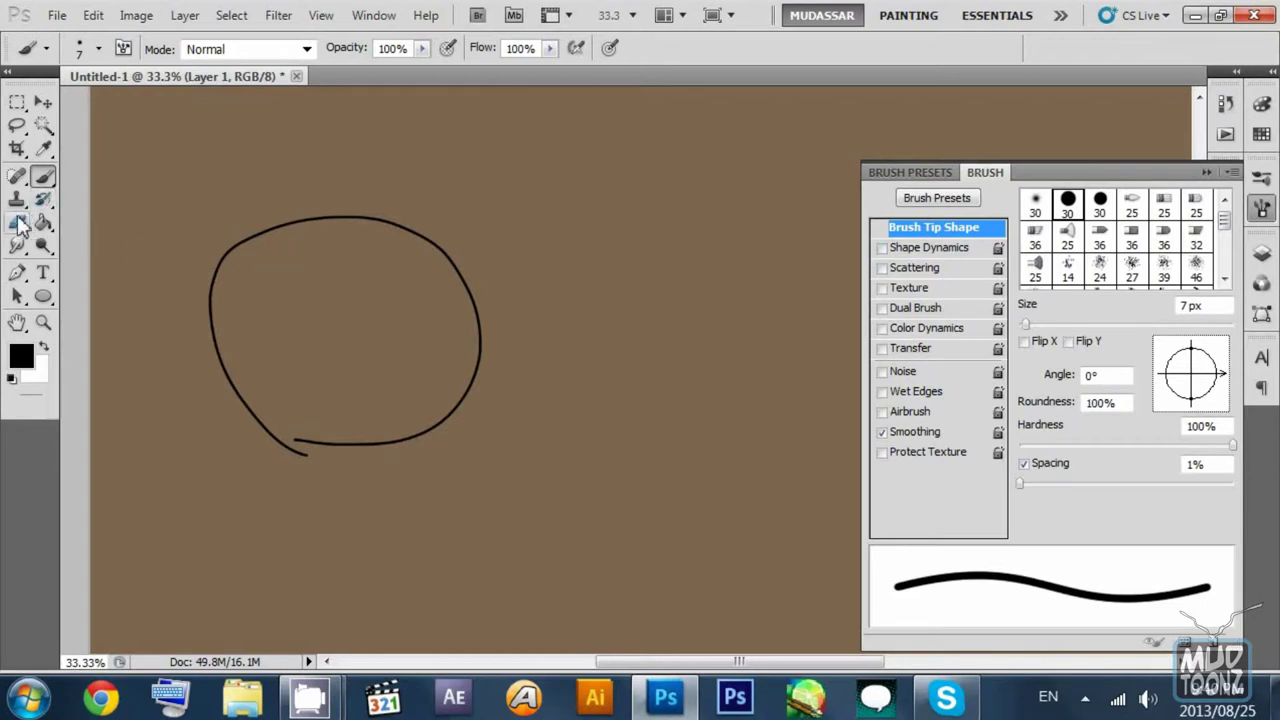
pyautogui.click(300, 330)
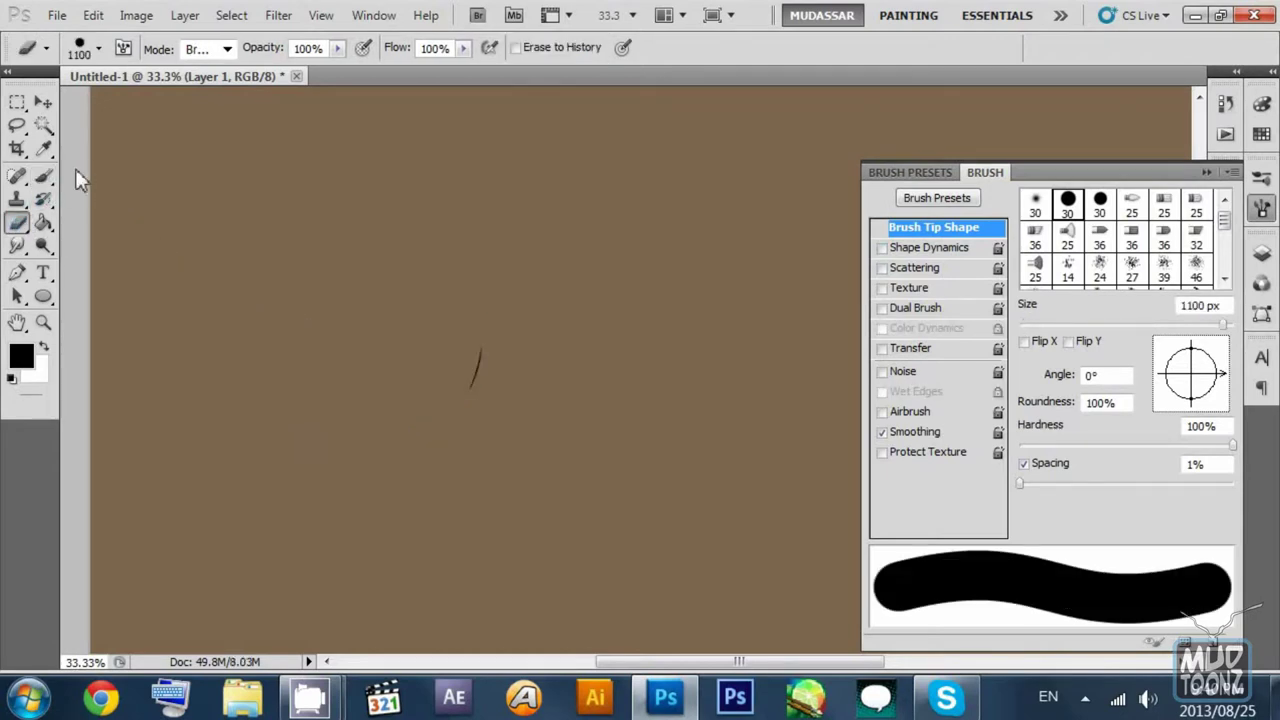
pyautogui.click(43, 175)
pyautogui.click(17, 222)
pyautogui.click(390, 330)
pyautogui.click(43, 175)
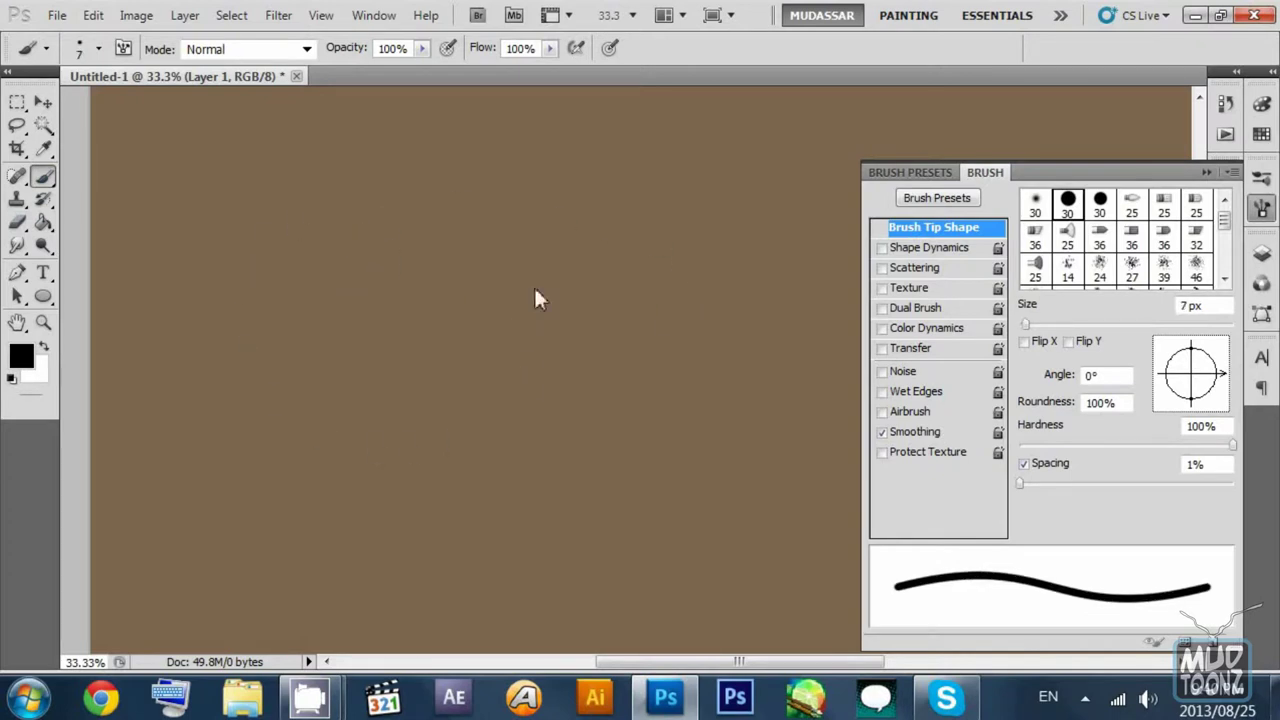
# Step: Try a wavy stroke at 7 px, undo it and draw a thicker one with the 25 px hard round brush
pyautogui.moveTo(248, 296)
pyautogui.mouseDown()
pyautogui.moveTo(282, 348)
pyautogui.moveTo(358, 342)
pyautogui.moveTo(405, 372)
pyautogui.moveTo(523, 333)
pyautogui.mouseUp()
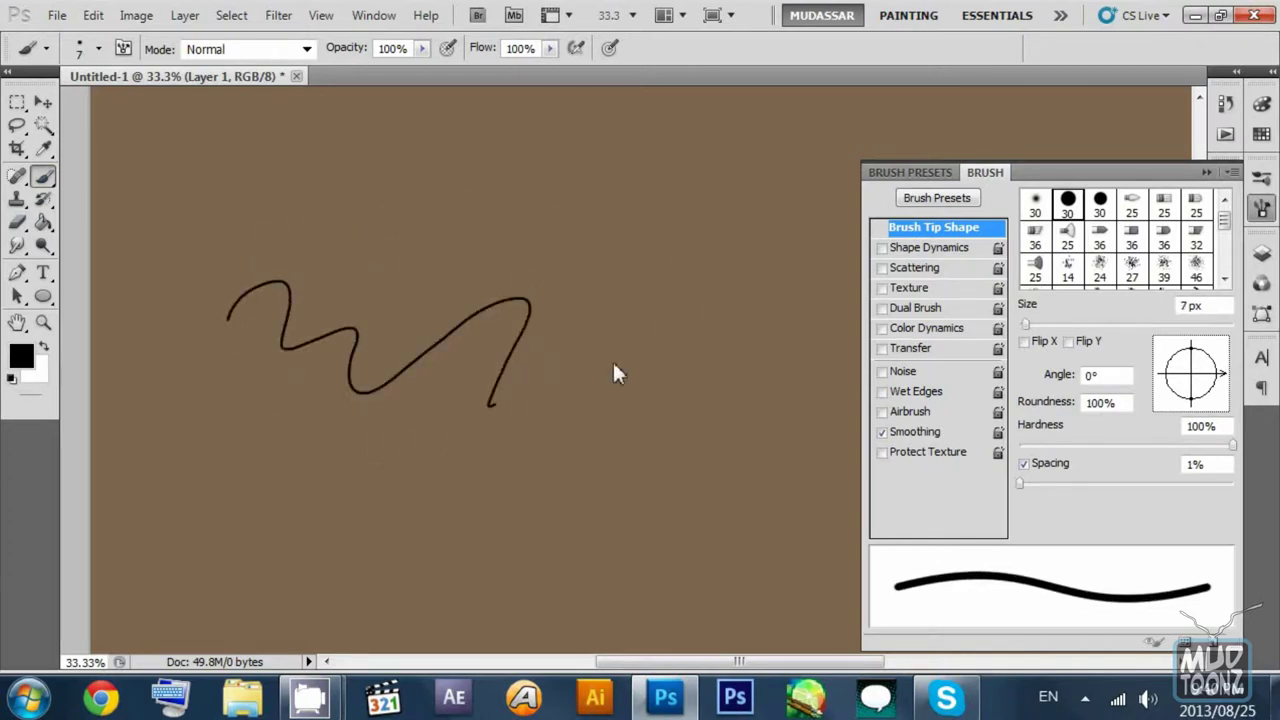
pyautogui.hotkey('ctrl', 'z')
pyautogui.press(']')
pyautogui.press(']')
pyautogui.press(']')
pyautogui.press(']')
pyautogui.press(']')
pyautogui.press(']')
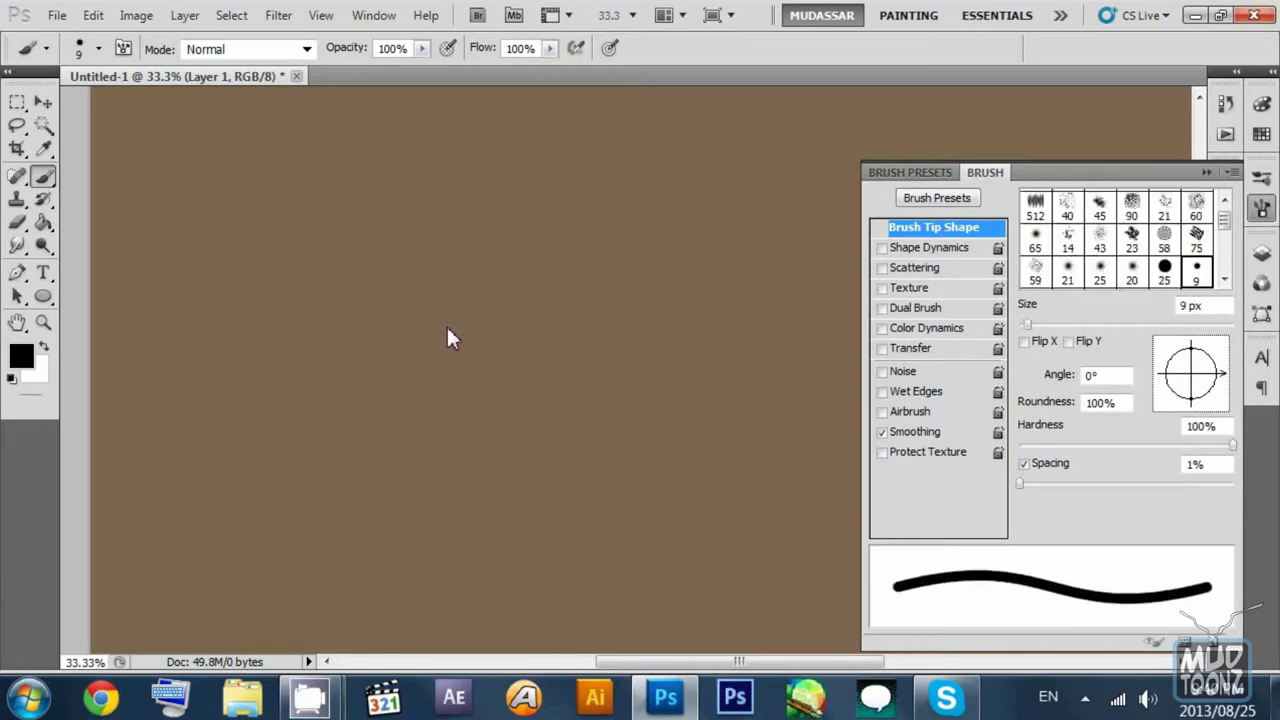
pyautogui.moveTo(197, 345)
pyautogui.mouseDown()
pyautogui.moveTo(289, 373)
pyautogui.moveTo(512, 358)
pyautogui.mouseUp()
# Step: Enable Shape Dynamics for the 25 px brush and test strokes of varying thickness below the uniform wavy stroke
pyautogui.click(881, 247)
pyautogui.scroll(-3, 330, 400)
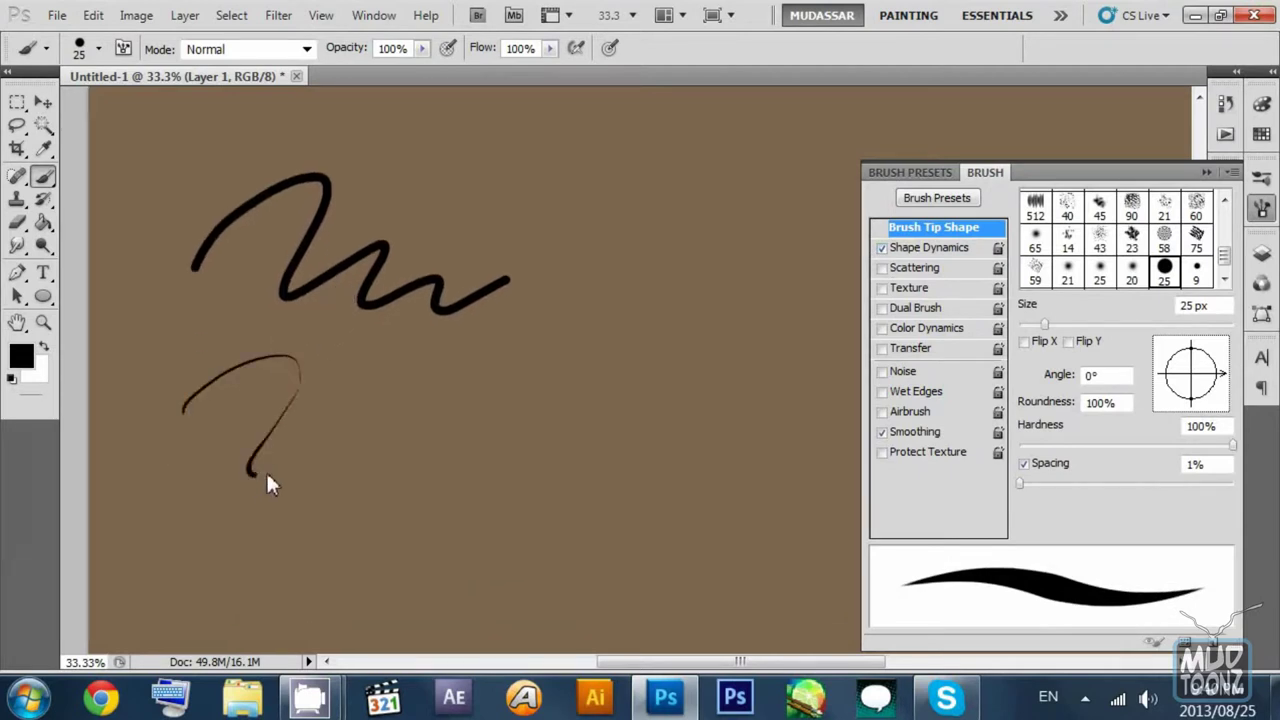
pyautogui.moveTo(343, 497); pyautogui.dragTo(520, 366)
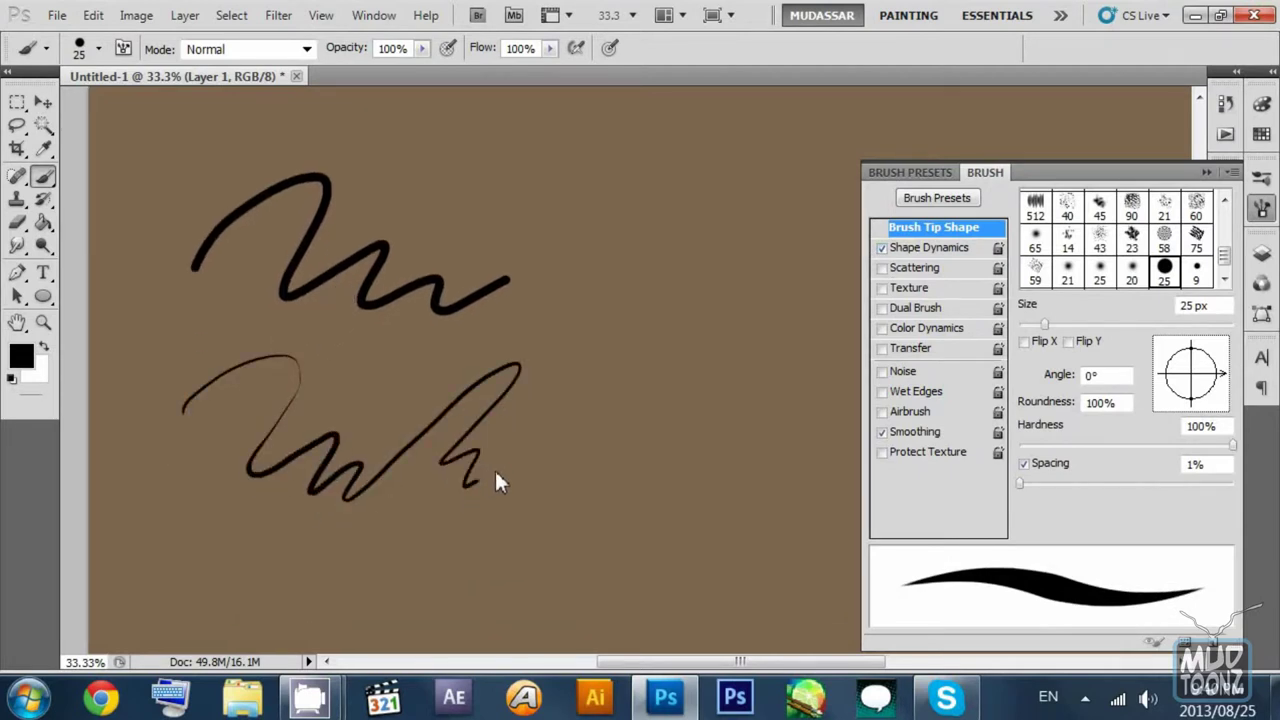
pyautogui.moveTo(496, 473); pyautogui.dragTo(805, 296)
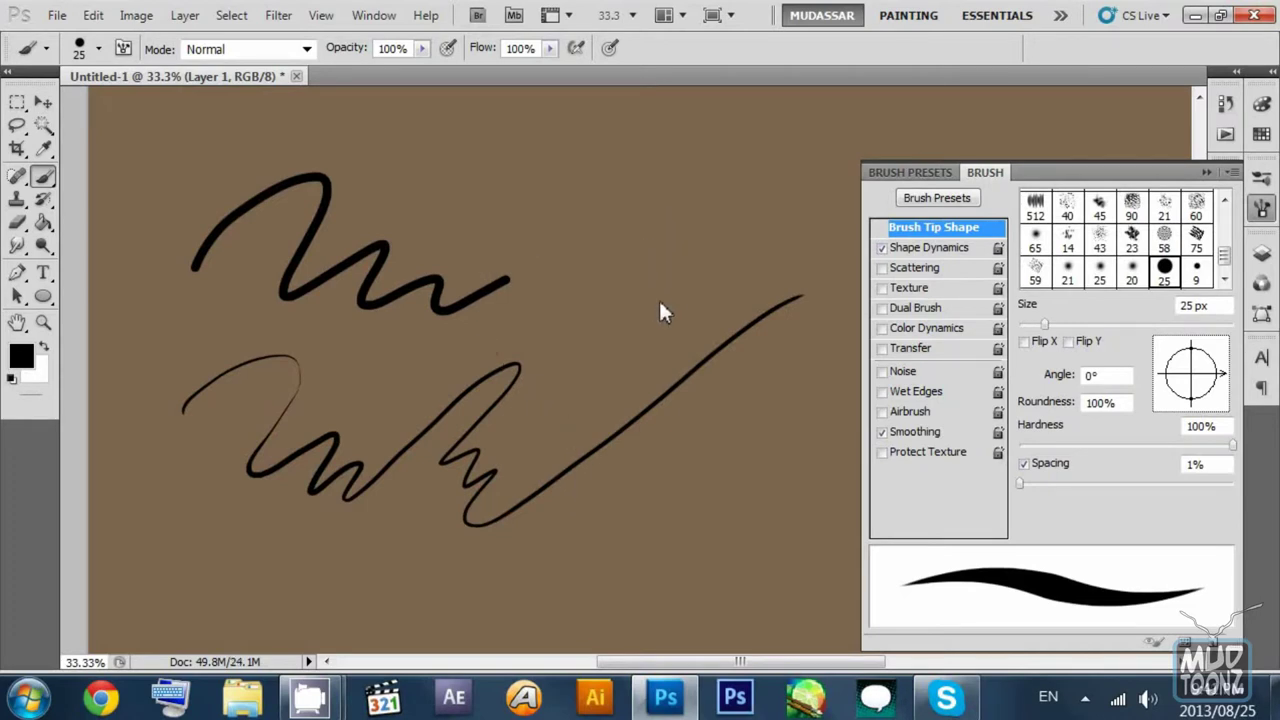
pyautogui.moveTo(660, 302)
pyautogui.mouseDown()
pyautogui.moveTo(558, 391)
pyautogui.moveTo(432, 389)
pyautogui.moveTo(287, 299)
pyautogui.moveTo(311, 419)
pyautogui.mouseUp()
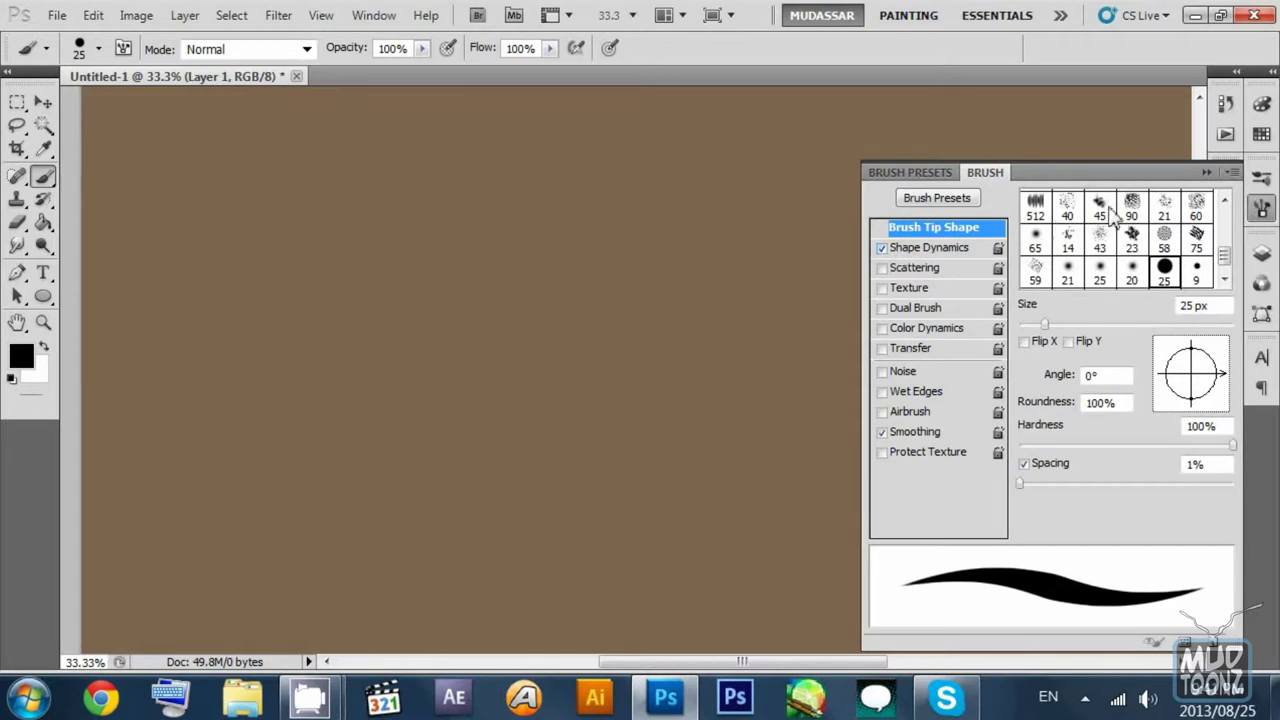
# Step: Collapse the brush settings and reduce the brush size to 7 px
pyautogui.click(1207, 172)
pyautogui.press('[')
pyautogui.press('[')
pyautogui.press('[')
pyautogui.press('[')
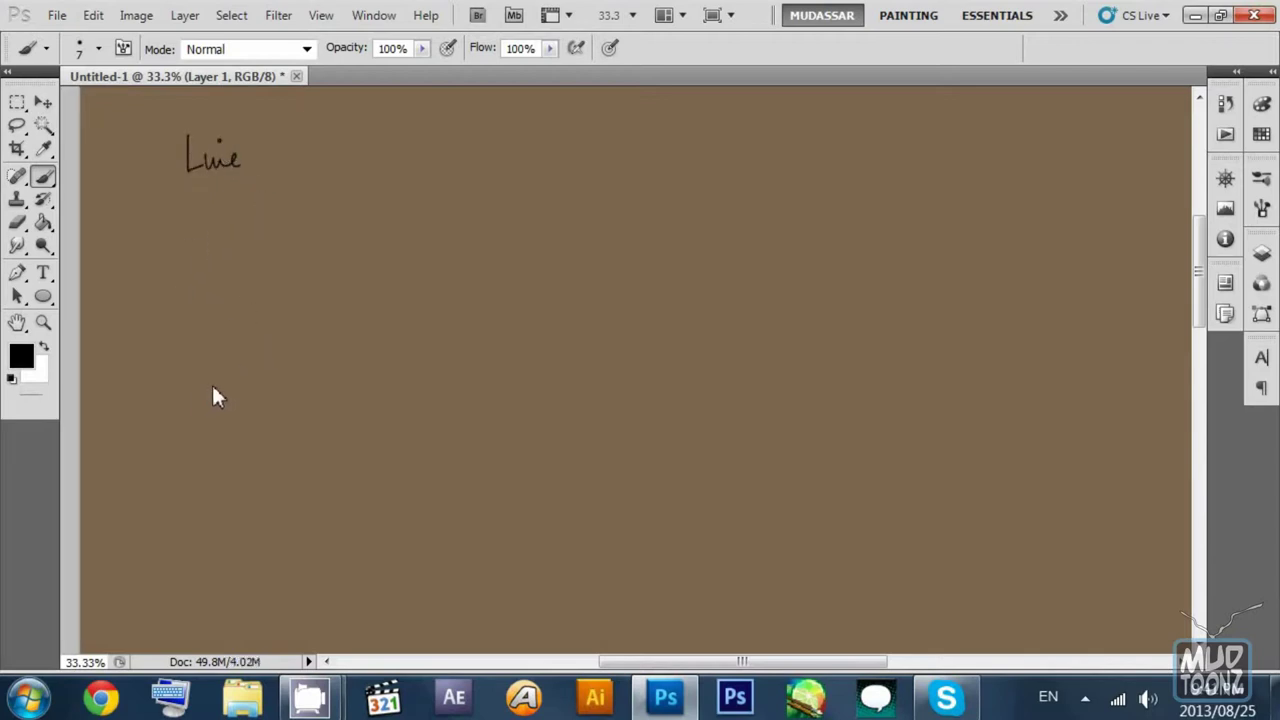
# Step: Draw a long, slanted straight line below the handwritten heading "Line"
pyautogui.moveTo(199, 390); pyautogui.dragTo(609, 251)
pyautogui.moveTo(408, 303); pyautogui.dragTo(383, 249)
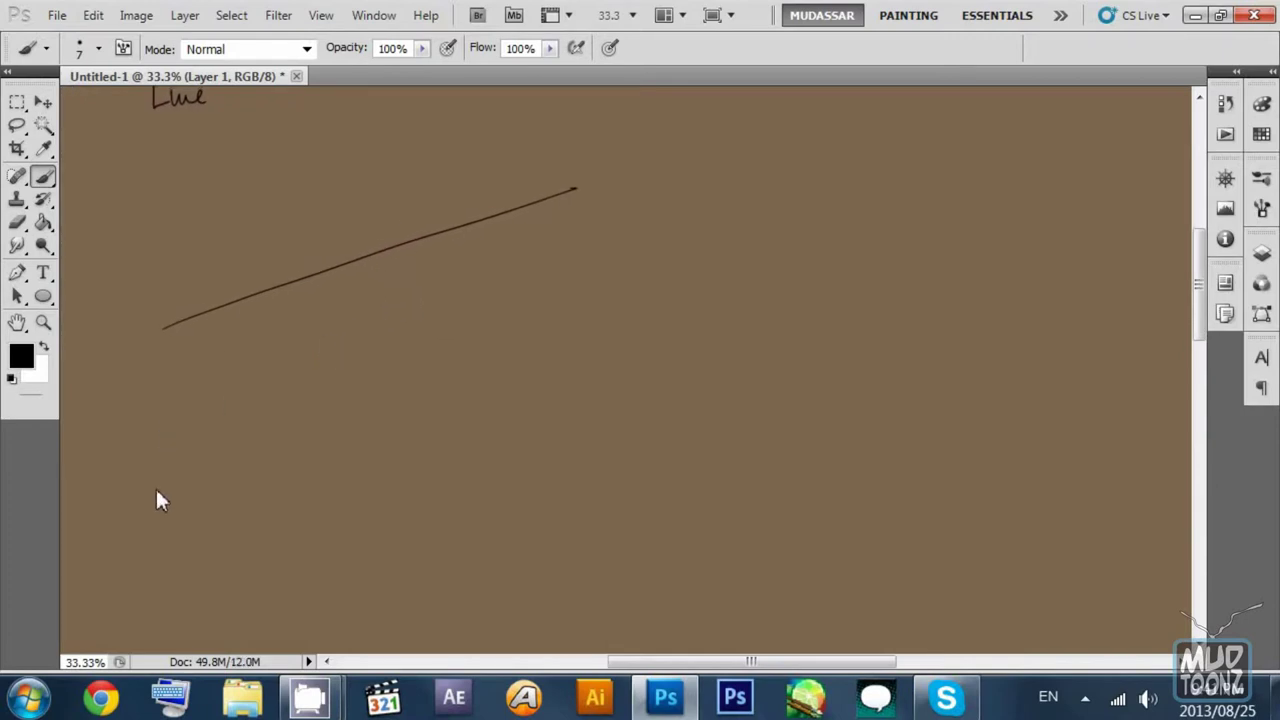
# Step: Write the heading "Arc" beside the line example and draw an arched curve and an S-shaped curve below it
pyautogui.moveTo(214, 413)
pyautogui.mouseDown()
pyautogui.moveTo(214, 367)
pyautogui.moveTo(196, 419)
pyautogui.mouseUp()
pyautogui.moveTo(630, 231); pyautogui.dragTo(591, 271)
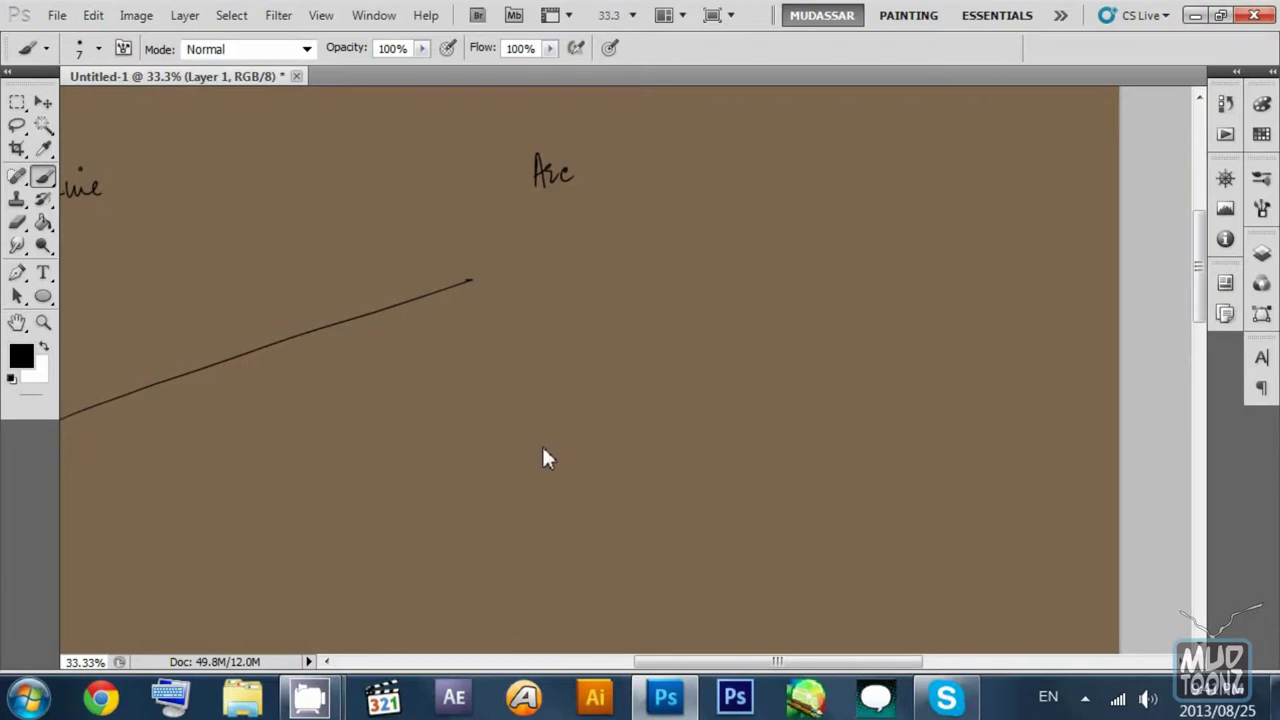
pyautogui.moveTo(513, 500)
pyautogui.mouseDown()
pyautogui.moveTo(549, 432)
pyautogui.moveTo(726, 303)
pyautogui.moveTo(858, 319)
pyautogui.moveTo(893, 360)
pyautogui.mouseUp()
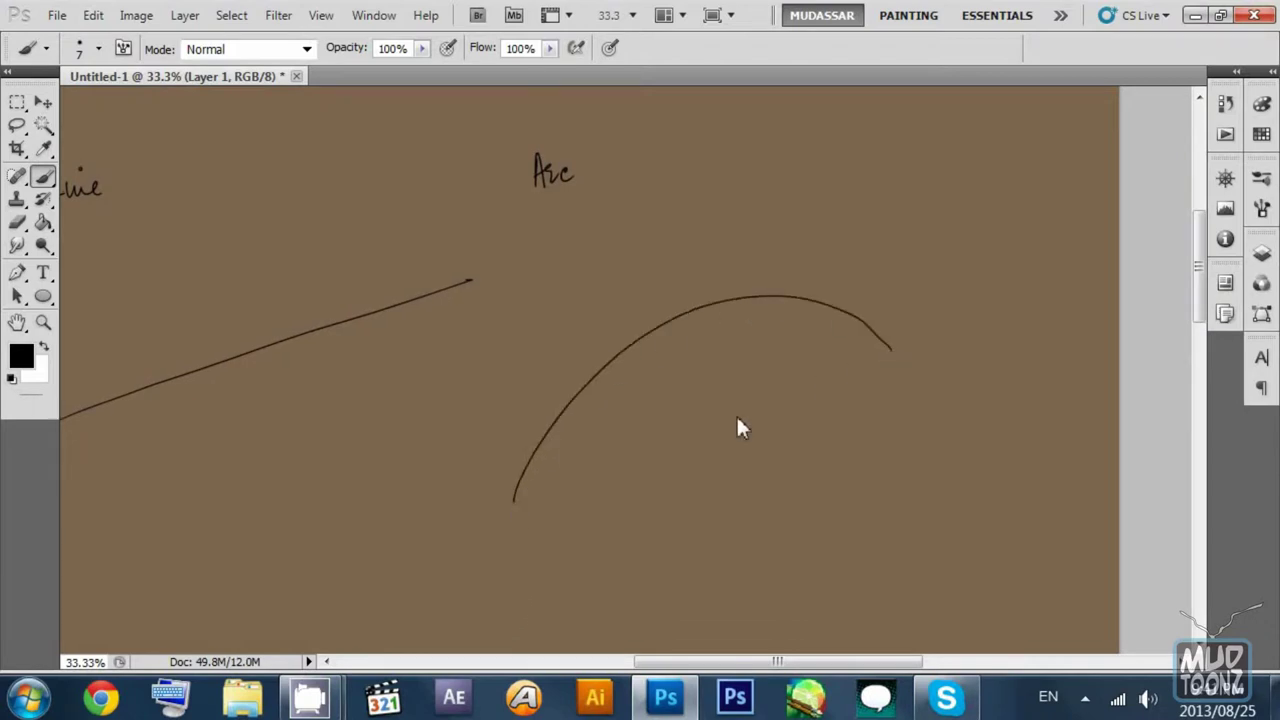
pyautogui.moveTo(565, 477)
pyautogui.mouseDown()
pyautogui.moveTo(661, 416)
pyautogui.moveTo(978, 385)
pyautogui.mouseUp()
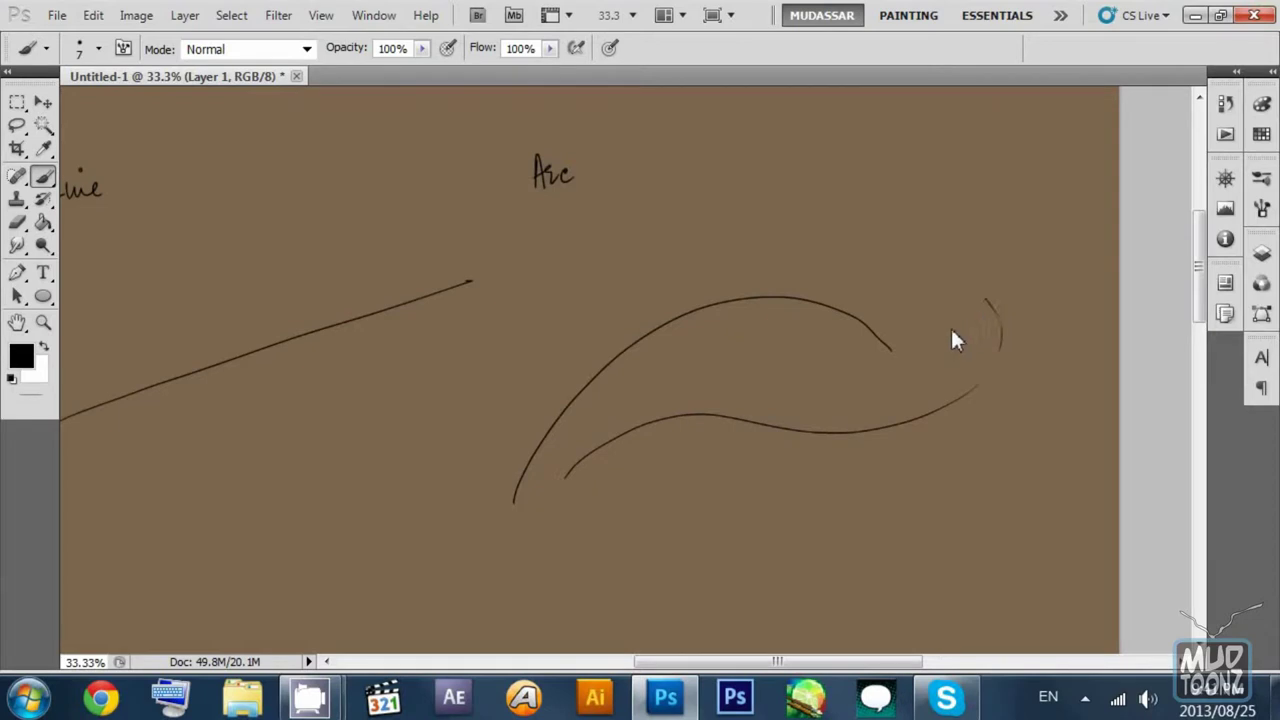
# Step: Mark three widely spaced guide dots in a triangle below the arc examples
pyautogui.moveTo(768, 350); pyautogui.dragTo(750, 278)
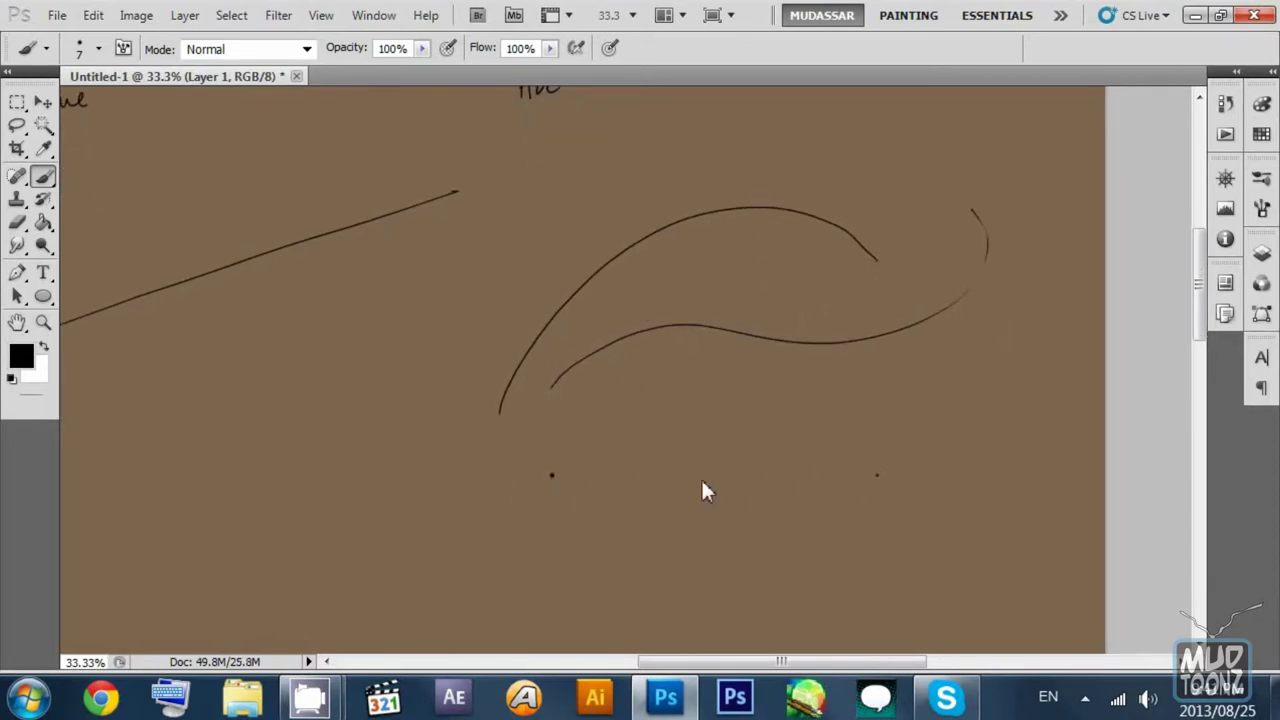
pyautogui.moveTo(948, 503); pyautogui.dragTo(929, 331)
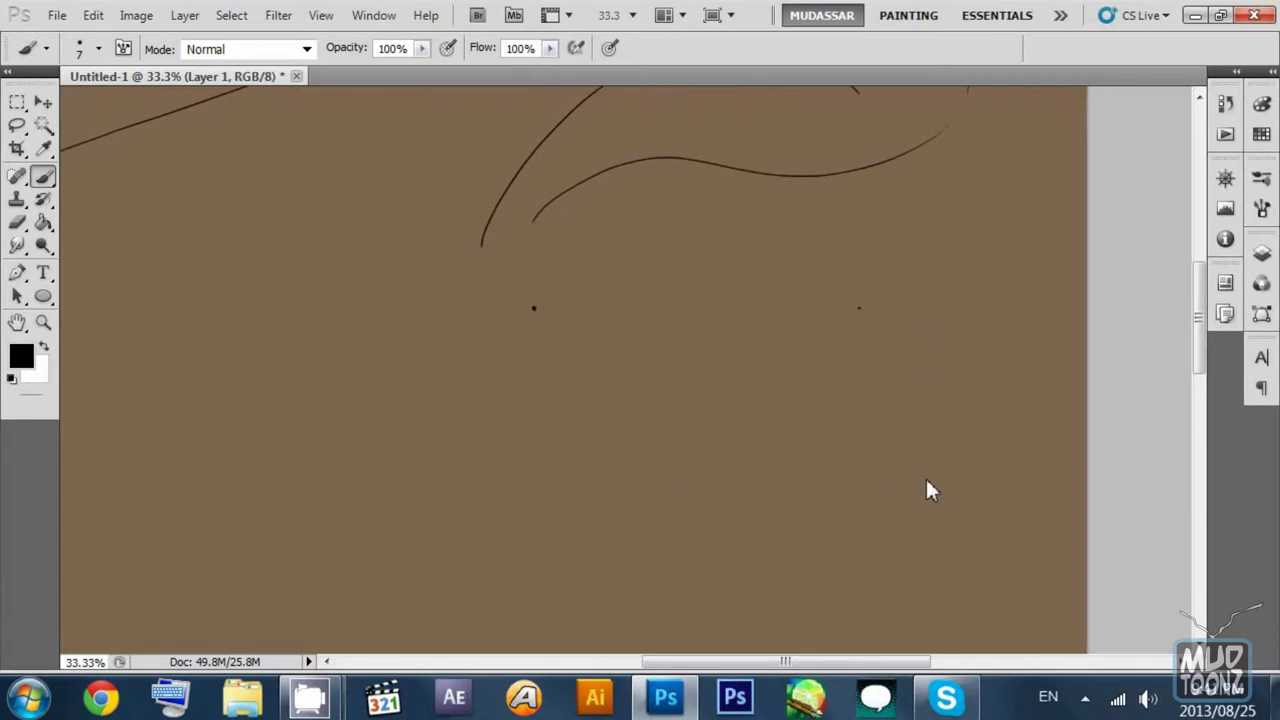
pyautogui.click(663, 474)
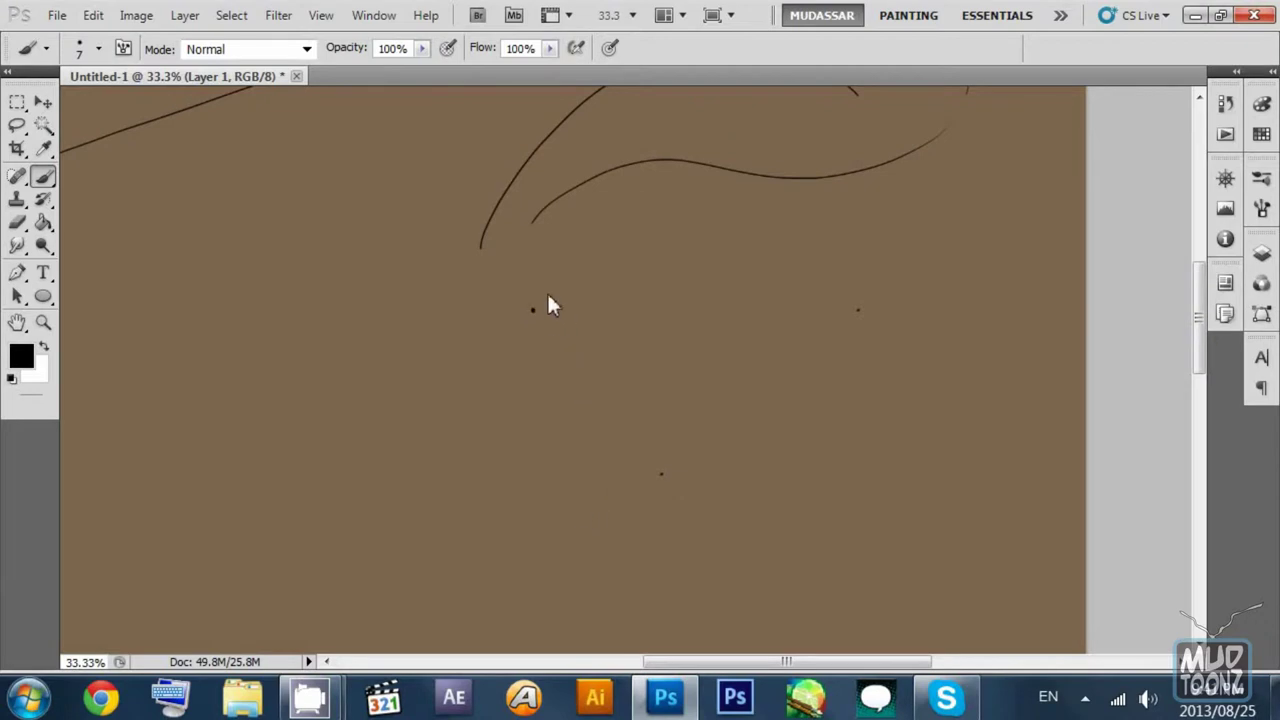
# Step: Draw a wide curve from the first guide dot around the second towards the third, and retrace it once
pyautogui.moveTo(532, 310); pyautogui.dragTo(719, 268)
pyautogui.moveTo(826, 292); pyautogui.dragTo(859, 326)
pyautogui.moveTo(783, 406)
pyautogui.mouseDown()
pyautogui.moveTo(580, 481)
pyautogui.moveTo(461, 498)
pyautogui.mouseUp()
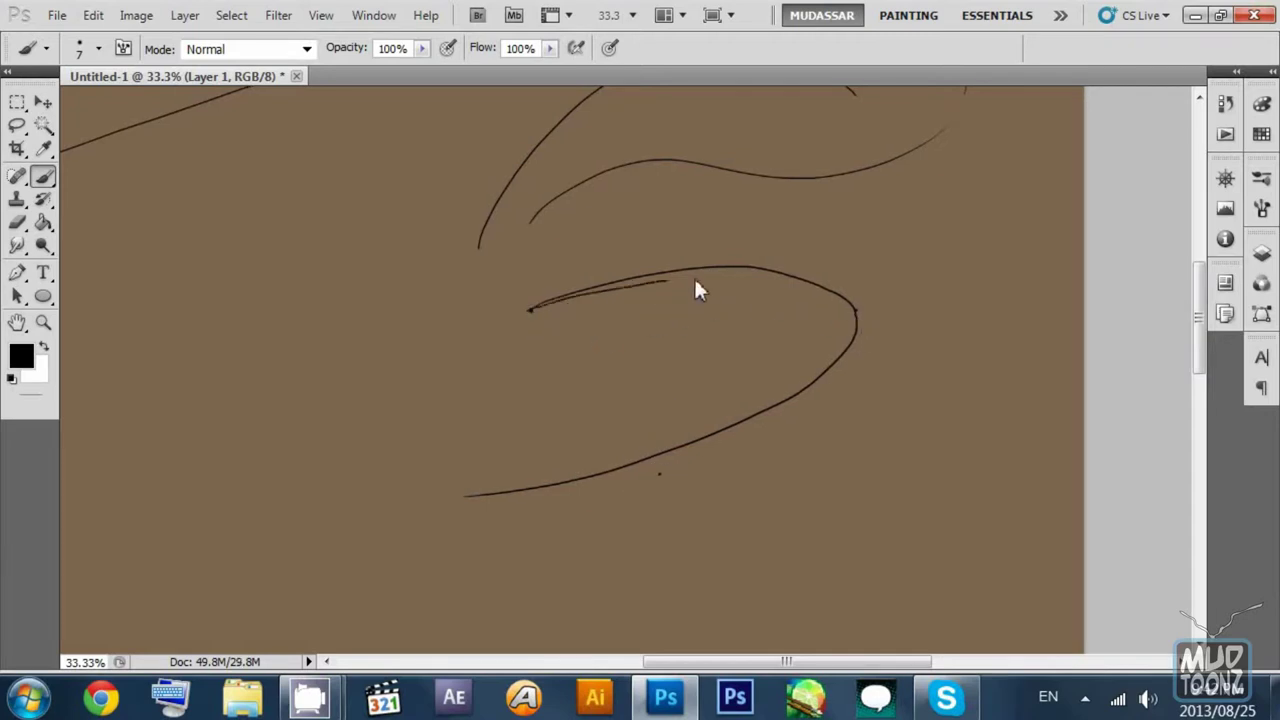
pyautogui.moveTo(697, 290); pyautogui.dragTo(840, 305)
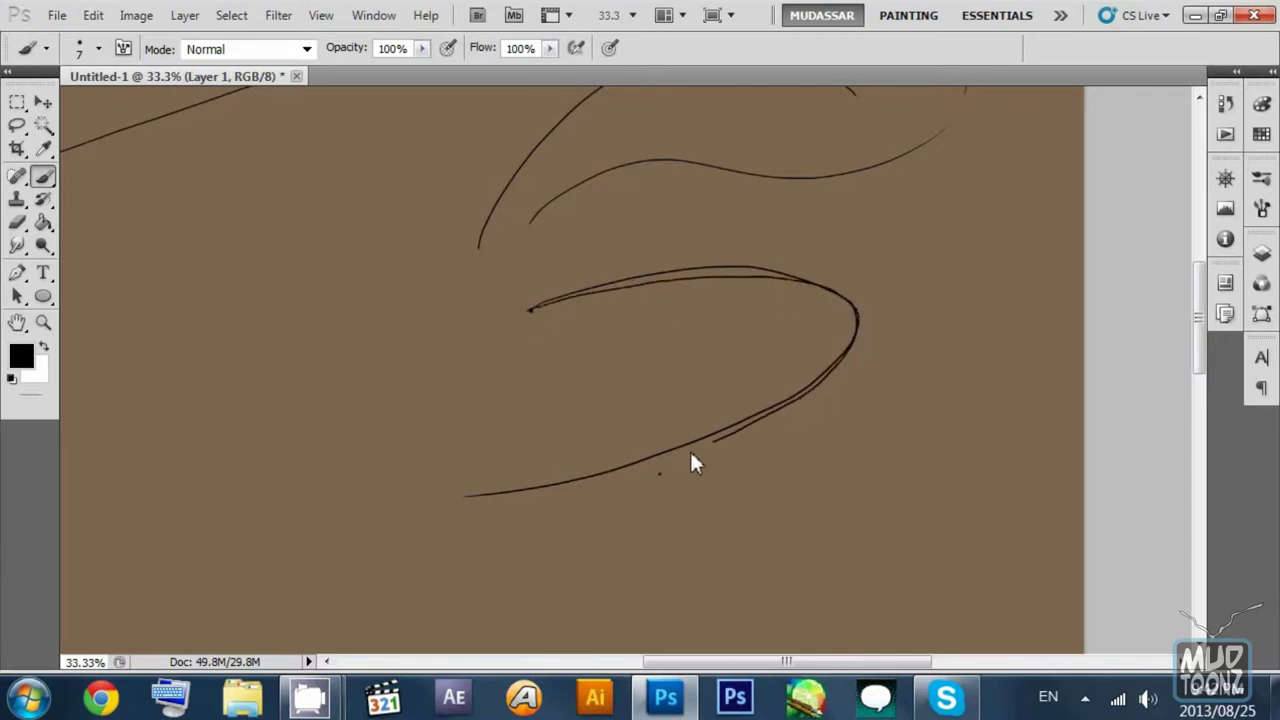
pyautogui.moveTo(691, 453); pyautogui.dragTo(541, 510)
# Step: Draw a smaller curve through three dots beside the wide one, marking it with a tick and the wide one with "??"
pyautogui.moveTo(808, 342); pyautogui.dragTo(781, 216)
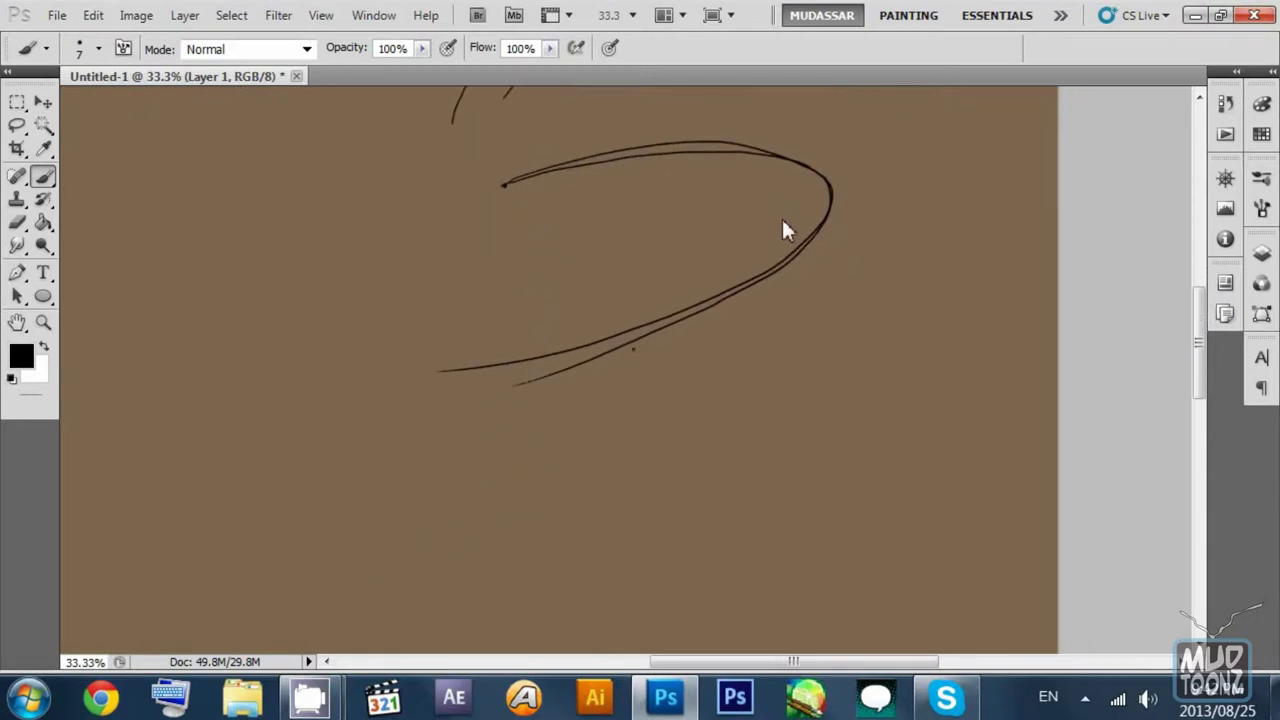
pyautogui.hscroll(-5, 621, 258)
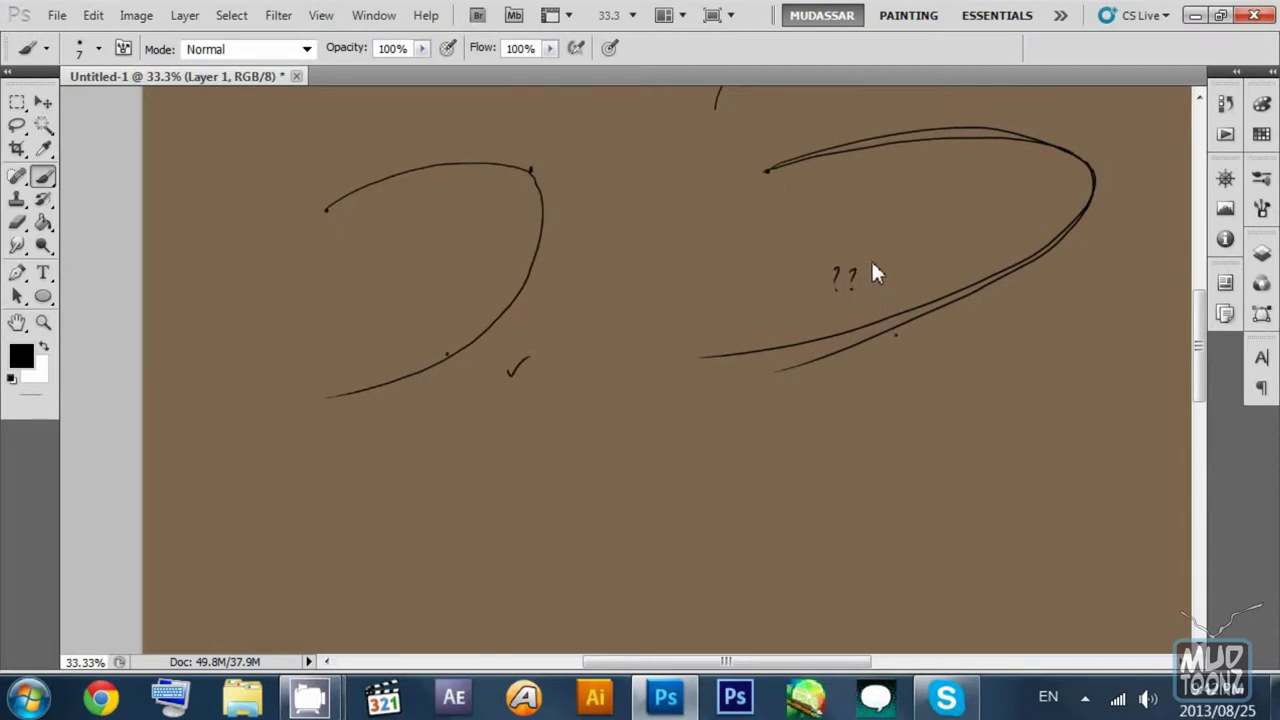
# Step: Write the heading "Square" in the empty area below the ticked curve
pyautogui.moveTo(609, 212); pyautogui.dragTo(589, 342)
pyautogui.moveTo(506, 300); pyautogui.dragTo(492, 228)
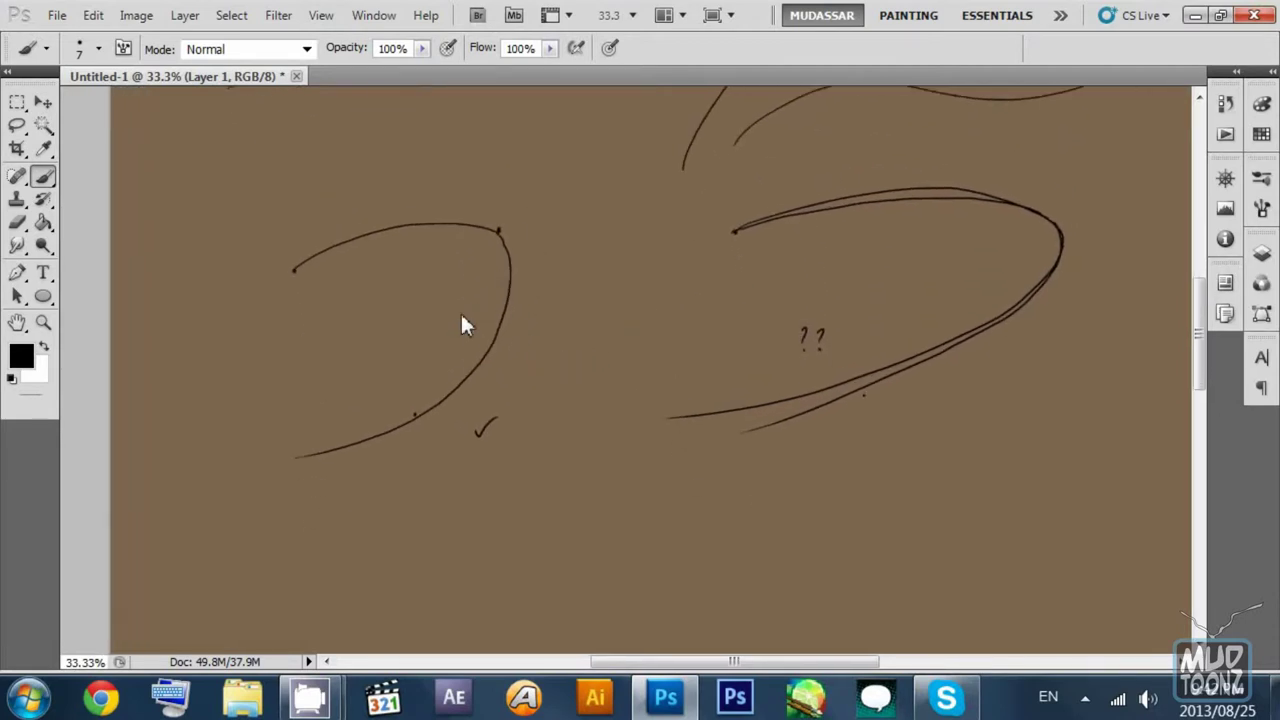
pyautogui.scroll(-5, 313, 333)
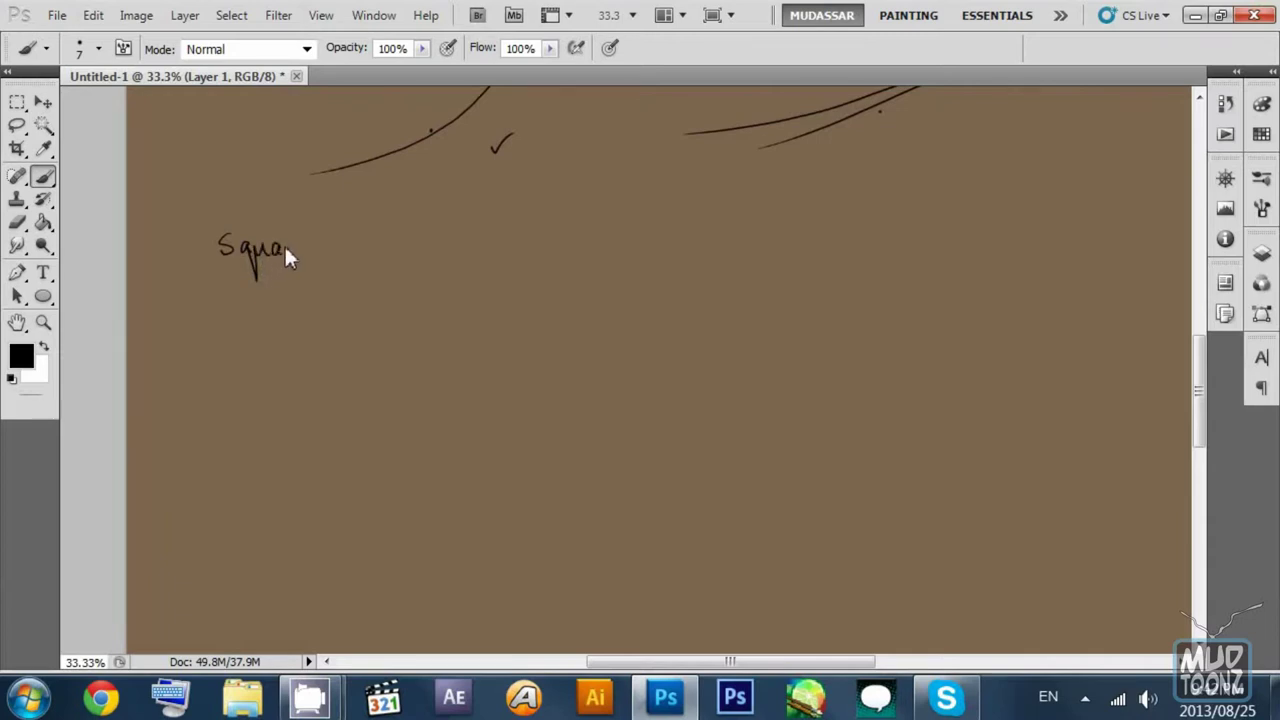
pyautogui.scroll(-1, 359, 278)
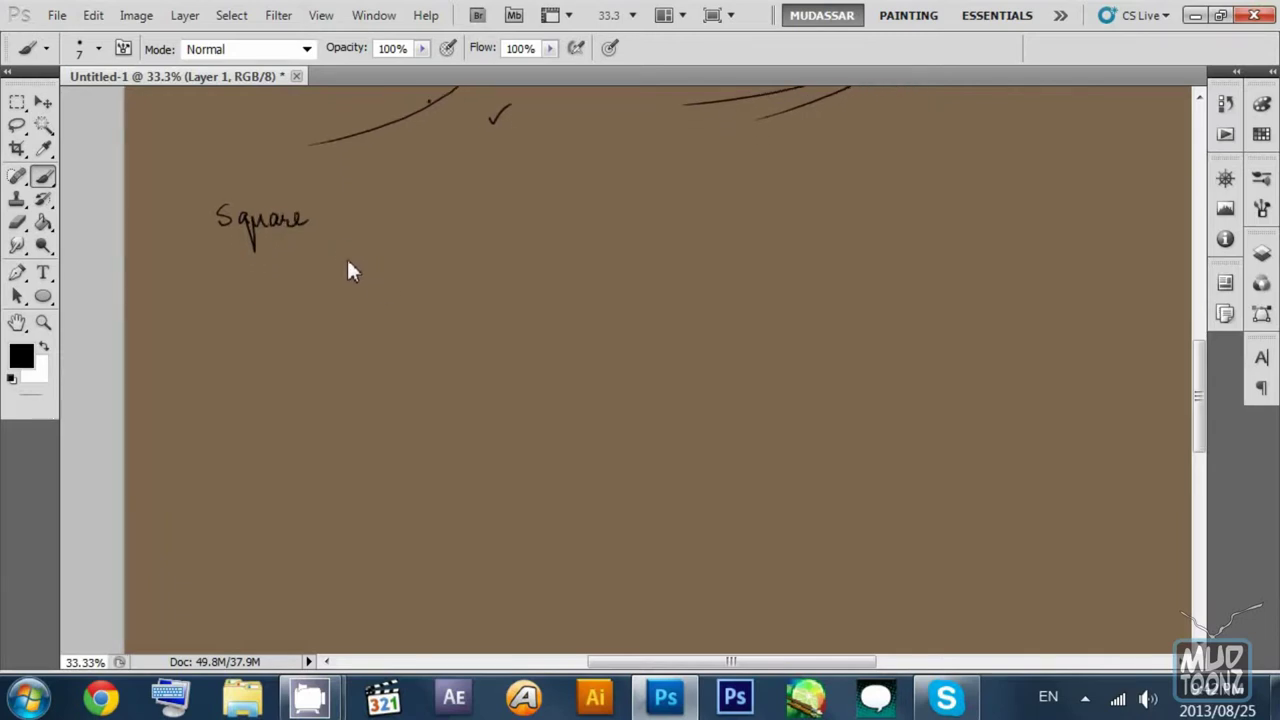
# Step: Draw the top and left edges of a square below its heading, undoing and redrawing unsatisfactory strokes
pyautogui.moveTo(316, 260); pyautogui.dragTo(482, 251)
pyautogui.hotkey('ctrl', 'z')
pyautogui.moveTo(323, 376); pyautogui.dragTo(328, 420)
pyautogui.hotkey('ctrl', 'z')
pyautogui.moveTo(316, 261); pyautogui.dragTo(317, 406)
pyautogui.hotkey('ctrl', 'z')
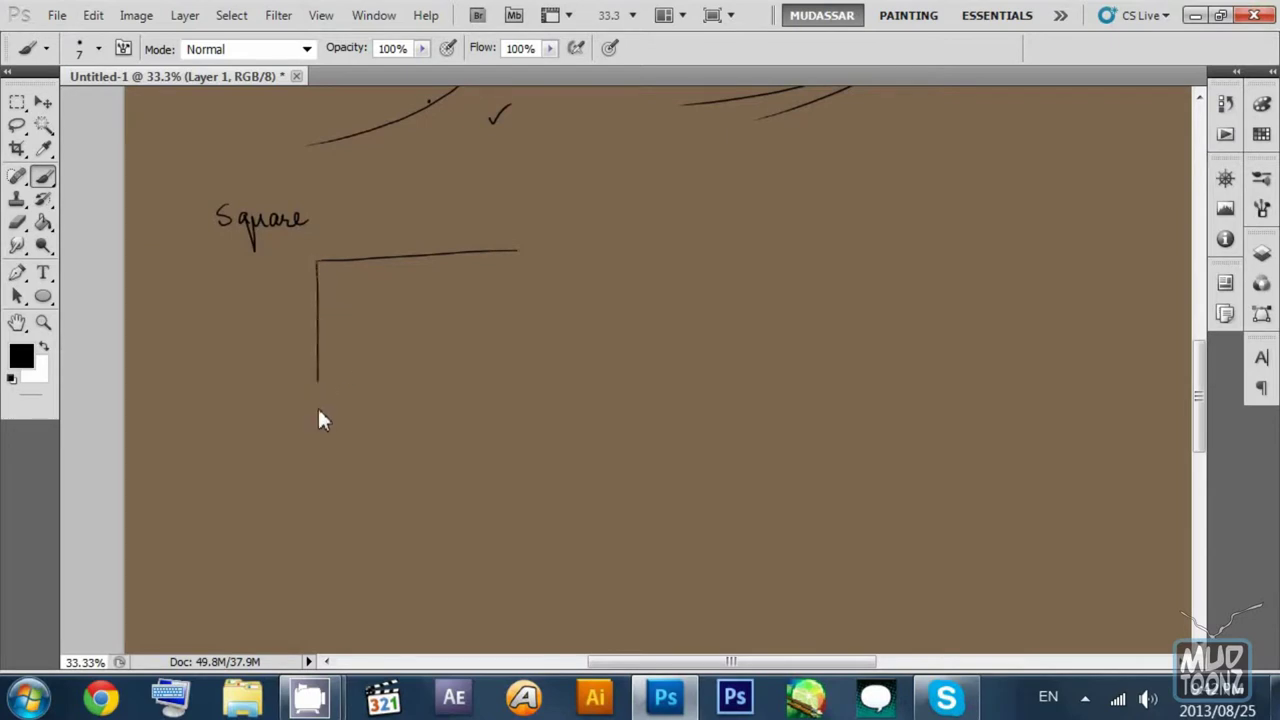
pyautogui.hotkey('ctrl', 'z')
pyautogui.moveTo(319, 264); pyautogui.dragTo(319, 418)
# Step: Draw the square's right edge down from the top corner, undoing and repeating the stroke until it is straight
pyautogui.moveTo(520, 257); pyautogui.dragTo(514, 390)
pyautogui.hotkey('ctrl', 'z')
pyautogui.moveTo(516, 256); pyautogui.dragTo(507, 446)
pyautogui.hotkey('ctrl', 'z')
pyautogui.moveTo(519, 262); pyautogui.dragTo(516, 430)
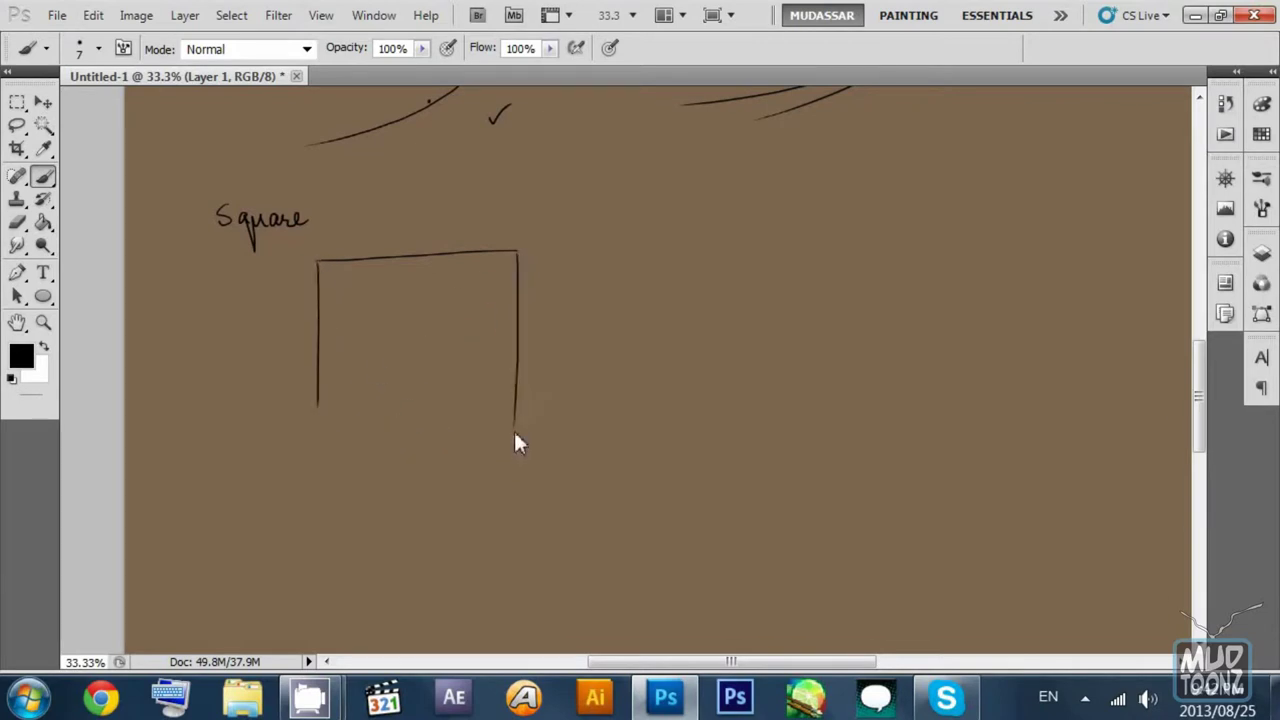
# Step: Redraw the square's right edge and close the shape with a straight bottom edge, undoing and repeating unsatisfactory strokes
pyautogui.hotkey('ctrl', 'z')
pyautogui.moveTo(517, 258); pyautogui.dragTo(517, 414)
pyautogui.hotkey('ctrl', 'z')
pyautogui.moveTo(392, 423); pyautogui.dragTo(520, 416)
pyautogui.hotkey('ctrl', 'z')
pyautogui.moveTo(320, 434); pyautogui.dragTo(515, 430)
pyautogui.hotkey('ctrl', 'z')
pyautogui.moveTo(318, 433); pyautogui.dragTo(546, 430)
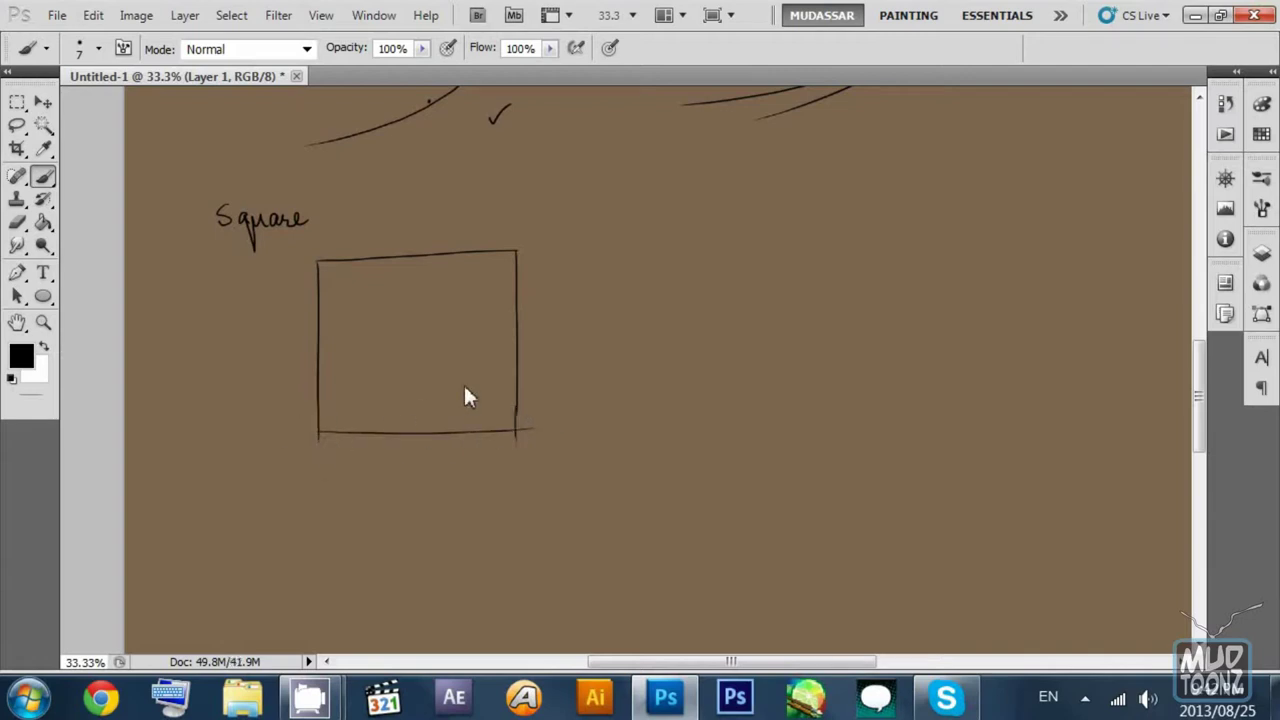
# Step: Remove the overshooting line ends at the square's lower corners and redraw its top edge straighter
pyautogui.moveTo(544, 372); pyautogui.dragTo(541, 369)
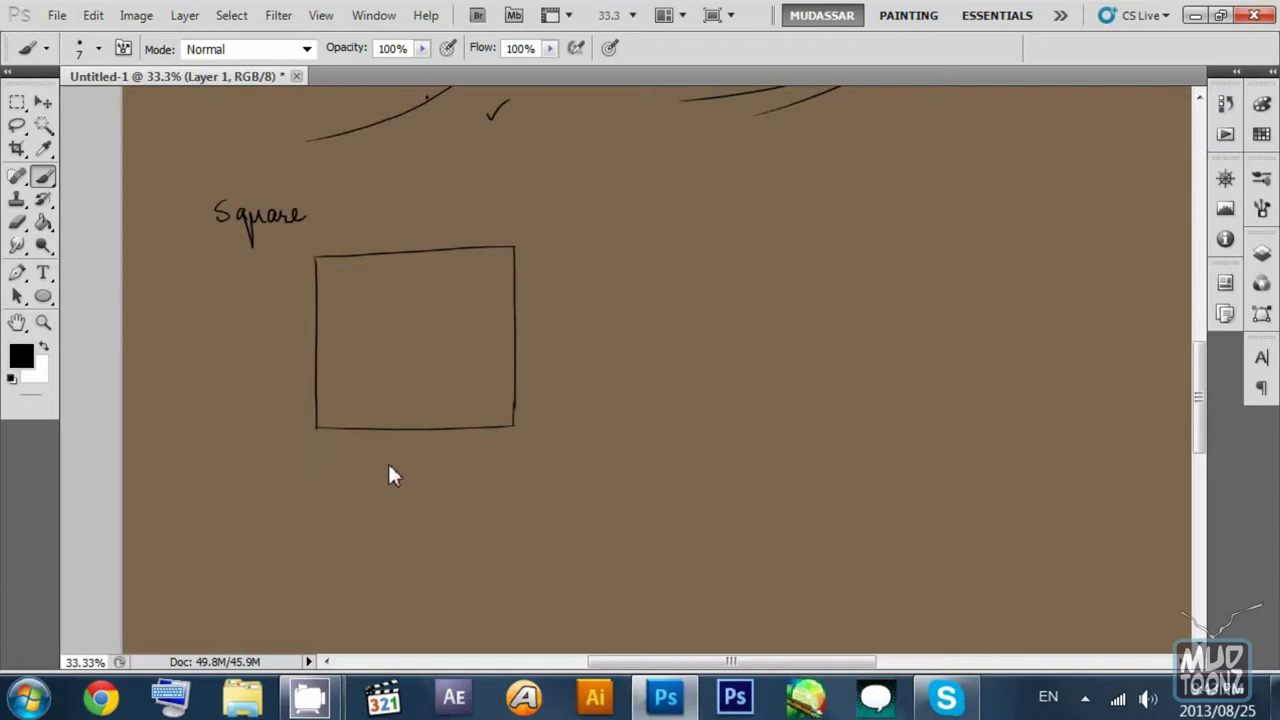
pyautogui.moveTo(520, 412); pyautogui.dragTo(562, 376)
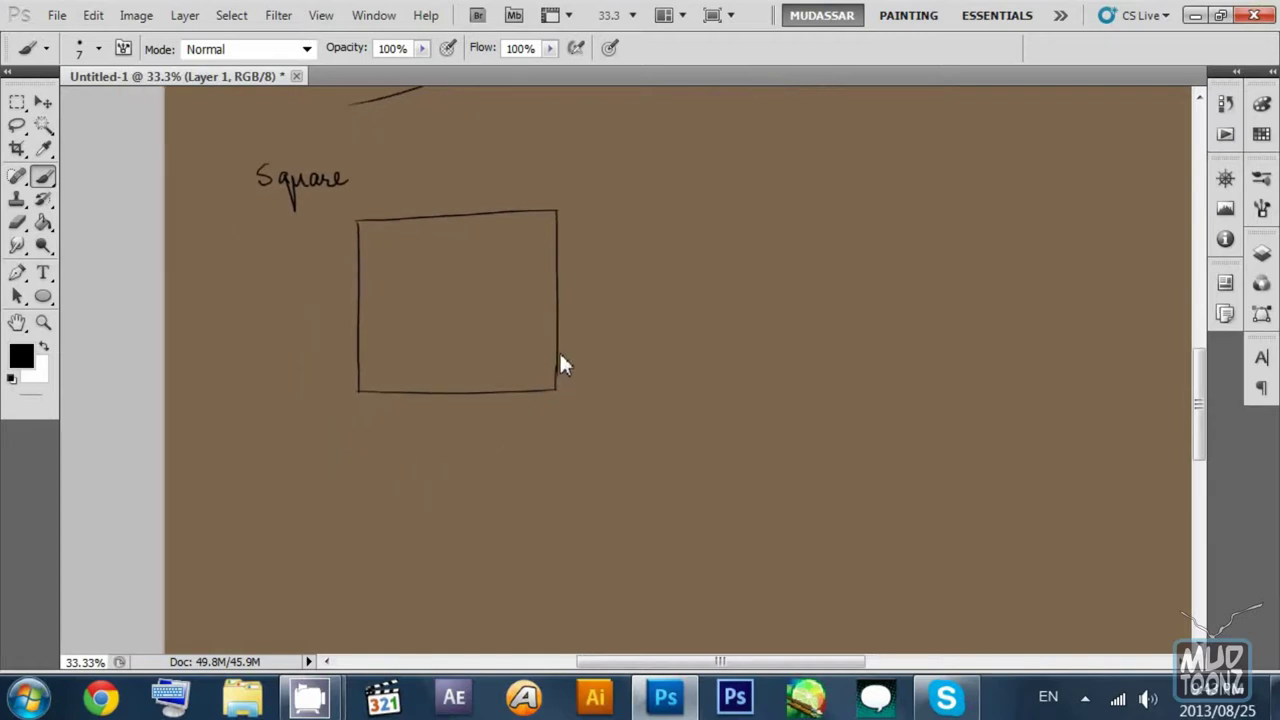
pyautogui.moveTo(357, 218); pyautogui.dragTo(556, 214)
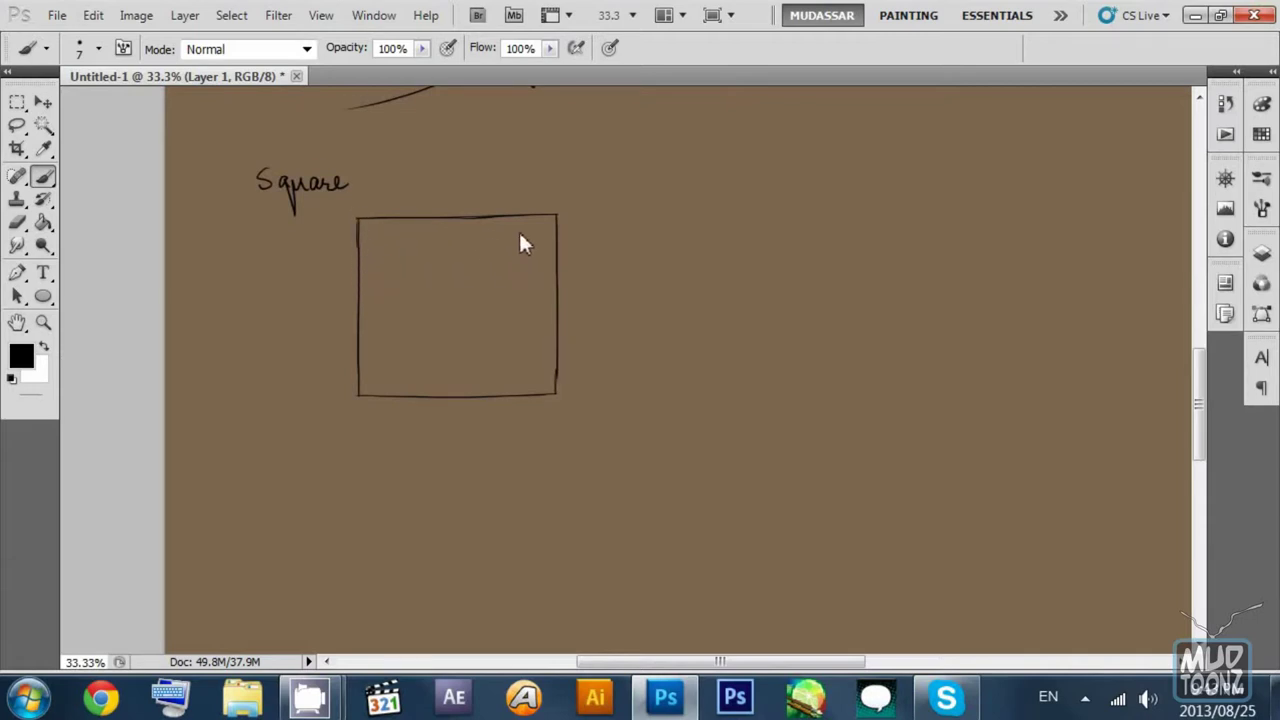
# Step: Write the heading "Triangle" level with the "Square" heading, in the empty area beside the square
pyautogui.moveTo(741, 222); pyautogui.dragTo(643, 275)
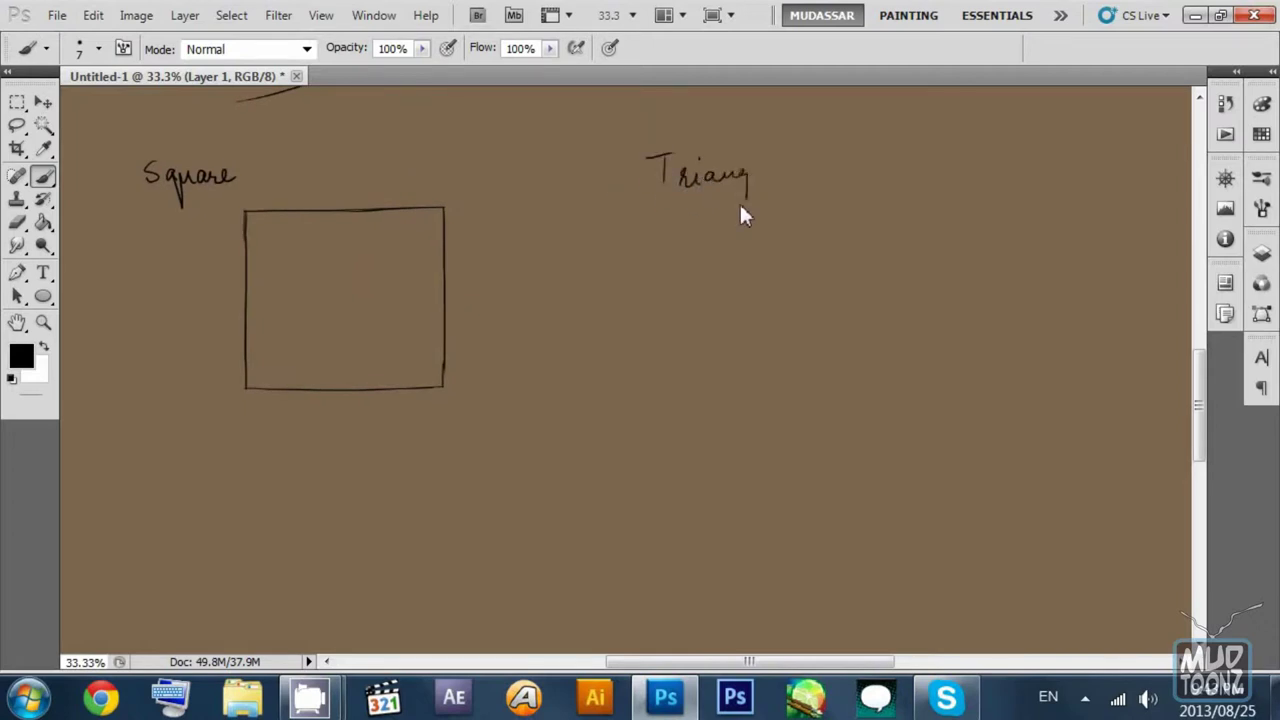
pyautogui.scroll(-1, 760, 230)
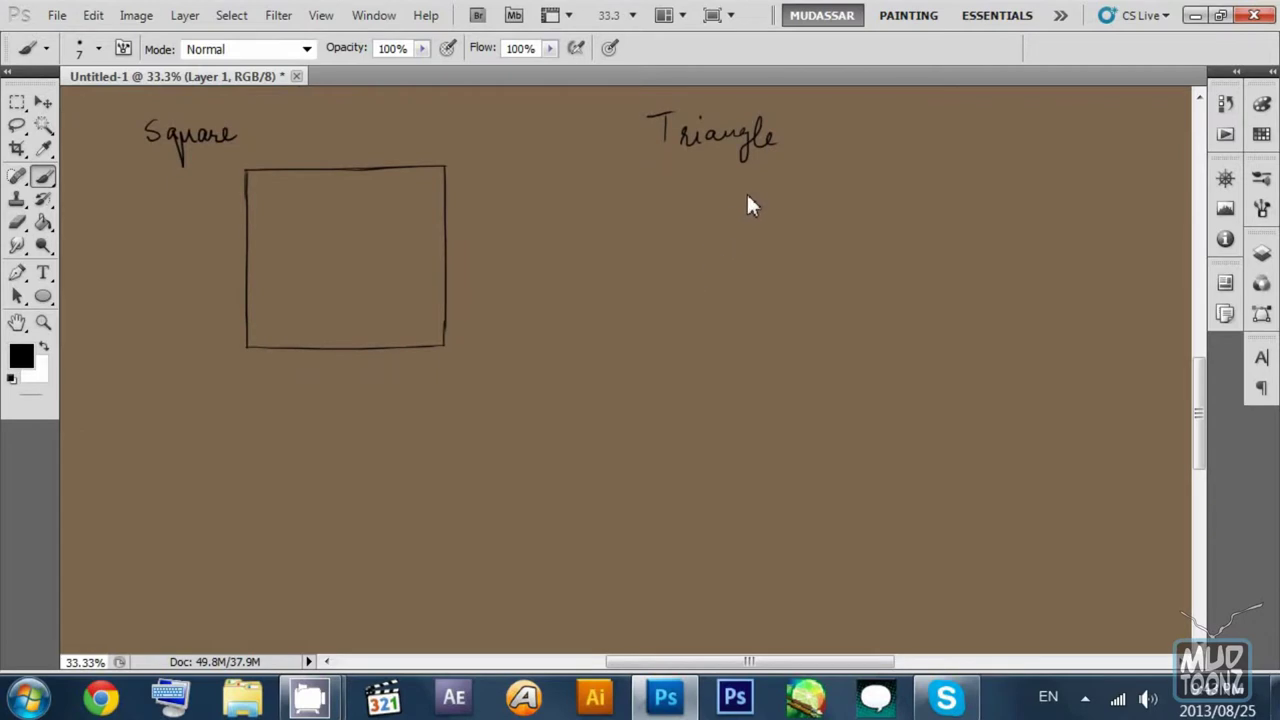
# Step: Try to draw the triangle's two slanted sides freehand from a common apex below its heading
pyautogui.moveTo(751, 186); pyautogui.dragTo(613, 390)
pyautogui.hotkey('ctrl', 'z')
pyautogui.moveTo(760, 186); pyautogui.dragTo(613, 384)
pyautogui.moveTo(760, 186); pyautogui.dragTo(920, 391)
pyautogui.hotkey('ctrl', 'alt', 'z')
pyautogui.hotkey('ctrl', 'alt', 'z')
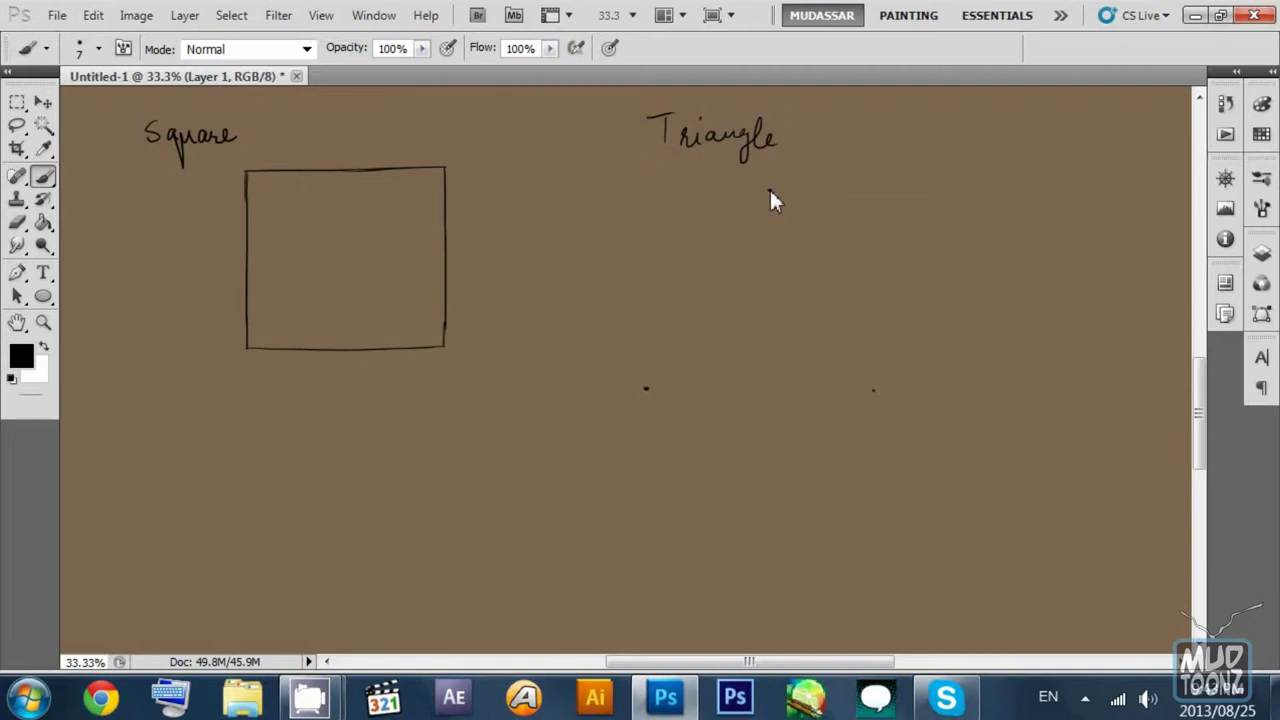
# Step: Mark three corner dots below the "Triangle" heading and connect them with straight brush lines to form a triangle
pyautogui.moveTo(645, 388)
pyautogui.mouseDown()
pyautogui.moveTo(741, 239)
pyautogui.moveTo(724, 290)
pyautogui.mouseUp()
pyautogui.moveTo(768, 193); pyautogui.dragTo(727, 264)
pyautogui.keyDown('shift'); pyautogui.click(874, 389); pyautogui.keyUp('shift')
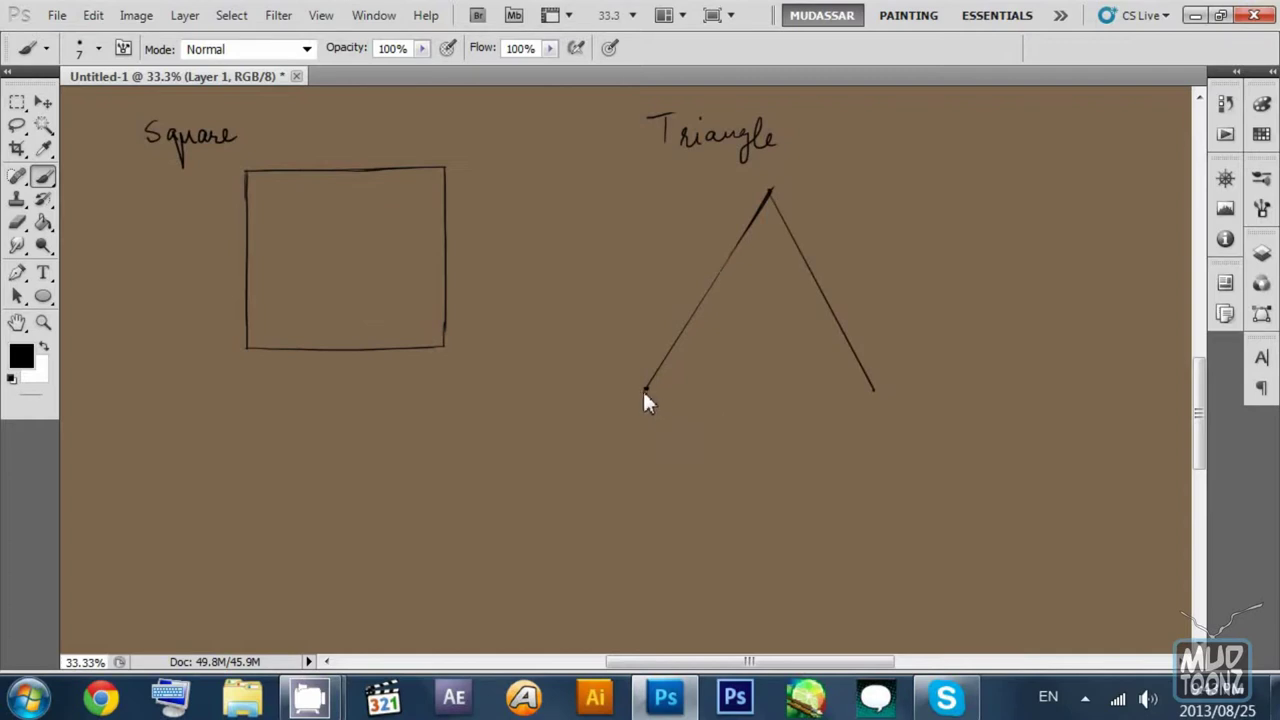
pyautogui.keyDown('shift'); pyautogui.click(644, 388); pyautogui.keyUp('shift')
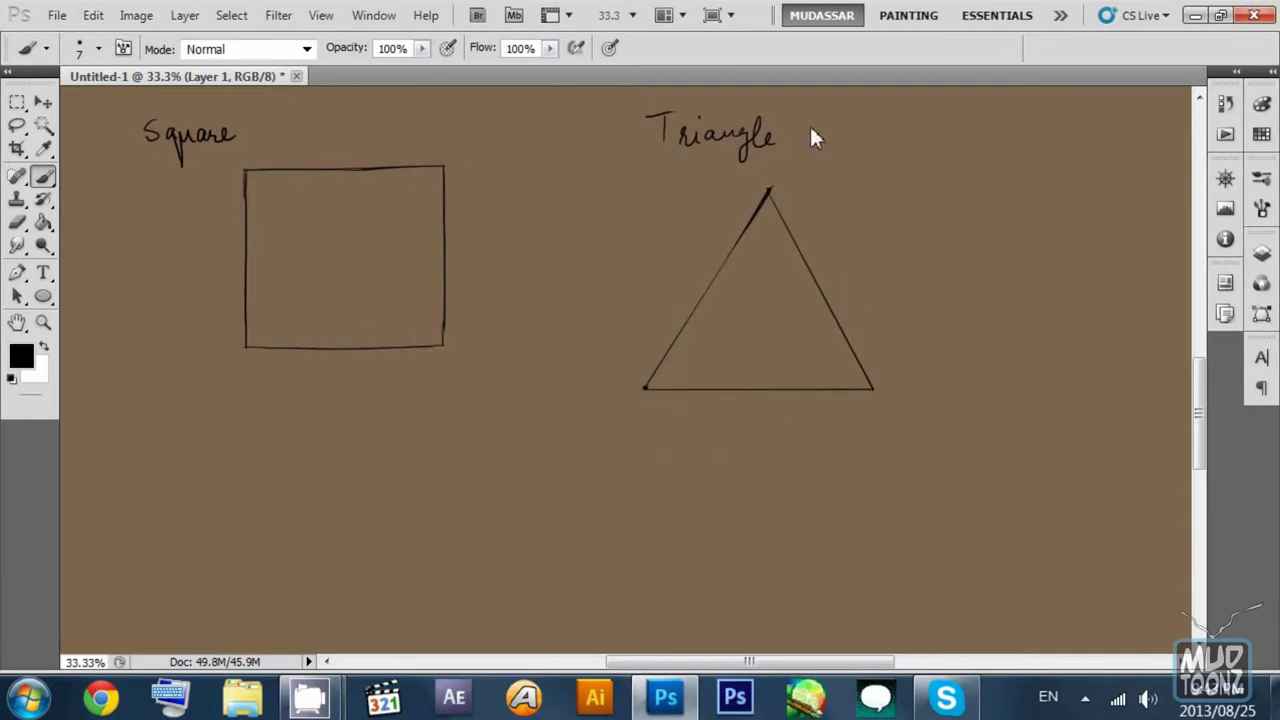
# Step: Write the note "Click + Shift + Click" beside the triangle
pyautogui.moveTo(777, 183); pyautogui.dragTo(782, 187)
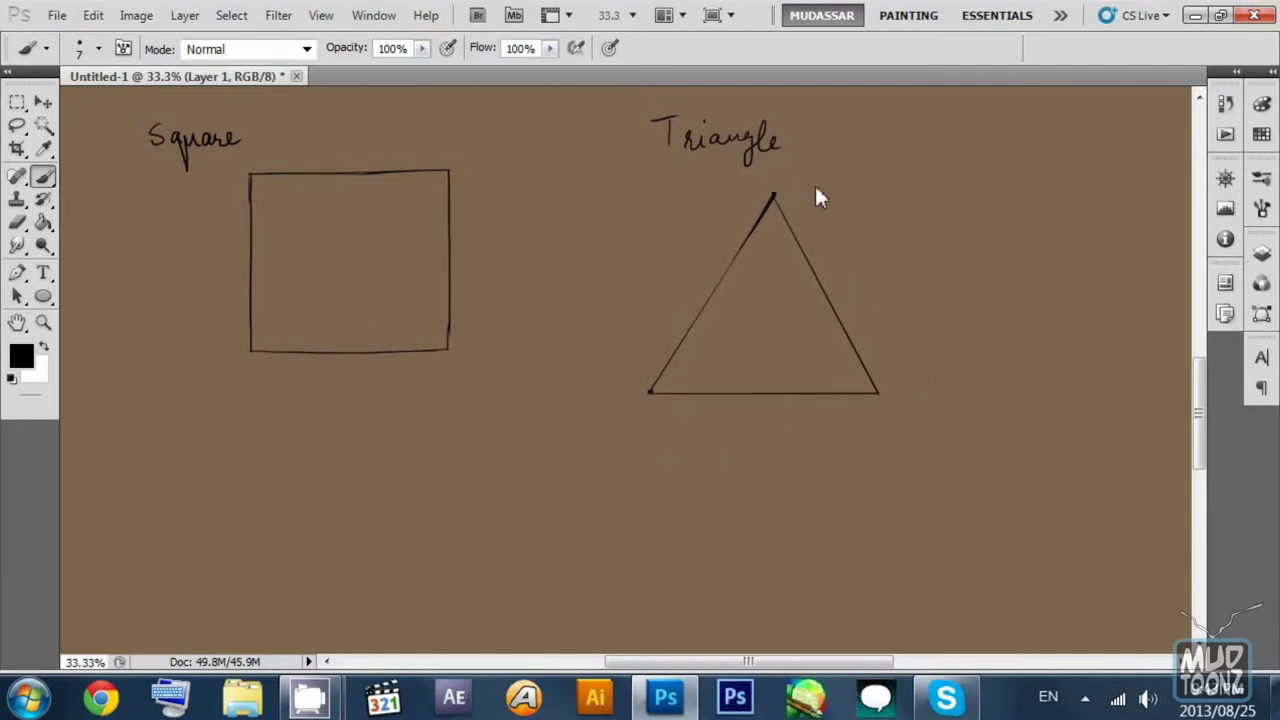
pyautogui.moveTo(673, 239); pyautogui.dragTo(677, 219)
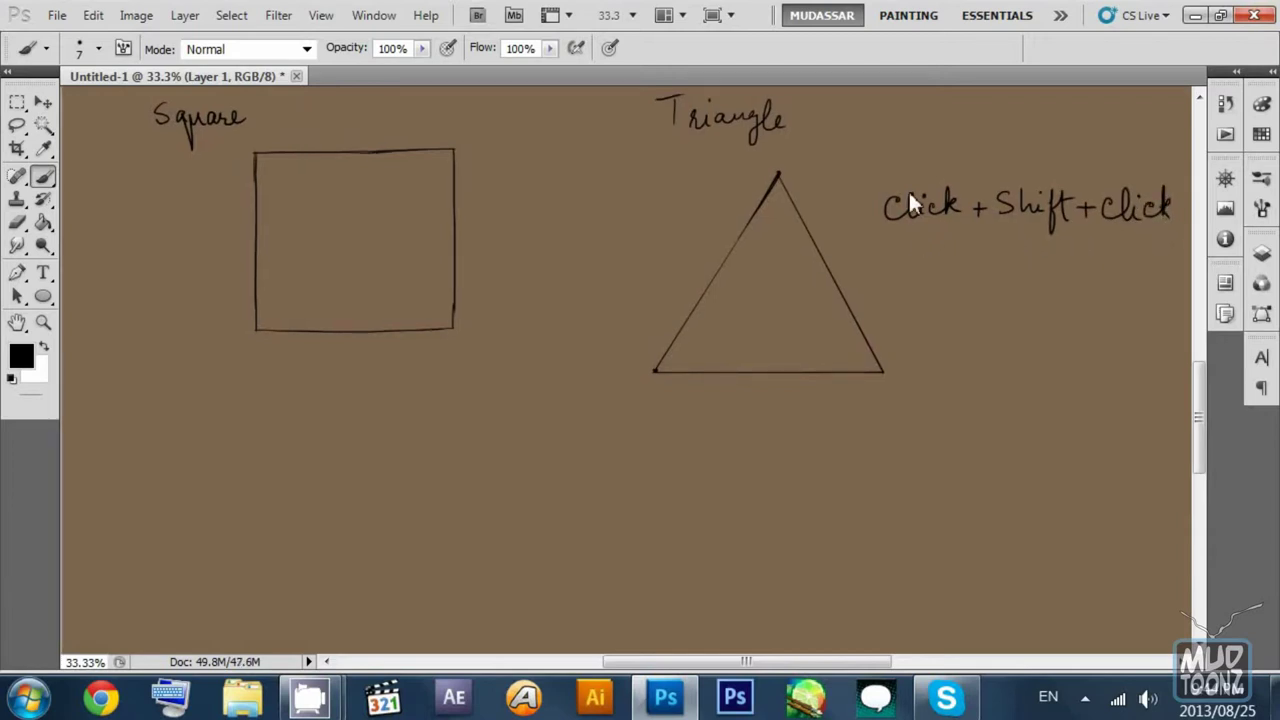
pyautogui.scroll(-1, 918, 251)
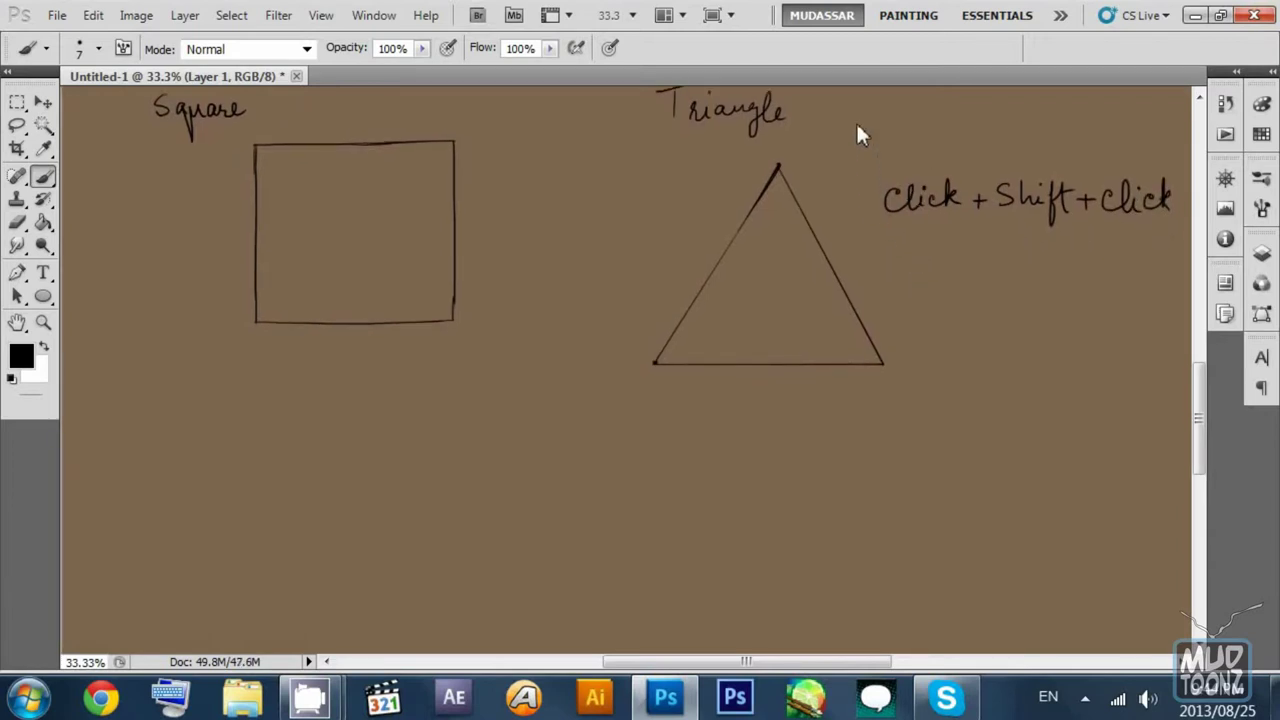
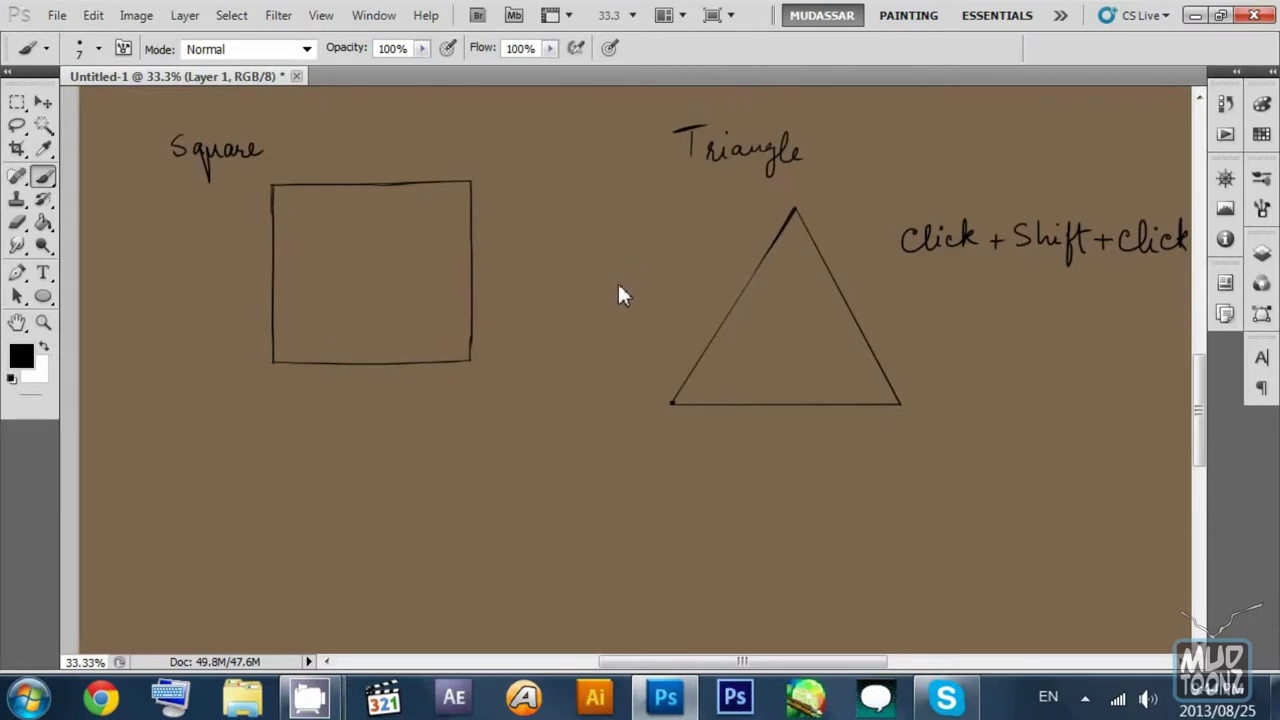
# Step: Look over the page of practice shapes and find free space below the square and triangle
pyautogui.scroll(-5, 628, 267)
pyautogui.hscroll(-2, 628, 267)
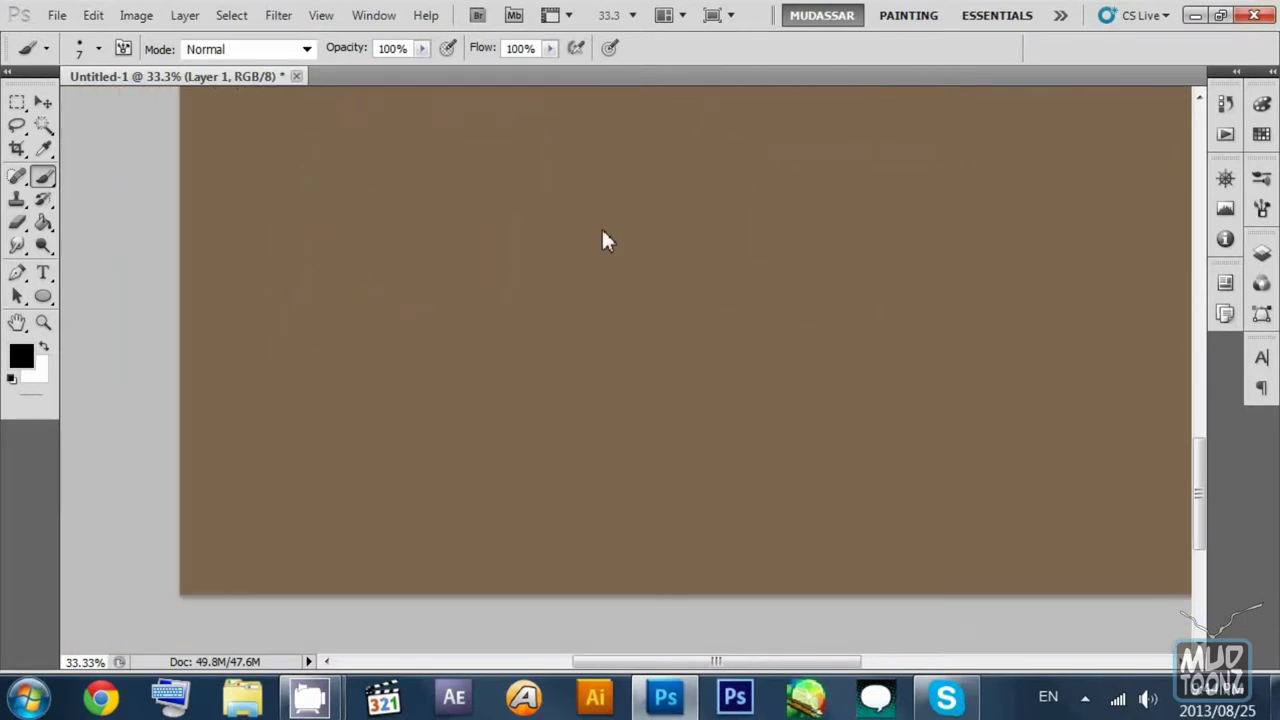
pyautogui.scroll(5, 604, 240)
pyautogui.hscroll(1, 610, 252)
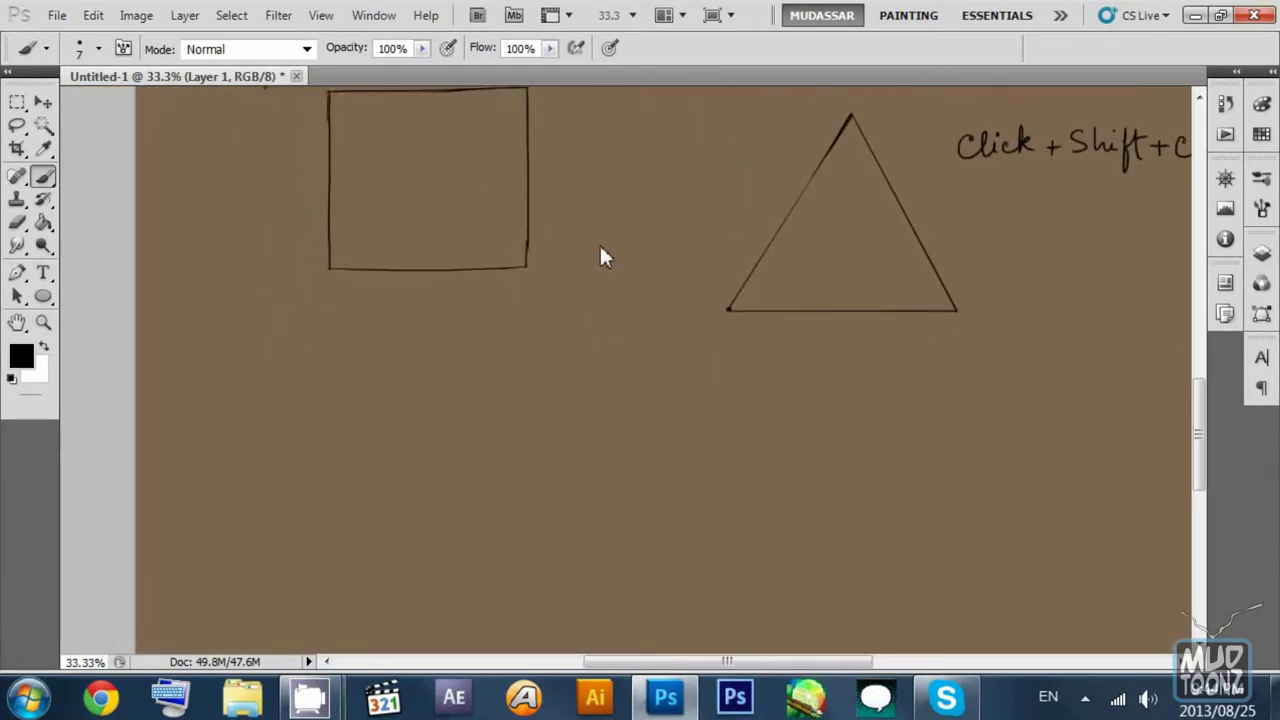
pyautogui.scroll(-3, 600, 250)
pyautogui.hscroll(-1, 598, 245)
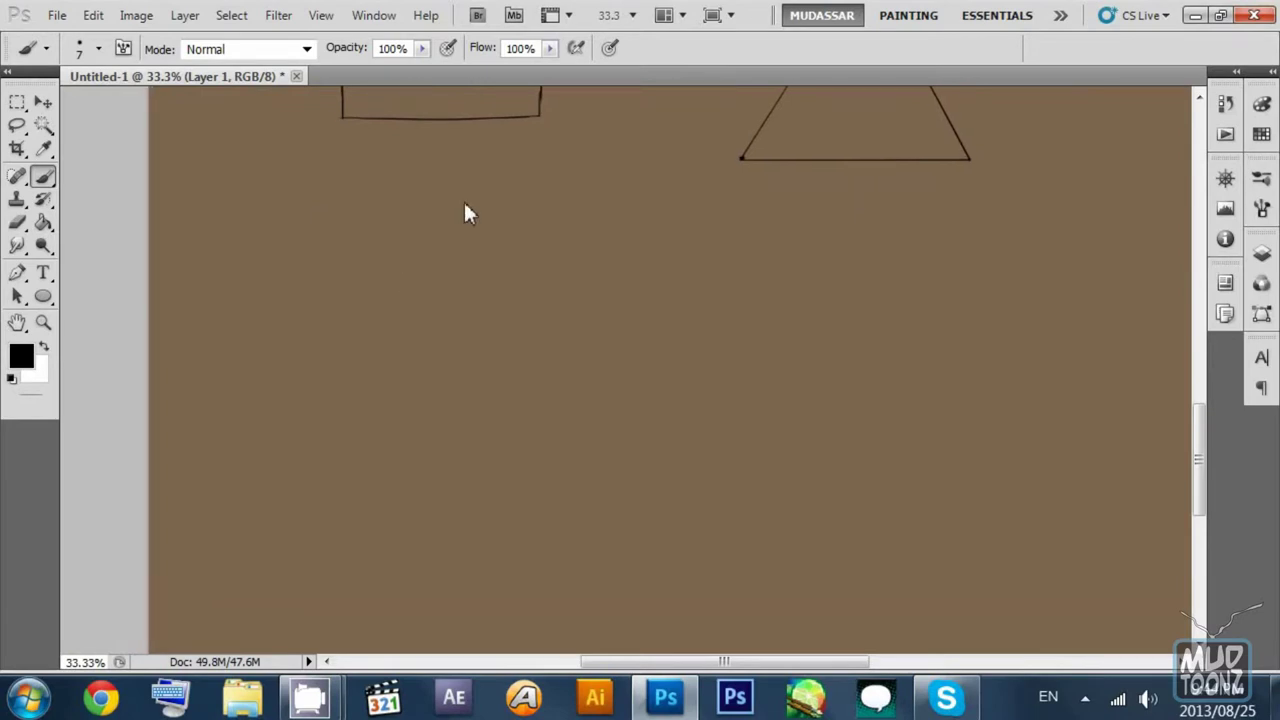
pyautogui.scroll(3, 465, 213)
pyautogui.press('z')
pyautogui.moveTo(711, 300); pyautogui.dragTo(629, 309)
pyautogui.scroll(4, 673, 329)
pyautogui.hscroll(1, 673, 329)
pyautogui.scroll(-2, 681, 280)
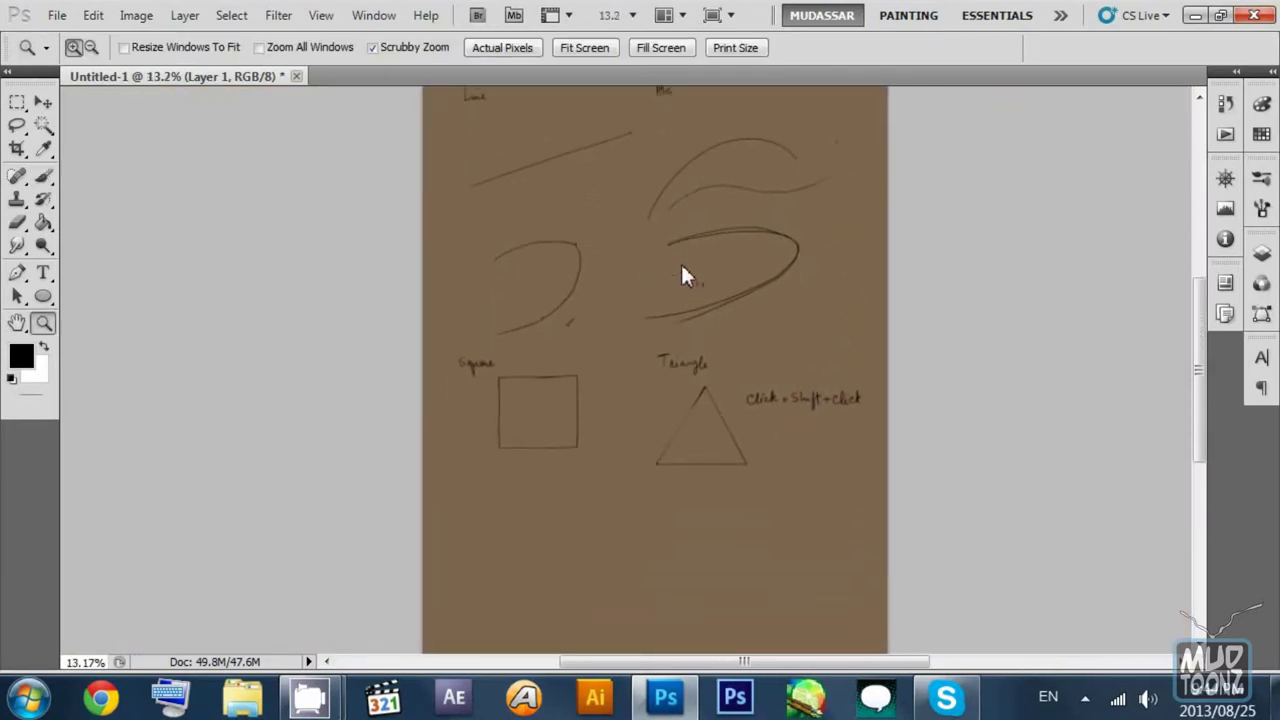
pyautogui.scroll(-2, 683, 306)
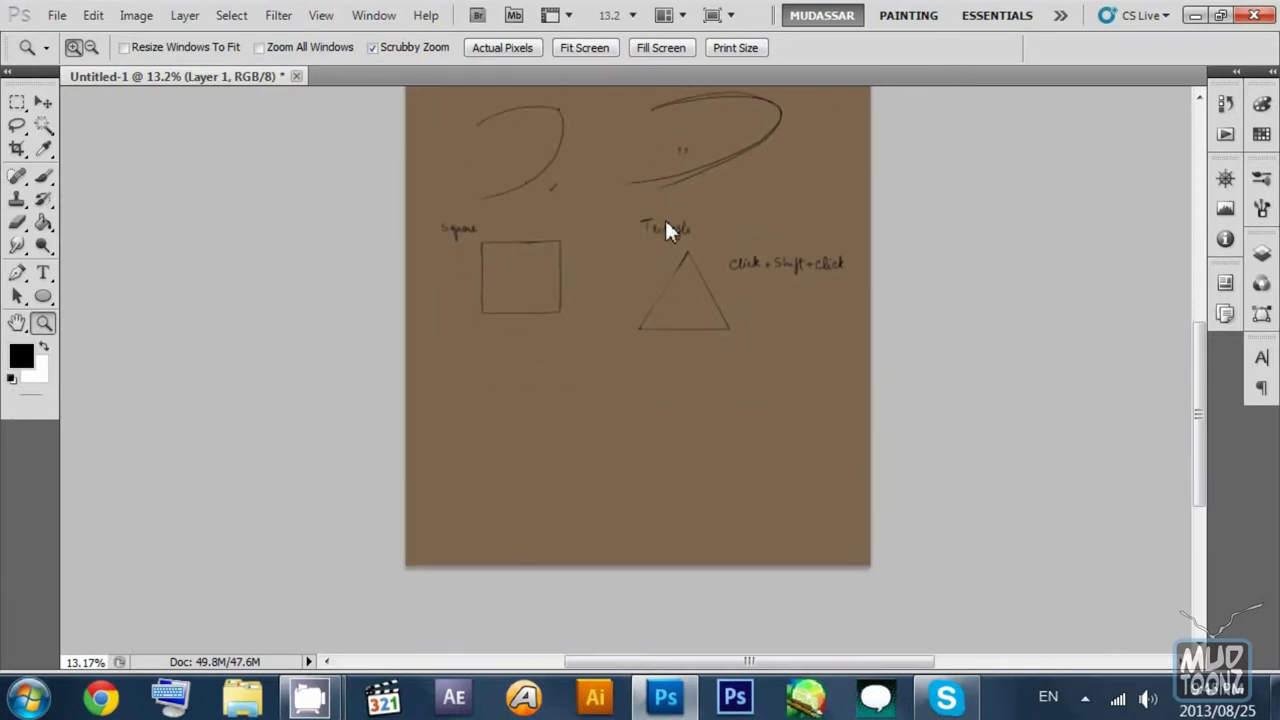
pyautogui.moveTo(651, 248); pyautogui.dragTo(730, 185)
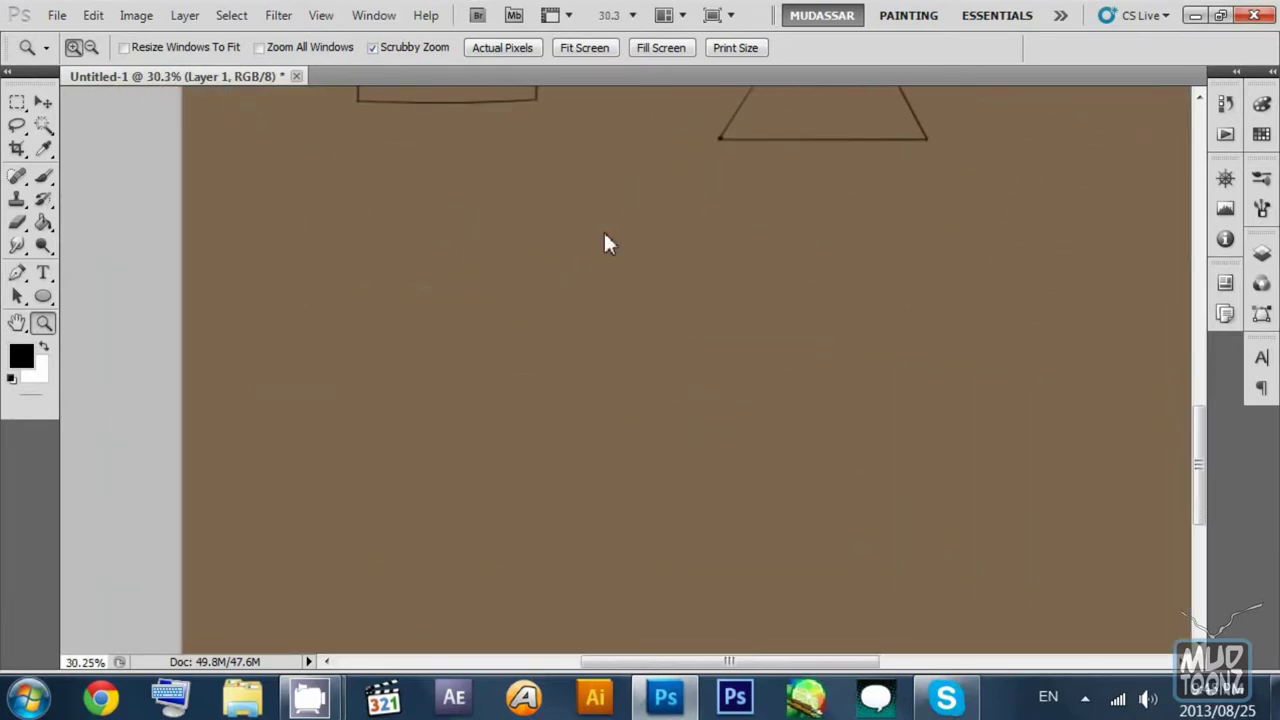
# Step: Under a "circle" heading below the square, draw a continuous freehand circle with a tick and a dashed circle beside it
pyautogui.press('b')
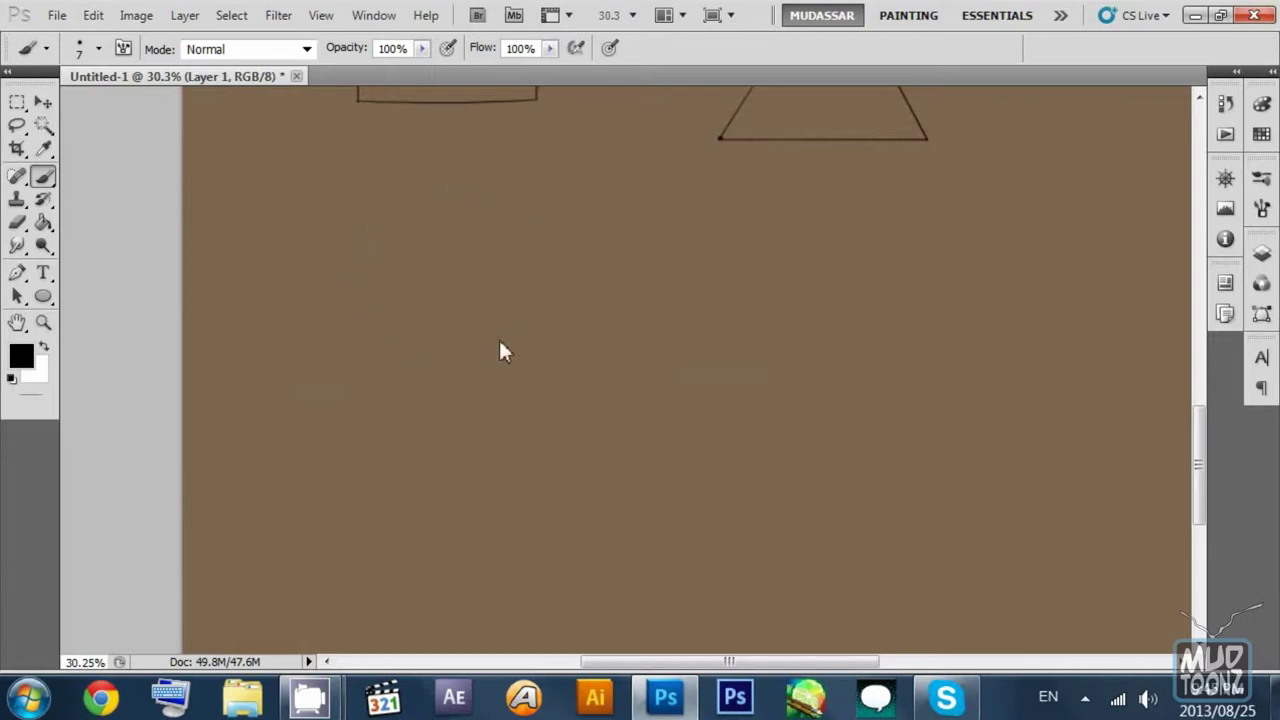
pyautogui.moveTo(342, 266)
pyautogui.mouseDown()
pyautogui.moveTo(414, 377)
pyautogui.moveTo(345, 268)
pyautogui.moveTo(384, 242)
pyautogui.mouseUp()
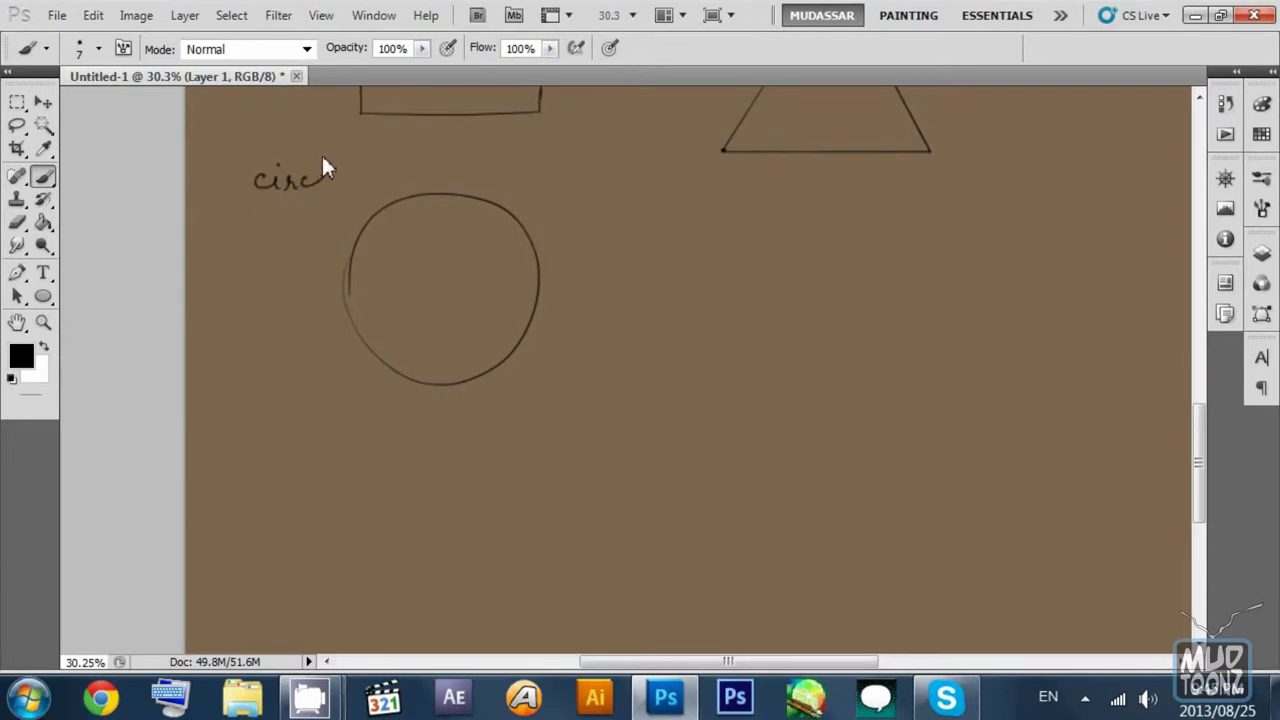
pyautogui.hscroll(1, 343, 260)
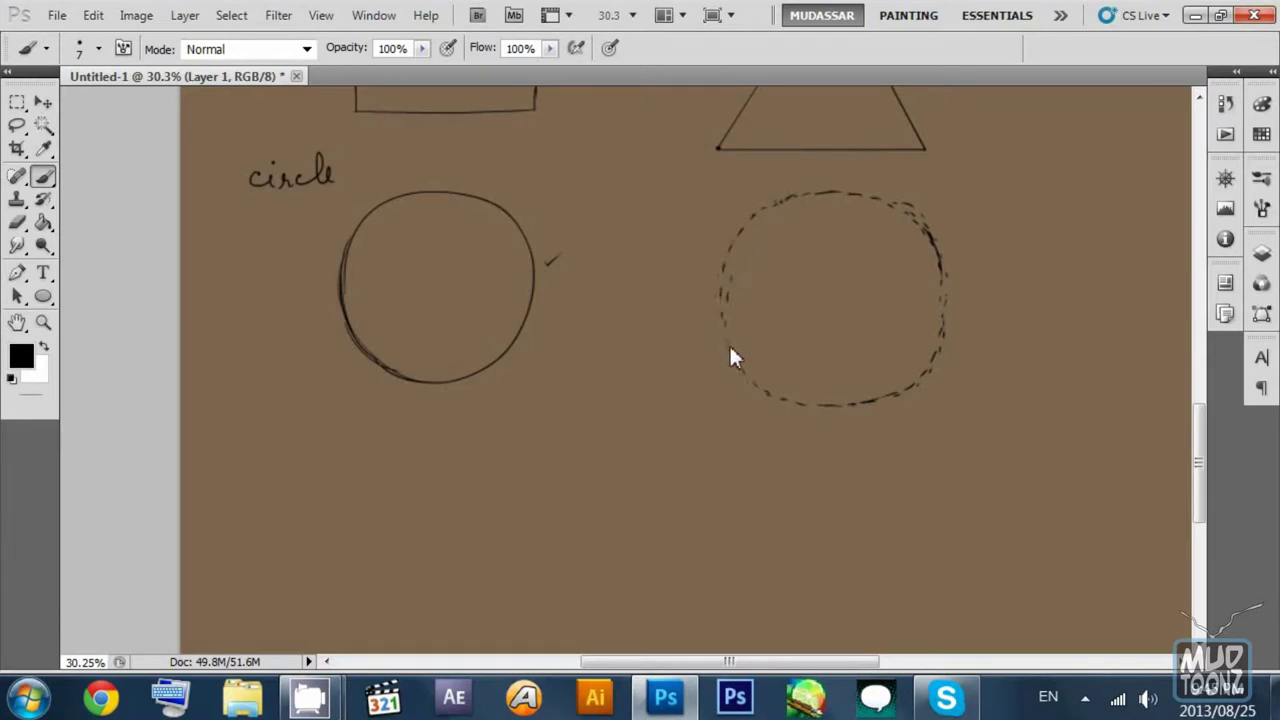
# Step: Label the circles "Takes 4 – 5 sec" and "Takes 1 min", retracing the dashed one and marking it with a cross
pyautogui.scroll(-3, 650, 220)
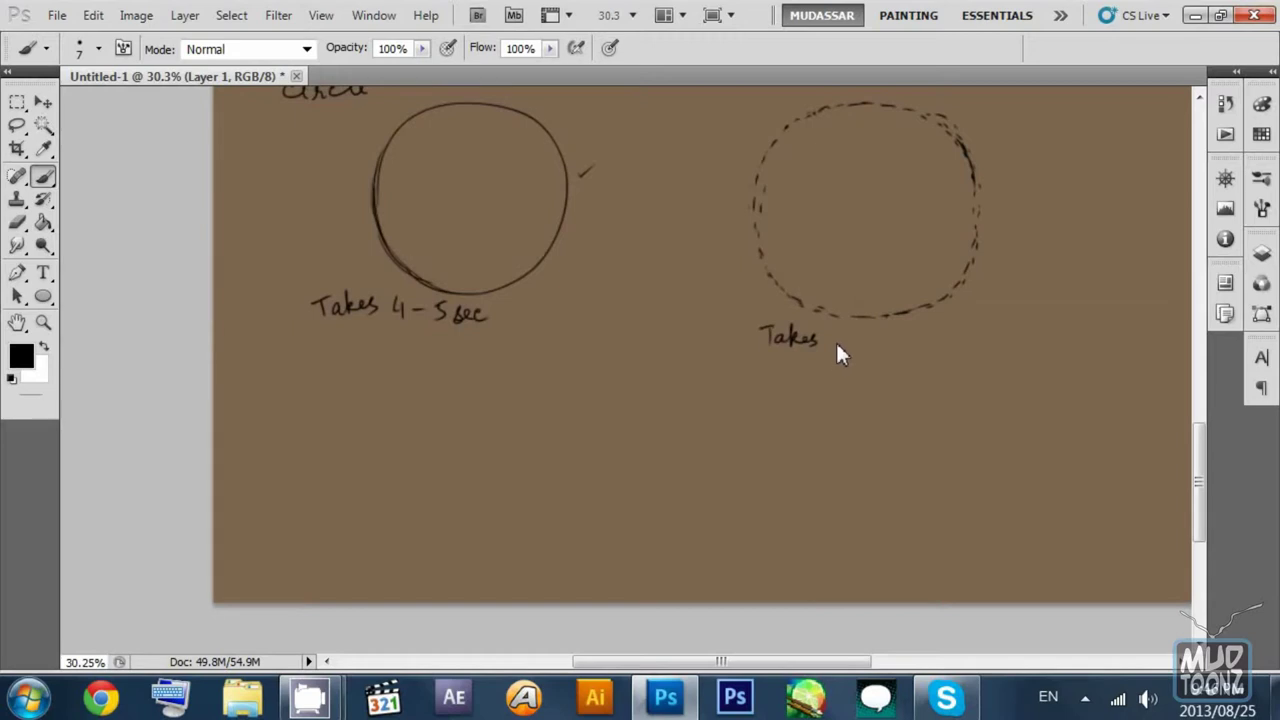
pyautogui.moveTo(850, 345); pyautogui.dragTo(857, 352)
pyautogui.moveTo(822, 101); pyautogui.dragTo(793, 156)
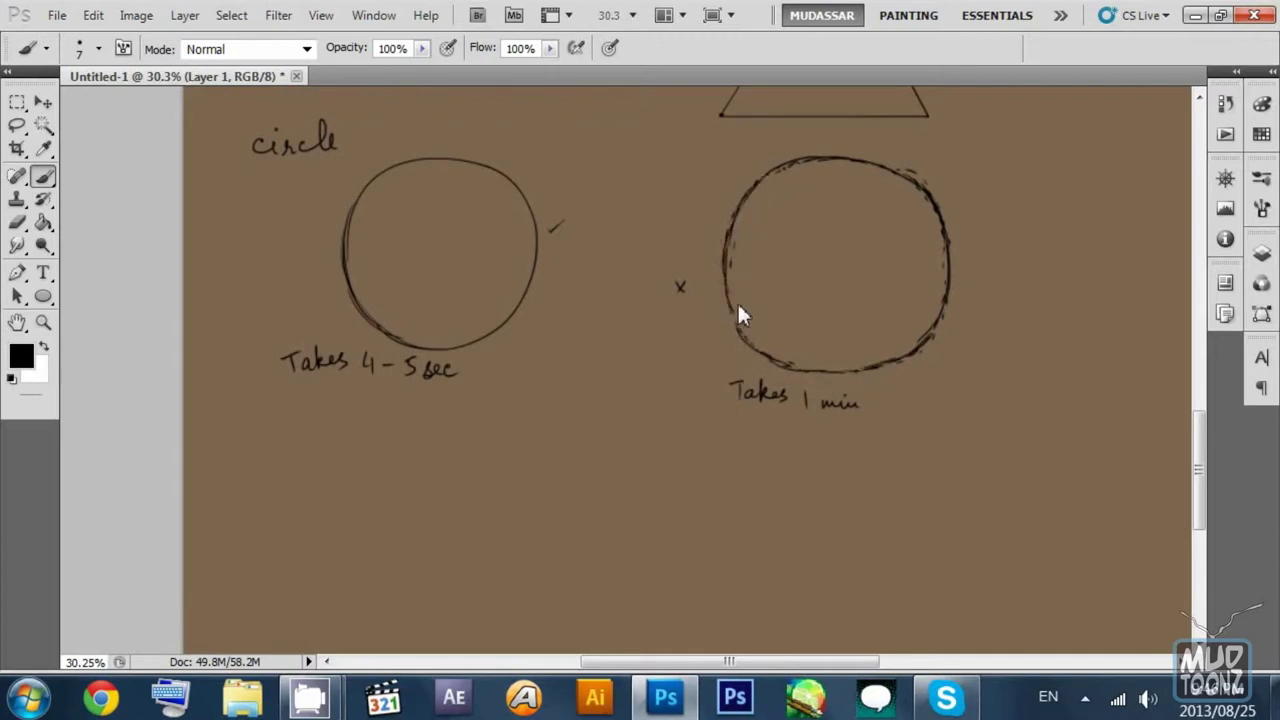
# Step: Write "Clean (Almost)" beside the ticked circle and "Really Unclean" beside the crossed one, underlining "Really"
pyautogui.scroll(-1, 950, 278)
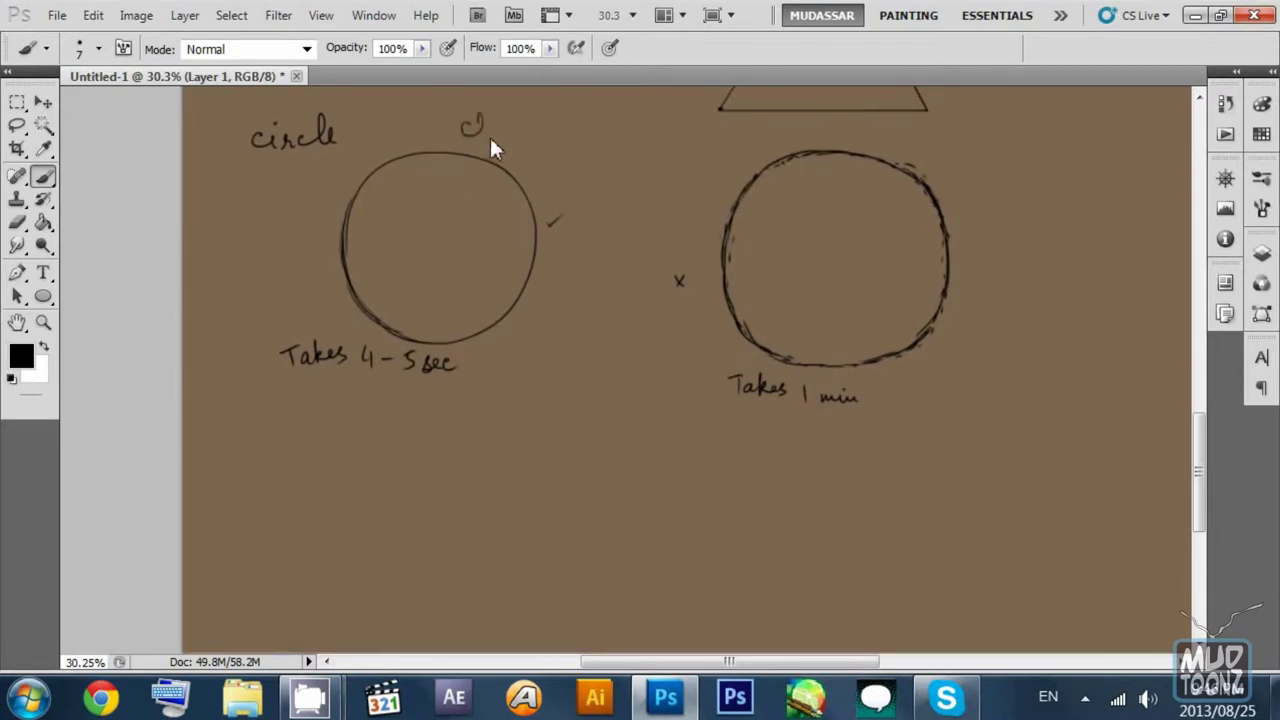
pyautogui.scroll(-1, 553, 300)
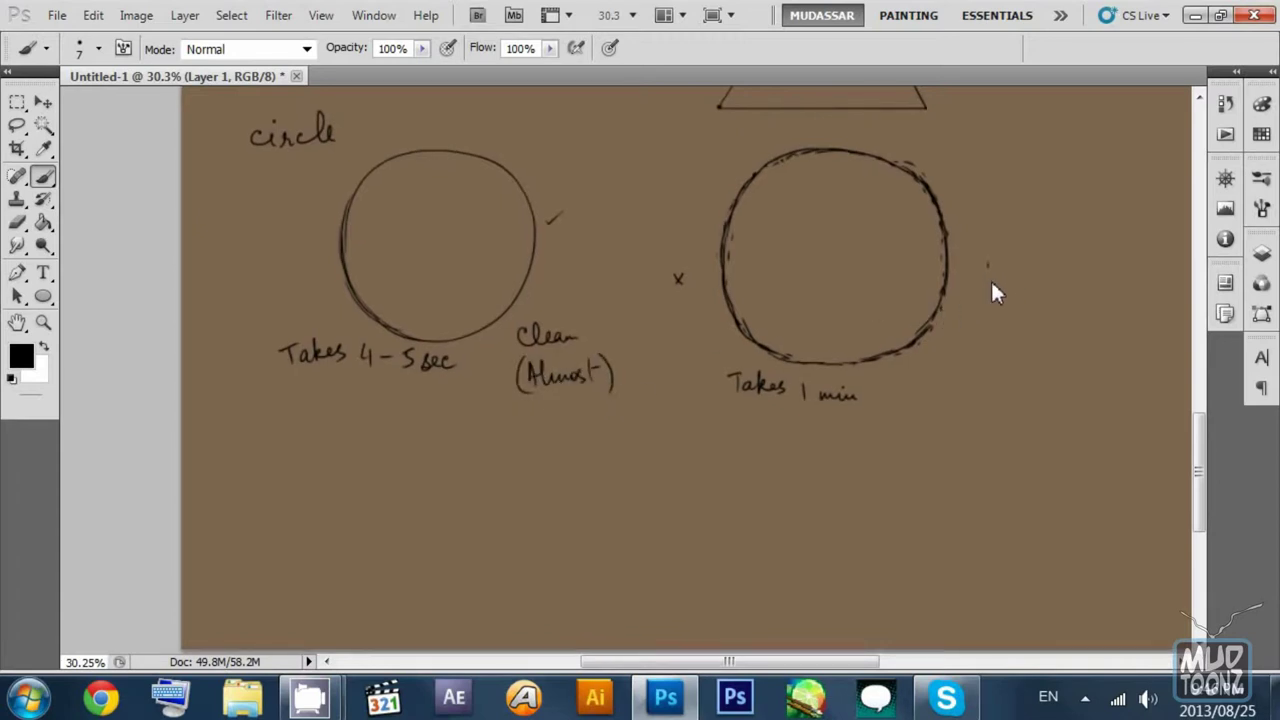
pyautogui.moveTo(1016, 280); pyautogui.dragTo(1036, 260)
pyautogui.moveTo(988, 240); pyautogui.dragTo(1100, 240)
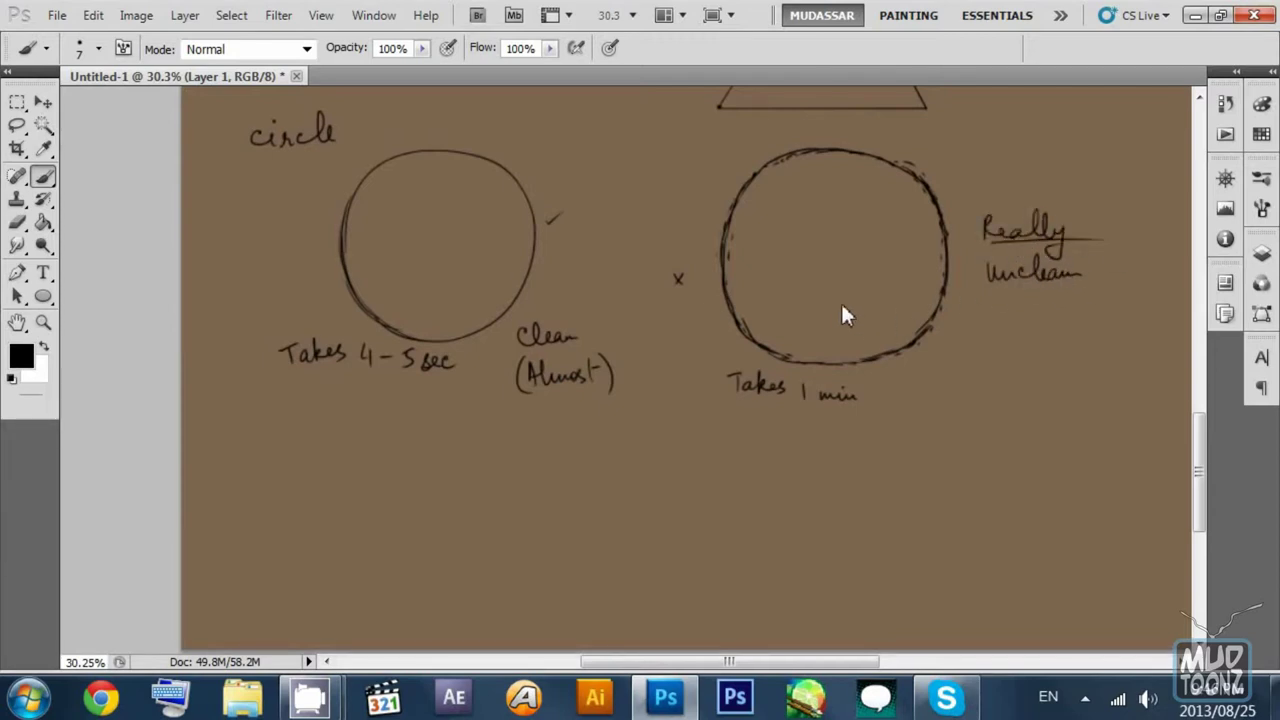
# Step: Zoom out to view the whole page of practice shapes
pyautogui.moveTo(841, 305); pyautogui.dragTo(852, 292)
pyautogui.moveTo(772, 200); pyautogui.dragTo(760, 262)
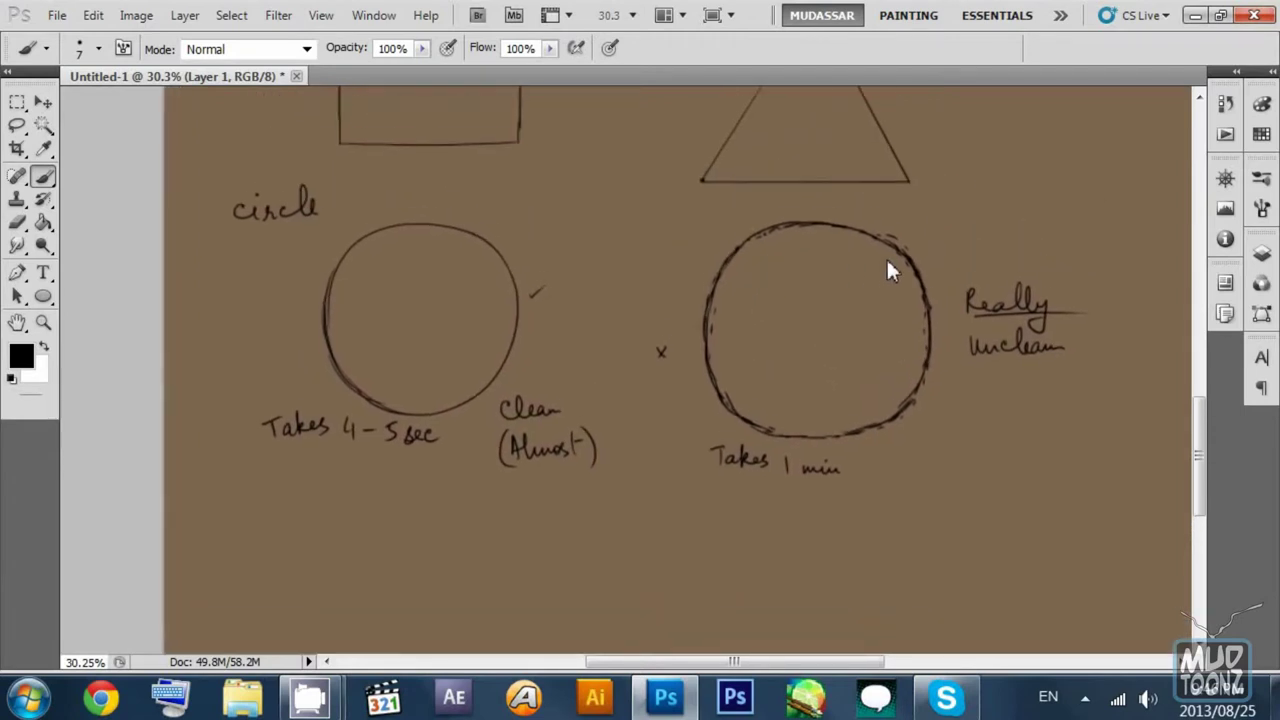
pyautogui.press('z')
pyautogui.moveTo(918, 250); pyautogui.dragTo(845, 246)
pyautogui.moveTo(876, 186); pyautogui.dragTo(746, 391)
pyautogui.moveTo(822, 370); pyautogui.dragTo(795, 312)
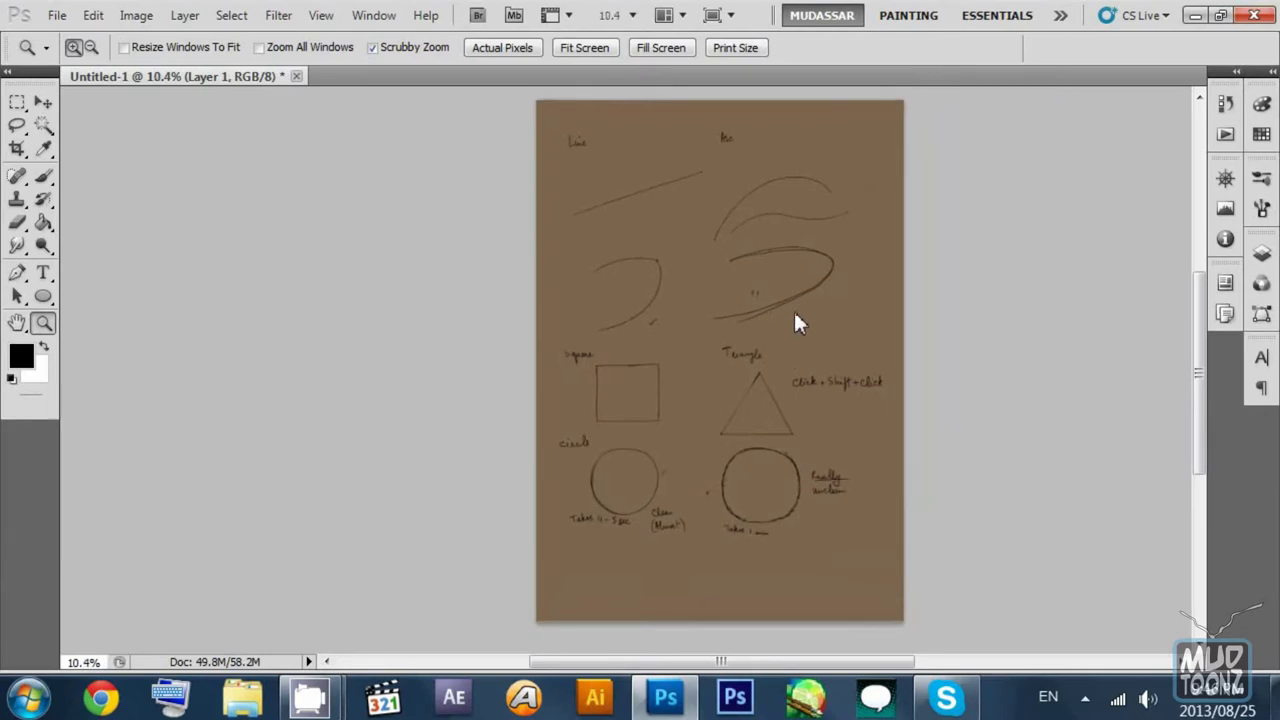
# Step: Examine the line, arcs, curves and circles up close, going down to the page's lower edge
pyautogui.click(45, 177)
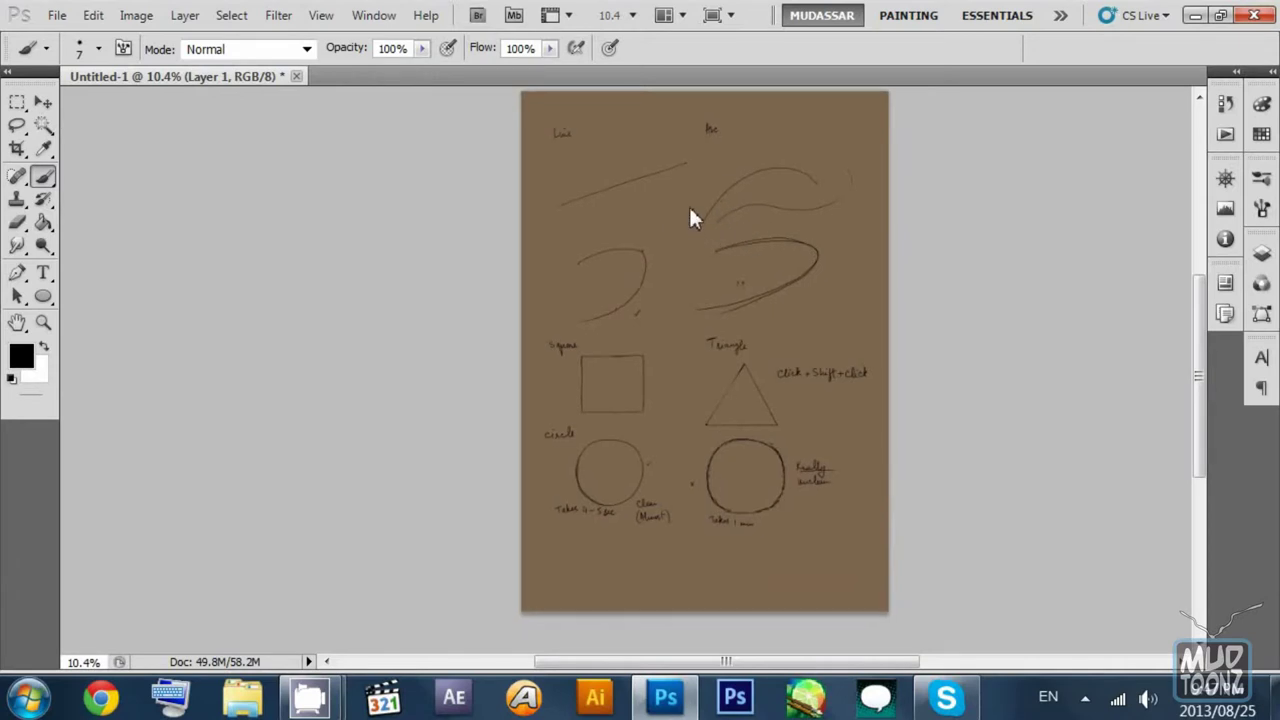
pyautogui.press('z')
pyautogui.moveTo(697, 197)
pyautogui.mouseDown()
pyautogui.moveTo(737, 223)
pyautogui.moveTo(649, 237)
pyautogui.moveTo(726, 263)
pyautogui.moveTo(729, 246)
pyautogui.moveTo(695, 285)
pyautogui.moveTo(634, 246)
pyautogui.moveTo(493, 246)
pyautogui.mouseUp()
pyautogui.press('b')
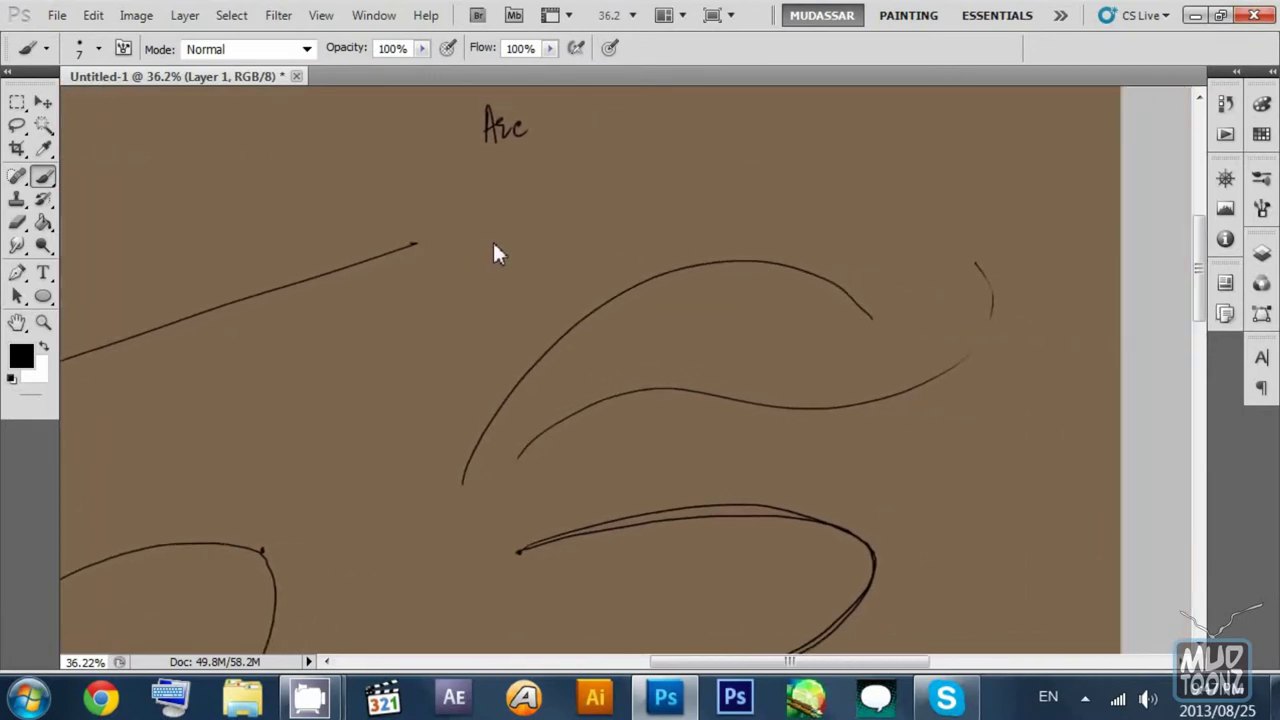
pyautogui.moveTo(530, 356)
pyautogui.mouseDown()
pyautogui.moveTo(664, 208)
pyautogui.moveTo(604, 329)
pyautogui.moveTo(583, 308)
pyautogui.mouseUp()
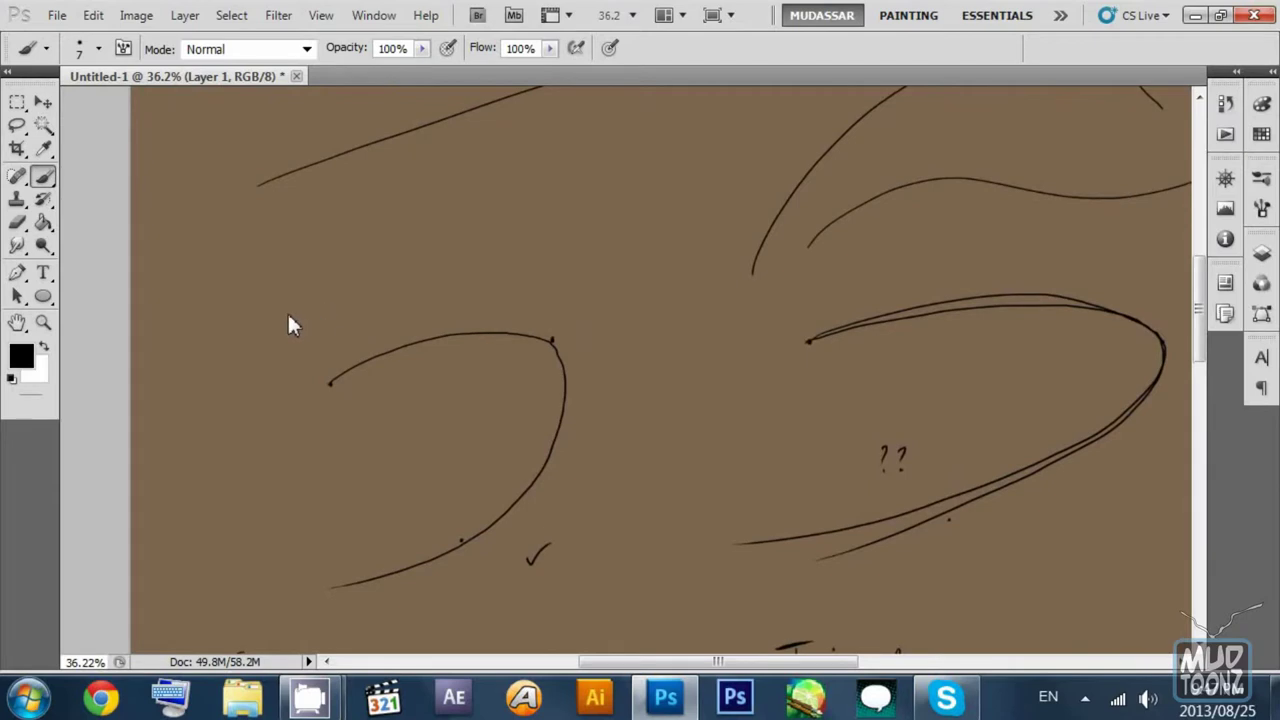
pyautogui.moveTo(497, 277)
pyautogui.mouseDown()
pyautogui.moveTo(364, 343)
pyautogui.moveTo(403, 363)
pyautogui.moveTo(437, 292)
pyautogui.moveTo(512, 297)
pyautogui.moveTo(573, 341)
pyautogui.moveTo(600, 239)
pyautogui.moveTo(628, 264)
pyautogui.moveTo(617, 266)
pyautogui.moveTo(636, 241)
pyautogui.moveTo(614, 290)
pyautogui.moveTo(585, 260)
pyautogui.moveTo(589, 241)
pyautogui.mouseUp()
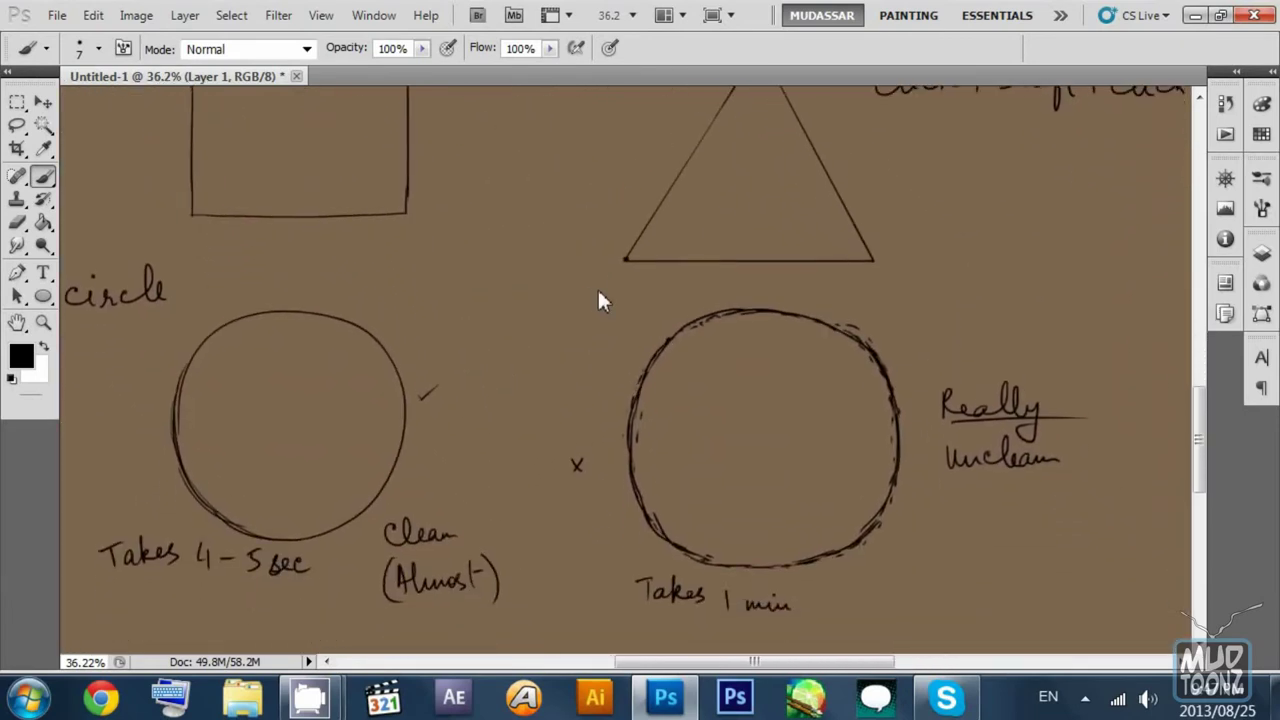
pyautogui.scroll(-3, 599, 295)
pyautogui.hscroll(-3, 606, 266)
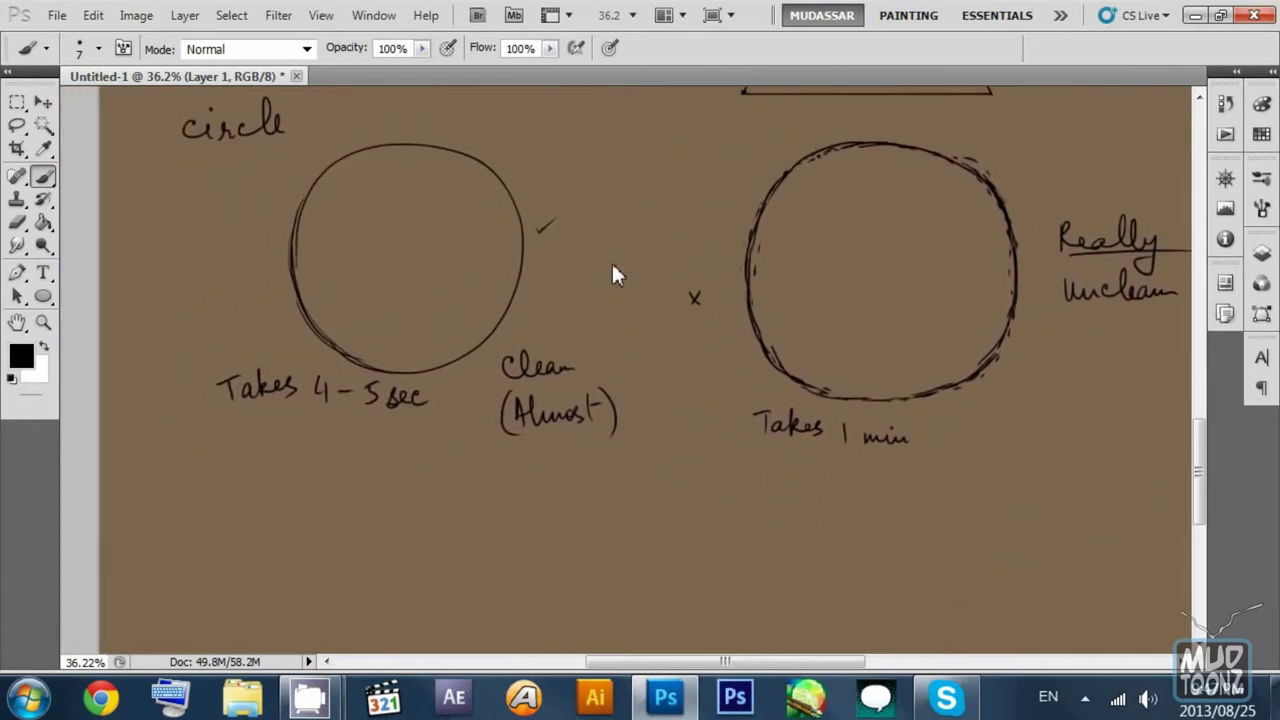
pyautogui.hscroll(3, 613, 266)
pyautogui.scroll(-5, 597, 251)
pyautogui.press('z')
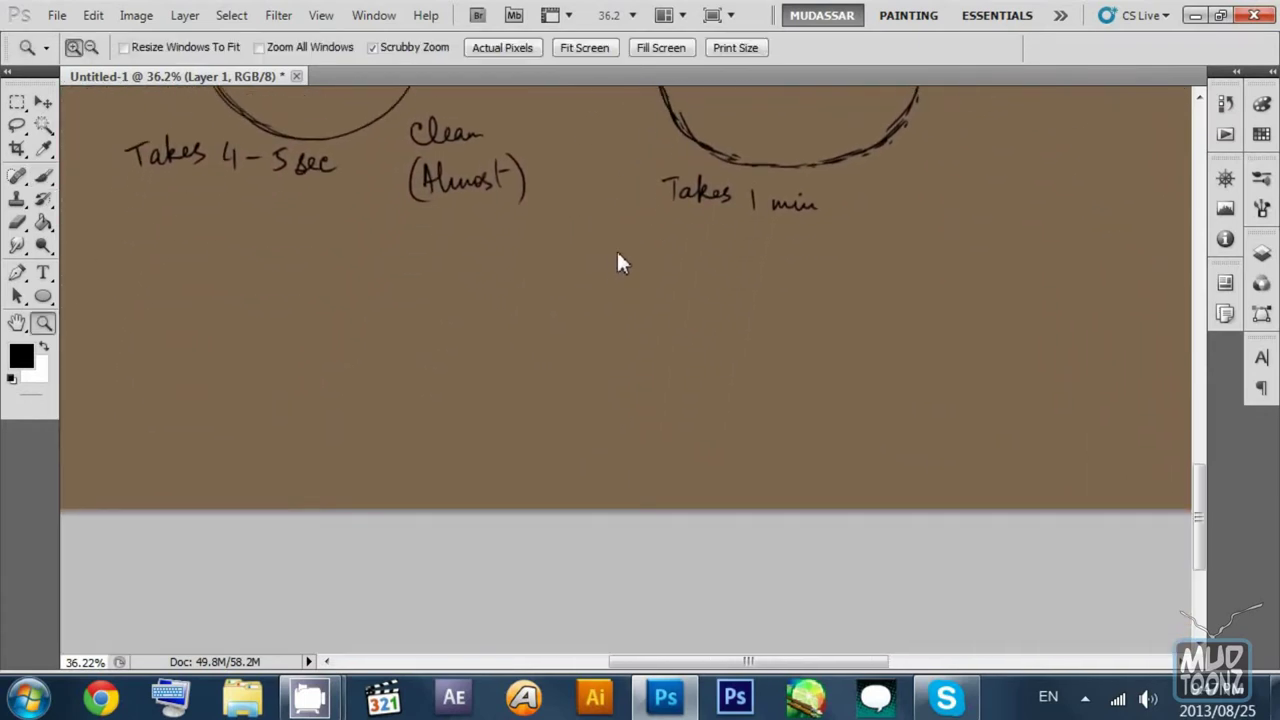
# Step: Draw a short straight tangent line with the brush across the upper corner dot of the ticked curve
pyautogui.moveTo(618, 253); pyautogui.dragTo(556, 268)
pyautogui.scroll(6, 594, 312)
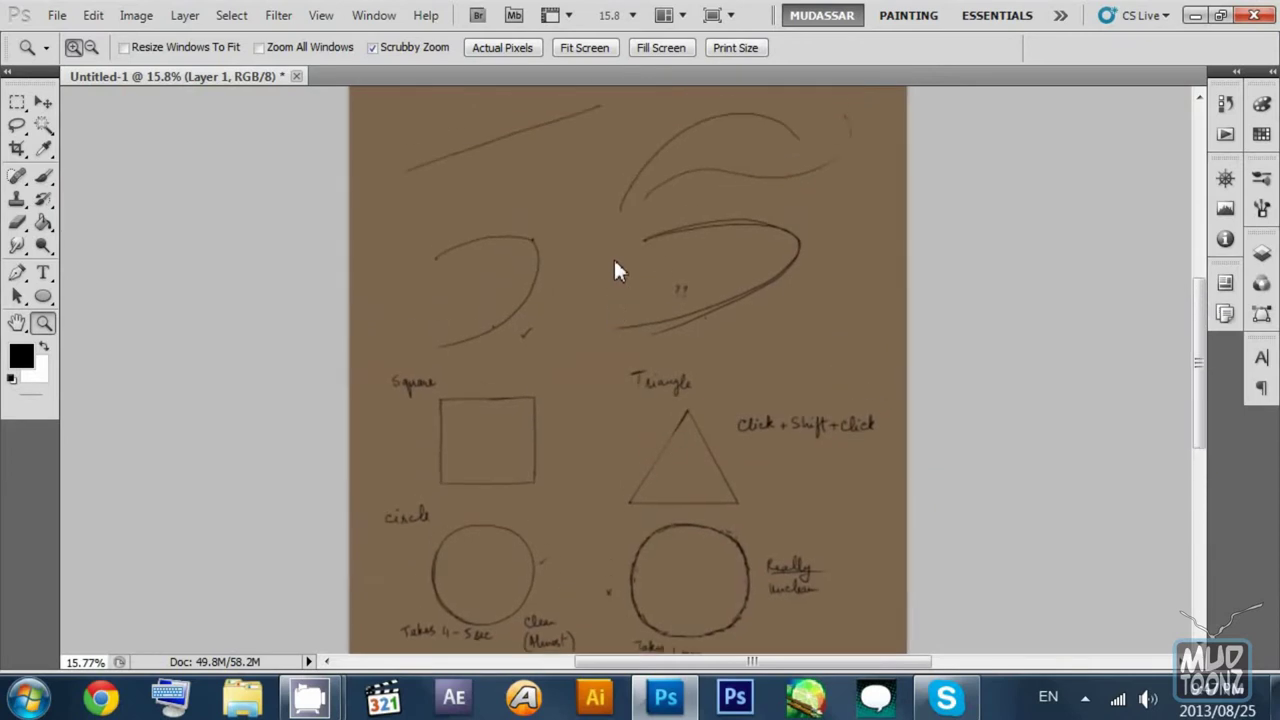
pyautogui.scroll(3, 607, 285)
pyautogui.moveTo(510, 322); pyautogui.dragTo(594, 368)
pyautogui.moveTo(545, 402); pyautogui.dragTo(562, 305)
pyautogui.moveTo(561, 356); pyautogui.dragTo(559, 283)
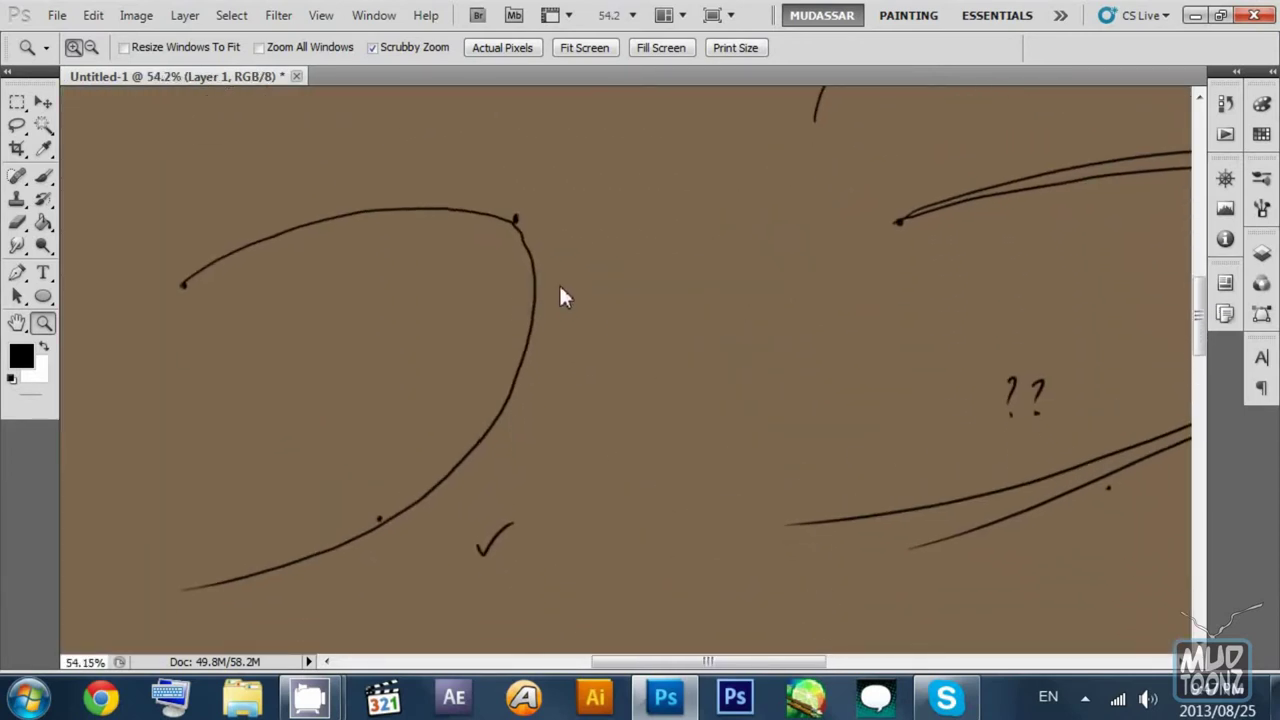
pyautogui.press('b')
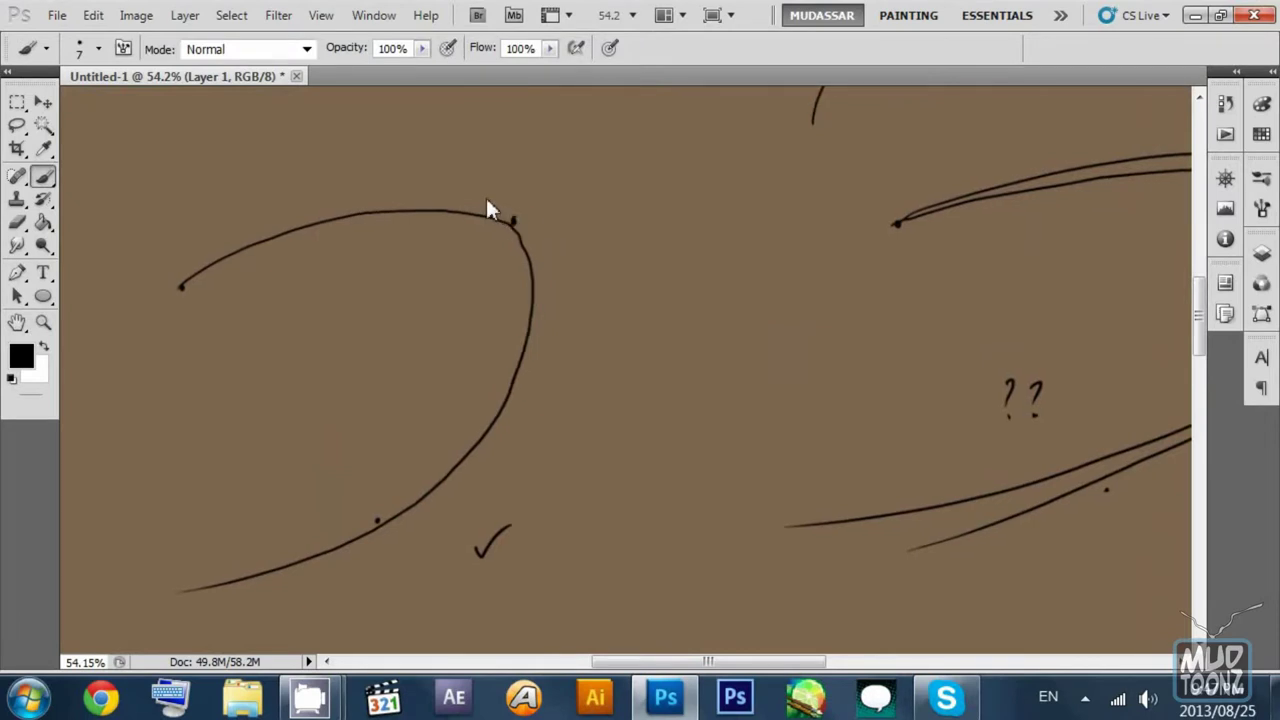
pyautogui.hotkey('ctrl', 'z')
pyautogui.moveTo(480, 186); pyautogui.dragTo(557, 263)
pyautogui.hotkey('ctrl', 'z')
pyautogui.moveTo(468, 182); pyautogui.dragTo(565, 268)
# Step: Draw a straight tangent line through the lower dot of the ticked curve, undoing the attempts that miss the direction
pyautogui.scroll(-3, 570, 257)
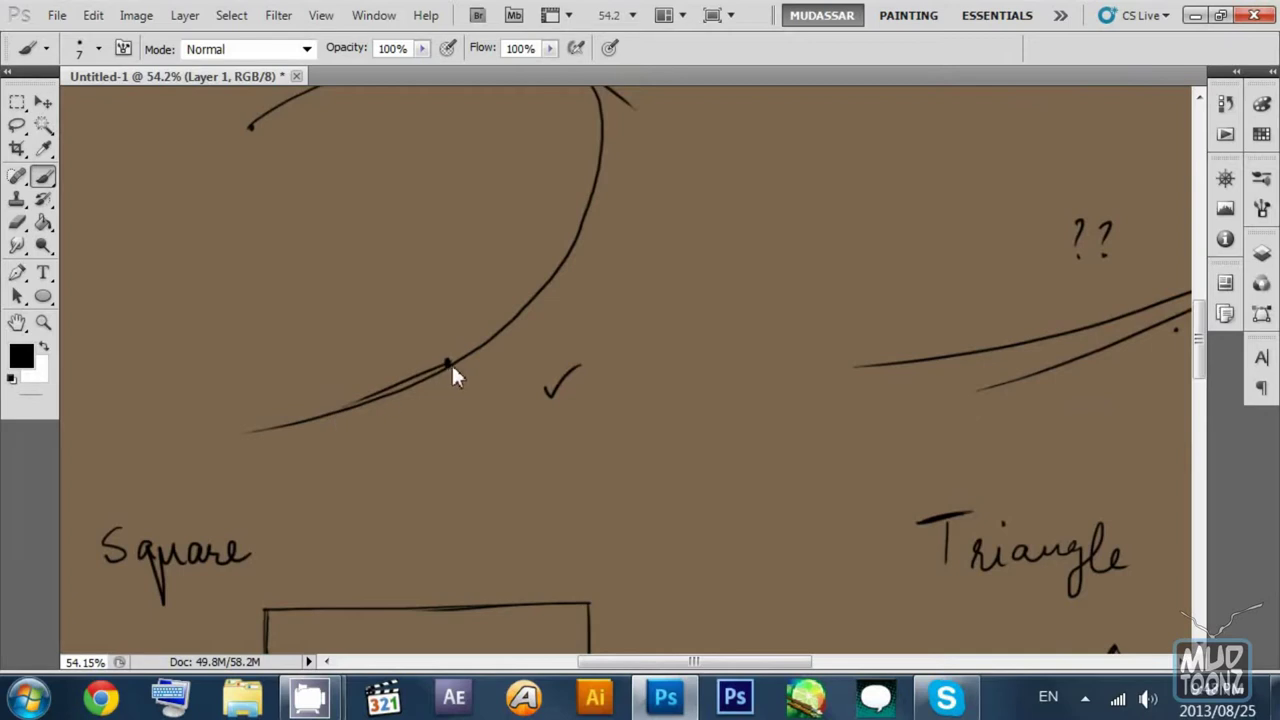
pyautogui.hotkey('ctrl', 'z')
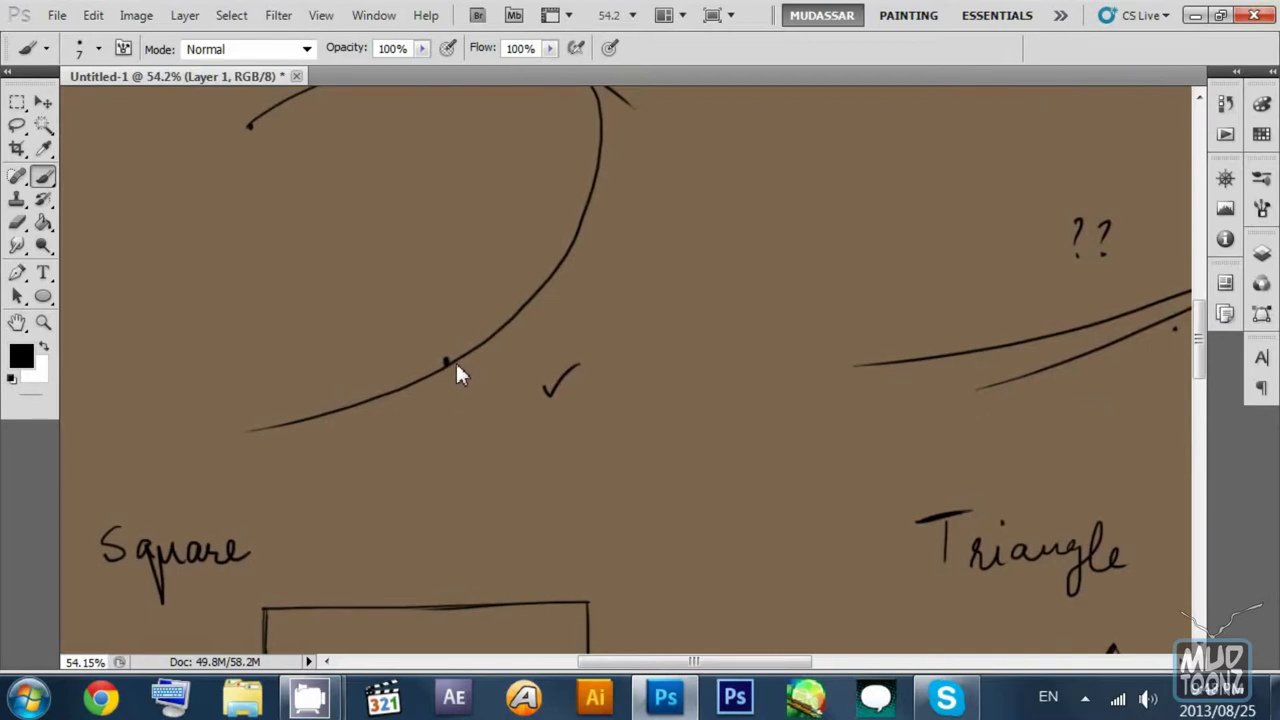
pyautogui.moveTo(457, 371); pyautogui.dragTo(497, 295)
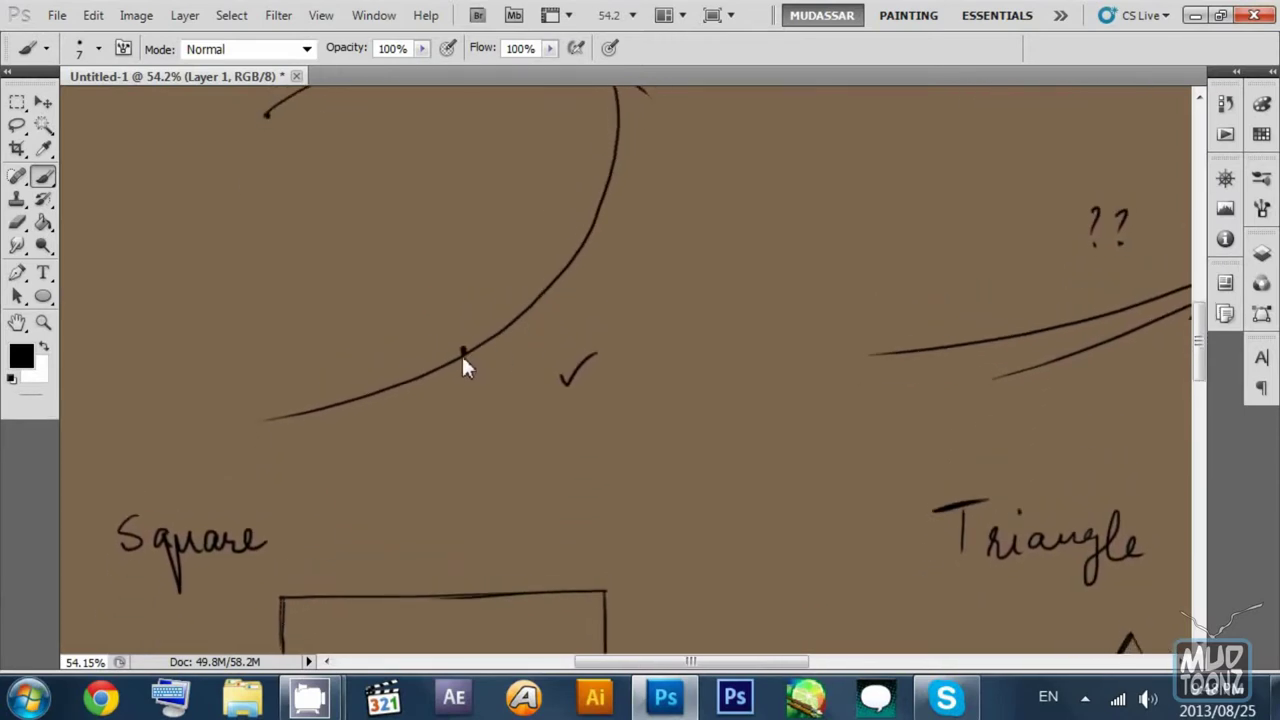
pyautogui.scroll(-1, 477, 323)
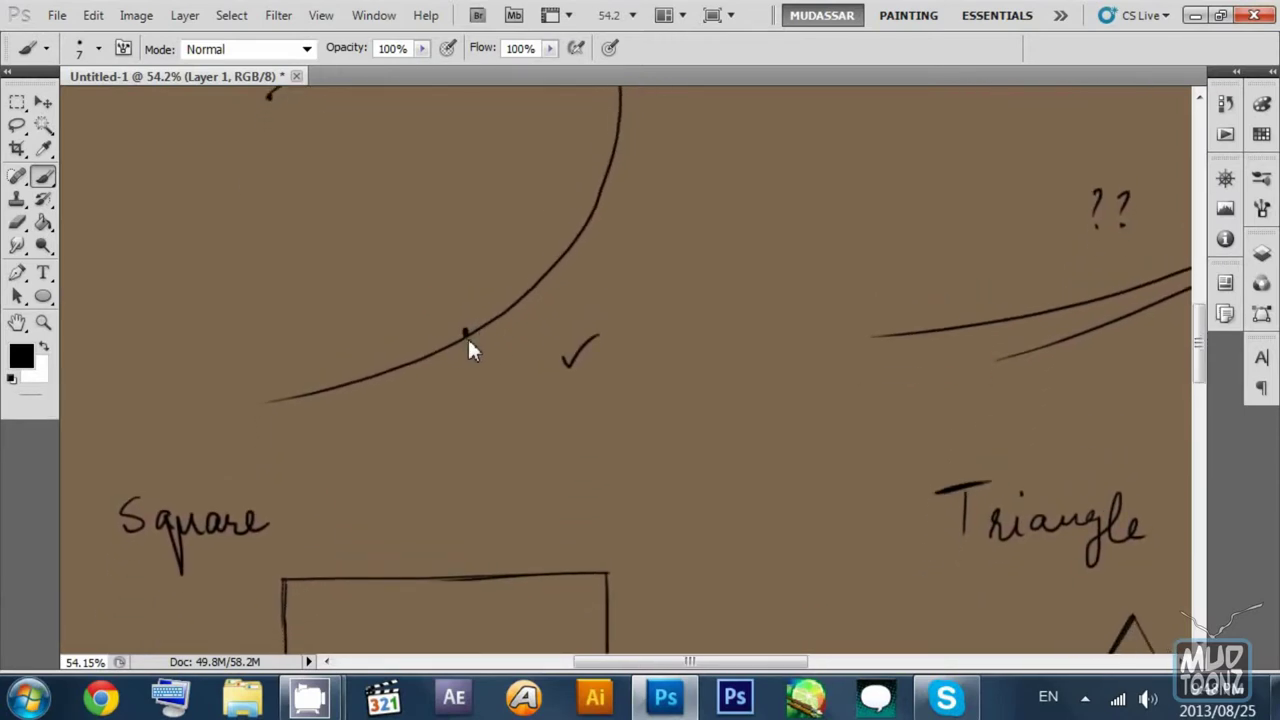
pyautogui.moveTo(467, 336)
pyautogui.mouseDown()
pyautogui.moveTo(566, 290)
pyautogui.moveTo(420, 370)
pyautogui.mouseUp()
pyautogui.hotkey('ctrl', 'z')
pyautogui.moveTo(554, 289); pyautogui.dragTo(337, 430)
pyautogui.hotkey('ctrl', 'z')
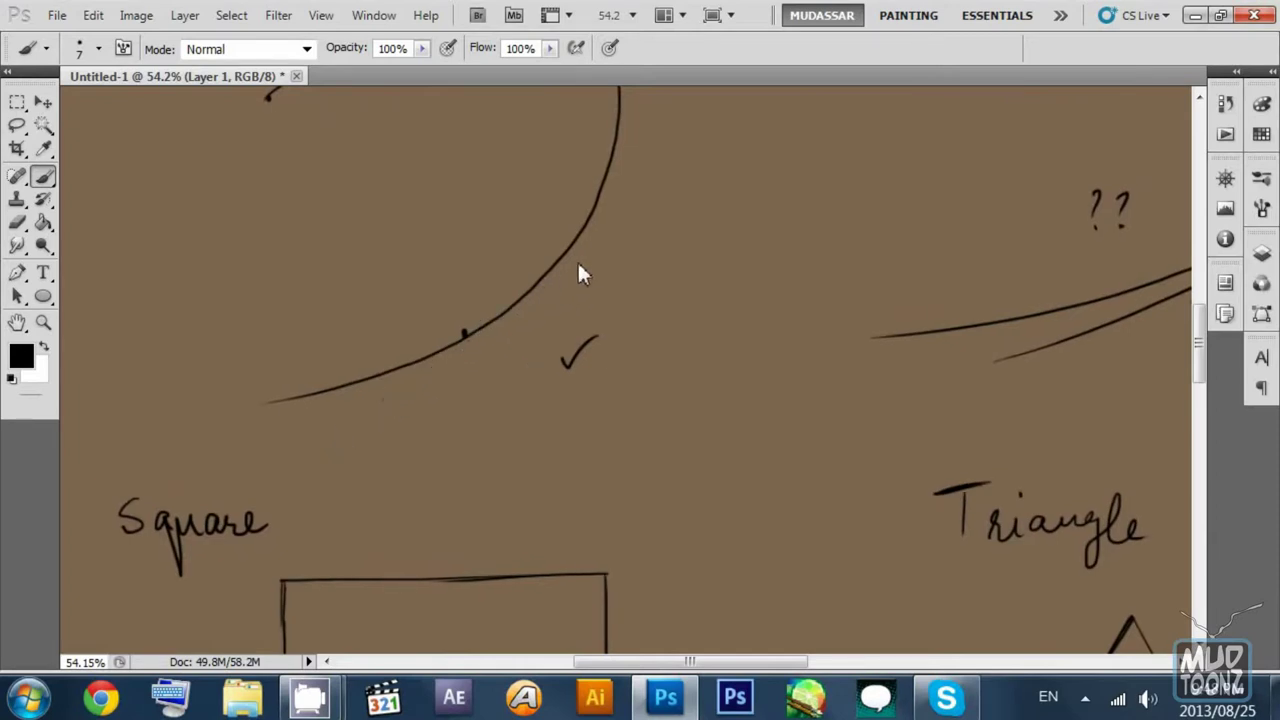
pyautogui.moveTo(600, 247); pyautogui.dragTo(348, 412)
# Step: Write "Anchor" beside both the upper and the lower tangent dots of the ticked curve
pyautogui.moveTo(489, 369)
pyautogui.mouseDown()
pyautogui.moveTo(459, 394)
pyautogui.moveTo(467, 325)
pyautogui.moveTo(421, 313)
pyautogui.mouseUp()
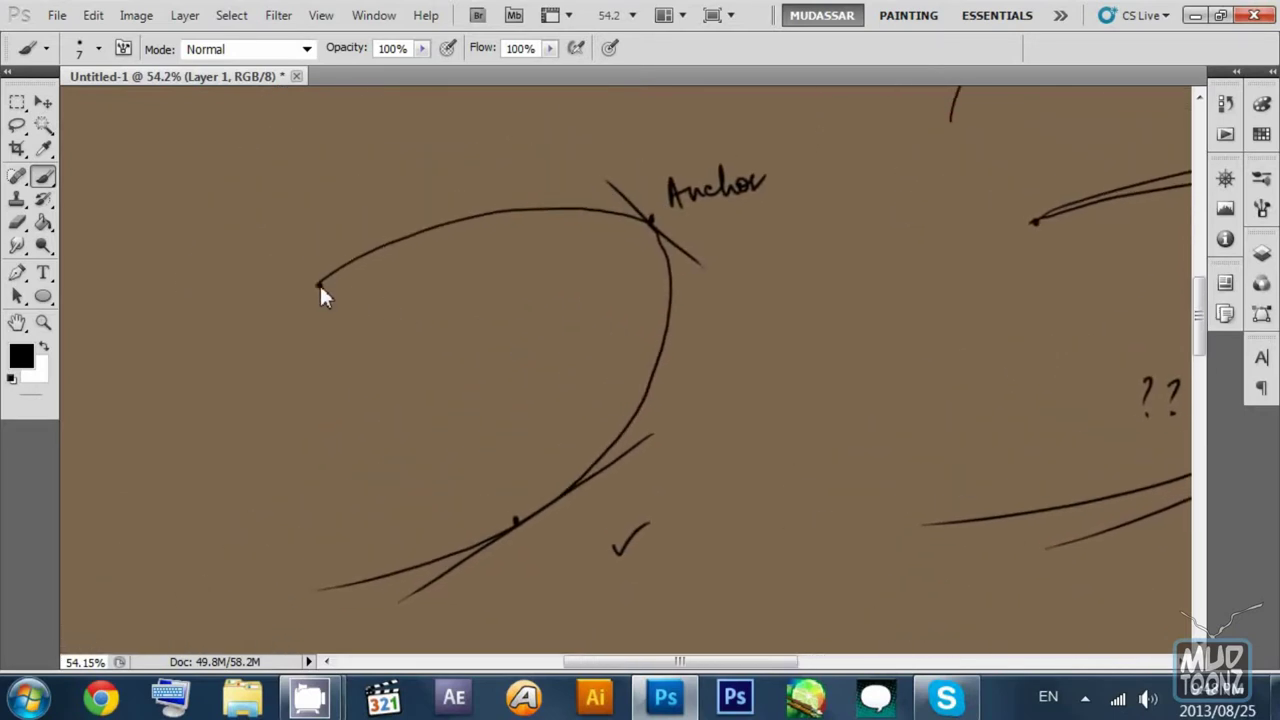
pyautogui.scroll(-3, 406, 300)
pyautogui.scroll(1, 400, 302)
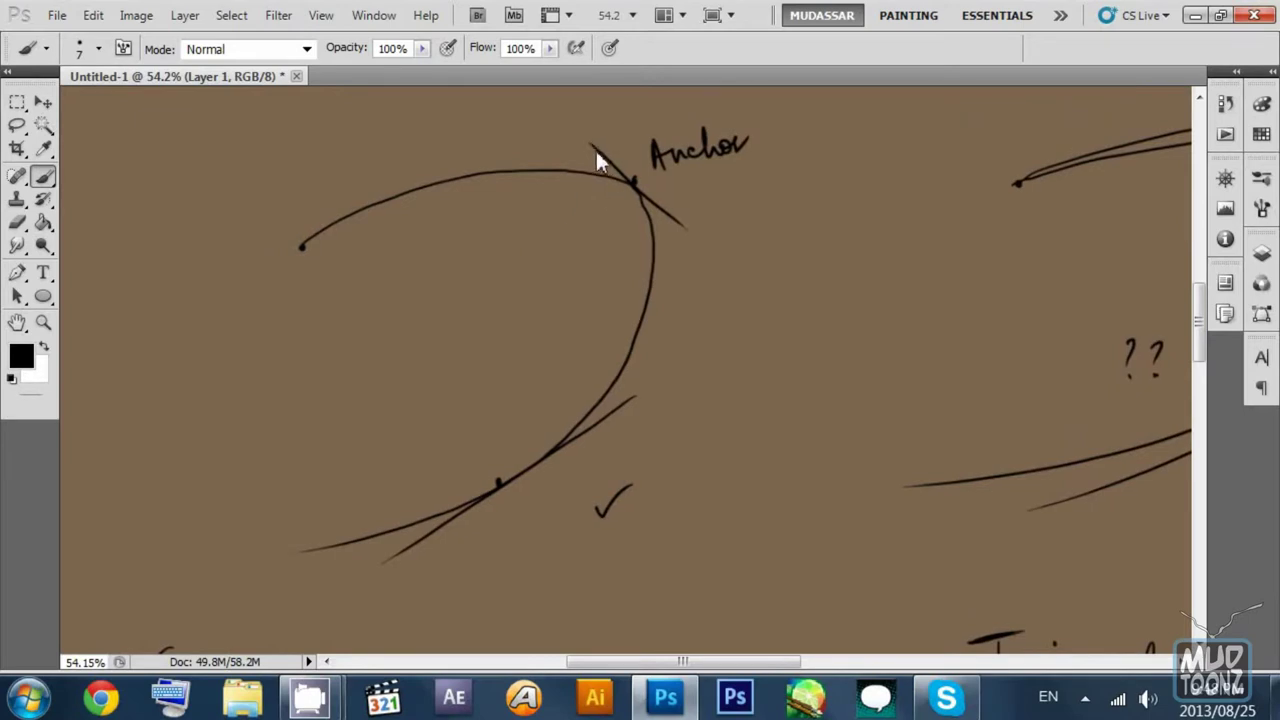
pyautogui.scroll(-3, 670, 219)
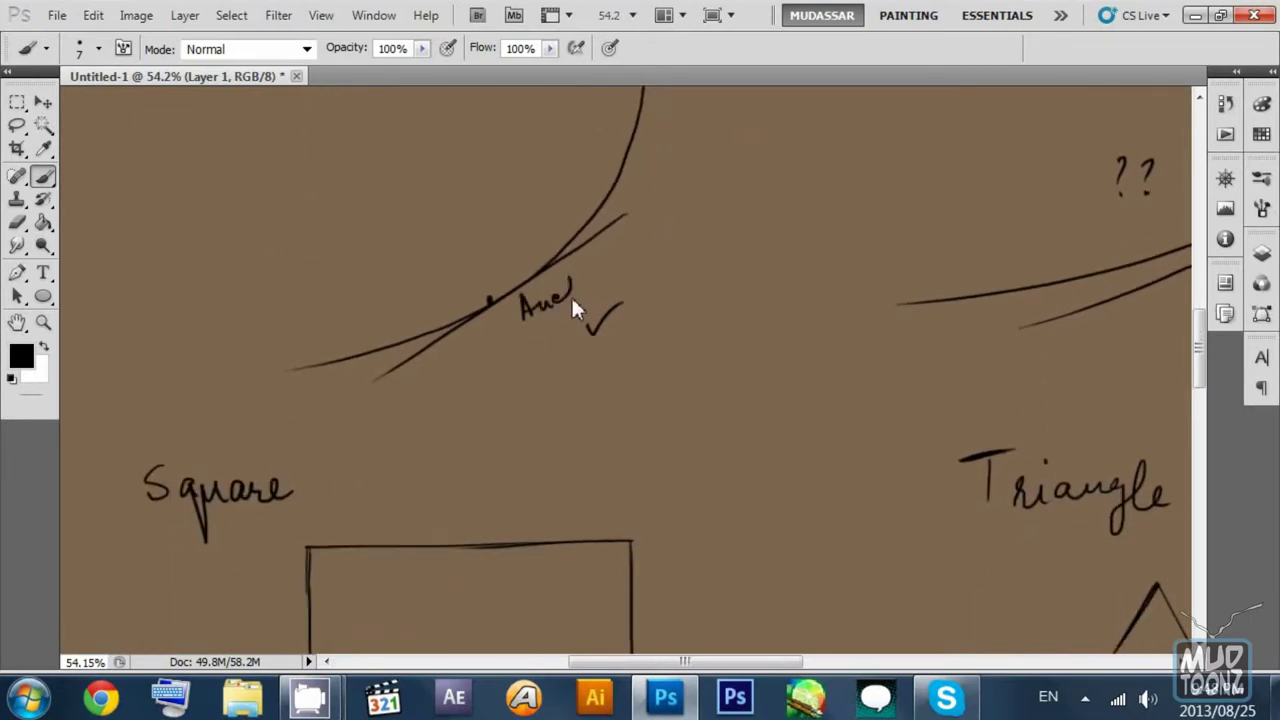
pyautogui.scroll(3, 610, 290)
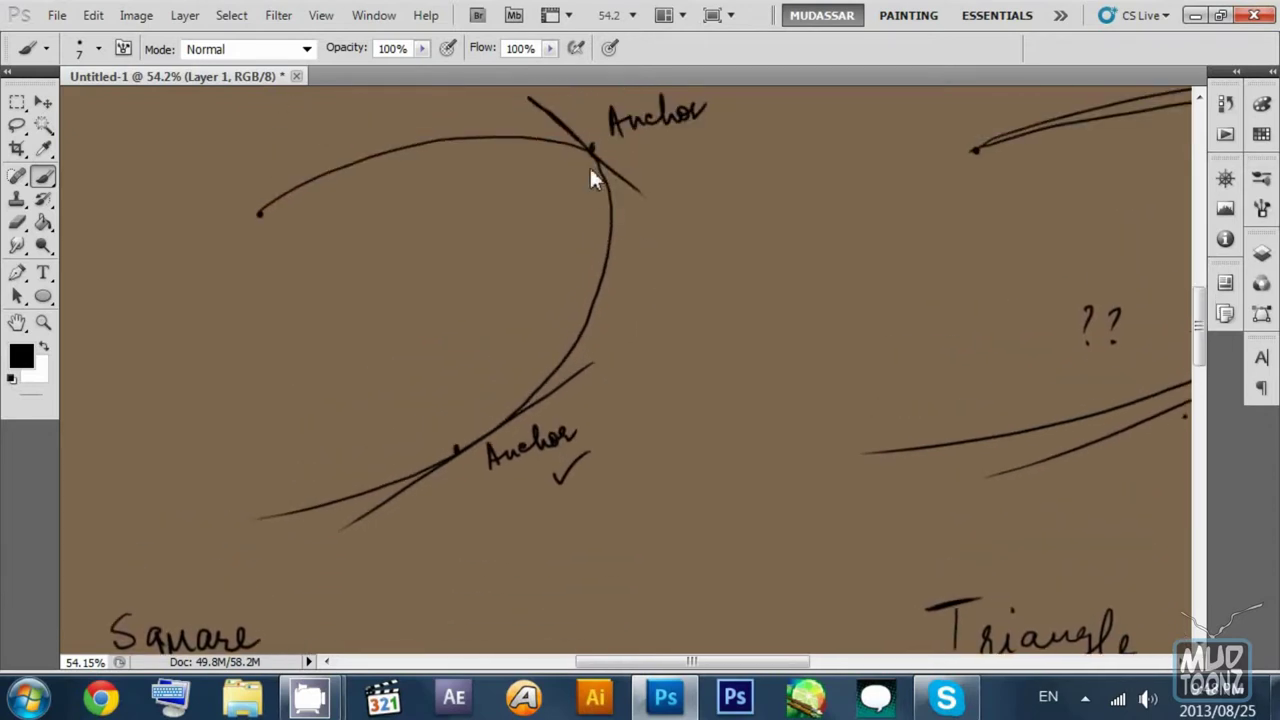
# Step: Set the Pen tool to draw paths and add a new layer above Layer 1
pyautogui.click(20, 278)
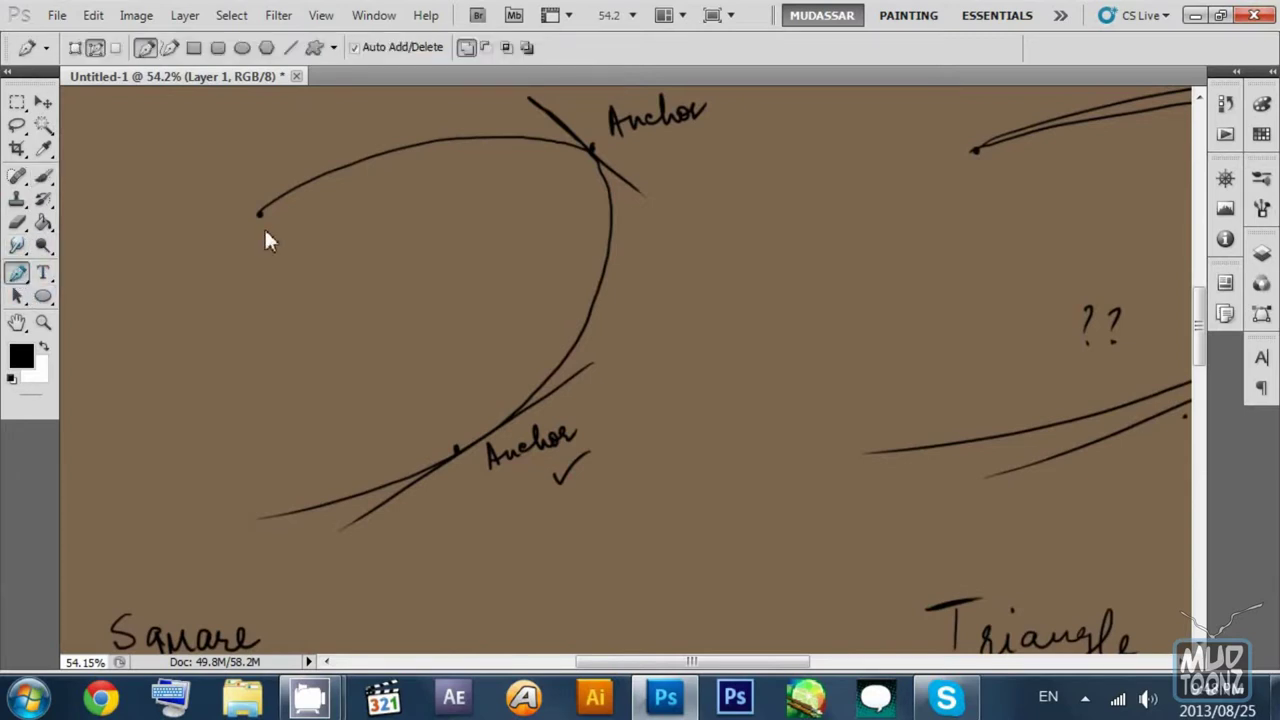
pyautogui.click(75, 48)
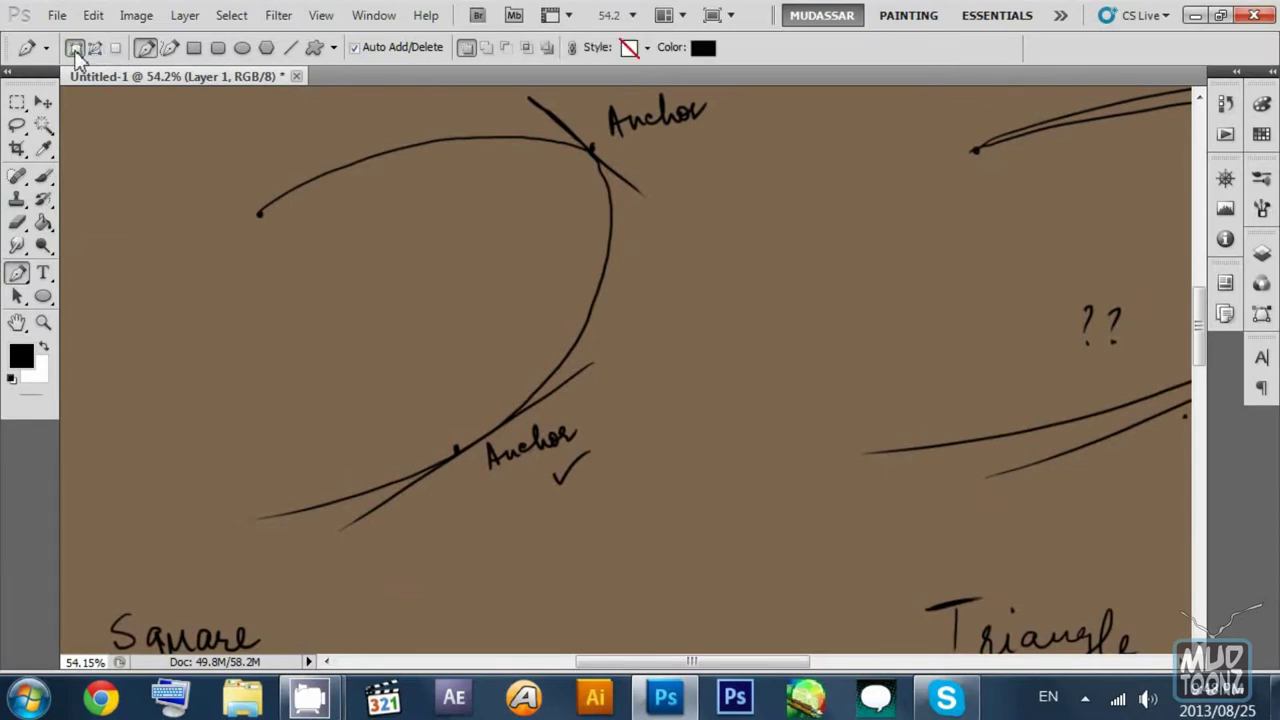
pyautogui.click(95, 48)
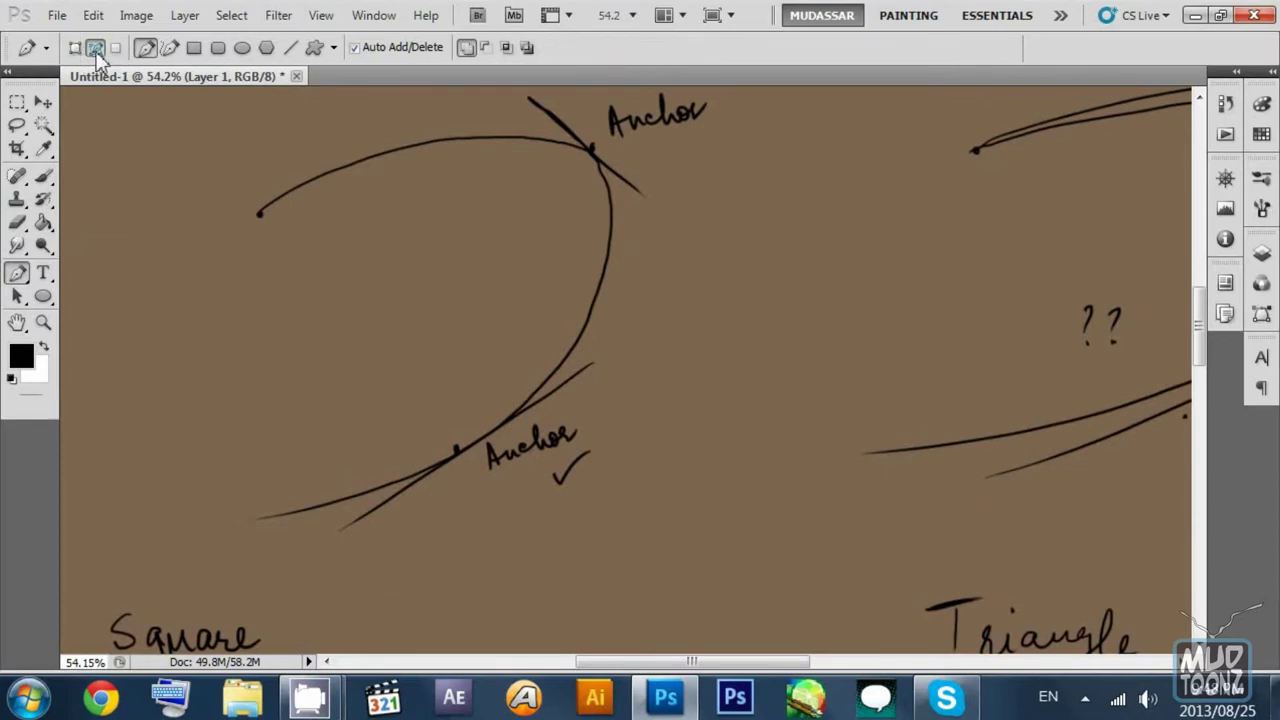
pyautogui.click(1261, 253)
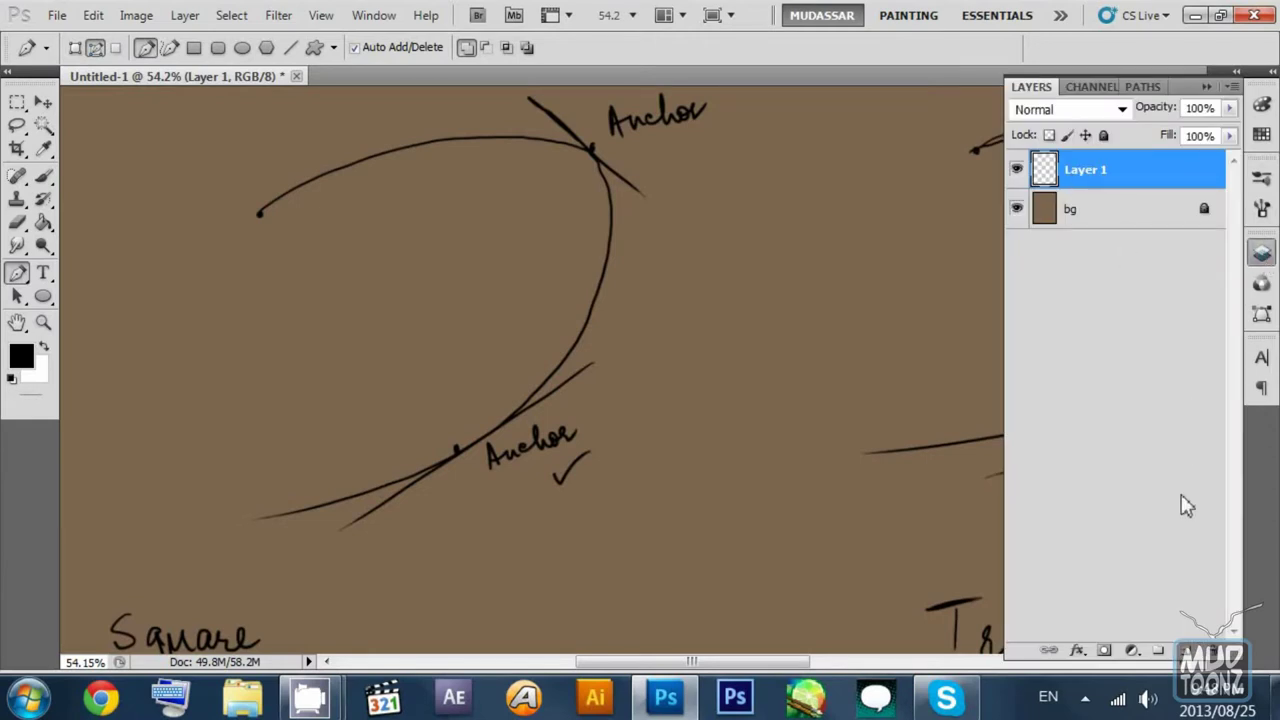
pyautogui.click(1186, 650)
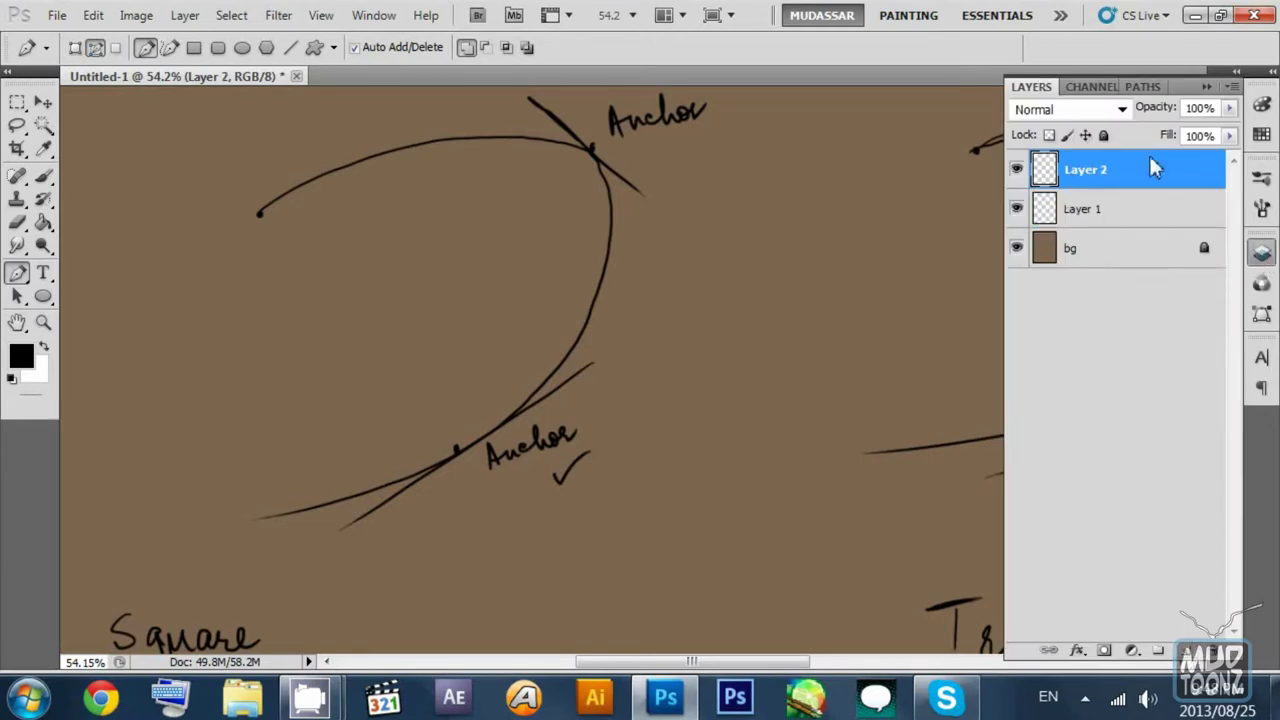
pyautogui.click(1208, 88)
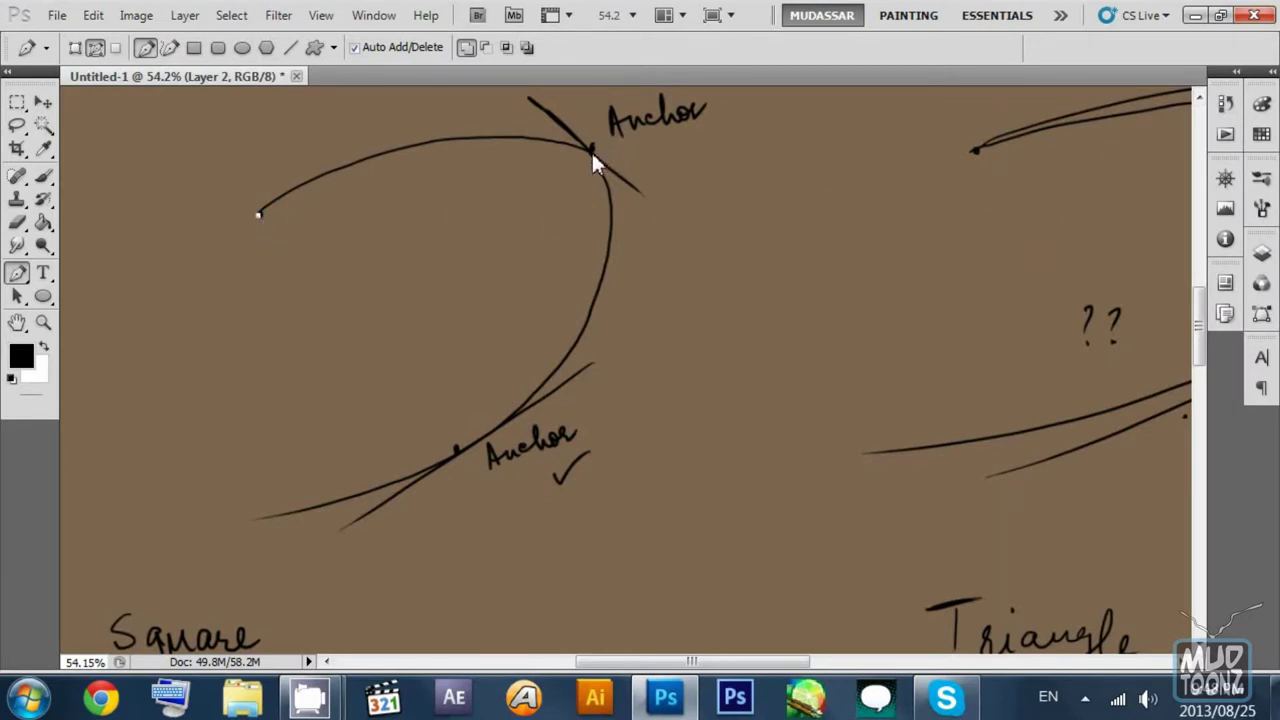
# Step: Trace the ticked curve with a pen path from its upper starting dot through both anchor dots to the end of its lower tail
pyautogui.moveTo(589, 149); pyautogui.dragTo(751, 213)
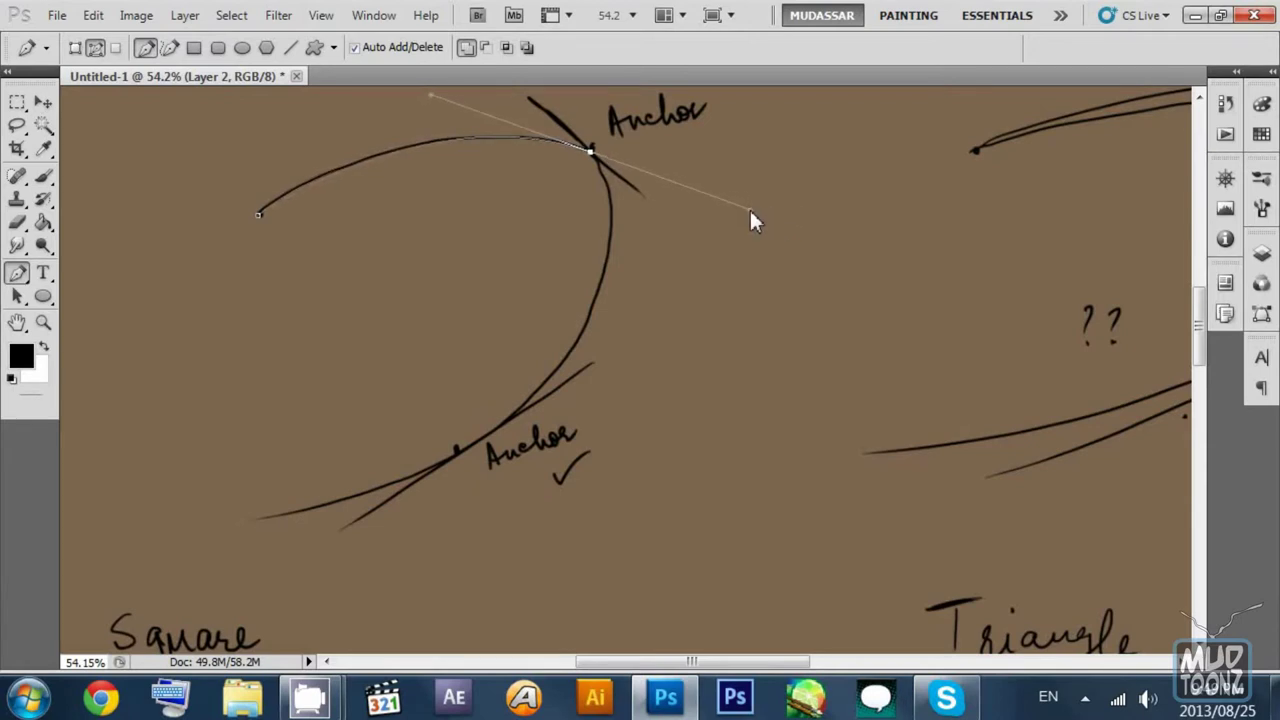
pyautogui.click(455, 452)
pyautogui.moveTo(455, 450); pyautogui.dragTo(352, 512)
pyautogui.hotkey('ctrl', 'z')
pyautogui.click(455, 448)
pyautogui.hotkey('ctrl', 'z')
pyautogui.moveTo(455, 448); pyautogui.dragTo(341, 510)
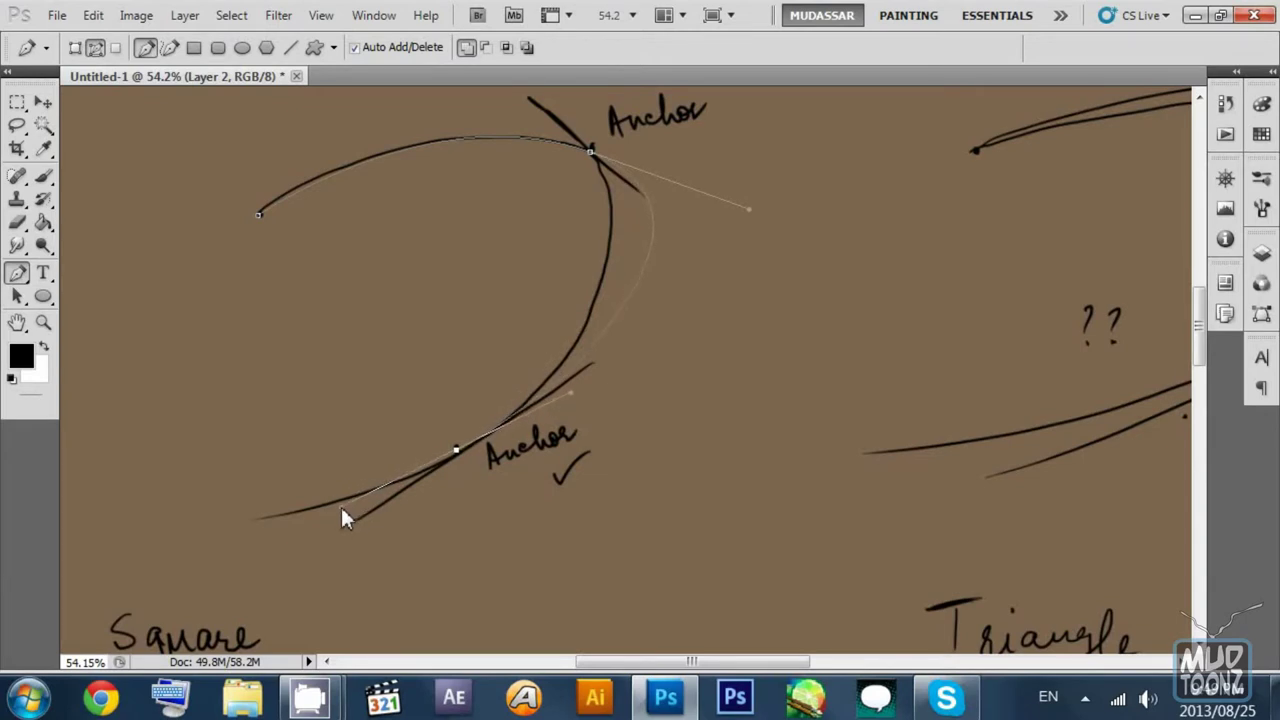
pyautogui.moveTo(594, 468); pyautogui.dragTo(642, 396)
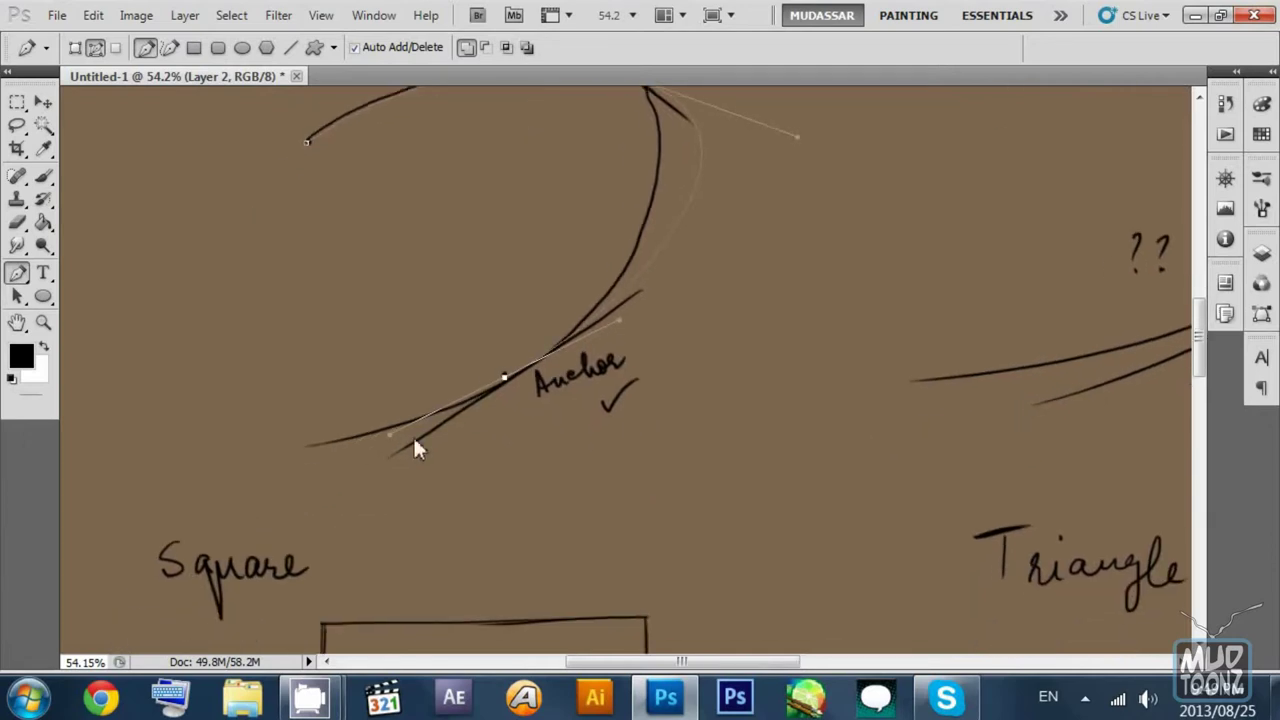
pyautogui.click(307, 445)
pyautogui.hscroll(1, 475, 437)
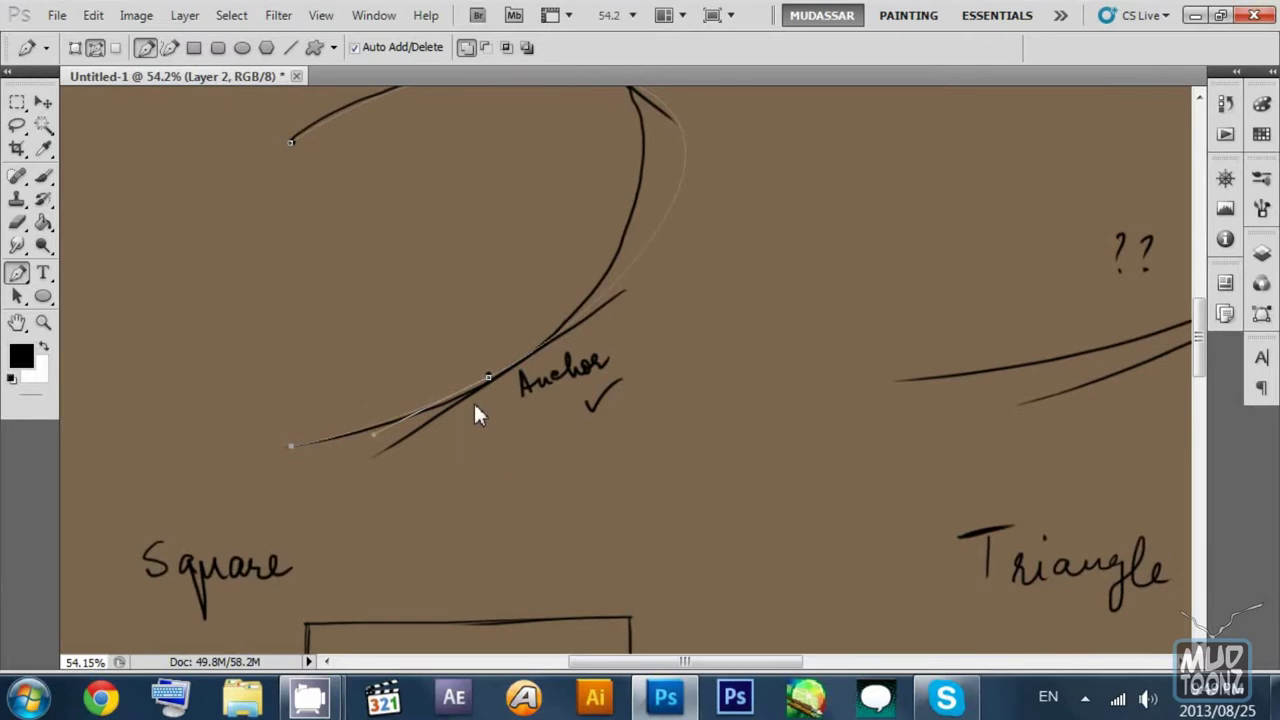
# Step: Select the traced path with the Path Selection tool, then its upper anchor point with the Direct Selection tool
pyautogui.click(18, 106)
pyautogui.click(17, 296)
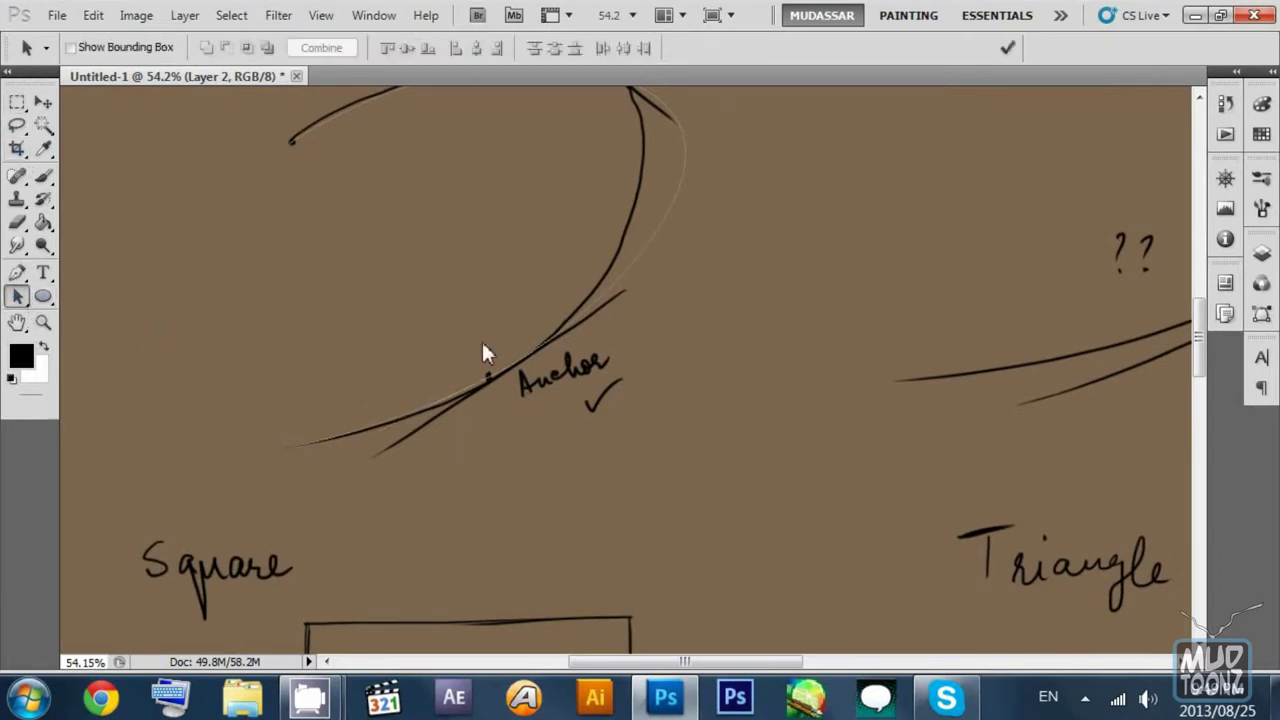
pyautogui.click(643, 266)
pyautogui.scroll(5, 700, 358)
pyautogui.hscroll(3, 700, 358)
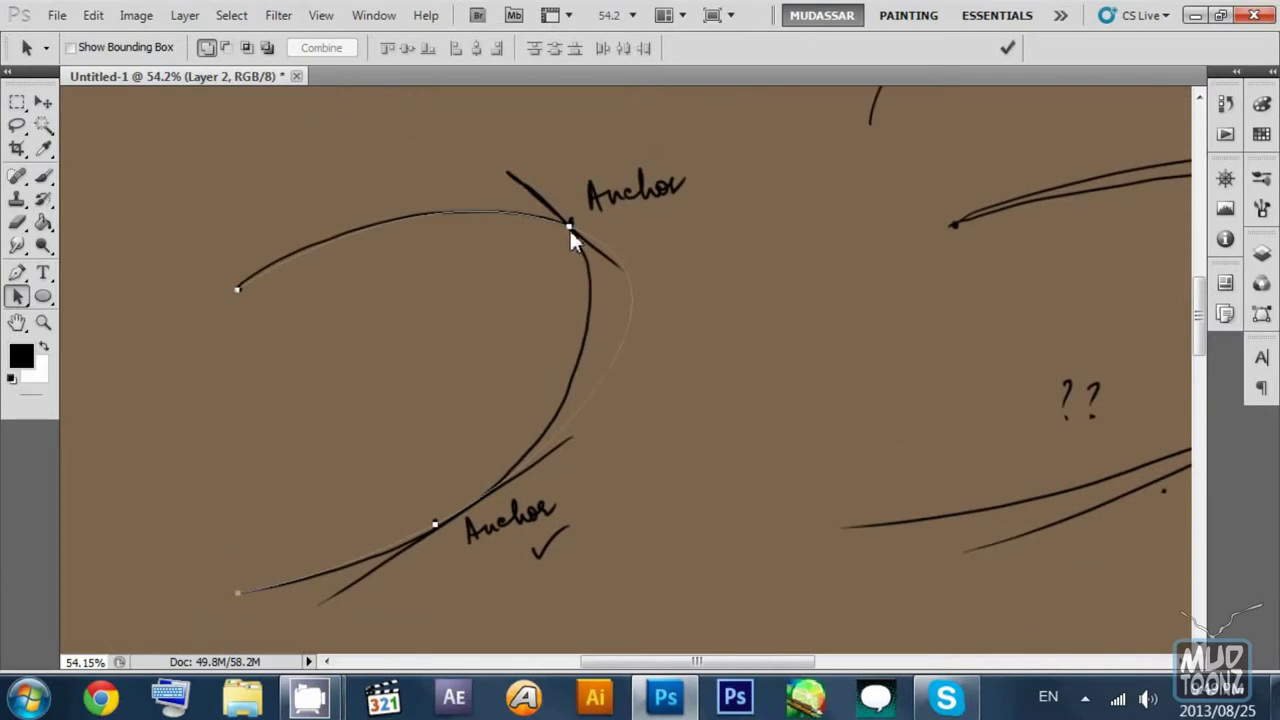
pyautogui.rightClick(18, 296)
pyautogui.click(94, 314)
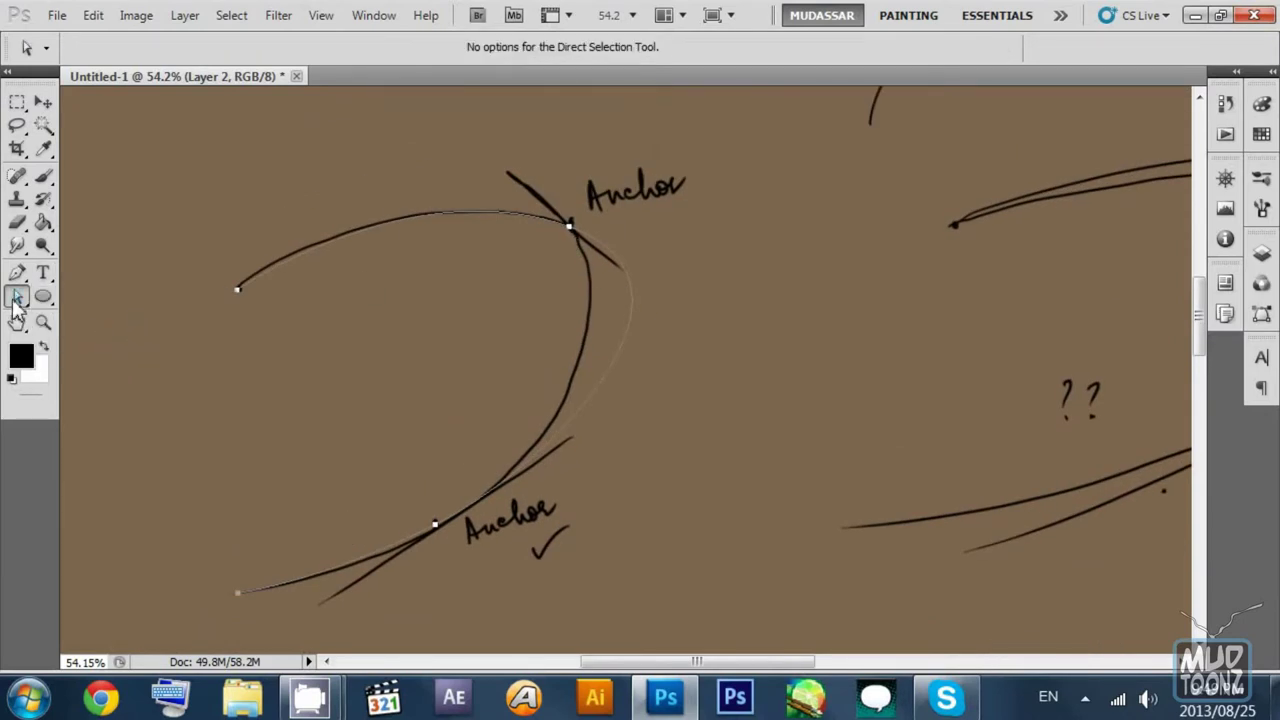
pyautogui.rightClick(18, 297)
pyautogui.click(100, 293)
pyautogui.rightClick(17, 300)
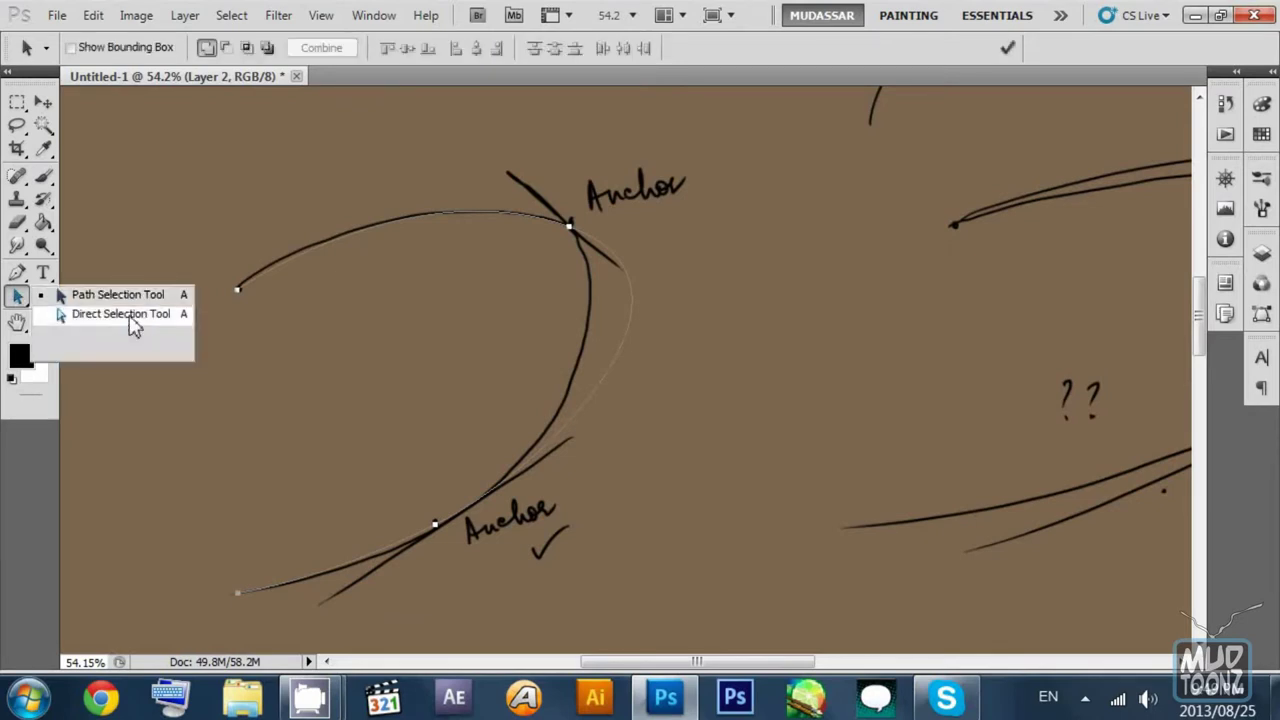
pyautogui.click(120, 314)
pyautogui.click(569, 225)
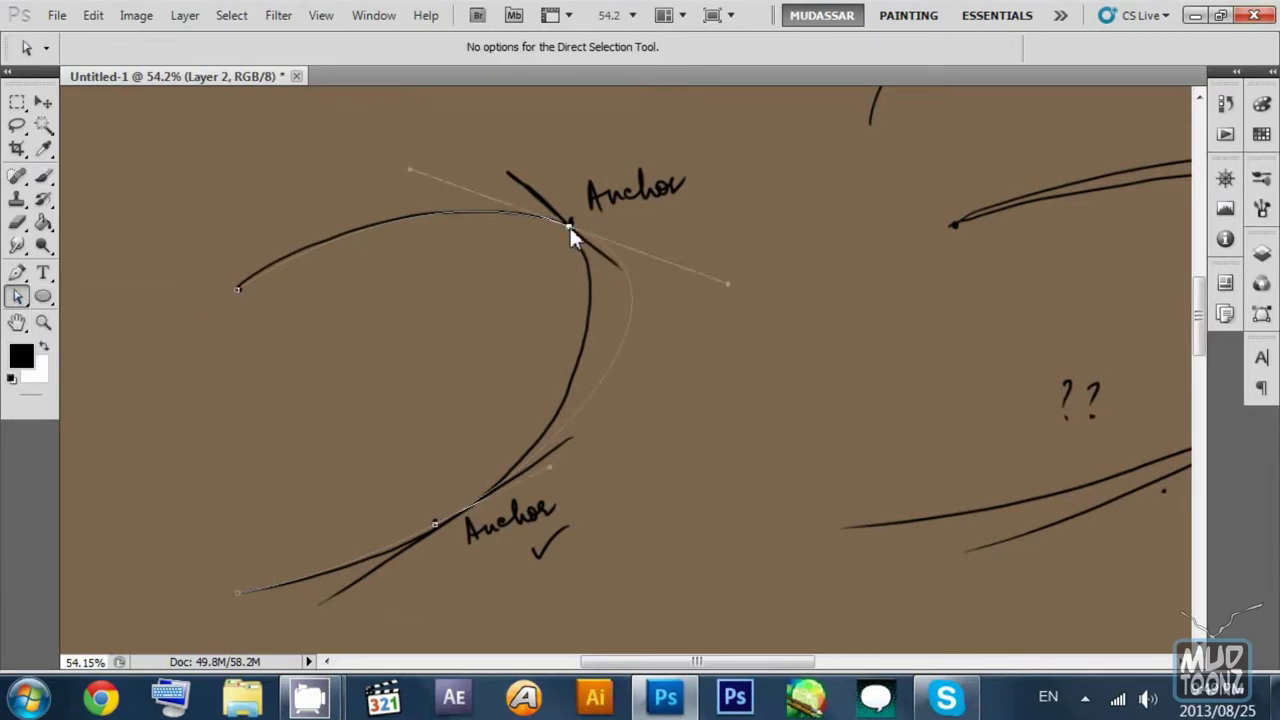
# Step: Adjust both direction handles of the upper anchor point along the drawn tangent so the path follows the sketched curve
pyautogui.moveTo(732, 290)
pyautogui.mouseDown()
pyautogui.moveTo(625, 256)
pyautogui.moveTo(651, 254)
pyautogui.moveTo(640, 271)
pyautogui.moveTo(627, 263)
pyautogui.moveTo(666, 297)
pyautogui.moveTo(640, 295)
pyautogui.moveTo(651, 341)
pyautogui.moveTo(630, 335)
pyautogui.mouseUp()
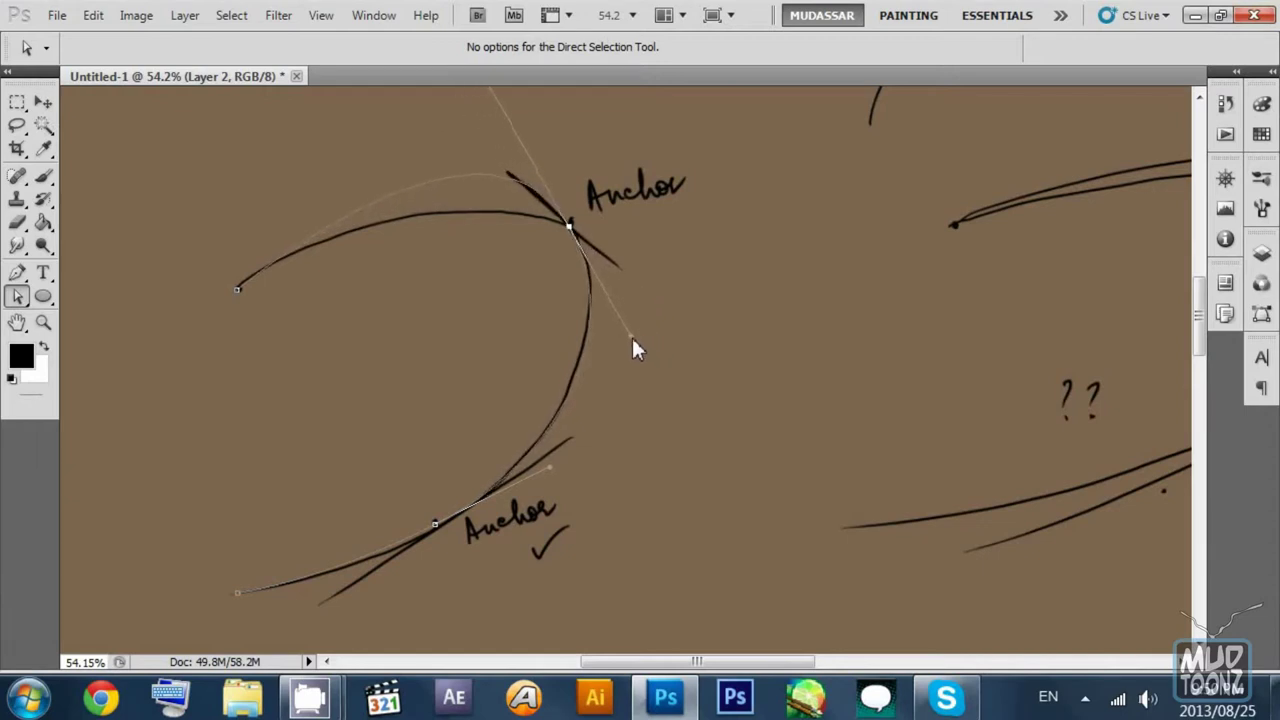
pyautogui.moveTo(518, 126); pyautogui.dragTo(563, 204)
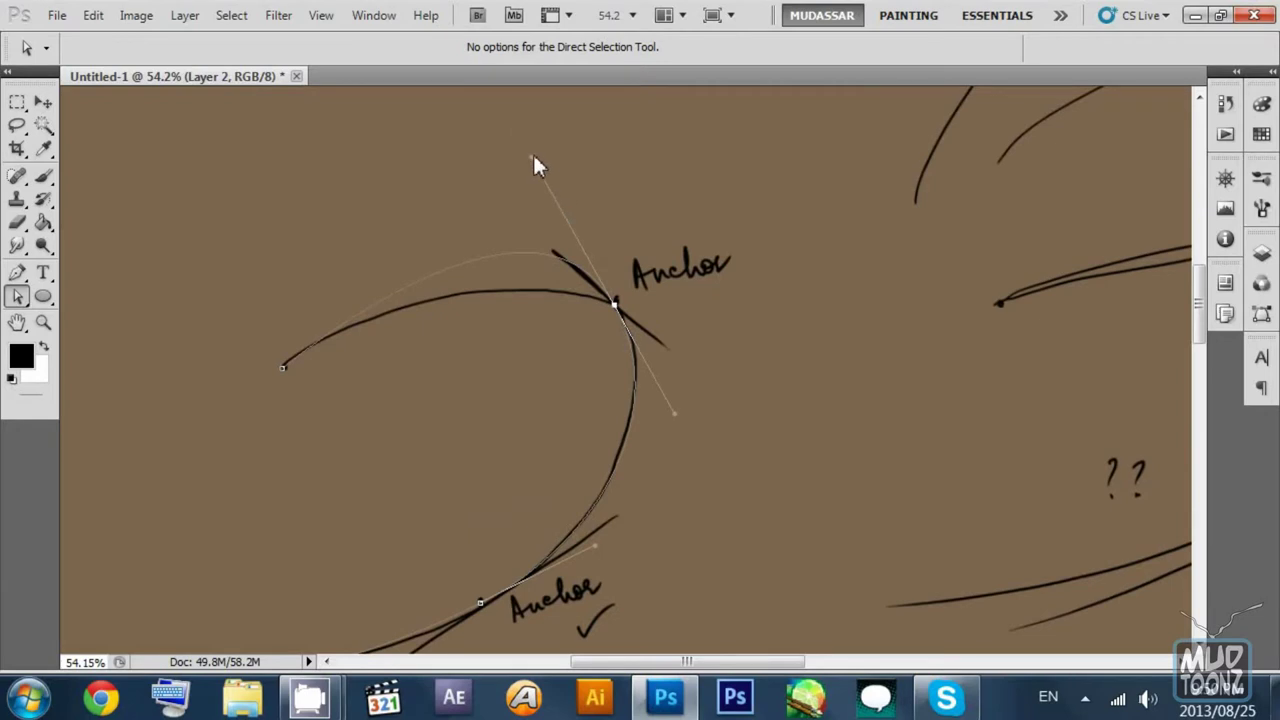
pyautogui.moveTo(533, 156); pyautogui.dragTo(446, 248)
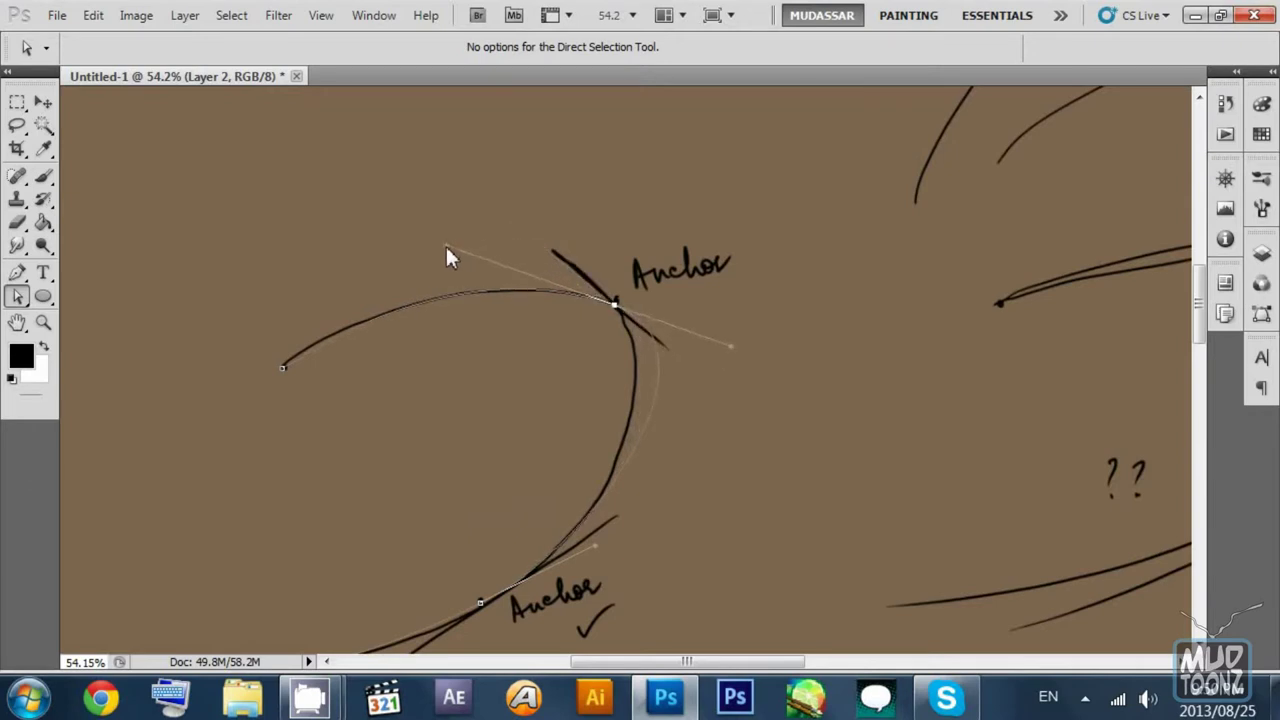
pyautogui.moveTo(729, 345); pyautogui.dragTo(681, 342)
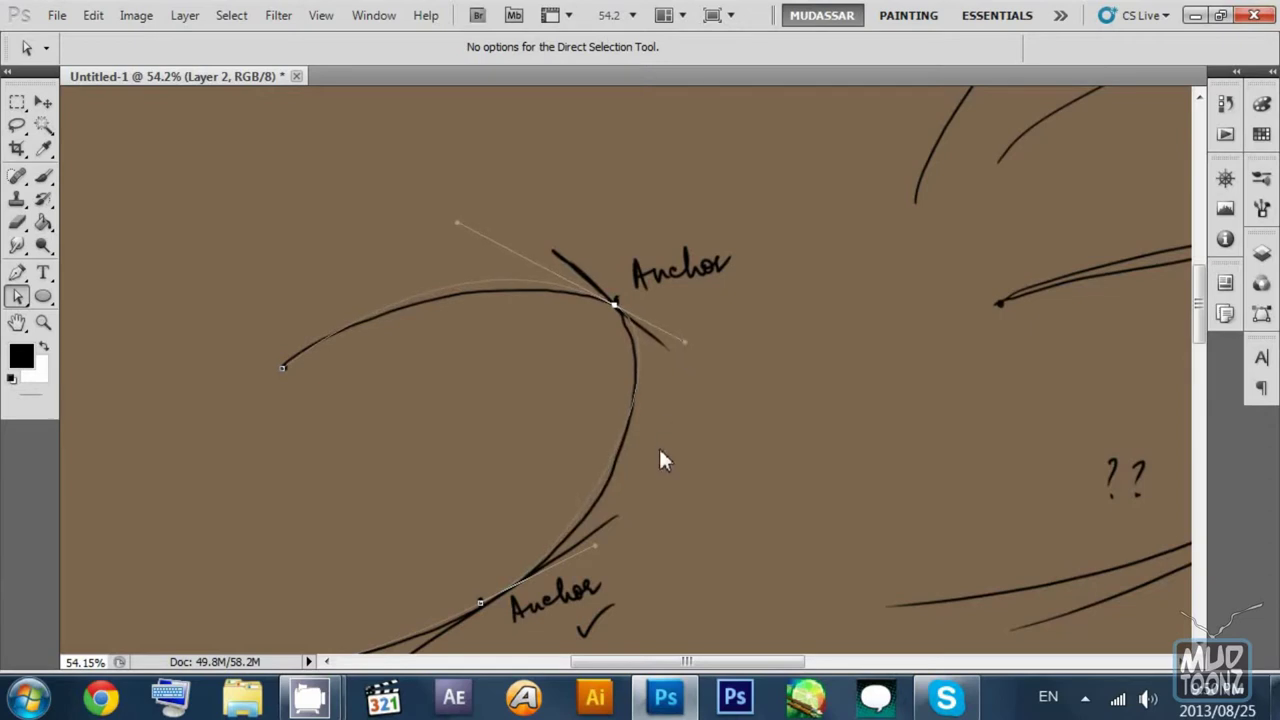
pyautogui.scroll(-1, 655, 446)
pyautogui.moveTo(683, 324); pyautogui.dragTo(681, 337)
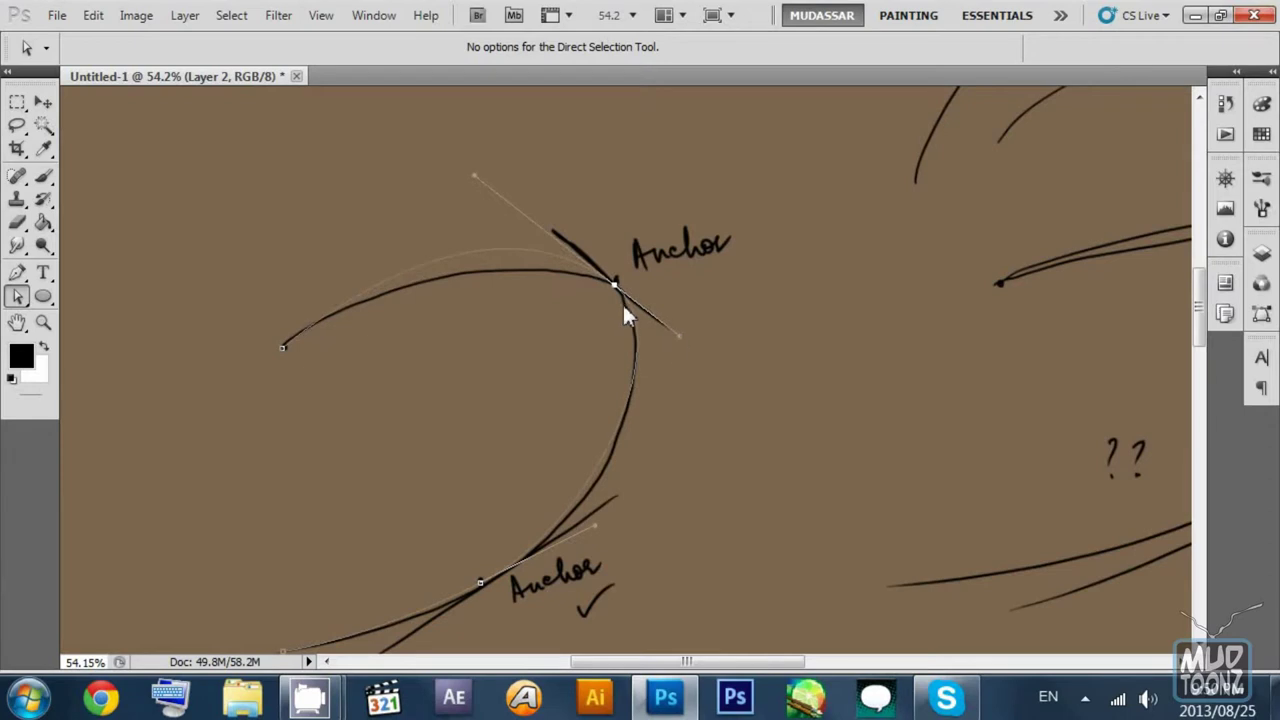
pyautogui.moveTo(474, 177); pyautogui.dragTo(520, 211)
# Step: Convert the path's upper starting point to a smooth point with the Convert Point tool, pulling out its direction handles
pyautogui.click(282, 349)
pyautogui.click(17, 272)
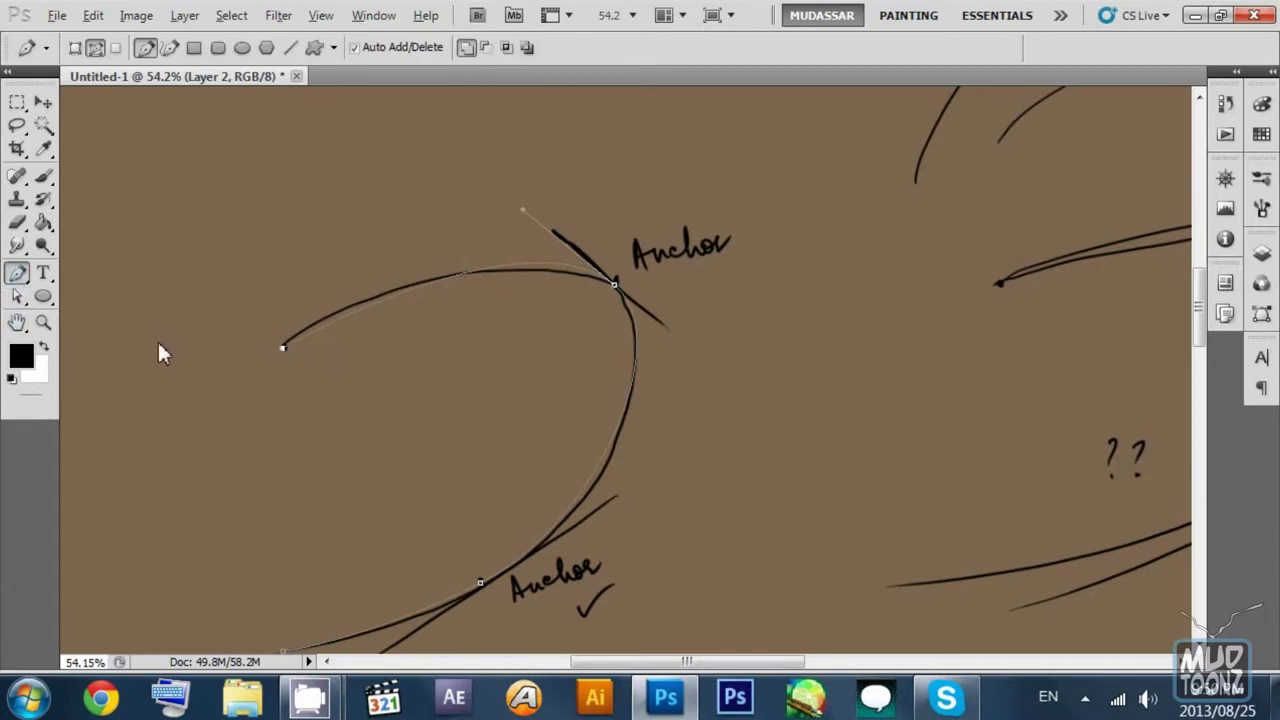
pyautogui.moveTo(17, 272); pyautogui.dragTo(100, 329)
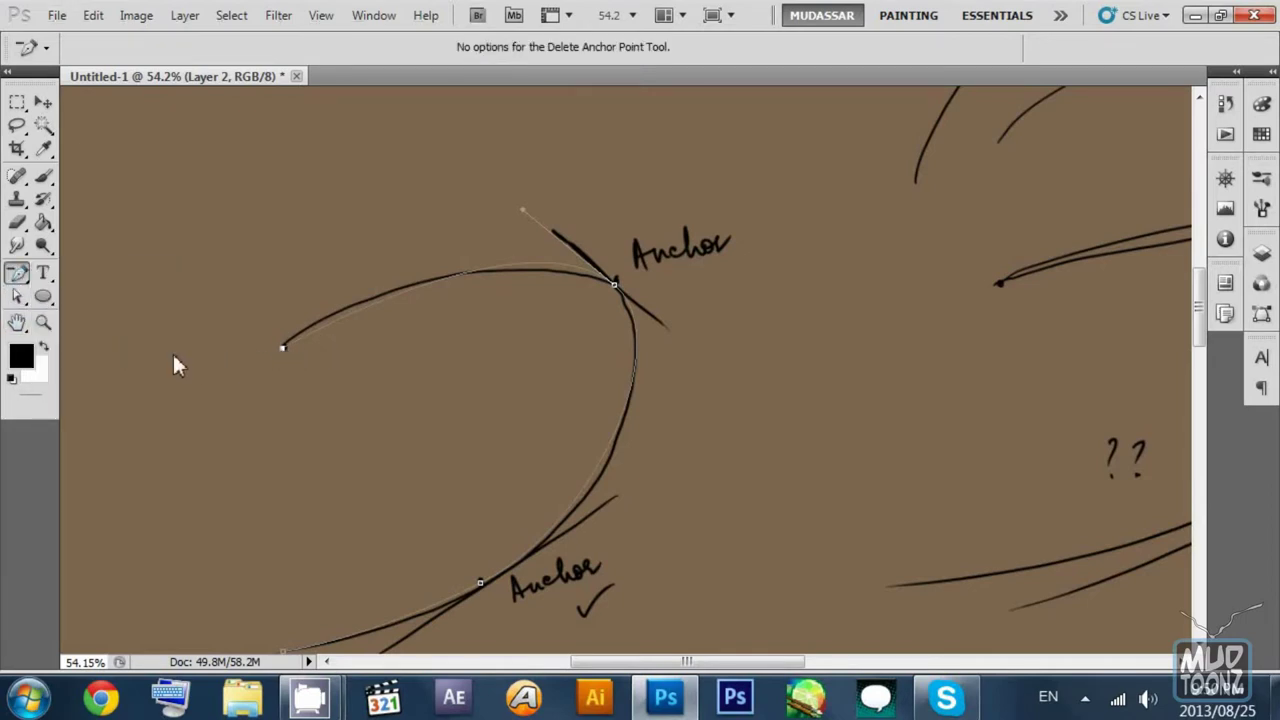
pyautogui.moveTo(17, 272); pyautogui.dragTo(100, 349)
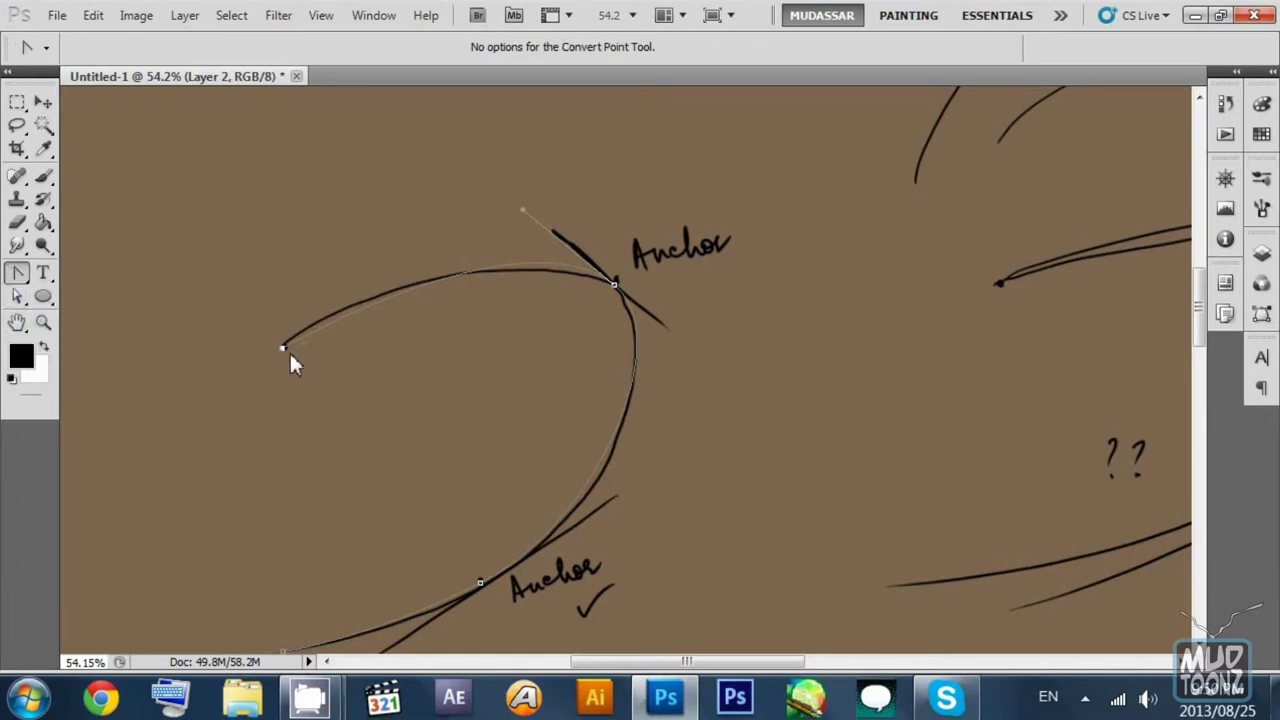
pyautogui.moveTo(283, 349); pyautogui.dragTo(317, 281)
# Step: Adjust both direction handles of the upper anchor point with the Direct Selection tool to fit the sketched curve
pyautogui.click(17, 296)
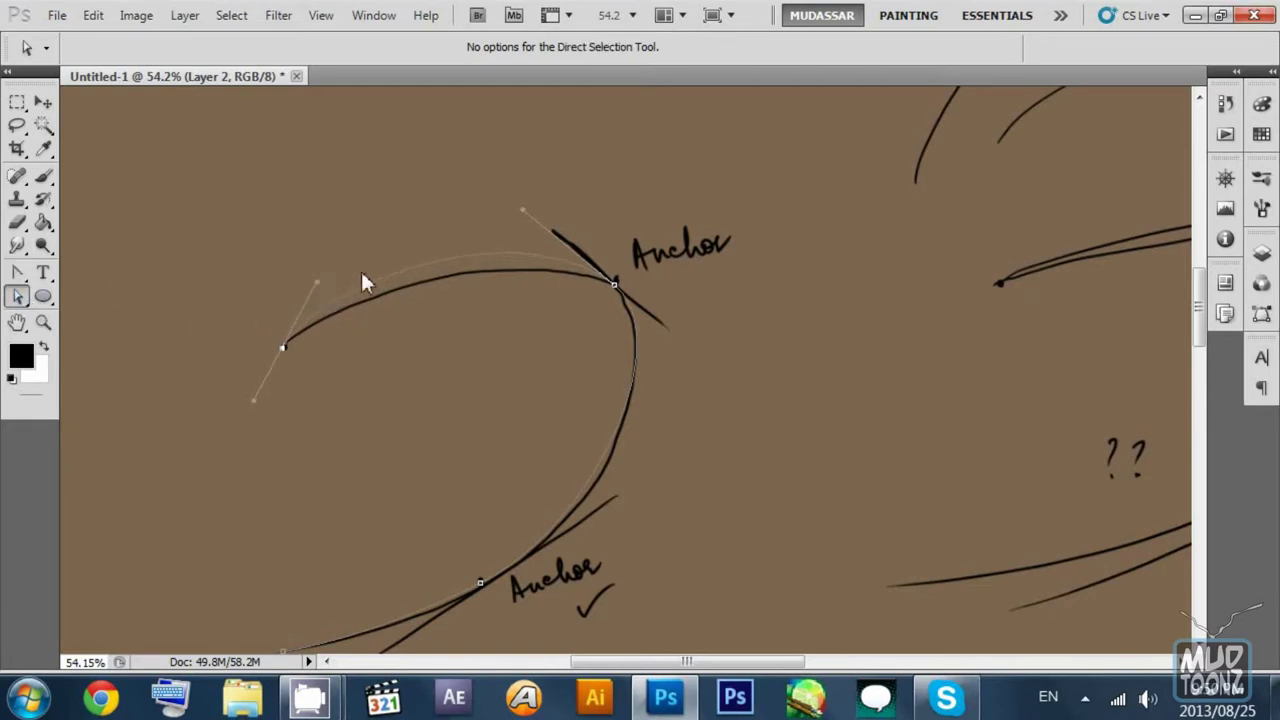
pyautogui.moveTo(521, 207); pyautogui.dragTo(552, 237)
pyautogui.moveTo(750, 364); pyautogui.dragTo(730, 298)
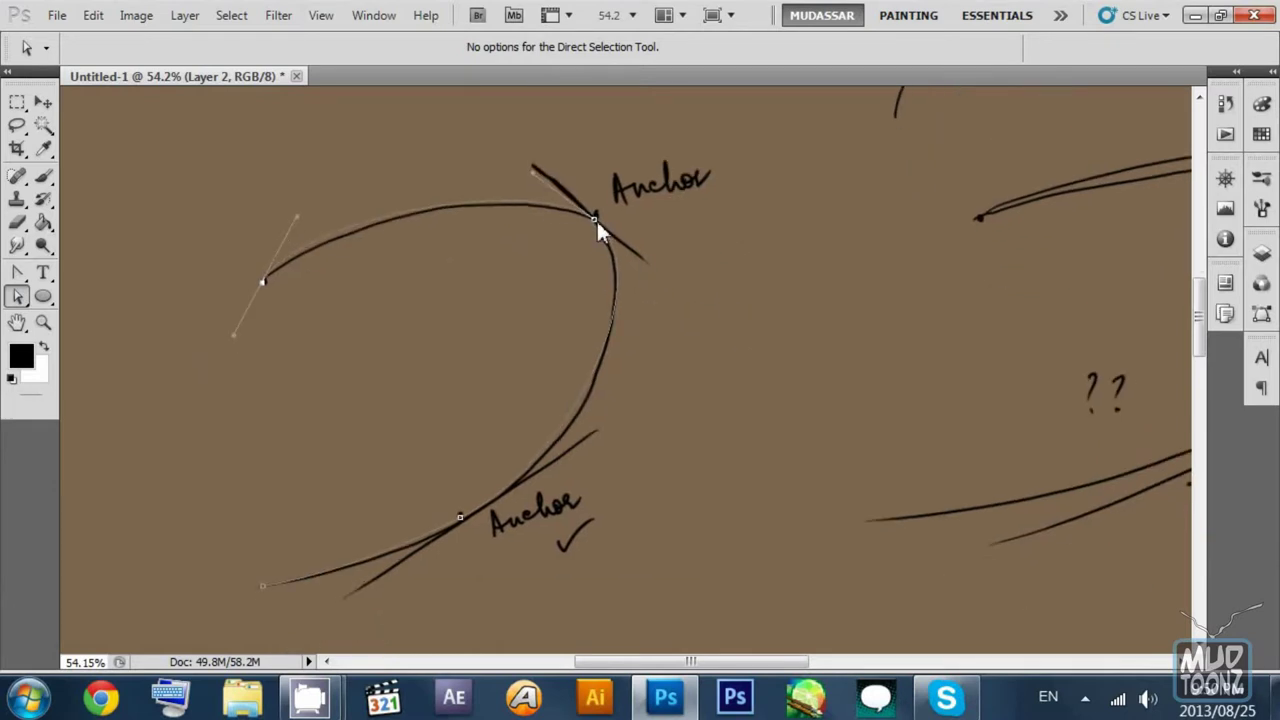
pyautogui.click(594, 219)
pyautogui.moveTo(662, 270); pyautogui.dragTo(661, 302)
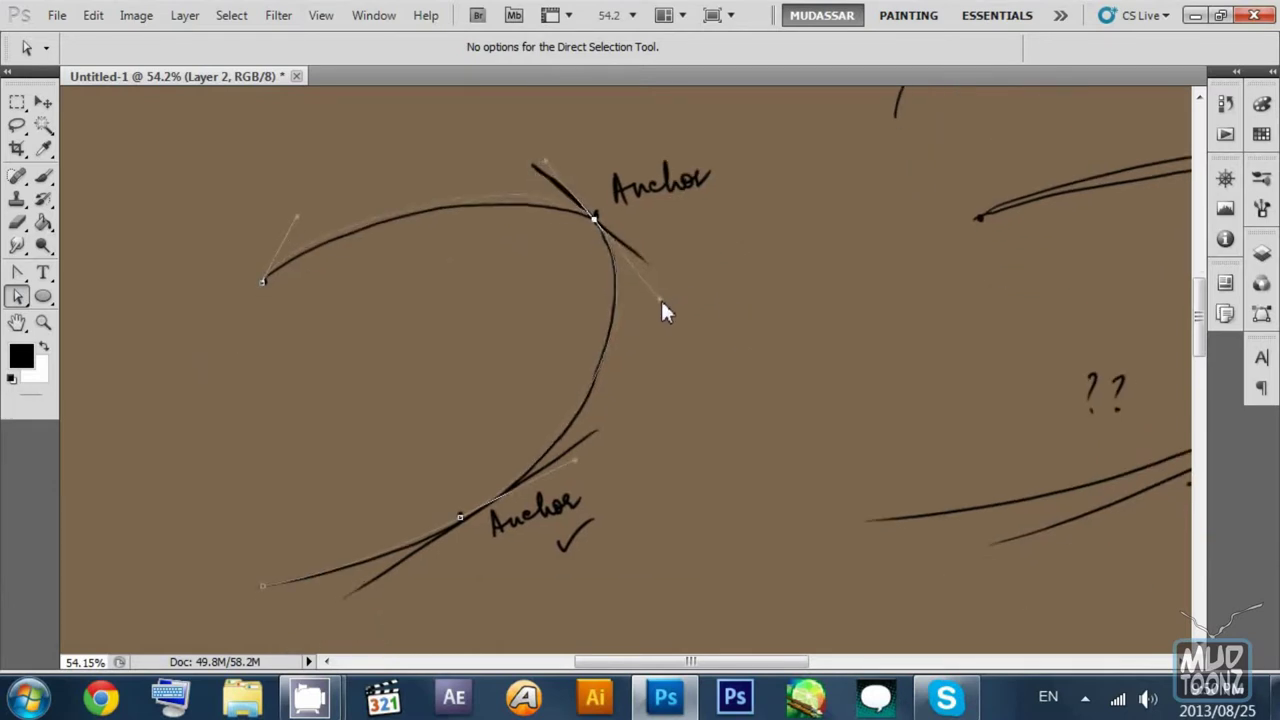
# Step: Adjust the lower anchor point's tail-side direction handle and nudge the anchor onto its drawn dot
pyautogui.scroll(-2, 670, 345)
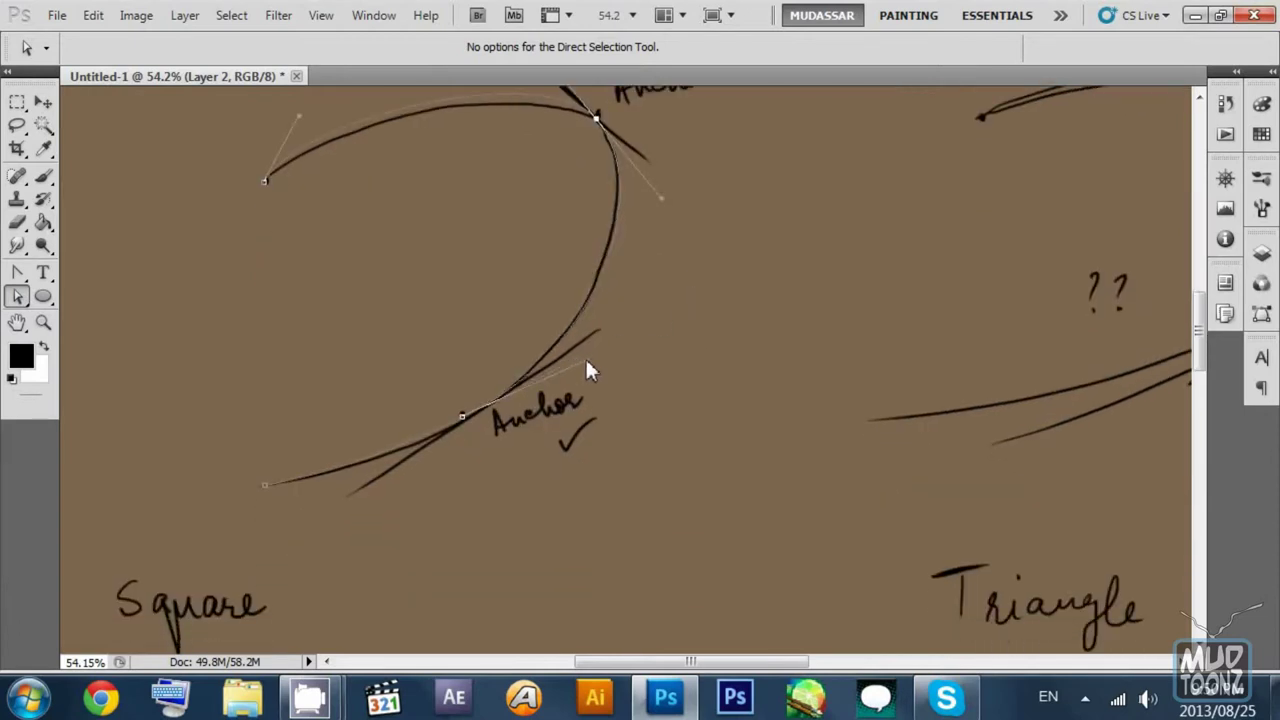
pyautogui.click(461, 416)
pyautogui.moveTo(345, 470); pyautogui.dragTo(342, 476)
pyautogui.moveTo(463, 416); pyautogui.dragTo(467, 417)
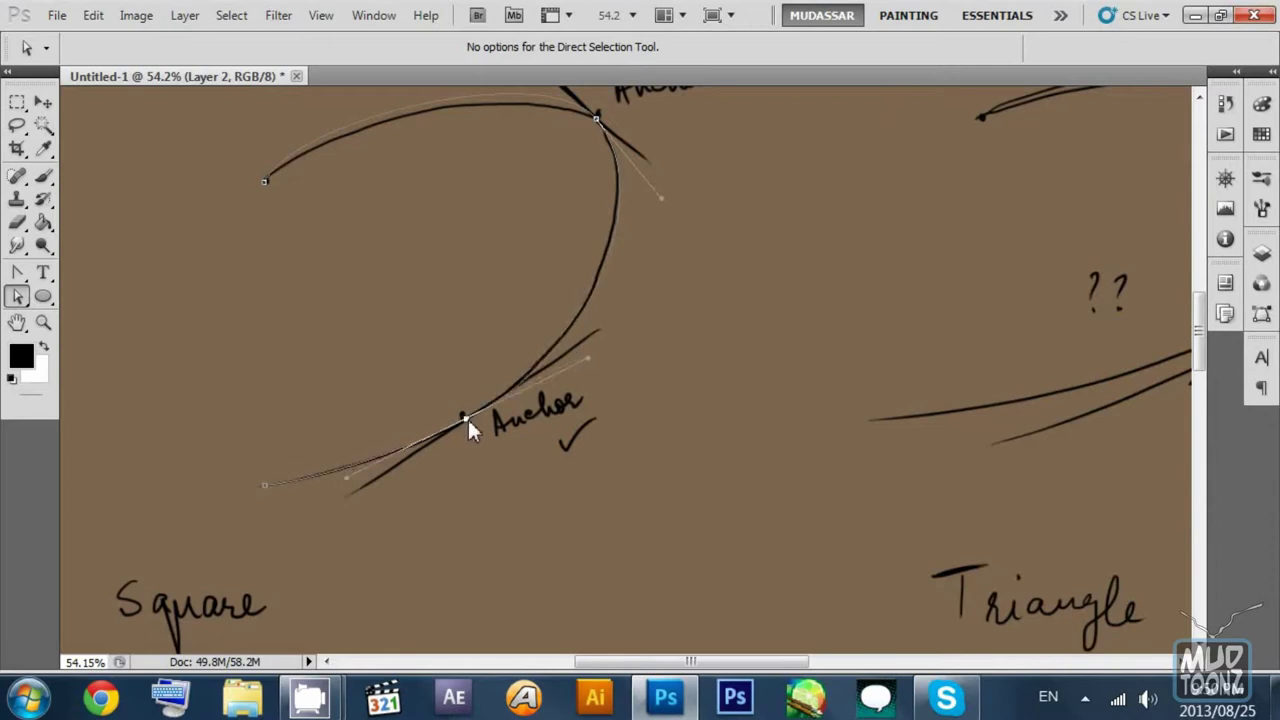
# Step: Hide Layer 1 to examine the whole traced path on its own, and show the layer again
pyautogui.scroll(-2, 633, 421)
pyautogui.hscroll(-1, 633, 421)
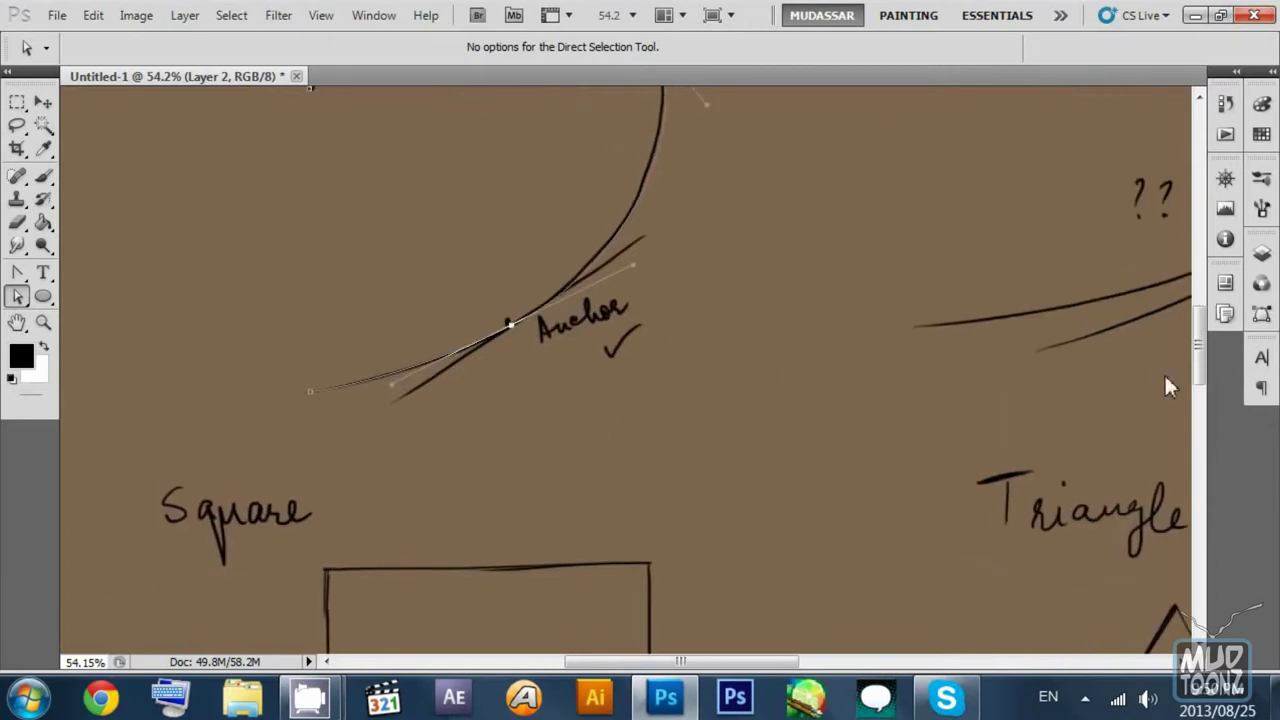
pyautogui.click(1261, 253)
pyautogui.click(1016, 208)
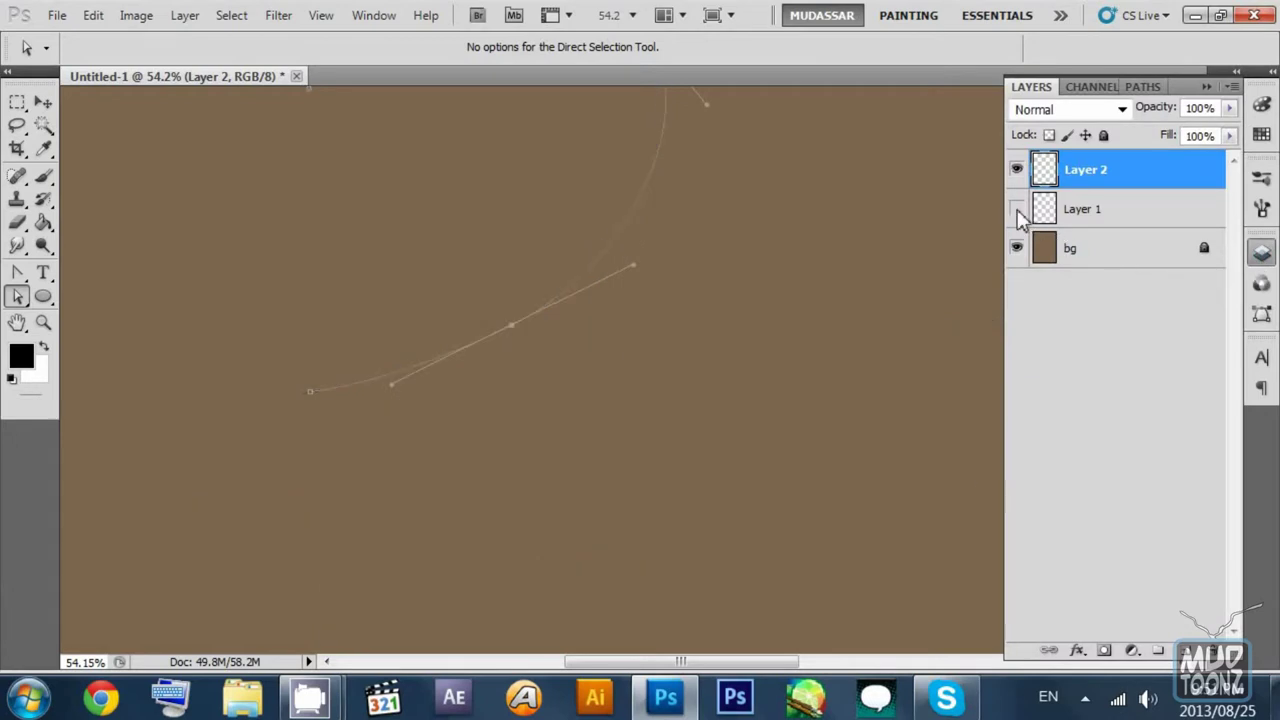
pyautogui.scroll(2, 724, 375)
pyautogui.hscroll(-1, 724, 375)
pyautogui.scroll(2, 724, 375)
pyautogui.hscroll(-1, 724, 375)
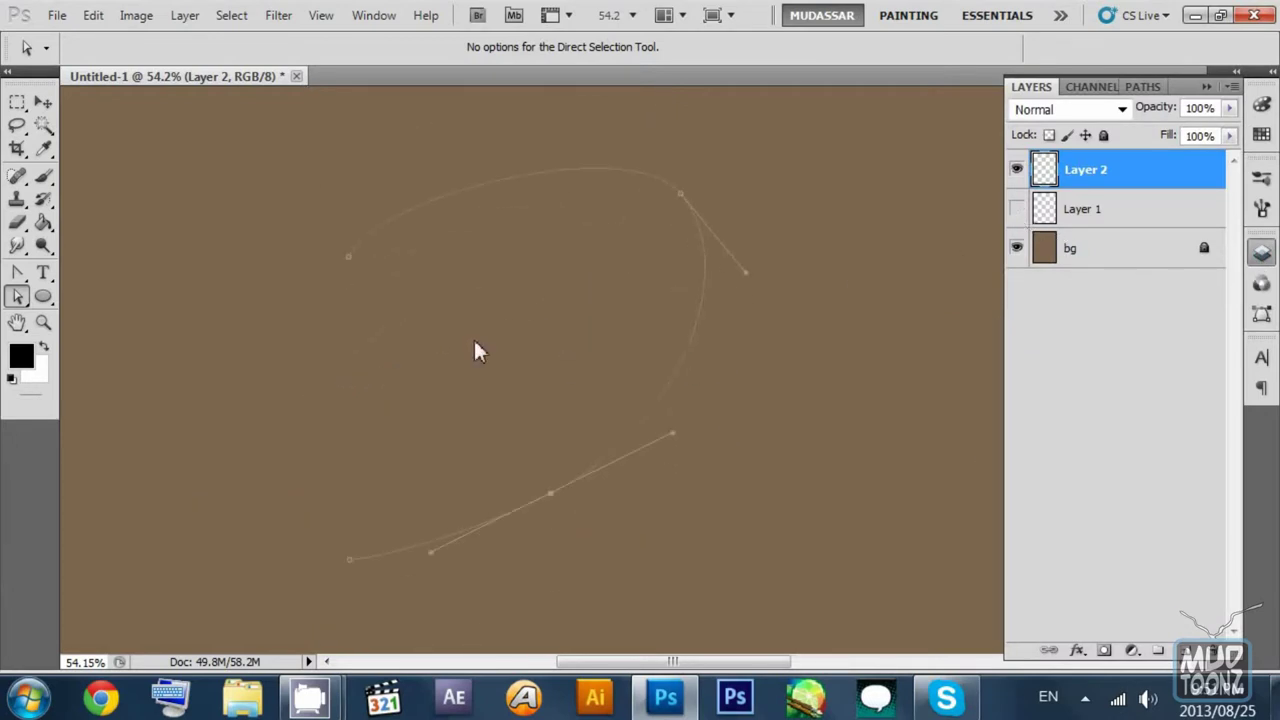
pyautogui.click(1016, 208)
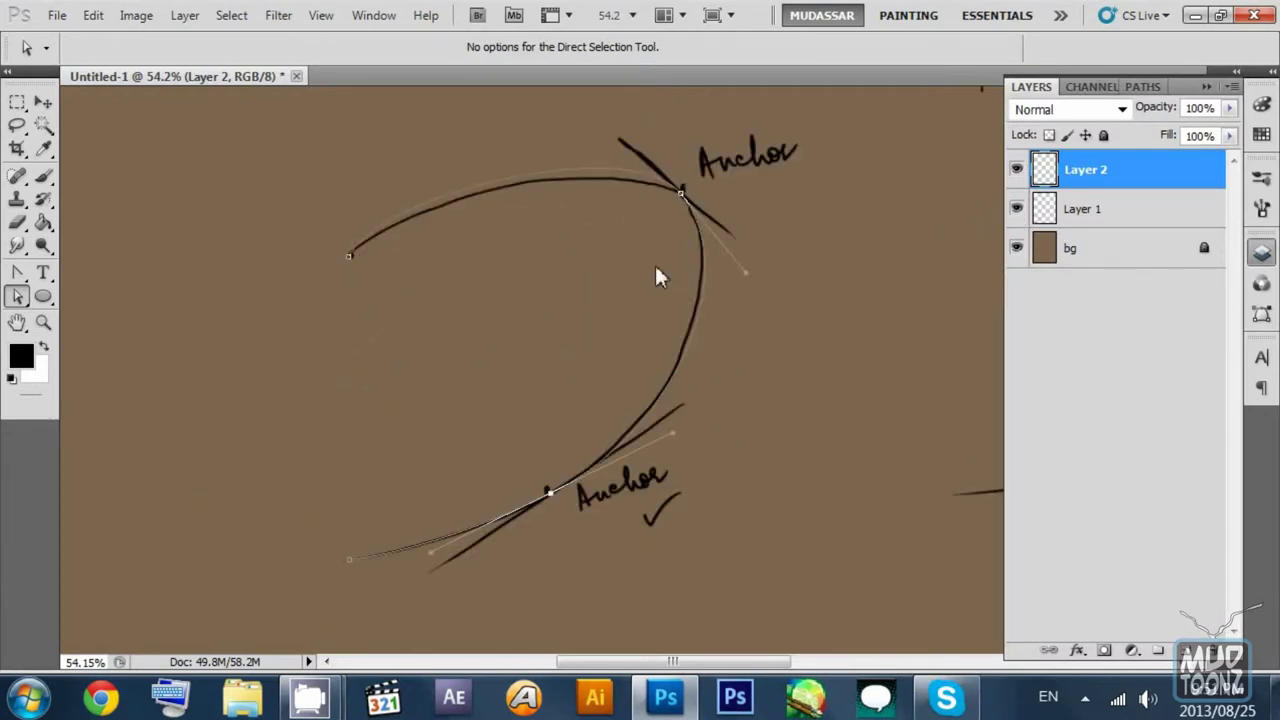
# Step: Refine the starting point's direction handle and the upper anchor's left handle so the top segment follows the sketched arc
pyautogui.click(450, 206)
pyautogui.click(349, 256)
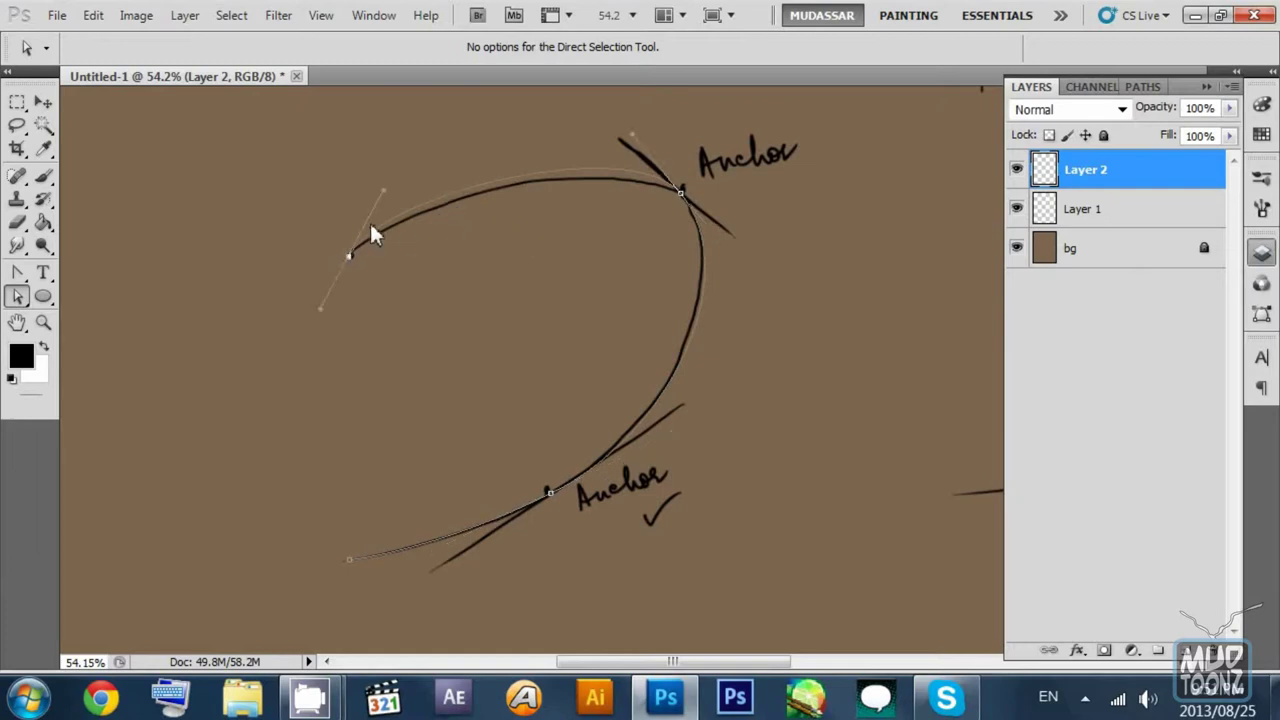
pyautogui.moveTo(384, 190); pyautogui.dragTo(393, 201)
pyautogui.moveTo(632, 134); pyautogui.dragTo(638, 138)
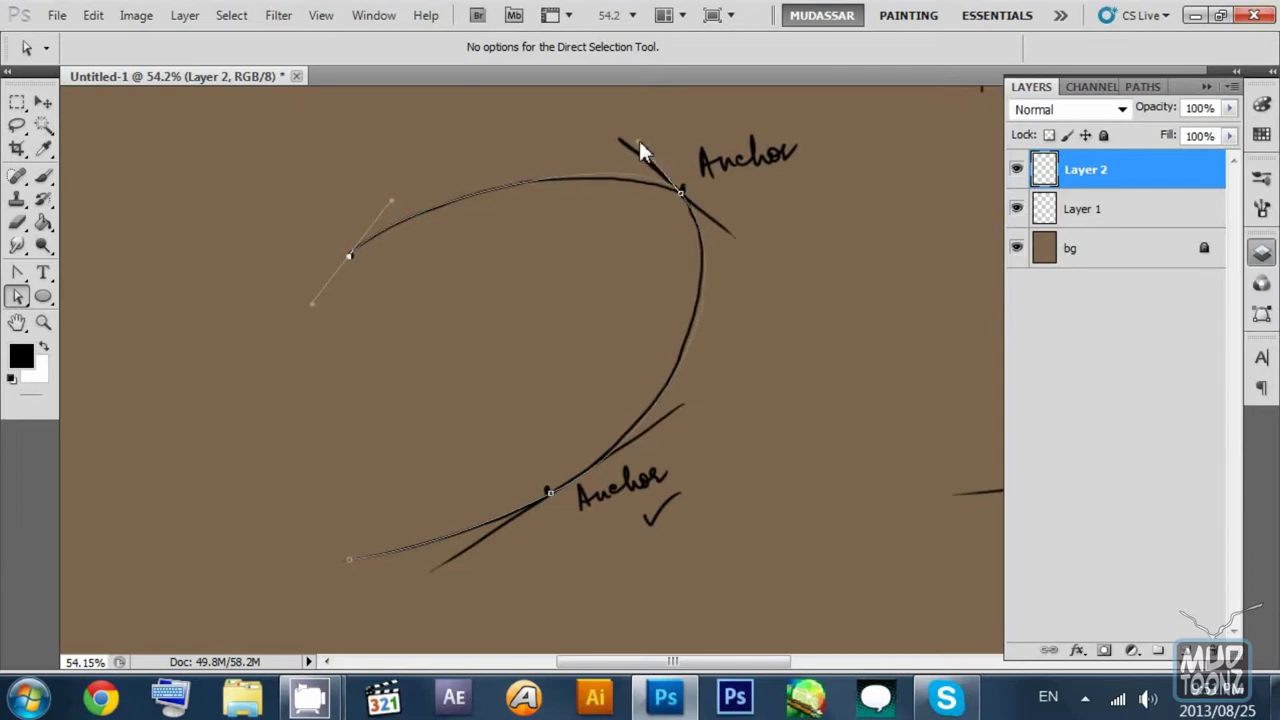
pyautogui.moveTo(388, 198); pyautogui.dragTo(390, 190)
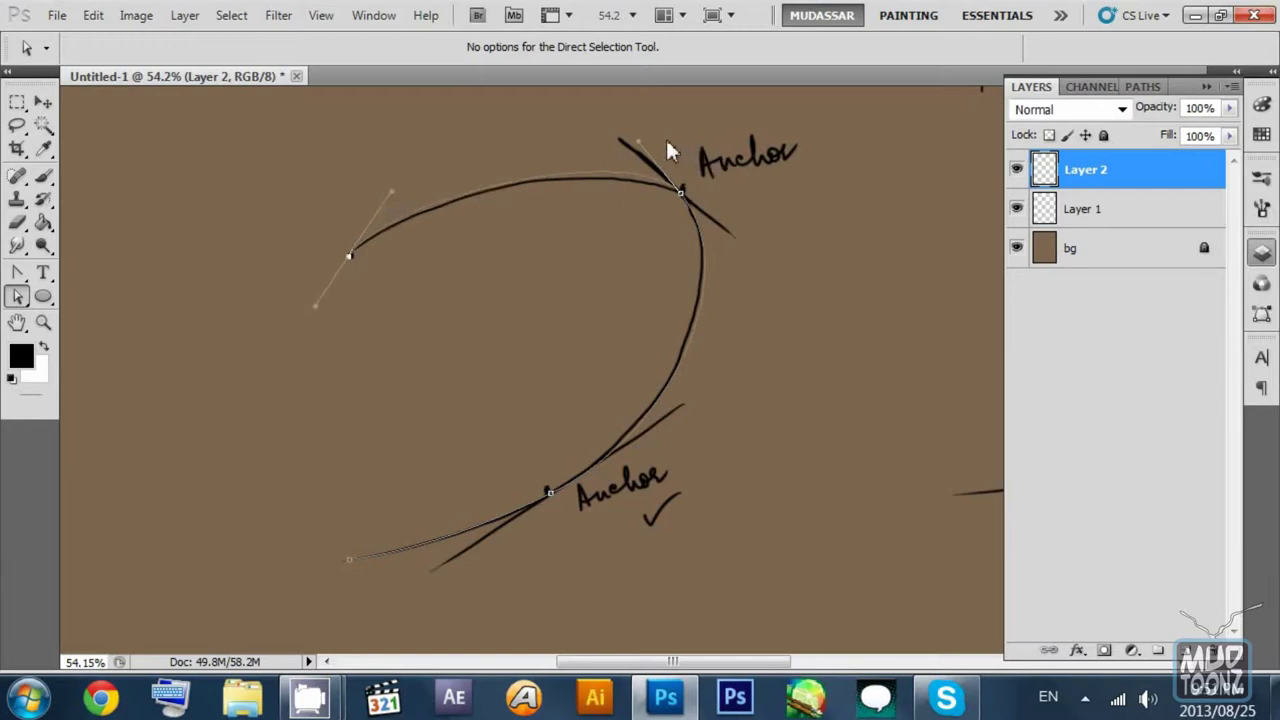
pyautogui.moveTo(634, 141); pyautogui.dragTo(651, 156)
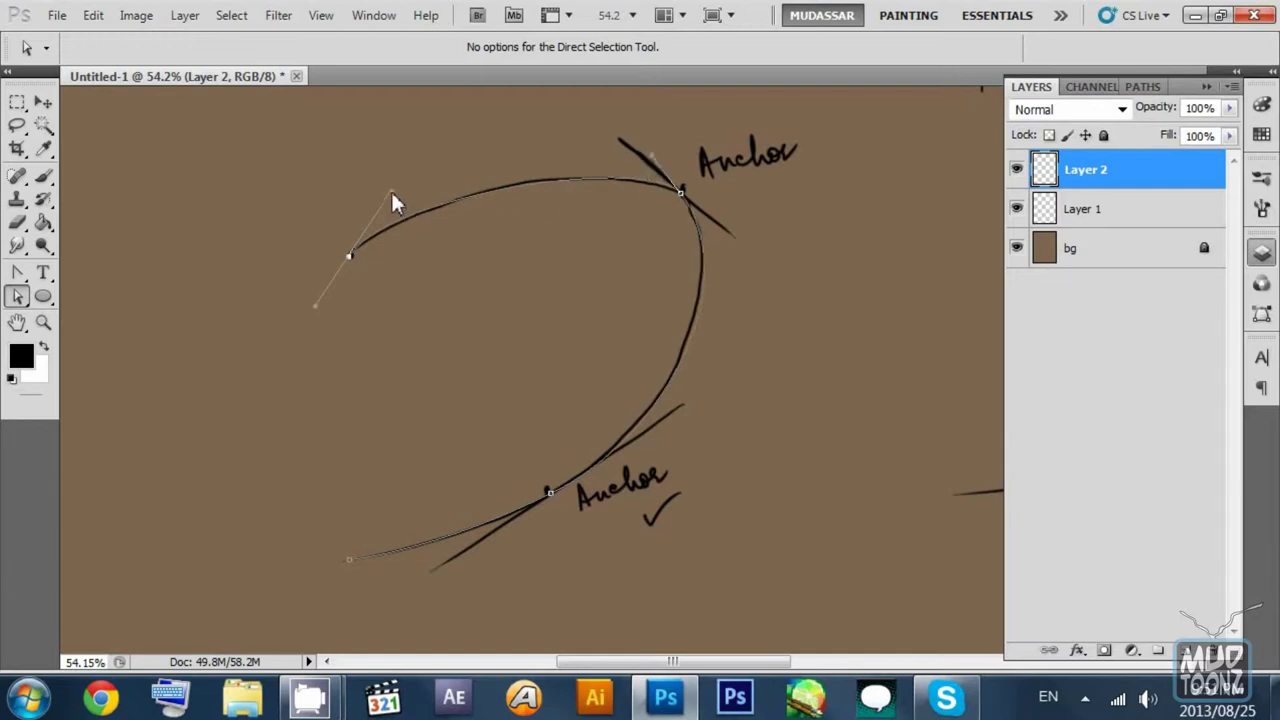
pyautogui.moveTo(392, 194); pyautogui.dragTo(428, 181)
pyautogui.moveTo(436, 176); pyautogui.dragTo(424, 178)
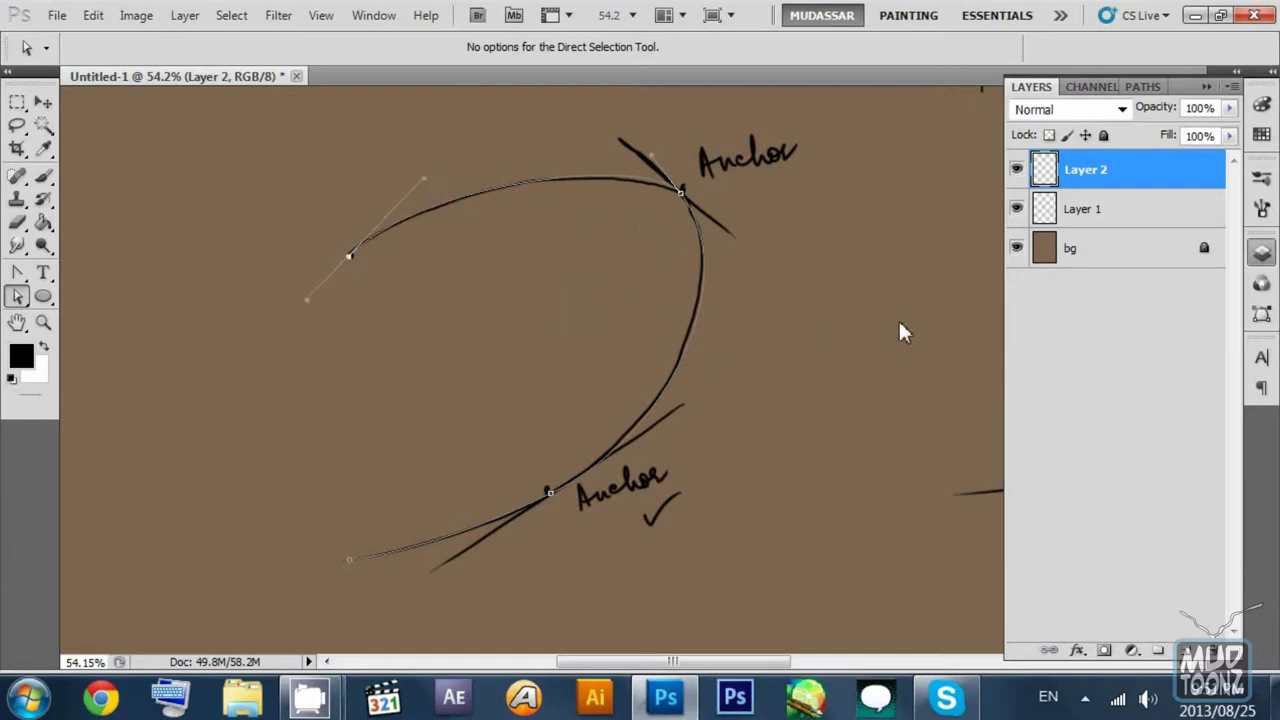
# Step: Check the path with Layer 1 switched off and on, and slightly lengthen the upper anchor's left direction handle
pyautogui.click(1017, 209)
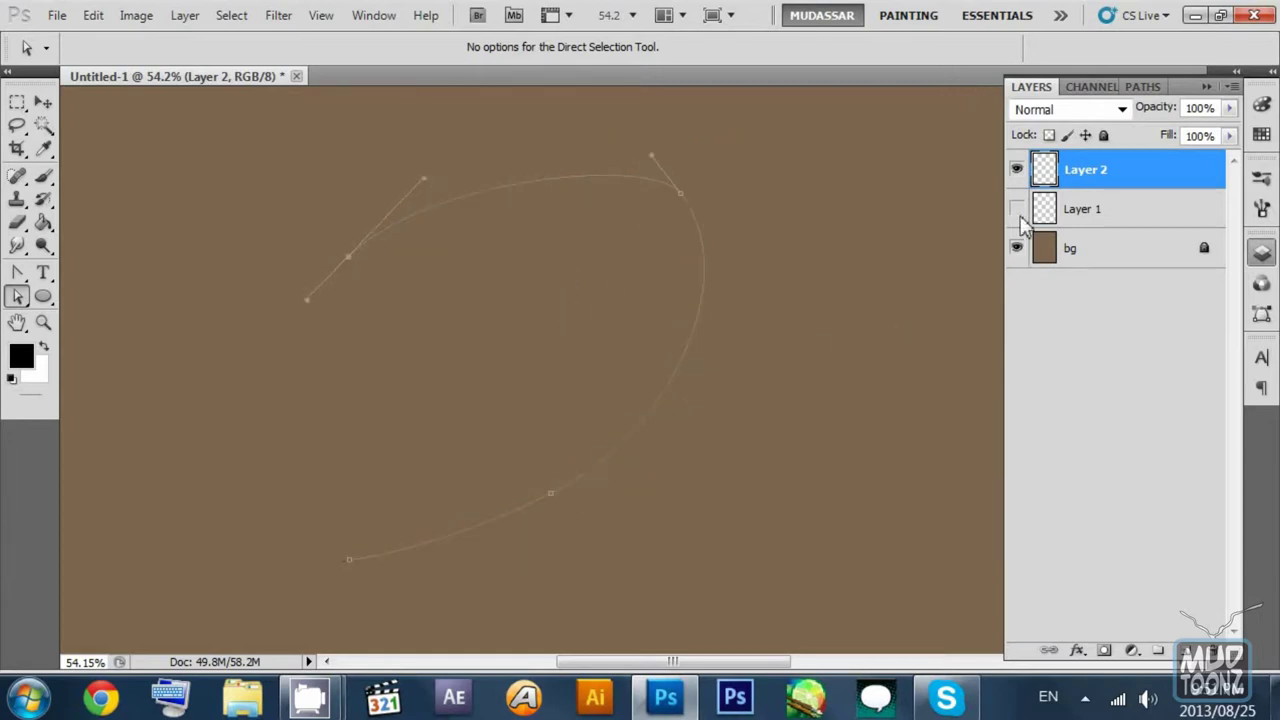
pyautogui.click(1017, 209)
pyautogui.click(1017, 209)
pyautogui.click(1017, 209)
pyautogui.click(1017, 209)
pyautogui.moveTo(653, 154); pyautogui.dragTo(648, 150)
# Step: Toggle Layer 1's visibility repeatedly to compare the adjusted path with the sketched curve
pyautogui.click(1017, 209)
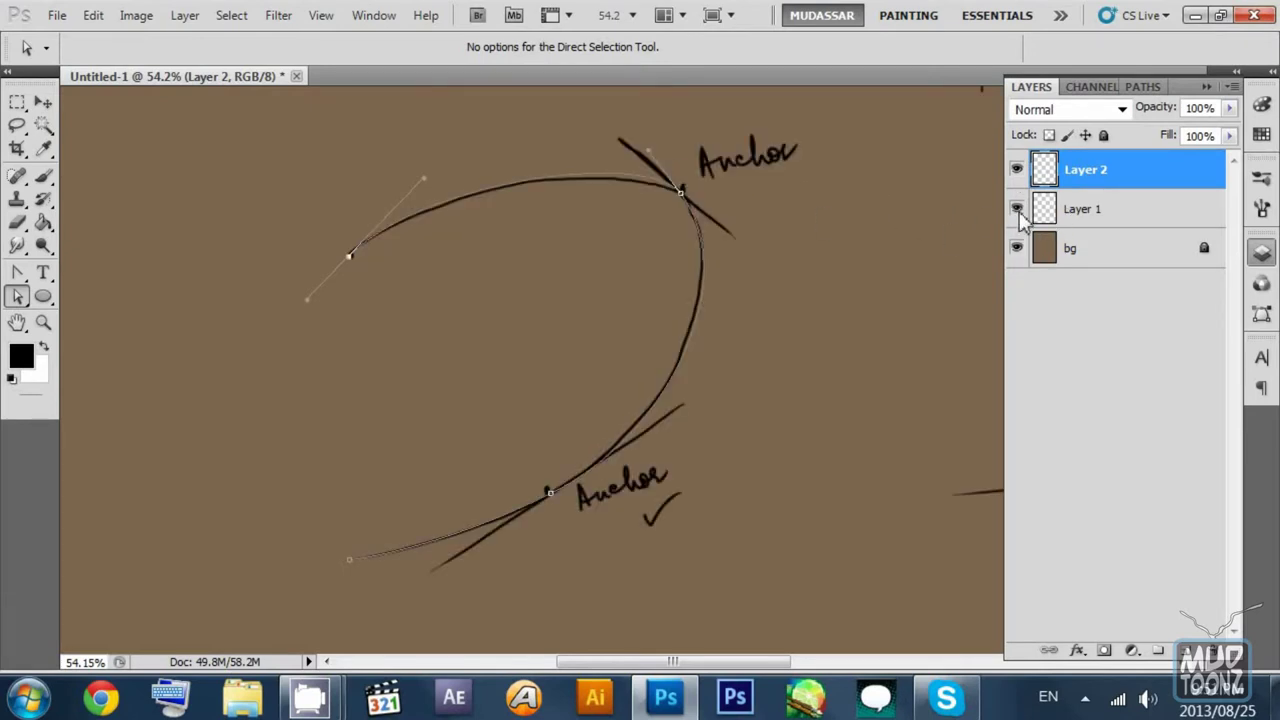
pyautogui.click(1017, 209)
pyautogui.click(1017, 209)
pyautogui.click(1017, 209)
pyautogui.click(1017, 209)
pyautogui.click(1017, 209)
pyautogui.click(1017, 209)
pyautogui.click(1019, 214)
pyautogui.click(1019, 214)
pyautogui.click(1017, 209)
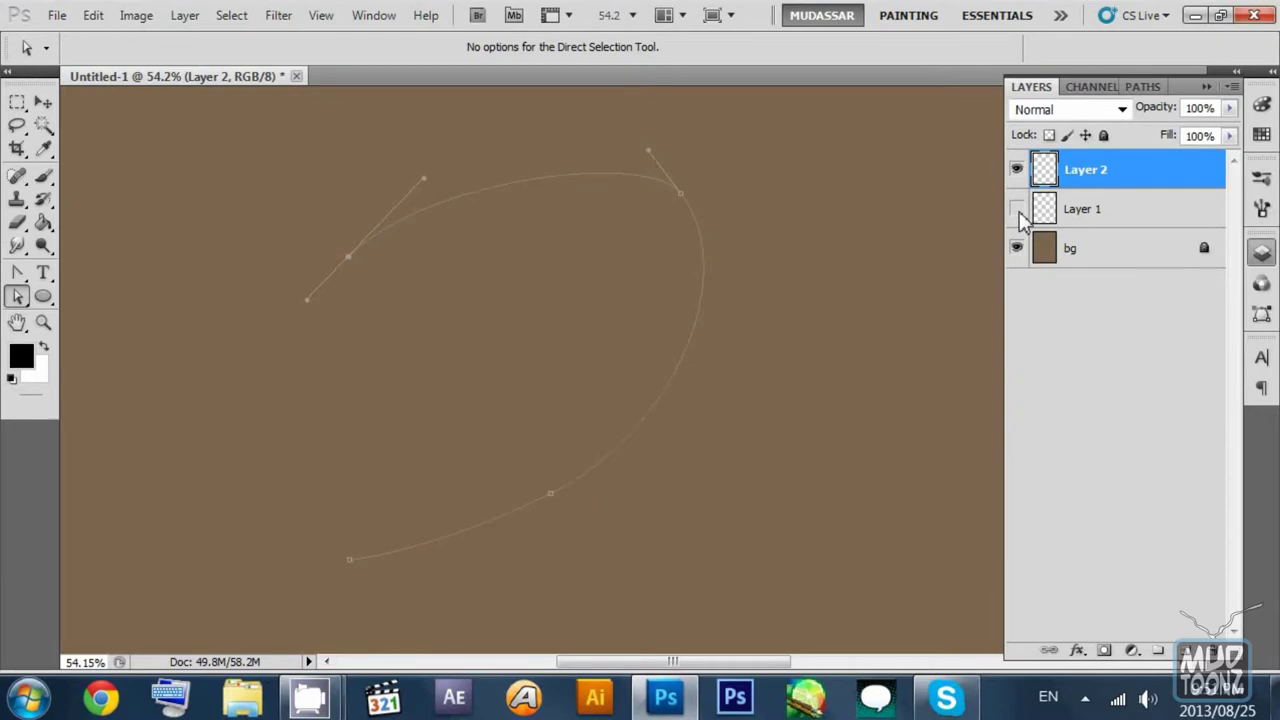
# Step: Set the foreground color to pure red (ff0000) and show Layer 1
pyautogui.click(21, 356)
pyautogui.click(985, 245)
pyautogui.moveTo(985, 247); pyautogui.dragTo(1057, 143)
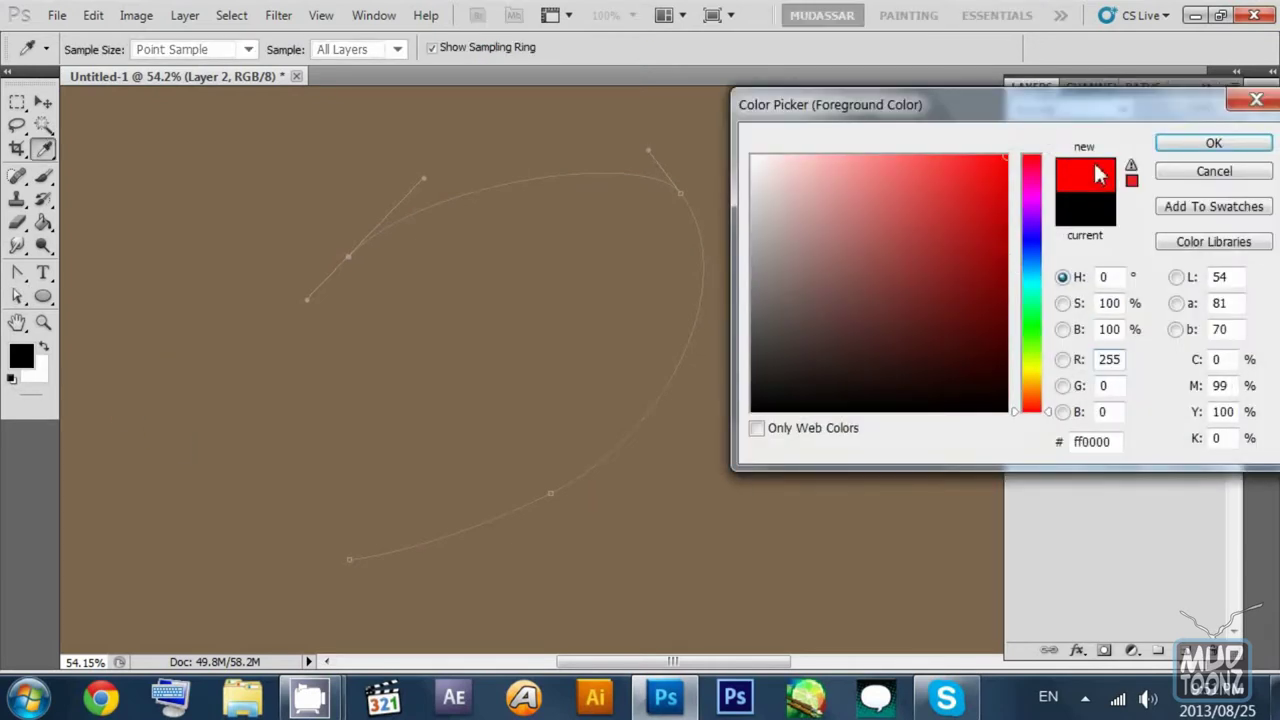
pyautogui.click(1205, 145)
pyautogui.press('a')
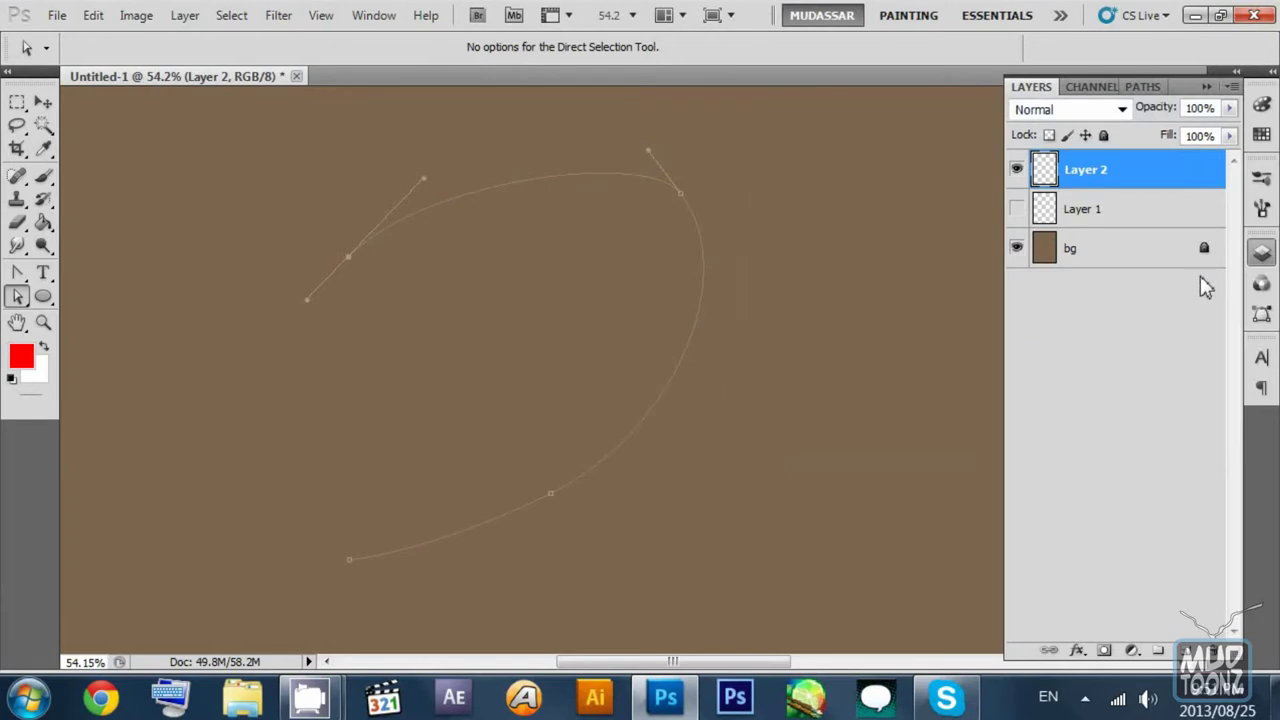
pyautogui.click(1018, 208)
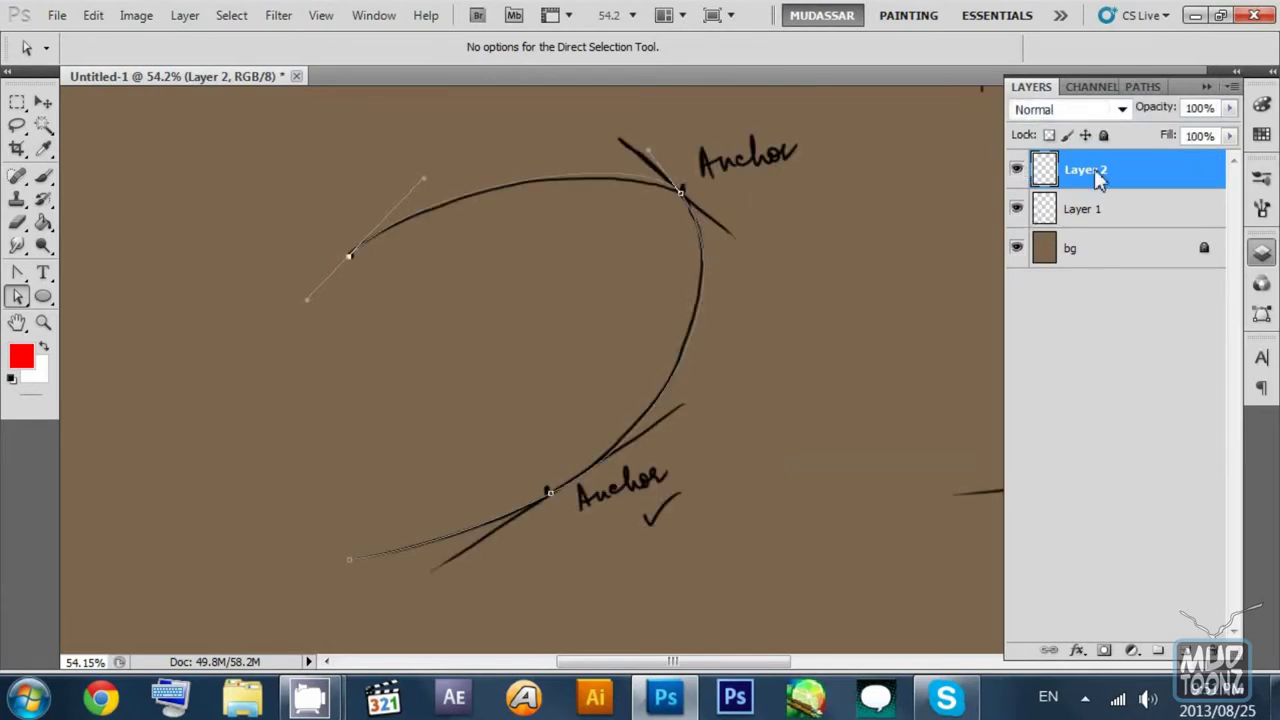
# Step: Check the whole traced path with the Path Selection tool and save the work path as Path 1
pyautogui.click(1143, 88)
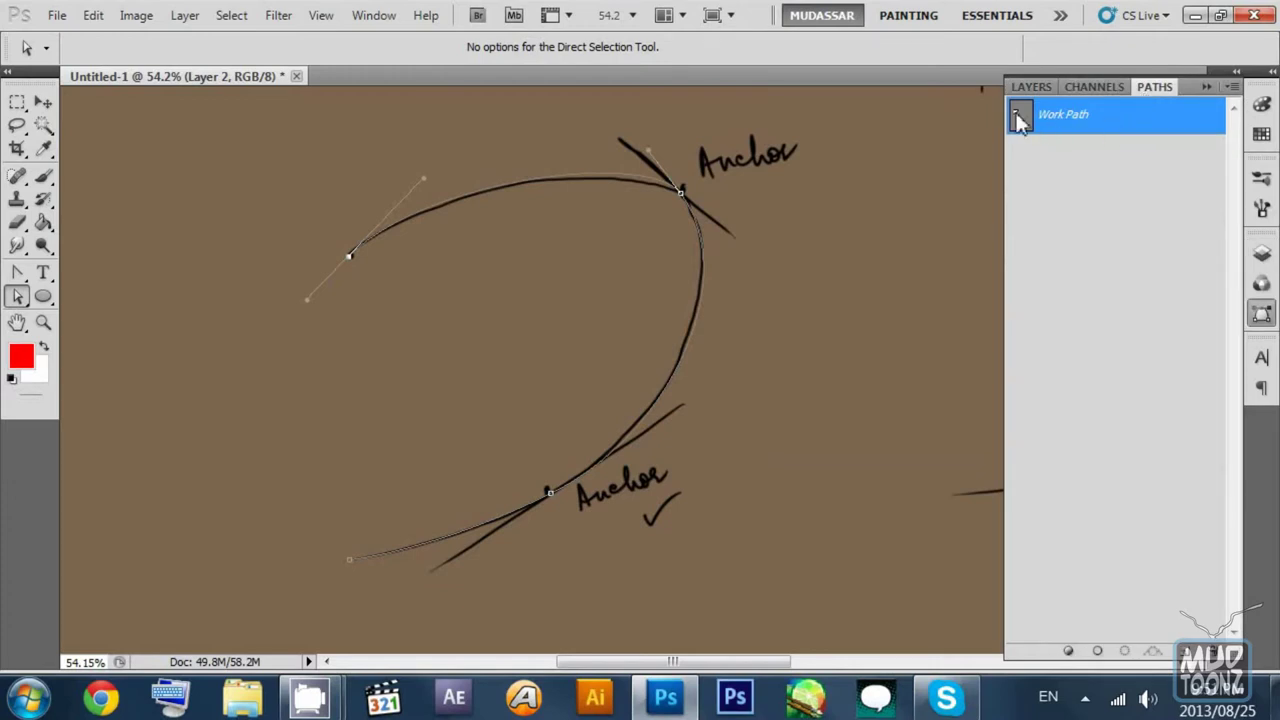
pyautogui.click(681, 193)
pyautogui.moveTo(25, 298); pyautogui.dragTo(77, 304)
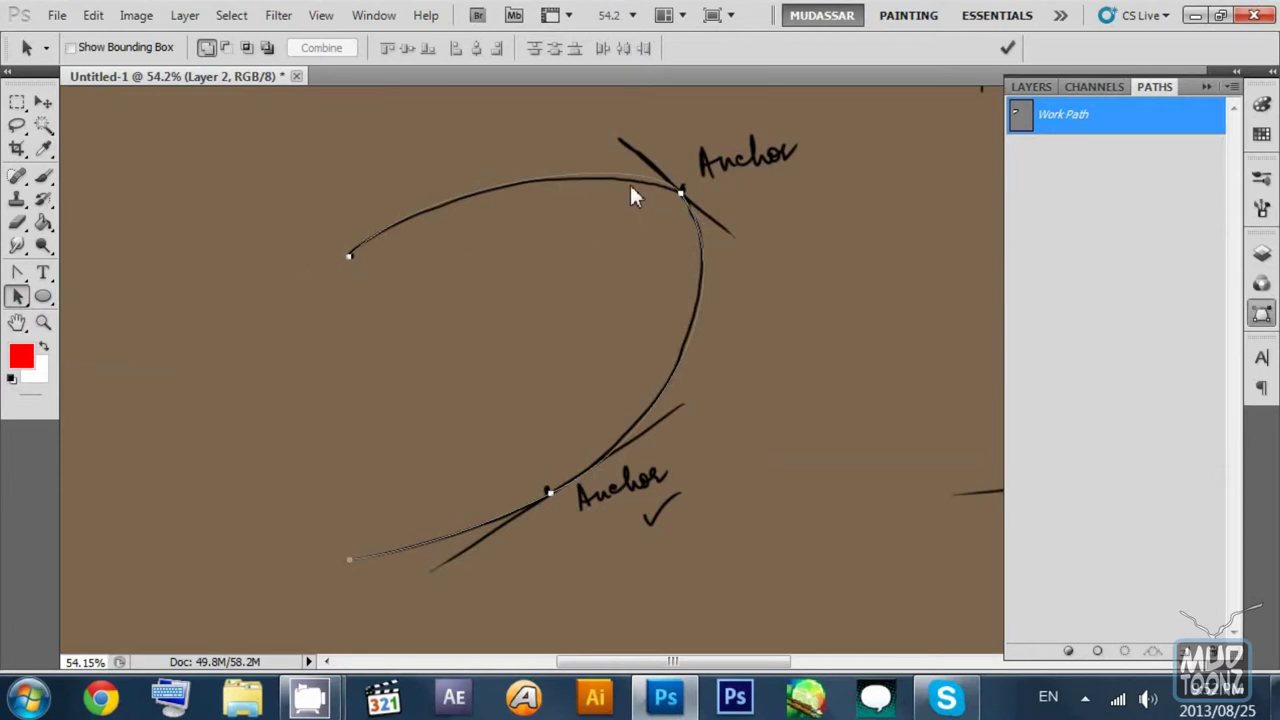
pyautogui.click(812, 247)
pyautogui.click(680, 196)
pyautogui.click(902, 143)
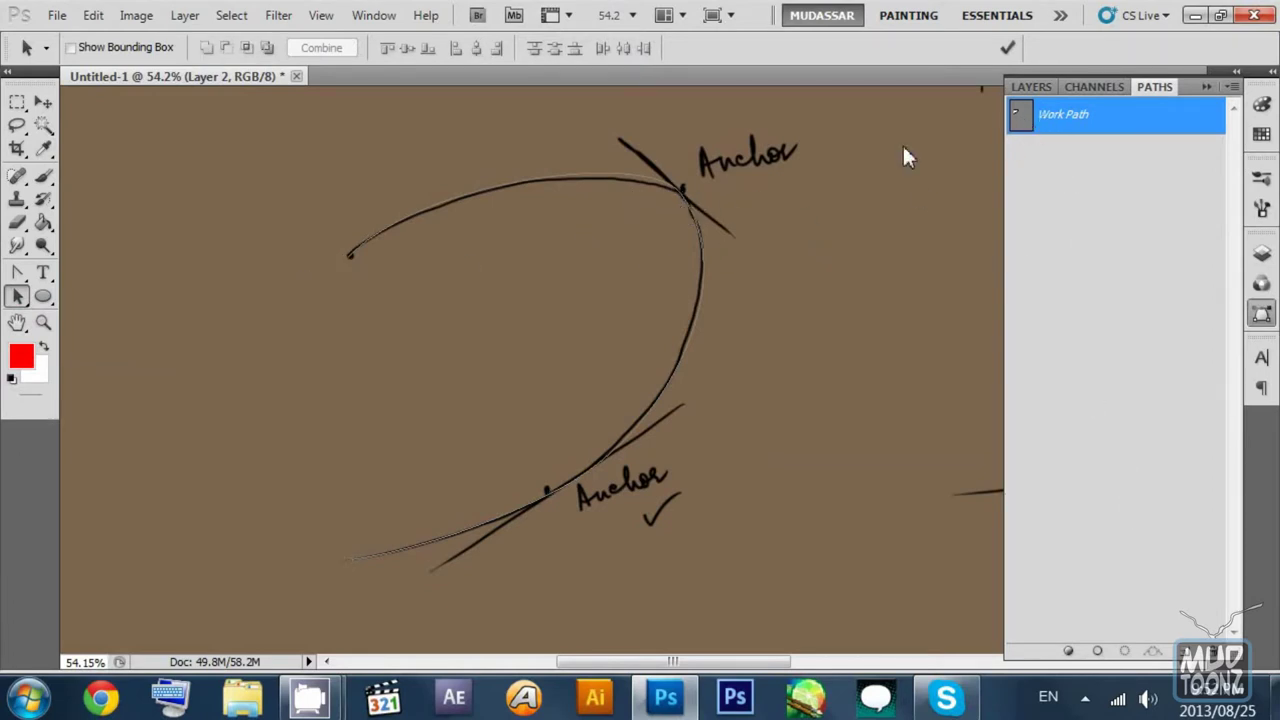
pyautogui.doubleClick(1022, 125)
pyautogui.click(804, 254)
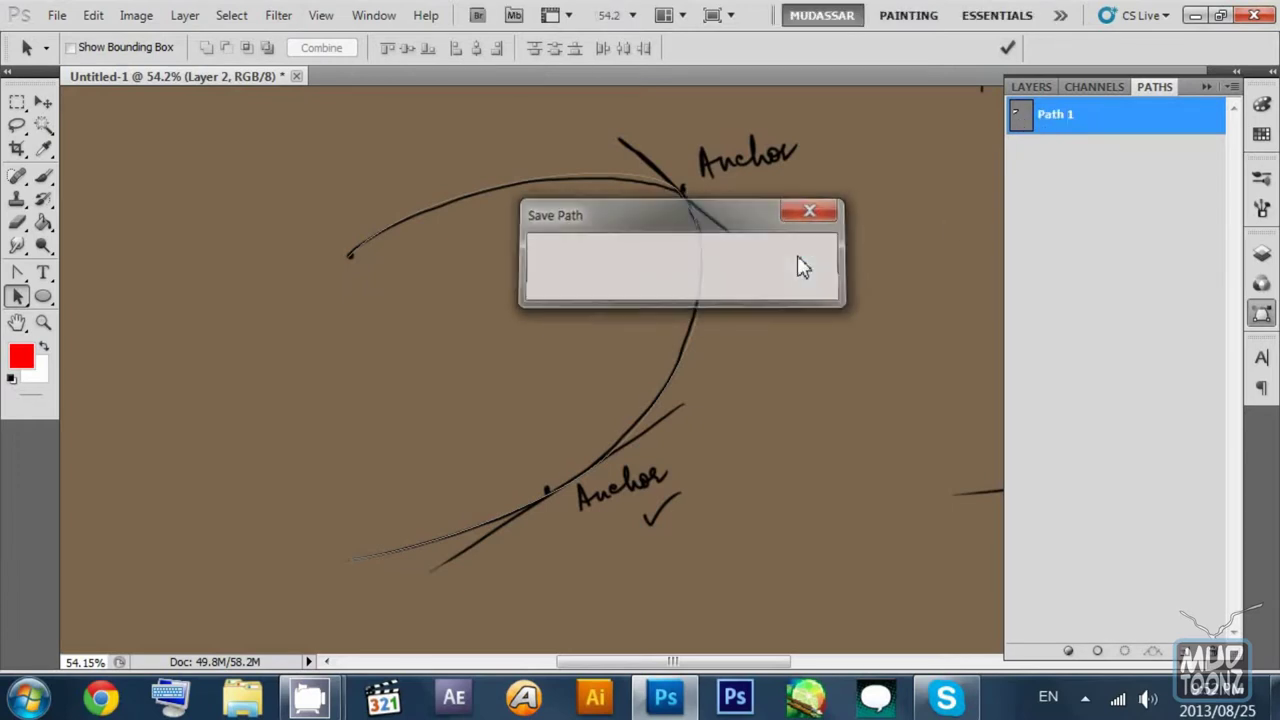
# Step: Load Path 1 as a selection and deselect it with the Rectangular Marquee tool
pyautogui.keyDown('ctrl'); pyautogui.click(1016, 120); pyautogui.keyUp('ctrl')
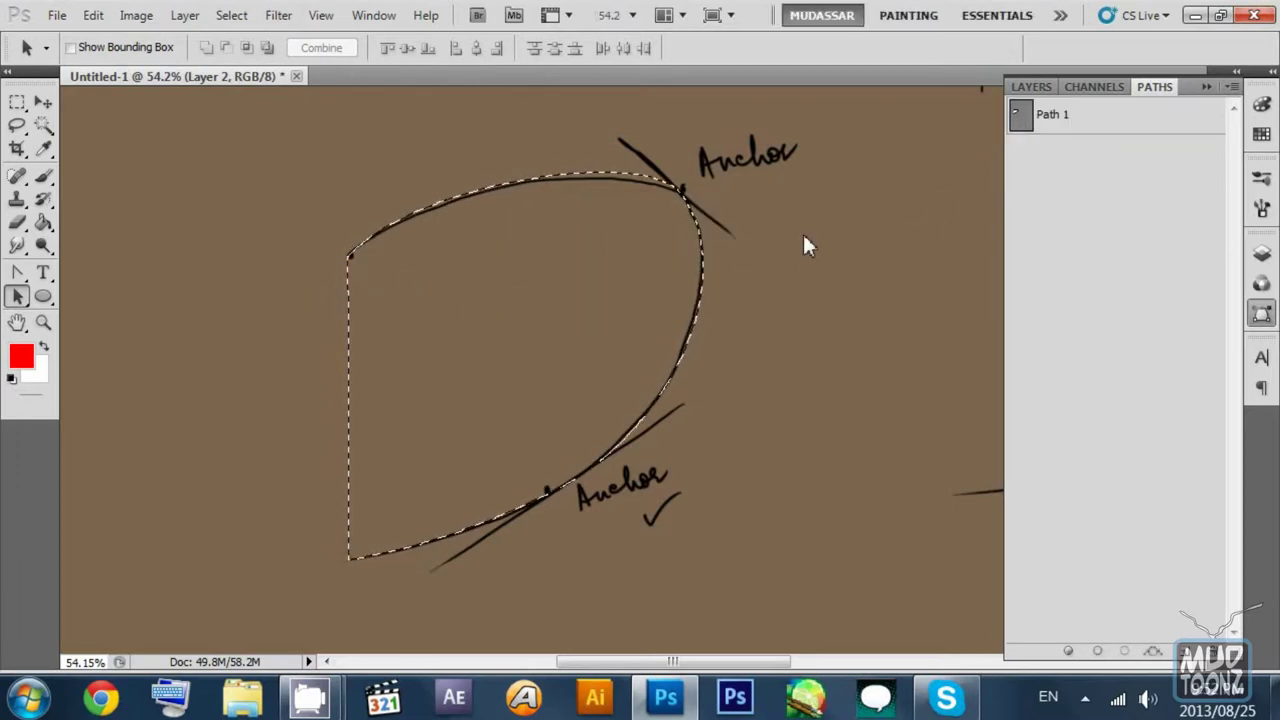
pyautogui.click(17, 102)
pyautogui.click(214, 152)
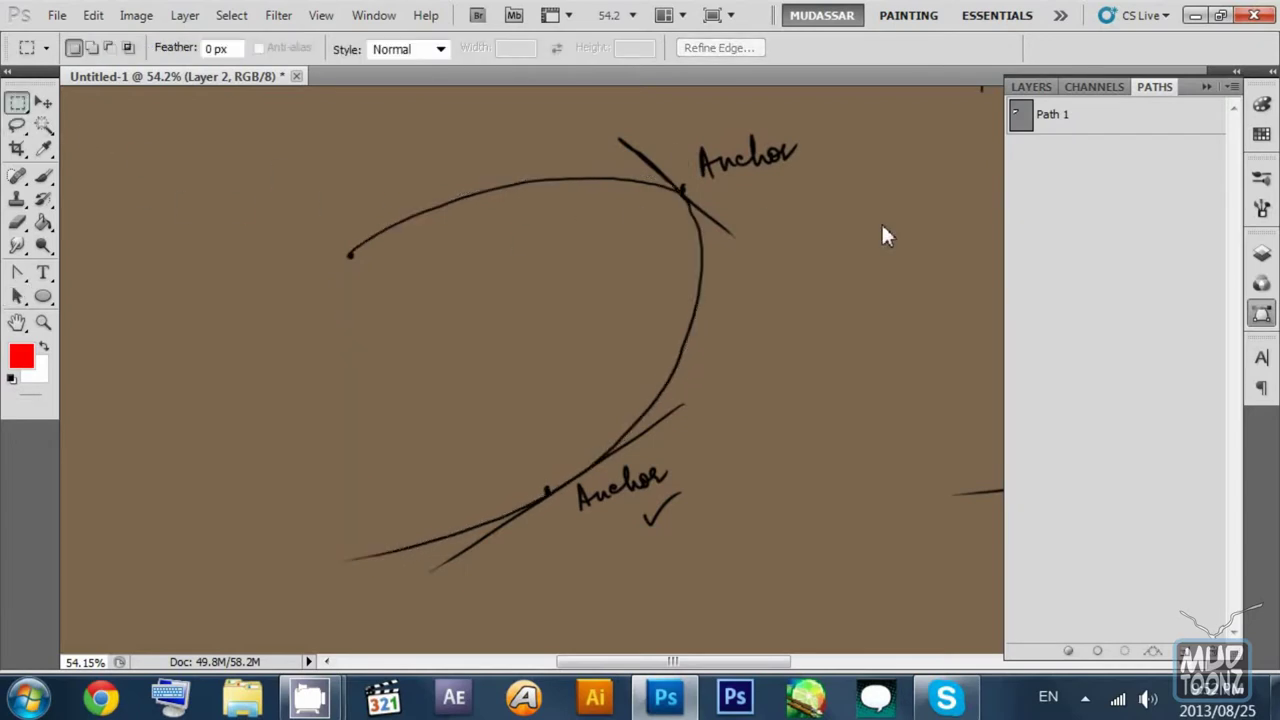
# Step: Select the whole of Path 1 on the canvas with the Path Selection tool and open its path commands
pyautogui.click(1028, 120)
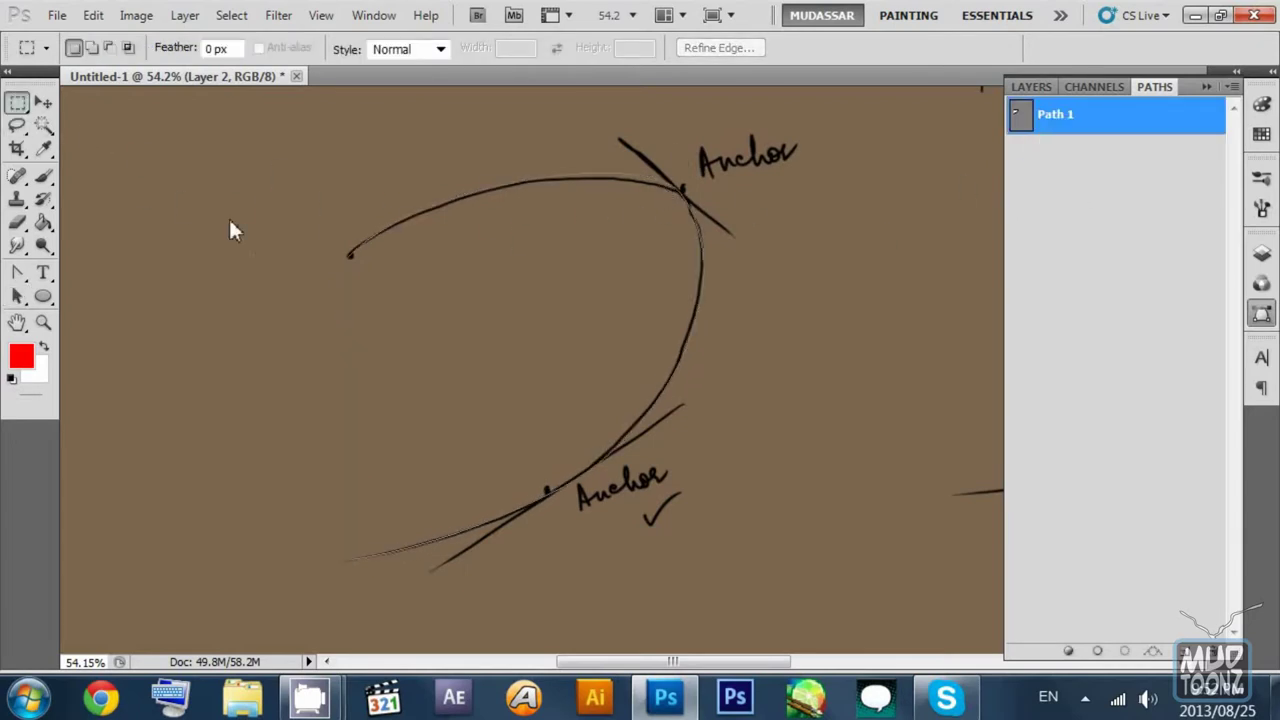
pyautogui.click(17, 296)
pyautogui.click(397, 229)
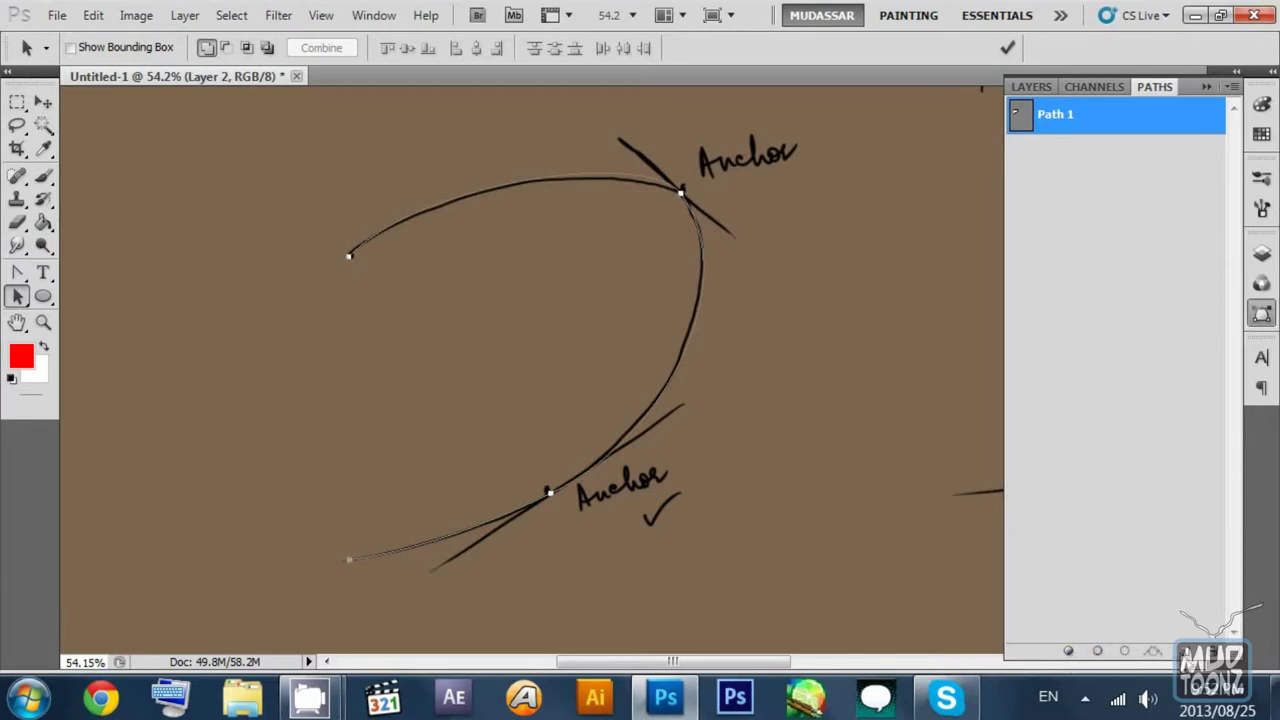
pyautogui.rightClick(1089, 119)
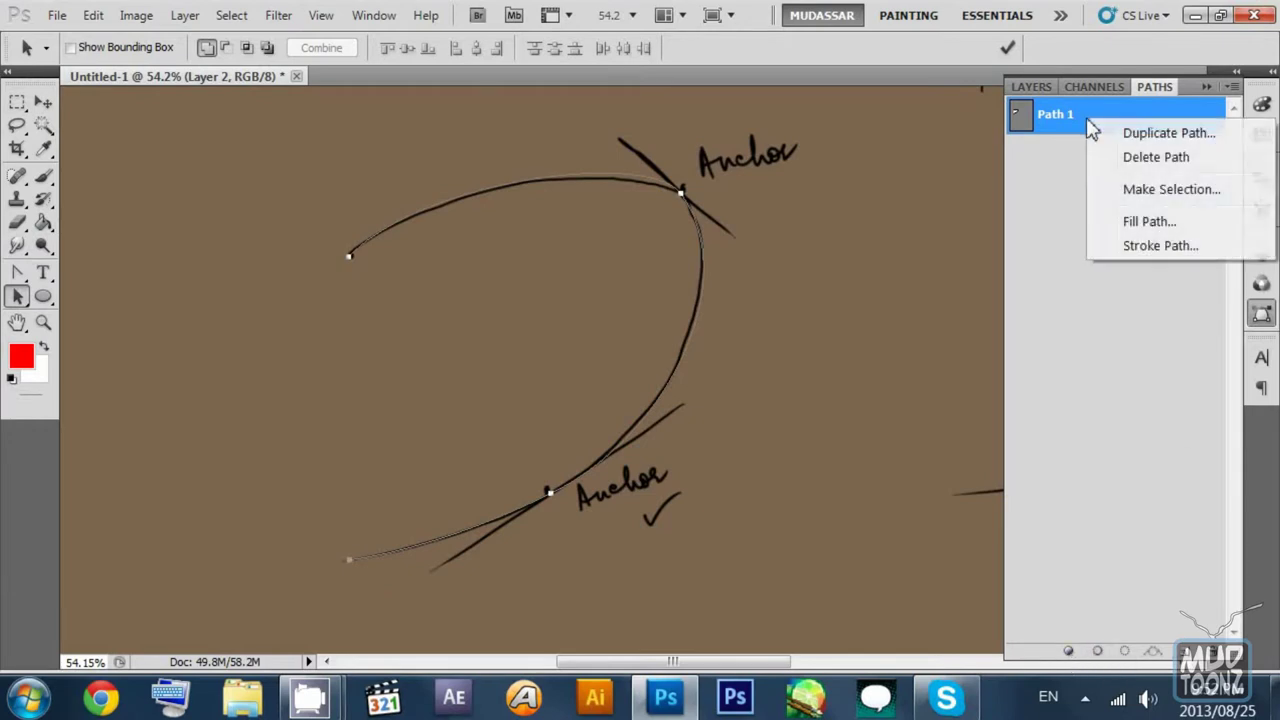
# Step: Stroke Path 1 on Layer 2 with the Brush tool and Simulate Pressure turned off
pyautogui.click(1160, 246)
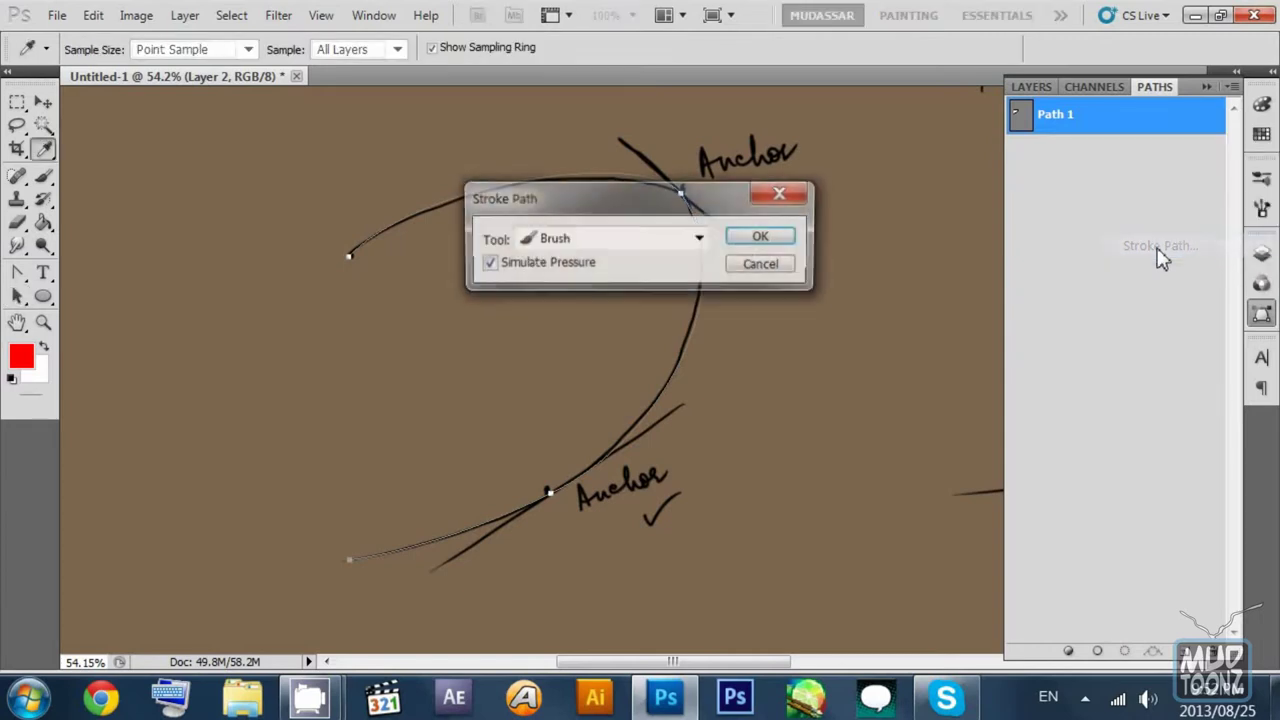
pyautogui.click(701, 241)
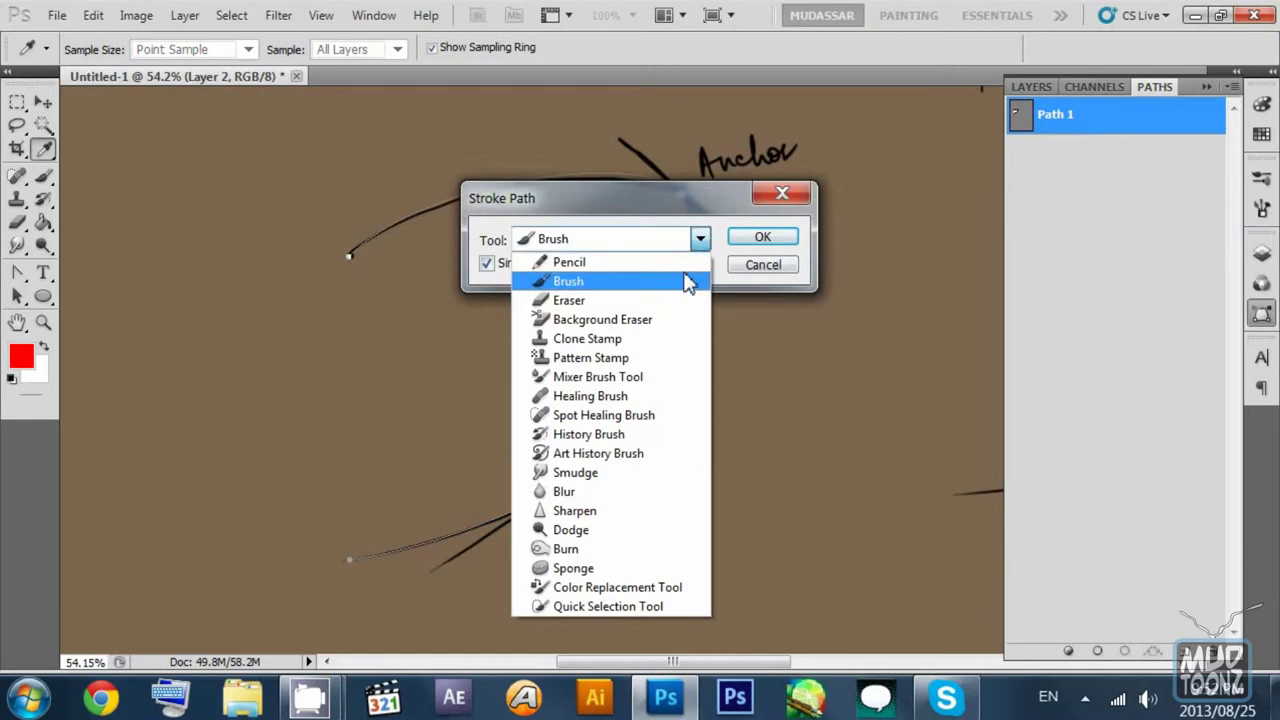
pyautogui.click(689, 280)
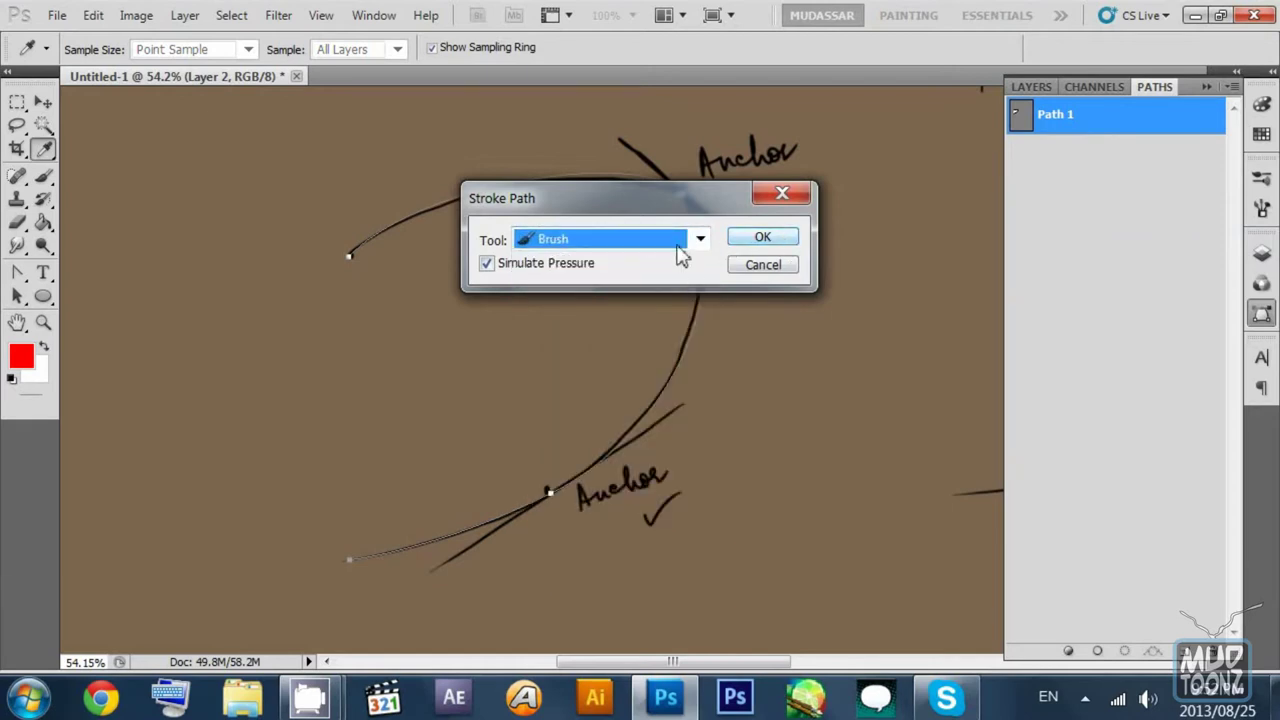
pyautogui.click(488, 268)
pyautogui.click(764, 242)
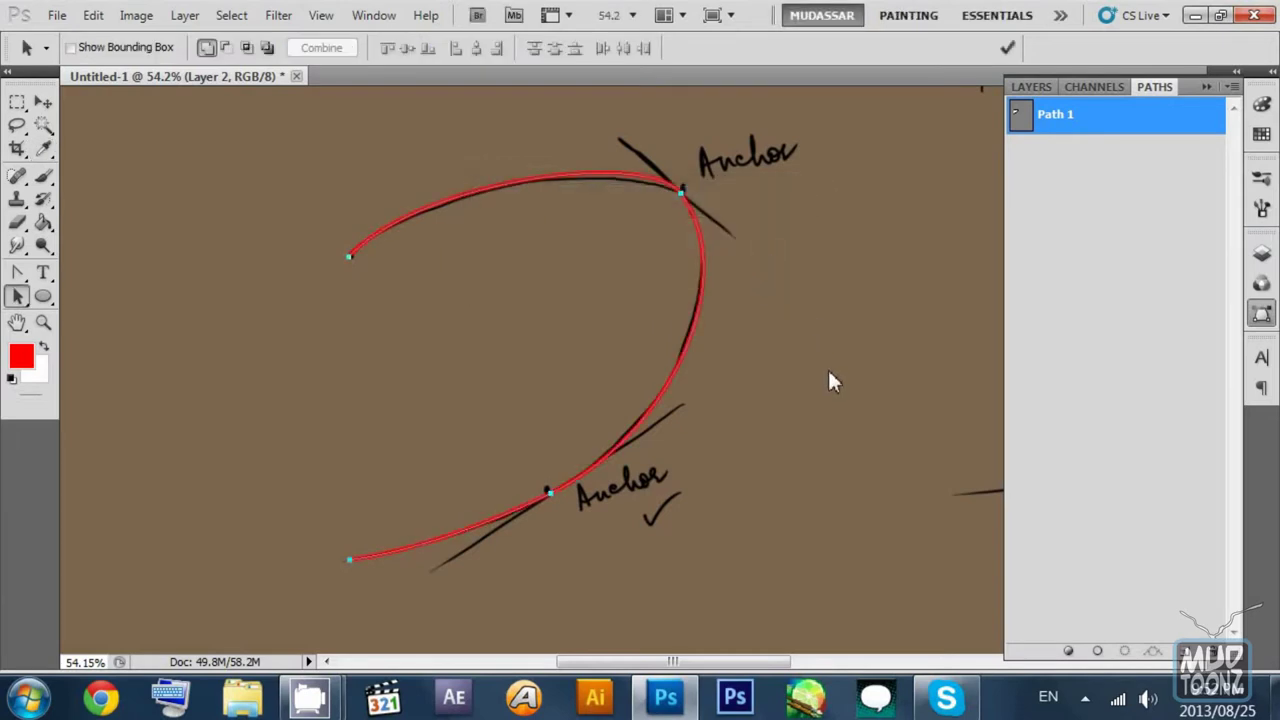
# Step: Move the red stroke on Layer 2 up and to the left, away from the black sketched curve
pyautogui.click(1031, 86)
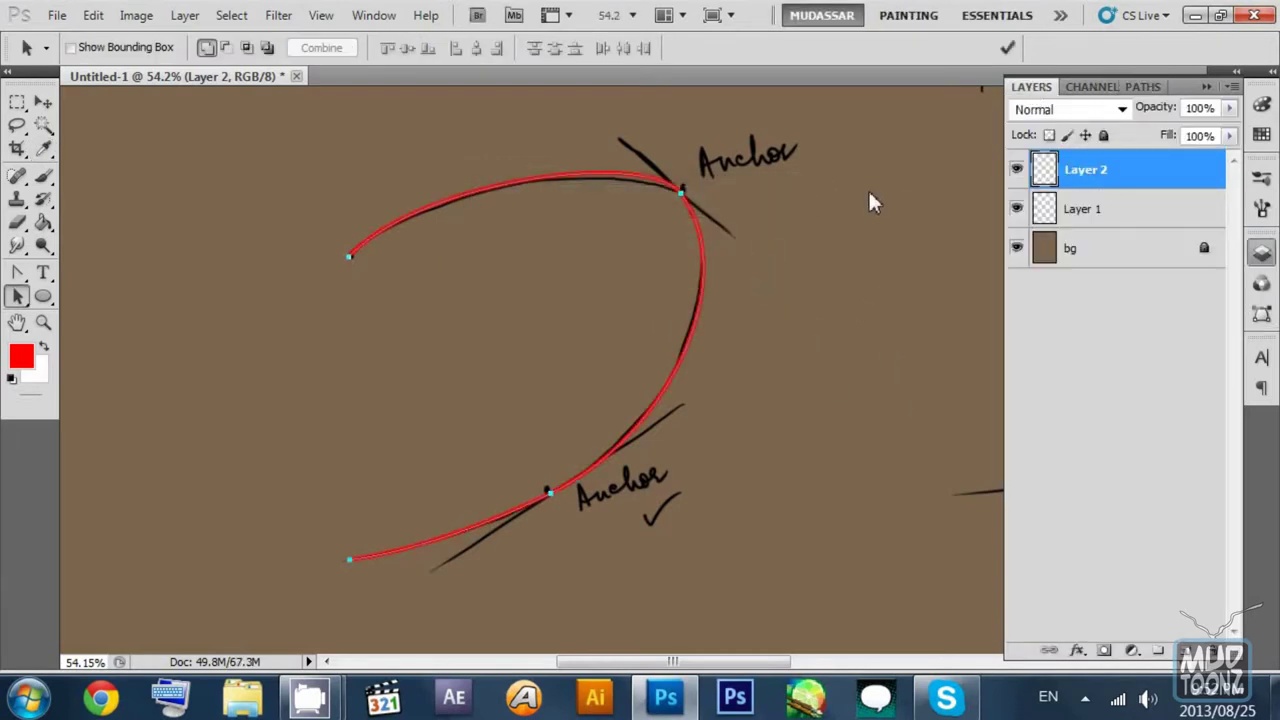
pyautogui.press('z')
pyautogui.moveTo(634, 183); pyautogui.dragTo(672, 253)
pyautogui.press('space')
pyautogui.moveTo(726, 277); pyautogui.dragTo(738, 180)
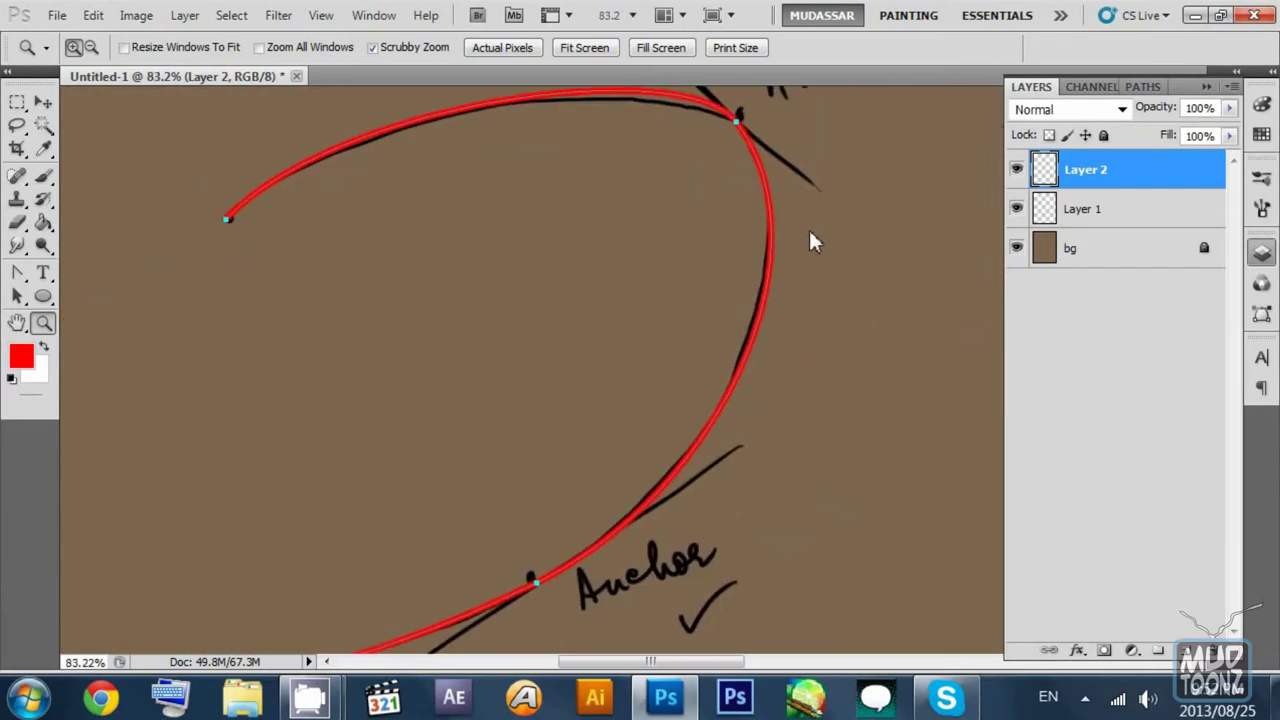
pyautogui.moveTo(837, 275); pyautogui.dragTo(726, 291)
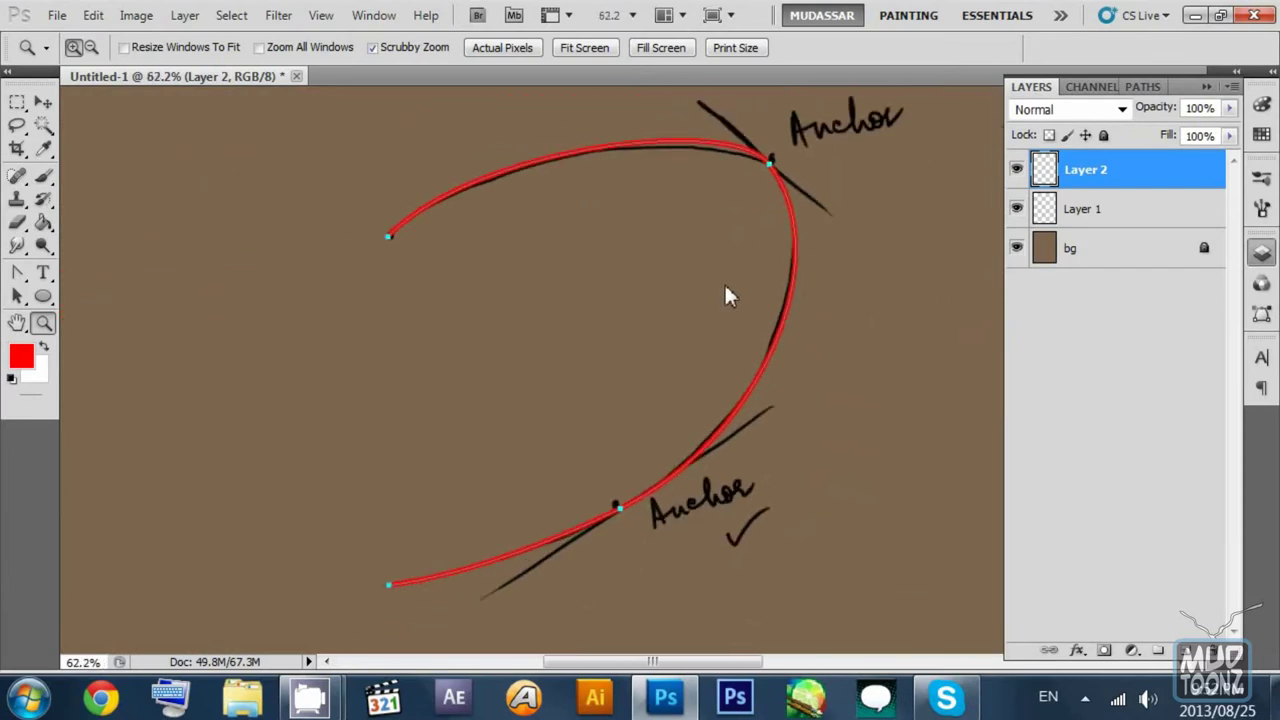
pyautogui.click(49, 105)
pyautogui.press('space')
pyautogui.moveTo(828, 216); pyautogui.dragTo(785, 220)
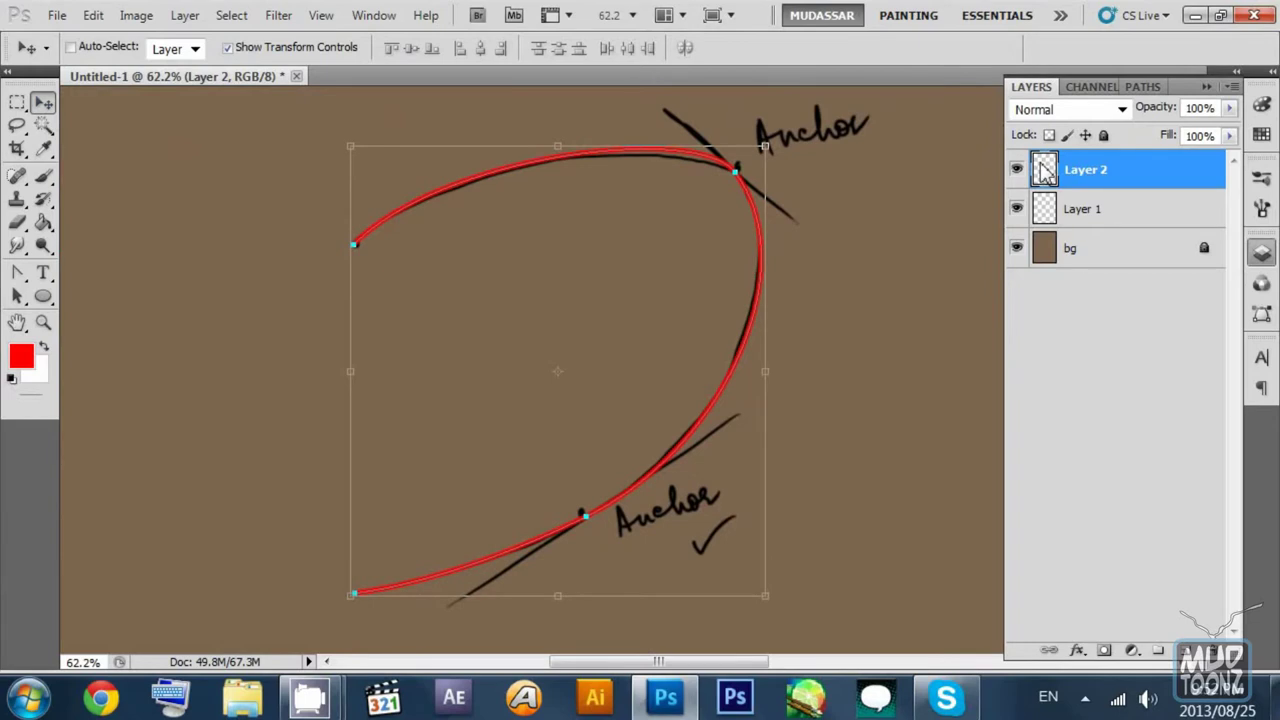
pyautogui.click(22, 104)
pyautogui.click(44, 103)
pyautogui.moveTo(747, 193); pyautogui.dragTo(403, 60)
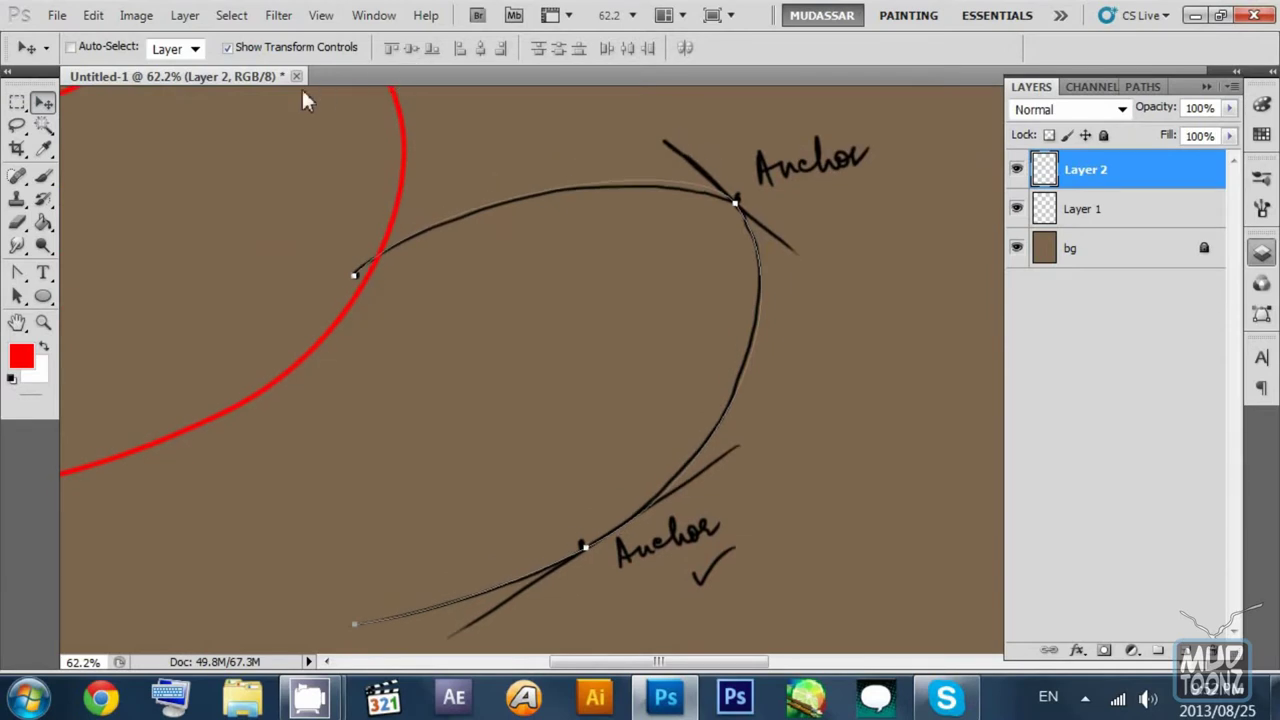
# Step: Reposition the red stroke so it sits beside the sketched curve near the page's left edge
pyautogui.moveTo(305, 100); pyautogui.dragTo(601, 92)
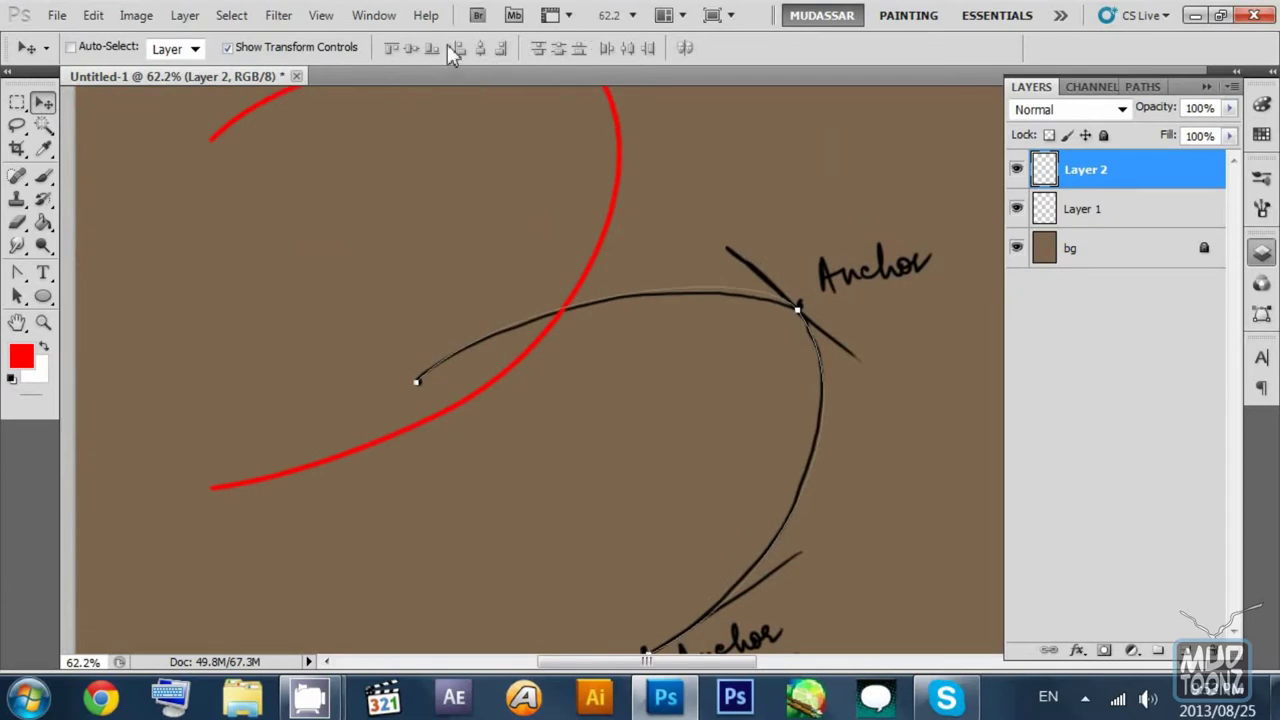
pyautogui.moveTo(447, 44); pyautogui.dragTo(540, 65)
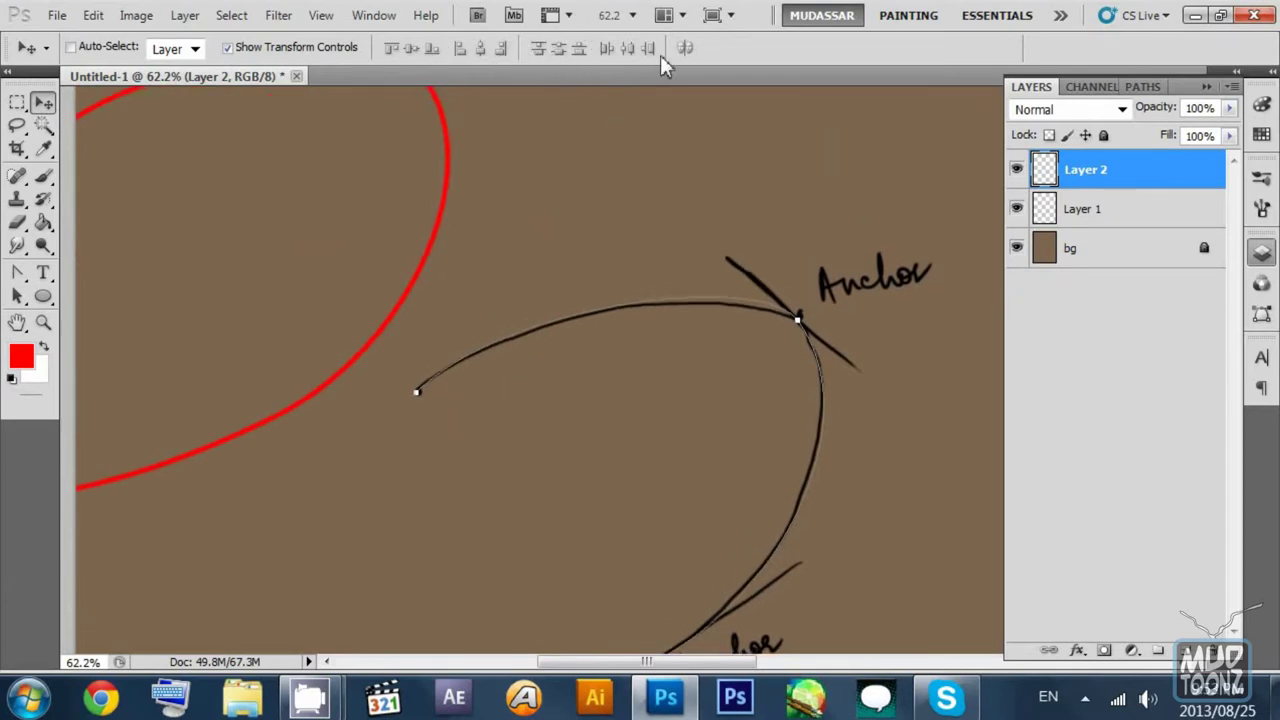
pyautogui.moveTo(902, 62); pyautogui.dragTo(487, 191)
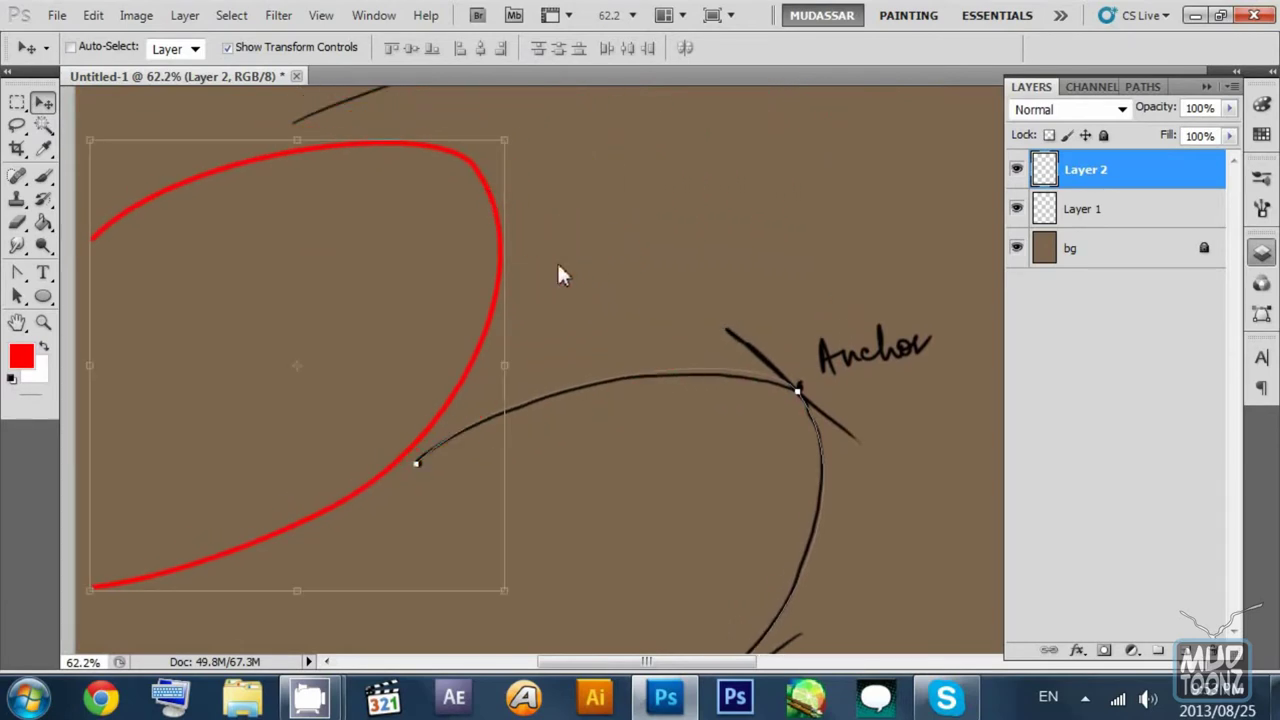
pyautogui.moveTo(628, 303); pyautogui.dragTo(708, 171)
pyautogui.moveTo(731, 295); pyautogui.dragTo(627, 154)
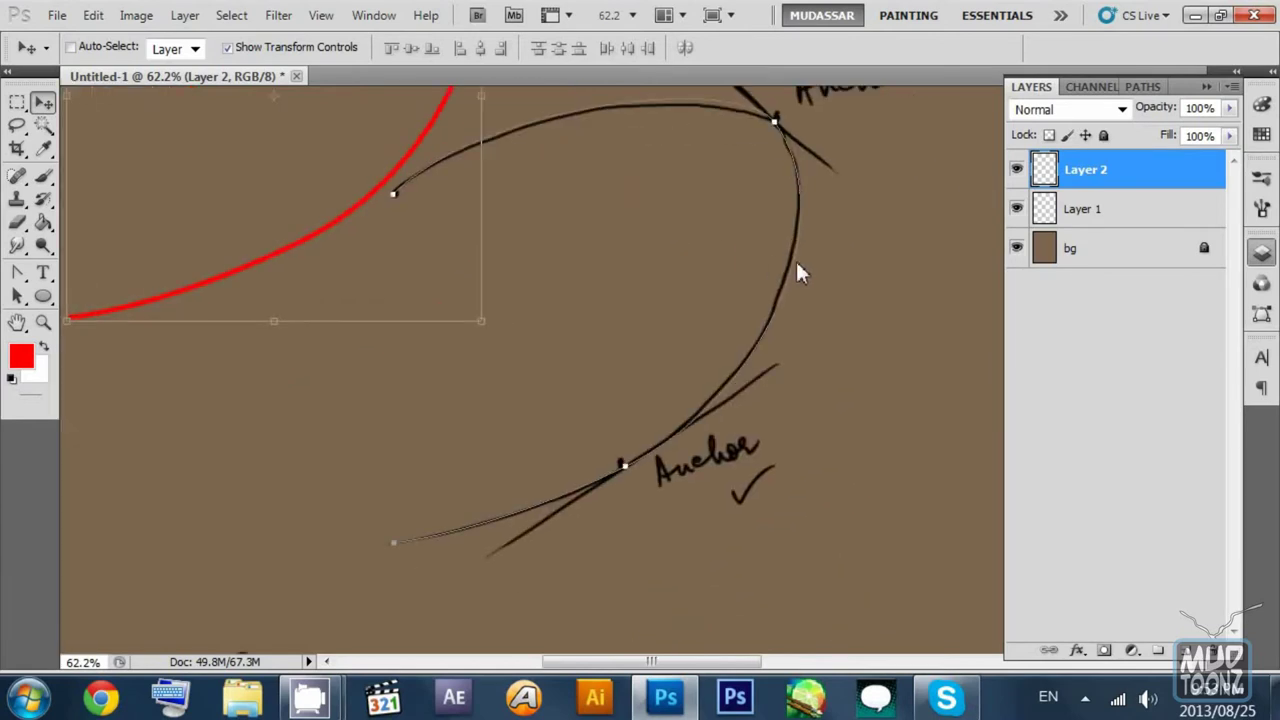
# Step: Stroke Path 1 again with the Brush tool, this time with Simulate Pressure turned on
pyautogui.click(19, 298)
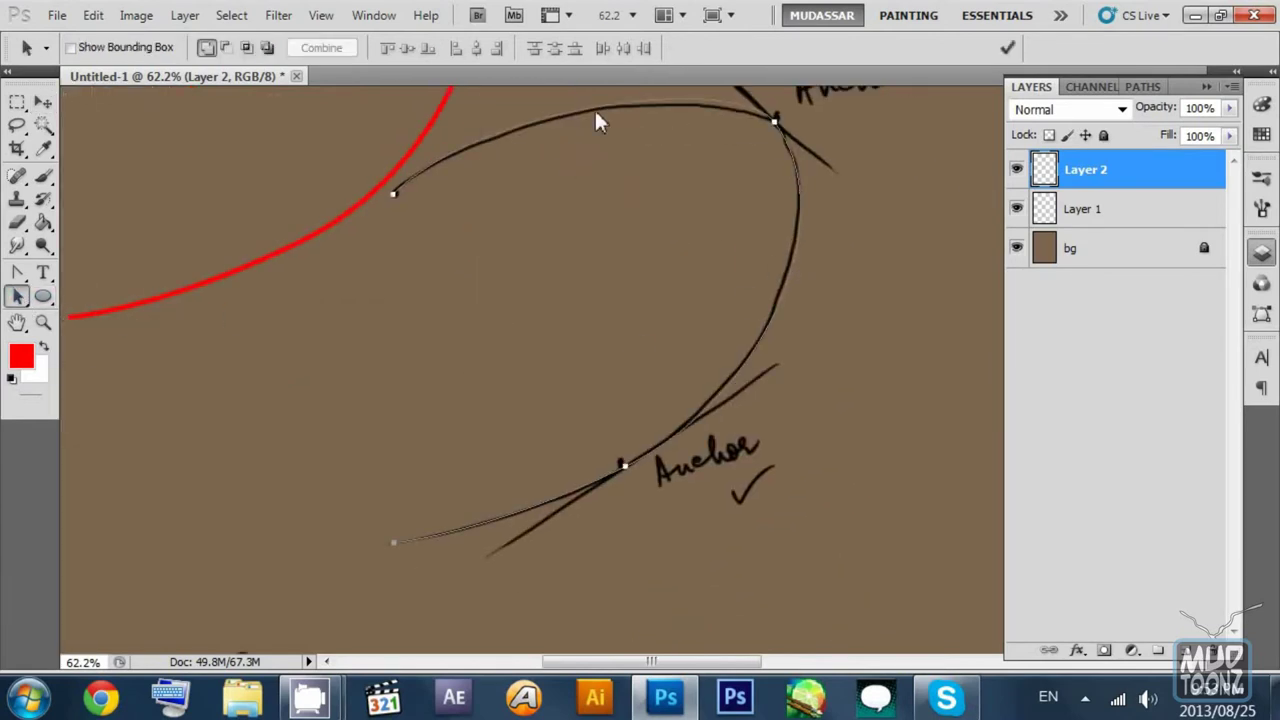
pyautogui.scroll(1, 660, 175)
pyautogui.hscroll(1, 660, 175)
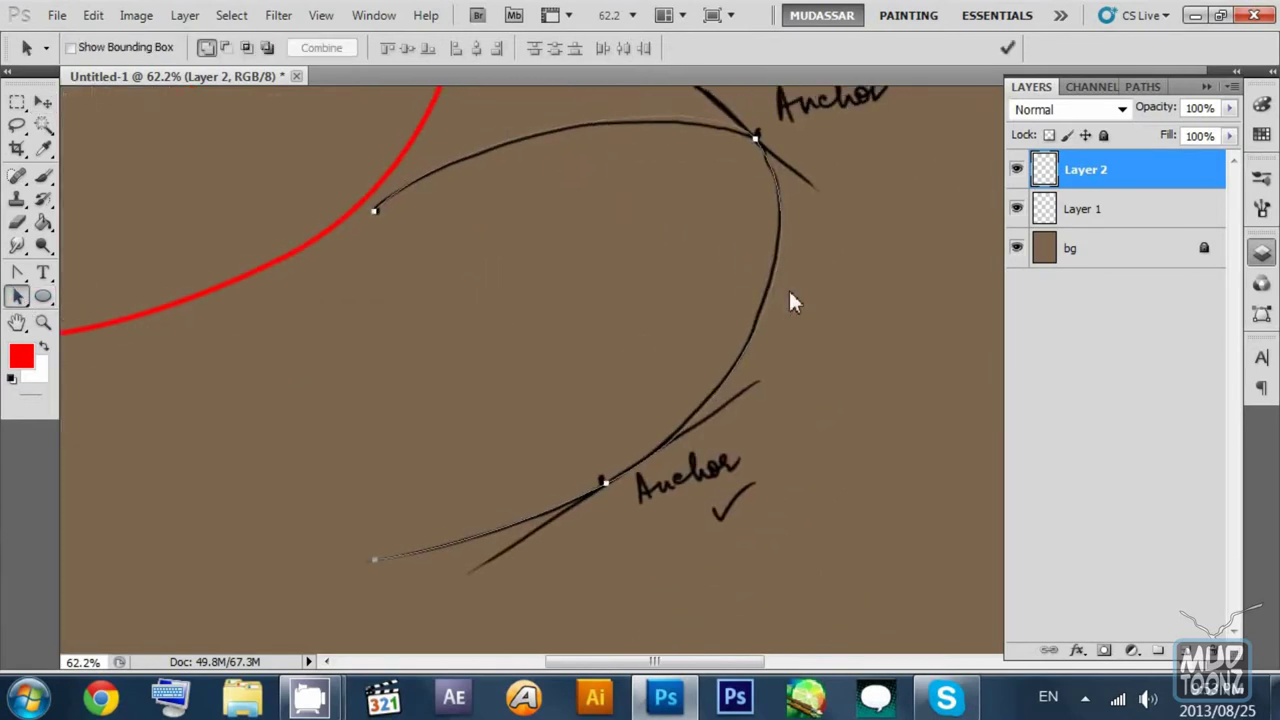
pyautogui.click(1143, 87)
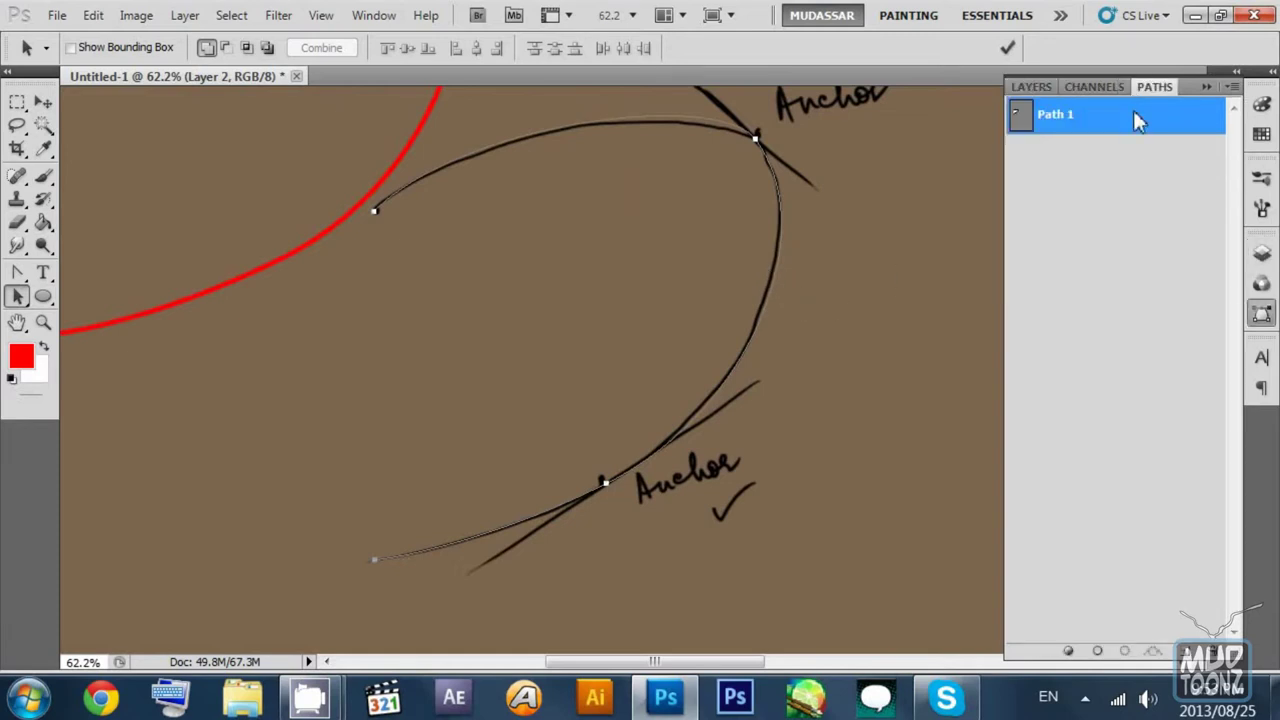
pyautogui.rightClick(1125, 133)
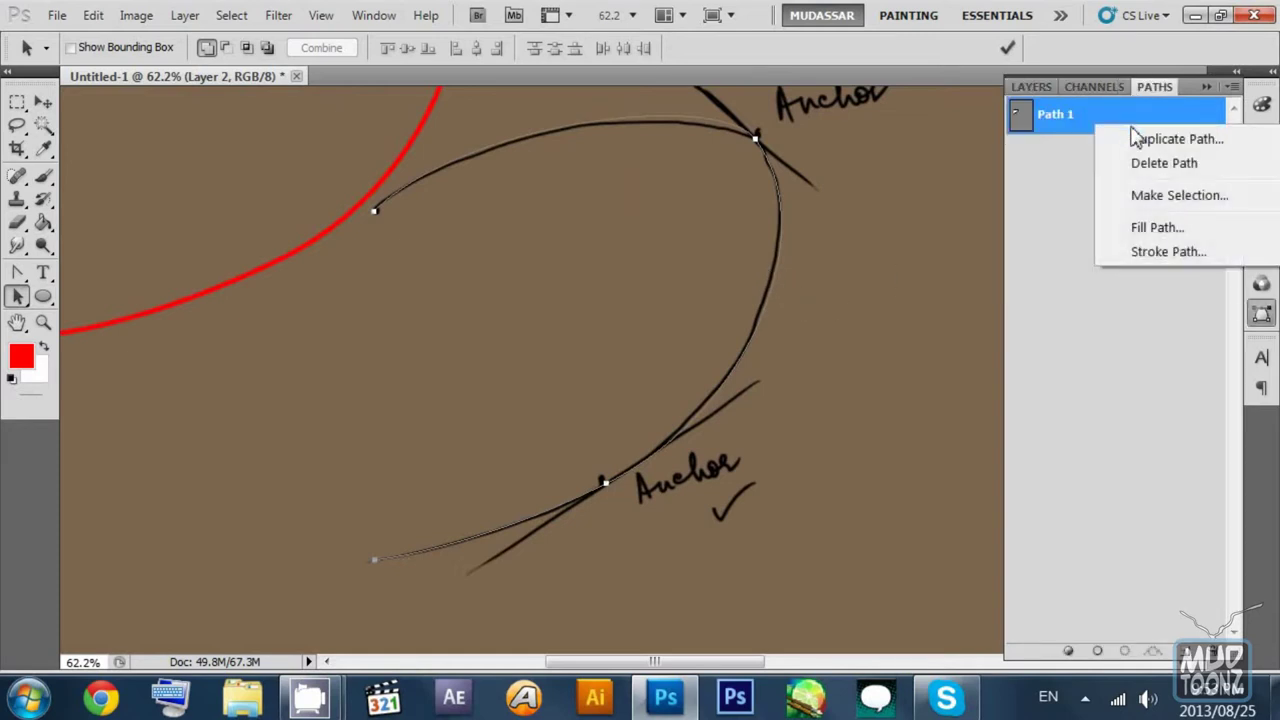
pyautogui.click(1166, 251)
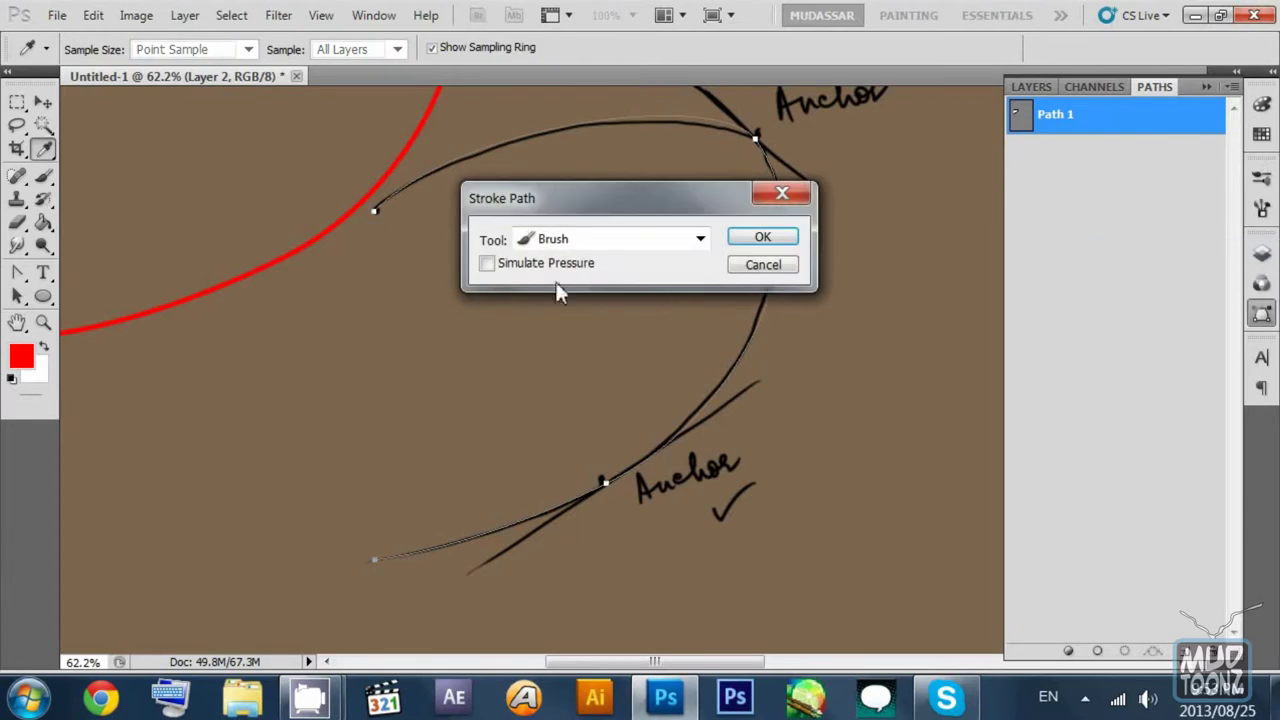
pyautogui.click(487, 263)
pyautogui.click(782, 240)
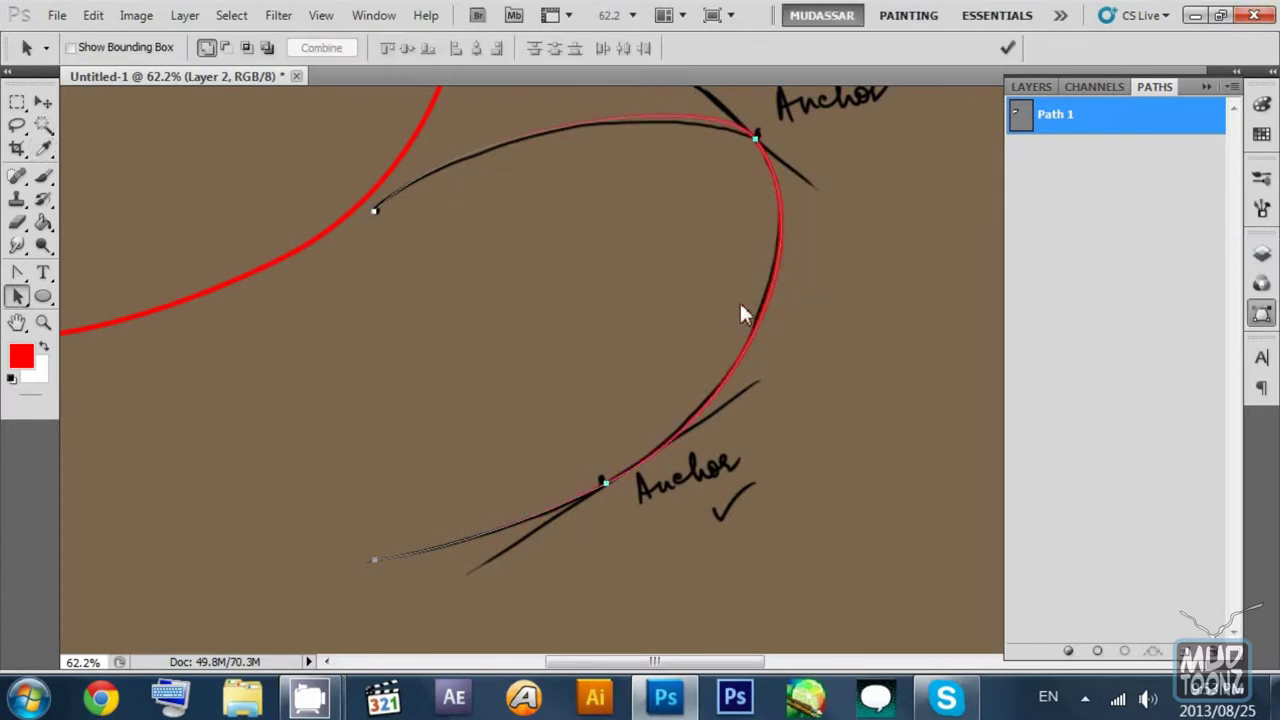
# Step: Deselect Path 1 to hide its outline on the canvas
pyautogui.click(17, 102)
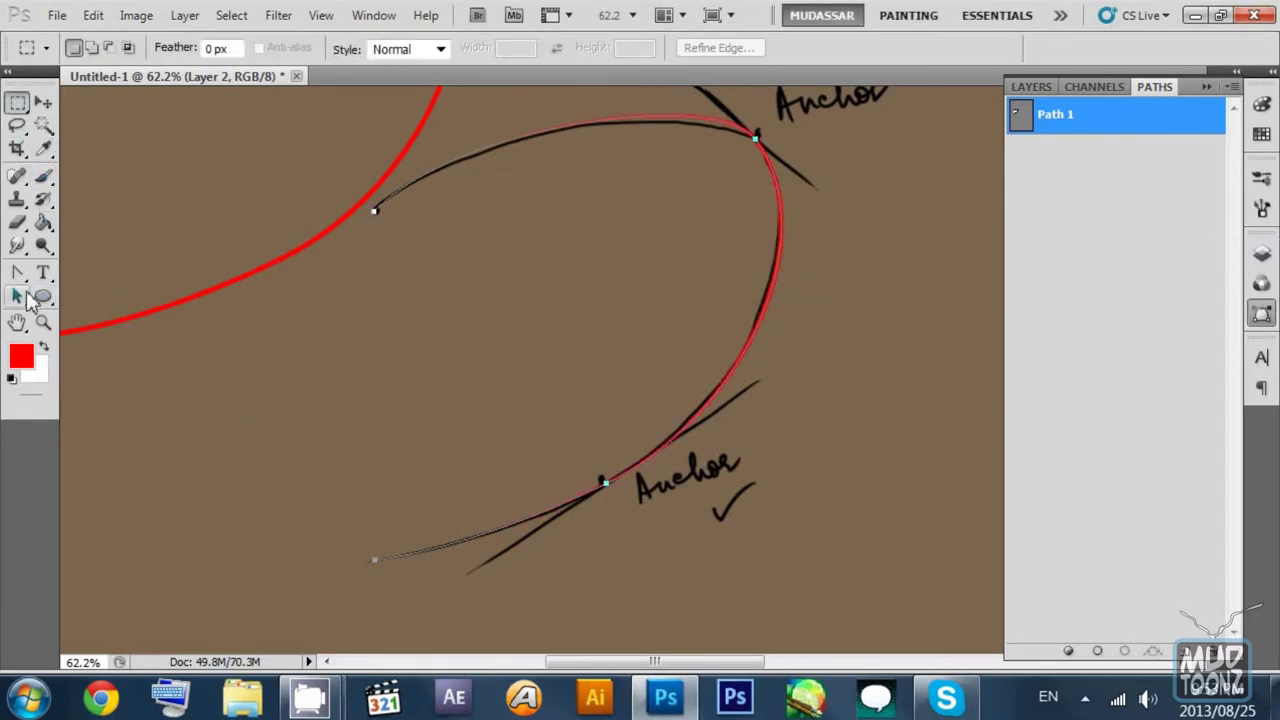
pyautogui.click(18, 296)
pyautogui.click(1040, 184)
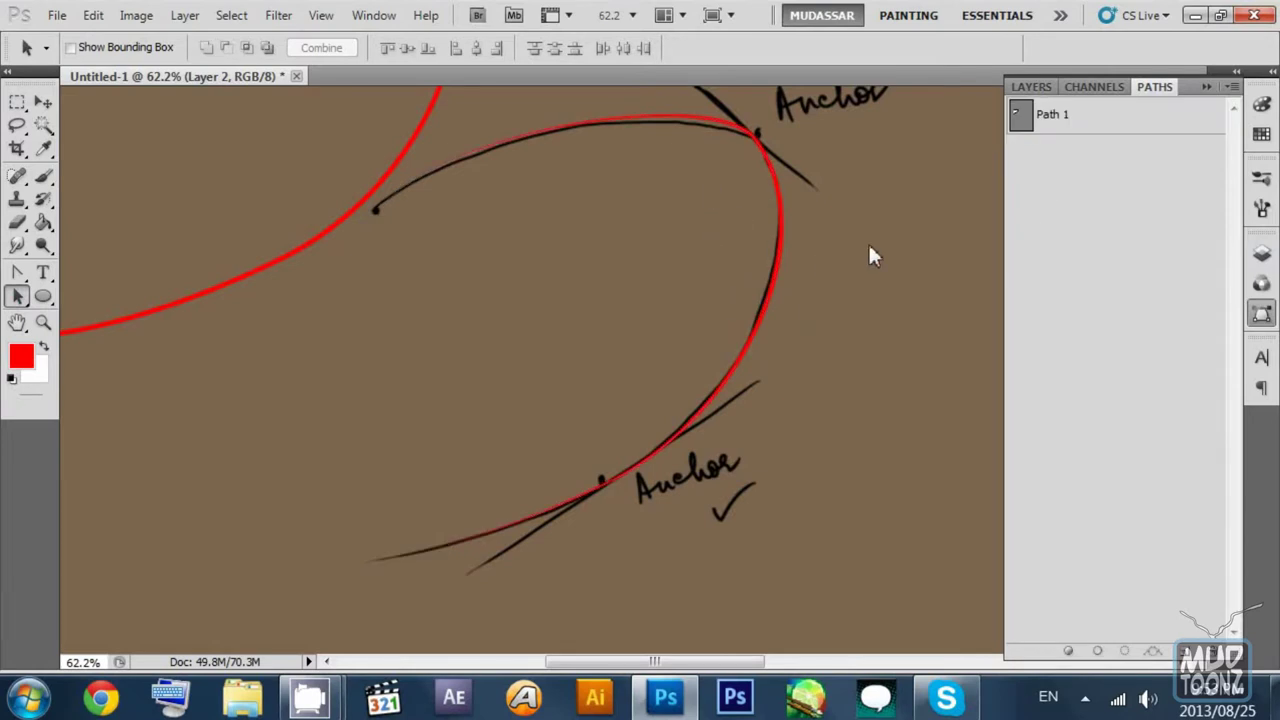
# Step: Hide Layer 1 and compare the two red strokes on Layer 2 at different zoom levels
pyautogui.click(1031, 87)
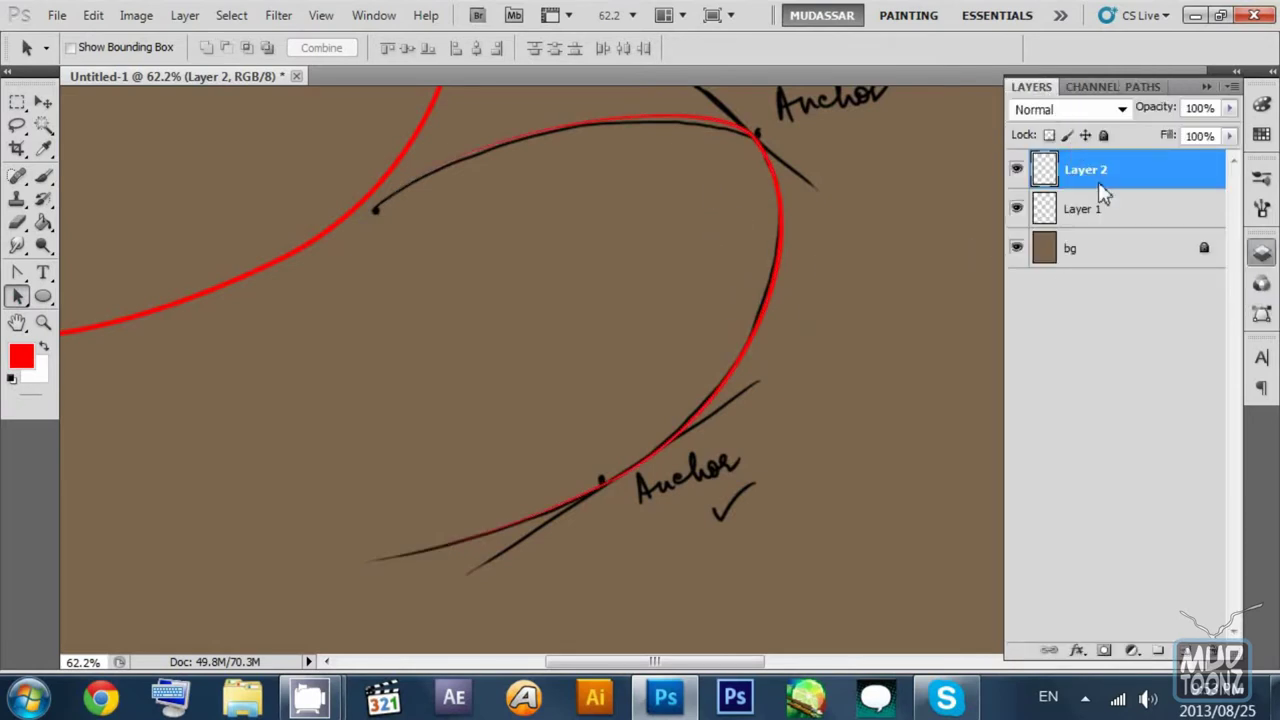
pyautogui.click(1017, 208)
pyautogui.moveTo(737, 194); pyautogui.dragTo(838, 336)
pyautogui.press('z')
pyautogui.moveTo(890, 369); pyautogui.dragTo(849, 296)
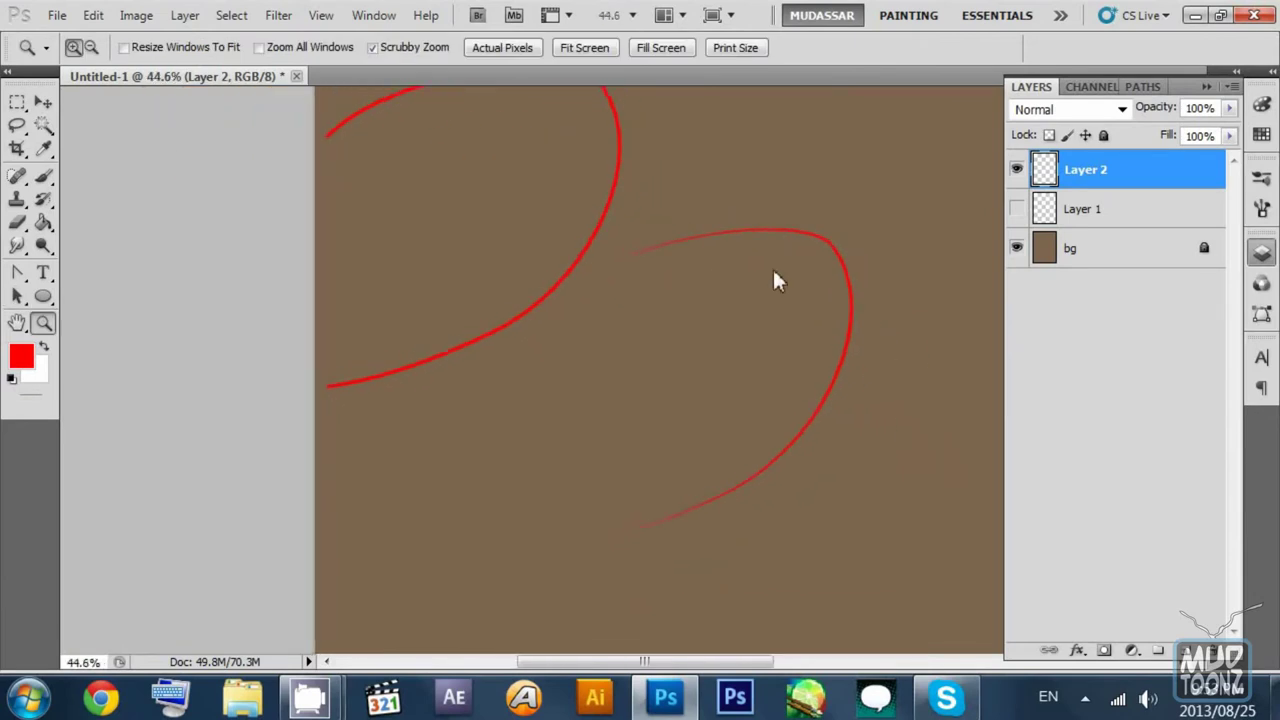
pyautogui.moveTo(774, 271)
pyautogui.mouseDown()
pyautogui.moveTo(761, 341)
pyautogui.moveTo(749, 273)
pyautogui.mouseUp()
pyautogui.moveTo(819, 407); pyautogui.dragTo(358, 249)
pyautogui.moveTo(775, 283); pyautogui.dragTo(720, 251)
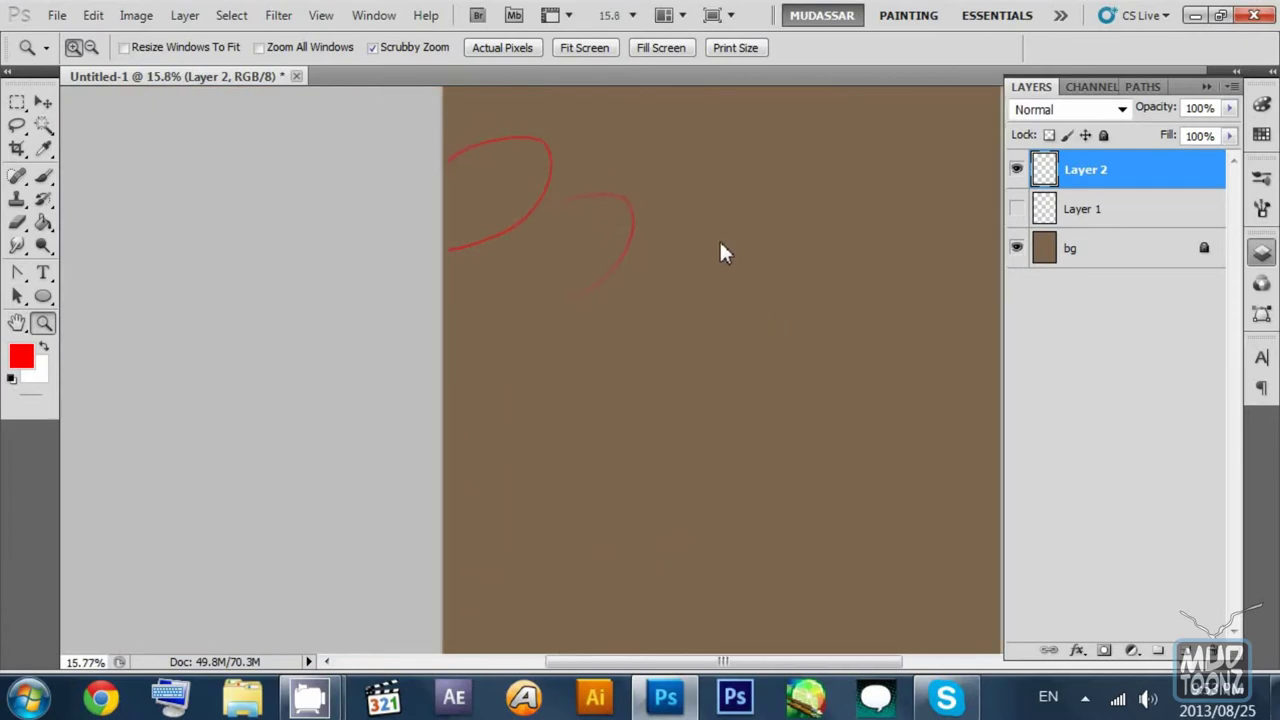
# Step: Show Layer 1 again and move the red strokes on Layer 2 to the right
pyautogui.click(44, 102)
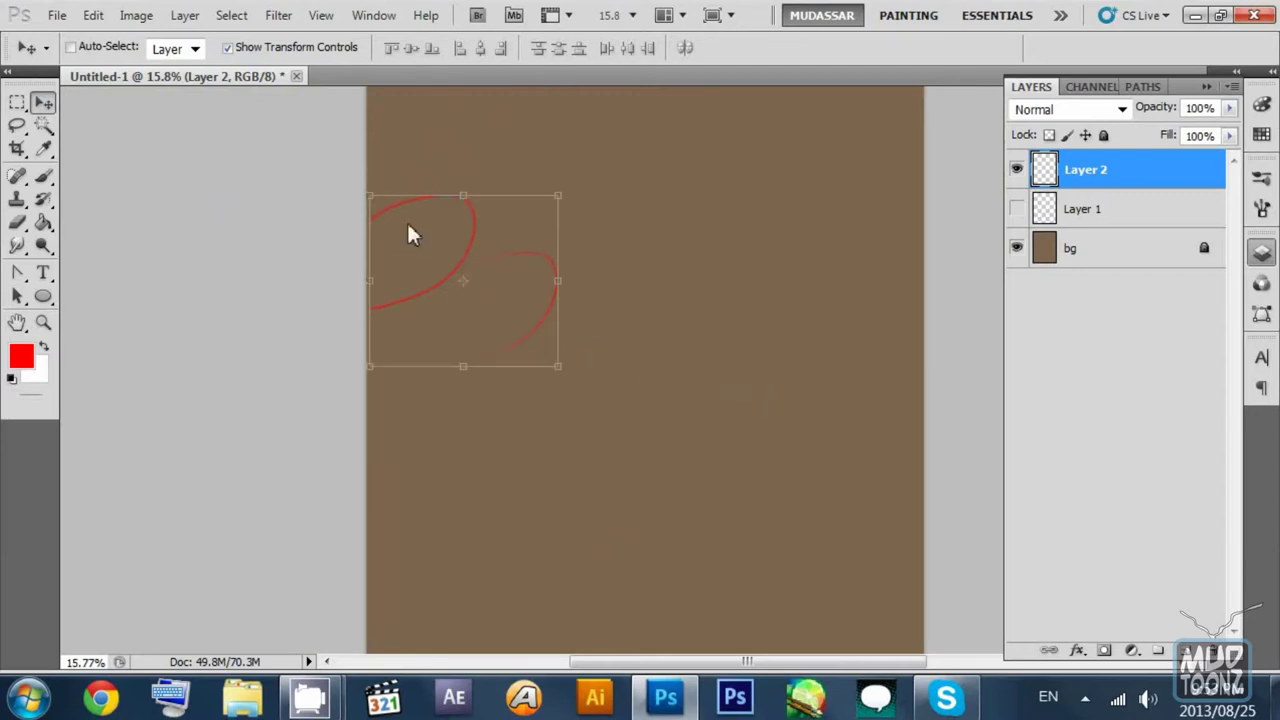
pyautogui.click(1016, 208)
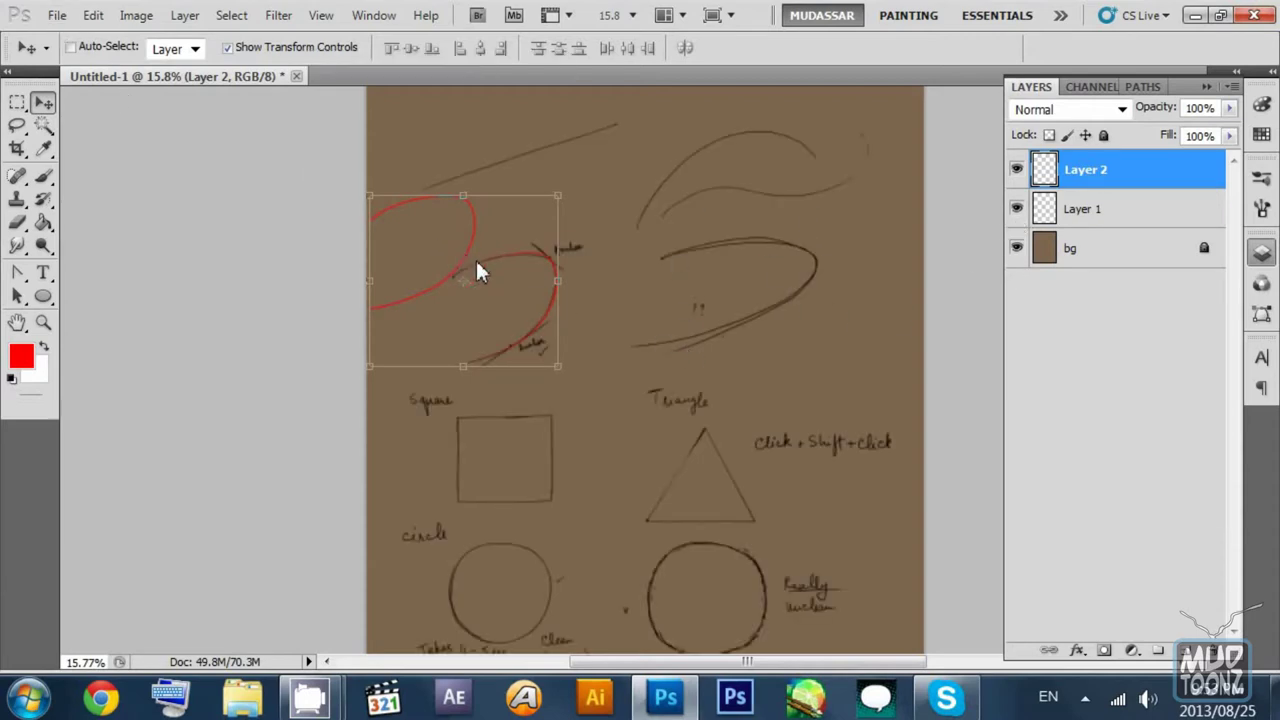
pyautogui.moveTo(470, 258)
pyautogui.mouseDown()
pyautogui.moveTo(616, 253)
pyautogui.moveTo(597, 228)
pyautogui.mouseUp()
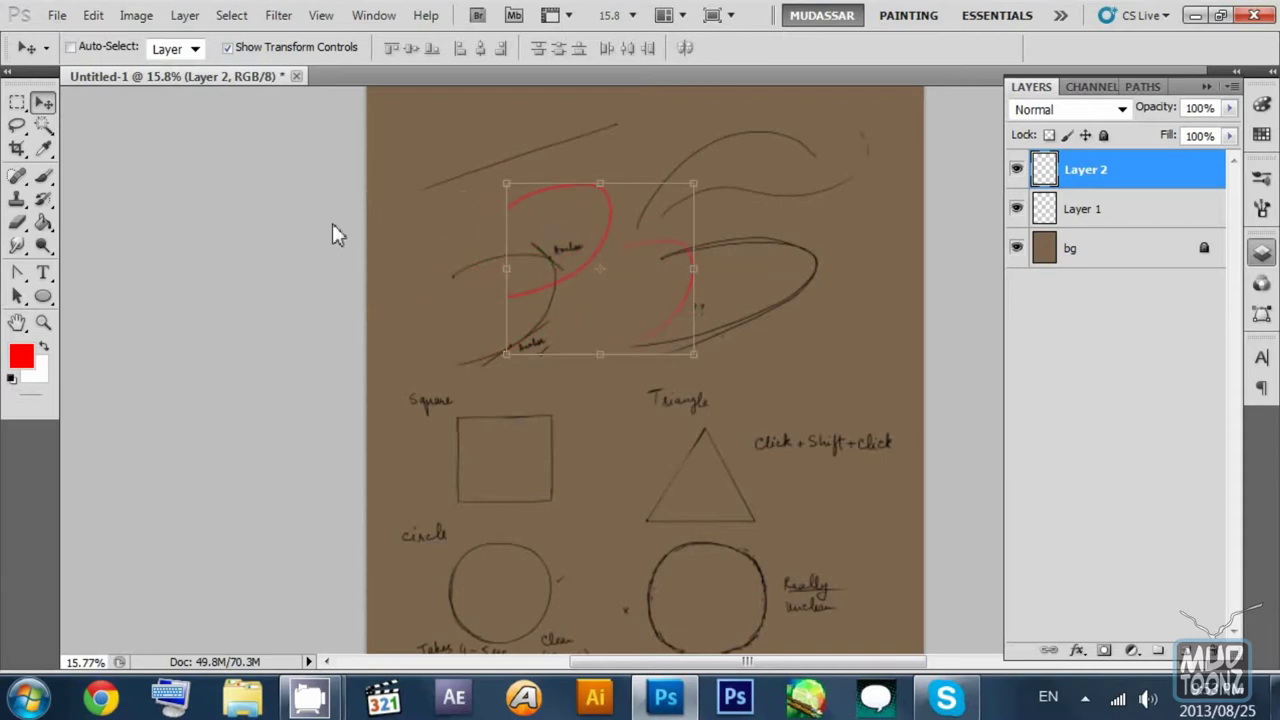
# Step: Look over the practice sketches on Layer 1, from the line and arcs down to the circles
pyautogui.click(1061, 220)
pyautogui.moveTo(772, 334)
pyautogui.mouseDown()
pyautogui.moveTo(690, 229)
pyautogui.moveTo(701, 129)
pyautogui.mouseUp()
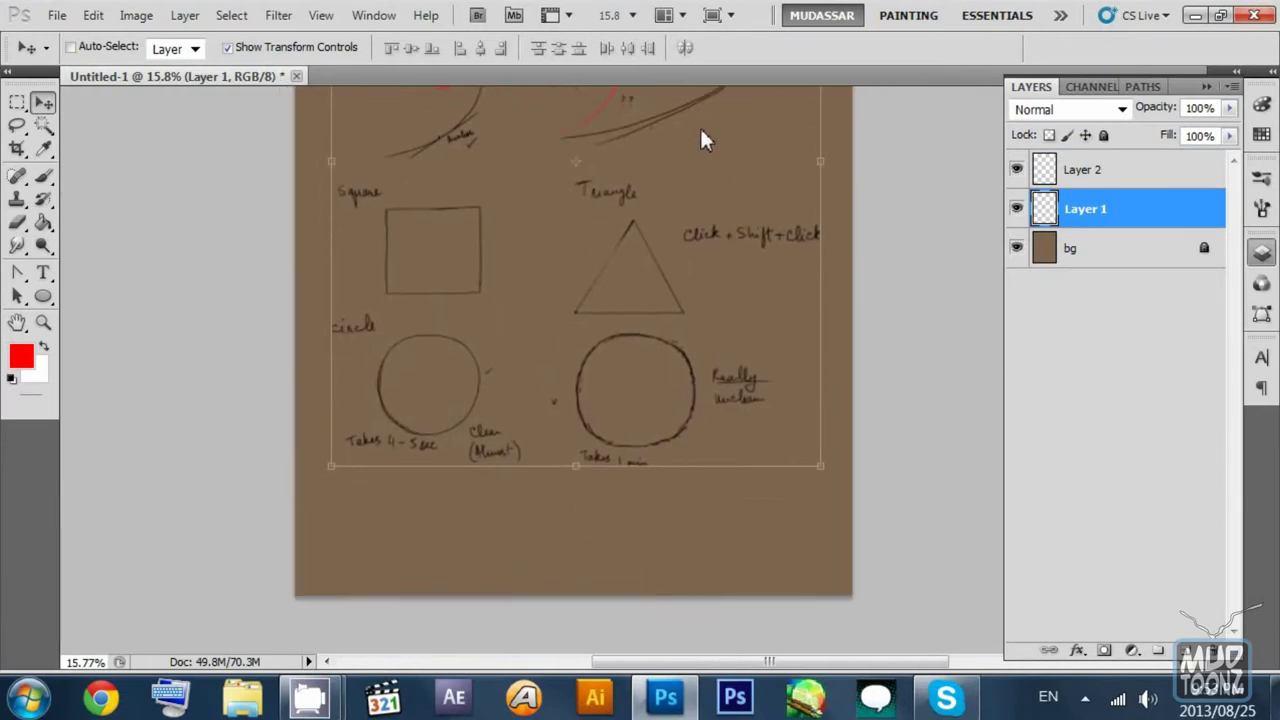
pyautogui.scroll(5, 700, 140)
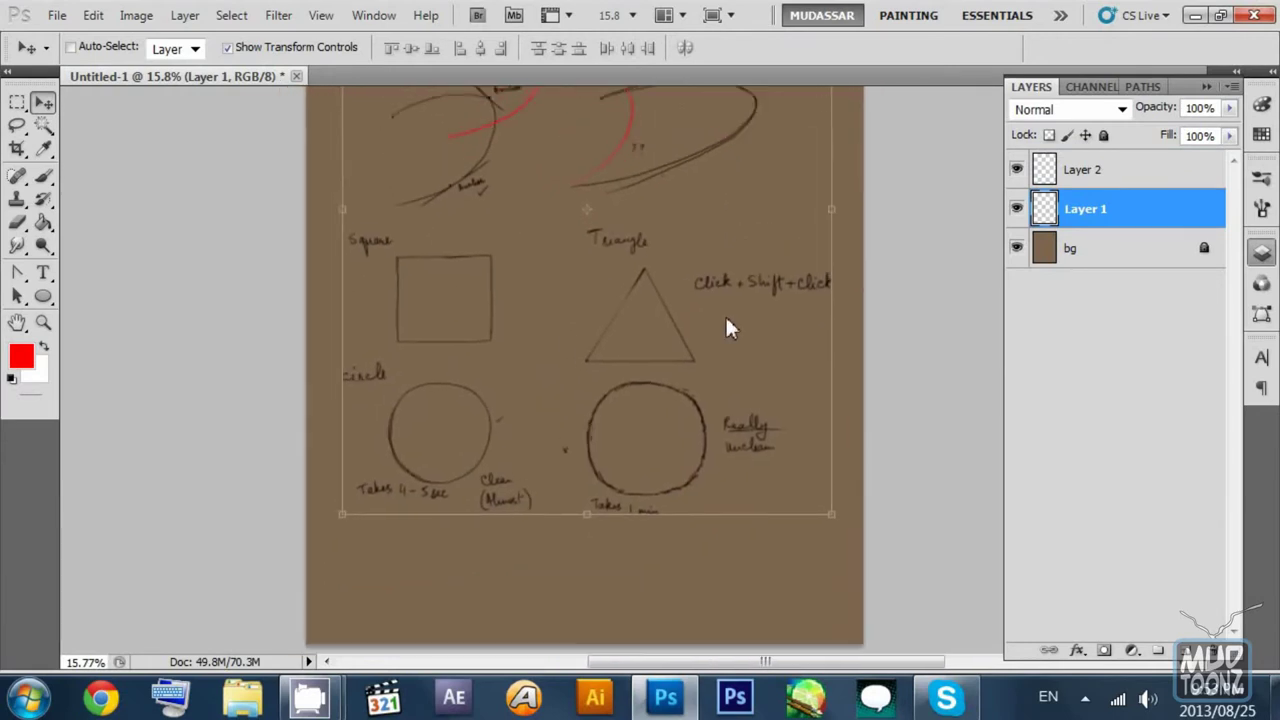
pyautogui.click(1115, 169)
pyautogui.click(1100, 214)
pyautogui.scroll(2, 757, 200)
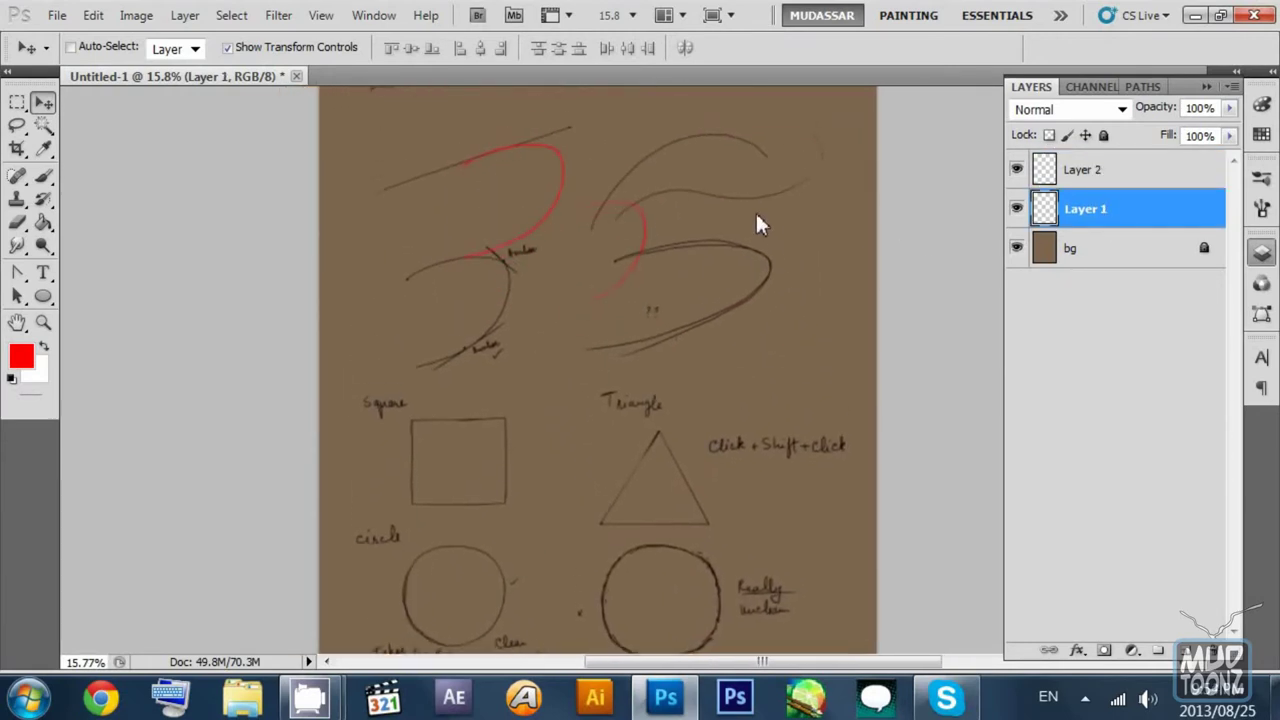
pyautogui.moveTo(755, 212); pyautogui.dragTo(743, 106)
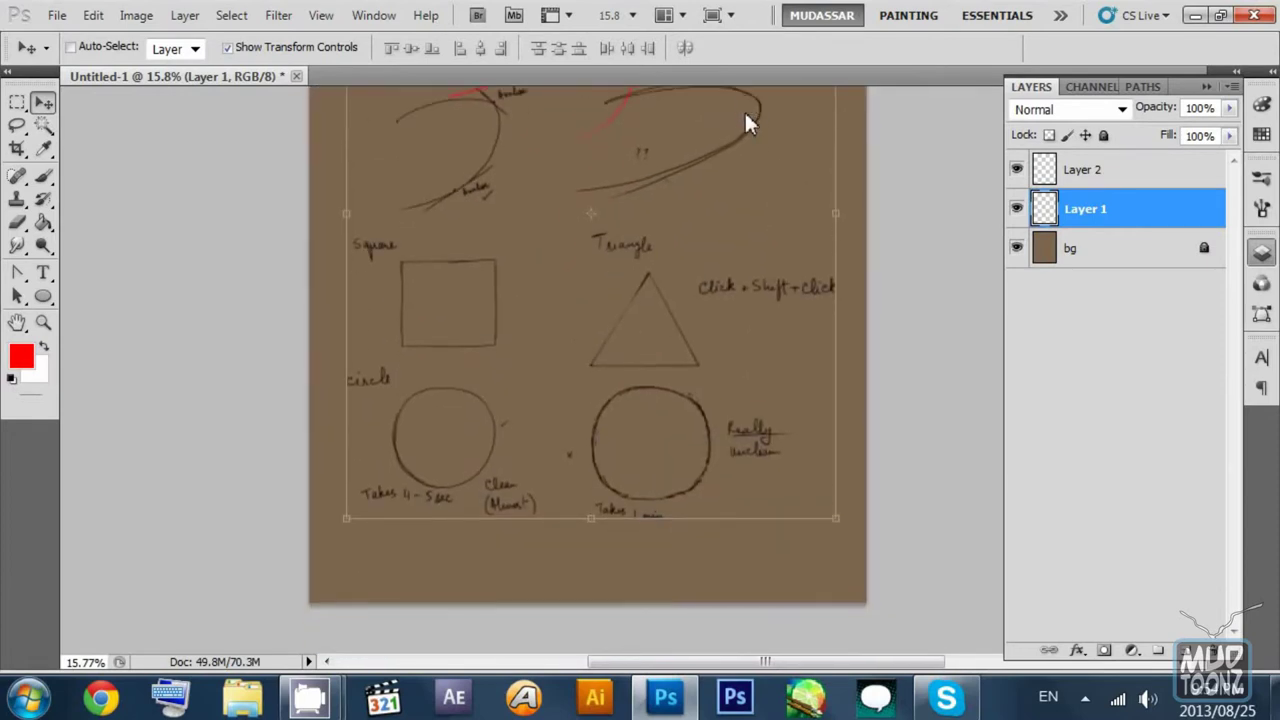
pyautogui.moveTo(352, 220); pyautogui.dragTo(391, 372)
# Step: Move the red strokes on Layer 2 to the upper-right corner of the page, above the arc sketches
pyautogui.click(1105, 172)
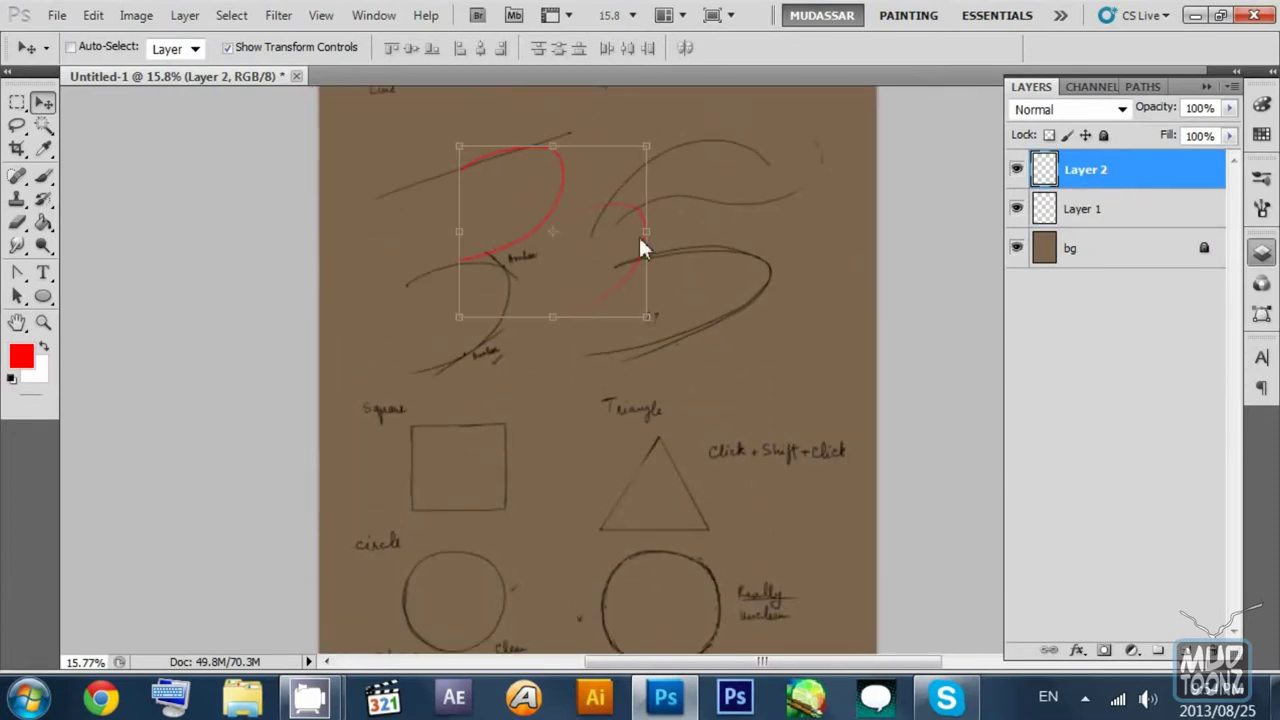
pyautogui.moveTo(638, 240)
pyautogui.mouseDown()
pyautogui.moveTo(606, 333)
pyautogui.moveTo(558, 172)
pyautogui.moveTo(607, 187)
pyautogui.mouseUp()
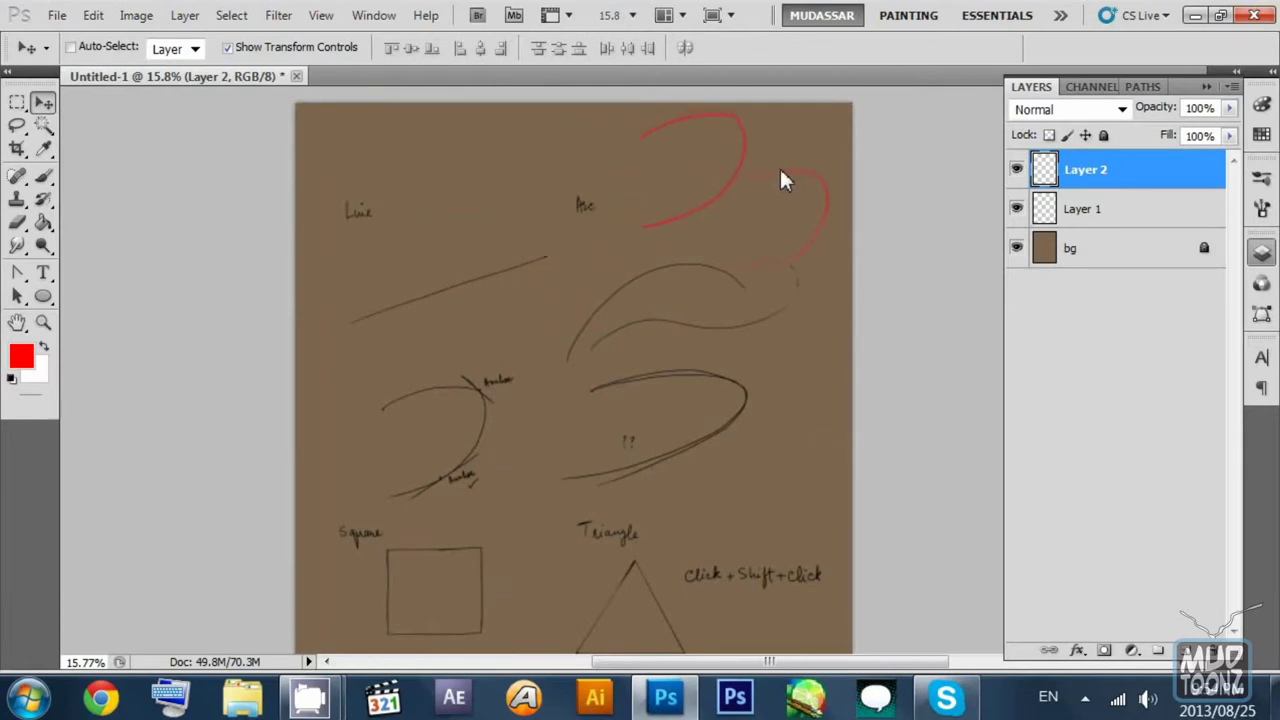
pyautogui.moveTo(781, 170); pyautogui.dragTo(745, 208)
pyautogui.scroll(2, 785, 225)
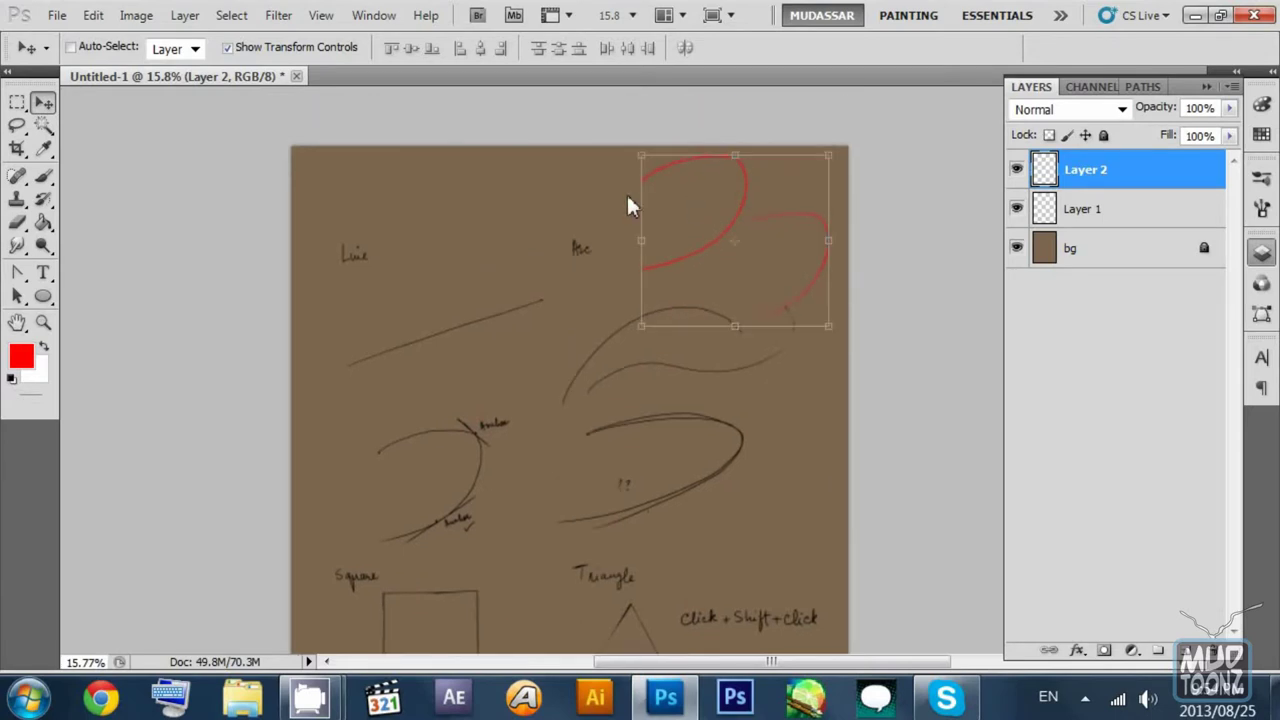
# Step: Turn on Auto-Select for the Move tool, leaving Show Transform Controls enabled
pyautogui.click(260, 52)
pyautogui.click(260, 52)
pyautogui.click(72, 47)
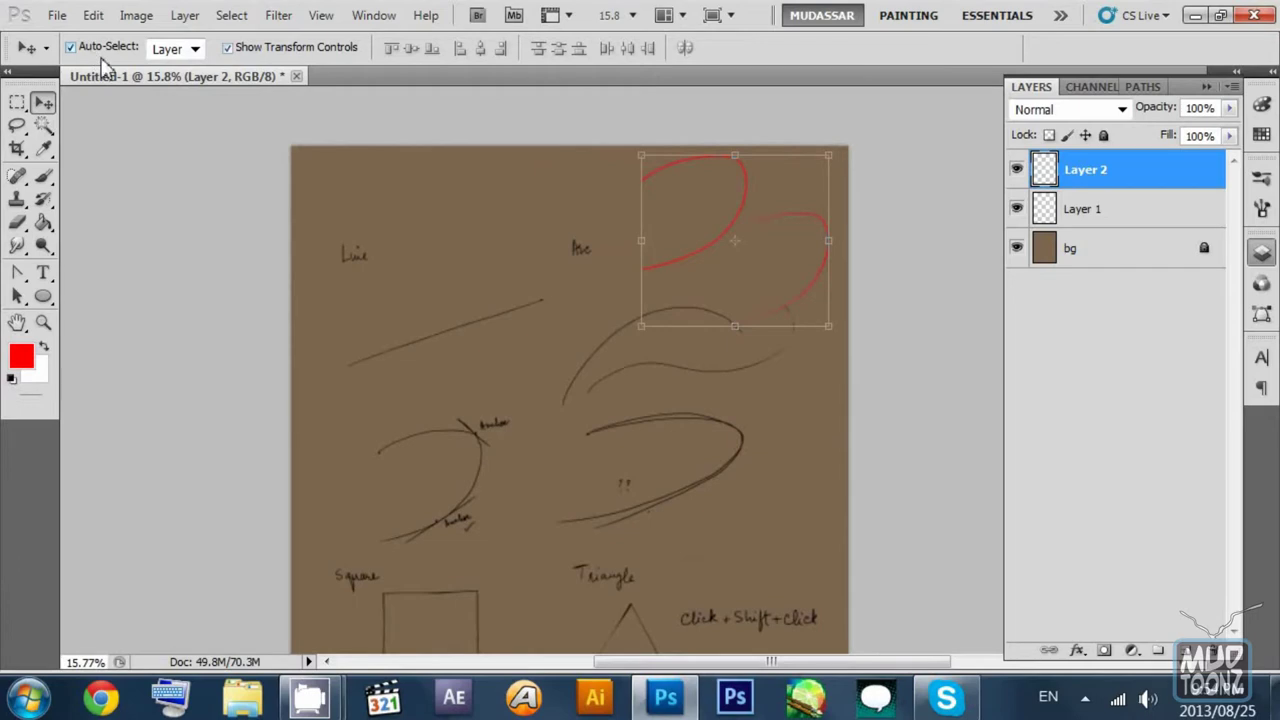
# Step: Alternate between selecting Layer 1 and Layer 2 by picking the Arc label and the red curve on the canvas
pyautogui.click(579, 244)
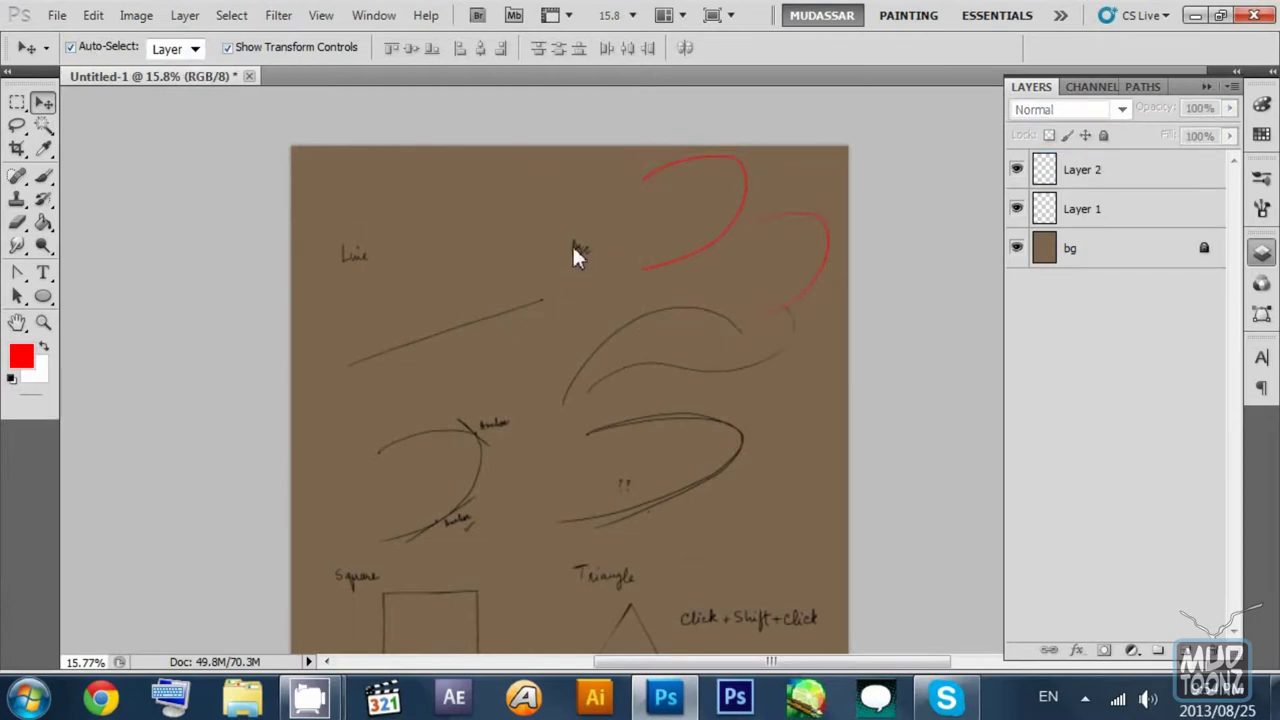
pyautogui.click(573, 245)
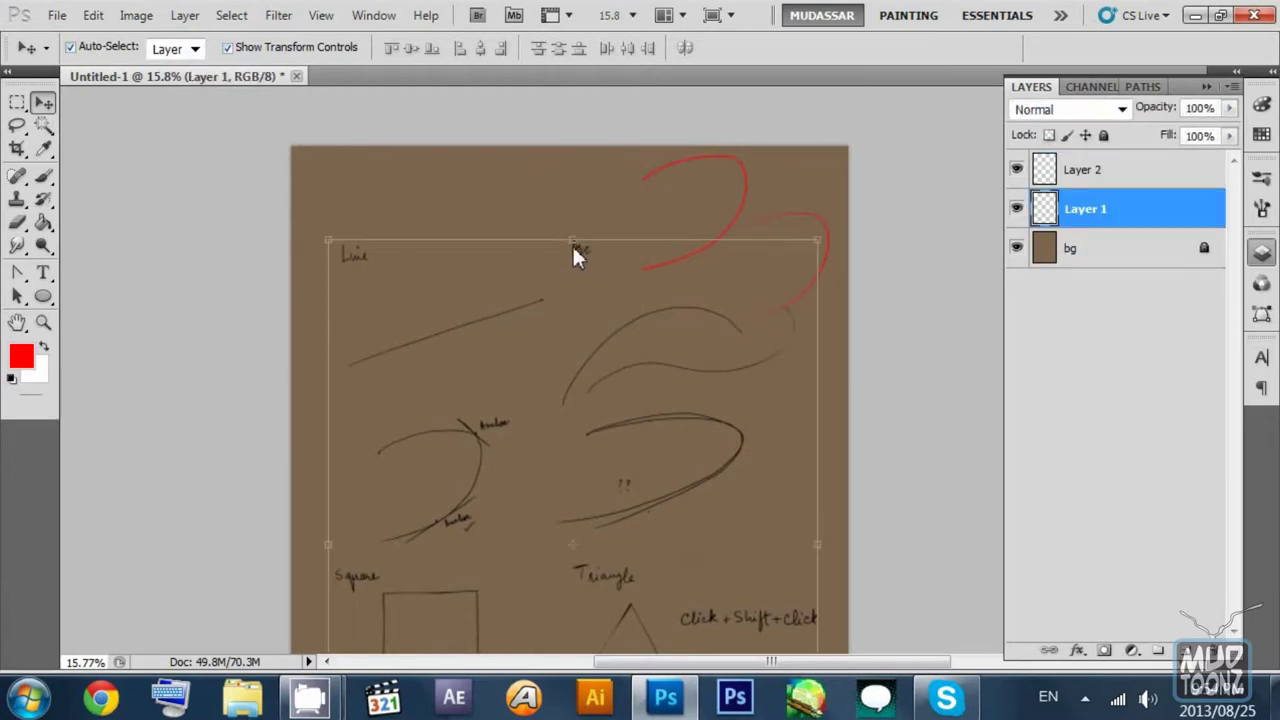
pyautogui.click(748, 198)
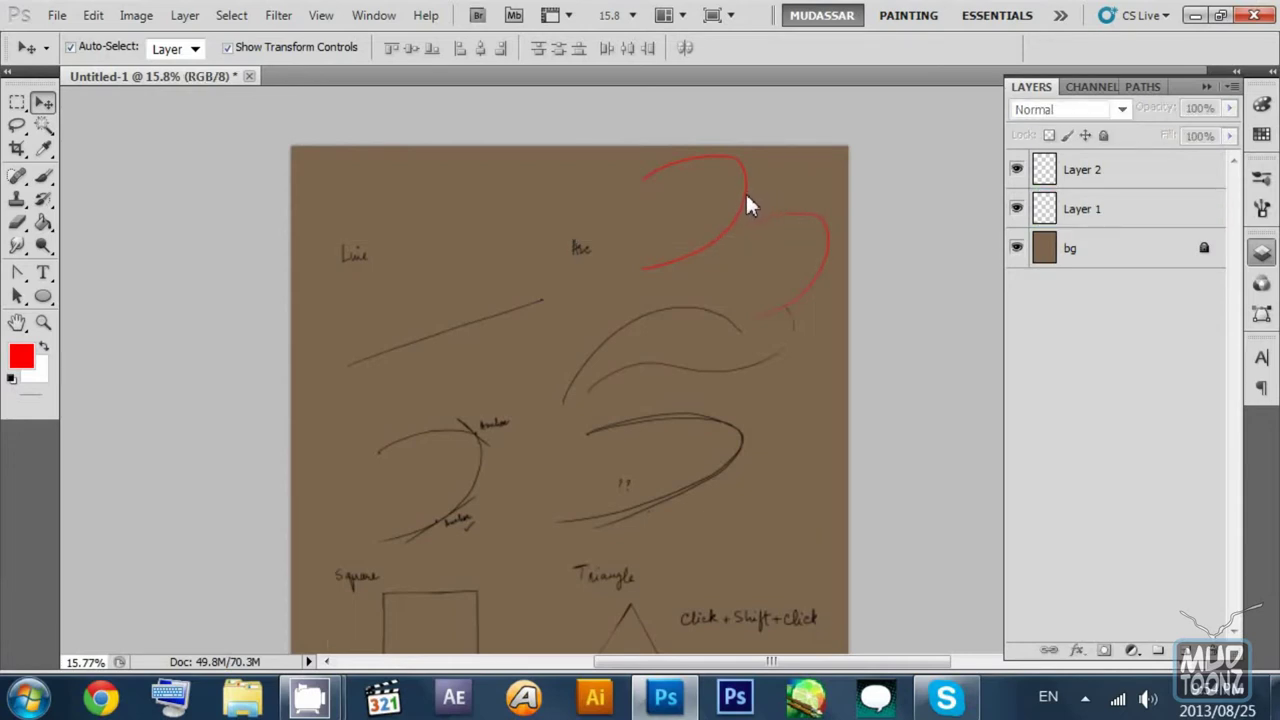
pyautogui.click(746, 205)
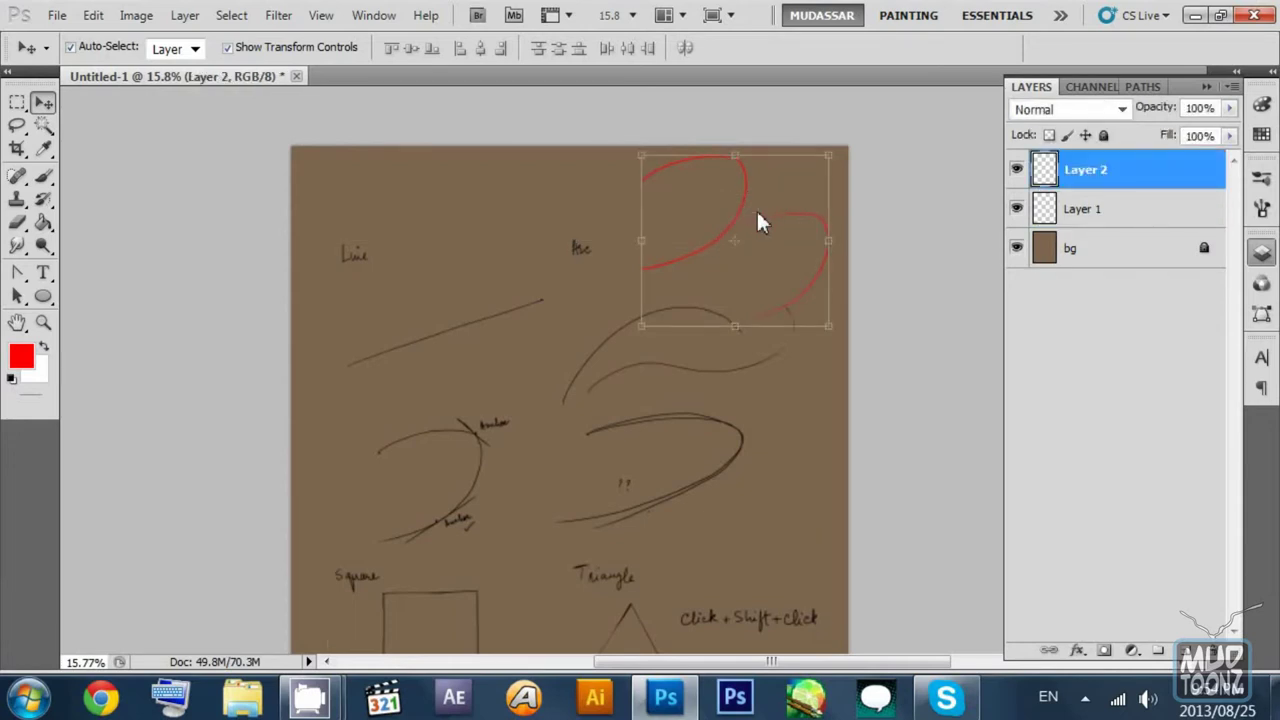
pyautogui.click(592, 222)
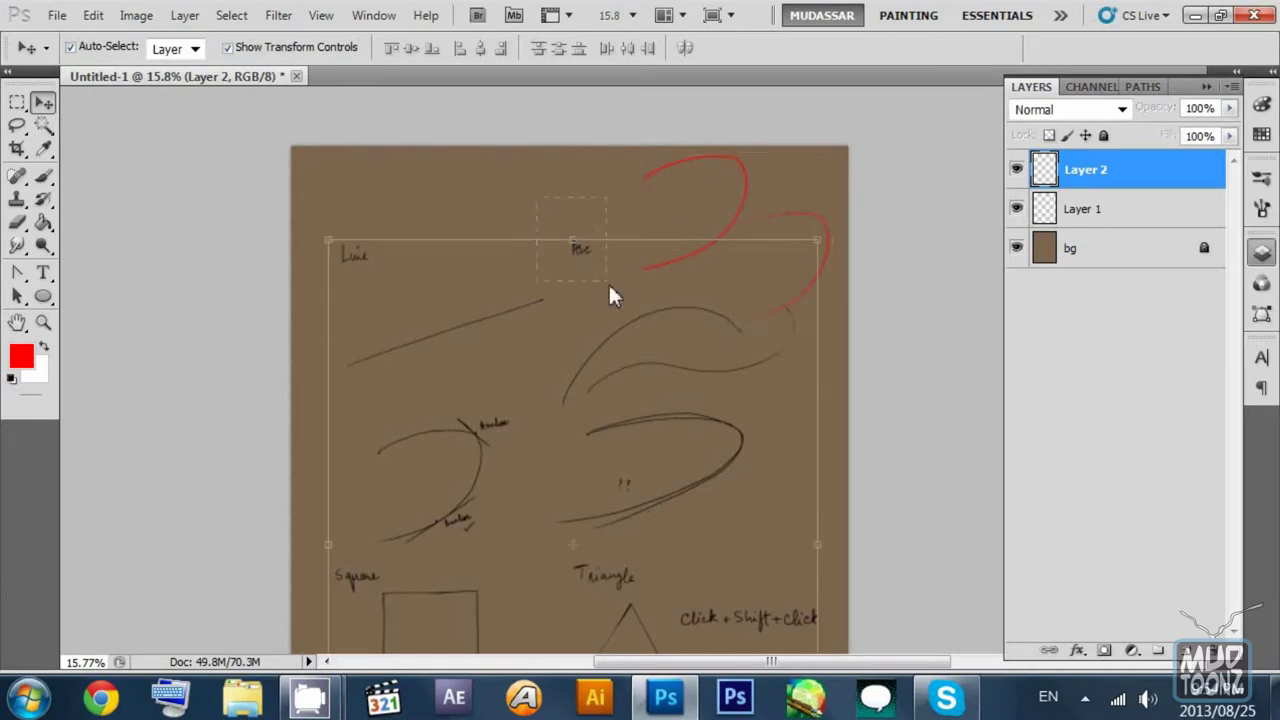
pyautogui.click(683, 198)
pyautogui.click(740, 210)
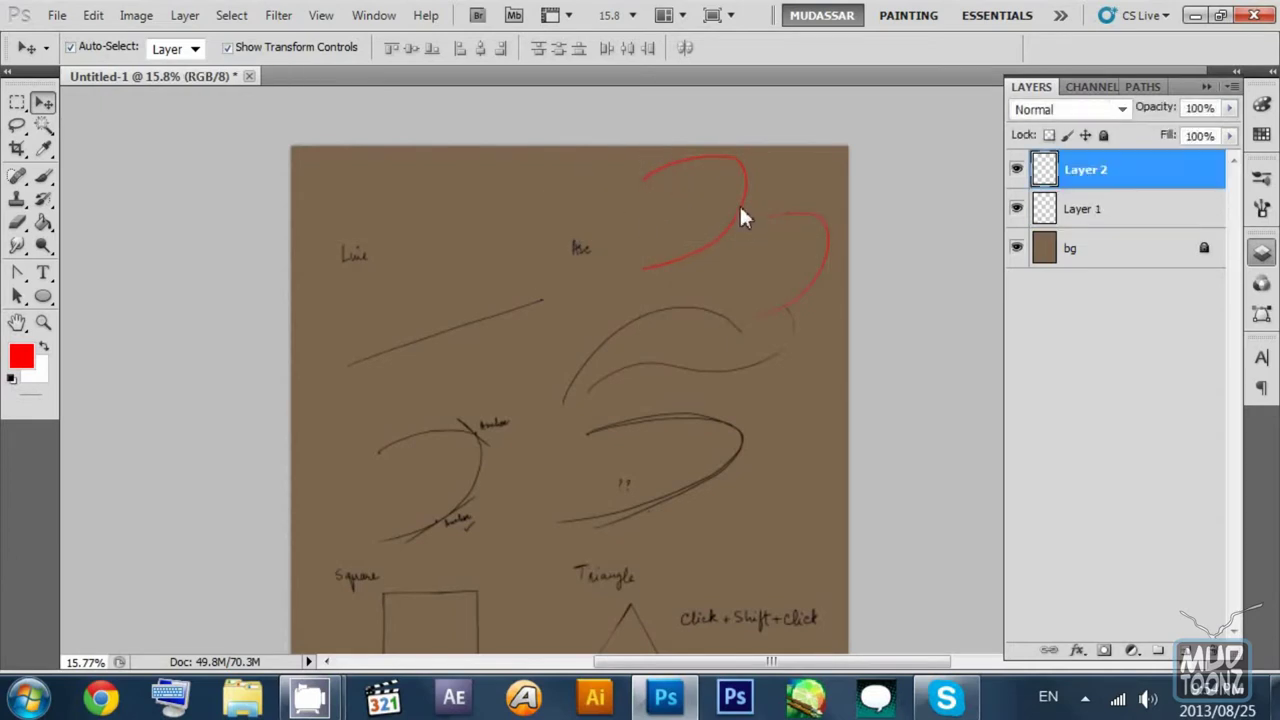
# Step: Turn off Auto-Select for the Move tool and make Layer 1 the active layer
pyautogui.click(96, 48)
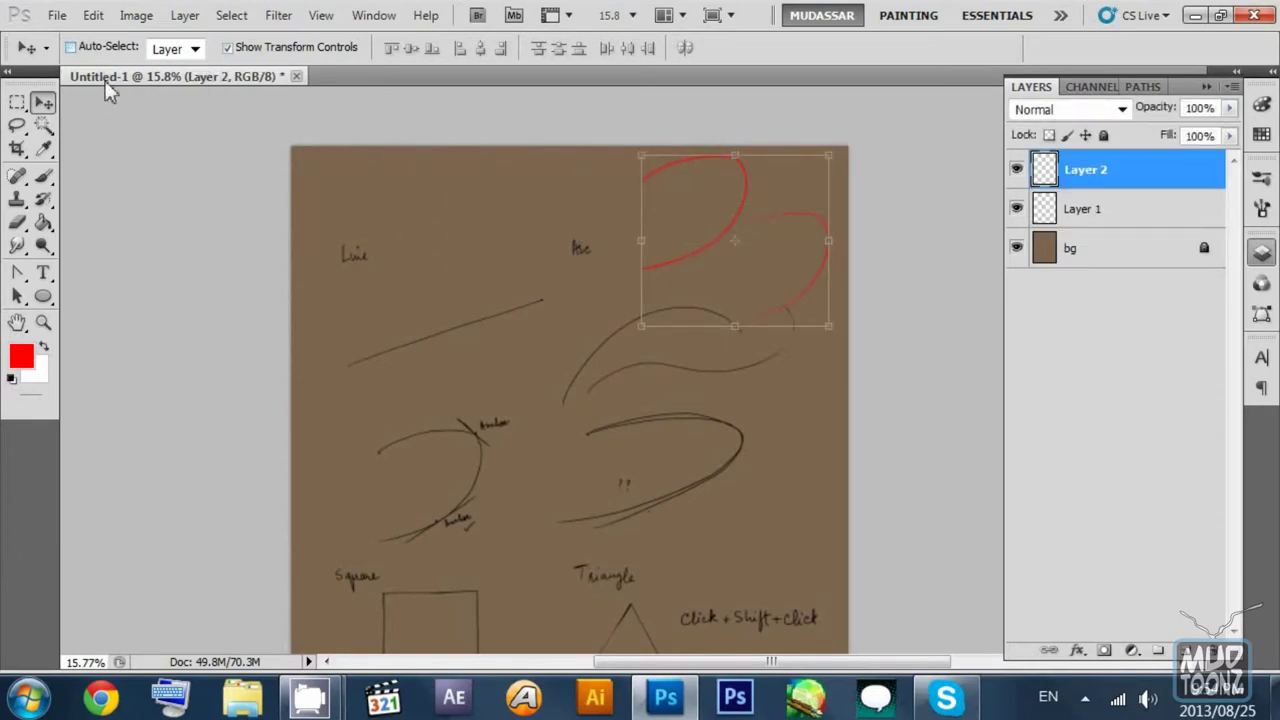
pyautogui.click(1125, 208)
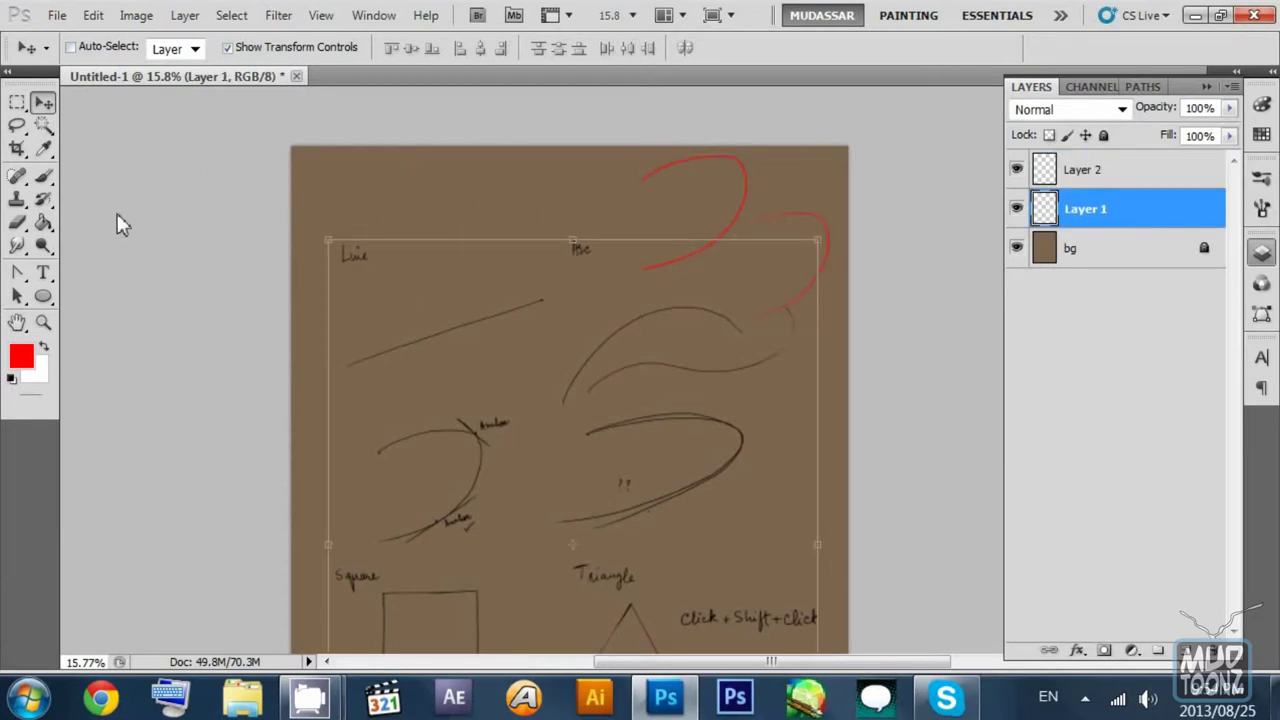
# Step: Save the document to the Desktop in Photoshop format under the file name Basic Shapes 01
pyautogui.click(57, 15)
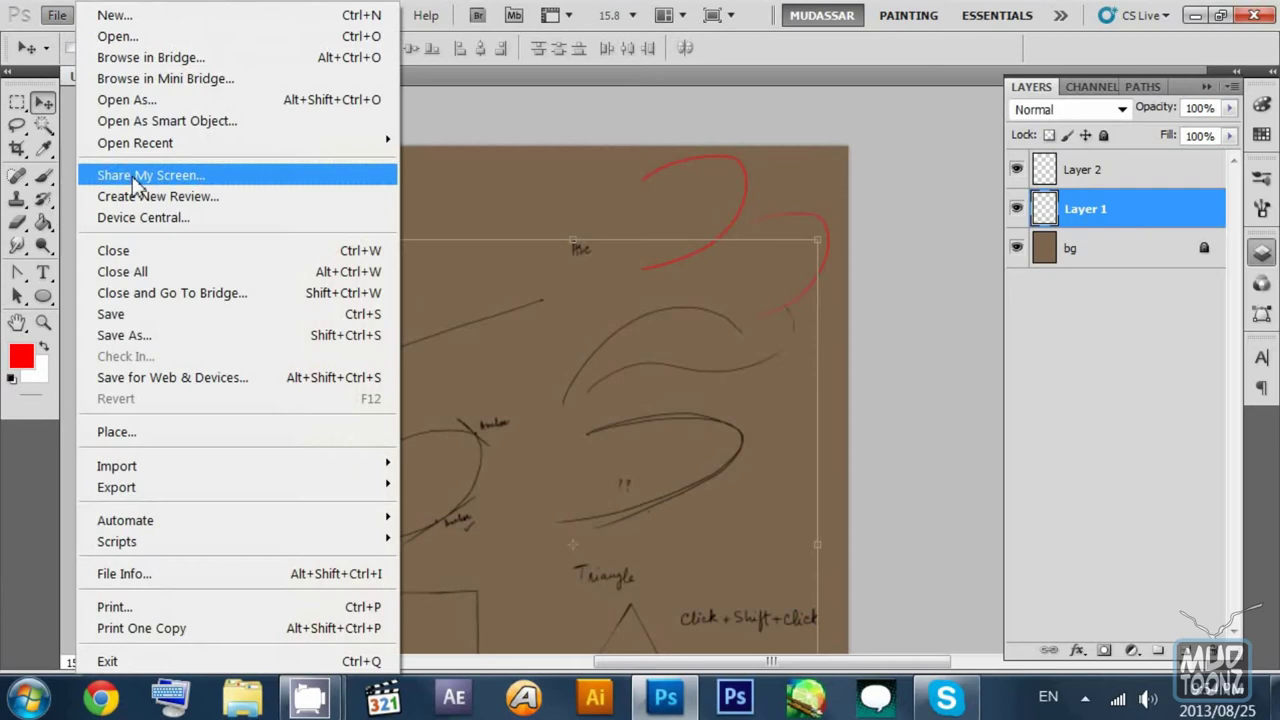
pyautogui.click(177, 314)
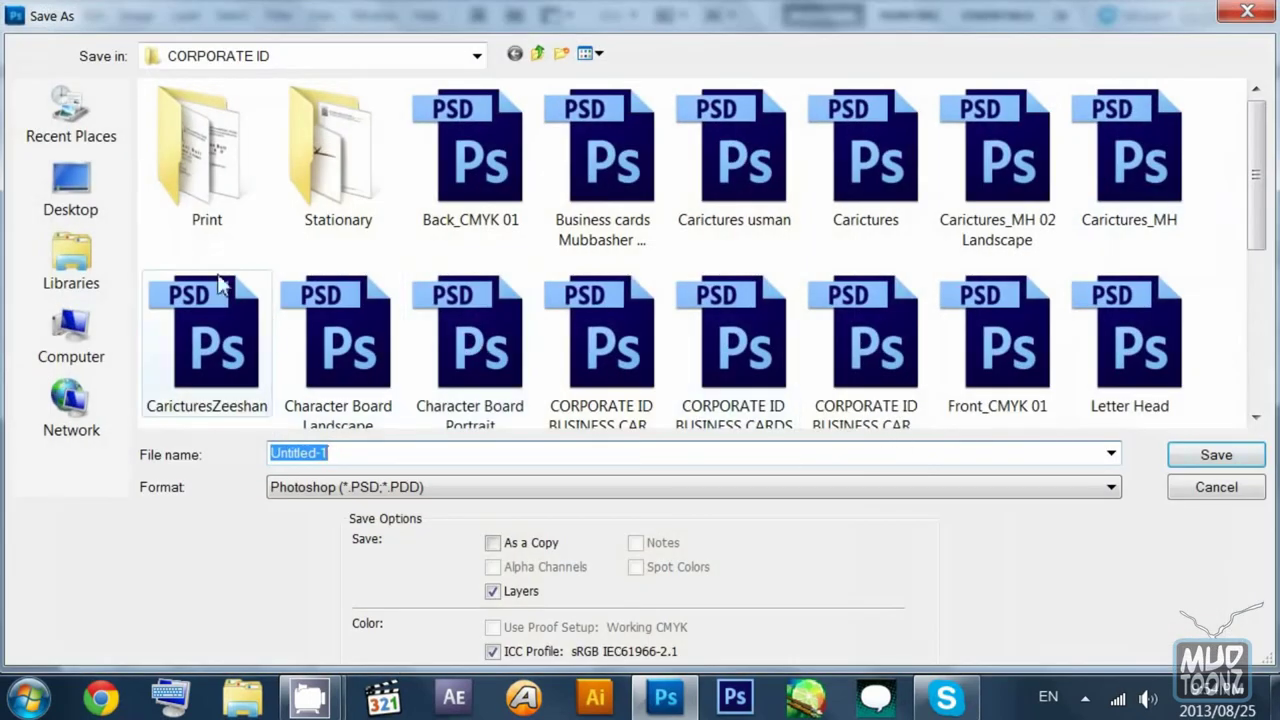
pyautogui.click(71, 195)
pyautogui.click(400, 458)
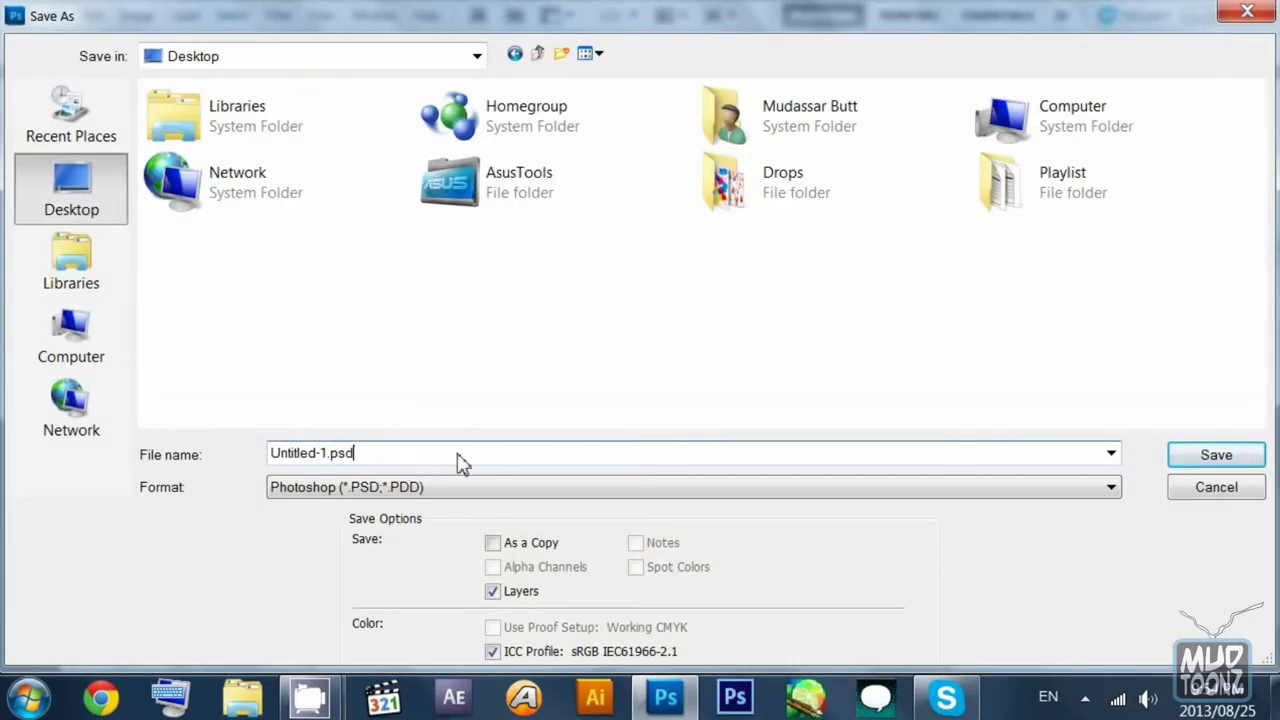
pyautogui.moveTo(460, 462); pyautogui.dragTo(245, 465)
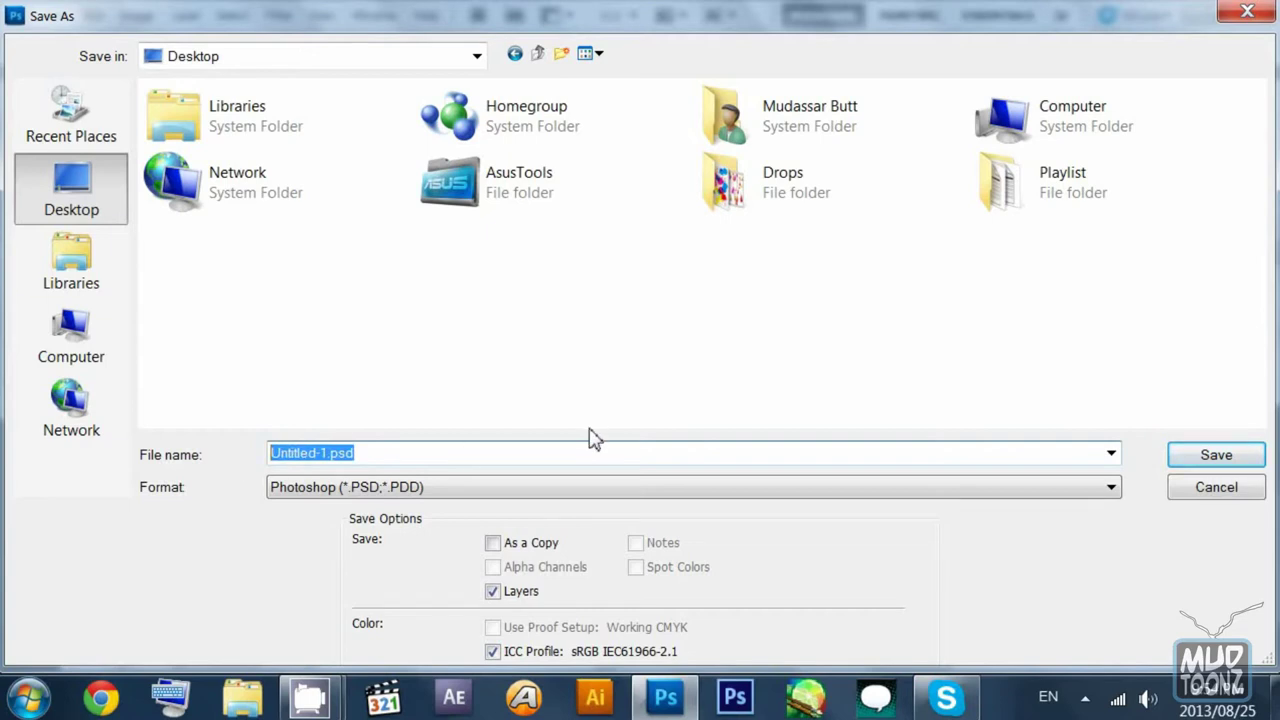
pyautogui.write('b')
pyautogui.write('sic Shapes')
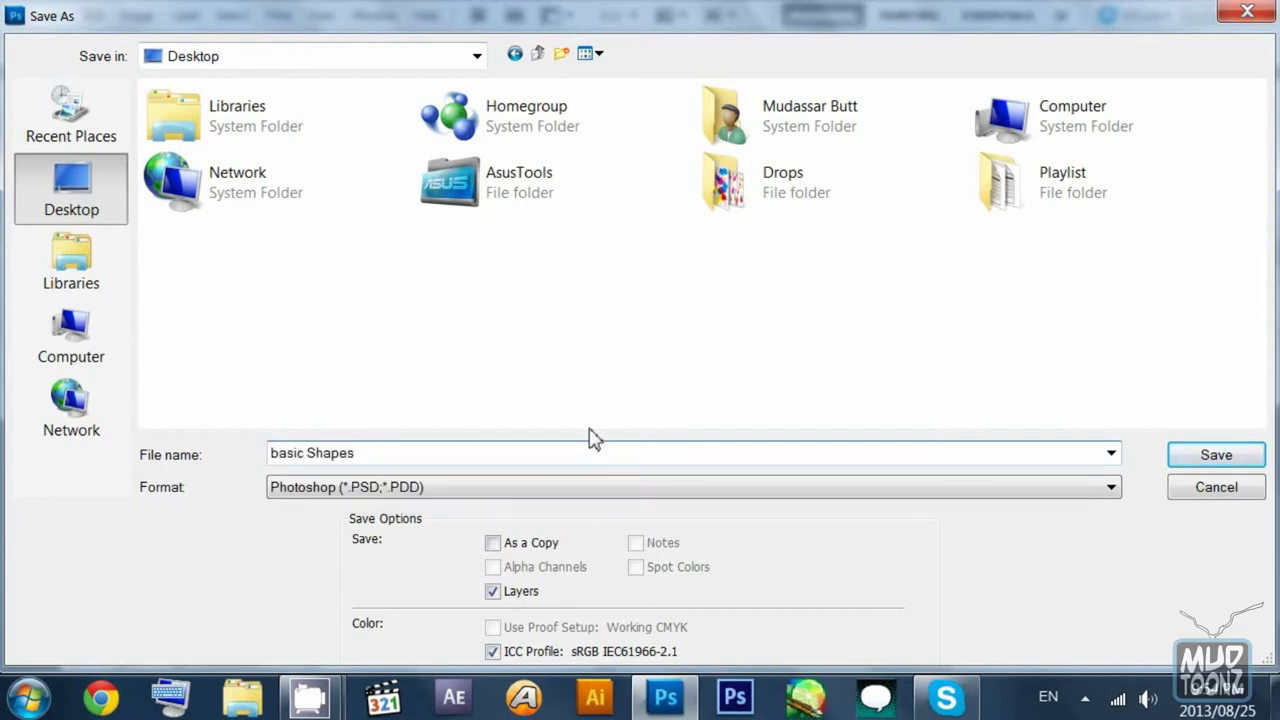
pyautogui.press('Left')
pyautogui.press('Left')
pyautogui.press('Left')
pyautogui.press('Left')
pyautogui.press('Left')
pyautogui.press('Left')
pyautogui.press('Left')
pyautogui.press('Left')
pyautogui.press('Left')
pyautogui.press('Left')
pyautogui.press('Left')
pyautogui.press('Left')
pyautogui.press('BackSpace')
pyautogui.write('B')
pyautogui.press('Right')
pyautogui.press('Right')
pyautogui.press('End')
pyautogui.write('0')
pyautogui.press('BackSpace')
pyautogui.write('01')
pyautogui.press('Return')
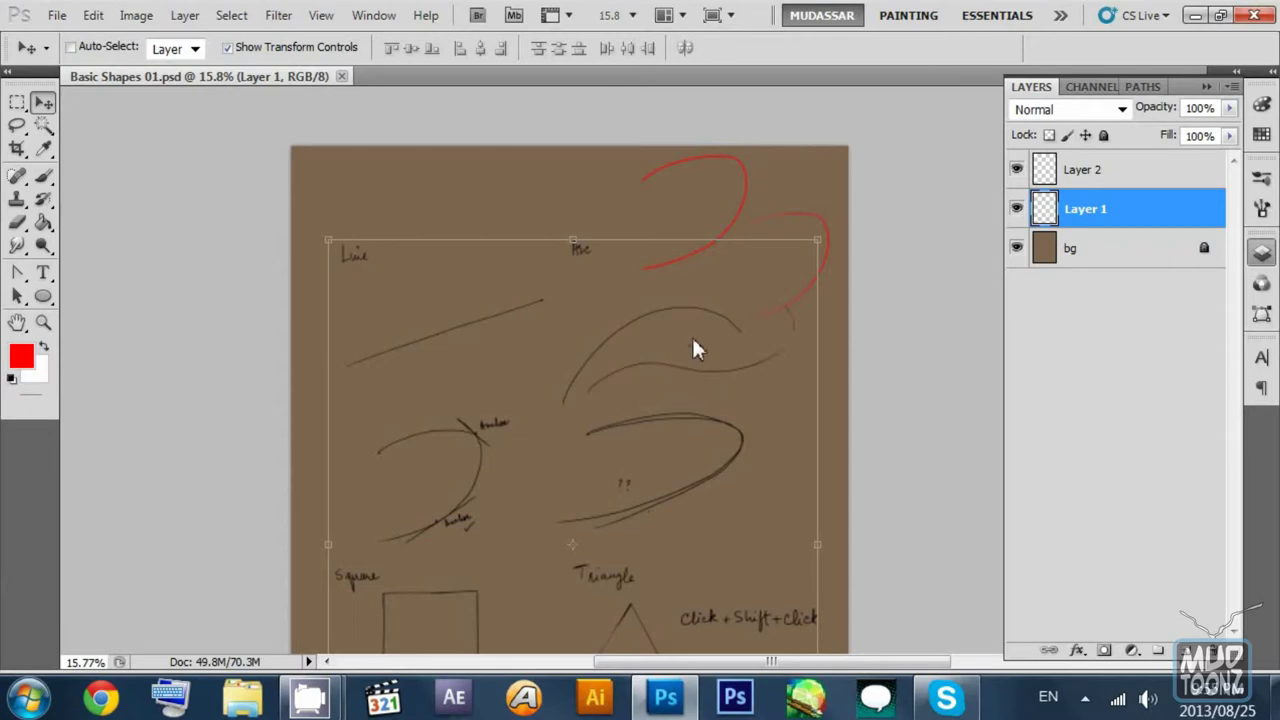
# Step: Look over the whole page of practice sketches, including the circles, triangle, square, arcs and lines
pyautogui.moveTo(645, 400)
pyautogui.mouseDown()
pyautogui.moveTo(580, 108)
pyautogui.moveTo(590, 92)
pyautogui.mouseUp()
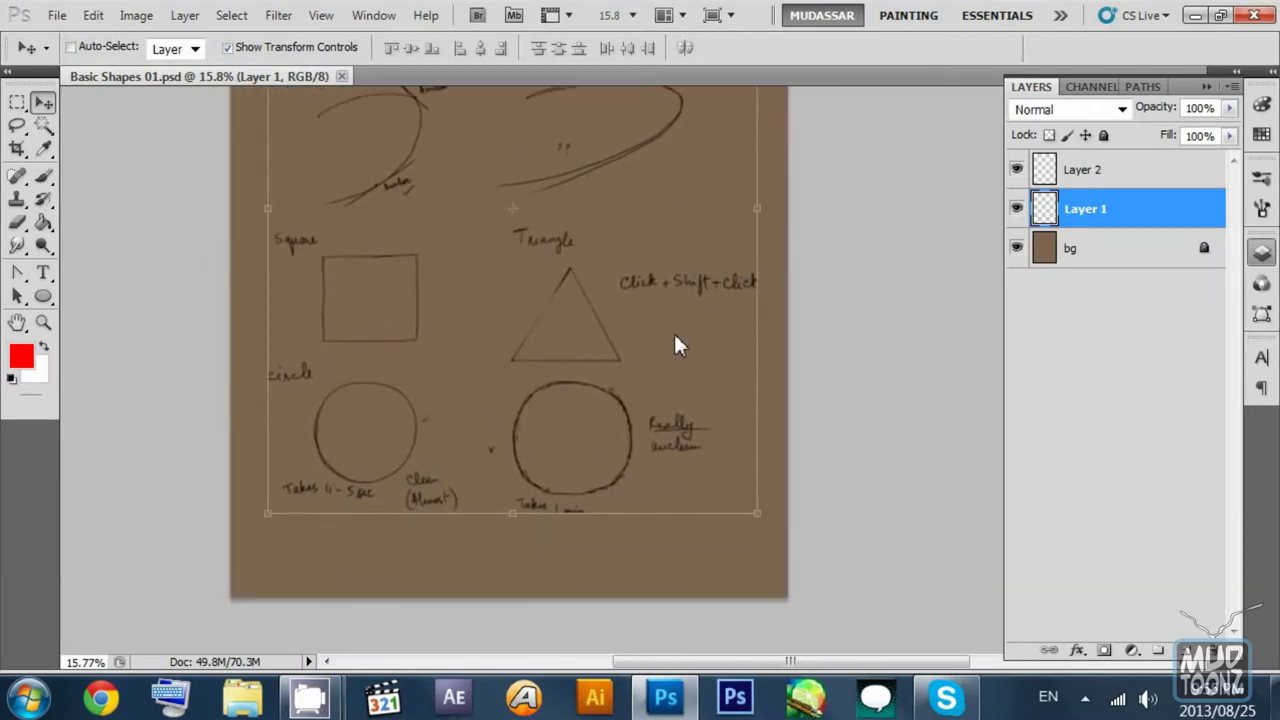
pyautogui.moveTo(670, 298); pyautogui.dragTo(618, 267)
pyautogui.moveTo(628, 185); pyautogui.dragTo(654, 308)
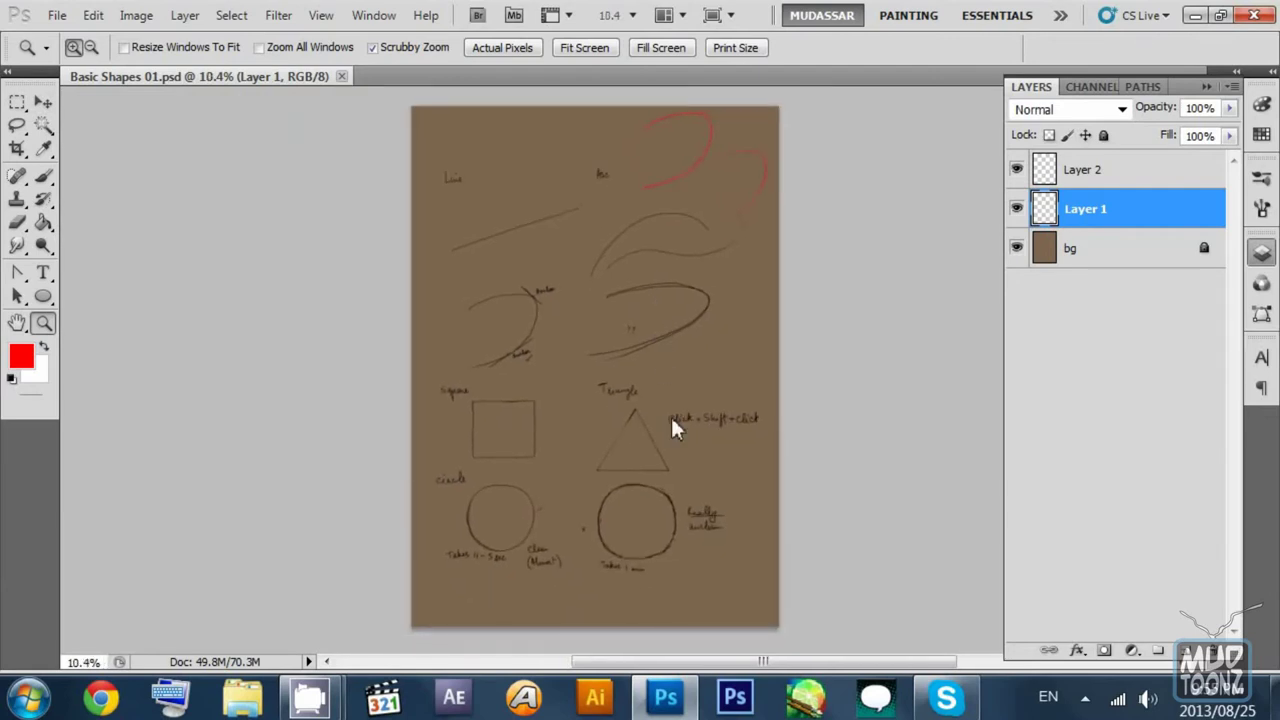
pyautogui.moveTo(672, 418); pyautogui.dragTo(660, 308)
pyautogui.click(44, 102)
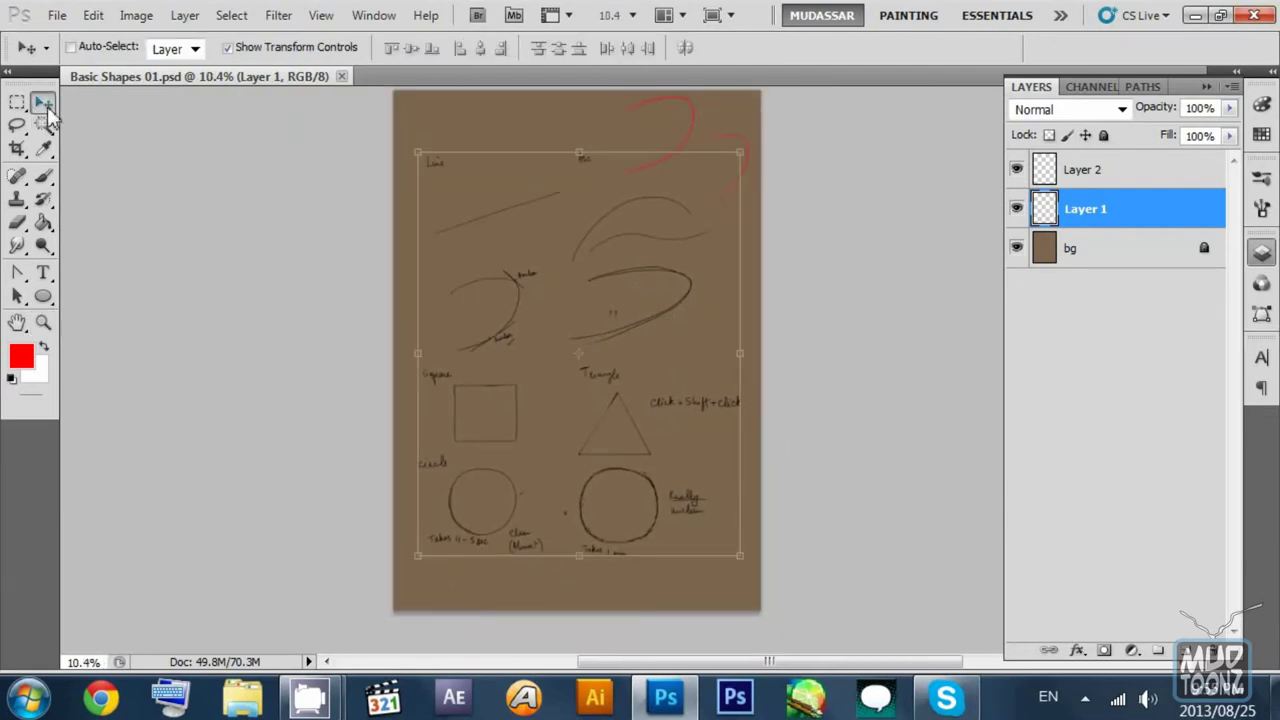
pyautogui.moveTo(574, 292); pyautogui.dragTo(566, 298)
pyautogui.press('z')
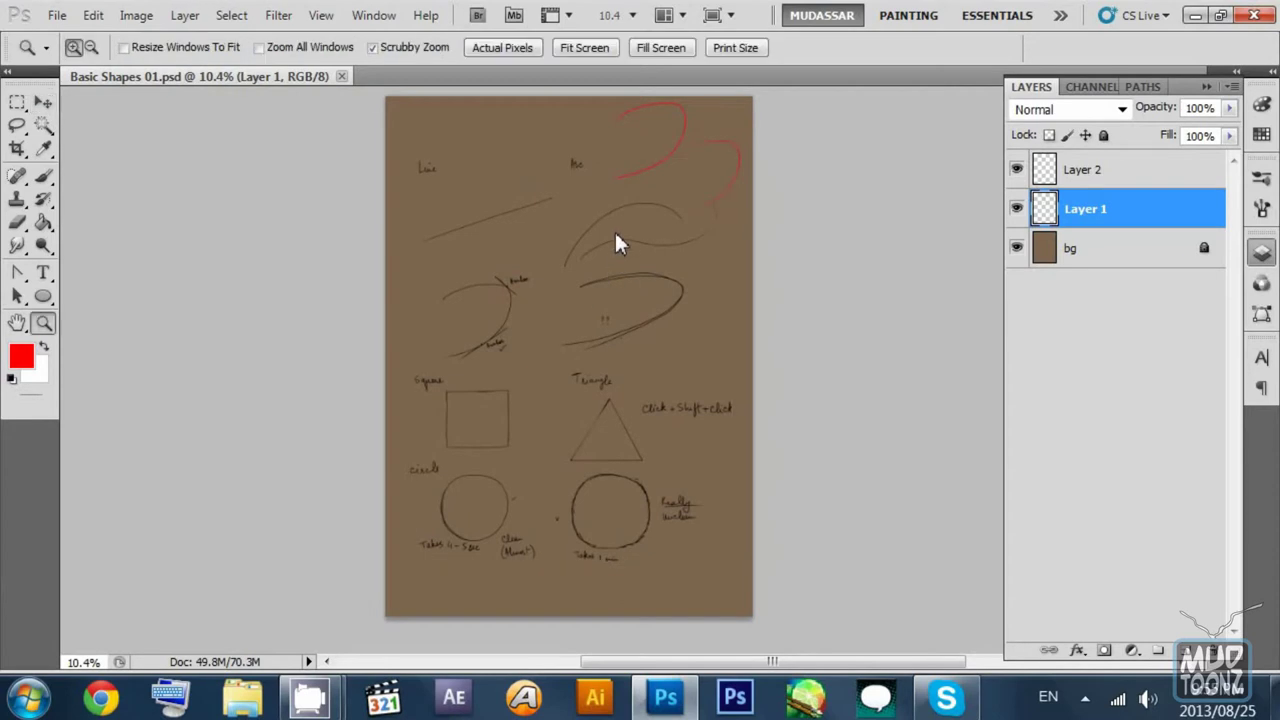
pyautogui.moveTo(614, 240); pyautogui.dragTo(688, 414)
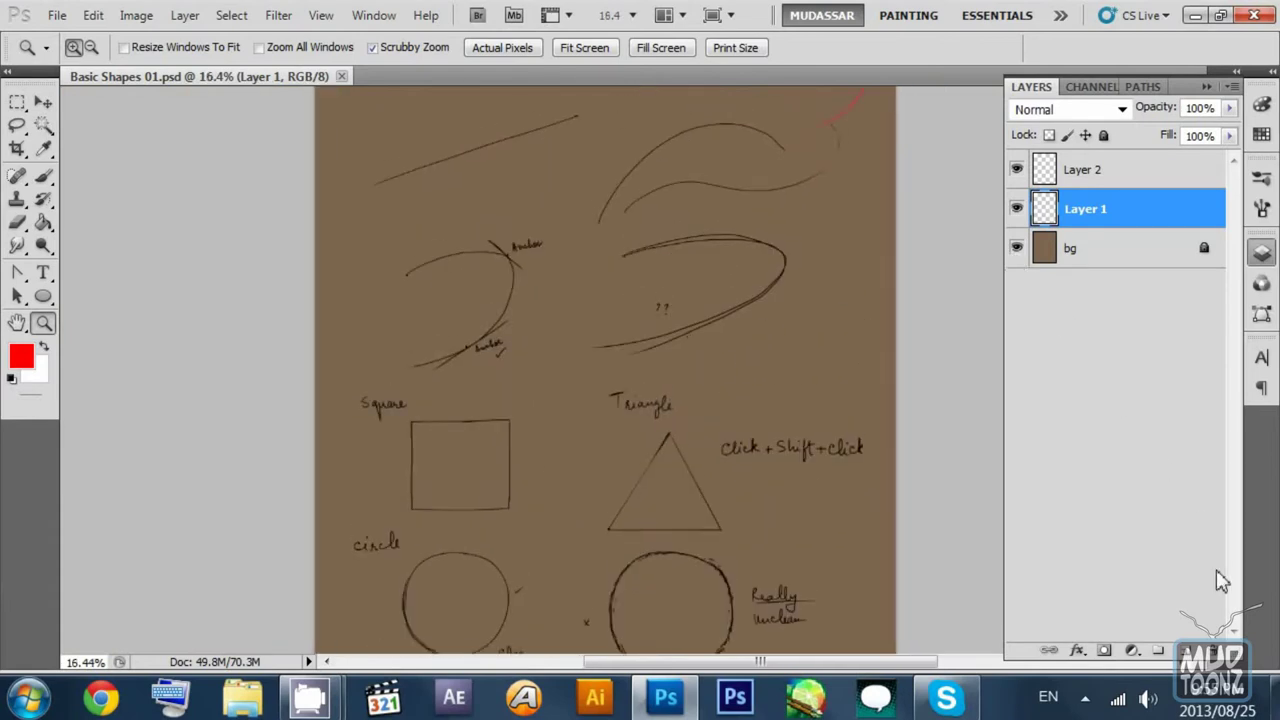
# Step: Add a new layer above Layer 2 and set up the Brush tool with the default black foreground colour
pyautogui.click(1106, 185)
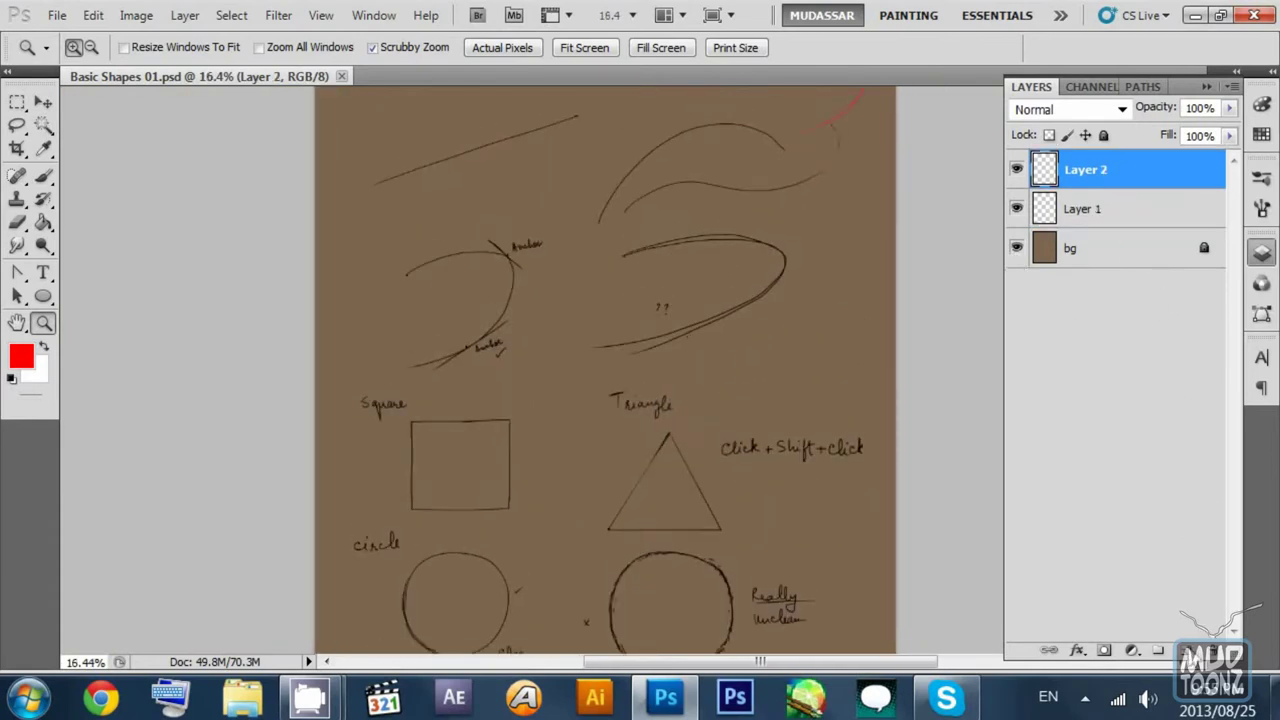
pyautogui.click(1186, 651)
pyautogui.click(44, 177)
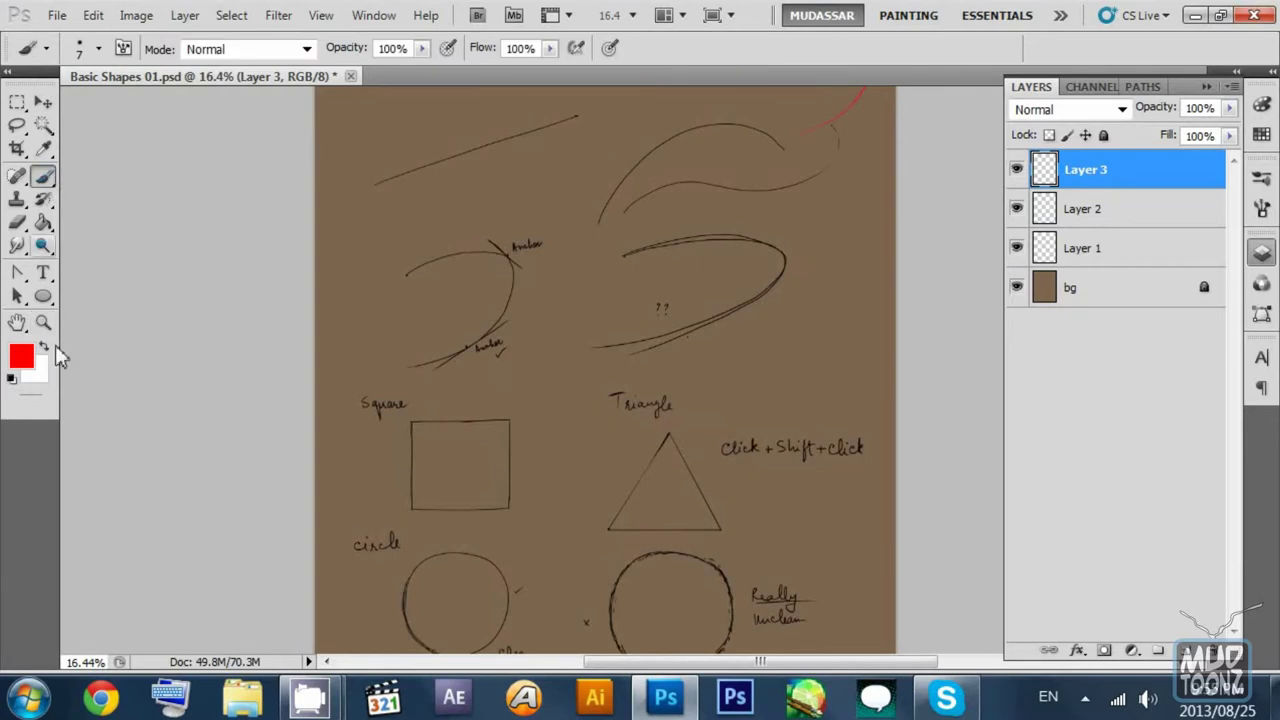
pyautogui.click(12, 378)
# Step: Hide Layer 2 and Layer 1, keeping the empty Layer 3 ready for painting with the Brush tool
pyautogui.moveTo(656, 255); pyautogui.dragTo(648, 298)
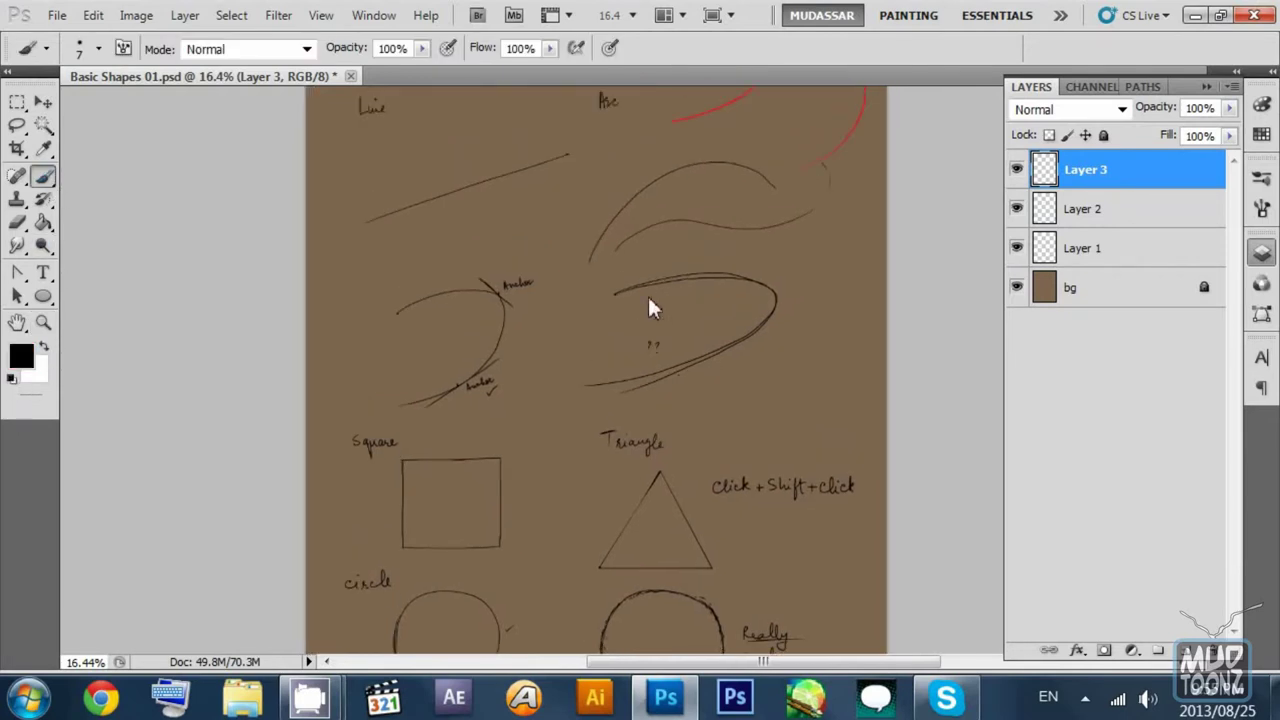
pyautogui.click(1016, 209)
pyautogui.click(1016, 248)
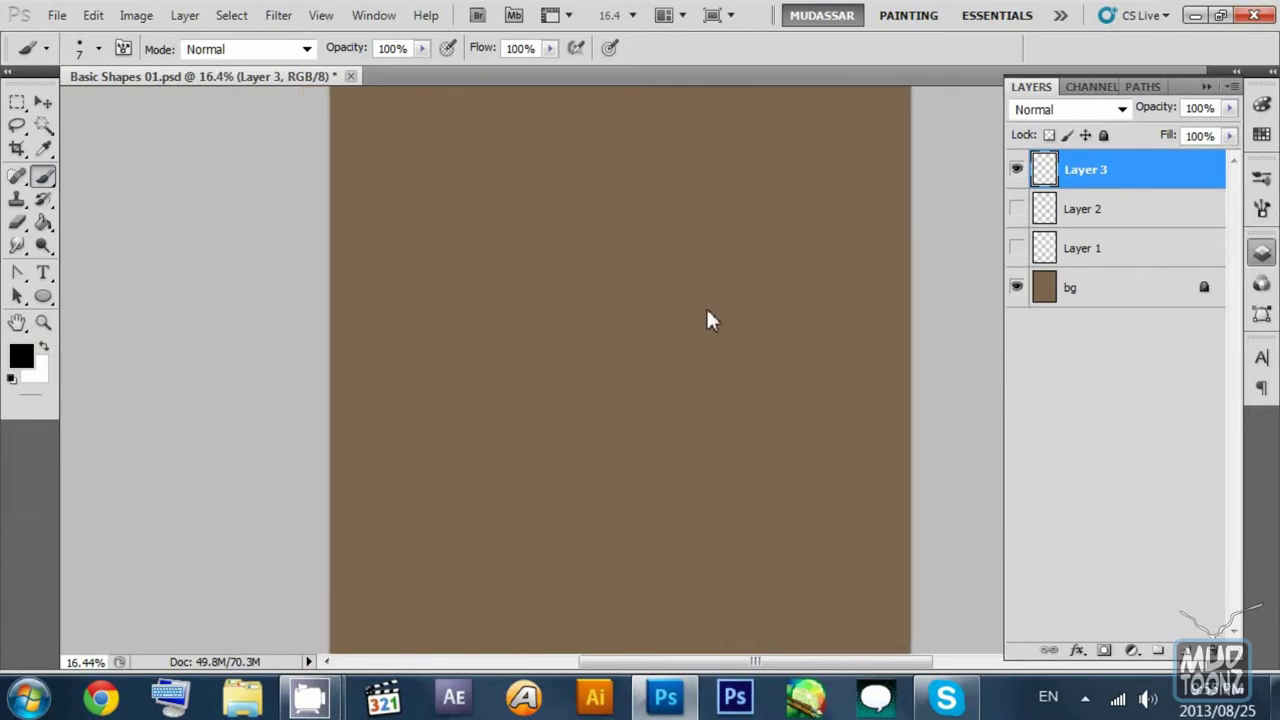
pyautogui.press('z')
pyautogui.moveTo(714, 289); pyautogui.dragTo(769, 323)
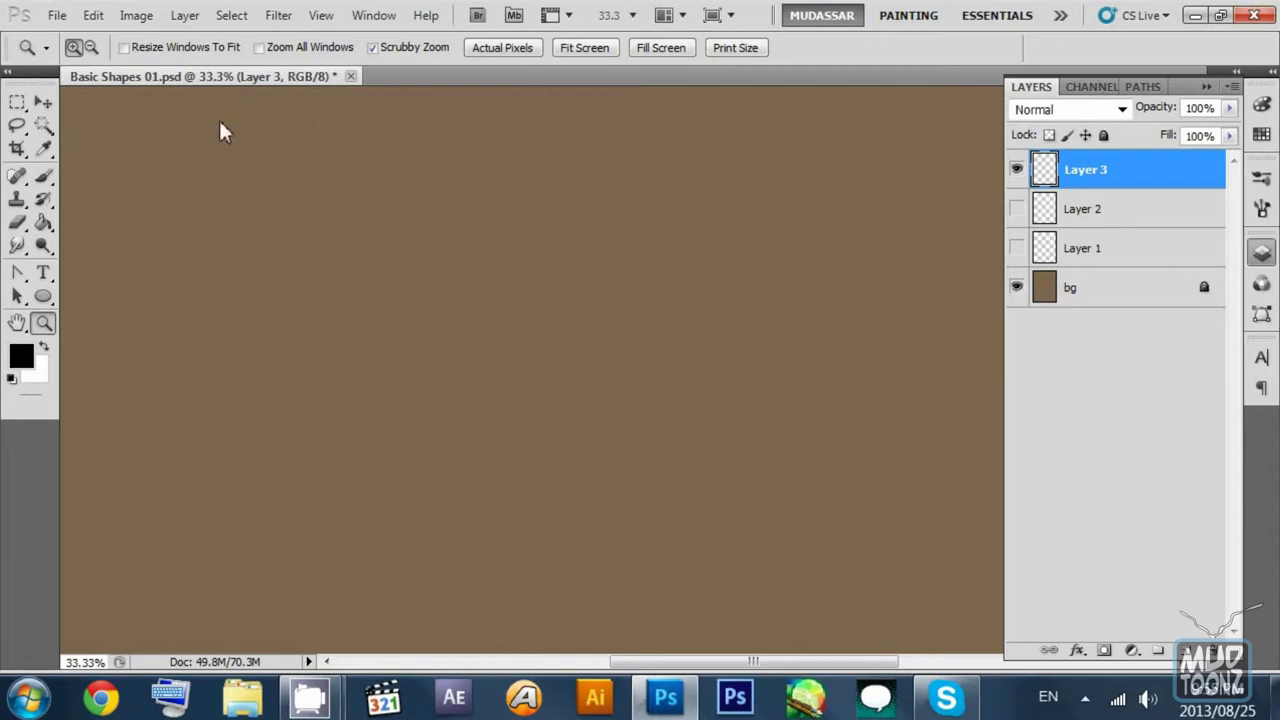
pyautogui.click(45, 177)
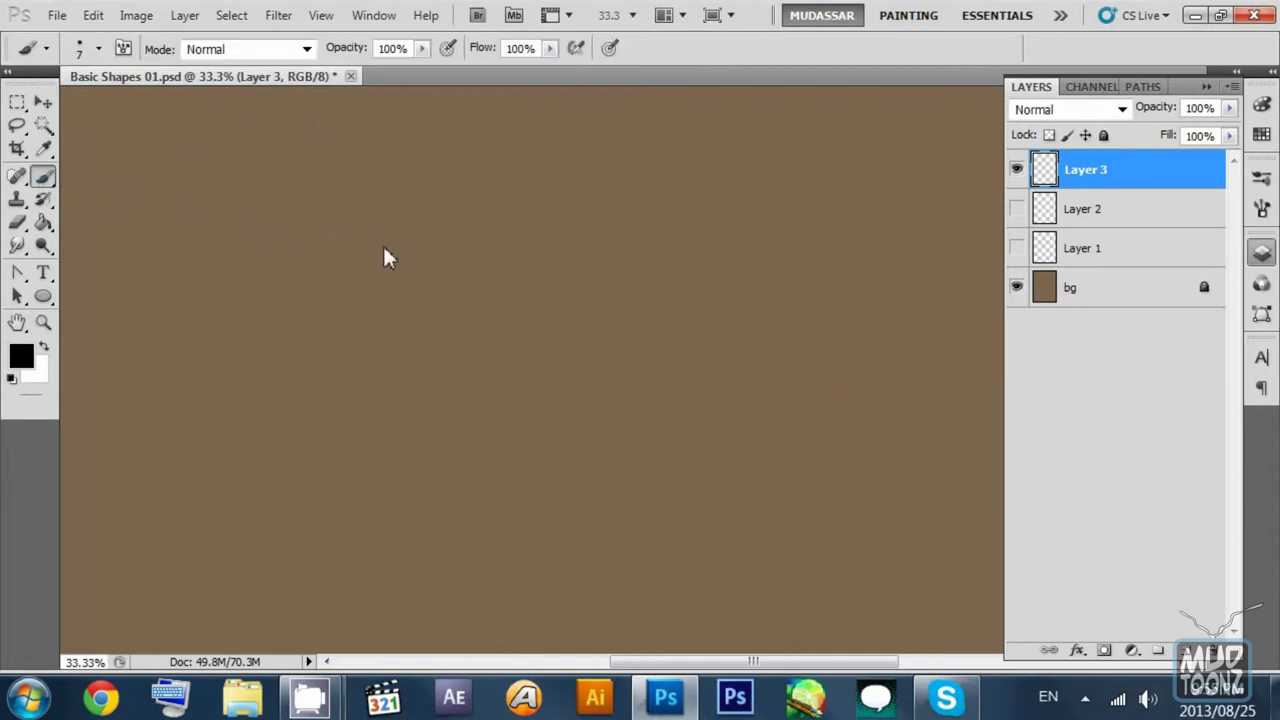
pyautogui.moveTo(384, 248); pyautogui.dragTo(452, 248)
pyautogui.moveTo(352, 193); pyautogui.dragTo(348, 193)
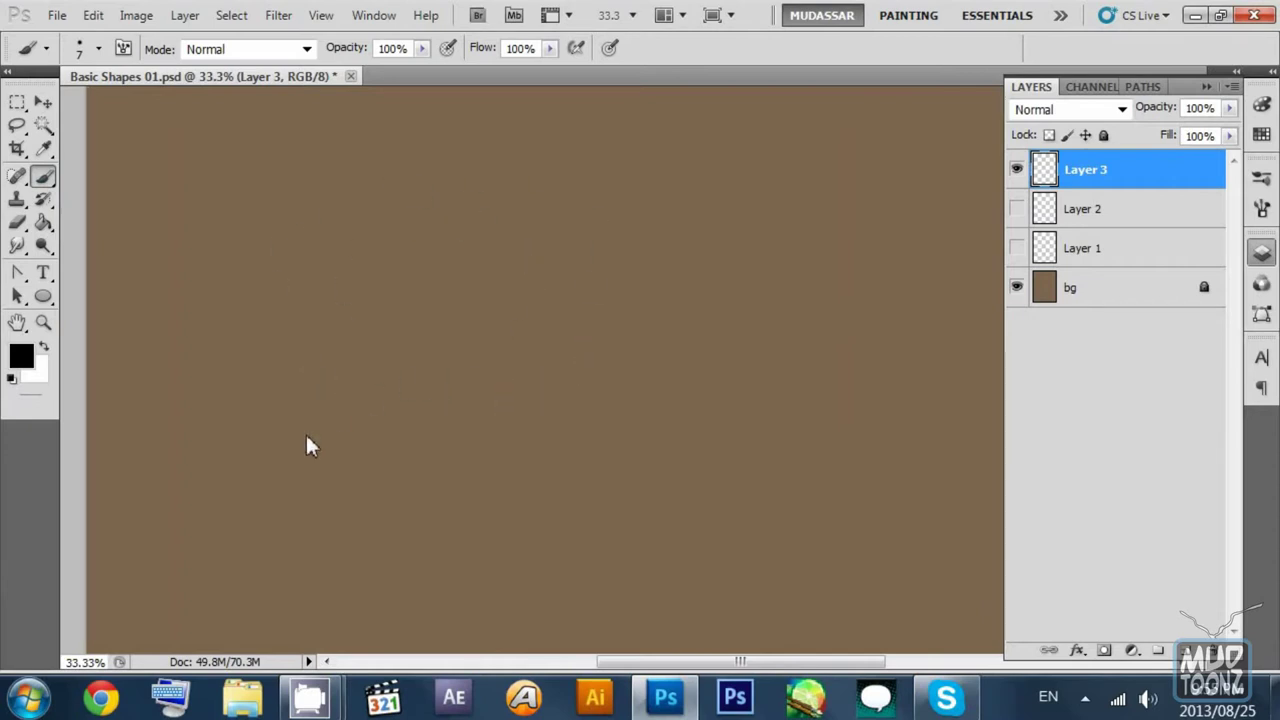
pyautogui.moveTo(223, 437)
pyautogui.mouseDown()
pyautogui.moveTo(517, 420)
pyautogui.moveTo(938, 434)
pyautogui.mouseUp()
pyautogui.moveTo(595, 427); pyautogui.dragTo(218, 427)
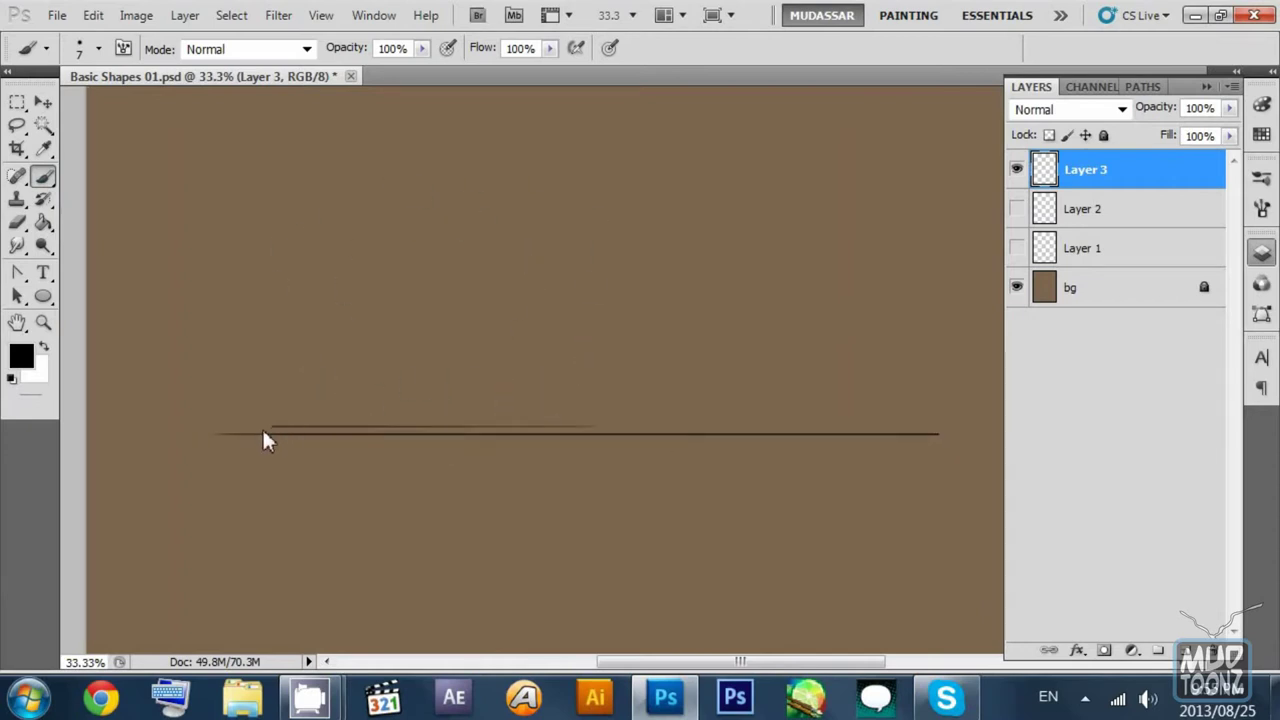
pyautogui.hotkey('ctrl', 'z')
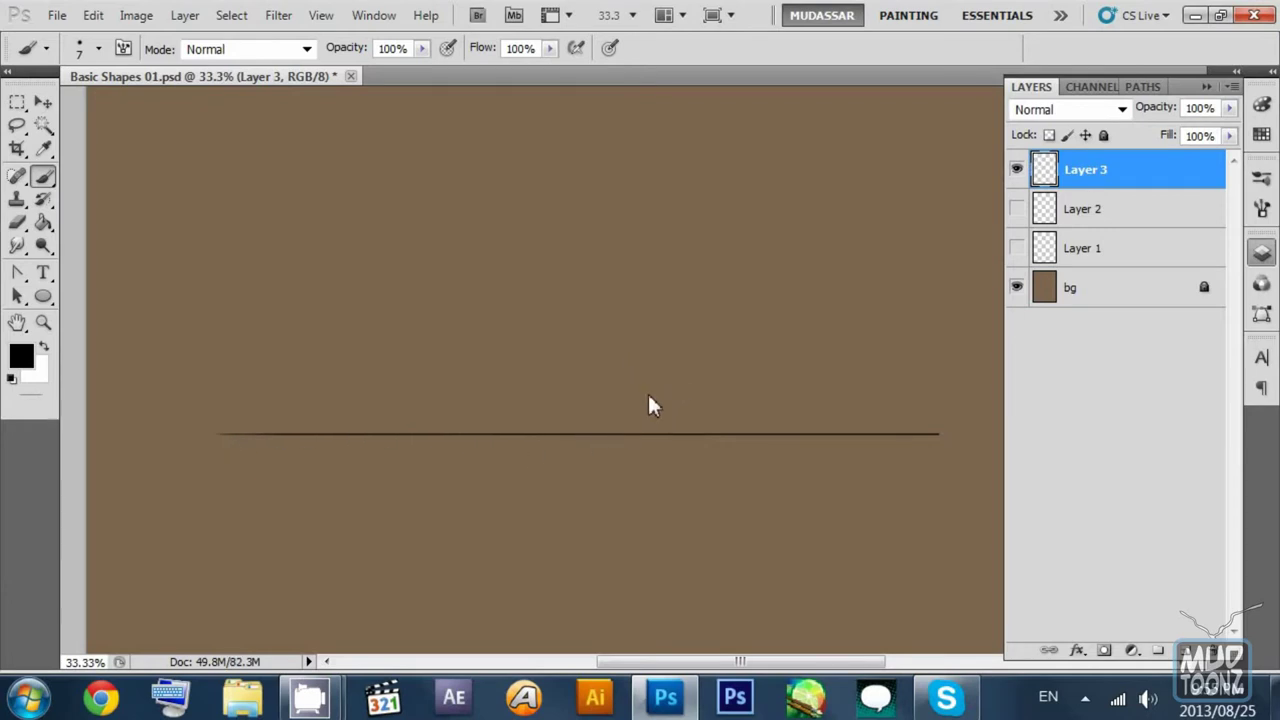
pyautogui.hotkey('ctrl', 'alt', 'z')
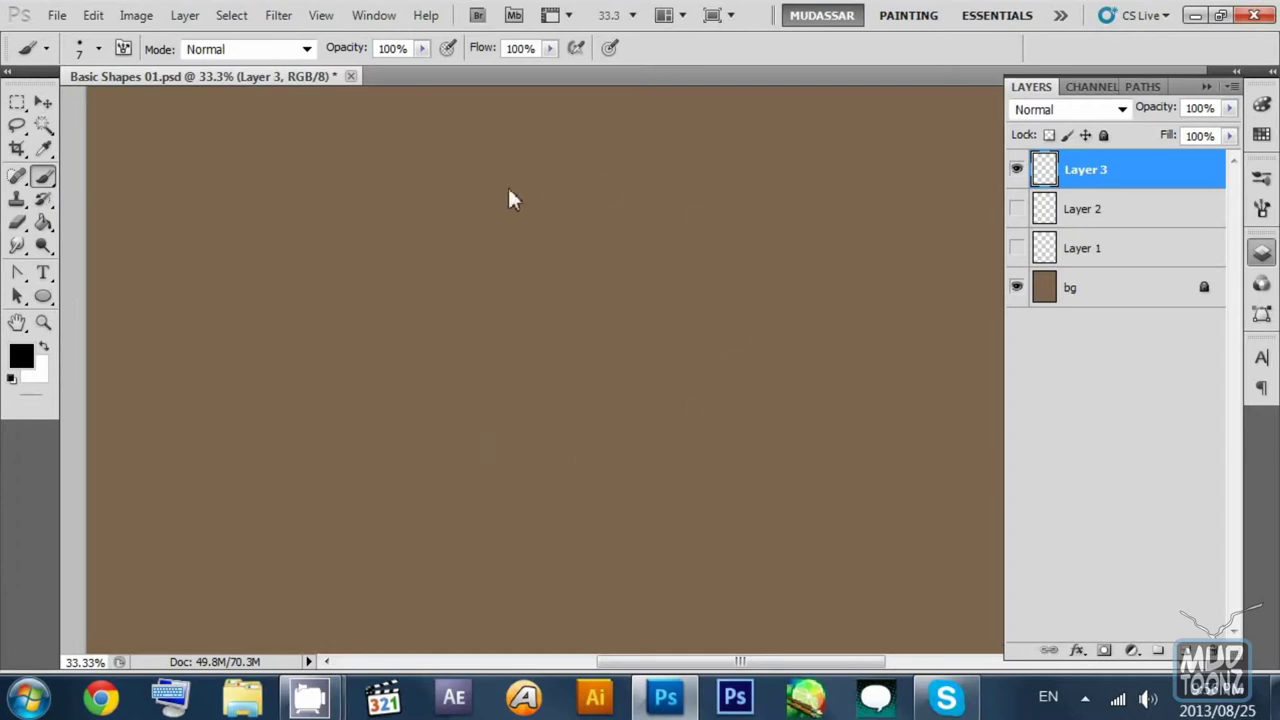
# Step: Paint a long horizontal ground line on Layer 3 and a large rough circle resting on it
pyautogui.moveTo(310, 466)
pyautogui.mouseDown()
pyautogui.moveTo(910, 451)
pyautogui.moveTo(234, 460)
pyautogui.moveTo(430, 460)
pyautogui.mouseUp()
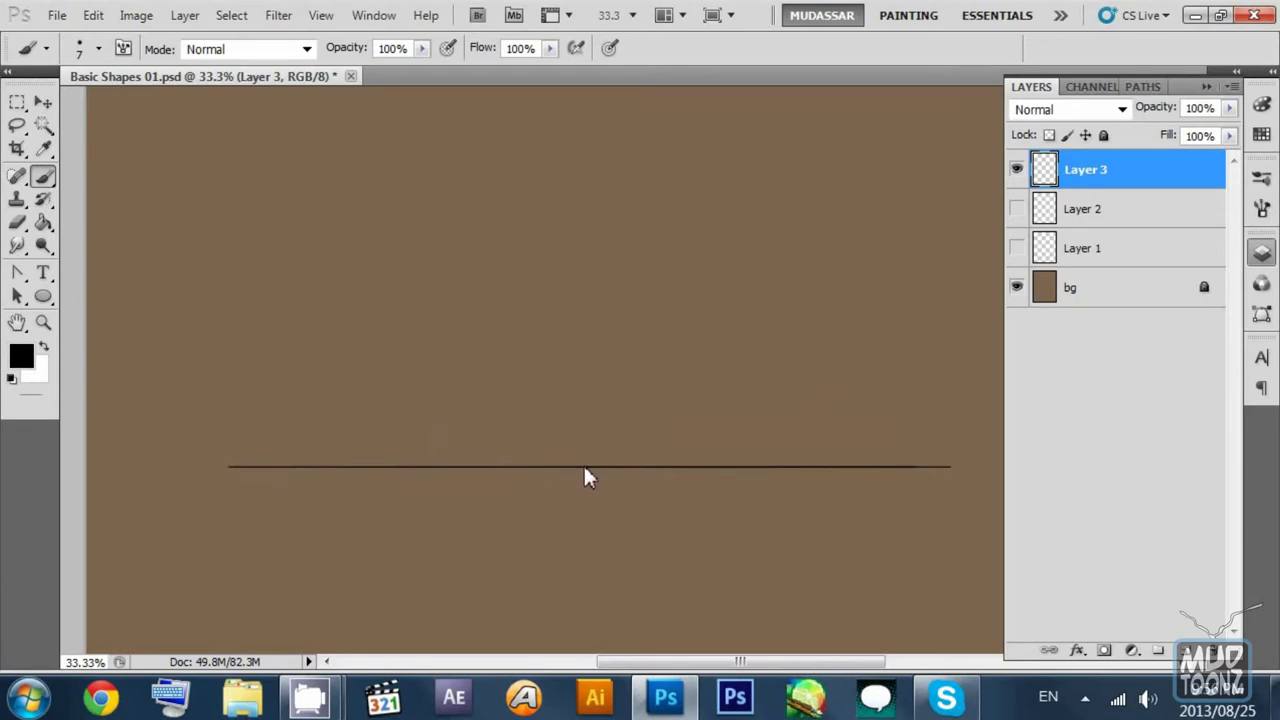
pyautogui.moveTo(585, 466)
pyautogui.mouseDown()
pyautogui.moveTo(468, 404)
pyautogui.moveTo(497, 185)
pyautogui.moveTo(737, 236)
pyautogui.moveTo(732, 398)
pyautogui.moveTo(546, 420)
pyautogui.mouseUp()
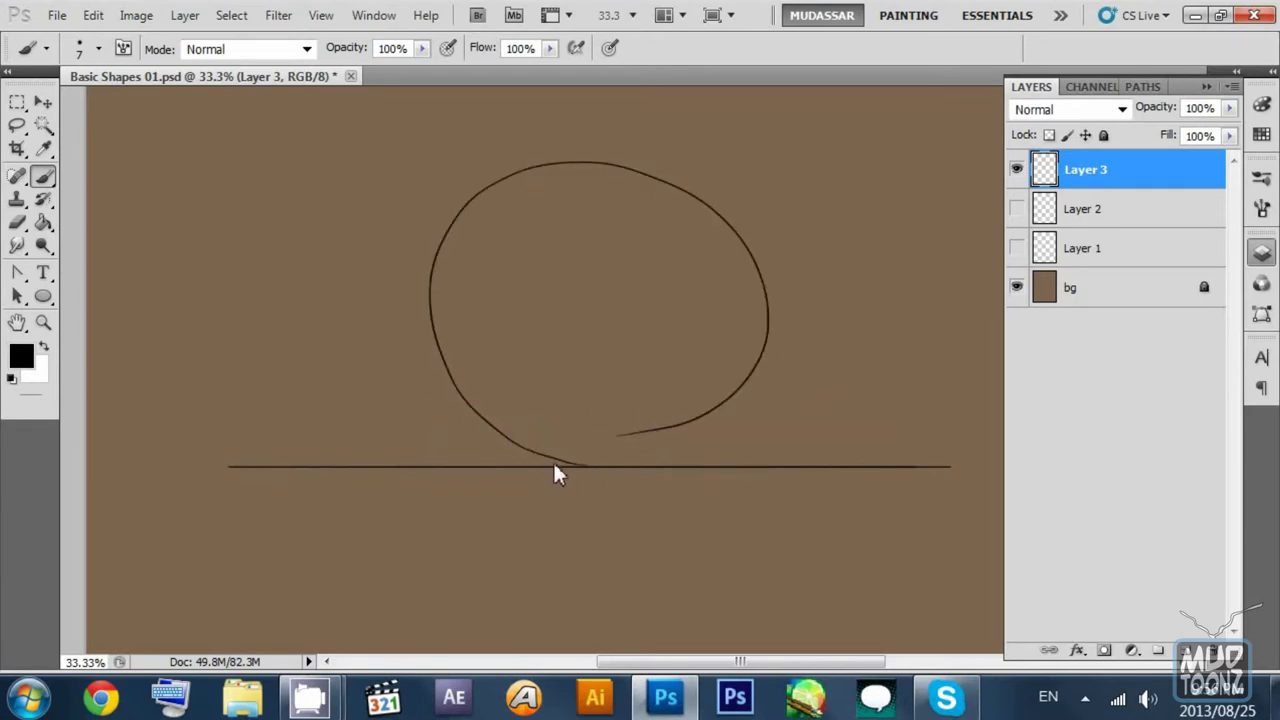
# Step: Paint corrective arcs along the circle's lower-right edge to close it at the ground line, undoing unsatisfactory strokes
pyautogui.moveTo(553, 468)
pyautogui.mouseDown()
pyautogui.moveTo(737, 431)
pyautogui.moveTo(778, 320)
pyautogui.mouseUp()
pyautogui.hotkey('ctrl', 'z')
pyautogui.moveTo(735, 427); pyautogui.dragTo(628, 437)
pyautogui.hotkey('ctrl', 'z')
pyautogui.moveTo(766, 334)
pyautogui.mouseDown()
pyautogui.moveTo(728, 415)
pyautogui.moveTo(553, 467)
pyautogui.mouseUp()
pyautogui.moveTo(763, 354)
pyautogui.mouseDown()
pyautogui.moveTo(610, 461)
pyautogui.moveTo(574, 460)
pyautogui.mouseUp()
pyautogui.hotkey('ctrl', 'z')
pyautogui.moveTo(757, 354)
pyautogui.mouseDown()
pyautogui.moveTo(614, 458)
pyautogui.moveTo(580, 462)
pyautogui.moveTo(747, 389)
pyautogui.moveTo(667, 443)
pyautogui.moveTo(587, 472)
pyautogui.mouseUp()
pyautogui.hotkey('ctrl', 'z')
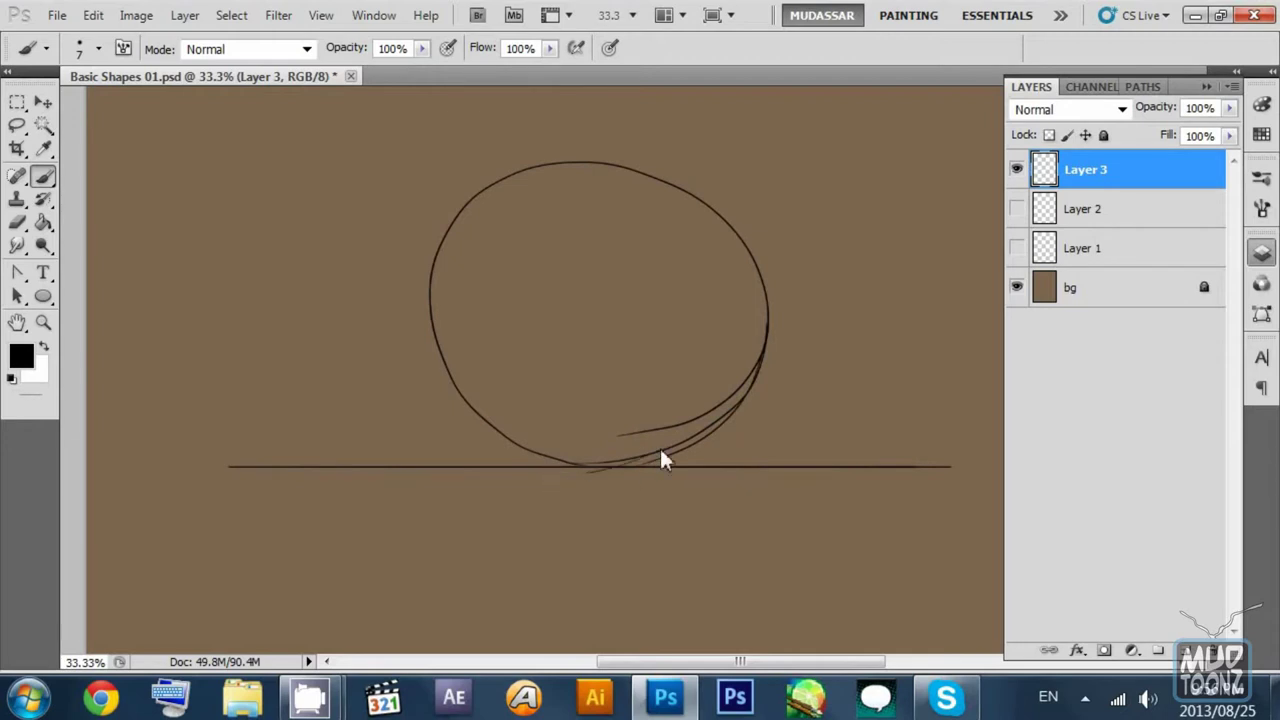
pyautogui.hotkey('ctrl', 'z')
pyautogui.moveTo(705, 432); pyautogui.dragTo(623, 462)
# Step: Round out the circle's upper-right side with a fuller outer arc, undoing unsatisfactory strokes
pyautogui.moveTo(590, 147); pyautogui.dragTo(696, 164)
pyautogui.hotkey('ctrl', 'z')
pyautogui.moveTo(522, 173); pyautogui.dragTo(696, 173)
pyautogui.hotkey('ctrl', 'z')
pyautogui.moveTo(523, 184)
pyautogui.mouseDown()
pyautogui.moveTo(661, 165)
pyautogui.moveTo(697, 179)
pyautogui.moveTo(762, 242)
pyautogui.mouseUp()
pyautogui.hotkey('ctrl', 'z')
pyautogui.hotkey('ctrl', 'z')
pyautogui.moveTo(655, 173); pyautogui.dragTo(760, 226)
pyautogui.hotkey('ctrl', 'z')
pyautogui.moveTo(622, 150)
pyautogui.mouseDown()
pyautogui.moveTo(769, 273)
pyautogui.moveTo(775, 345)
pyautogui.mouseUp()
pyautogui.moveTo(779, 293)
pyautogui.mouseDown()
pyautogui.moveTo(714, 416)
pyautogui.moveTo(784, 340)
pyautogui.moveTo(774, 323)
pyautogui.moveTo(746, 406)
pyautogui.mouseUp()
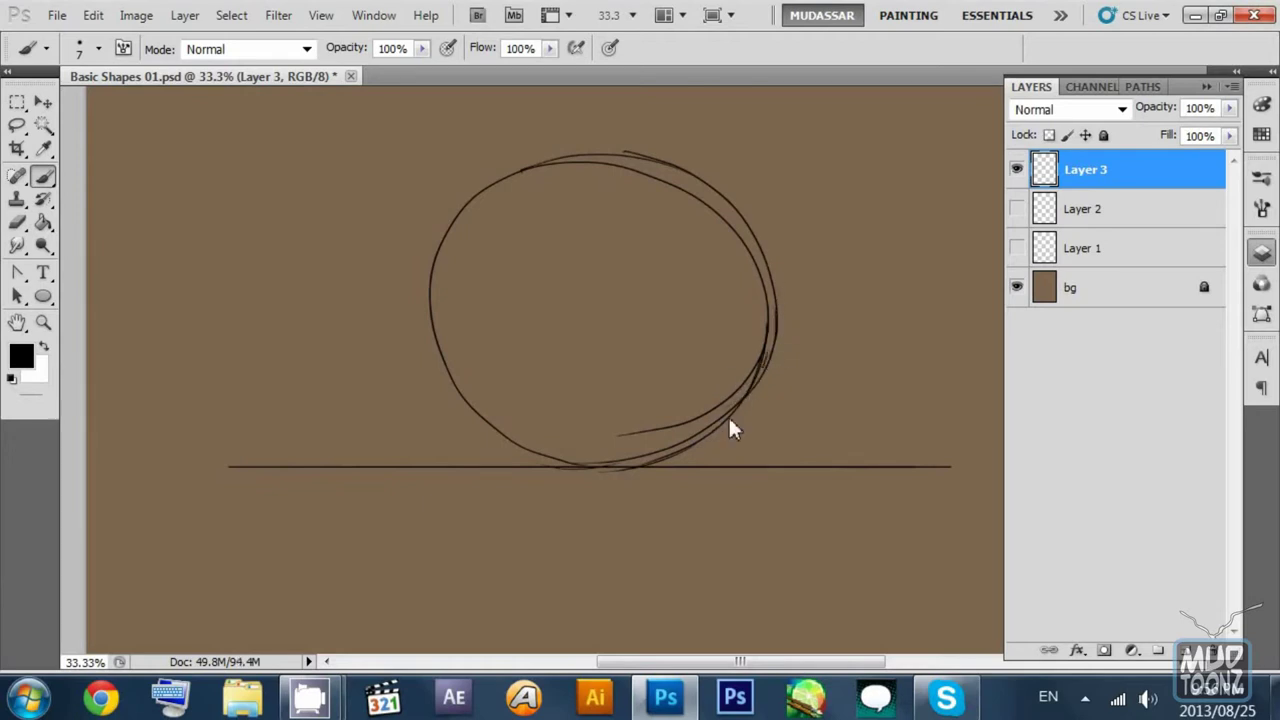
# Step: Erase the circle's redundant inner arcs on its right side and repaint its lower-left curve down to the ground line, undoing unsatisfactory strokes
pyautogui.moveTo(706, 281); pyautogui.dragTo(707, 278)
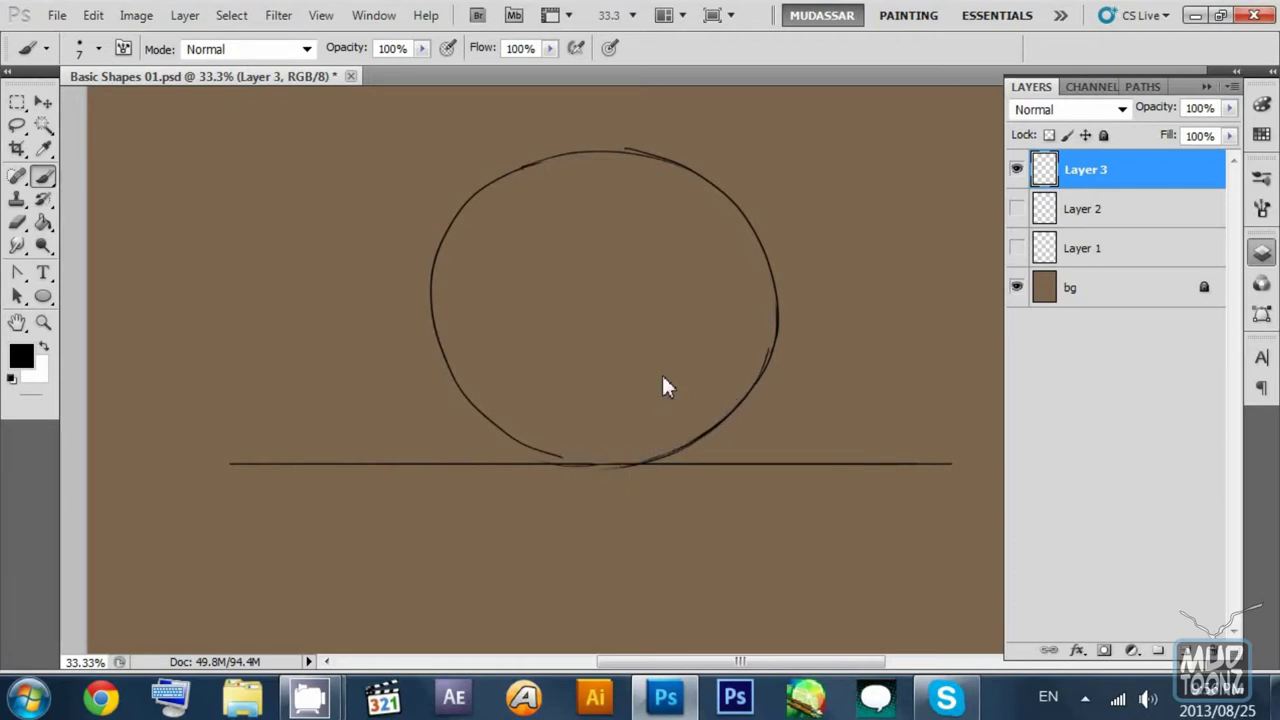
pyautogui.moveTo(553, 413); pyautogui.dragTo(550, 412)
pyautogui.moveTo(471, 410)
pyautogui.mouseDown()
pyautogui.moveTo(616, 461)
pyautogui.moveTo(491, 423)
pyautogui.moveTo(566, 463)
pyautogui.mouseUp()
pyautogui.moveTo(493, 430); pyautogui.dragTo(582, 466)
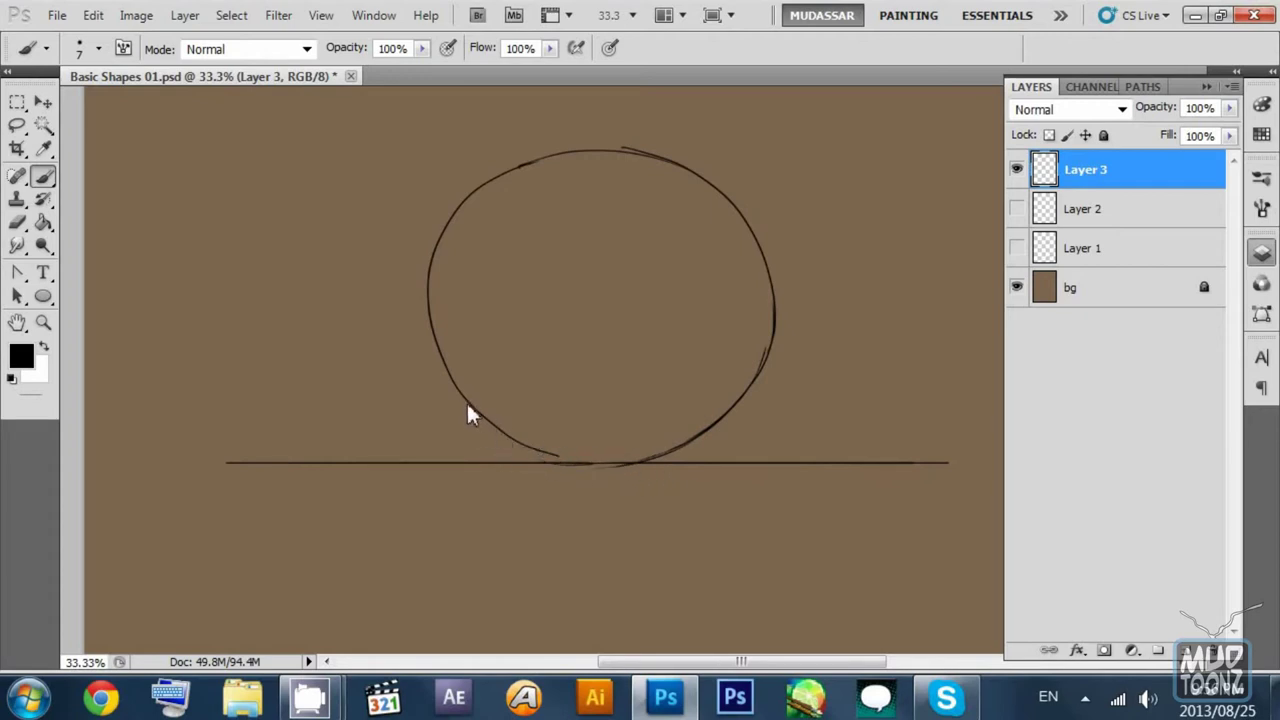
pyautogui.moveTo(466, 403); pyautogui.dragTo(612, 463)
pyautogui.hotkey('ctrl', 'z')
pyautogui.moveTo(468, 404); pyautogui.dragTo(582, 466)
pyautogui.hotkey('ctrl', 'z')
pyautogui.moveTo(466, 414); pyautogui.dragTo(603, 473)
pyautogui.hotkey('ctrl', 'z')
pyautogui.moveTo(540, 457); pyautogui.dragTo(650, 456)
pyautogui.hotkey('ctrl', 'z')
pyautogui.moveTo(560, 457)
pyautogui.mouseDown()
pyautogui.moveTo(673, 452)
pyautogui.moveTo(722, 341)
pyautogui.mouseUp()
pyautogui.scroll(2, 722, 342)
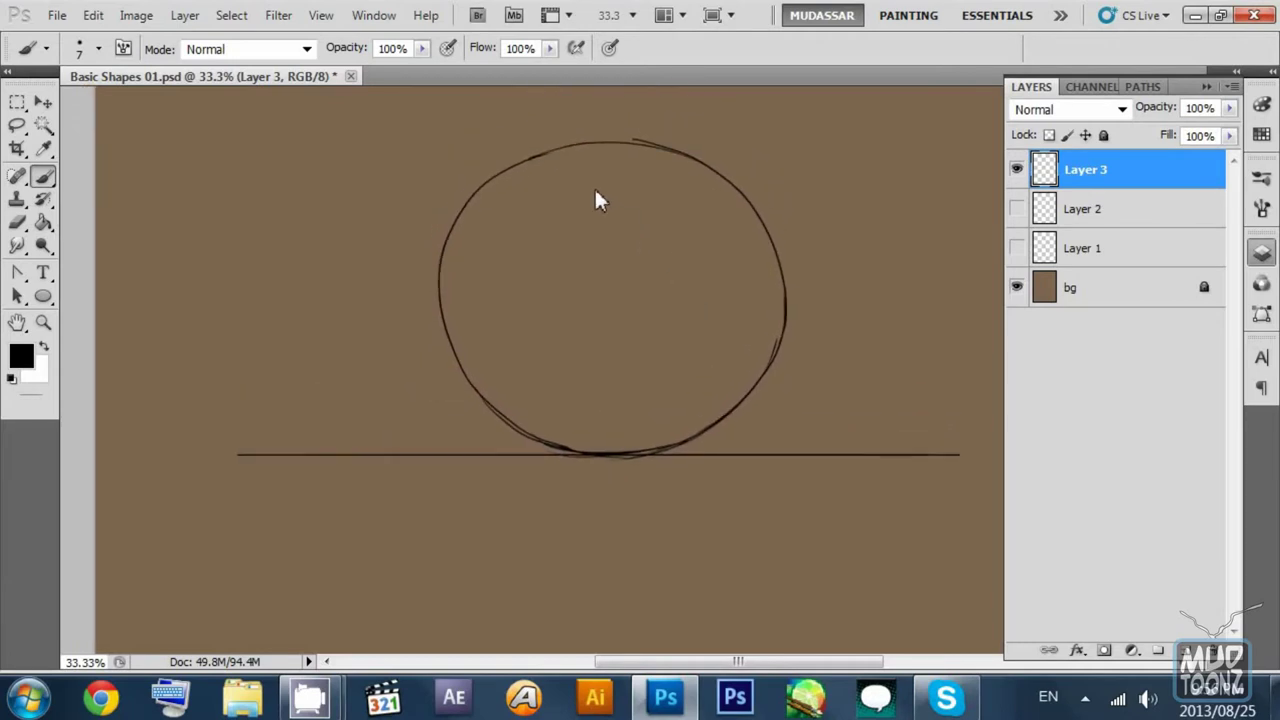
# Step: Stretch the Layer 3 sketch upward to 106.13% height with Free Transform and return to the Brush tool
pyautogui.hotkey('ctrl', 't')
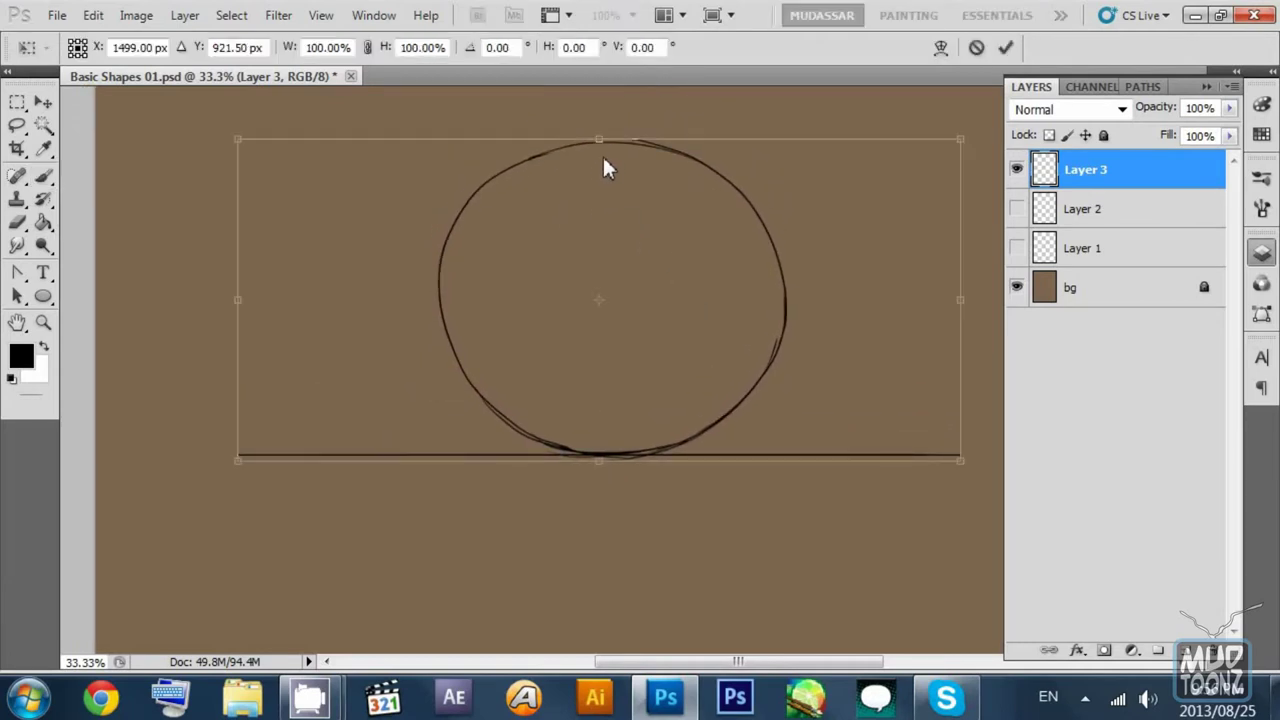
pyautogui.moveTo(599, 137); pyautogui.dragTo(597, 120)
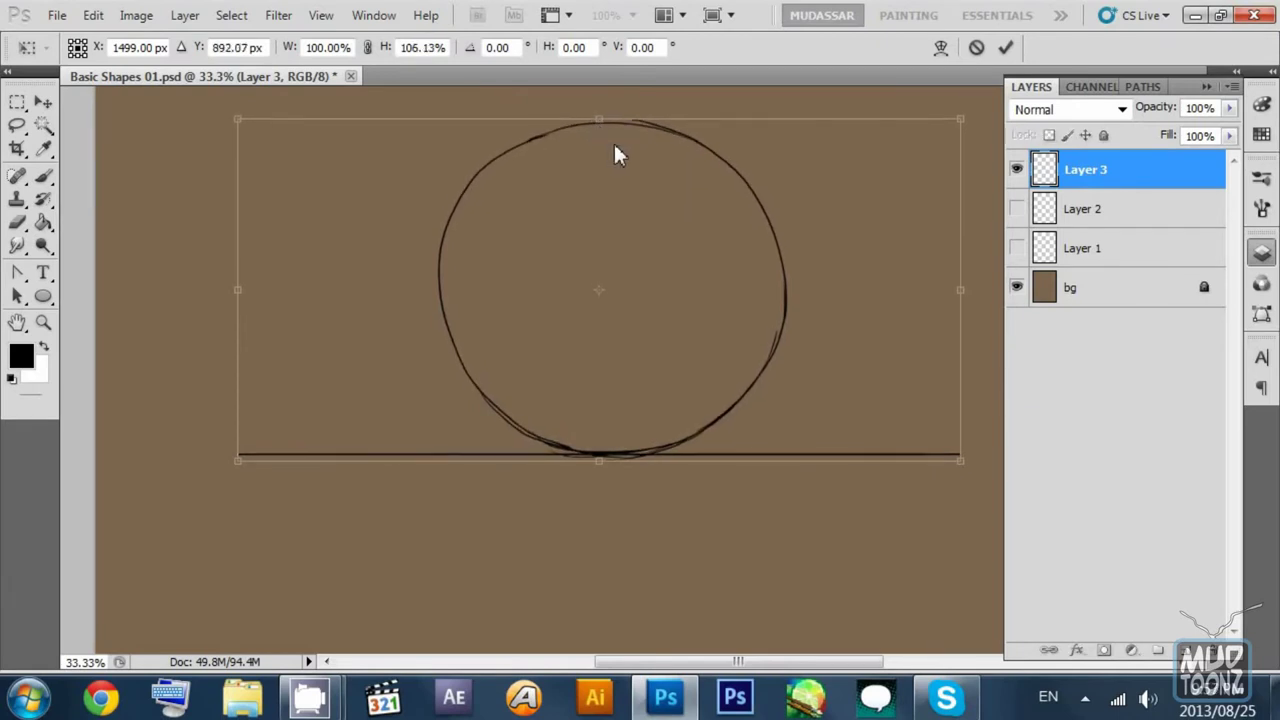
pyautogui.press('Return')
pyautogui.press('b')
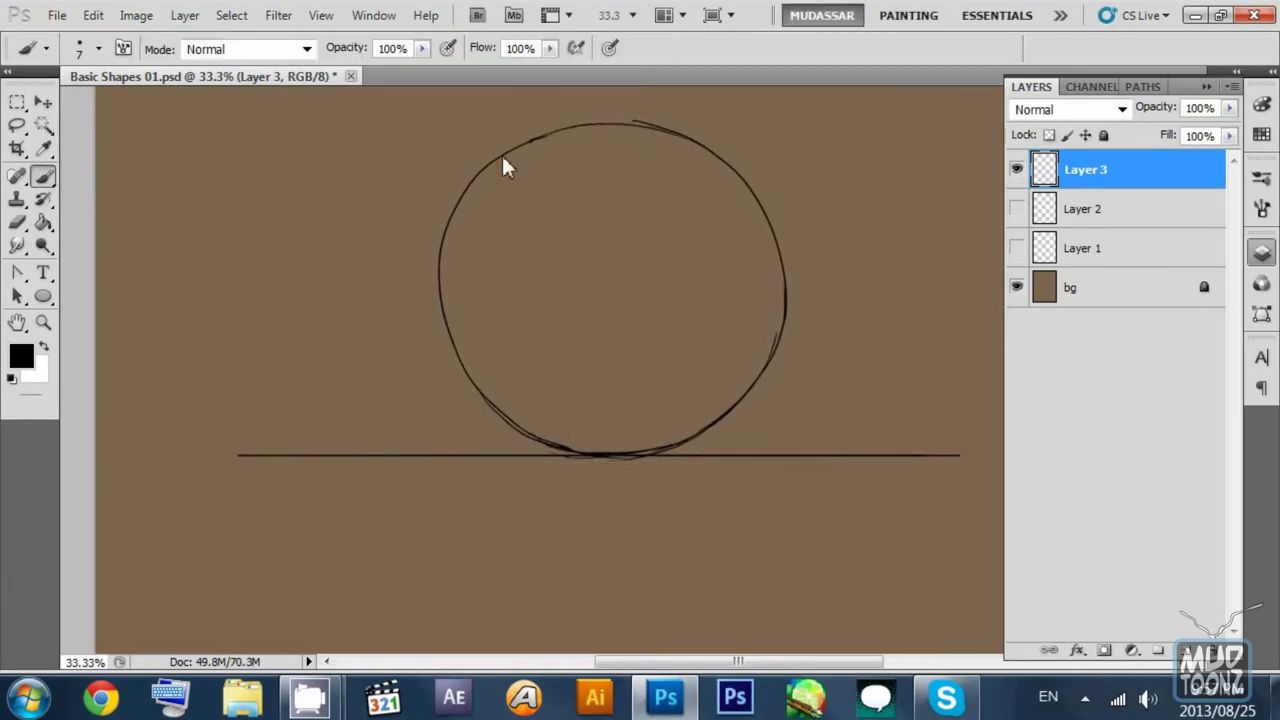
# Step: Paint a short arc joining the circle's upper-left edge to its top, undoing an unsatisfactory stroke
pyautogui.moveTo(497, 149); pyautogui.dragTo(590, 121)
pyautogui.hotkey('ctrl', 'z')
pyautogui.moveTo(672, 158); pyautogui.dragTo(674, 316)
pyautogui.moveTo(699, 275); pyautogui.dragTo(664, 206)
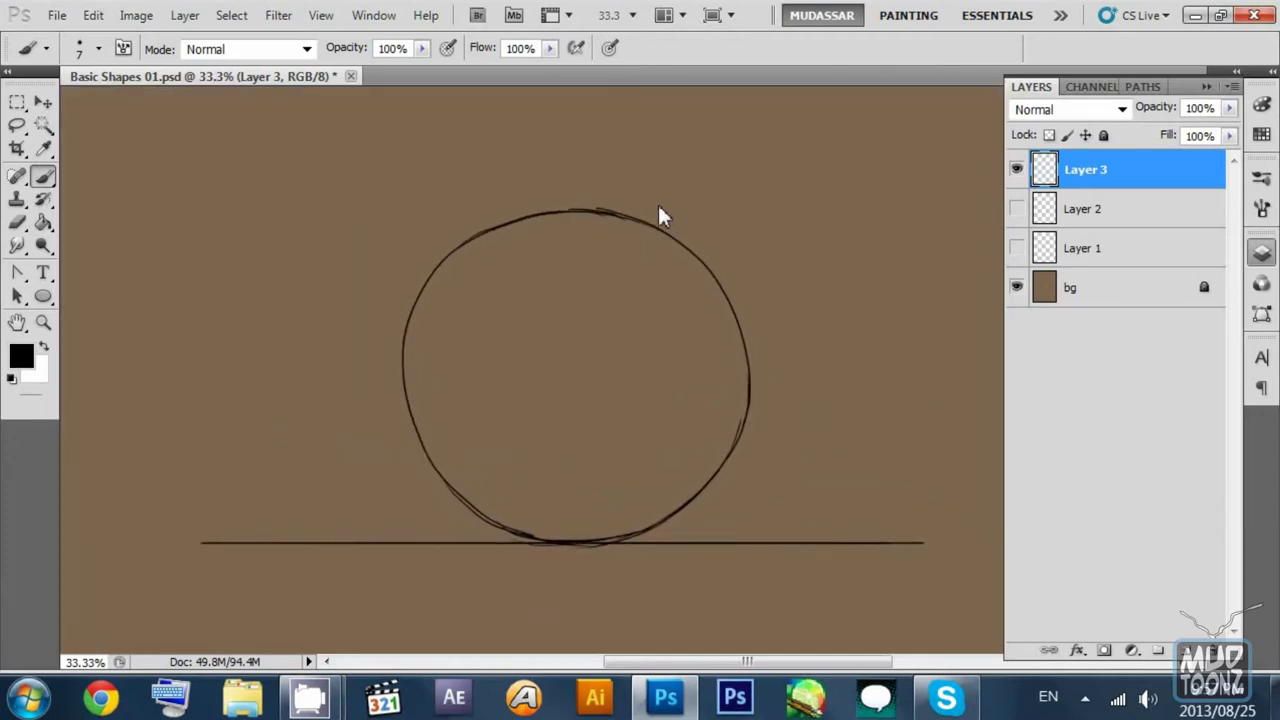
# Step: Paint a light-source dot near the canvas's upper-left corner and shift the whole sketch a little to the left
pyautogui.hotkey('ctrl', '-')
pyautogui.hotkey('ctrl', '-')
pyautogui.moveTo(691, 295); pyautogui.dragTo(609, 249)
pyautogui.moveTo(420, 172); pyautogui.dragTo(394, 226)
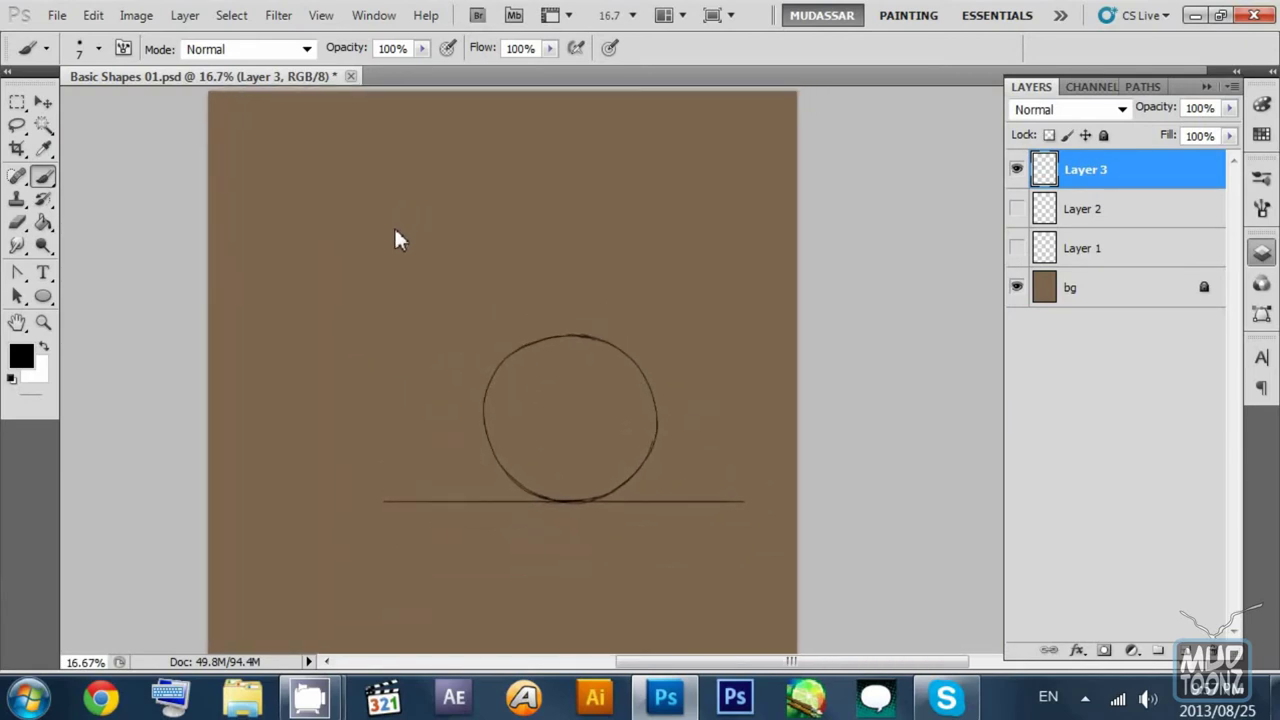
pyautogui.click(320, 173)
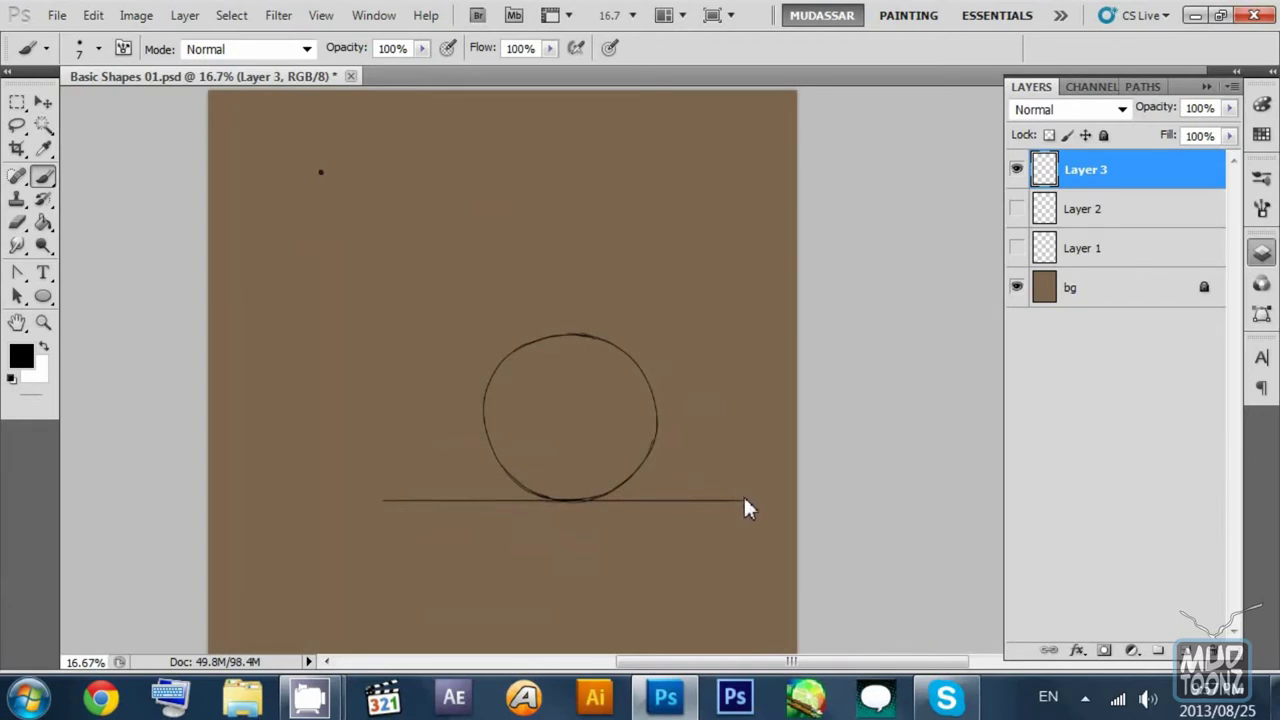
pyautogui.hotkey('ctrl', 'z')
pyautogui.moveTo(635, 361); pyautogui.dragTo(564, 359)
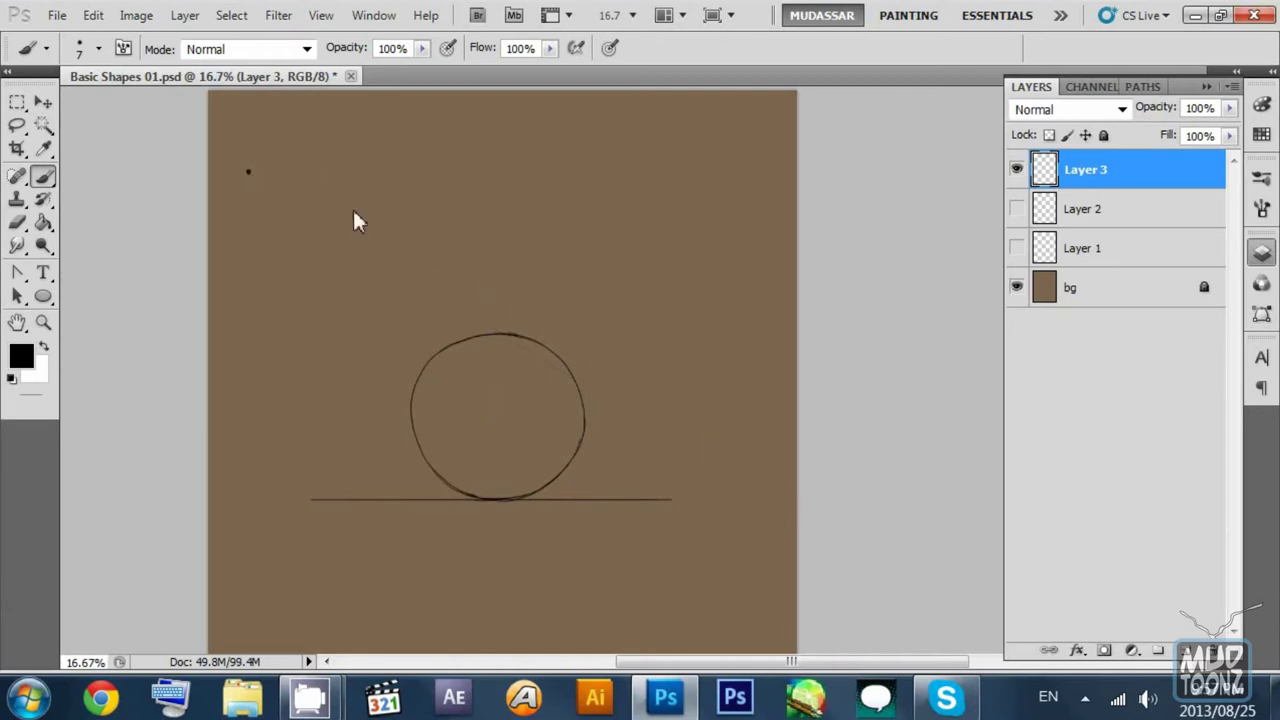
# Step: Draw two straight light rays from the dot, one grazing the circle's upper right and one its lower left, reaching ground level
pyautogui.keyDown('shift'); pyautogui.click(249, 172); pyautogui.keyUp('shift')
pyautogui.scroll(-1, 601, 338)
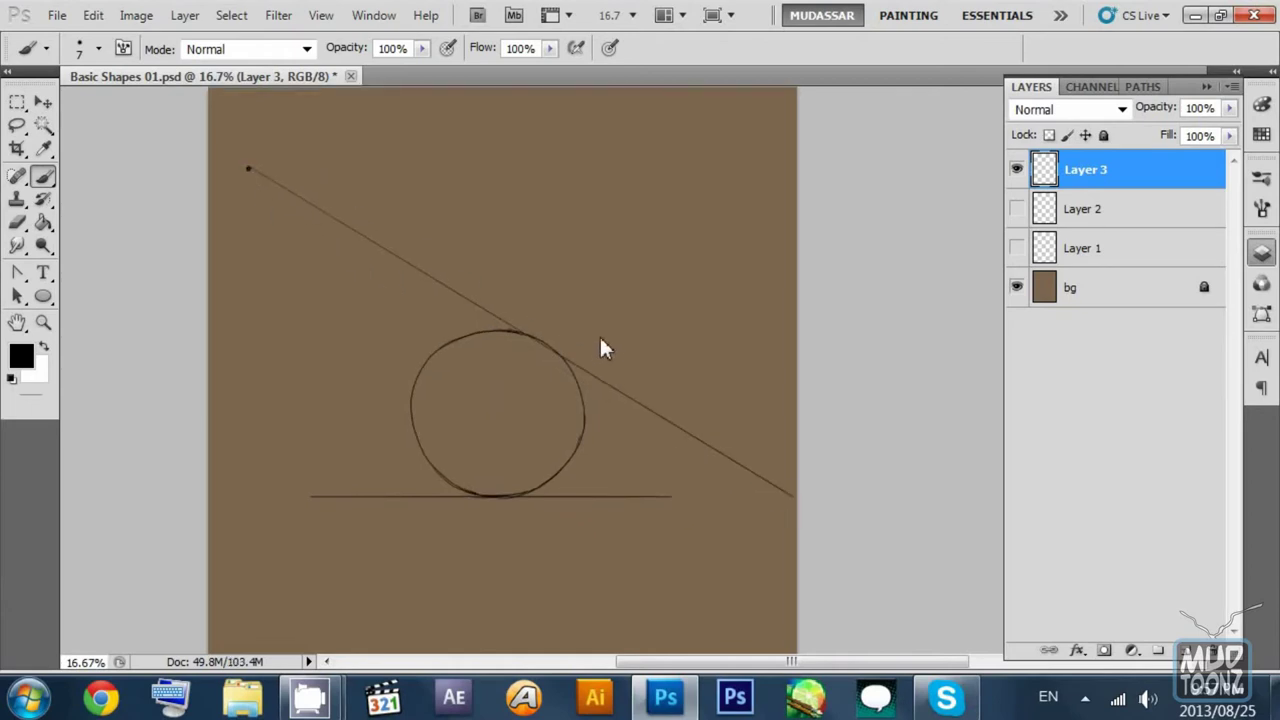
pyautogui.keyDown('shift'); pyautogui.click(459, 512); pyautogui.keyUp('shift')
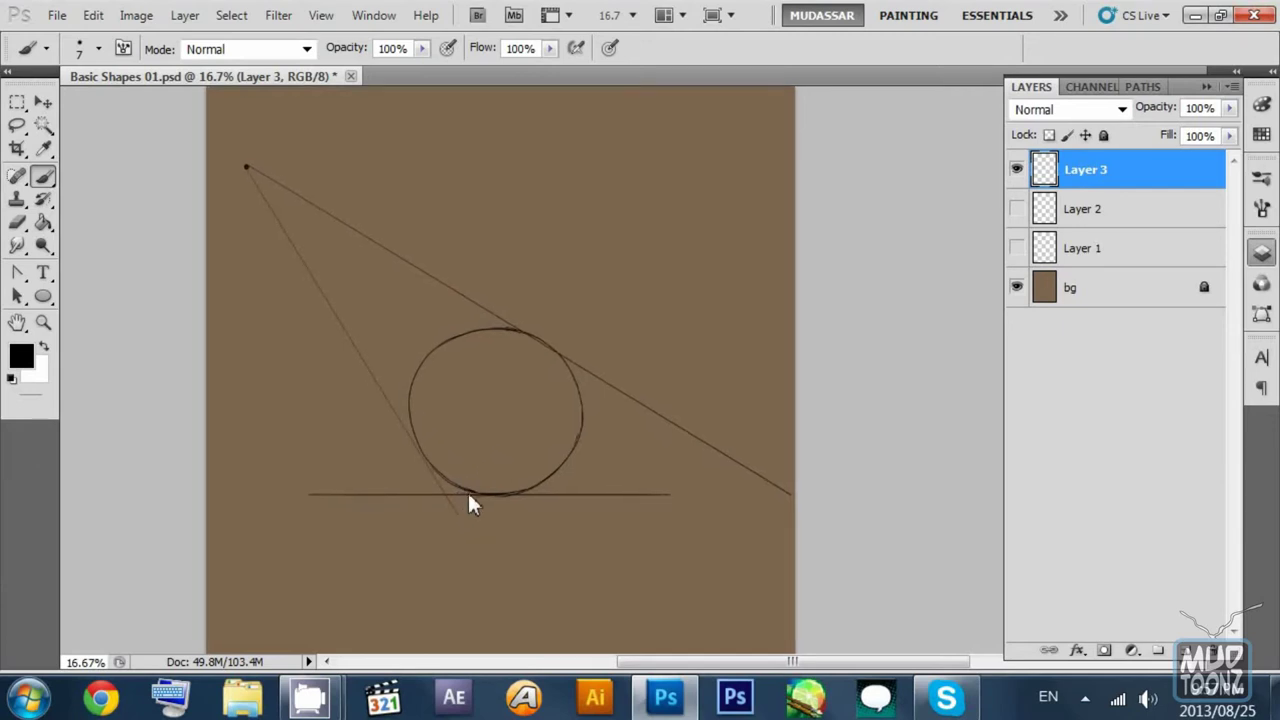
# Step: Extend the ground line to the right until it meets the end of the upper light ray
pyautogui.scroll(-3, 490, 446)
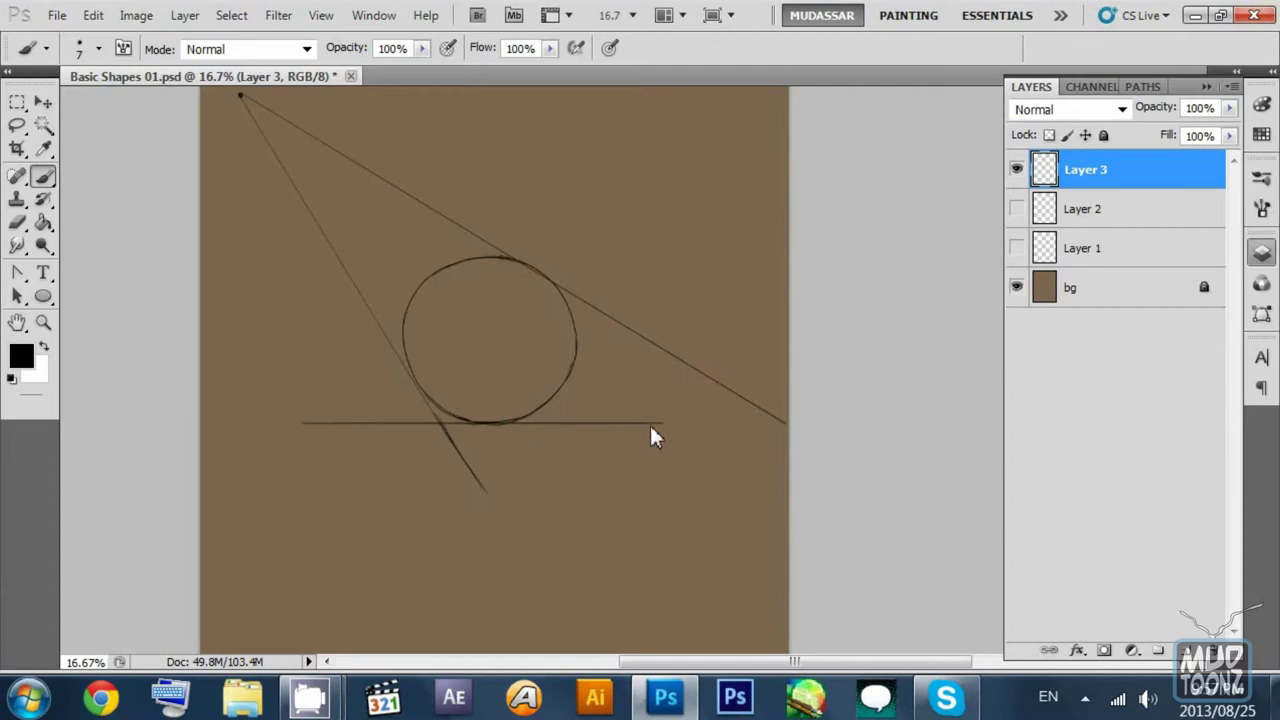
pyautogui.moveTo(653, 423); pyautogui.dragTo(788, 423)
pyautogui.hotkey('ctrl', 'z')
pyautogui.moveTo(664, 423); pyautogui.dragTo(807, 429)
pyautogui.keyDown('shift'); pyautogui.click(885, 429); pyautogui.keyUp('shift')
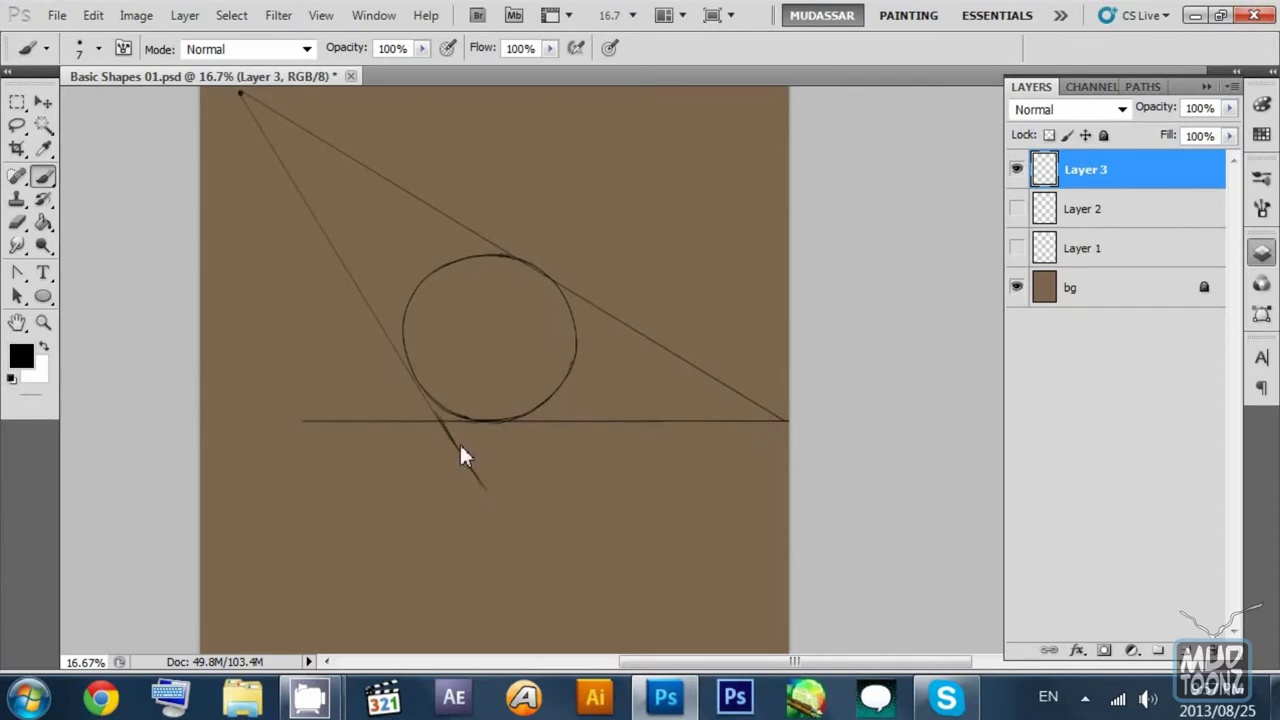
# Step: Handwrite an underlined "Primary Light Source" label with the abbreviation "LS" beside the light-source dot
pyautogui.moveTo(444, 420); pyautogui.dragTo(409, 357)
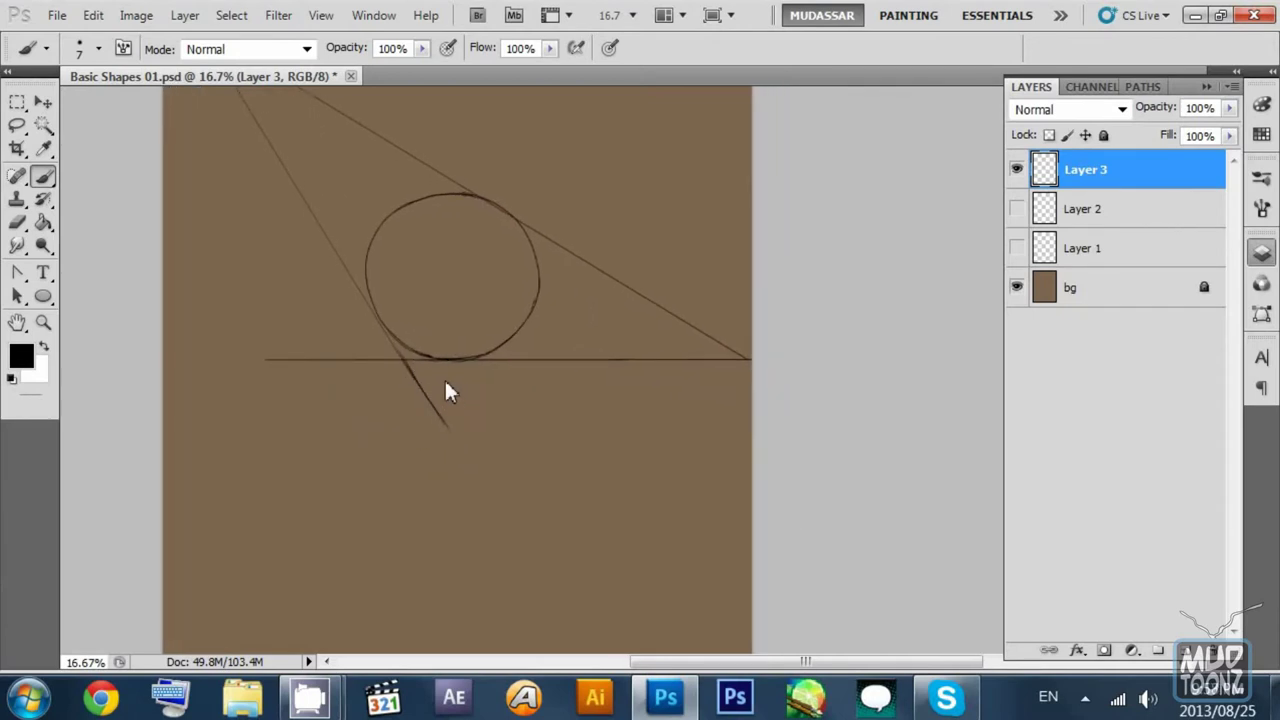
pyautogui.moveTo(441, 325); pyautogui.dragTo(496, 460)
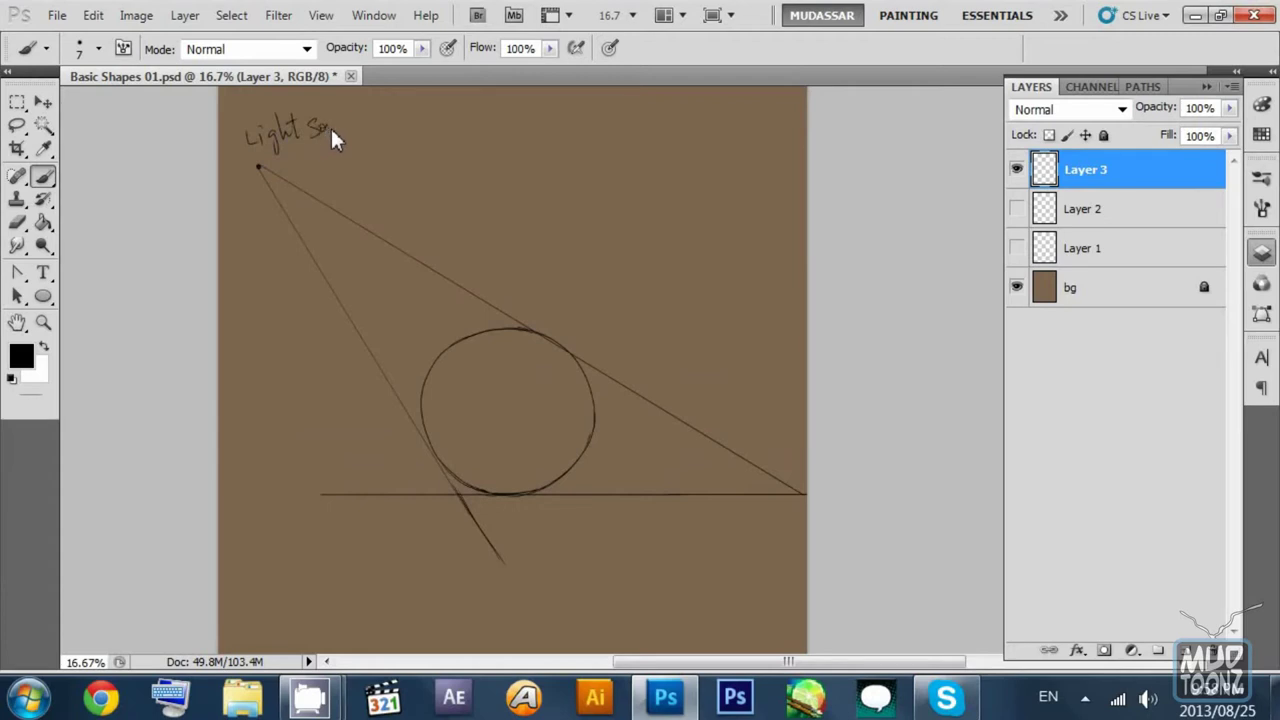
pyautogui.moveTo(351, 122)
pyautogui.mouseDown()
pyautogui.moveTo(364, 118)
pyautogui.moveTo(371, 146)
pyautogui.mouseUp()
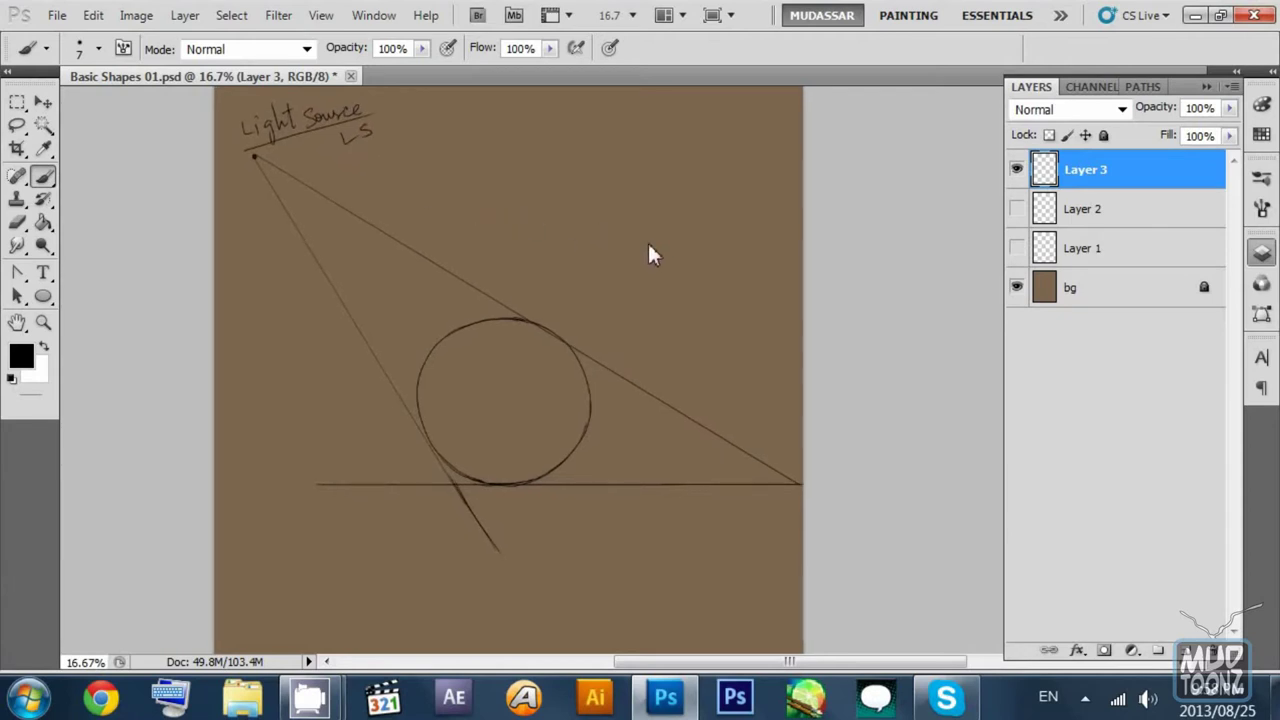
pyautogui.scroll(3, 339, 173)
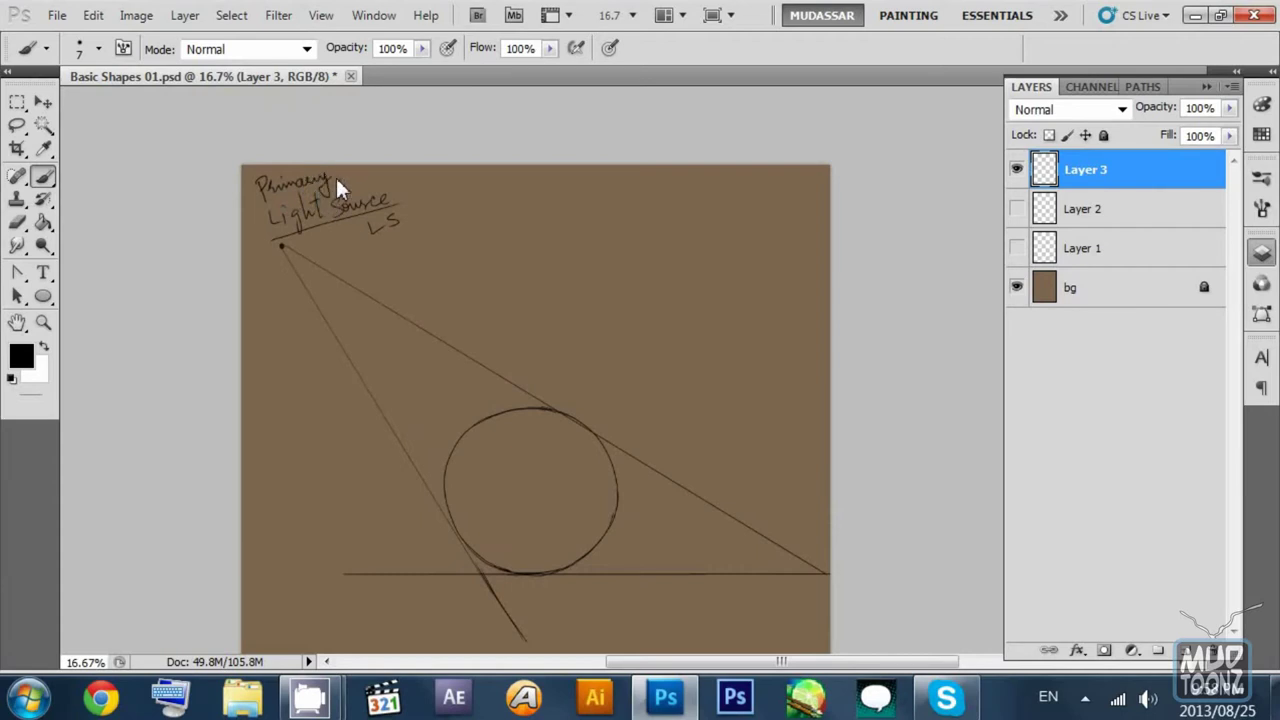
# Step: Paint the cast shadow's upper arc between the two points where the rays meet the ground line, undoing unsatisfactory strokes
pyautogui.scroll(-1, 420, 230)
pyautogui.scroll(-2, 559, 346)
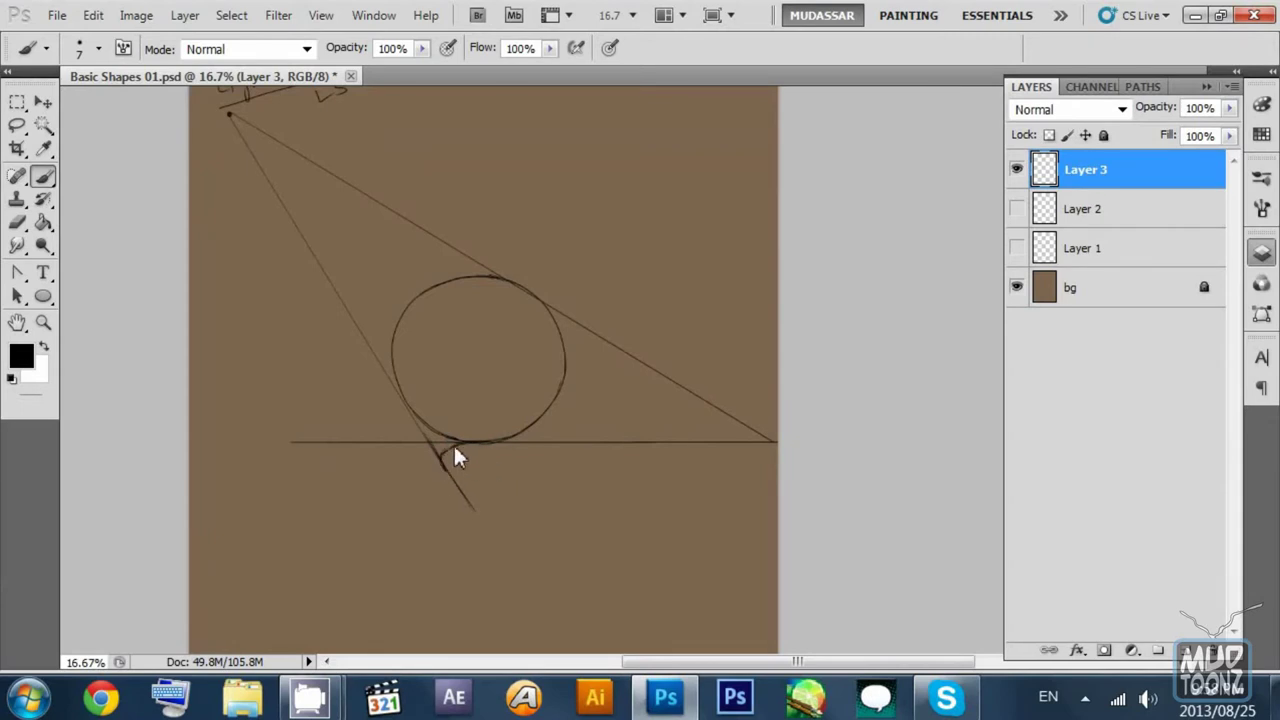
pyautogui.hotkey('ctrl', 'z')
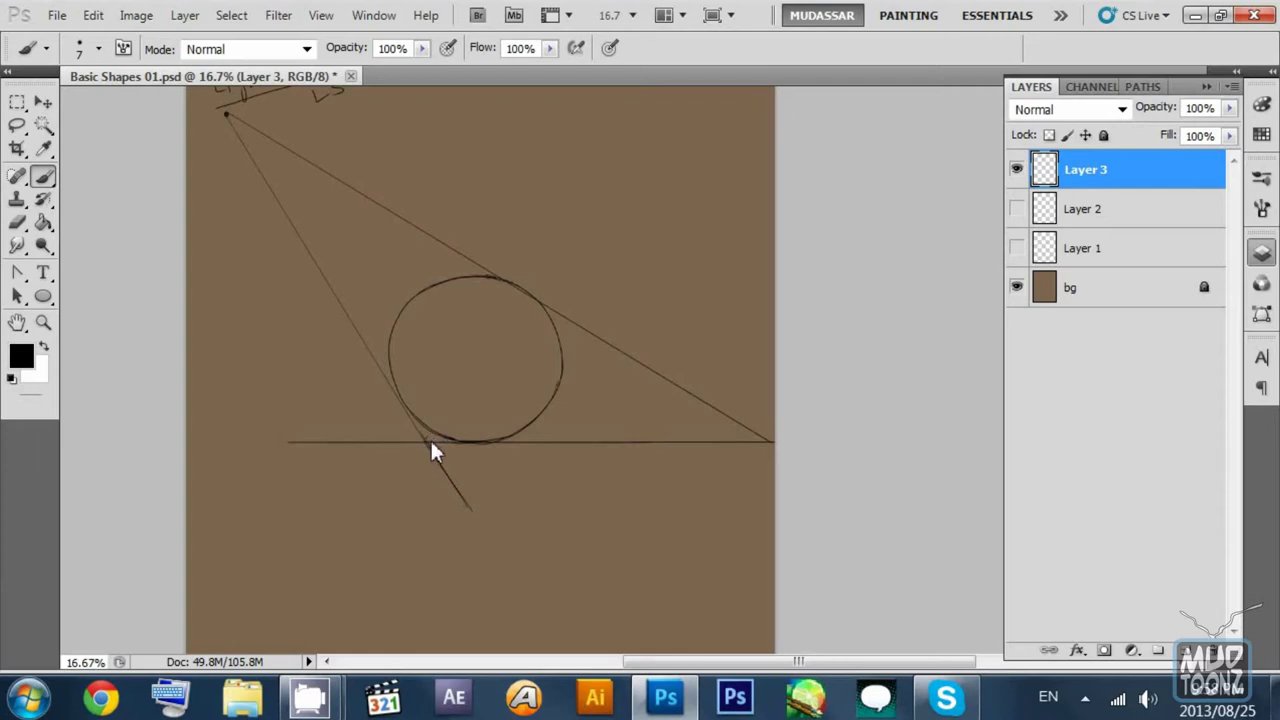
pyautogui.moveTo(435, 445)
pyautogui.mouseDown()
pyautogui.moveTo(603, 412)
pyautogui.moveTo(766, 440)
pyautogui.mouseUp()
pyautogui.hotkey('ctrl', 'z')
pyautogui.moveTo(427, 446)
pyautogui.mouseDown()
pyautogui.moveTo(586, 417)
pyautogui.moveTo(772, 446)
pyautogui.mouseUp()
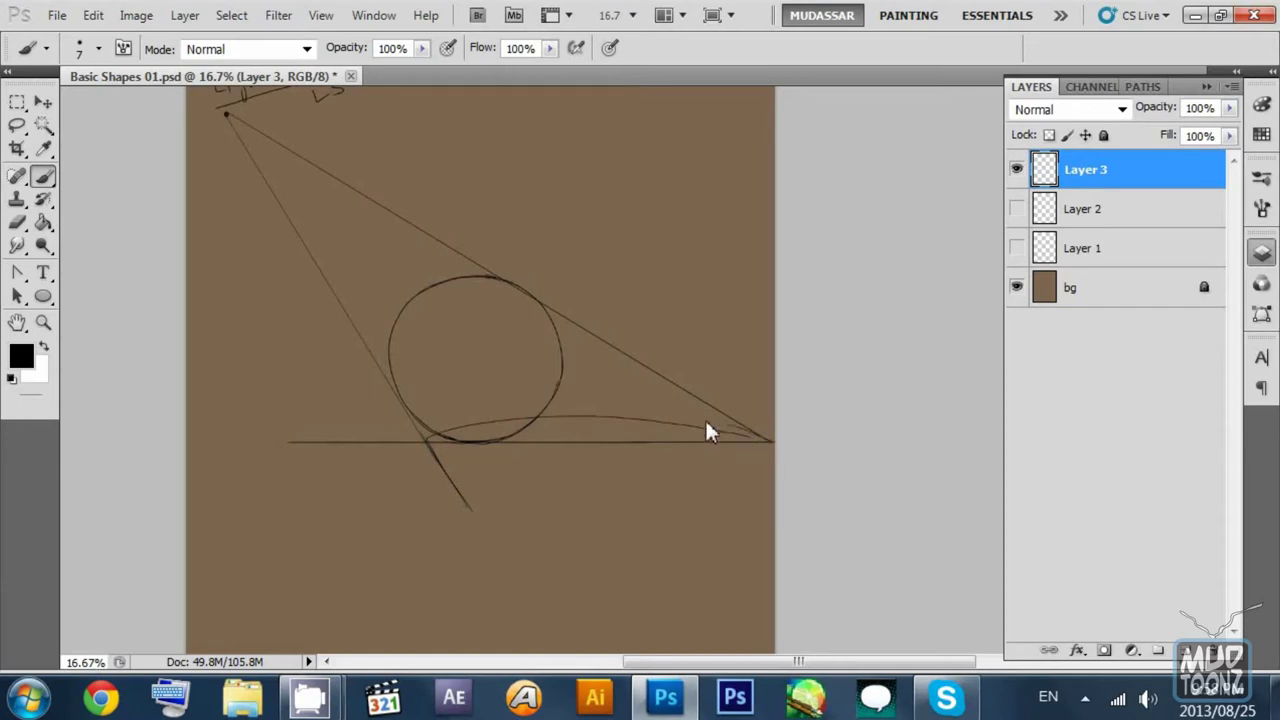
pyautogui.moveTo(706, 422)
pyautogui.mouseDown()
pyautogui.moveTo(558, 416)
pyautogui.moveTo(446, 440)
pyautogui.moveTo(527, 420)
pyautogui.moveTo(696, 420)
pyautogui.mouseUp()
pyautogui.hotkey('ctrl', 'z')
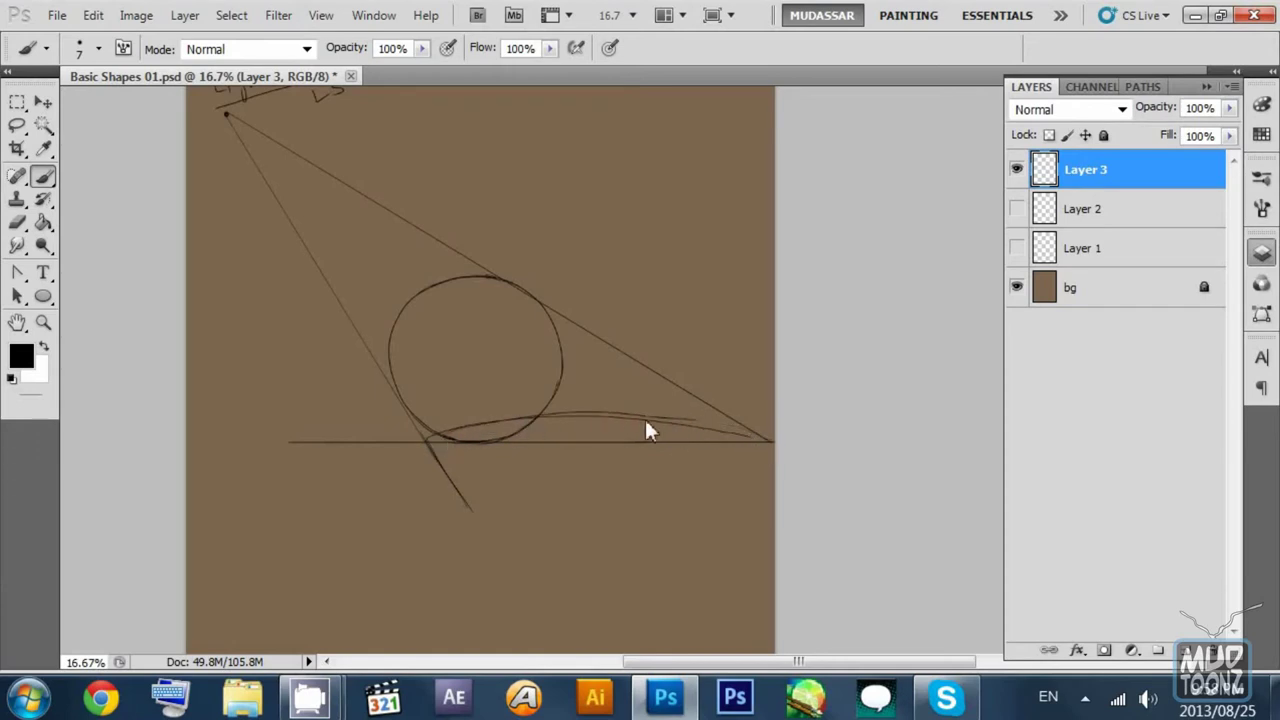
pyautogui.hotkey('ctrl', 'z')
pyautogui.moveTo(432, 449)
pyautogui.mouseDown()
pyautogui.moveTo(677, 423)
pyautogui.moveTo(762, 440)
pyautogui.mouseUp()
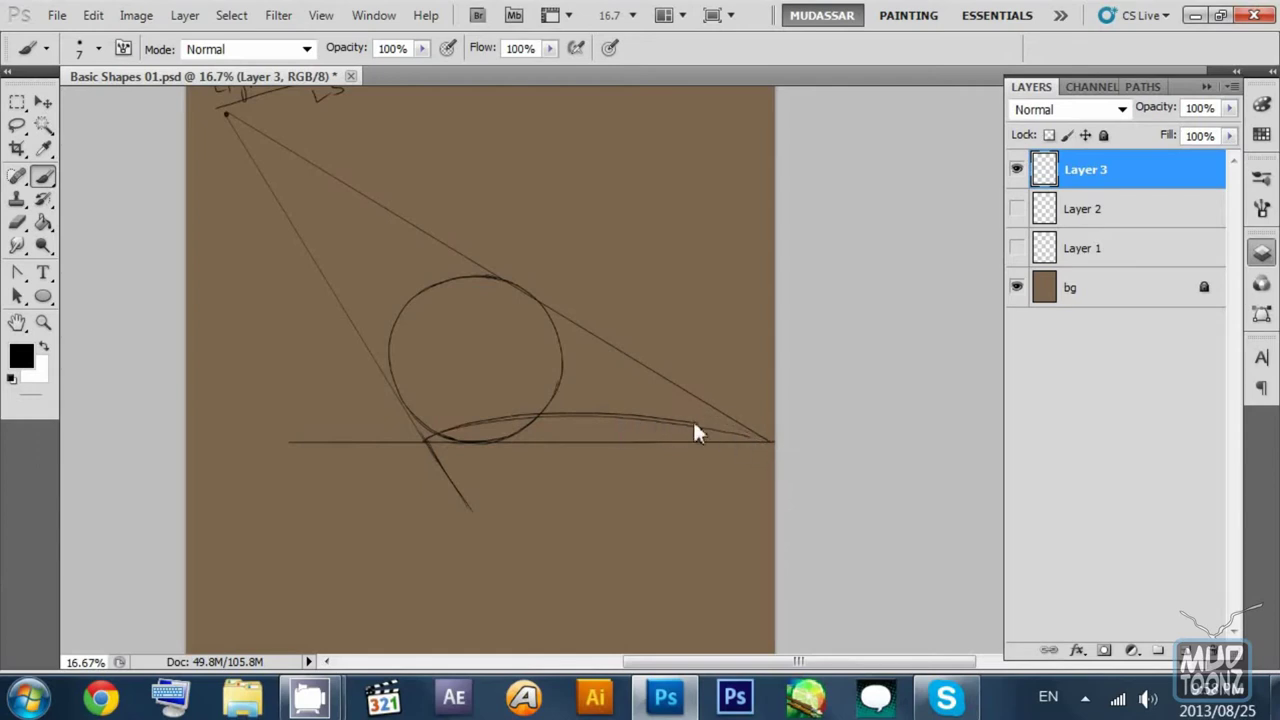
pyautogui.moveTo(692, 420); pyautogui.dragTo(748, 443)
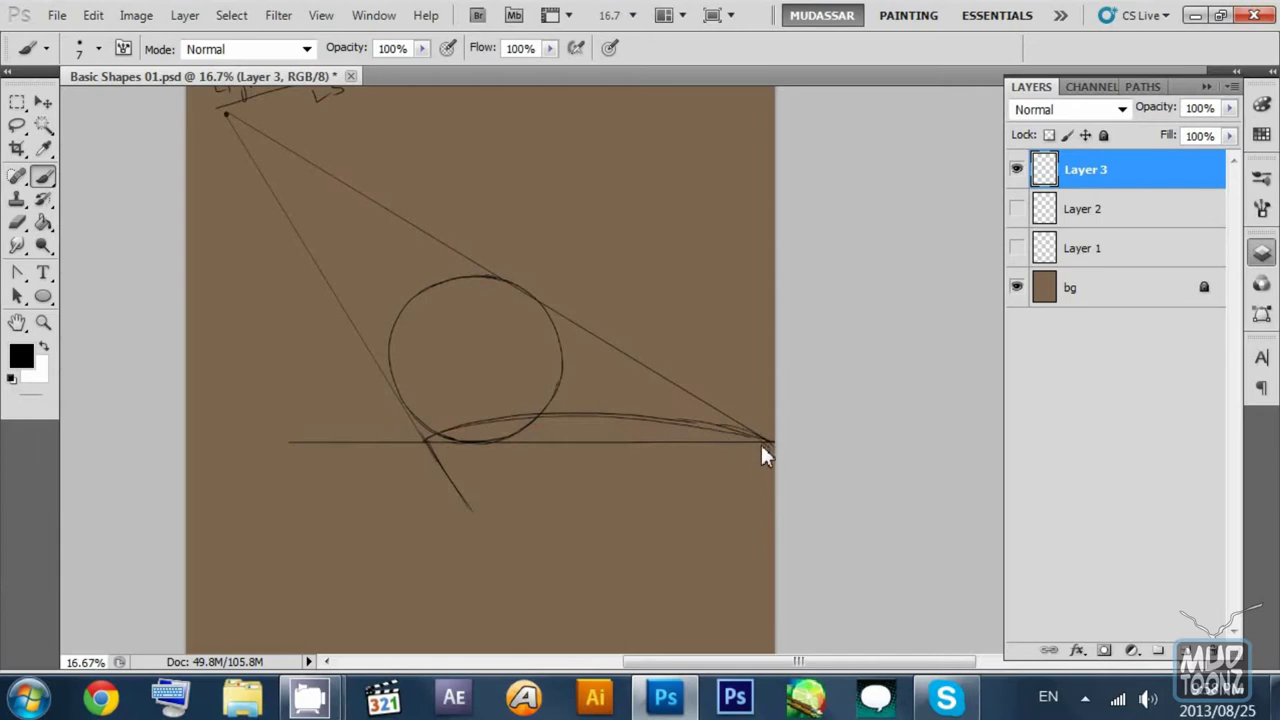
# Step: Paint the cast shadow's lower arc below the ground line to close the flat ellipse
pyautogui.moveTo(766, 452); pyautogui.dragTo(650, 476)
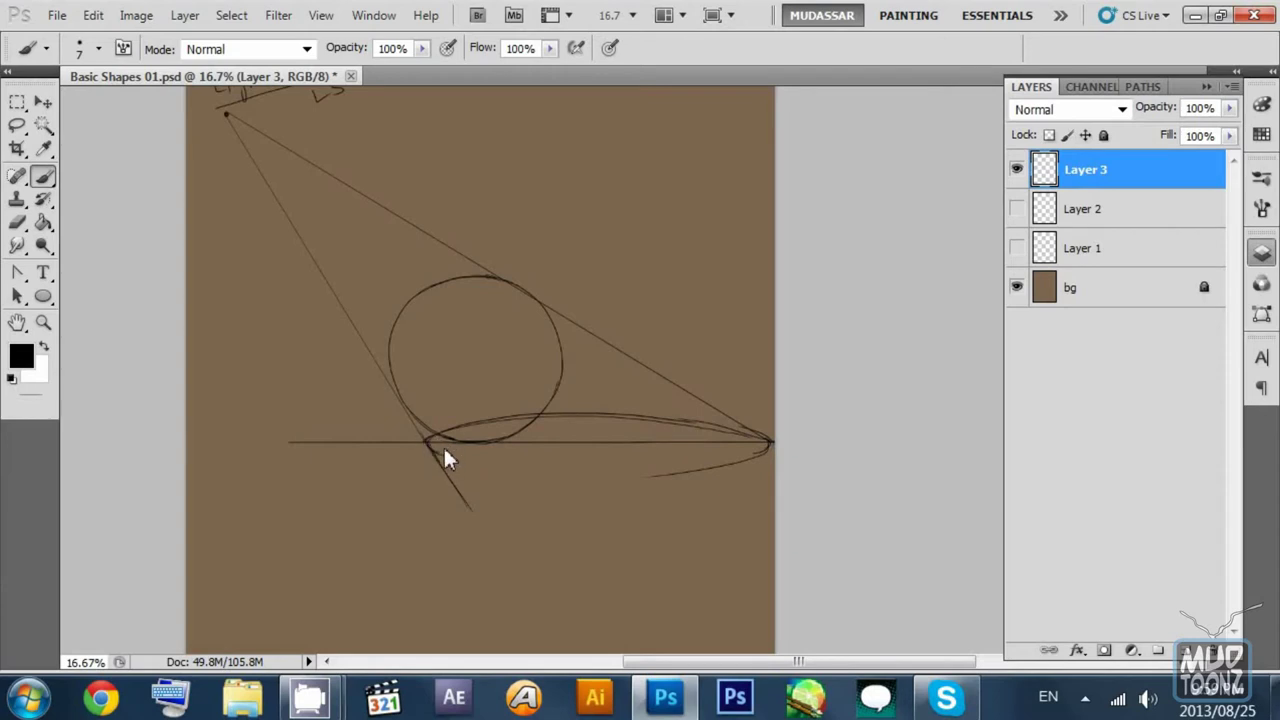
pyautogui.moveTo(432, 458)
pyautogui.mouseDown()
pyautogui.moveTo(536, 474)
pyautogui.moveTo(636, 470)
pyautogui.mouseUp()
pyautogui.moveTo(466, 459)
pyautogui.mouseDown()
pyautogui.moveTo(635, 476)
pyautogui.moveTo(584, 471)
pyautogui.moveTo(708, 463)
pyautogui.moveTo(571, 479)
pyautogui.moveTo(691, 471)
pyautogui.moveTo(631, 475)
pyautogui.mouseUp()
pyautogui.moveTo(524, 440); pyautogui.dragTo(522, 436)
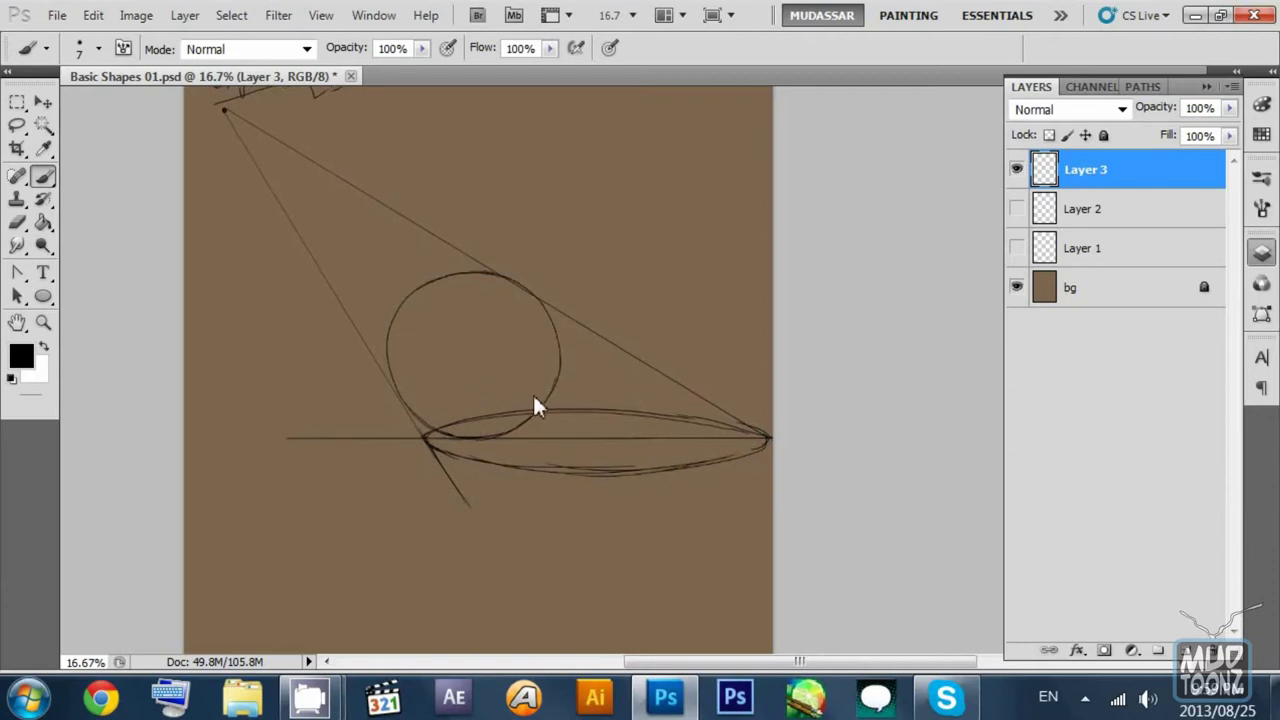
# Step: Erase the shadow lines inside the circle, the ground line inside the shadow, and the doubled strokes along the shadow's outline
pyautogui.press('z')
pyautogui.moveTo(503, 351)
pyautogui.mouseDown()
pyautogui.moveTo(580, 371)
pyautogui.moveTo(569, 374)
pyautogui.moveTo(557, 320)
pyautogui.mouseUp()
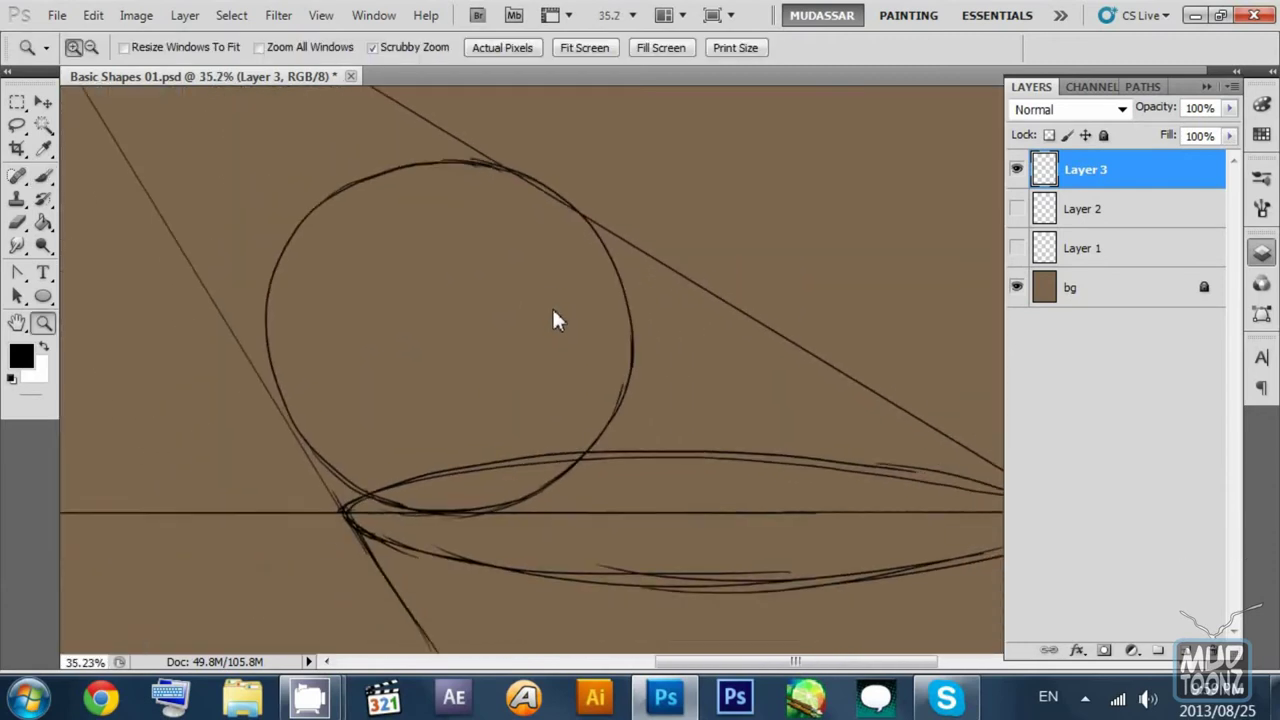
pyautogui.moveTo(543, 417); pyautogui.dragTo(531, 331)
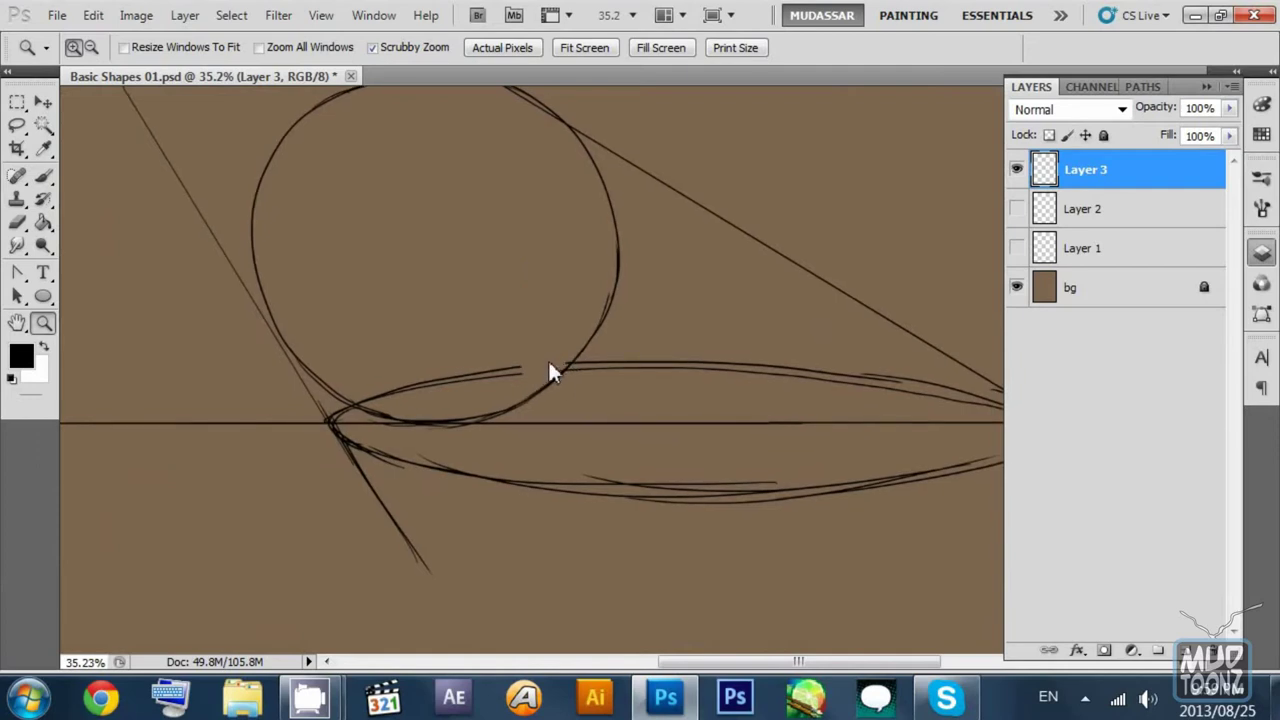
pyautogui.moveTo(553, 372); pyautogui.dragTo(388, 404)
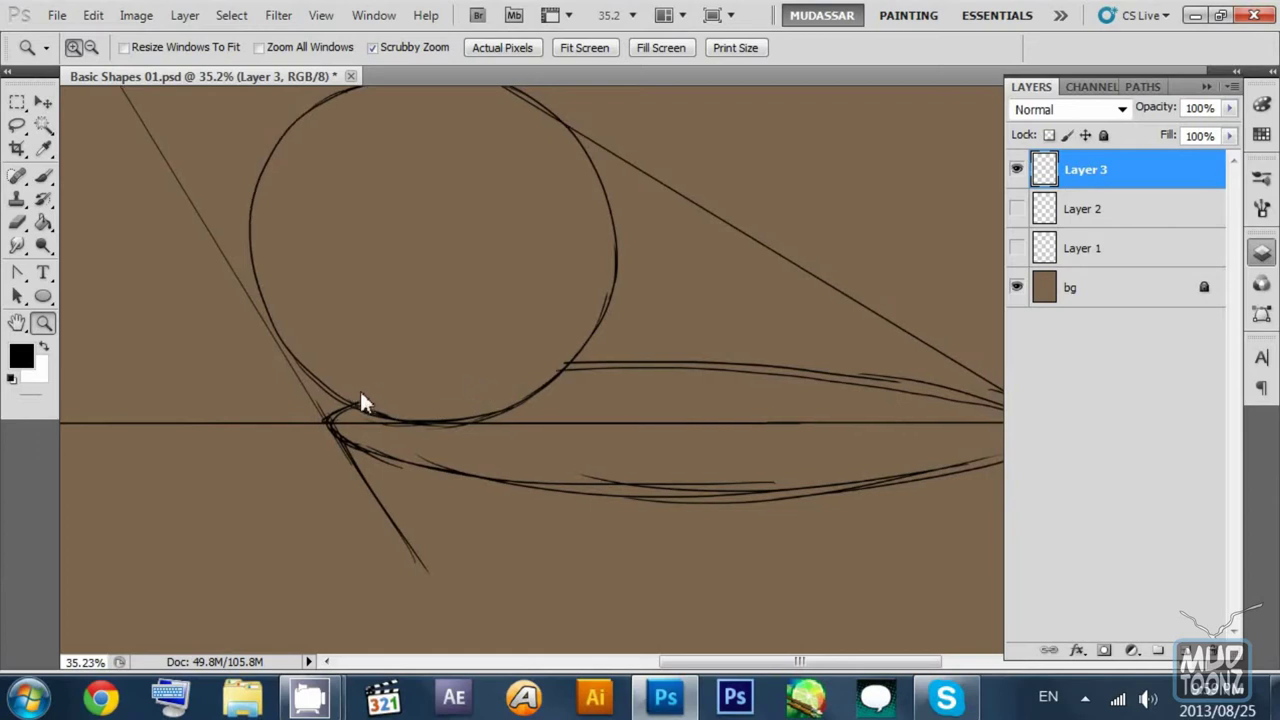
pyautogui.moveTo(412, 384); pyautogui.dragTo(408, 378)
pyautogui.moveTo(597, 445)
pyautogui.mouseDown()
pyautogui.moveTo(584, 439)
pyautogui.moveTo(740, 467)
pyautogui.mouseUp()
pyautogui.moveTo(605, 470); pyautogui.dragTo(762, 472)
pyautogui.moveTo(817, 440)
pyautogui.mouseDown()
pyautogui.moveTo(698, 396)
pyautogui.moveTo(787, 398)
pyautogui.moveTo(824, 384)
pyautogui.moveTo(718, 357)
pyautogui.moveTo(362, 344)
pyautogui.mouseUp()
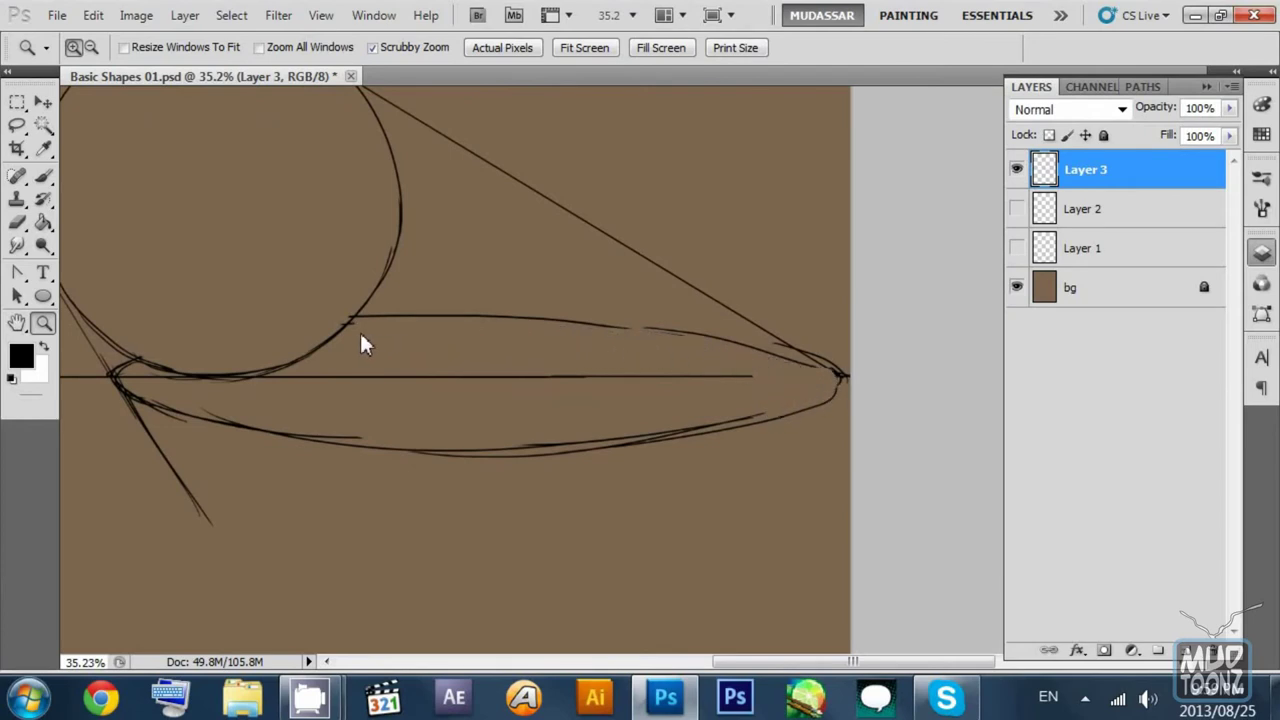
pyautogui.moveTo(672, 378)
pyautogui.mouseDown()
pyautogui.moveTo(334, 383)
pyautogui.moveTo(231, 405)
pyautogui.moveTo(145, 393)
pyautogui.moveTo(369, 440)
pyautogui.moveTo(620, 437)
pyautogui.moveTo(775, 412)
pyautogui.mouseUp()
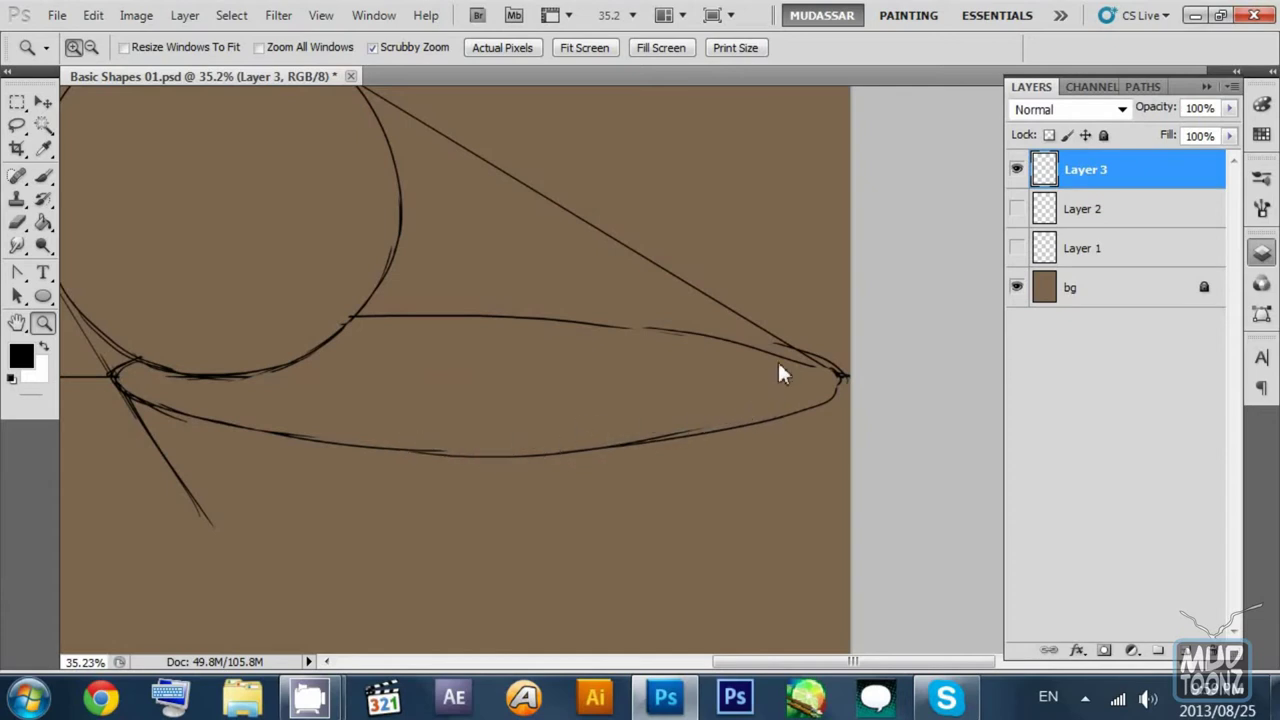
# Step: Repaint the shadow's upper edge to bridge its gap and round off its right tip, undoing an unsatisfactory stroke
pyautogui.scroll(1, 700, 348)
pyautogui.press('b')
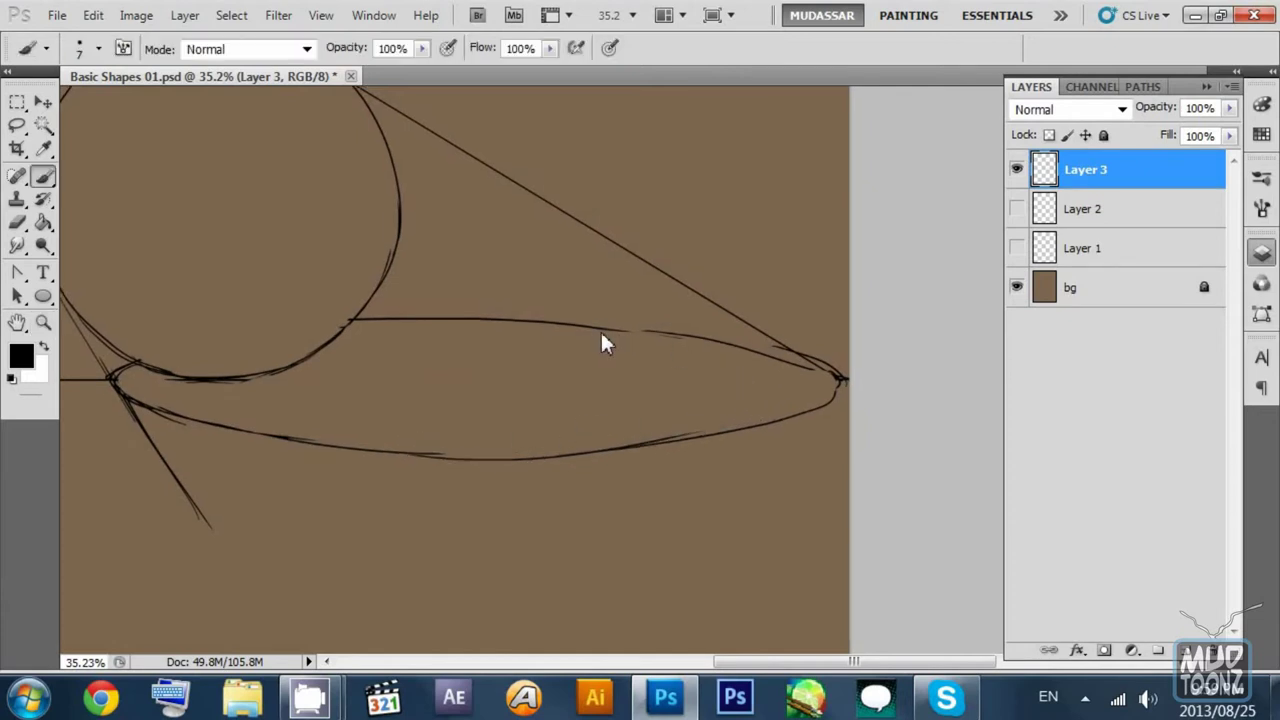
pyautogui.hscroll(1, 585, 330)
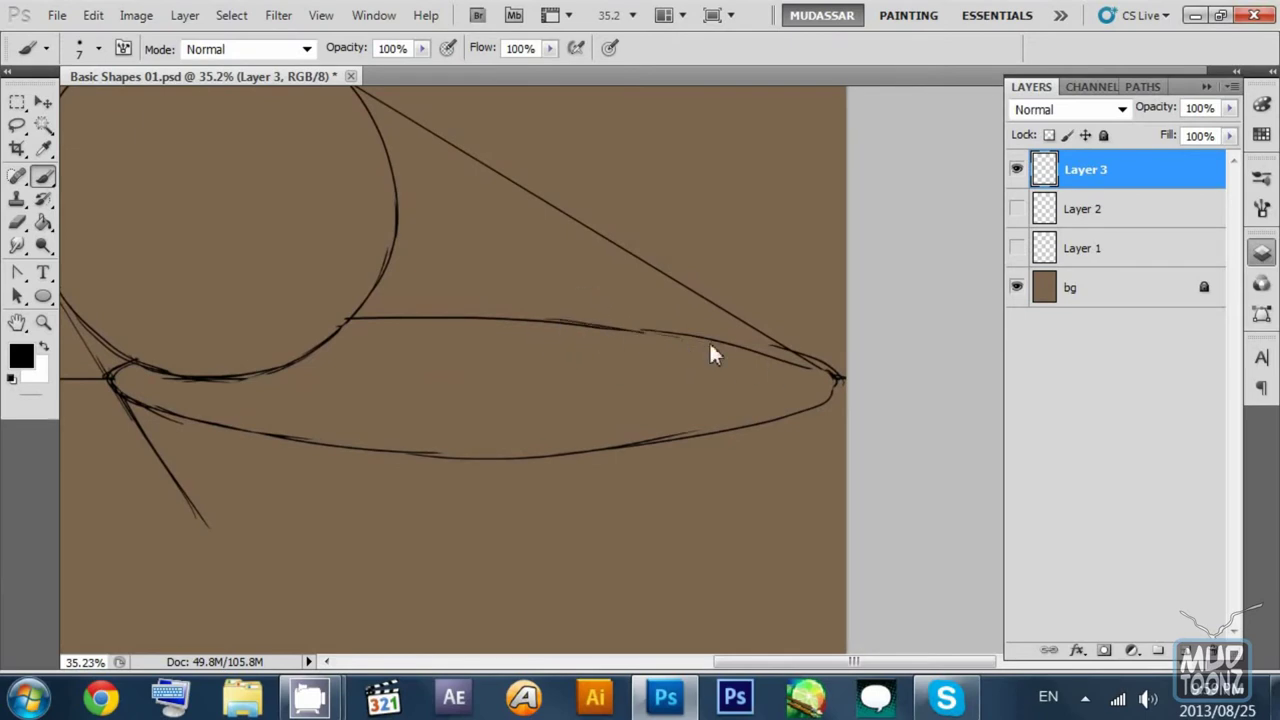
pyautogui.moveTo(561, 328); pyautogui.dragTo(820, 364)
pyautogui.moveTo(682, 340)
pyautogui.mouseDown()
pyautogui.moveTo(808, 367)
pyautogui.moveTo(836, 382)
pyautogui.moveTo(800, 374)
pyautogui.moveTo(838, 392)
pyautogui.mouseUp()
pyautogui.hotkey('ctrl', 'z')
# Step: Strengthen the shadow's lower-left edge with smooth overlapping strokes, undoing an unsatisfactory one
pyautogui.hscroll(-3, 805, 398)
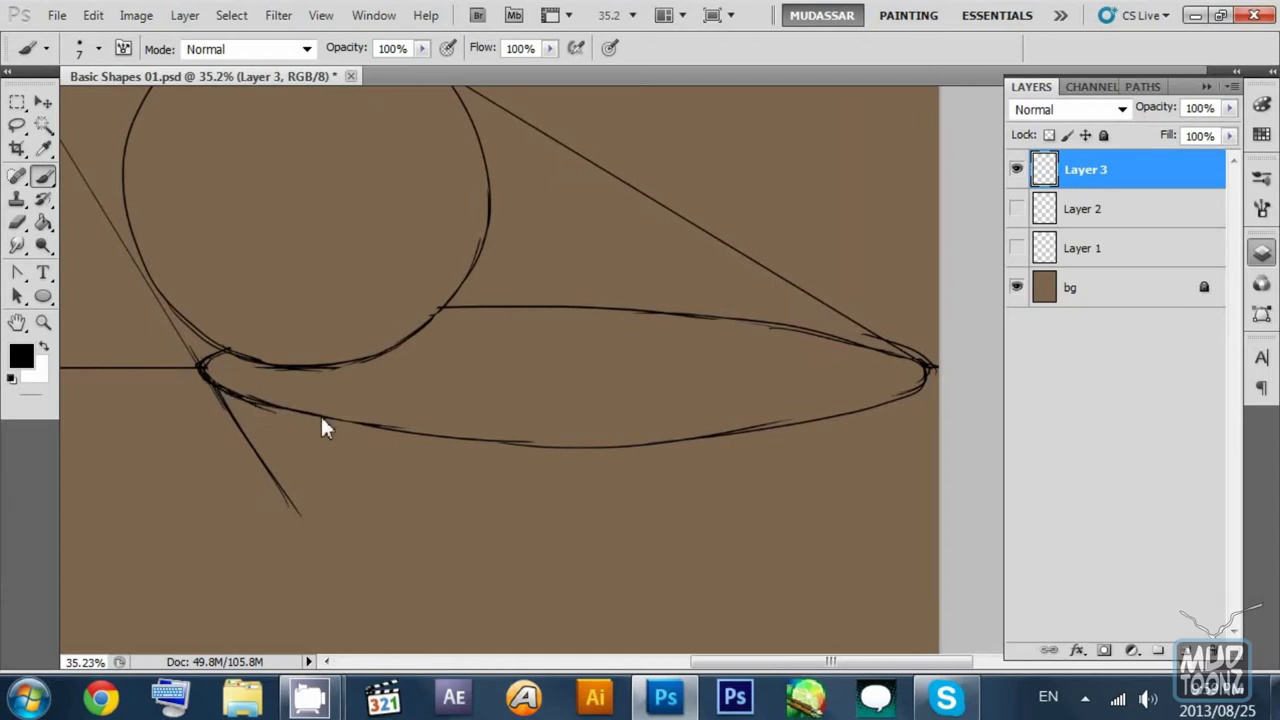
pyautogui.moveTo(326, 423)
pyautogui.mouseDown()
pyautogui.moveTo(503, 439)
pyautogui.moveTo(398, 442)
pyautogui.moveTo(374, 432)
pyautogui.moveTo(554, 441)
pyautogui.mouseUp()
pyautogui.hotkey('ctrl', 'alt', 'z')
pyautogui.moveTo(408, 431); pyautogui.dragTo(595, 446)
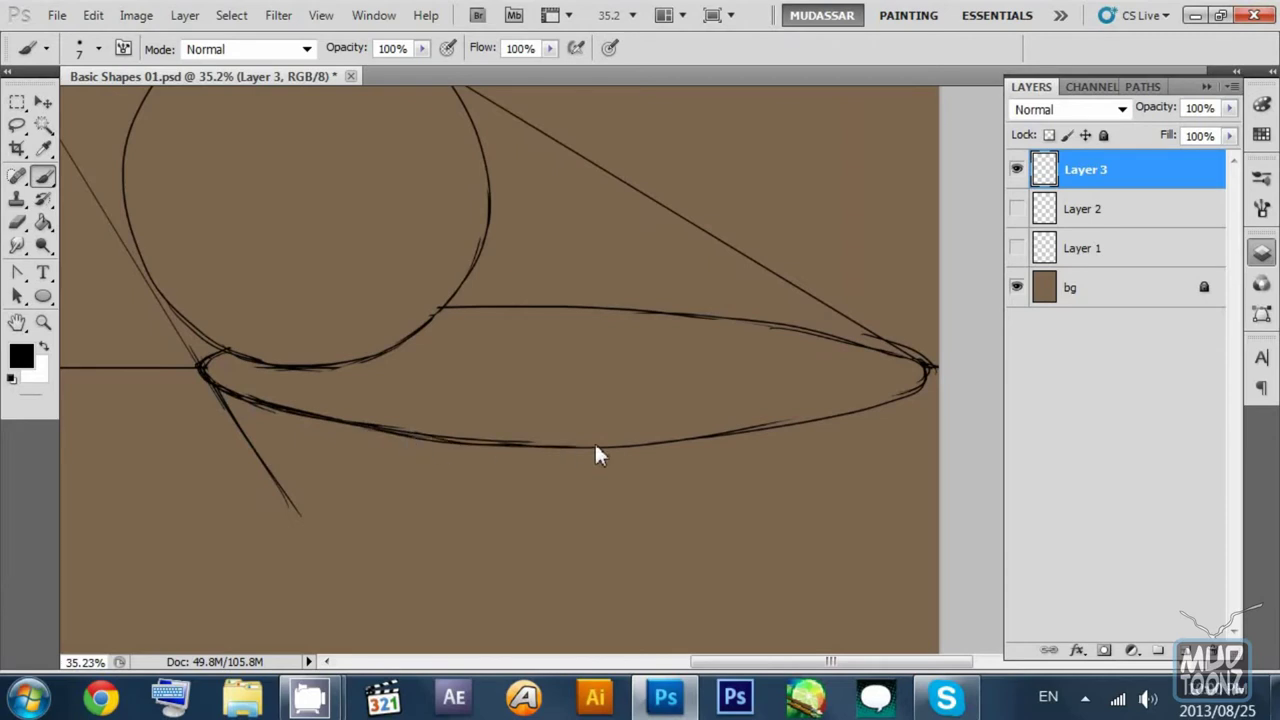
# Step: Redo the thickening strokes along the shadow's lower-left edge, undoing unsatisfactory ones, and check the sketch by toggling Layer 3's visibility
pyautogui.hotkey('ctrl', 'alt', 'z')
pyautogui.hotkey('ctrl', 'alt', 'z')
pyautogui.moveTo(403, 437); pyautogui.dragTo(584, 452)
pyautogui.hotkey('ctrl', 'alt', 'z')
pyautogui.moveTo(404, 434)
pyautogui.mouseDown()
pyautogui.moveTo(554, 446)
pyautogui.moveTo(504, 448)
pyautogui.mouseUp()
pyautogui.hotkey('ctrl', 'alt', 'z')
pyautogui.hotkey('ctrl', 'alt', 'z')
pyautogui.hotkey('ctrl', 'alt', 'z')
pyautogui.moveTo(383, 434)
pyautogui.mouseDown()
pyautogui.moveTo(562, 441)
pyautogui.moveTo(546, 441)
pyautogui.mouseUp()
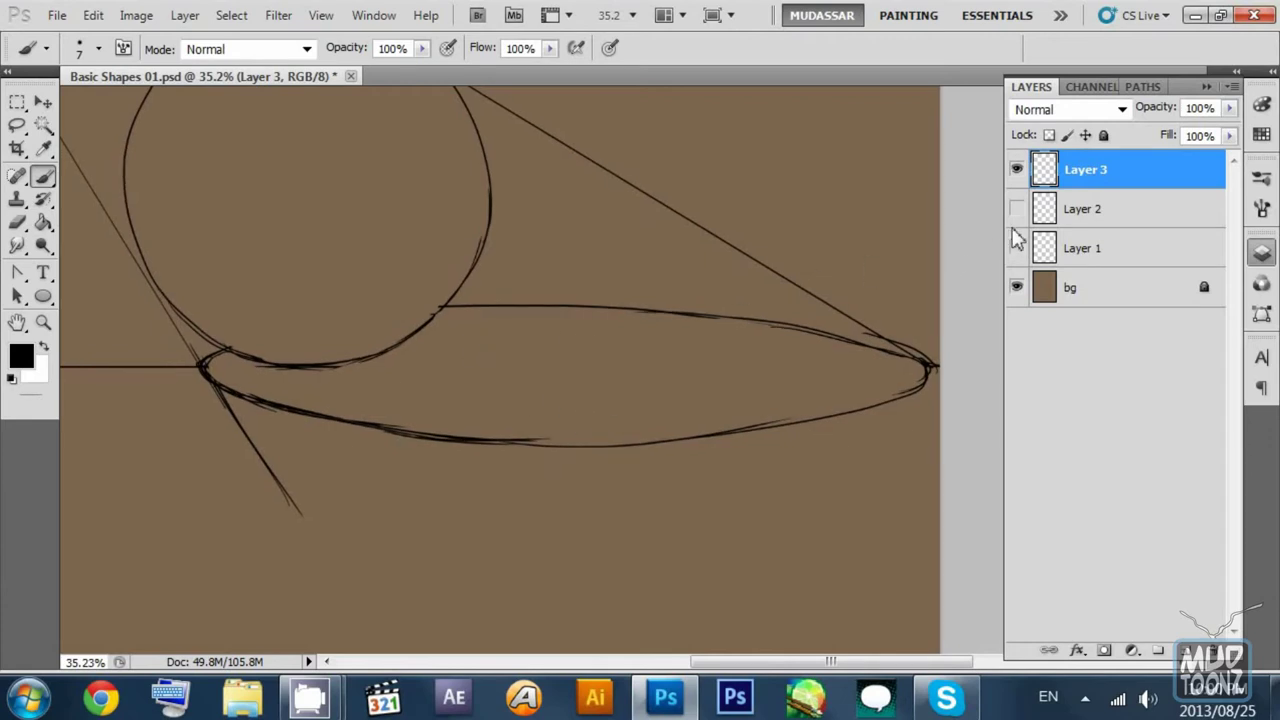
pyautogui.click(1017, 170)
pyautogui.click(1017, 170)
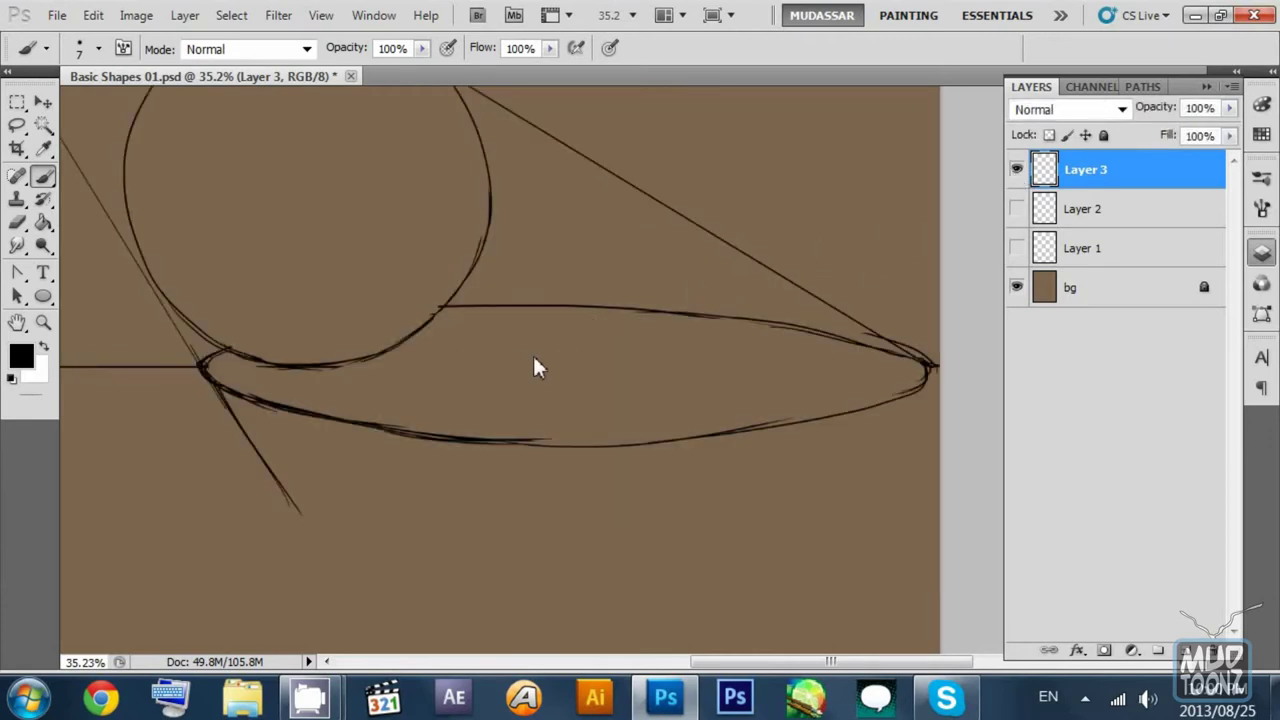
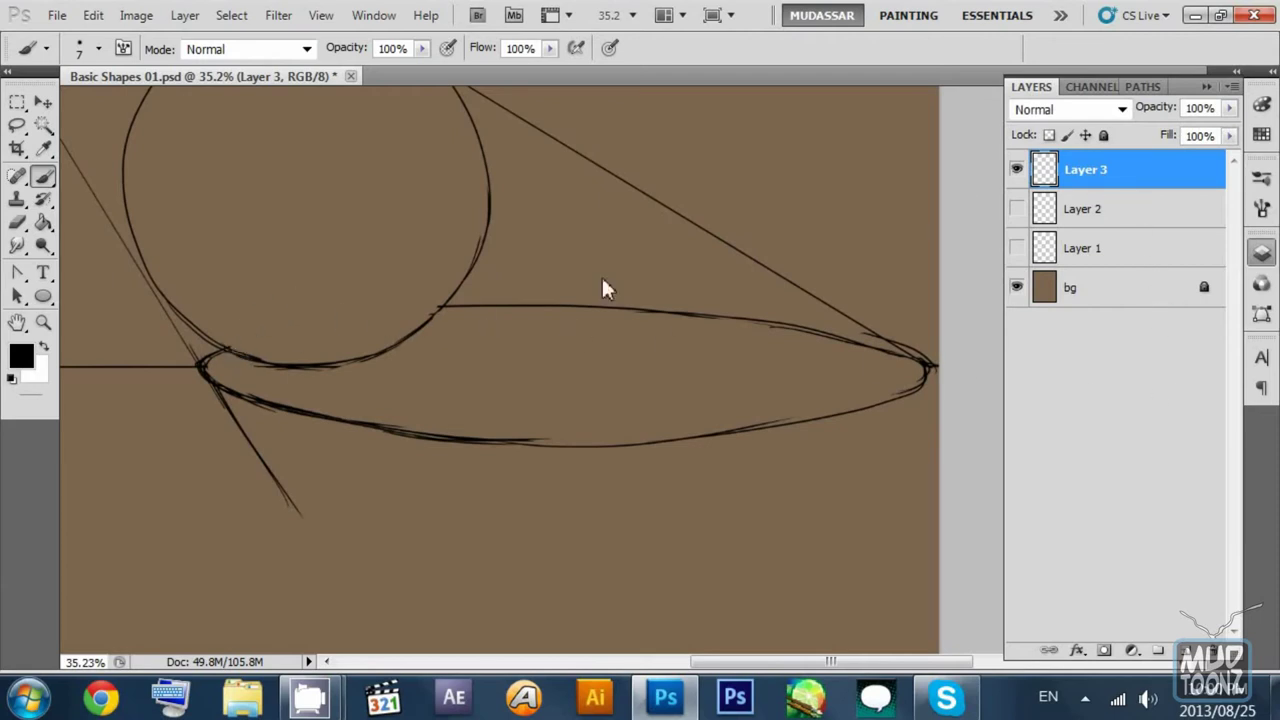
# Step: Select the cast shadow's interior on Layer 3 with the Magic Wand at tolerance 16
pyautogui.click(1096, 218)
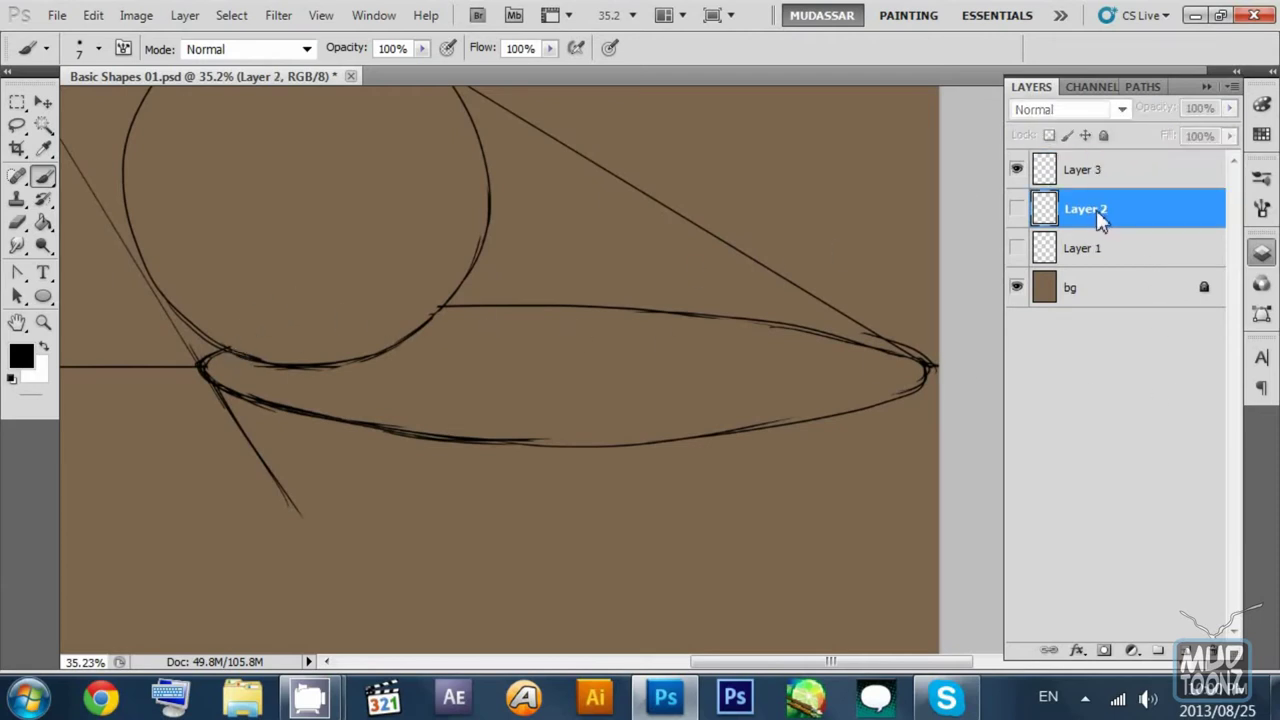
pyautogui.click(1104, 180)
pyautogui.click(43, 125)
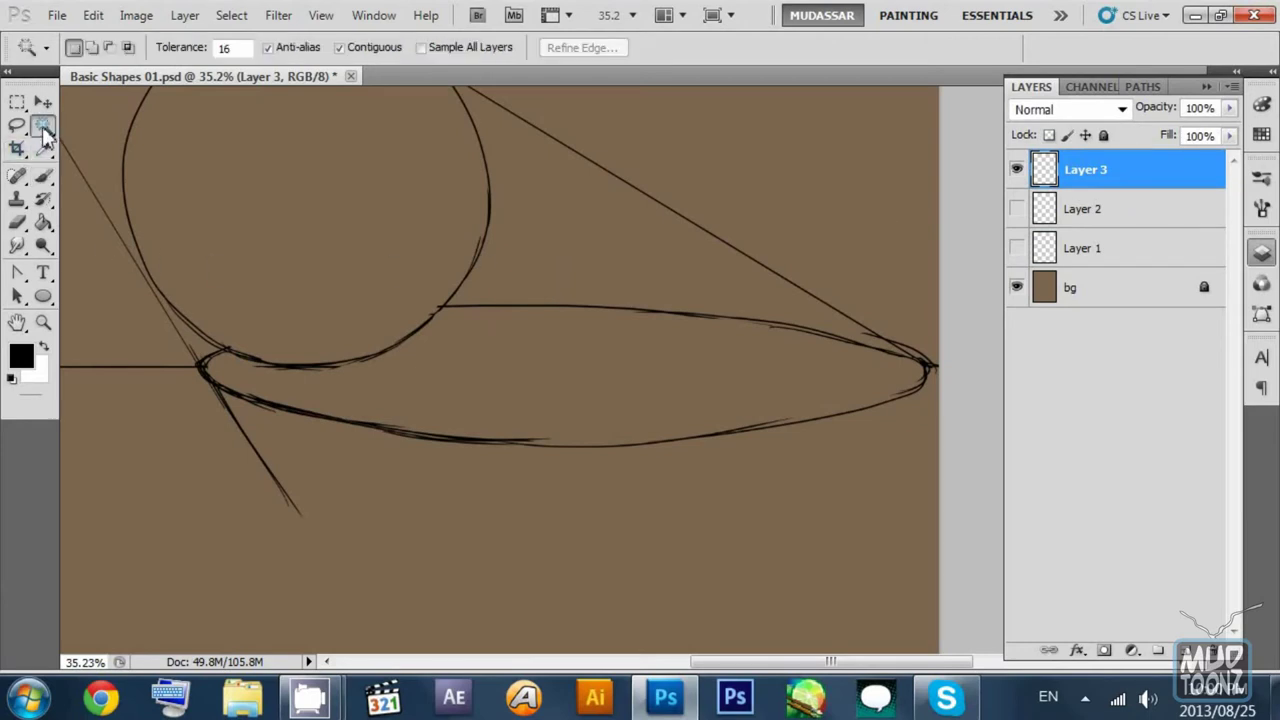
pyautogui.click(456, 382)
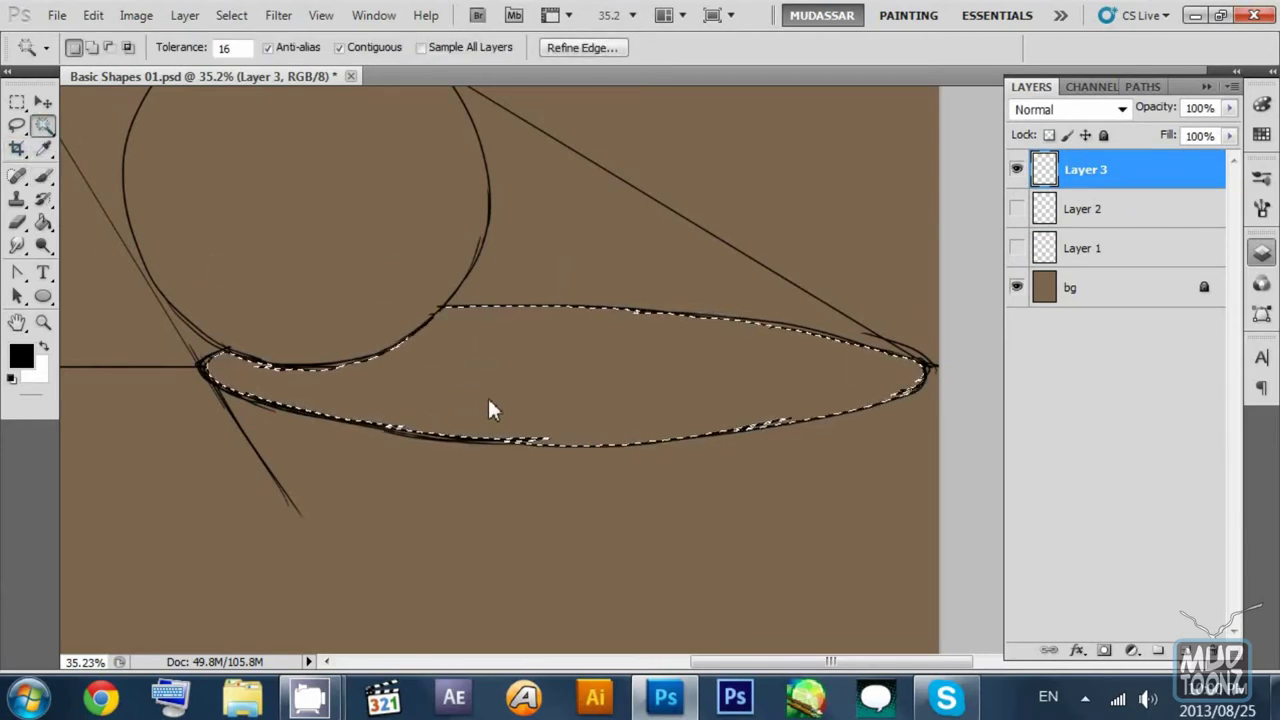
# Step: Extend the shadow selection along the circle's bottom edge with the Lasso in add mode, undoing an unsatisfactory addition
pyautogui.press('l')
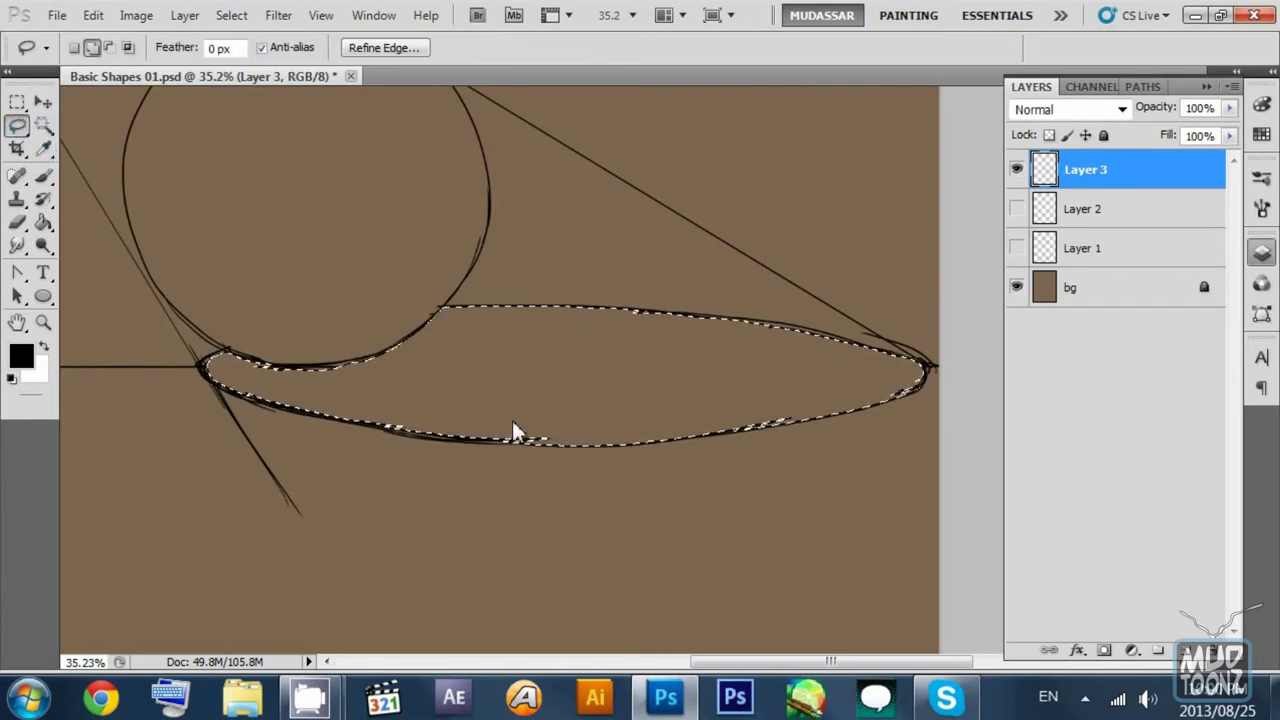
pyautogui.press('shift')
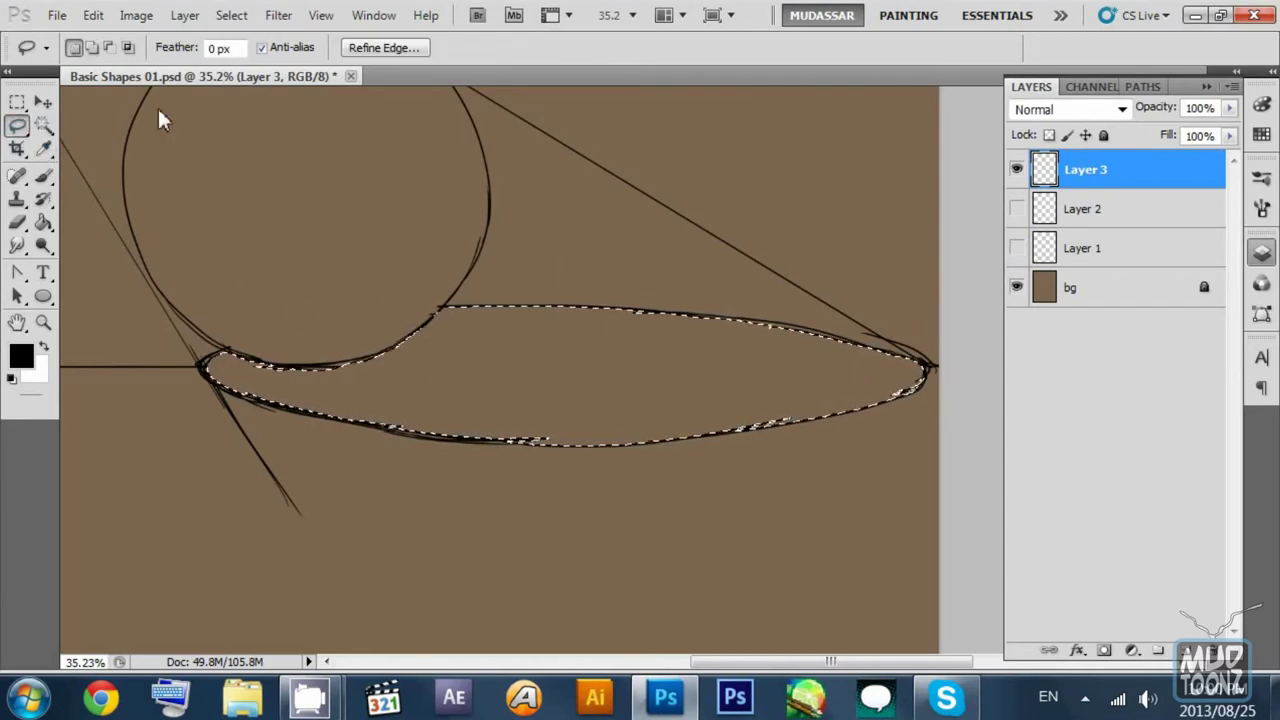
pyautogui.click(90, 47)
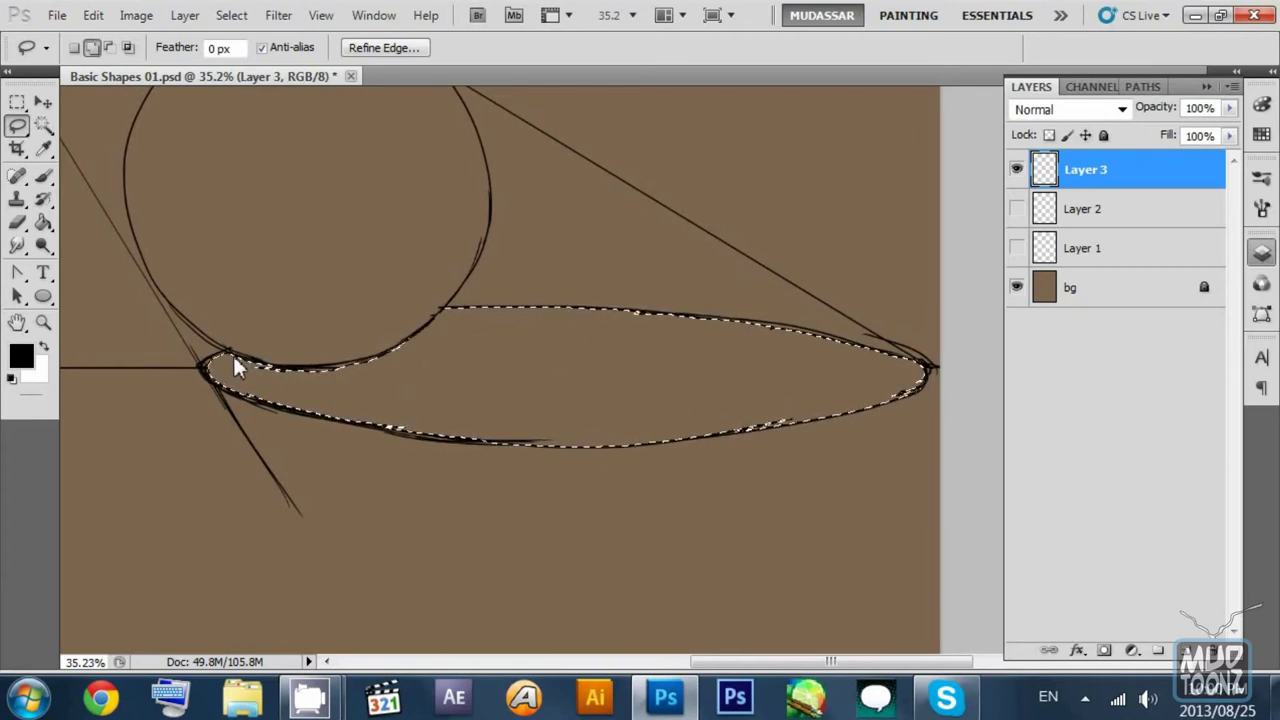
pyautogui.moveTo(234, 358)
pyautogui.mouseDown()
pyautogui.moveTo(324, 354)
pyautogui.moveTo(233, 357)
pyautogui.moveTo(345, 364)
pyautogui.moveTo(448, 315)
pyautogui.moveTo(413, 368)
pyautogui.moveTo(299, 412)
pyautogui.moveTo(187, 372)
pyautogui.mouseUp()
pyautogui.hotkey('ctrl', 'z')
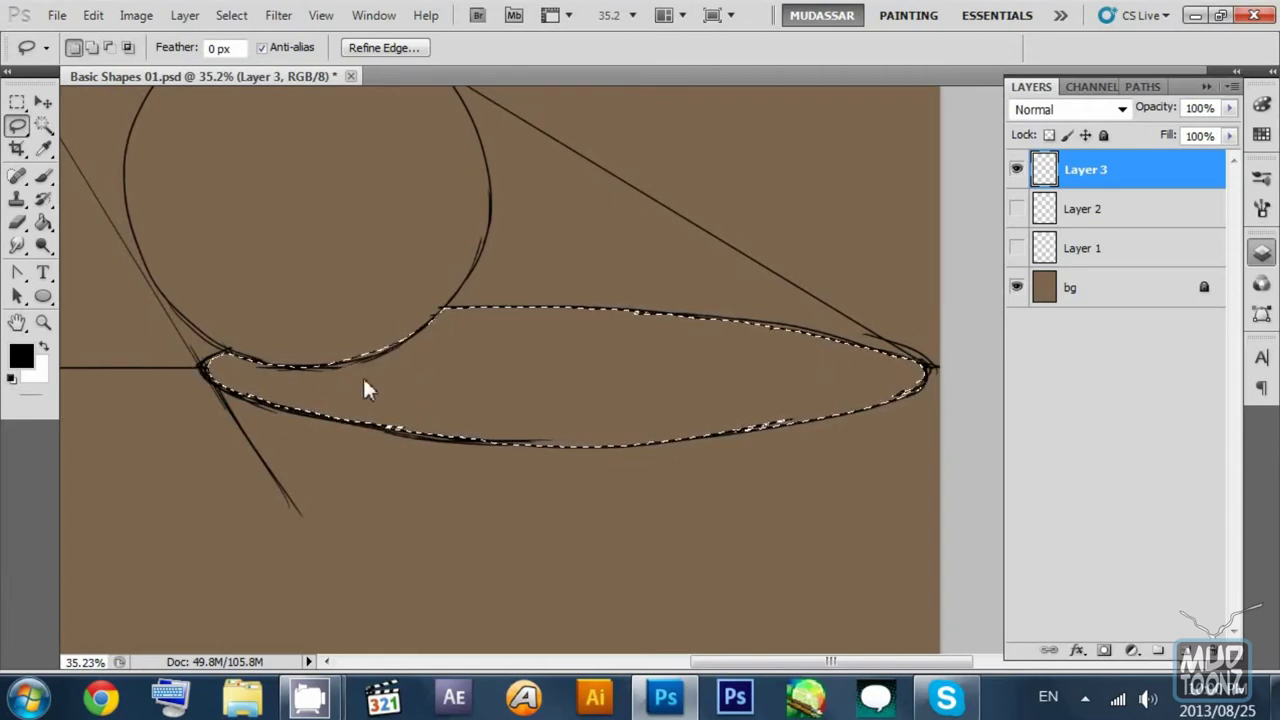
# Step: Create a new layer above Layer 3, fill the shadow selection on it with black, and deselect
pyautogui.click(1157, 650)
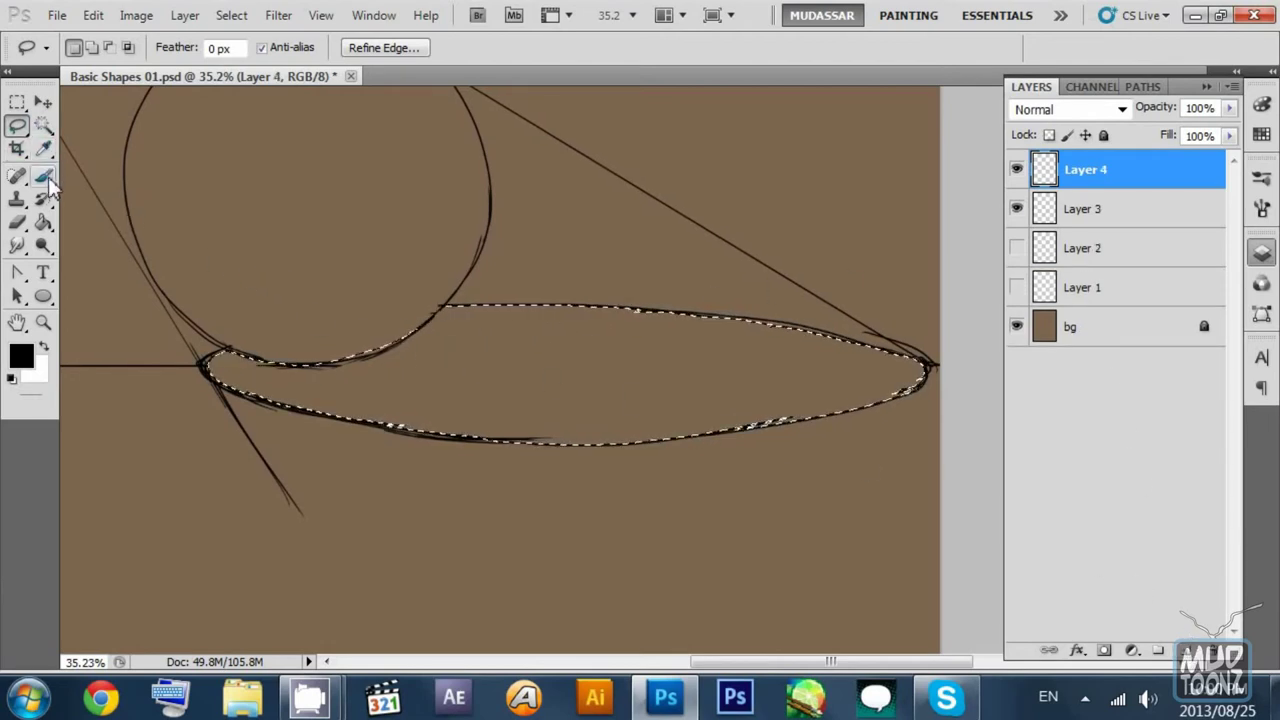
pyautogui.click(43, 222)
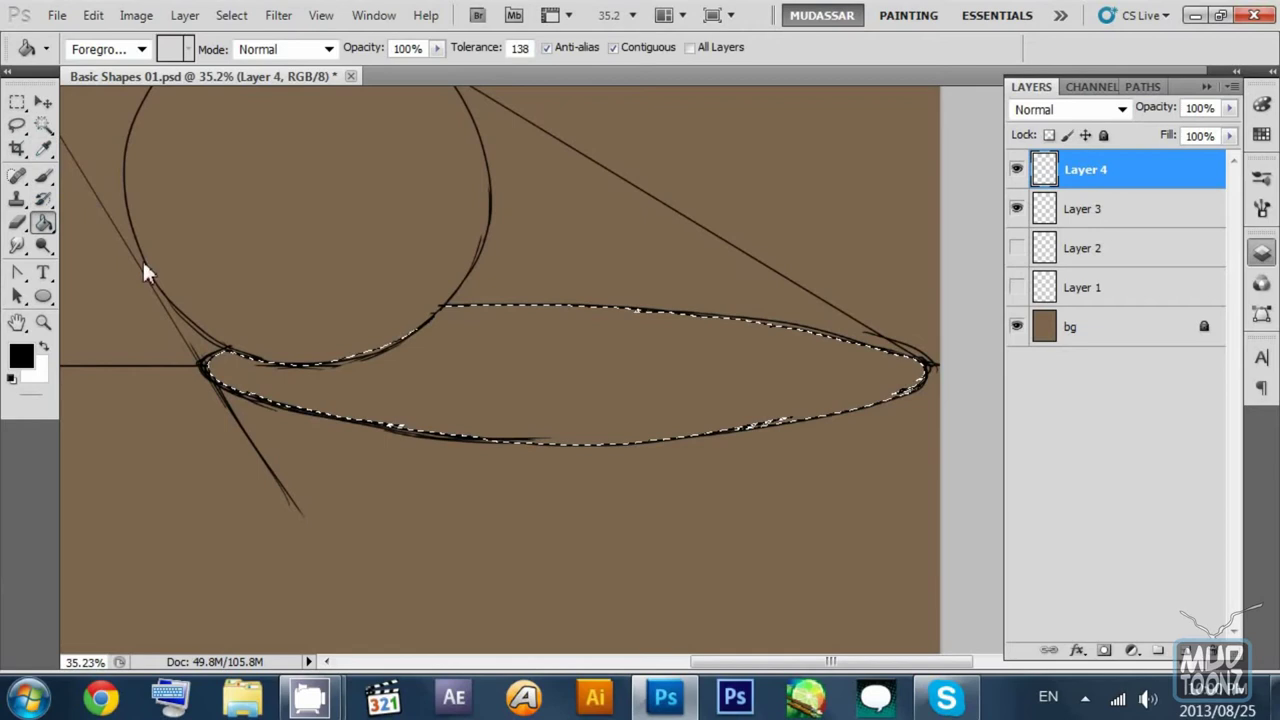
pyautogui.click(431, 386)
pyautogui.click(18, 103)
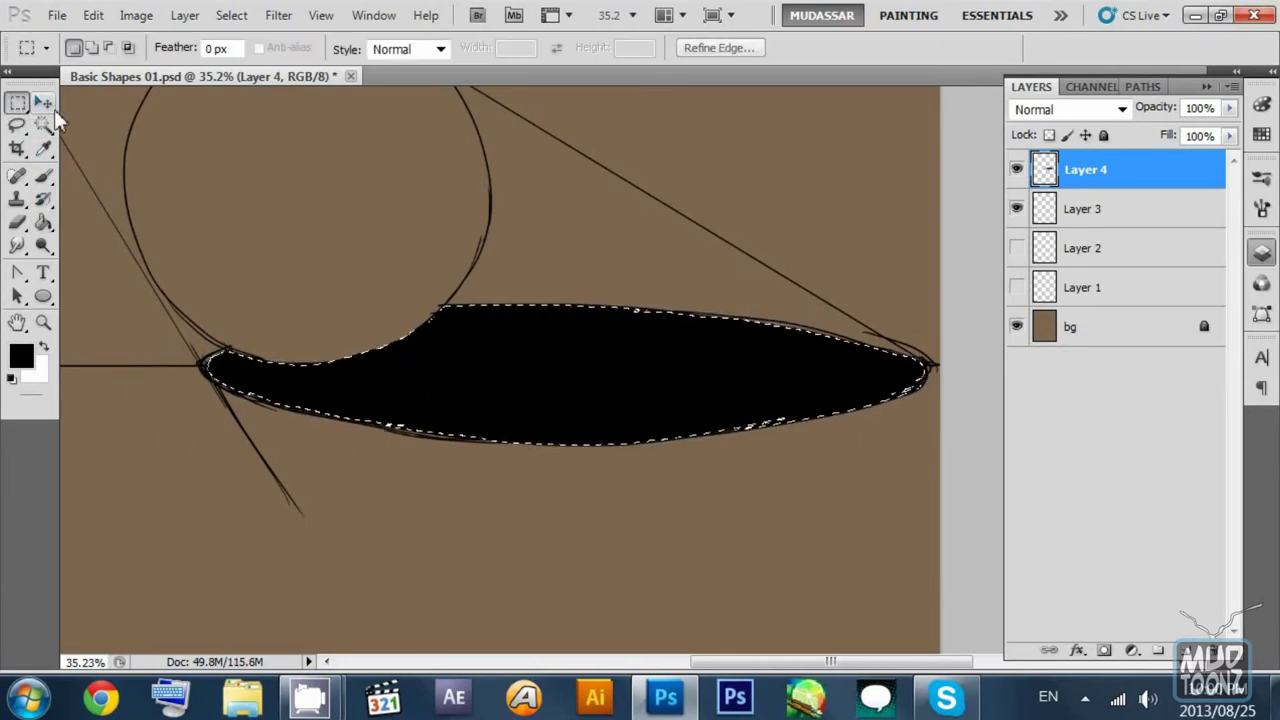
pyautogui.click(277, 183)
pyautogui.moveTo(411, 184); pyautogui.dragTo(414, 177)
pyautogui.moveTo(337, 175); pyautogui.dragTo(356, 192)
pyautogui.moveTo(325, 142); pyautogui.dragTo(351, 181)
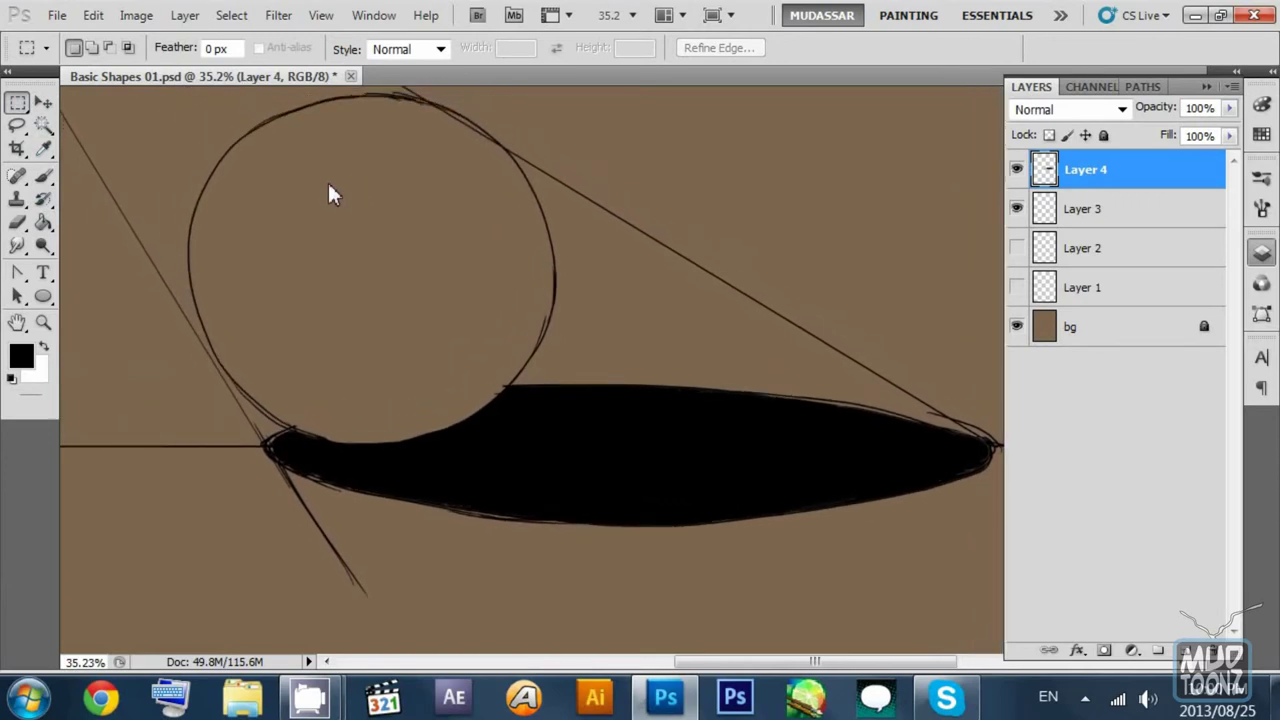
# Step: Compare the black shadow fill on Layer 4 with the outline on Layer 3 by toggling their visibility
pyautogui.press('b')
pyautogui.click(1016, 208)
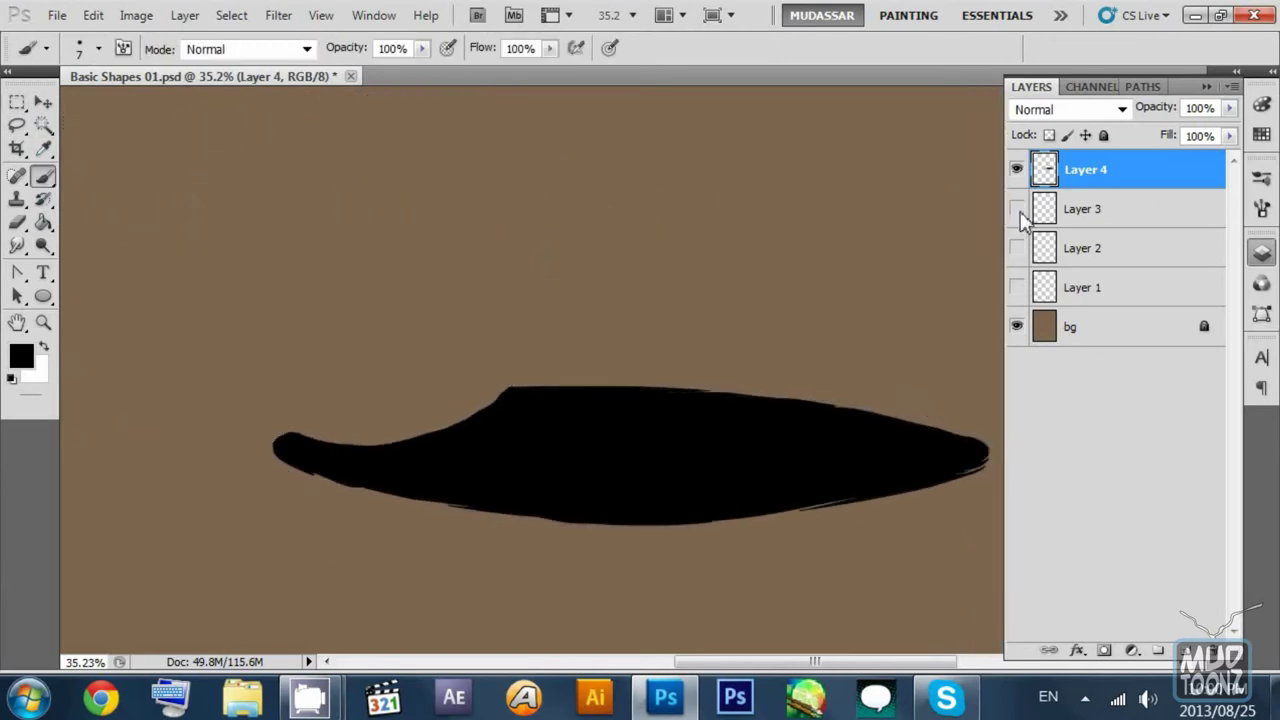
pyautogui.click(1016, 208)
pyautogui.click(1052, 214)
pyautogui.click(1017, 170)
pyautogui.click(1017, 170)
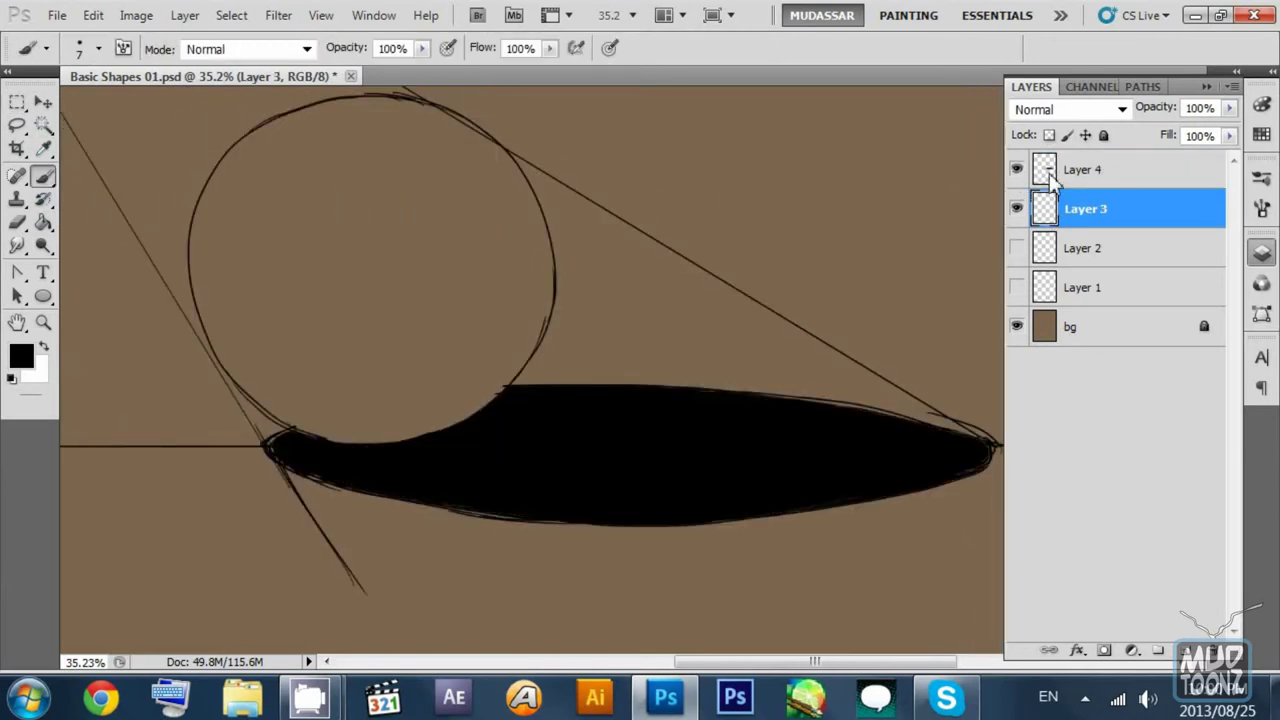
pyautogui.click(1050, 175)
pyautogui.click(1050, 212)
pyautogui.click(1052, 177)
pyautogui.click(1017, 170)
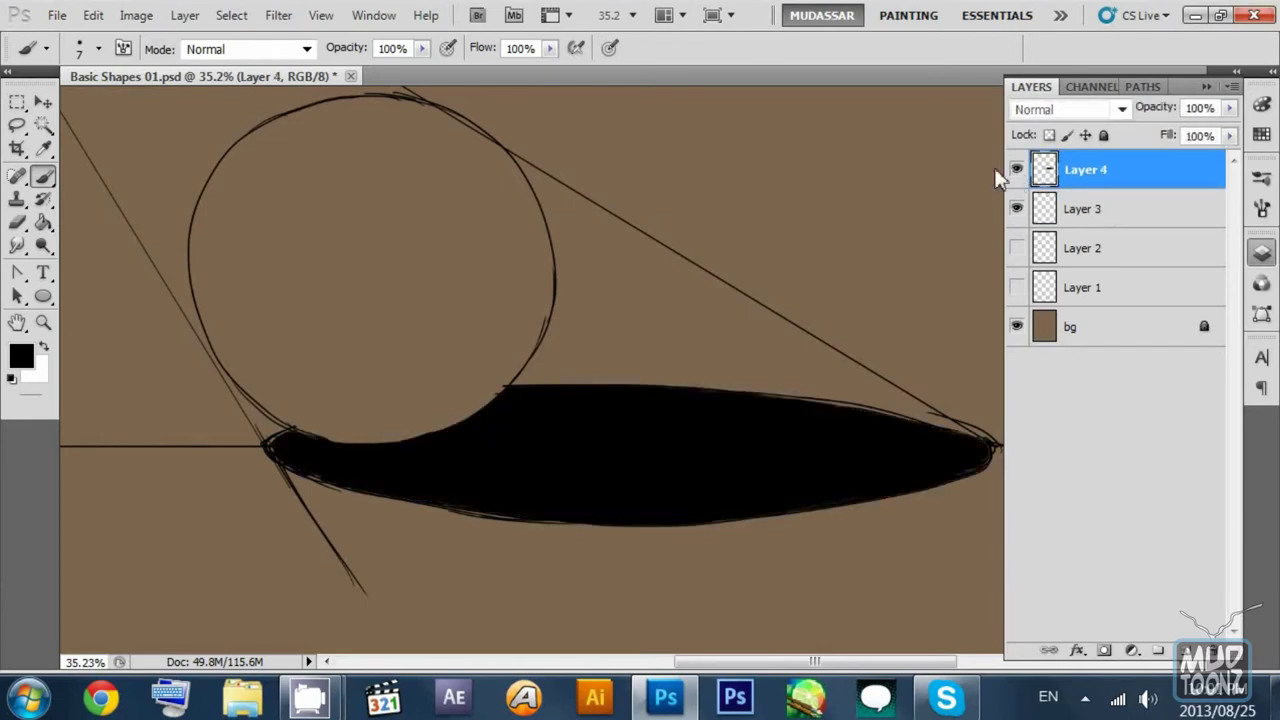
# Step: Preview a Gaussian Blur with a radius of 7.6 pixels on the shadow fill without applying it
pyautogui.click(272, 20)
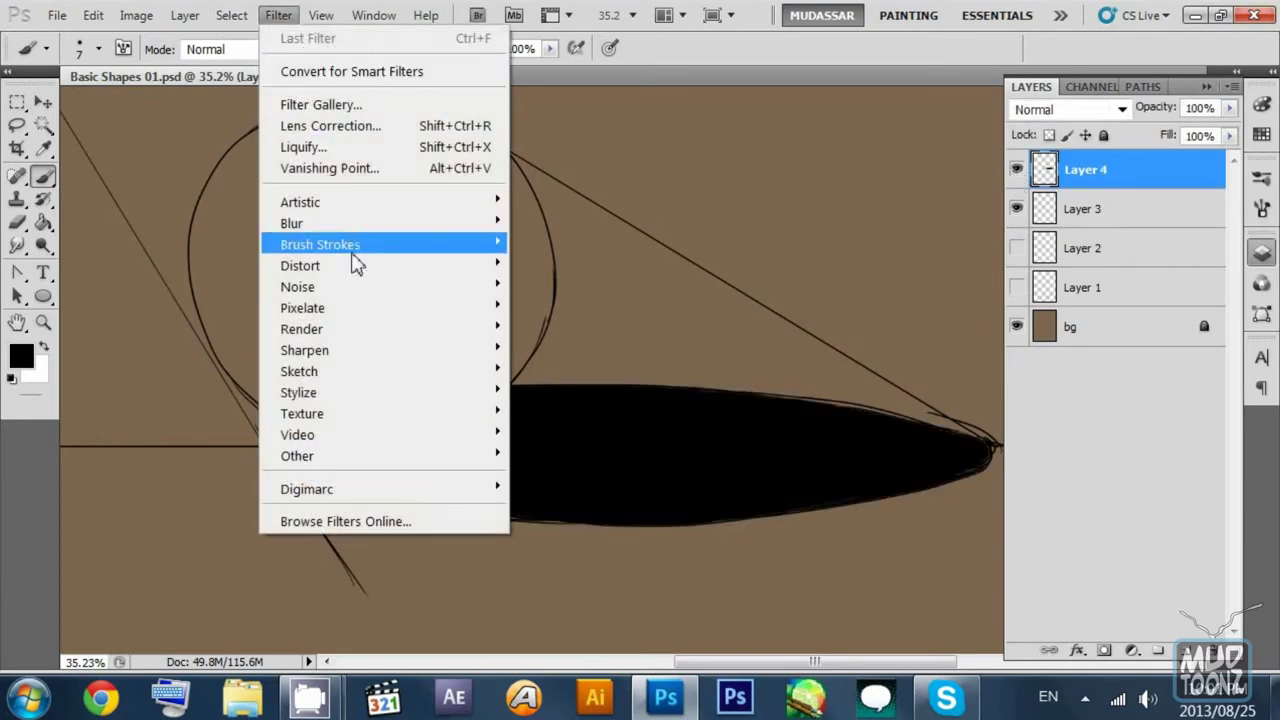
pyautogui.moveTo(360, 225)
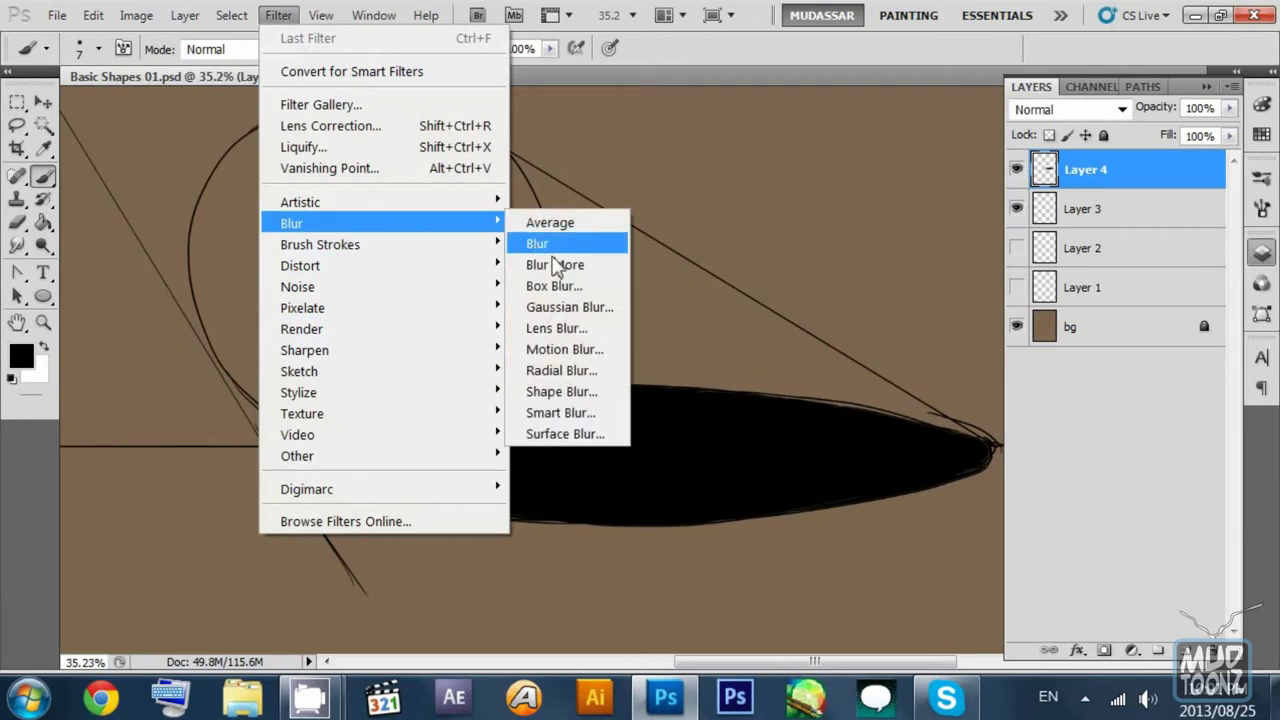
pyautogui.click(572, 308)
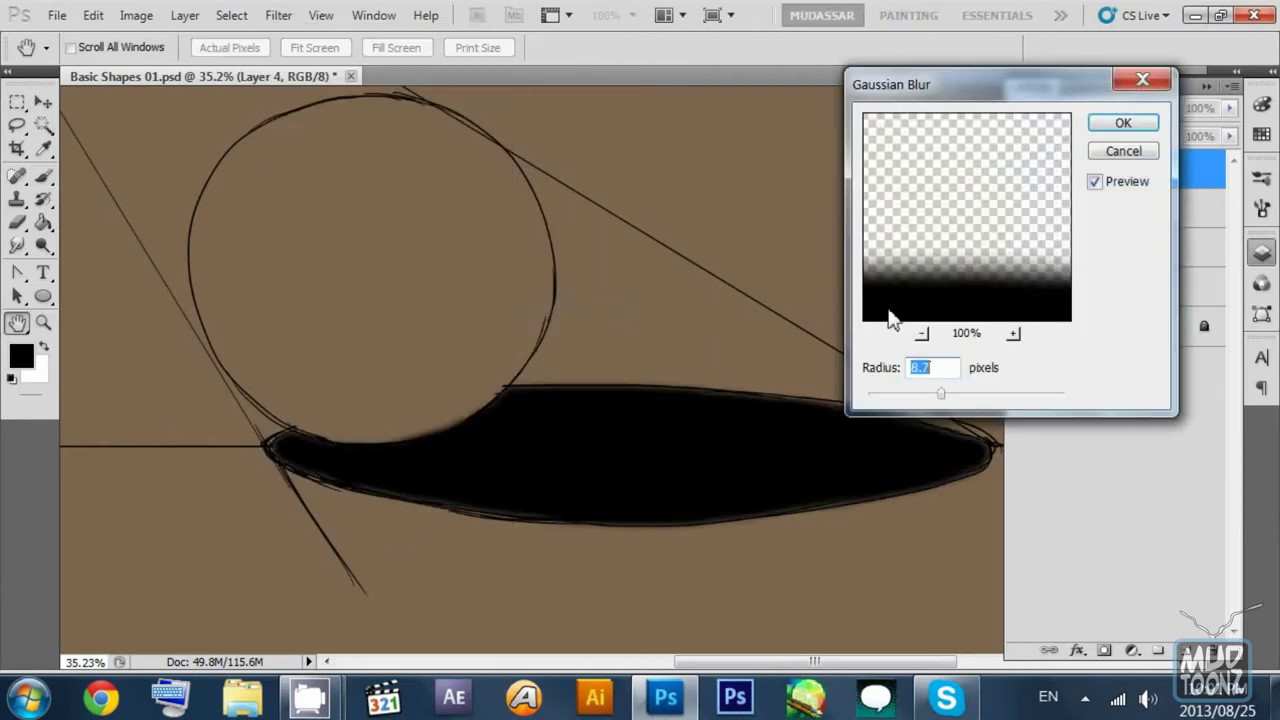
pyautogui.moveTo(966, 393); pyautogui.dragTo(935, 393)
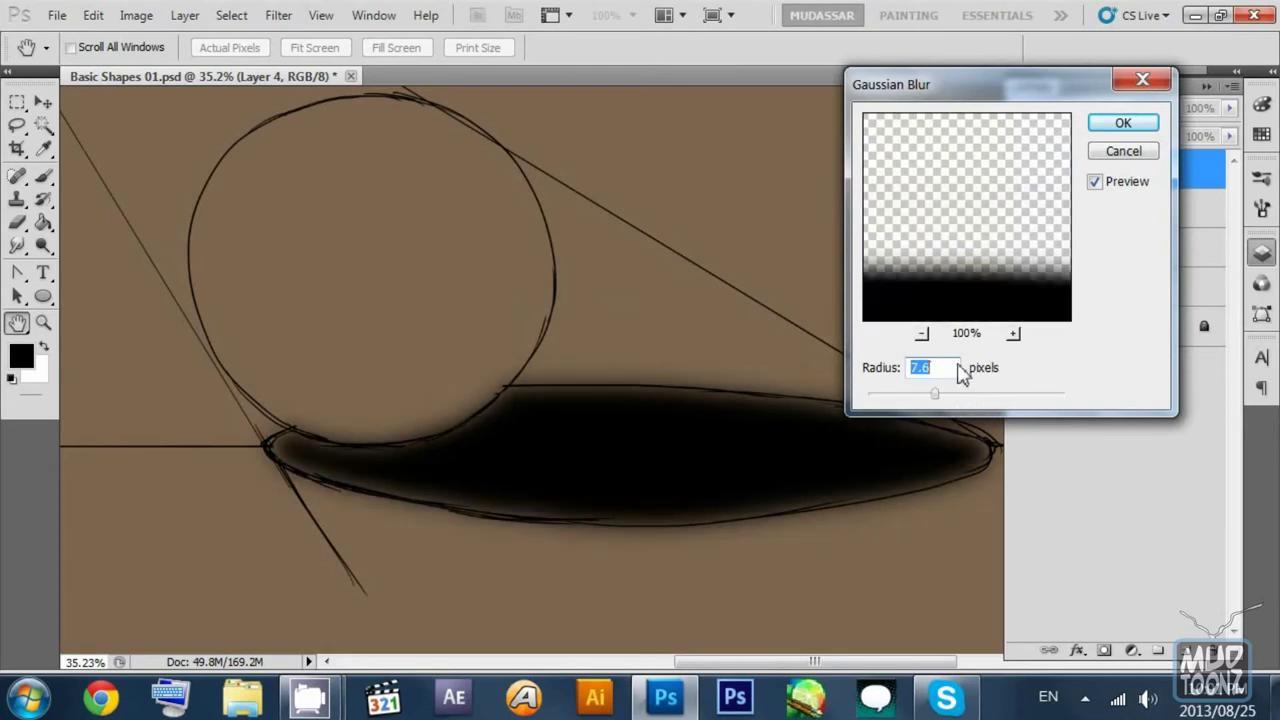
pyautogui.click(1120, 156)
# Step: Preview a Motion Blur on the shadow fill with an angle of -41° and a distance of 144 pixels without applying it
pyautogui.click(233, 16)
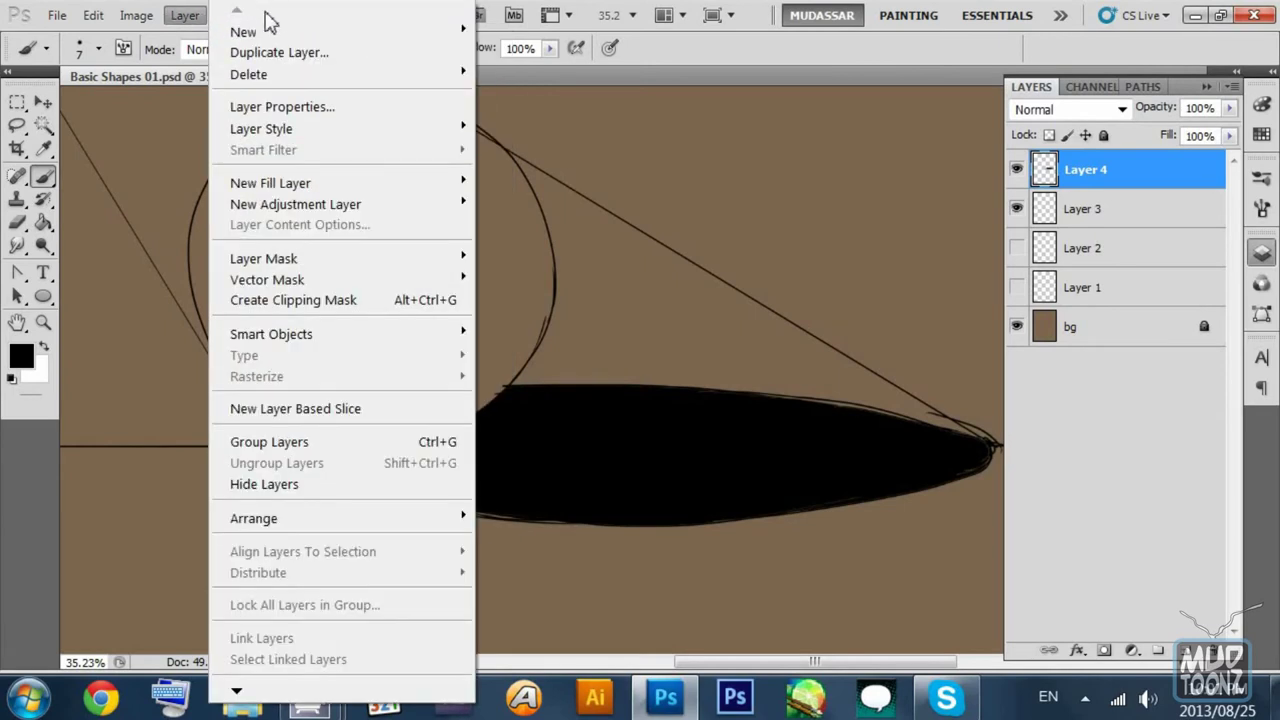
pyautogui.click(199, 18)
pyautogui.click(276, 20)
pyautogui.moveTo(337, 228)
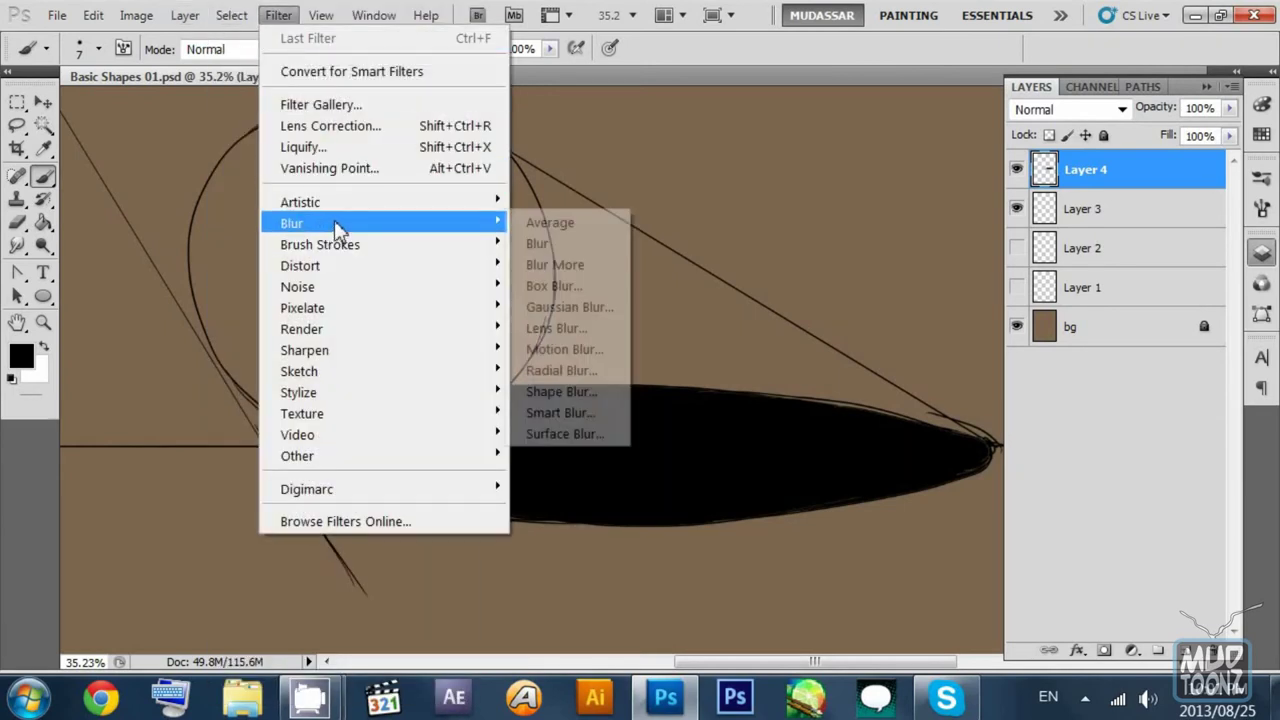
pyautogui.click(602, 352)
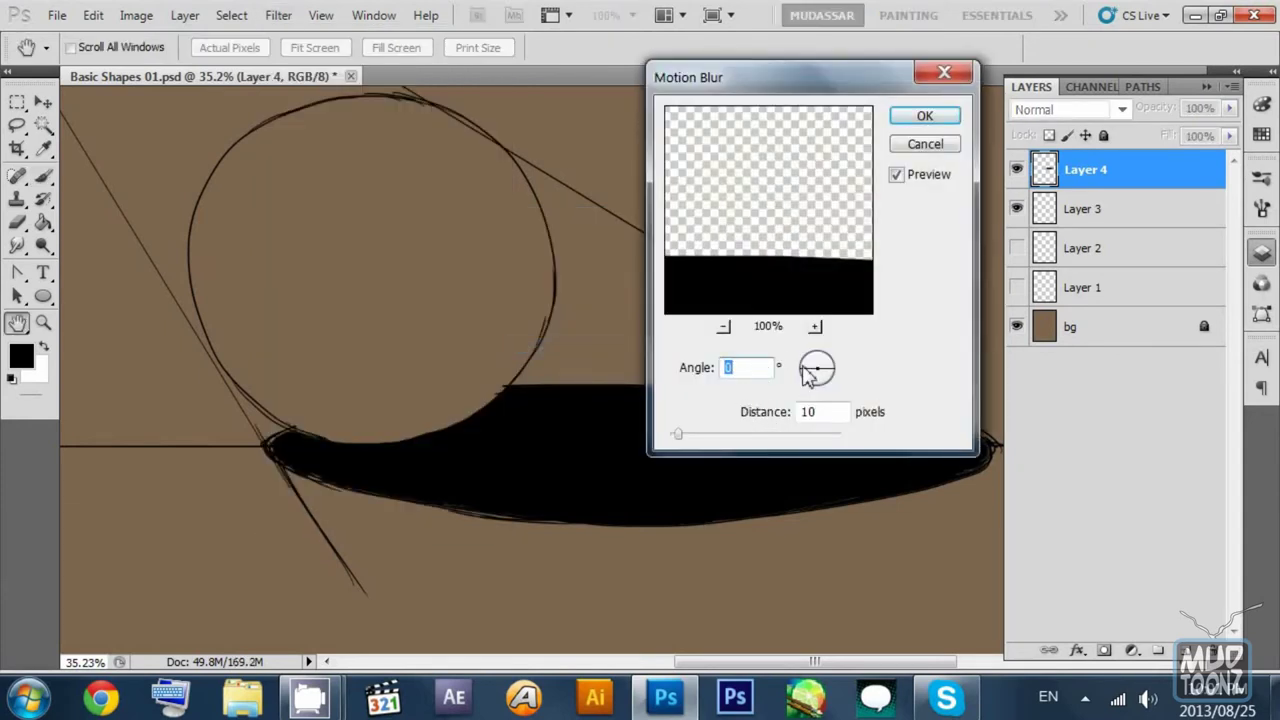
pyautogui.moveTo(826, 368); pyautogui.dragTo(812, 355)
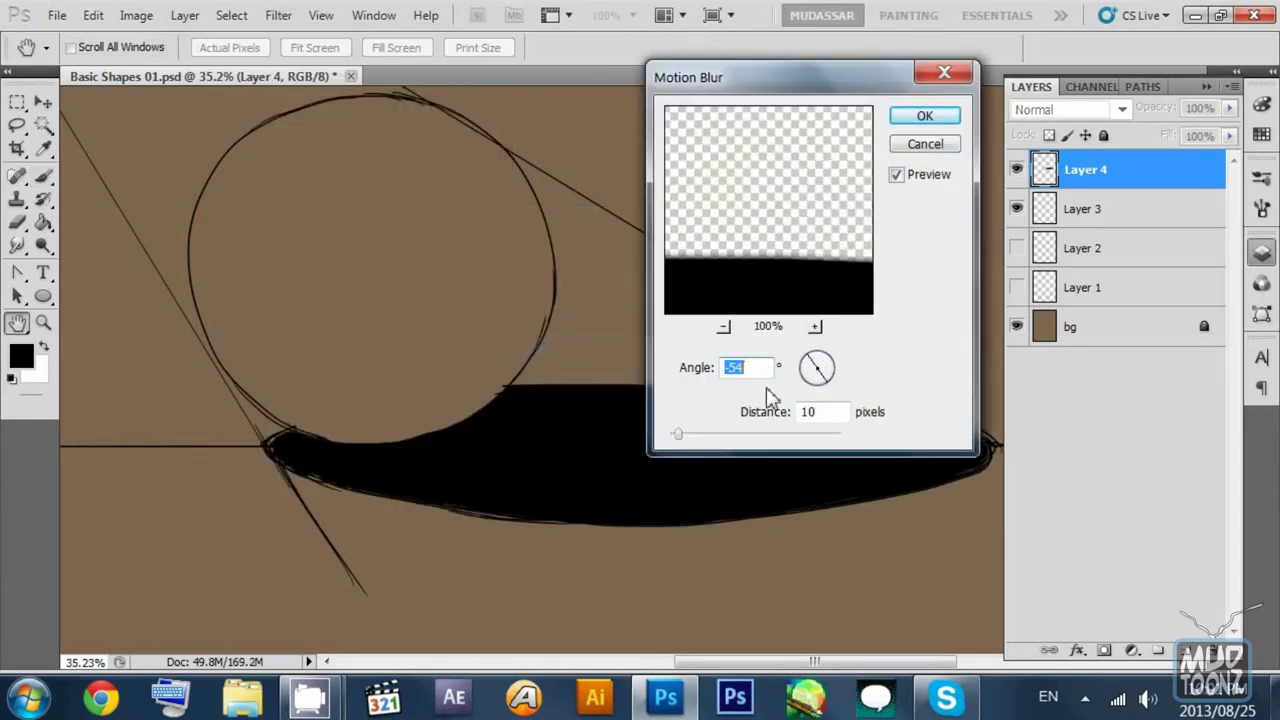
pyautogui.moveTo(677, 434); pyautogui.dragTo(768, 435)
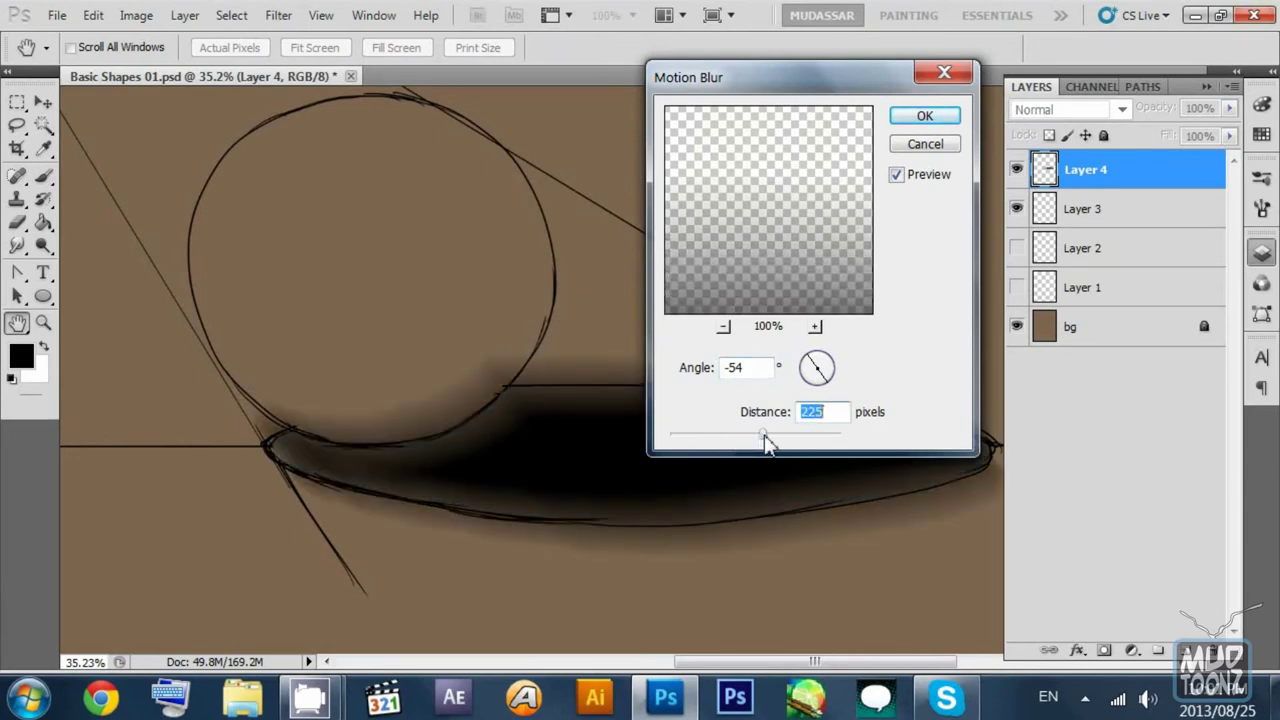
pyautogui.moveTo(762, 436); pyautogui.dragTo(748, 436)
pyautogui.moveTo(819, 383); pyautogui.dragTo(834, 386)
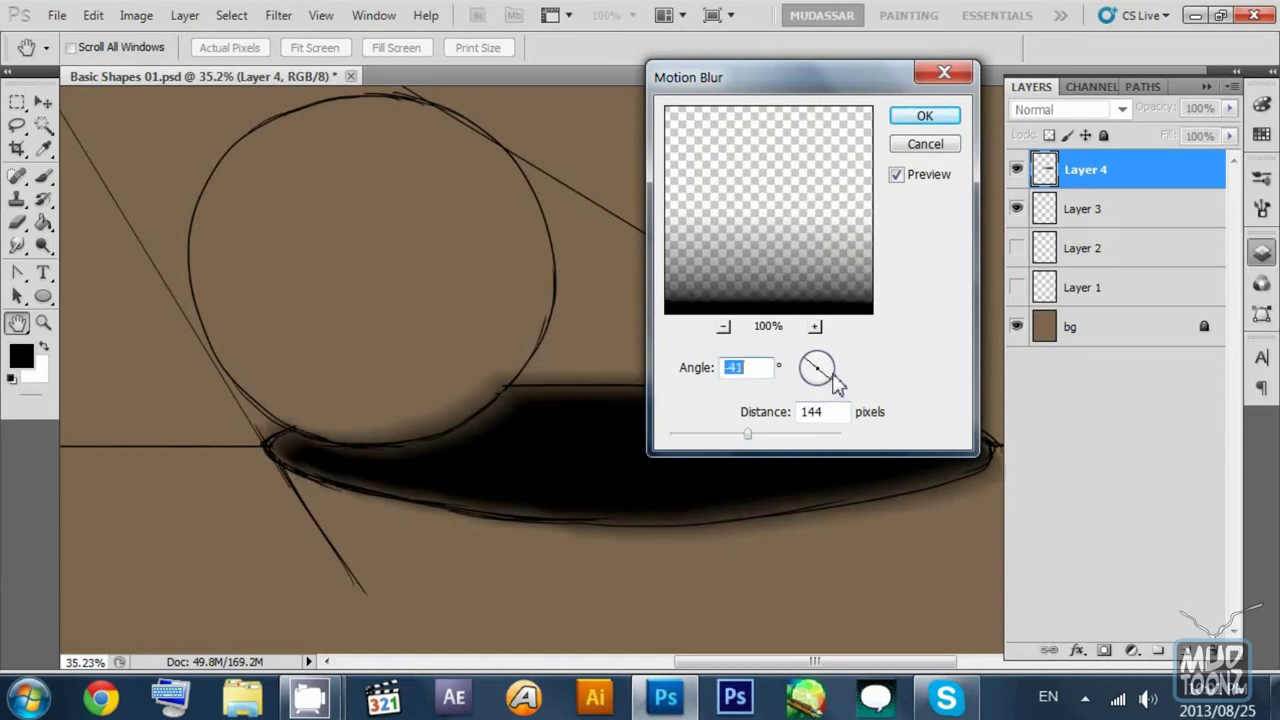
pyautogui.click(925, 144)
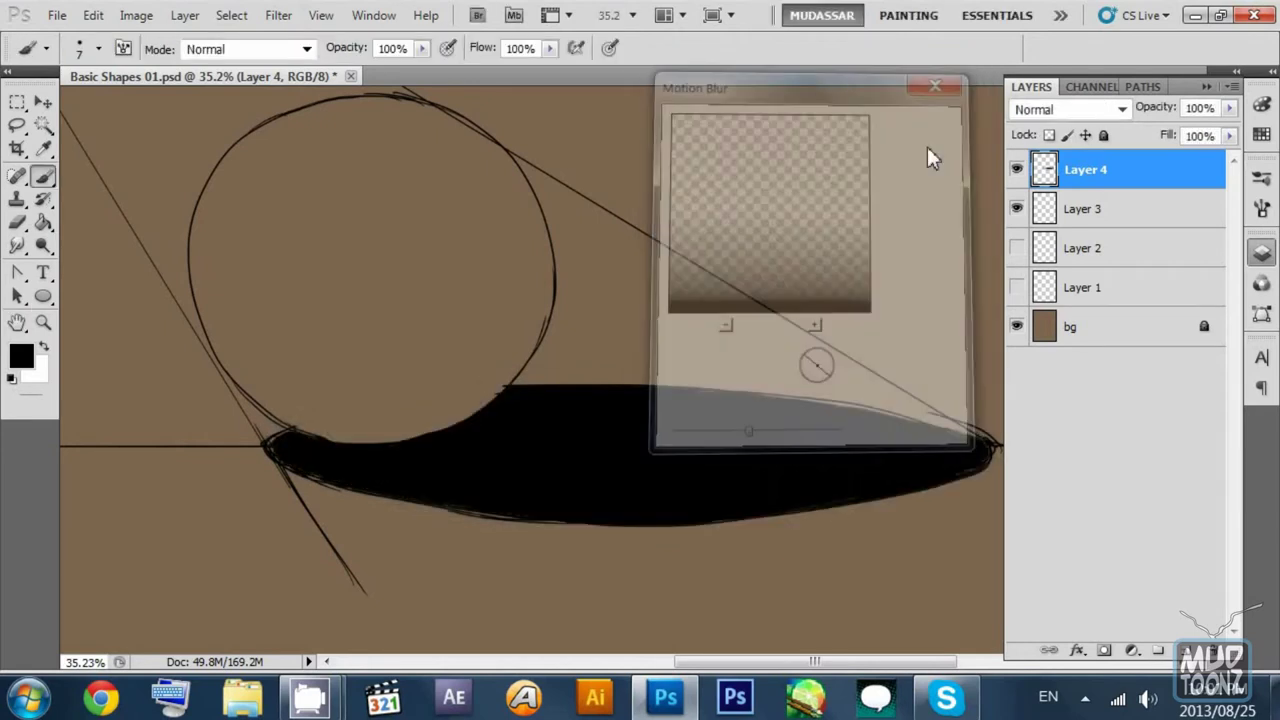
# Step: Preview a Gaussian Blur with a radius of 44.9 pixels on the shadow fill without applying it
pyautogui.click(278, 15)
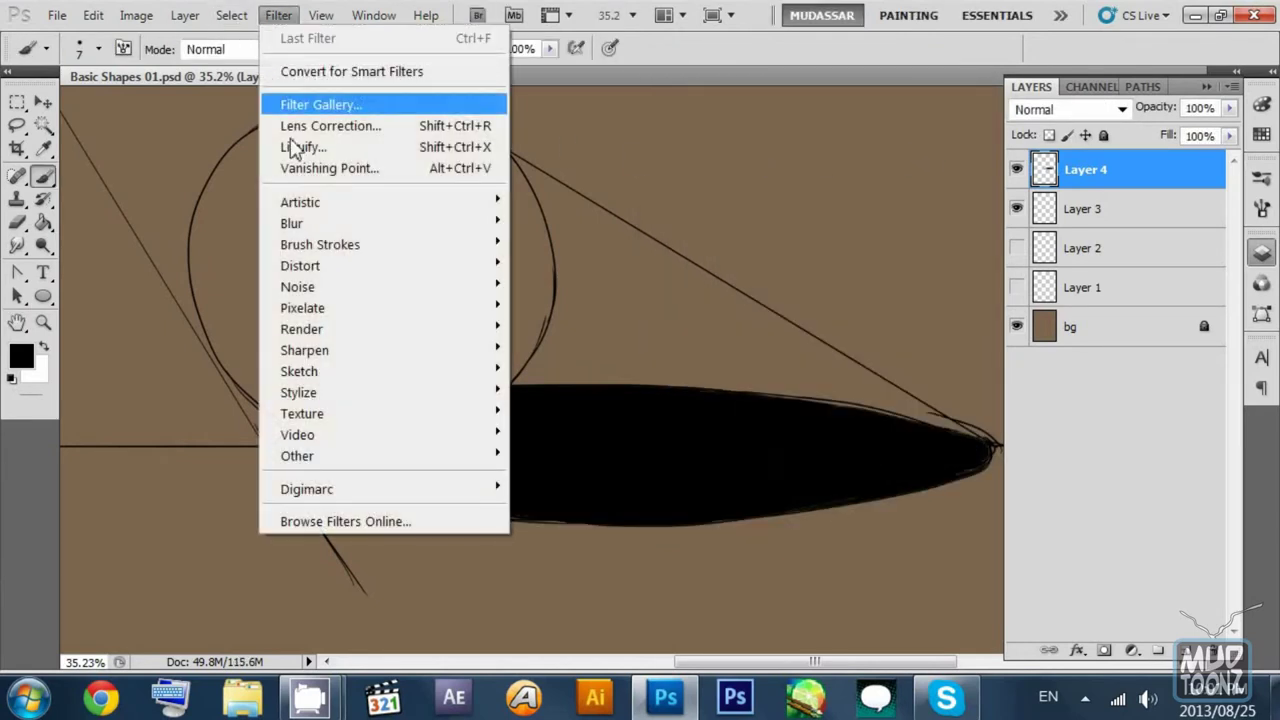
pyautogui.moveTo(338, 224)
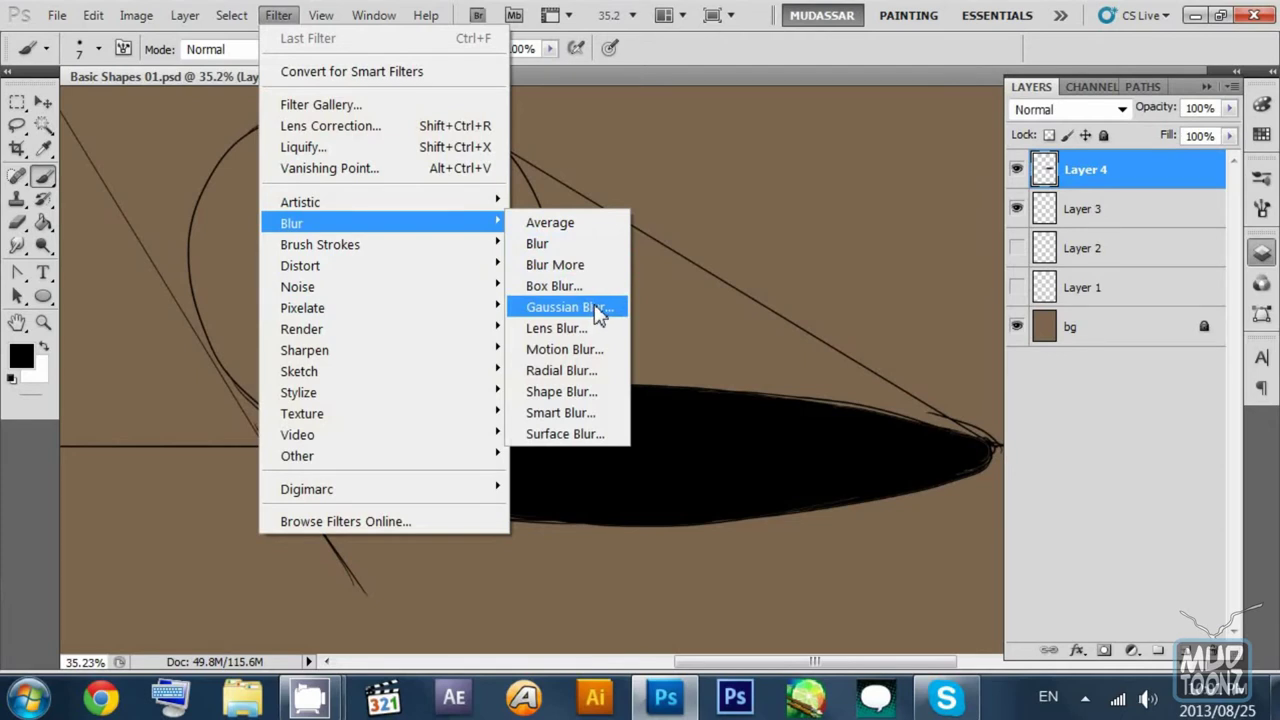
pyautogui.click(560, 307)
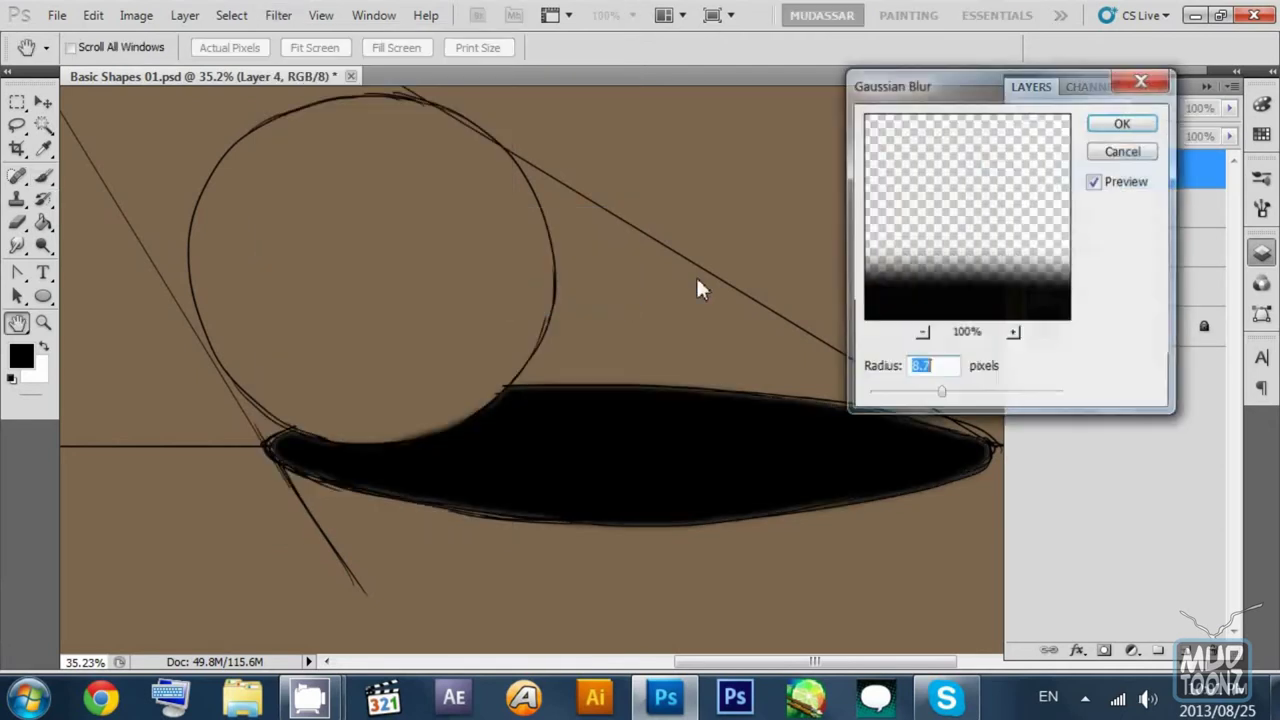
pyautogui.click(978, 396)
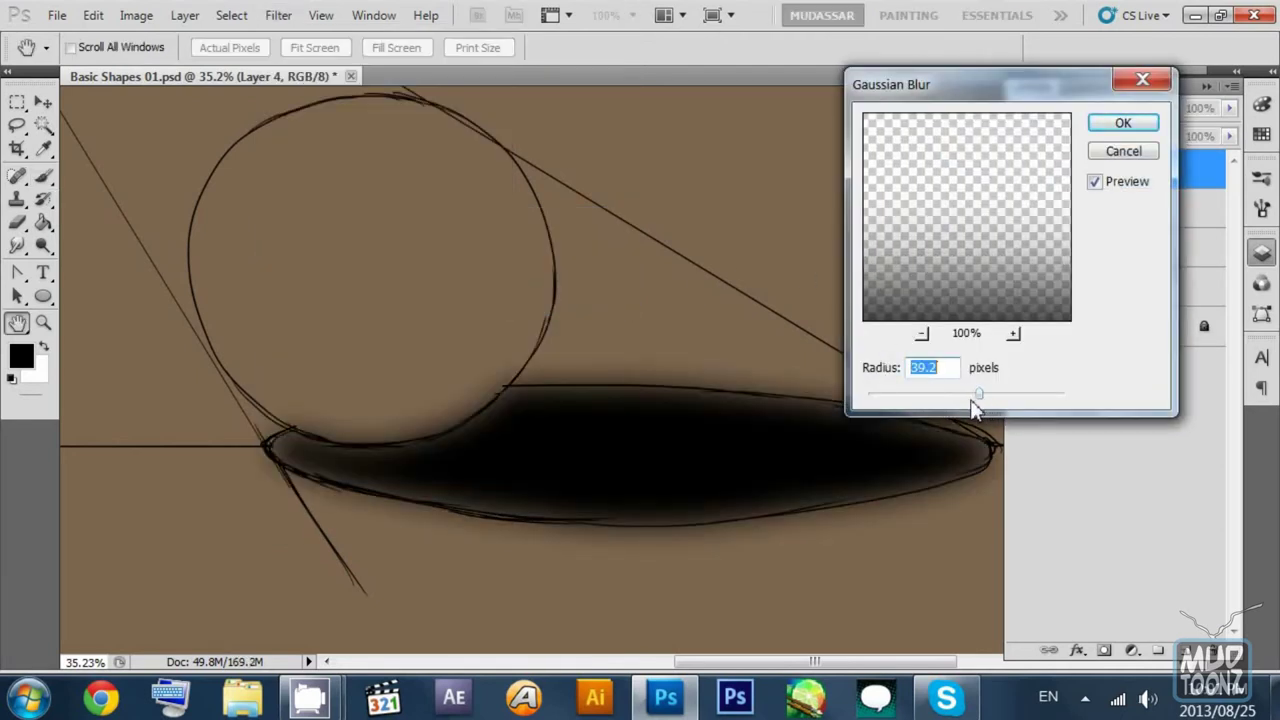
pyautogui.moveTo(973, 398); pyautogui.dragTo(986, 390)
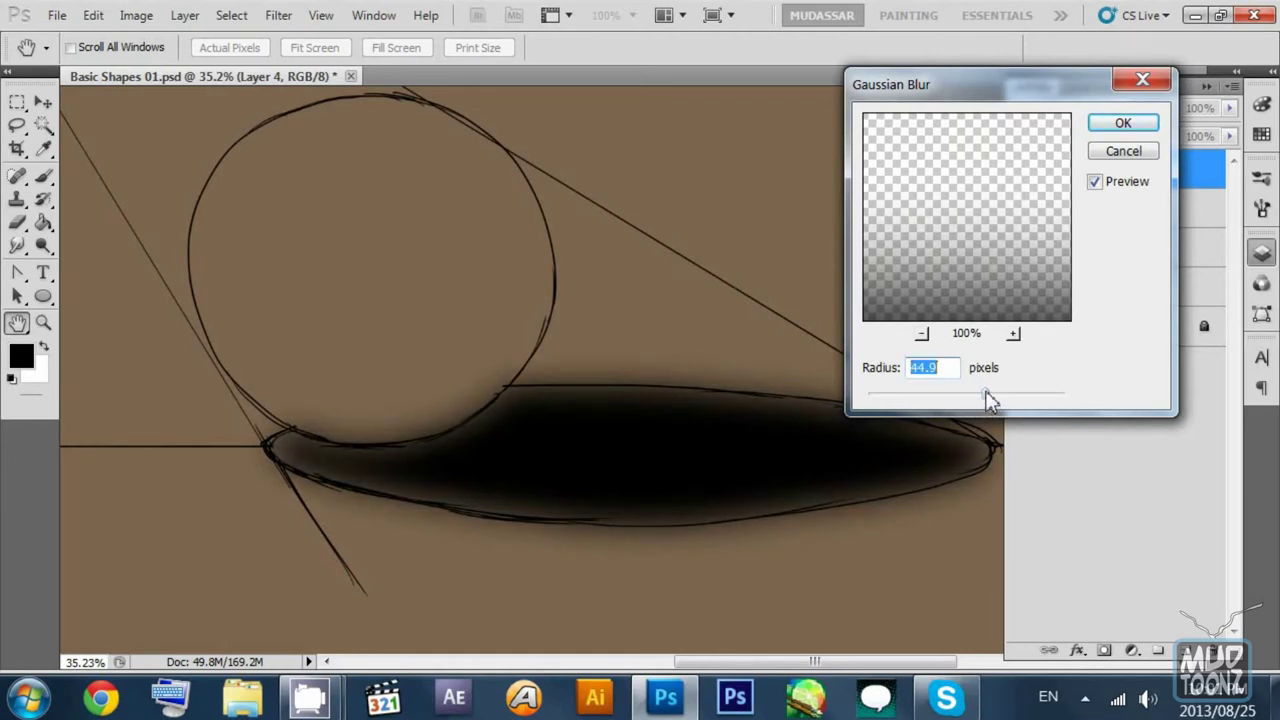
pyautogui.click(1126, 153)
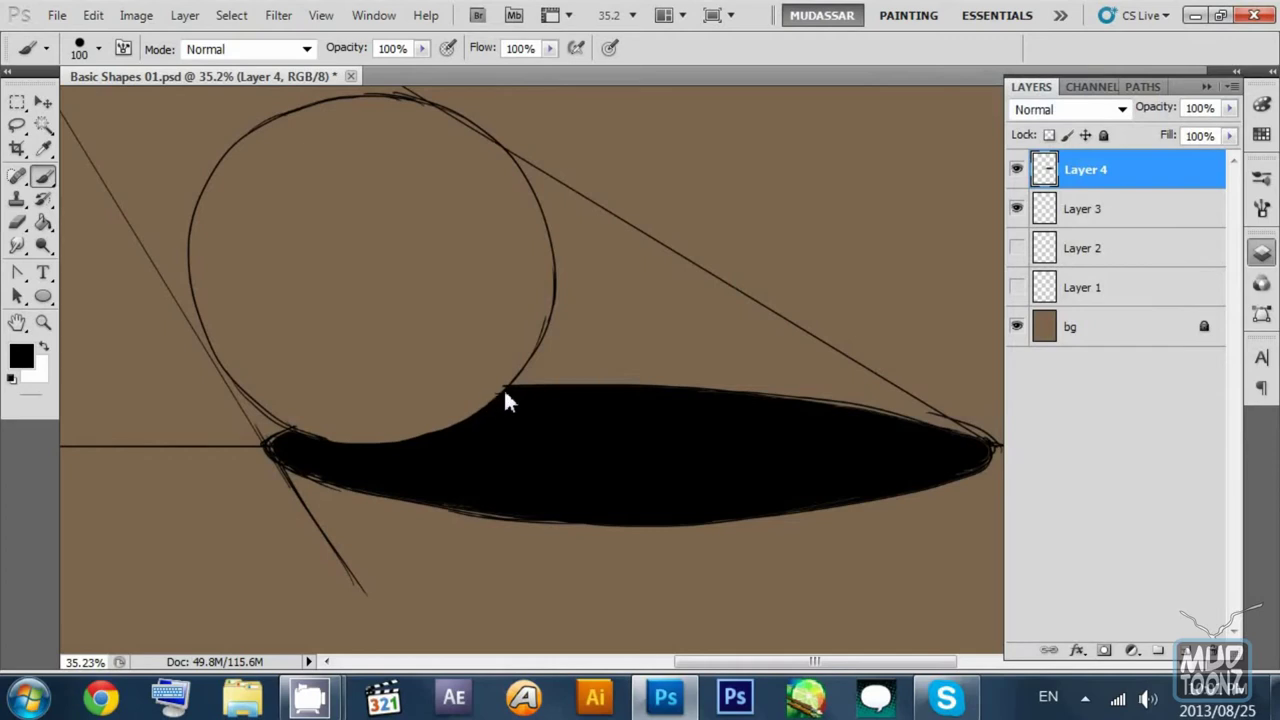
# Step: Extend the black fill on Layer 4 over the circle's lower part to complete the shadow ellipse
pyautogui.hotkey('ctrl', 'z')
pyautogui.moveTo(443, 409); pyautogui.dragTo(320, 443)
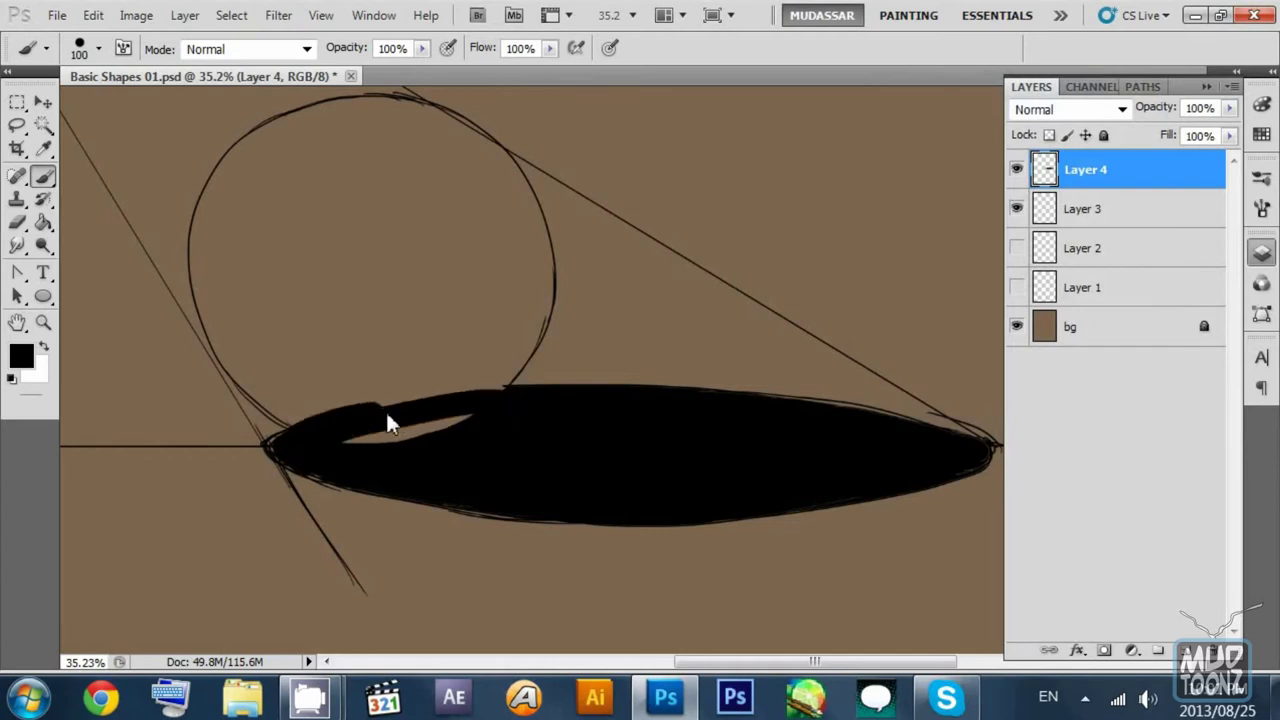
pyautogui.moveTo(514, 401)
pyautogui.mouseDown()
pyautogui.moveTo(410, 409)
pyautogui.moveTo(414, 430)
pyautogui.mouseUp()
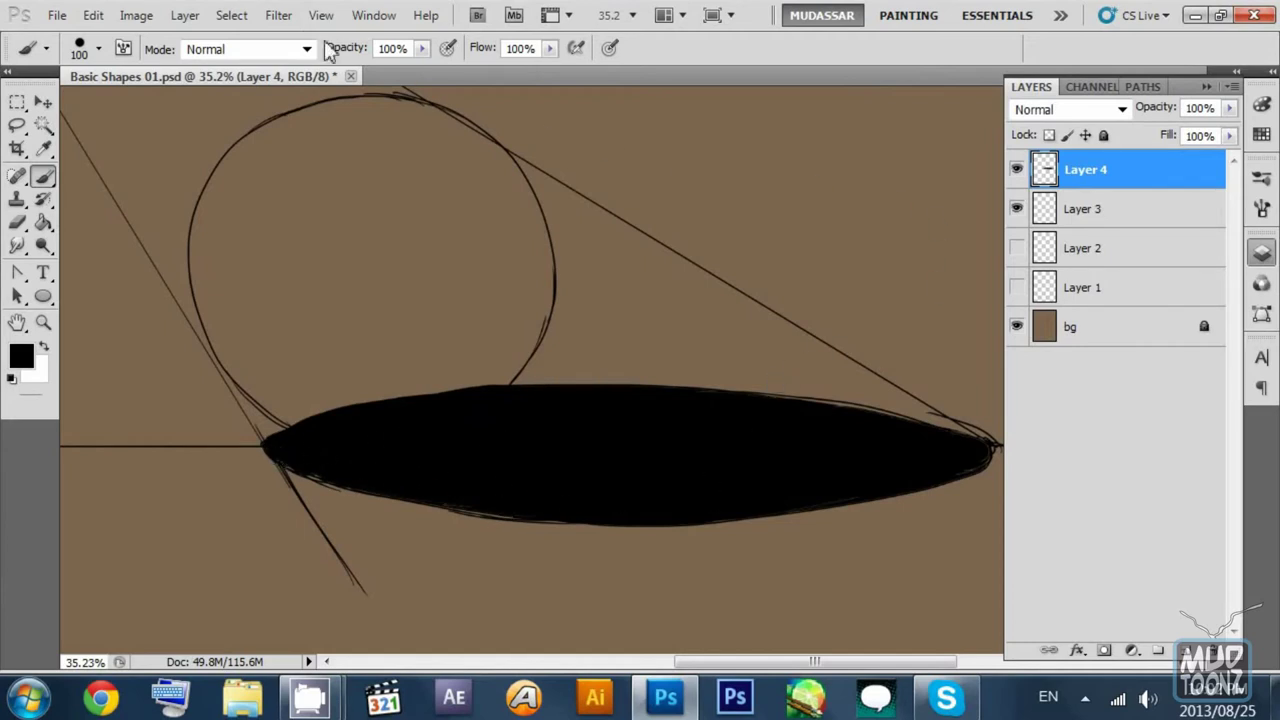
# Step: Apply a Gaussian Blur with a radius of 22.3 pixels to the black shadow ellipse on Layer 4
pyautogui.click(278, 15)
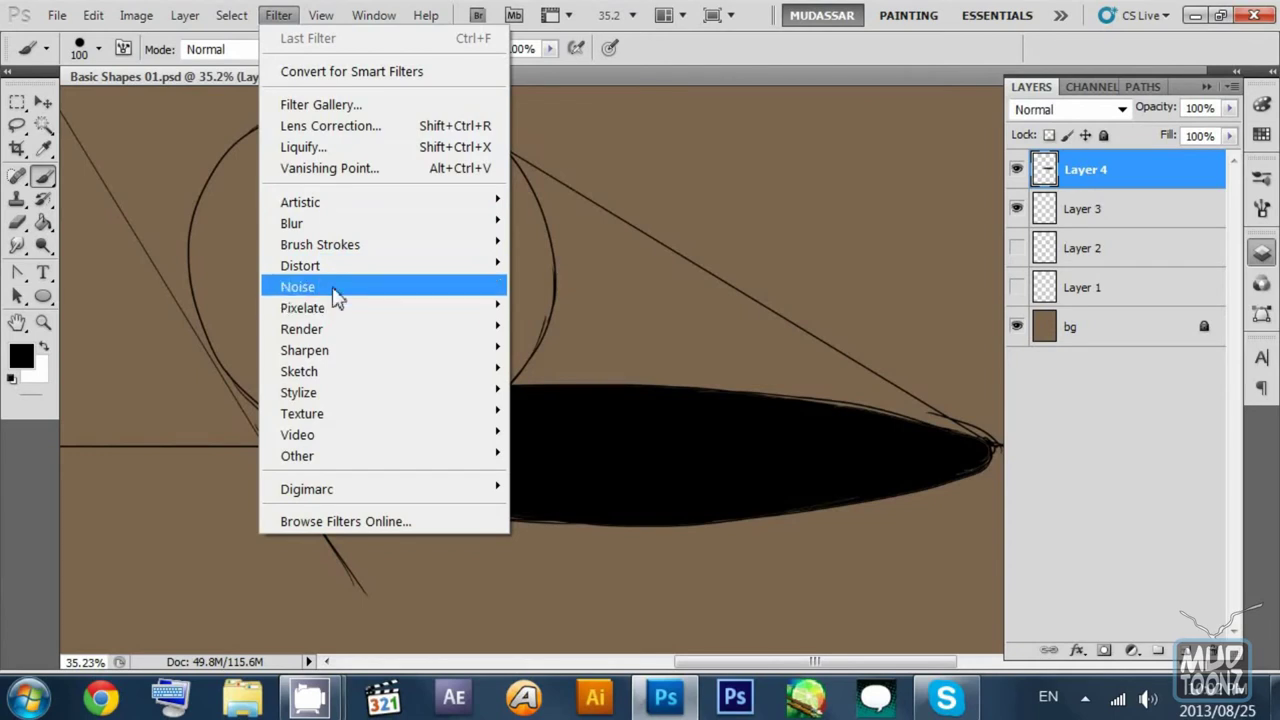
pyautogui.moveTo(346, 222)
pyautogui.click(588, 307)
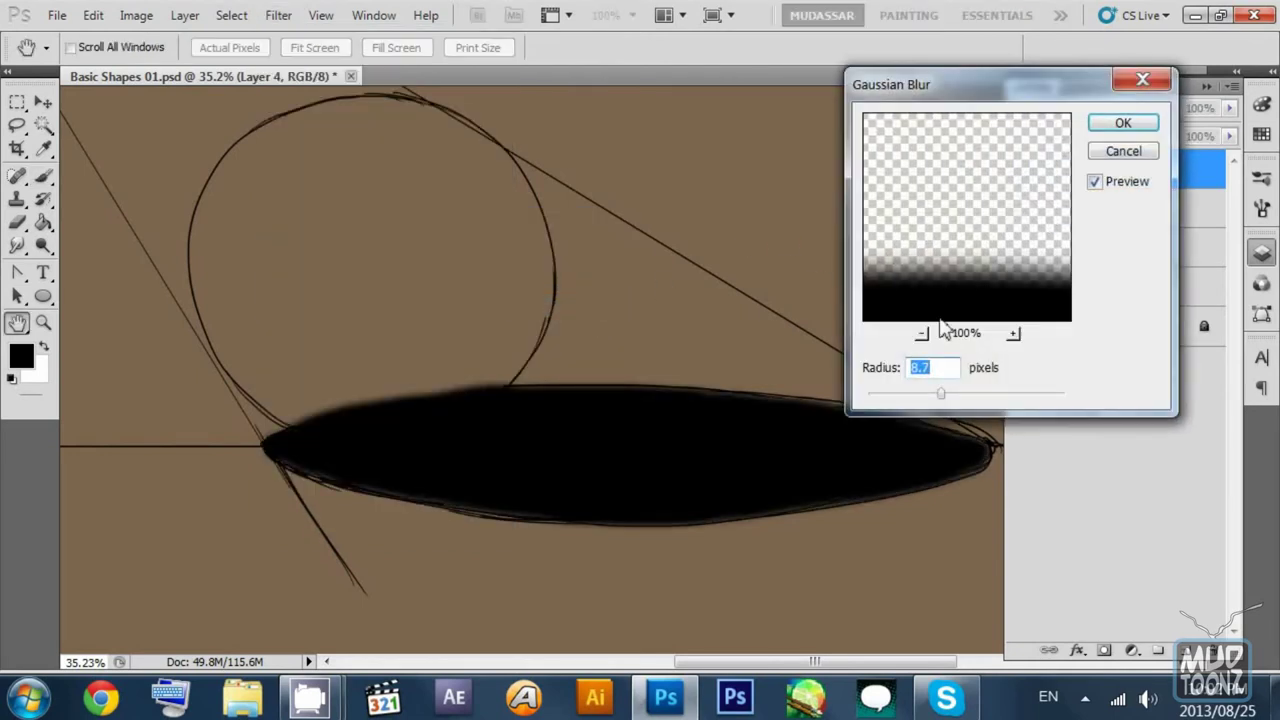
pyautogui.moveTo(957, 396)
pyautogui.mouseDown()
pyautogui.moveTo(981, 398)
pyautogui.moveTo(961, 403)
pyautogui.mouseUp()
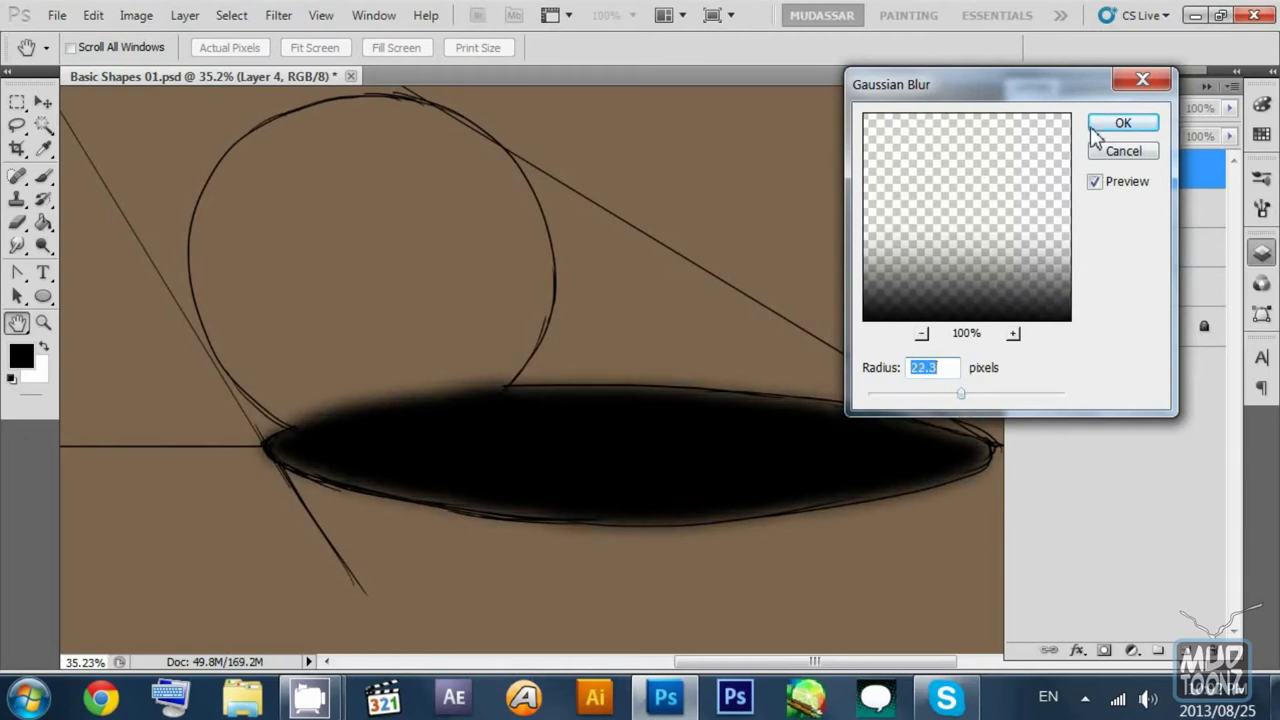
pyautogui.moveTo(958, 392); pyautogui.dragTo(928, 378)
pyautogui.click(1136, 127)
pyautogui.click(1124, 124)
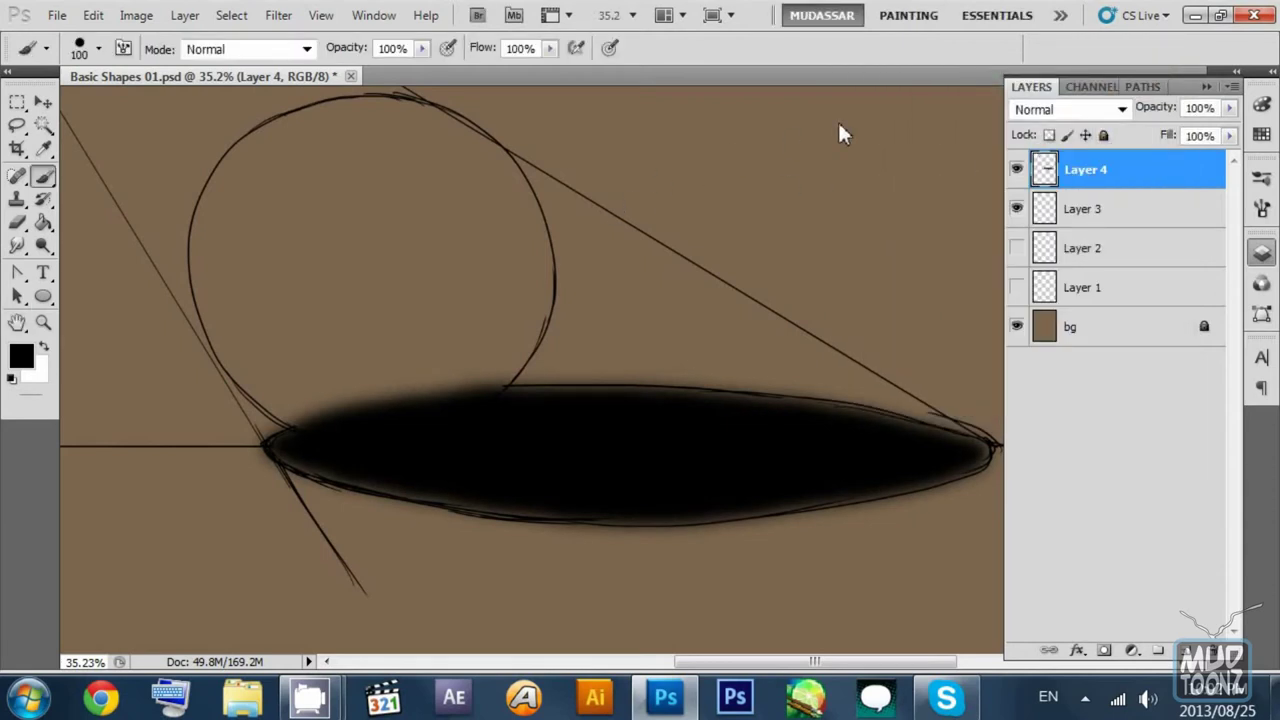
# Step: Compare the blurred shadow on Layer 4 with the line sketch on Layer 3 by toggling each layer's visibility
pyautogui.click(1017, 208)
pyautogui.click(1017, 208)
pyautogui.click(1050, 215)
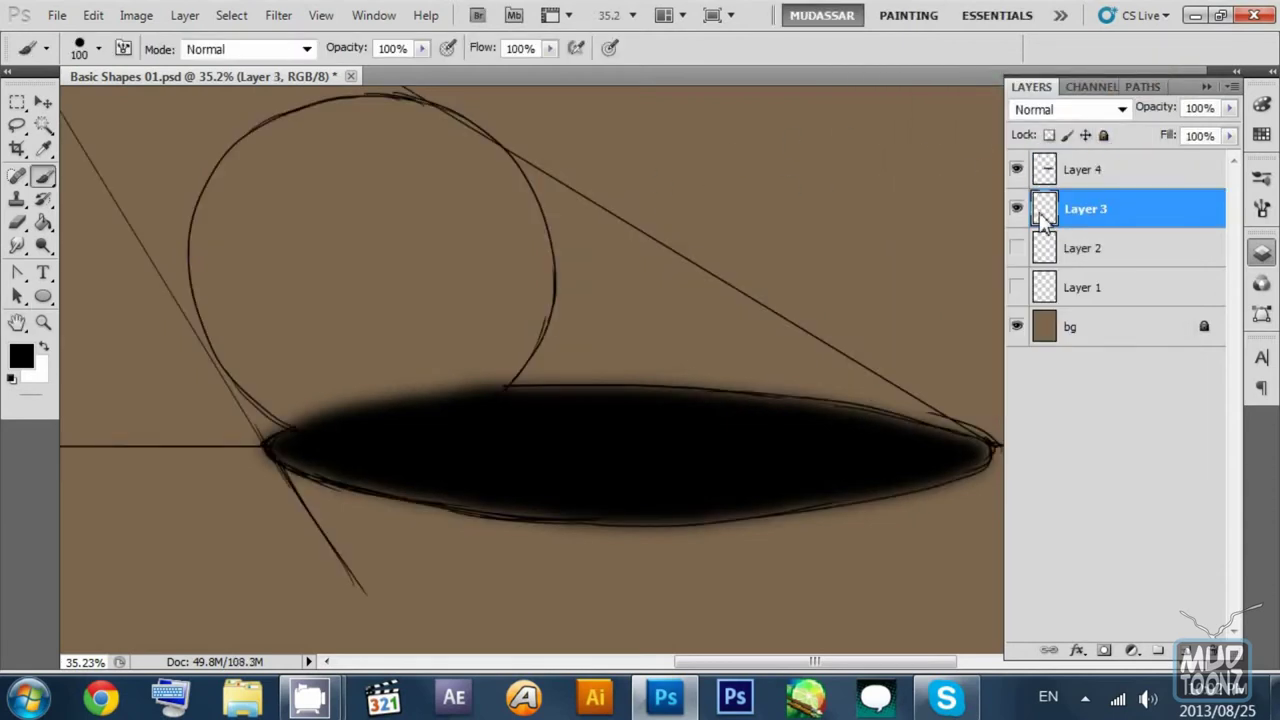
pyautogui.click(1017, 169)
pyautogui.click(1017, 169)
pyautogui.click(1045, 175)
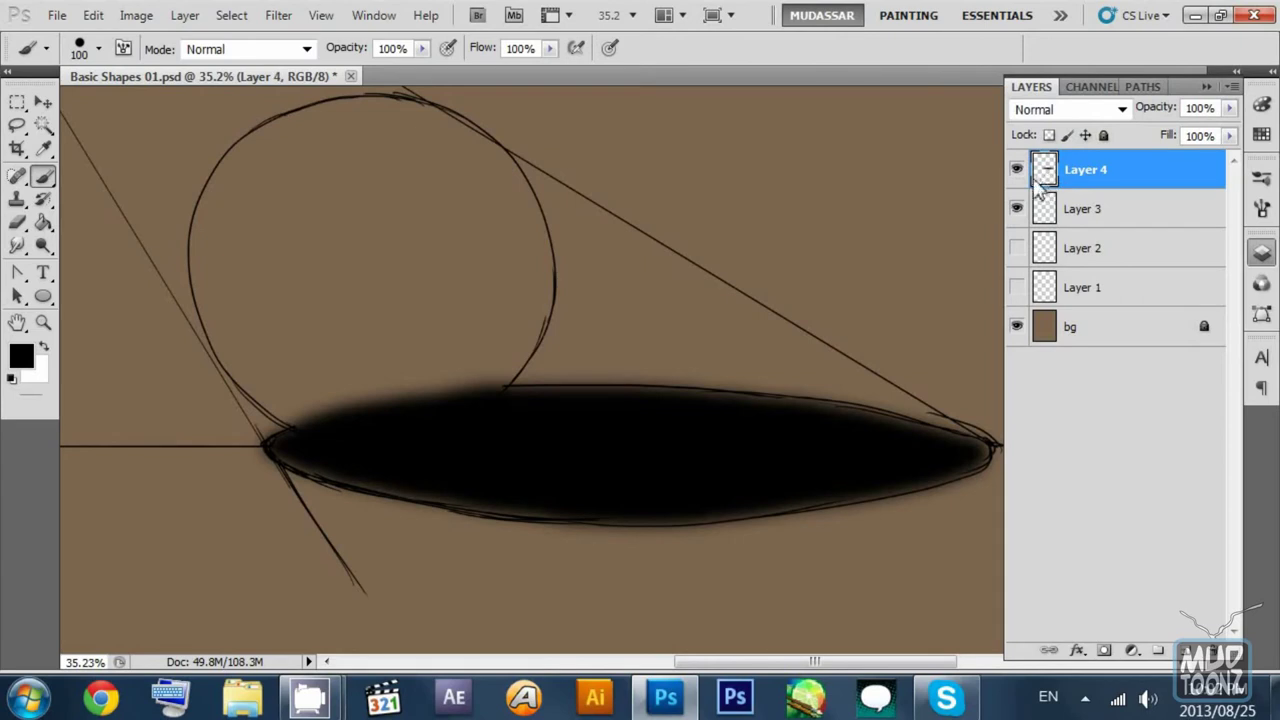
pyautogui.click(1017, 208)
pyautogui.click(1017, 208)
pyautogui.click(1017, 169)
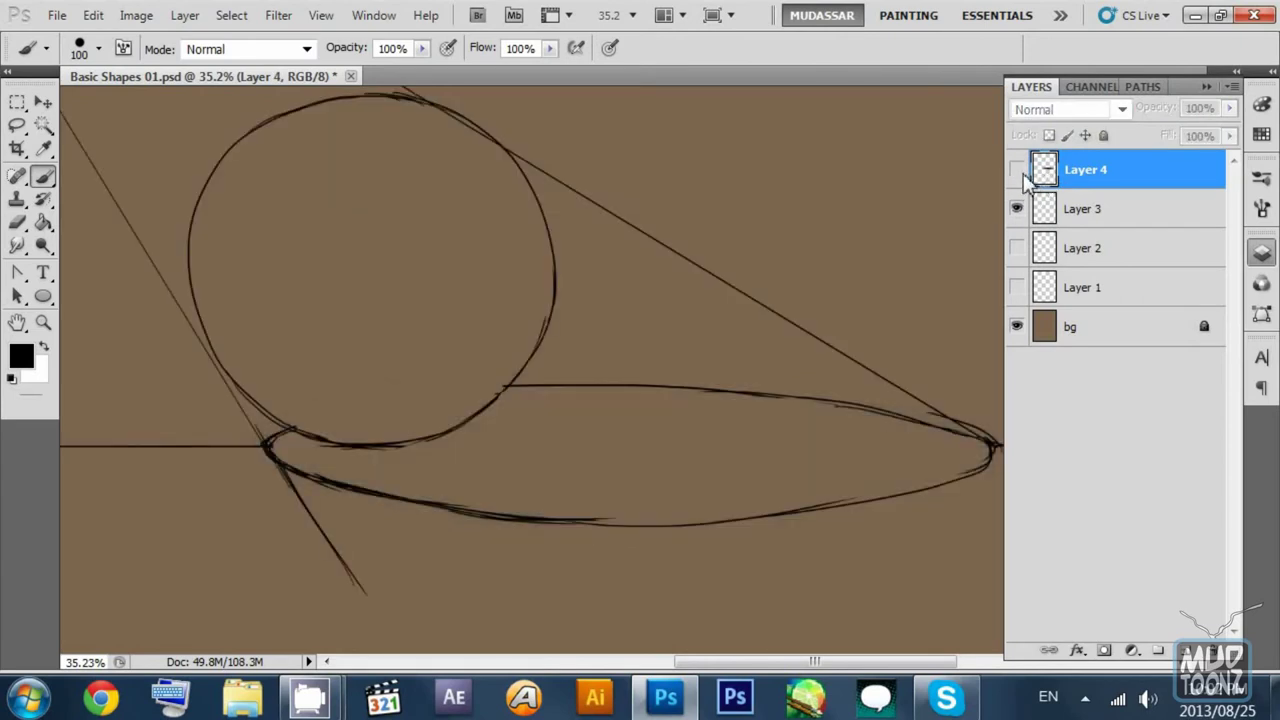
pyautogui.click(1017, 169)
pyautogui.click(1017, 208)
pyautogui.click(1017, 208)
# Step: Make Layer 3 the active layer and hide the shadow on Layer 4
pyautogui.click(1045, 215)
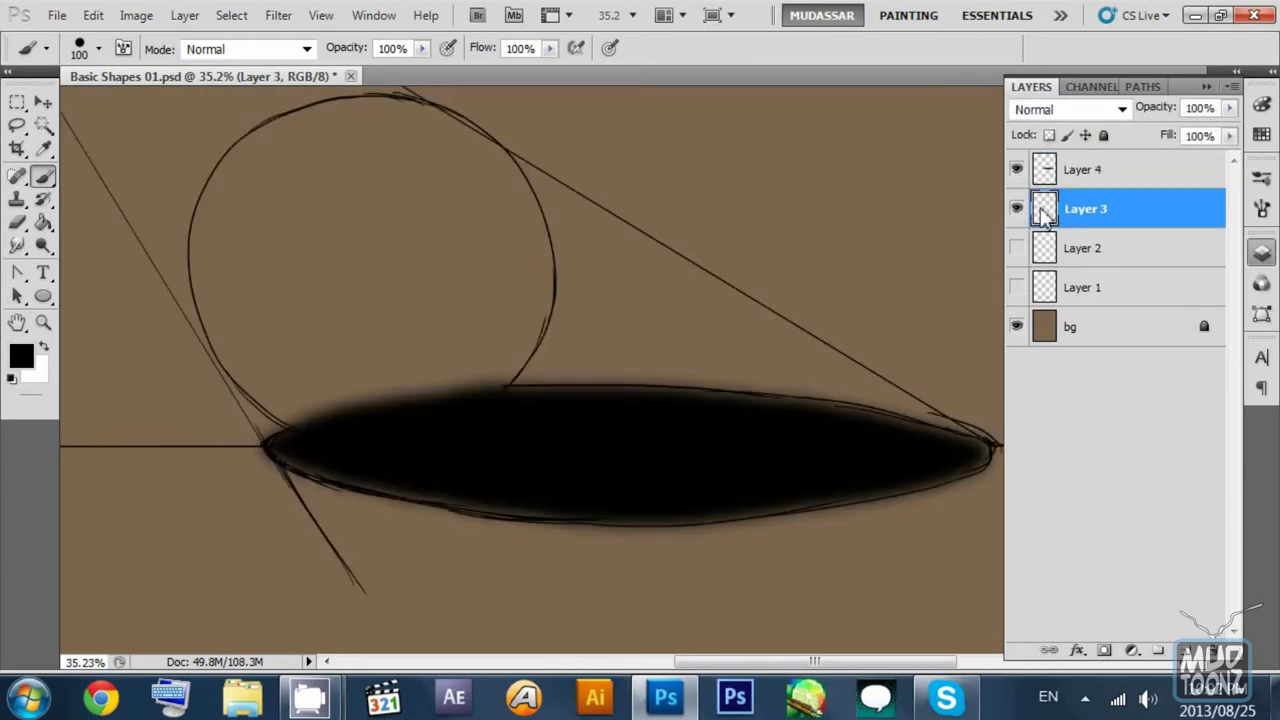
pyautogui.click(1017, 169)
pyautogui.click(1017, 169)
pyautogui.click(1017, 169)
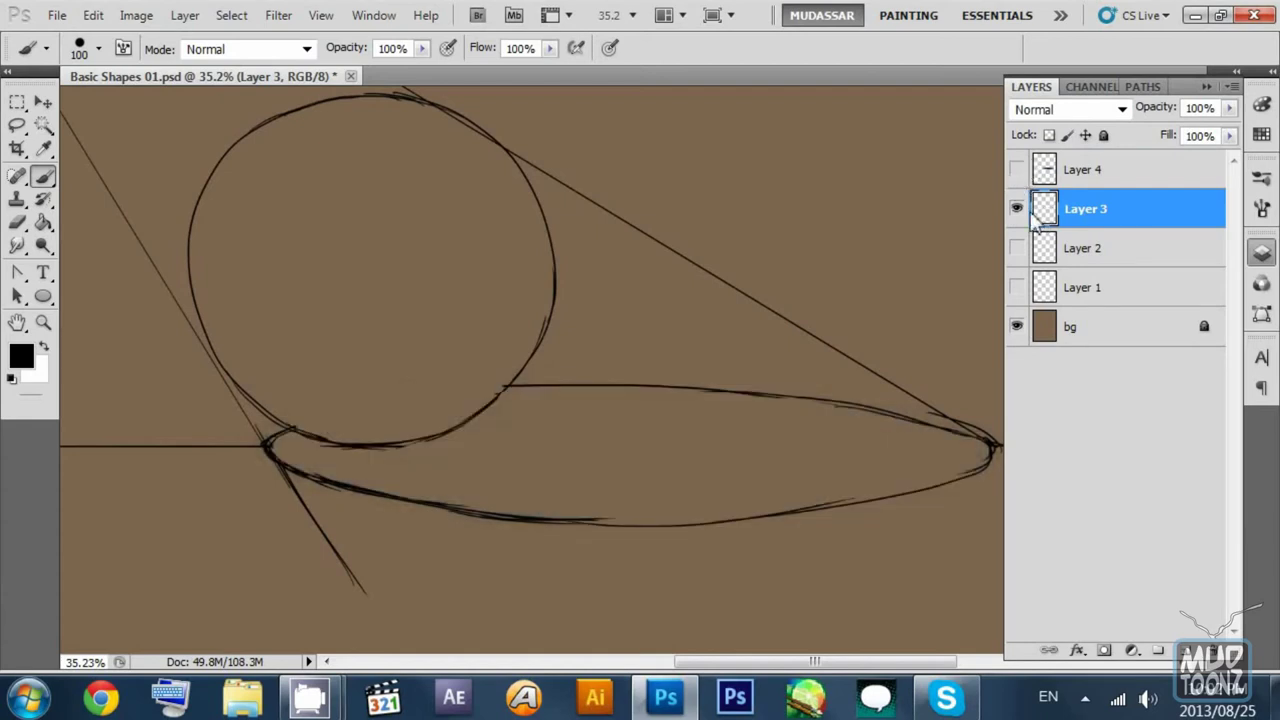
# Step: Set the foreground color to dark red a00000 and the brush hardness to 0%
pyautogui.click(21, 356)
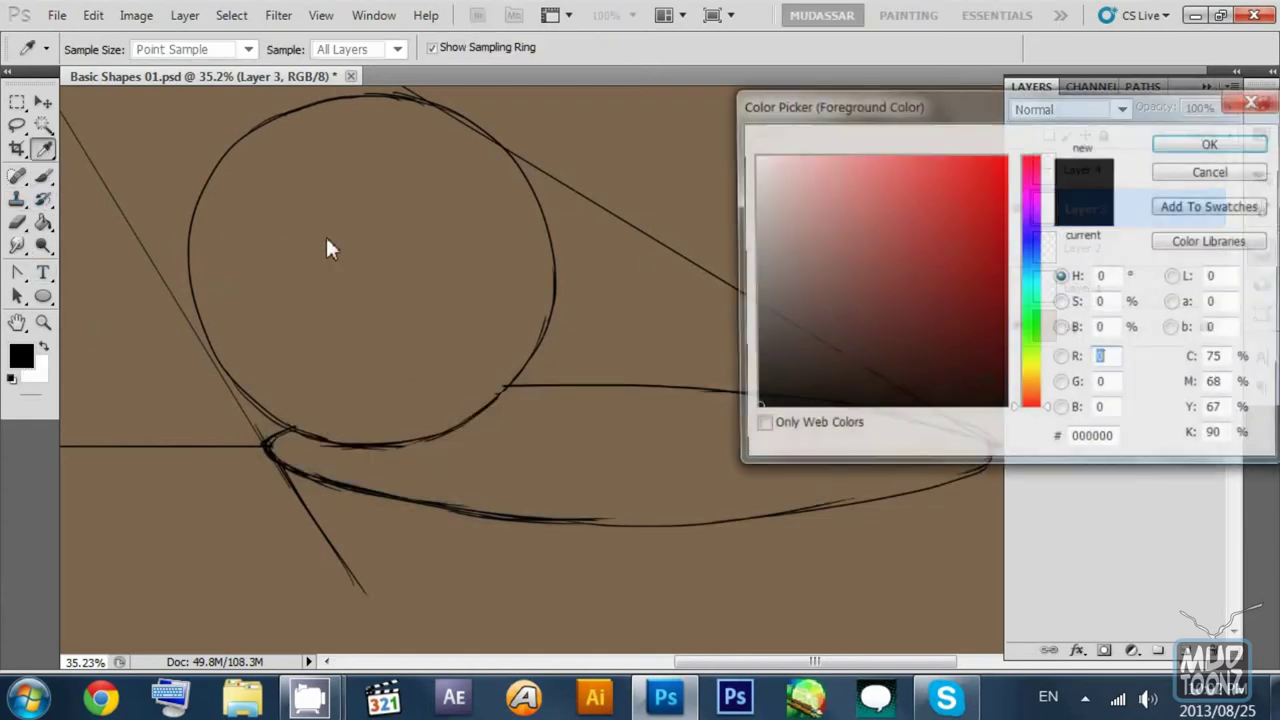
pyautogui.moveTo(913, 210)
pyautogui.mouseDown()
pyautogui.moveTo(993, 200)
pyautogui.moveTo(1040, 172)
pyautogui.moveTo(1046, 249)
pyautogui.mouseUp()
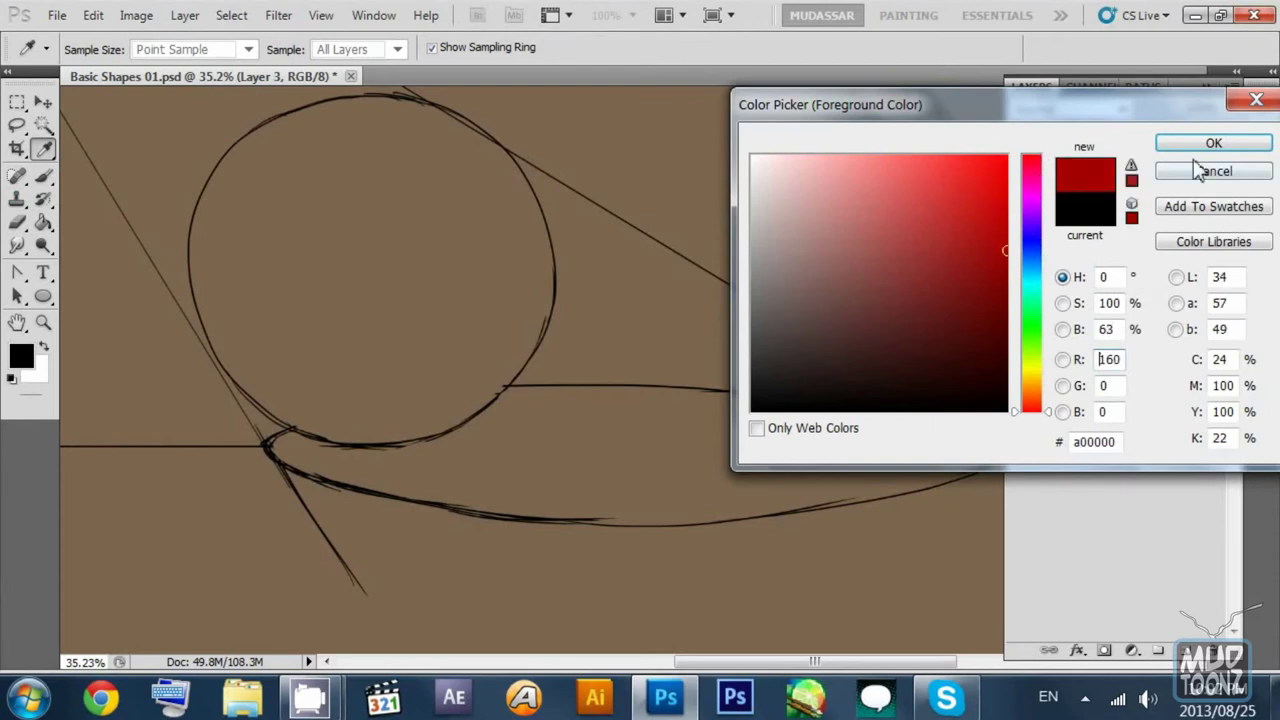
pyautogui.click(1208, 145)
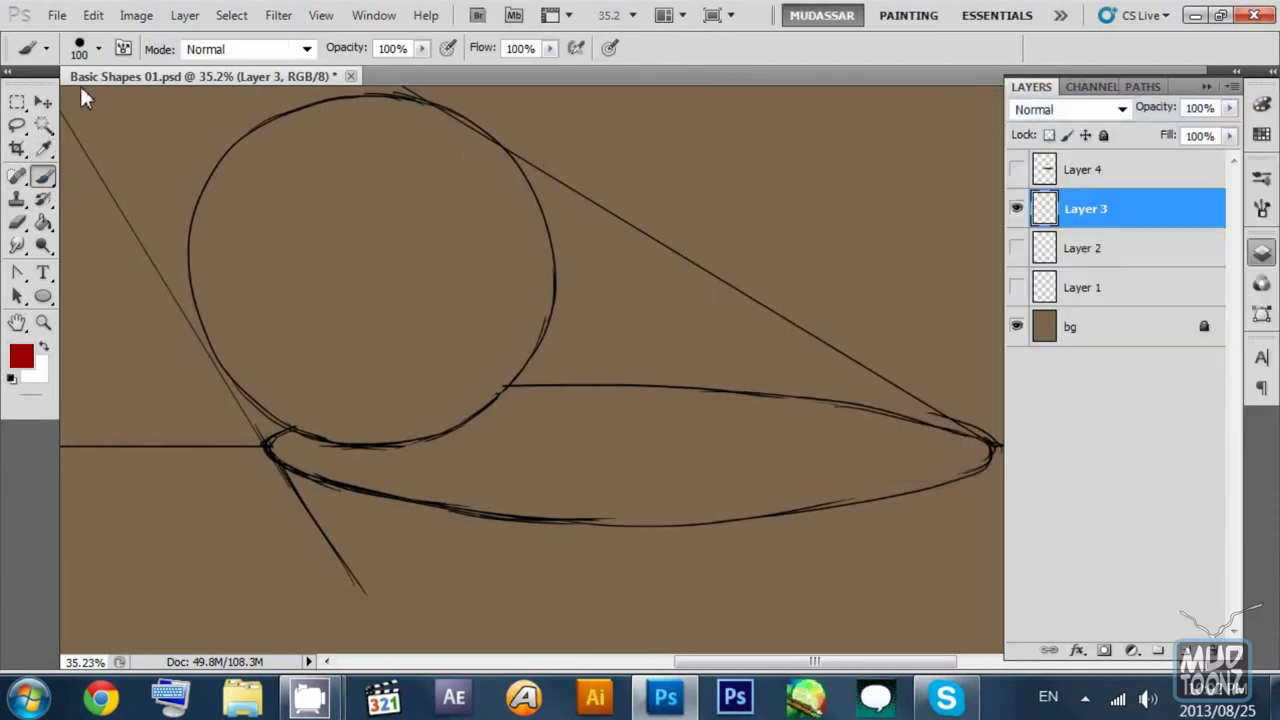
pyautogui.rightClick(128, 101)
pyautogui.click(153, 187)
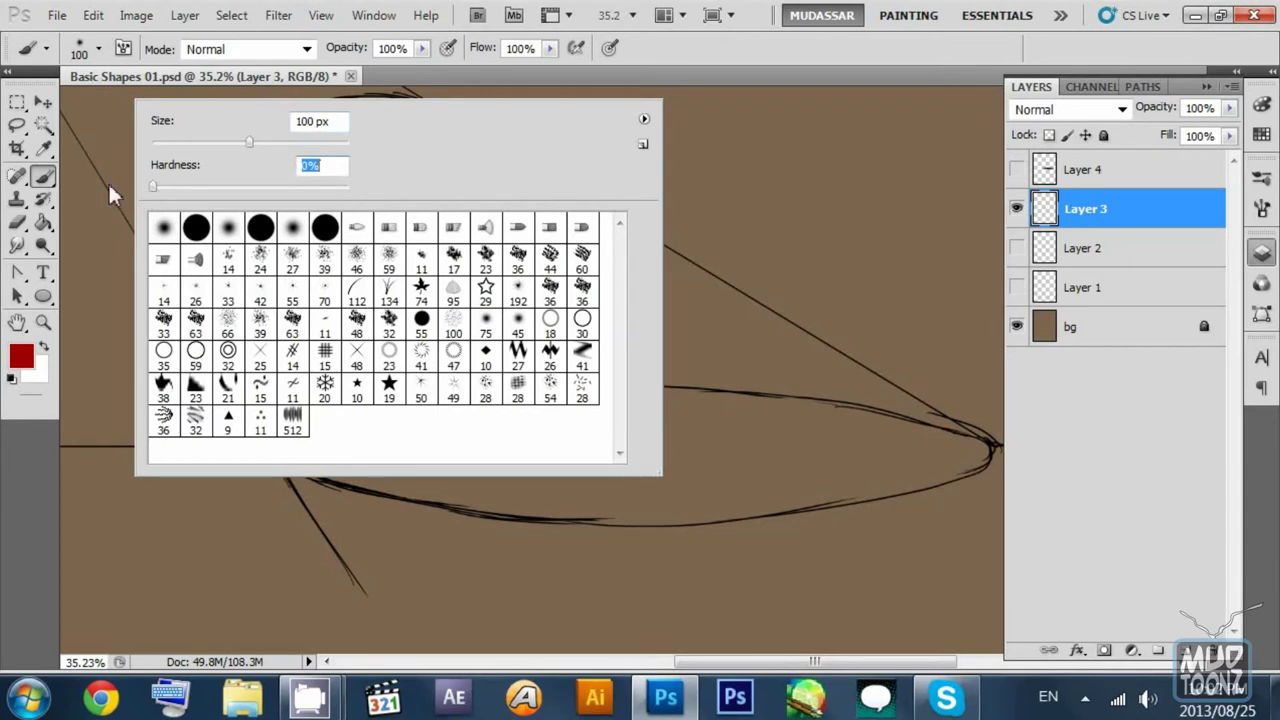
pyautogui.click(640, 54)
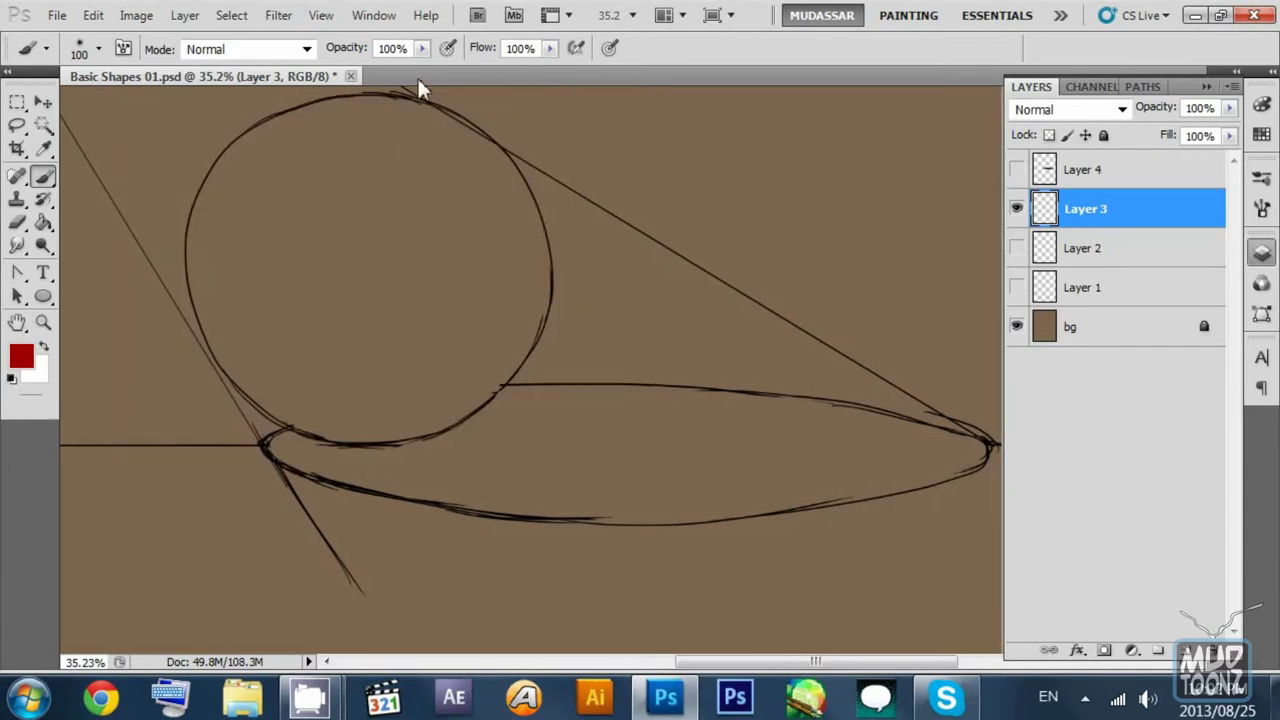
# Step: Fill the circle's interior on Layer 3 with a red base tone, using a 175 px brush at 20% opacity
pyautogui.press('2')
pyautogui.hotkey('ctrl', '+')
pyautogui.hotkey('ctrl', '-')
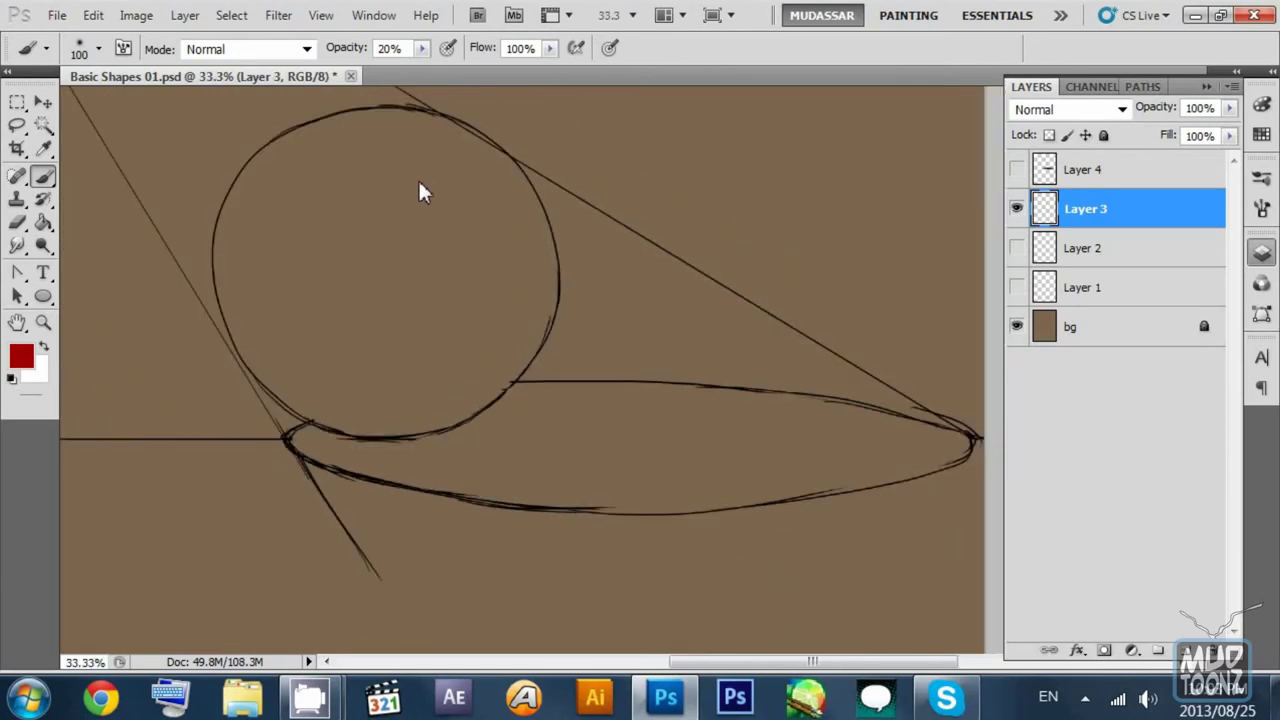
pyautogui.hotkey('ctrl', '+')
pyautogui.moveTo(439, 152); pyautogui.dragTo(604, 302)
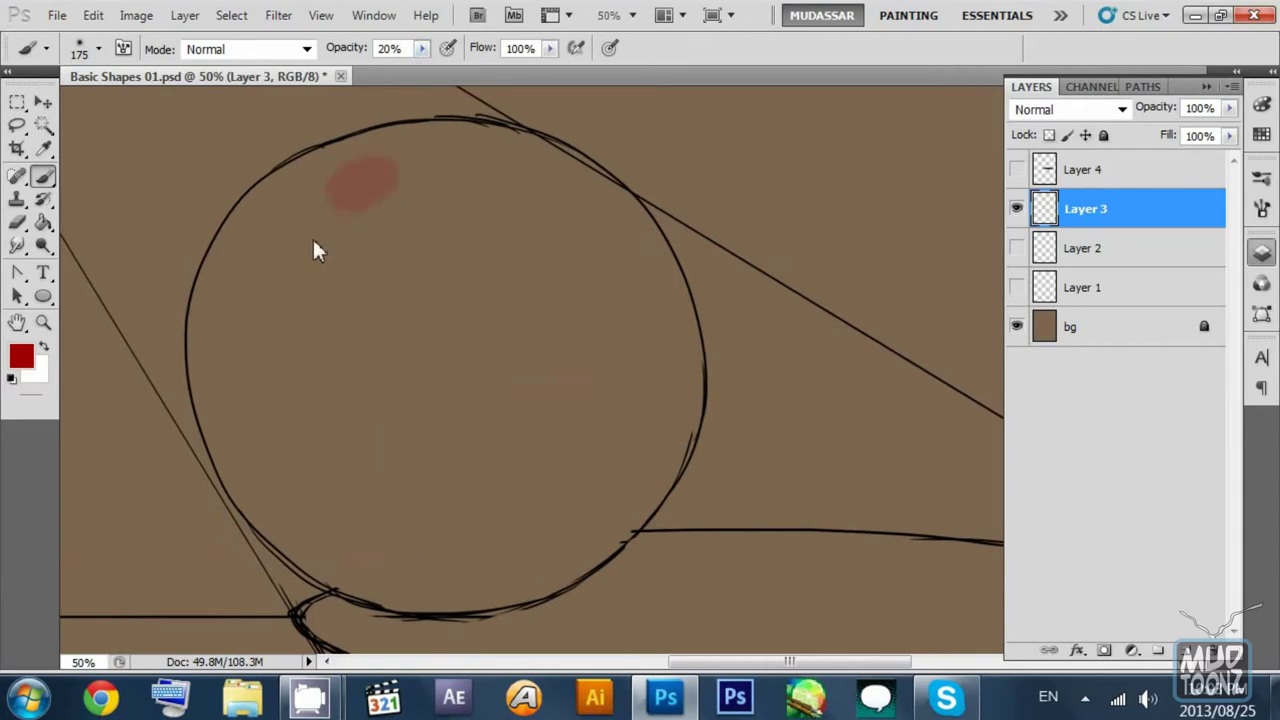
pyautogui.moveTo(388, 189)
pyautogui.mouseDown()
pyautogui.moveTo(265, 286)
pyautogui.moveTo(328, 197)
pyautogui.moveTo(263, 255)
pyautogui.mouseUp()
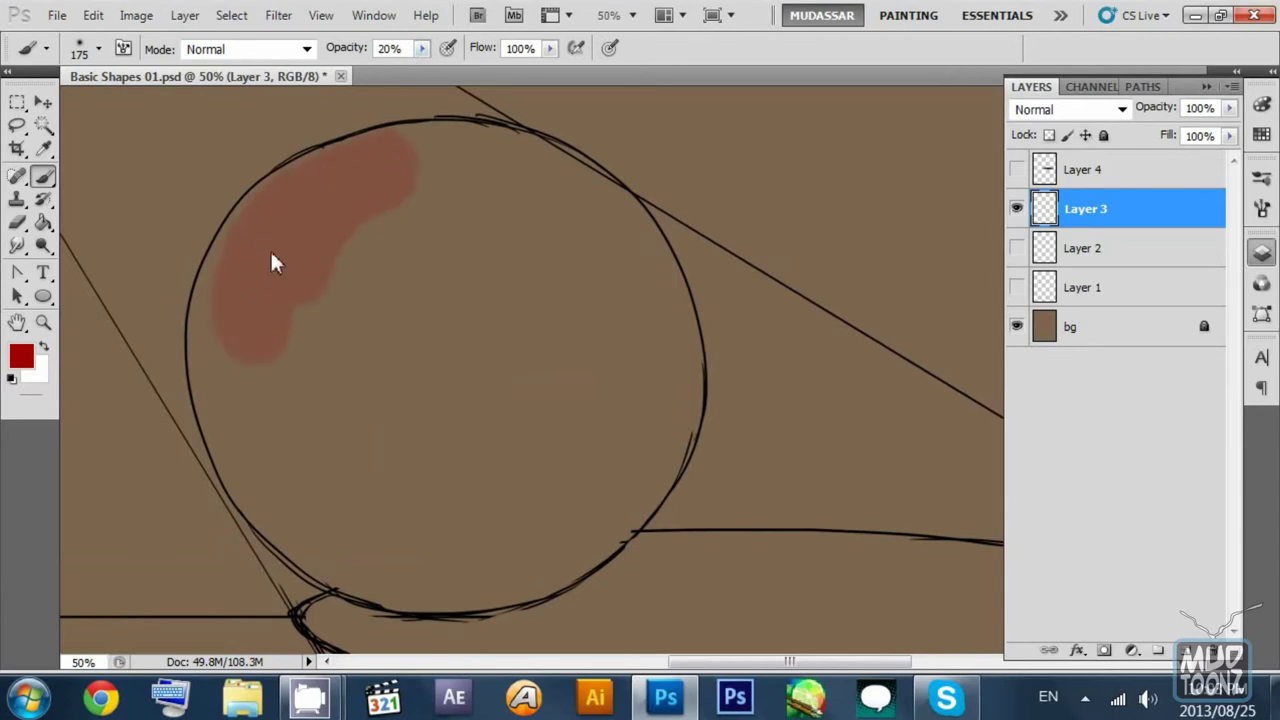
pyautogui.moveTo(231, 295)
pyautogui.mouseDown()
pyautogui.moveTo(276, 482)
pyautogui.moveTo(230, 407)
pyautogui.moveTo(309, 502)
pyautogui.moveTo(330, 540)
pyautogui.moveTo(278, 487)
pyautogui.moveTo(331, 559)
pyautogui.moveTo(479, 581)
pyautogui.moveTo(417, 585)
pyautogui.moveTo(509, 570)
pyautogui.moveTo(622, 490)
pyautogui.moveTo(639, 445)
pyautogui.moveTo(540, 548)
pyautogui.moveTo(582, 533)
pyautogui.moveTo(650, 355)
pyautogui.moveTo(590, 228)
pyautogui.moveTo(505, 183)
pyautogui.moveTo(350, 202)
pyautogui.moveTo(276, 340)
pyautogui.moveTo(420, 512)
pyautogui.moveTo(595, 435)
pyautogui.moveTo(563, 224)
pyautogui.moveTo(345, 262)
pyautogui.moveTo(408, 474)
pyautogui.moveTo(567, 400)
pyautogui.moveTo(464, 246)
pyautogui.moveTo(405, 426)
pyautogui.moveTo(507, 316)
pyautogui.moveTo(401, 355)
pyautogui.moveTo(501, 352)
pyautogui.moveTo(503, 412)
pyautogui.mouseUp()
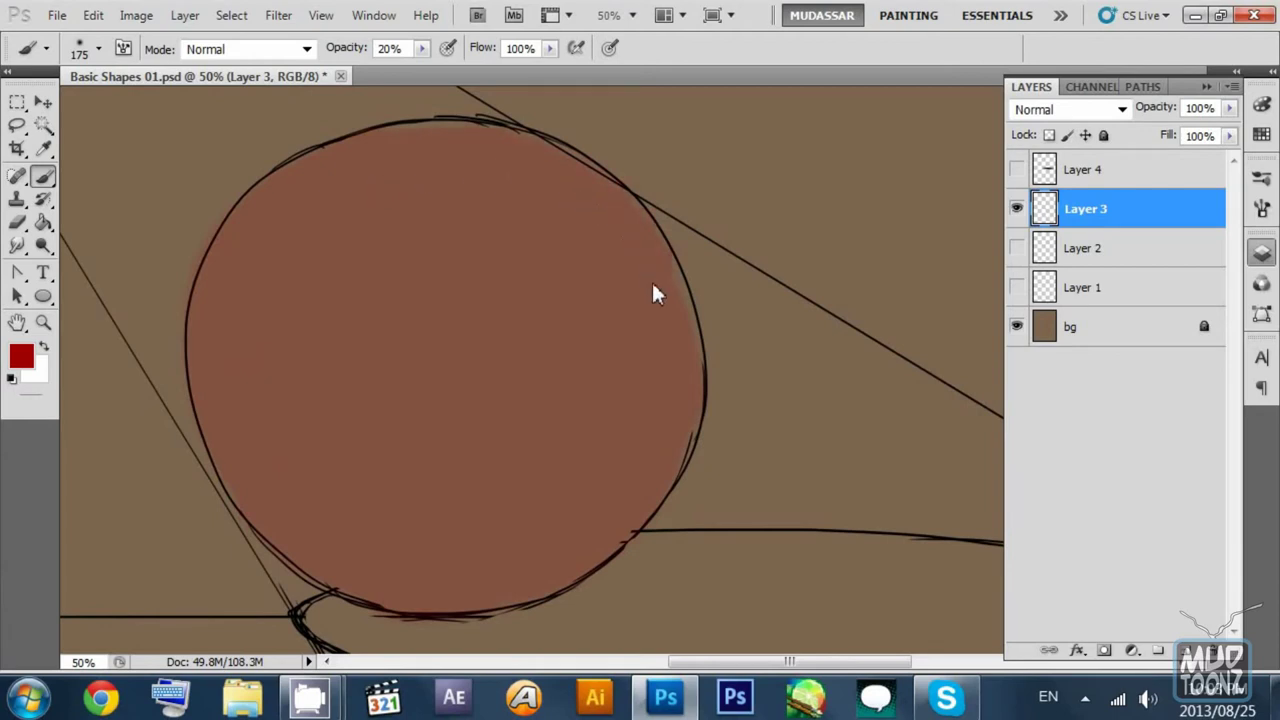
pyautogui.moveTo(541, 320)
pyautogui.mouseDown()
pyautogui.moveTo(559, 248)
pyautogui.moveTo(590, 339)
pyautogui.moveTo(584, 256)
pyautogui.mouseUp()
pyautogui.scroll(-3, 584, 256)
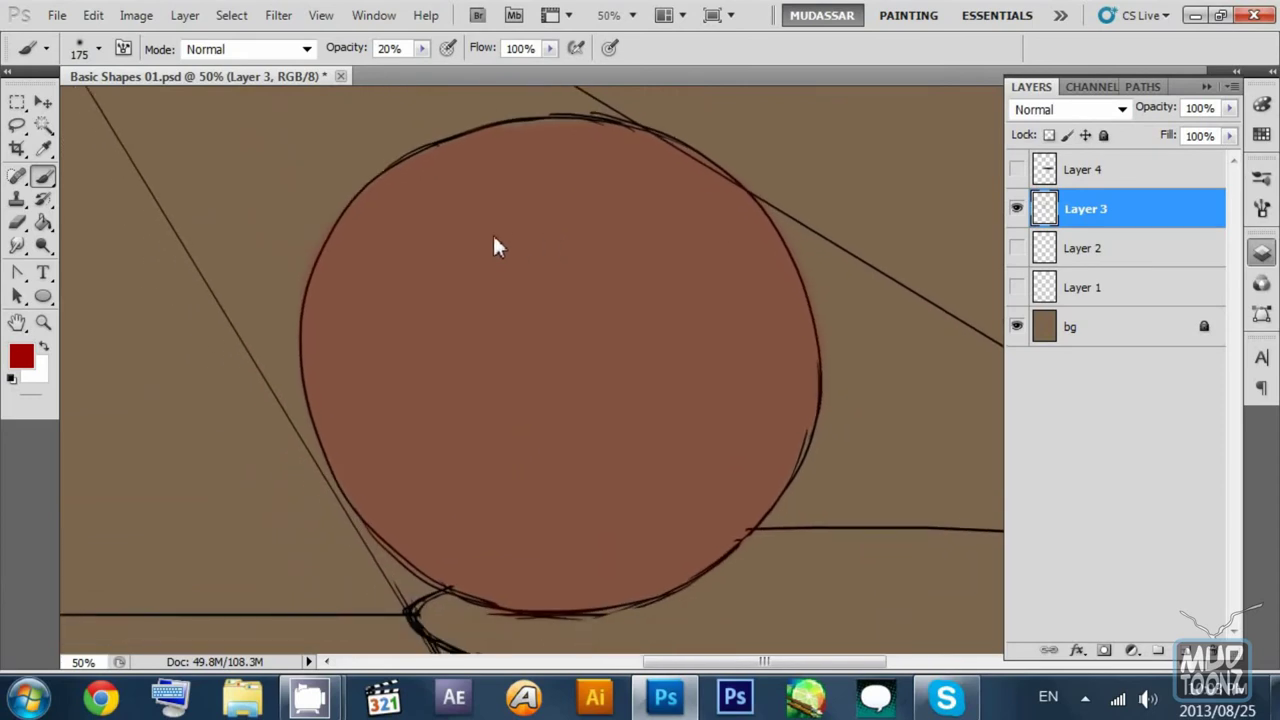
pyautogui.scroll(-1, 480, 205)
pyautogui.moveTo(688, 178)
pyautogui.mouseDown()
pyautogui.moveTo(534, 162)
pyautogui.moveTo(385, 212)
pyautogui.mouseUp()
pyautogui.moveTo(620, 167)
pyautogui.mouseDown()
pyautogui.moveTo(409, 214)
pyautogui.moveTo(364, 345)
pyautogui.moveTo(434, 478)
pyautogui.moveTo(595, 508)
pyautogui.moveTo(670, 282)
pyautogui.moveTo(523, 234)
pyautogui.mouseUp()
pyautogui.hotkey('ctrl', 'z')
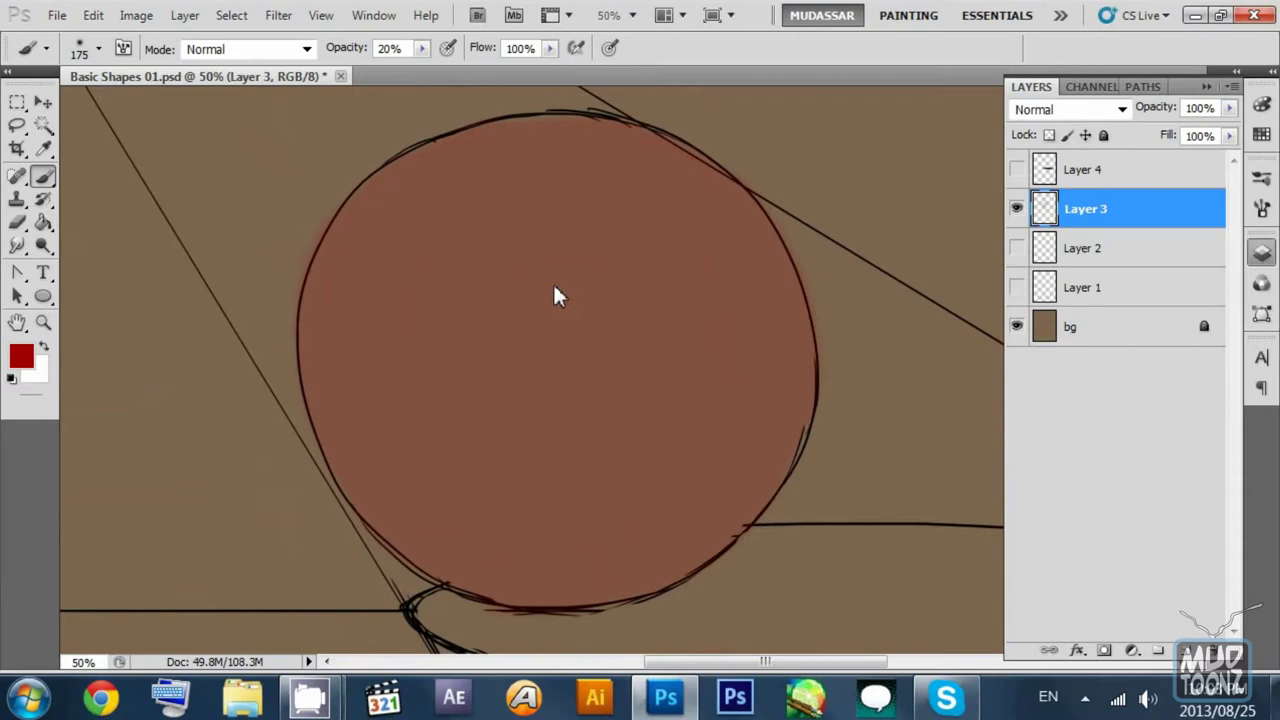
# Step: Paint a stronger red over the whole circle up to its outline with the brush opacity at 50%
pyautogui.click(421, 48)
pyautogui.moveTo(433, 67); pyautogui.dragTo(454, 66)
pyautogui.click(546, 182)
pyautogui.moveTo(548, 178)
pyautogui.mouseDown()
pyautogui.moveTo(439, 212)
pyautogui.moveTo(590, 180)
pyautogui.moveTo(417, 210)
pyautogui.moveTo(373, 265)
pyautogui.moveTo(456, 183)
pyautogui.moveTo(581, 168)
pyautogui.moveTo(515, 168)
pyautogui.moveTo(359, 248)
pyautogui.moveTo(341, 343)
pyautogui.moveTo(354, 408)
pyautogui.moveTo(462, 528)
pyautogui.moveTo(378, 288)
pyautogui.mouseUp()
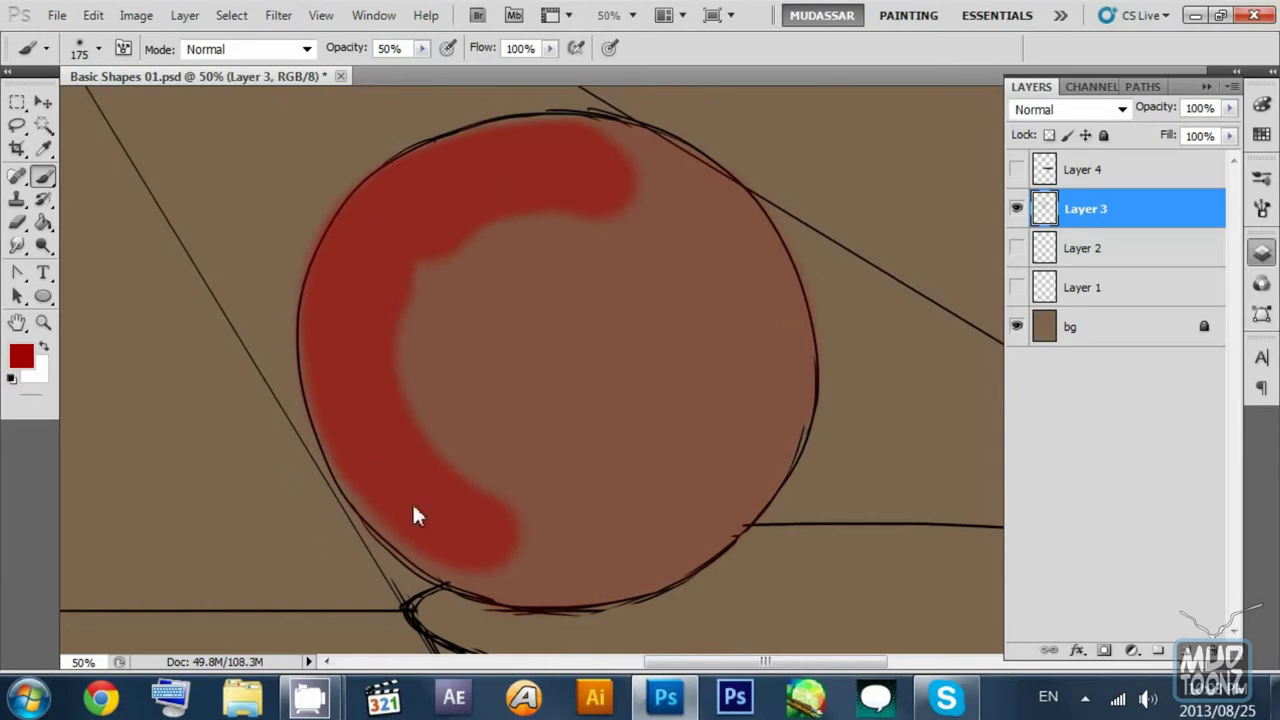
pyautogui.moveTo(416, 515)
pyautogui.mouseDown()
pyautogui.moveTo(682, 476)
pyautogui.moveTo(692, 279)
pyautogui.moveTo(545, 223)
pyautogui.moveTo(476, 476)
pyautogui.moveTo(618, 414)
pyautogui.moveTo(477, 305)
pyautogui.moveTo(593, 375)
pyautogui.moveTo(547, 433)
pyautogui.moveTo(511, 368)
pyautogui.moveTo(618, 311)
pyautogui.moveTo(550, 205)
pyautogui.mouseUp()
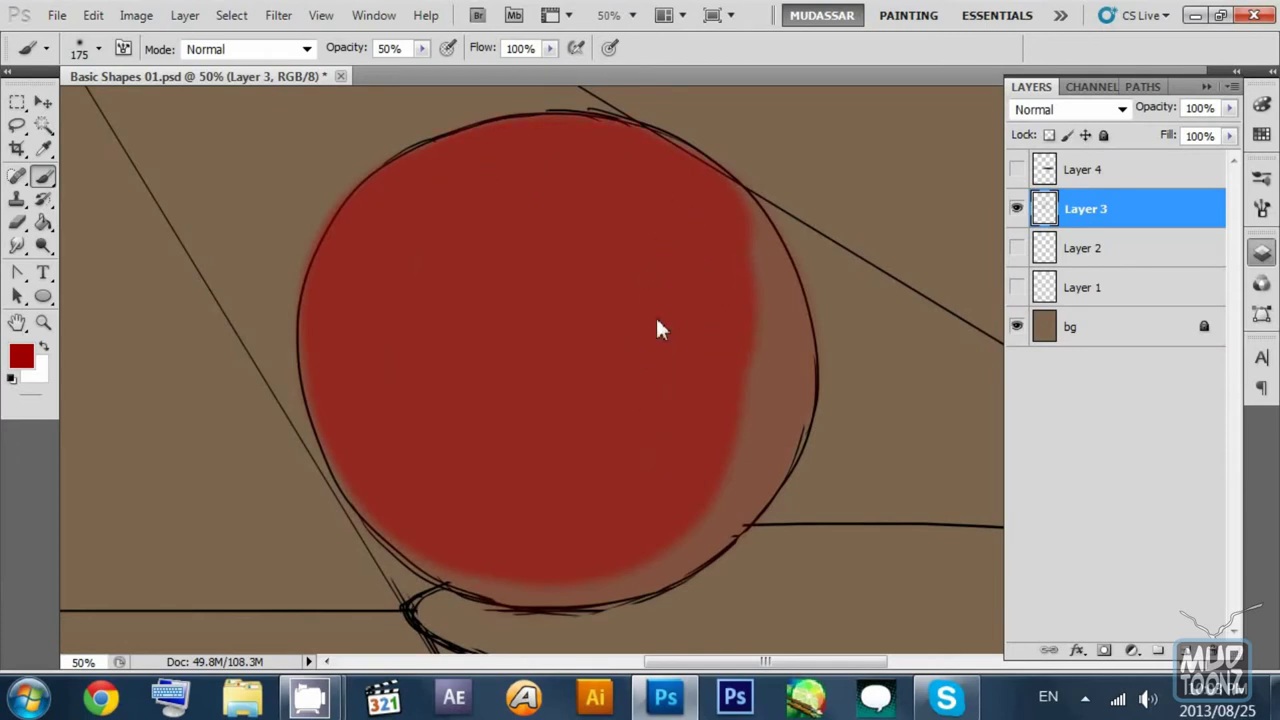
pyautogui.moveTo(681, 236)
pyautogui.mouseDown()
pyautogui.moveTo(735, 405)
pyautogui.moveTo(690, 213)
pyautogui.moveTo(758, 353)
pyautogui.moveTo(697, 220)
pyautogui.mouseUp()
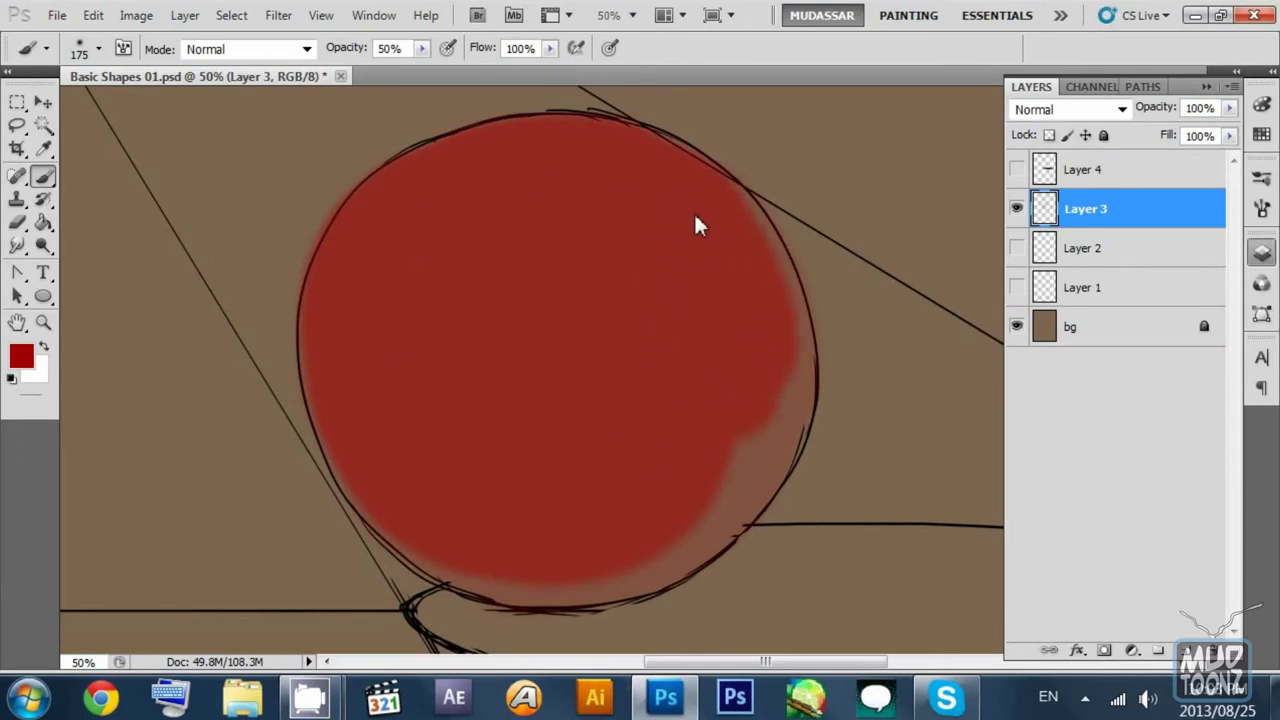
pyautogui.moveTo(741, 297); pyautogui.dragTo(767, 350)
pyautogui.moveTo(762, 306)
pyautogui.mouseDown()
pyautogui.moveTo(755, 421)
pyautogui.moveTo(768, 359)
pyautogui.moveTo(710, 502)
pyautogui.moveTo(685, 507)
pyautogui.moveTo(729, 491)
pyautogui.moveTo(616, 558)
pyautogui.moveTo(678, 529)
pyautogui.moveTo(534, 563)
pyautogui.moveTo(423, 498)
pyautogui.moveTo(499, 558)
pyautogui.moveTo(401, 470)
pyautogui.mouseUp()
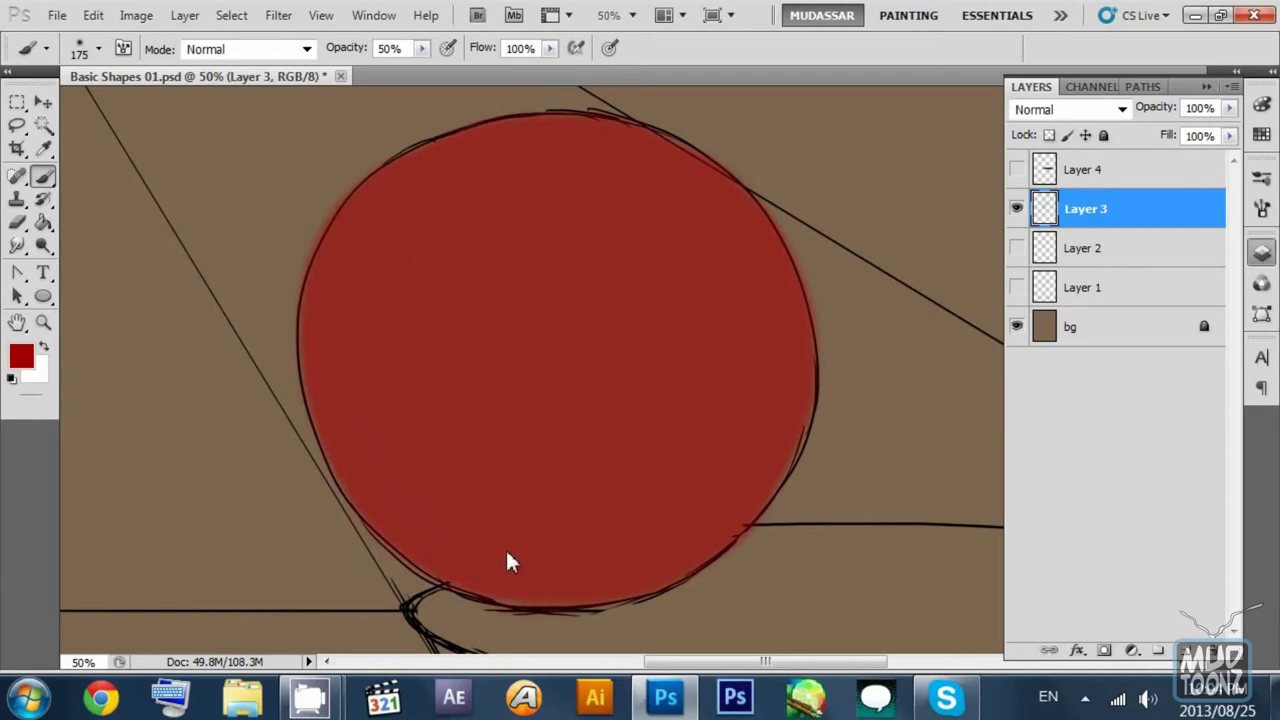
pyautogui.moveTo(629, 280); pyautogui.dragTo(492, 211)
pyautogui.scroll(-1, 560, 226)
pyautogui.scroll(1, 494, 221)
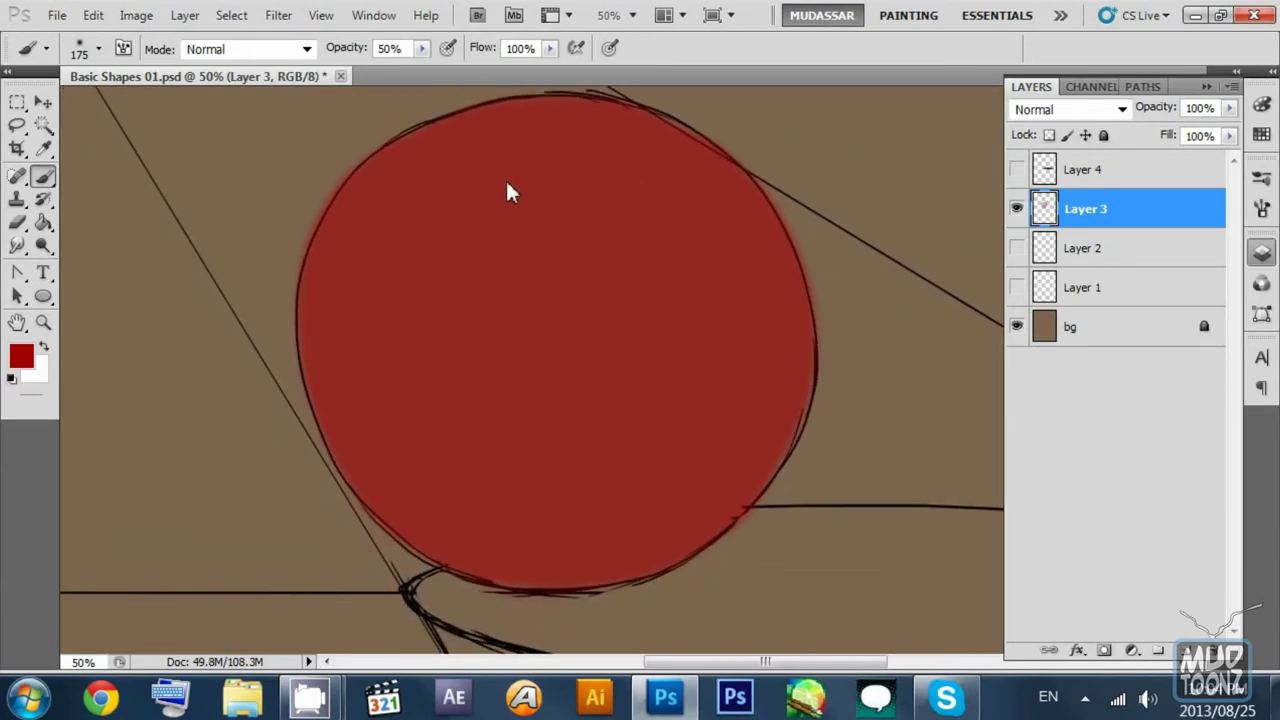
pyautogui.scroll(-1, 740, 294)
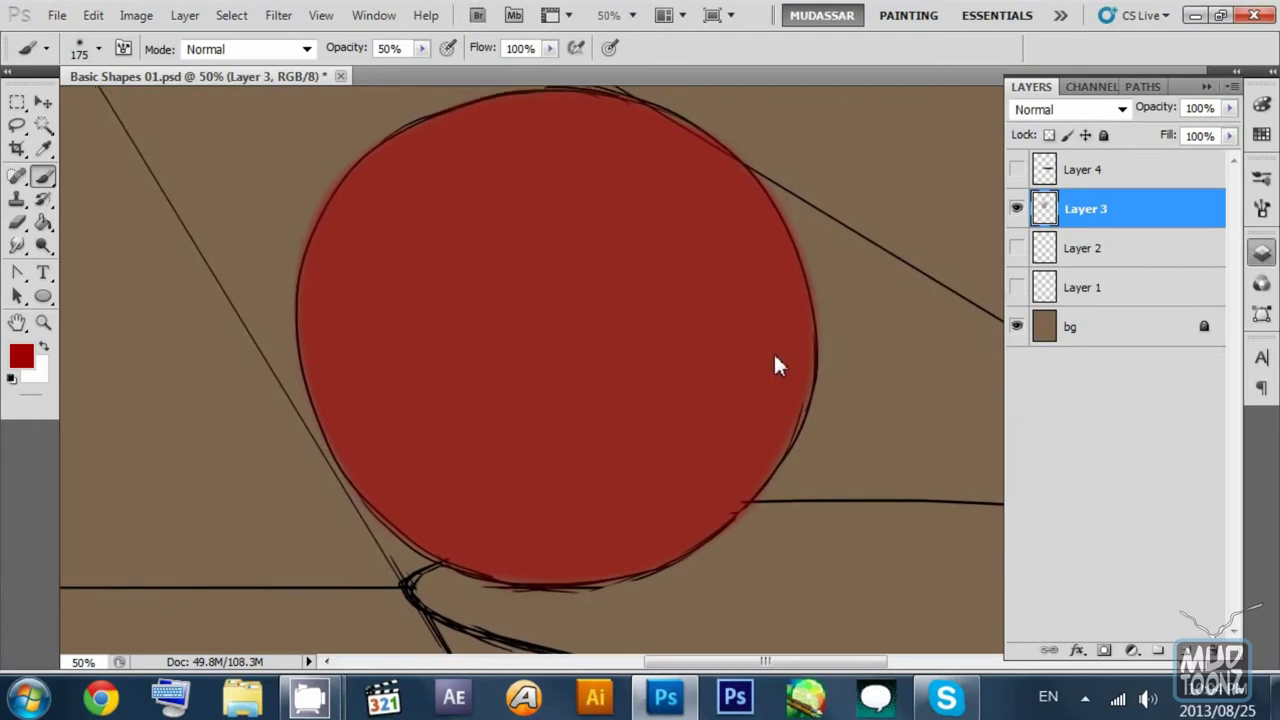
pyautogui.scroll(-3, 776, 358)
pyautogui.moveTo(750, 335)
pyautogui.mouseDown()
pyautogui.moveTo(640, 466)
pyautogui.moveTo(748, 249)
pyautogui.mouseUp()
pyautogui.hotkey('ctrl', 'z')
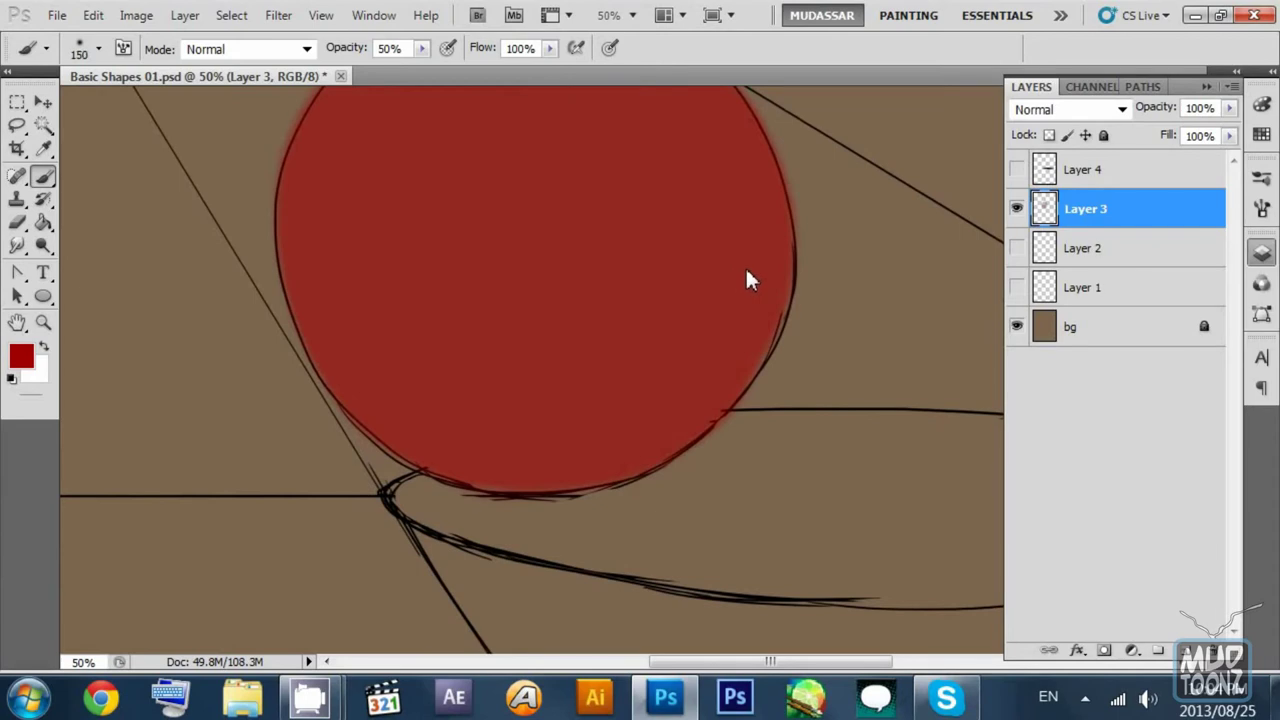
# Step: Shade the circle's lower-right inner edge with a darker red foreground color, using a 90 px brush at 30% opacity
pyautogui.click(21, 356)
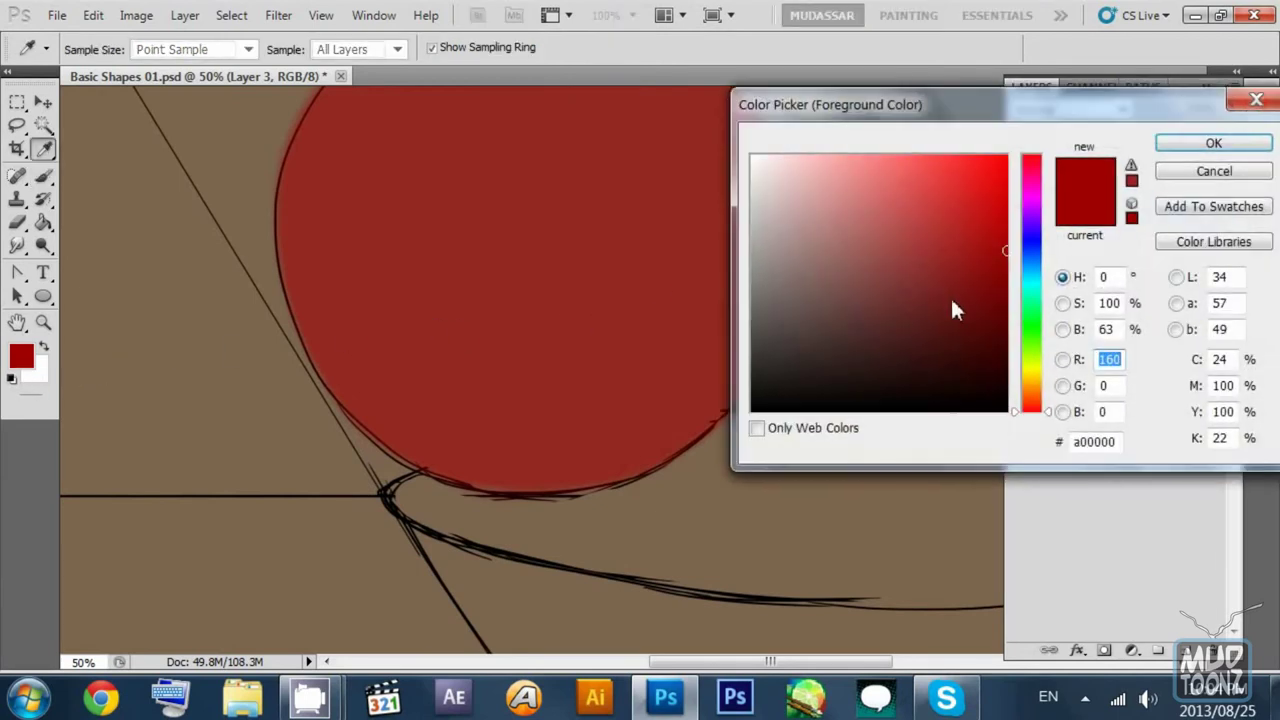
pyautogui.moveTo(950, 298); pyautogui.dragTo(1002, 302)
pyautogui.click(1213, 143)
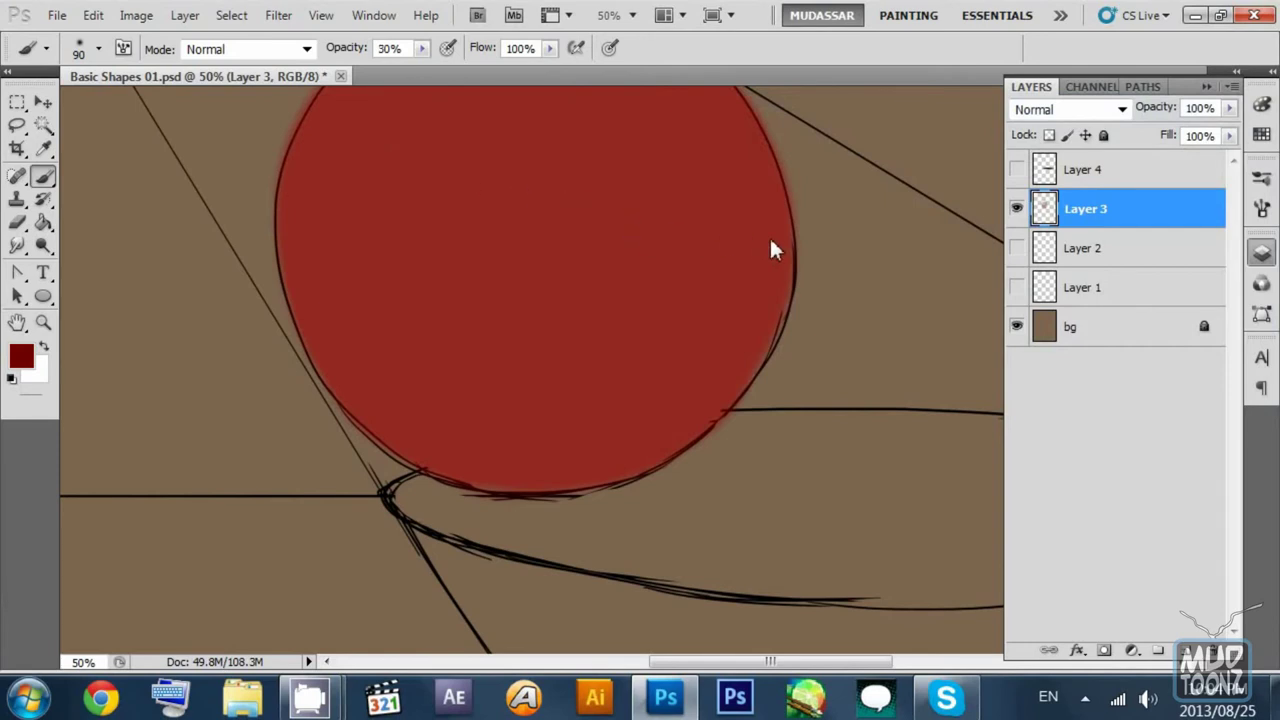
pyautogui.moveTo(749, 150)
pyautogui.mouseDown()
pyautogui.moveTo(758, 314)
pyautogui.moveTo(666, 444)
pyautogui.mouseUp()
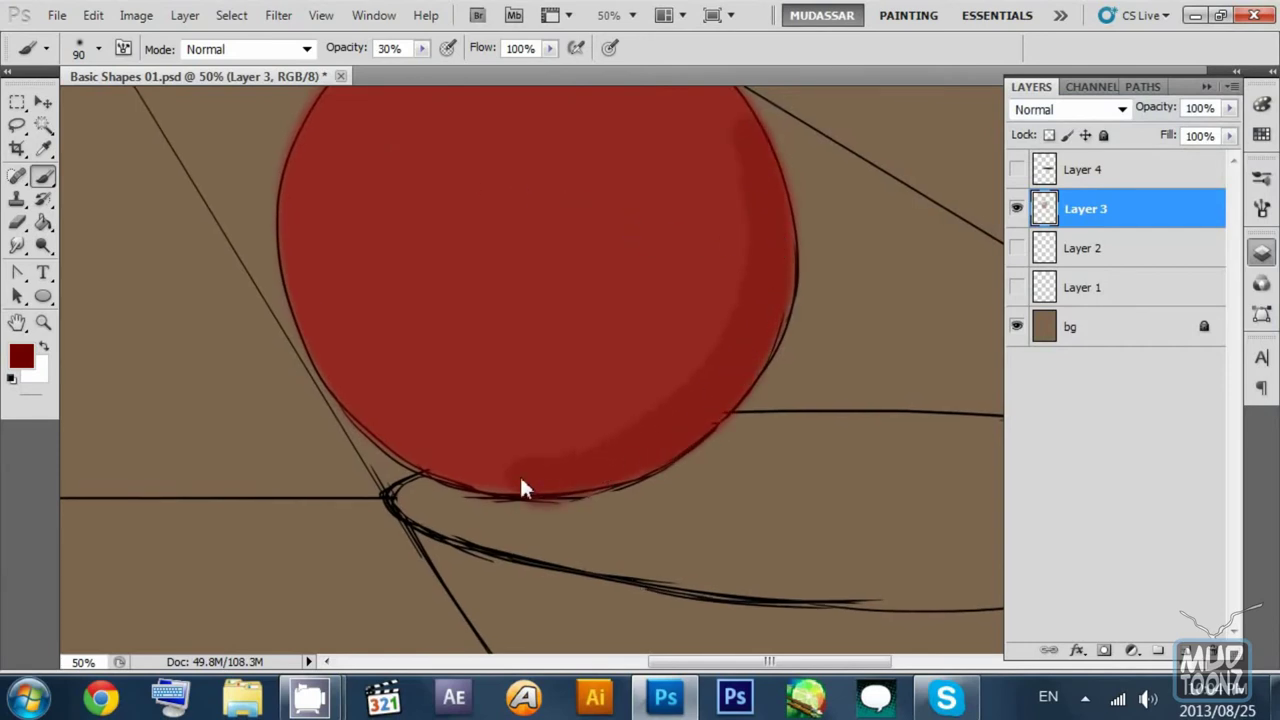
pyautogui.scroll(3, 614, 472)
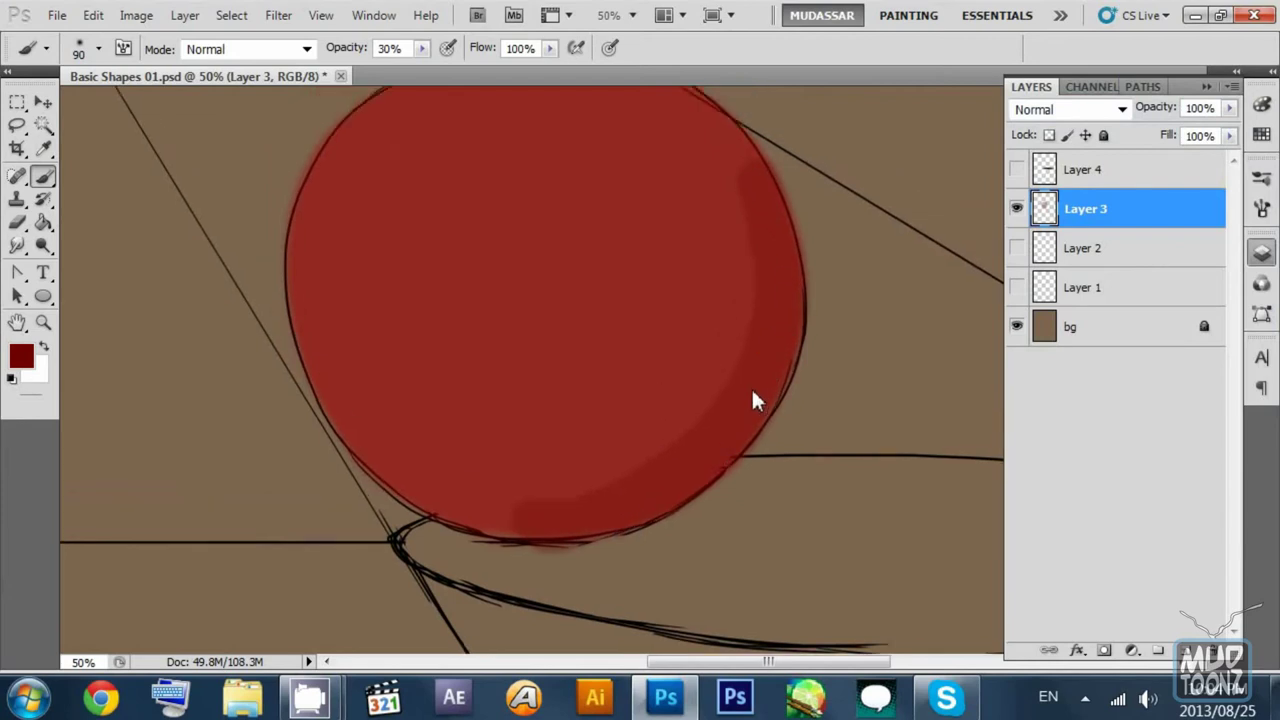
# Step: Widen the dark red shading along the circle's right and lower edge with a 175 px brush at 50% opacity
pyautogui.moveTo(739, 247)
pyautogui.mouseDown()
pyautogui.moveTo(710, 467)
pyautogui.moveTo(740, 274)
pyautogui.mouseUp()
pyautogui.hotkey('ctrl', 'z')
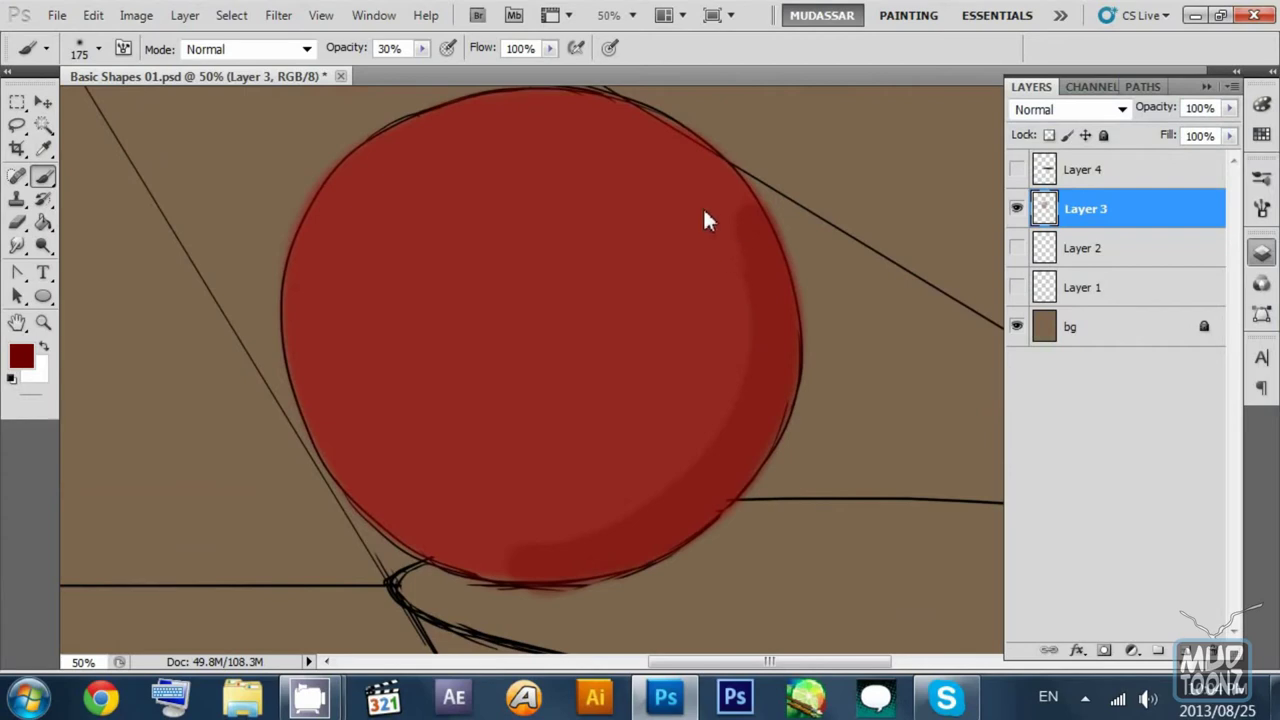
pyautogui.moveTo(703, 212)
pyautogui.mouseDown()
pyautogui.moveTo(641, 532)
pyautogui.moveTo(672, 496)
pyautogui.moveTo(705, 205)
pyautogui.mouseUp()
pyautogui.moveTo(585, 570)
pyautogui.mouseDown()
pyautogui.moveTo(497, 563)
pyautogui.moveTo(575, 500)
pyautogui.mouseUp()
pyautogui.hotkey('ctrl', 'z')
pyautogui.moveTo(755, 275)
pyautogui.mouseDown()
pyautogui.moveTo(655, 515)
pyautogui.moveTo(732, 235)
pyautogui.moveTo(612, 536)
pyautogui.moveTo(570, 545)
pyautogui.moveTo(673, 168)
pyautogui.mouseUp()
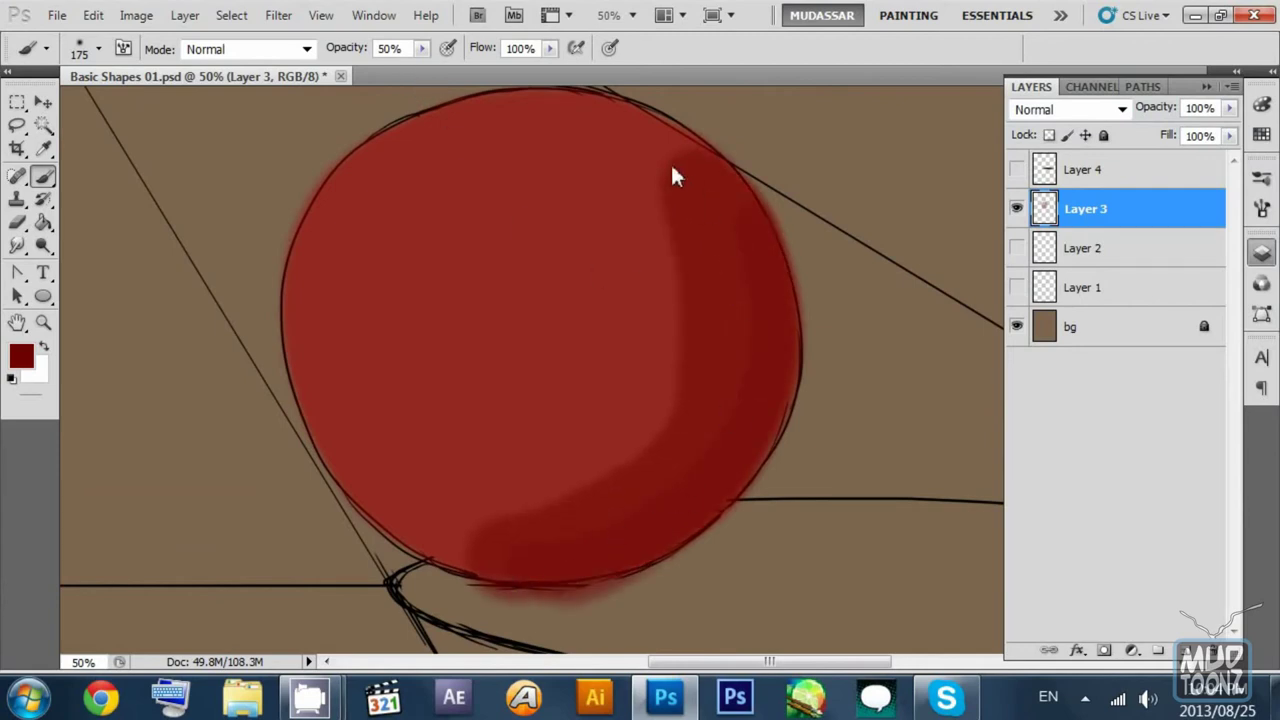
# Step: Extend the dark red shading across the circle's middle with the 175 px brush at 50% opacity, leaving the upper-left area lighter
pyautogui.moveTo(725, 257)
pyautogui.mouseDown()
pyautogui.moveTo(669, 443)
pyautogui.moveTo(498, 555)
pyautogui.moveTo(694, 325)
pyautogui.moveTo(611, 191)
pyautogui.moveTo(577, 502)
pyautogui.moveTo(341, 452)
pyautogui.moveTo(502, 514)
pyautogui.moveTo(674, 308)
pyautogui.moveTo(559, 180)
pyautogui.moveTo(419, 190)
pyautogui.moveTo(642, 229)
pyautogui.moveTo(429, 503)
pyautogui.mouseUp()
pyautogui.hotkey('ctrl', 'z')
pyautogui.moveTo(655, 207)
pyautogui.mouseDown()
pyautogui.moveTo(759, 313)
pyautogui.moveTo(575, 545)
pyautogui.moveTo(713, 293)
pyautogui.moveTo(691, 229)
pyautogui.moveTo(583, 532)
pyautogui.moveTo(755, 307)
pyautogui.mouseUp()
pyautogui.moveTo(574, 541)
pyautogui.mouseDown()
pyautogui.moveTo(719, 405)
pyautogui.moveTo(644, 150)
pyautogui.moveTo(687, 412)
pyautogui.moveTo(462, 532)
pyautogui.moveTo(699, 376)
pyautogui.moveTo(585, 148)
pyautogui.moveTo(565, 150)
pyautogui.moveTo(591, 150)
pyautogui.moveTo(653, 316)
pyautogui.moveTo(443, 488)
pyautogui.moveTo(613, 410)
pyautogui.moveTo(586, 167)
pyautogui.moveTo(563, 153)
pyautogui.moveTo(584, 368)
pyautogui.moveTo(531, 455)
pyautogui.mouseUp()
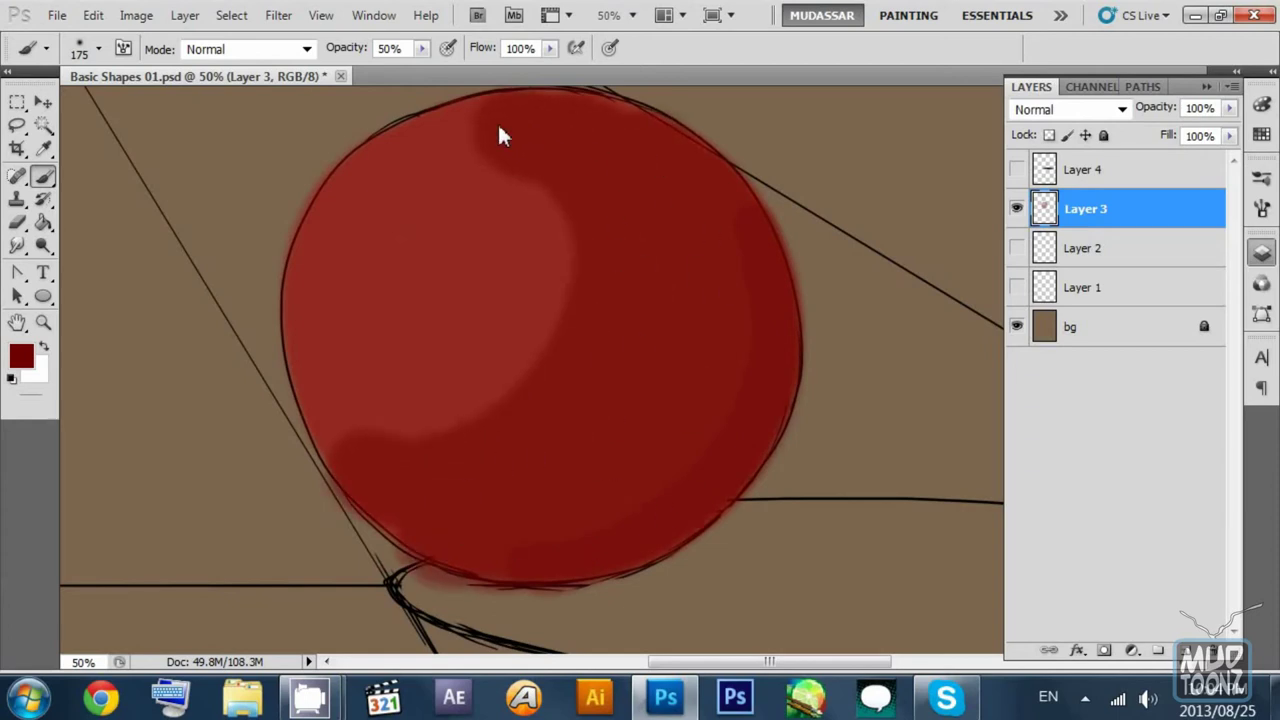
pyautogui.moveTo(454, 485); pyautogui.dragTo(612, 202)
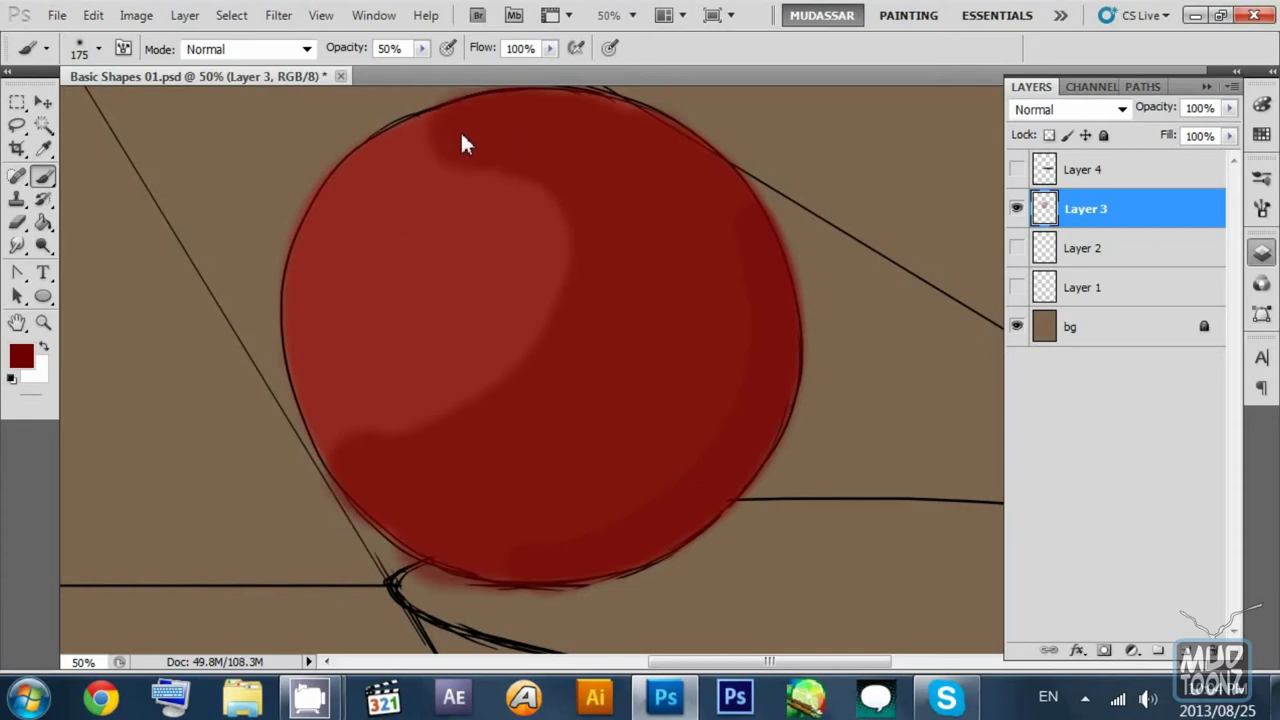
# Step: Reduce the brush size to 50 px for shading along the circle's left edge
pyautogui.press('[')
pyautogui.press('[')
pyautogui.press('[')
pyautogui.press('[')
pyautogui.press('[')
pyautogui.press('[')
pyautogui.press('[')
pyautogui.press('[')
pyautogui.moveTo(448, 128)
pyautogui.mouseDown()
pyautogui.moveTo(324, 222)
pyautogui.moveTo(338, 388)
pyautogui.mouseUp()
pyautogui.hotkey('ctrl', 'z')
pyautogui.moveTo(442, 110)
pyautogui.mouseDown()
pyautogui.moveTo(347, 177)
pyautogui.moveTo(314, 402)
pyautogui.mouseUp()
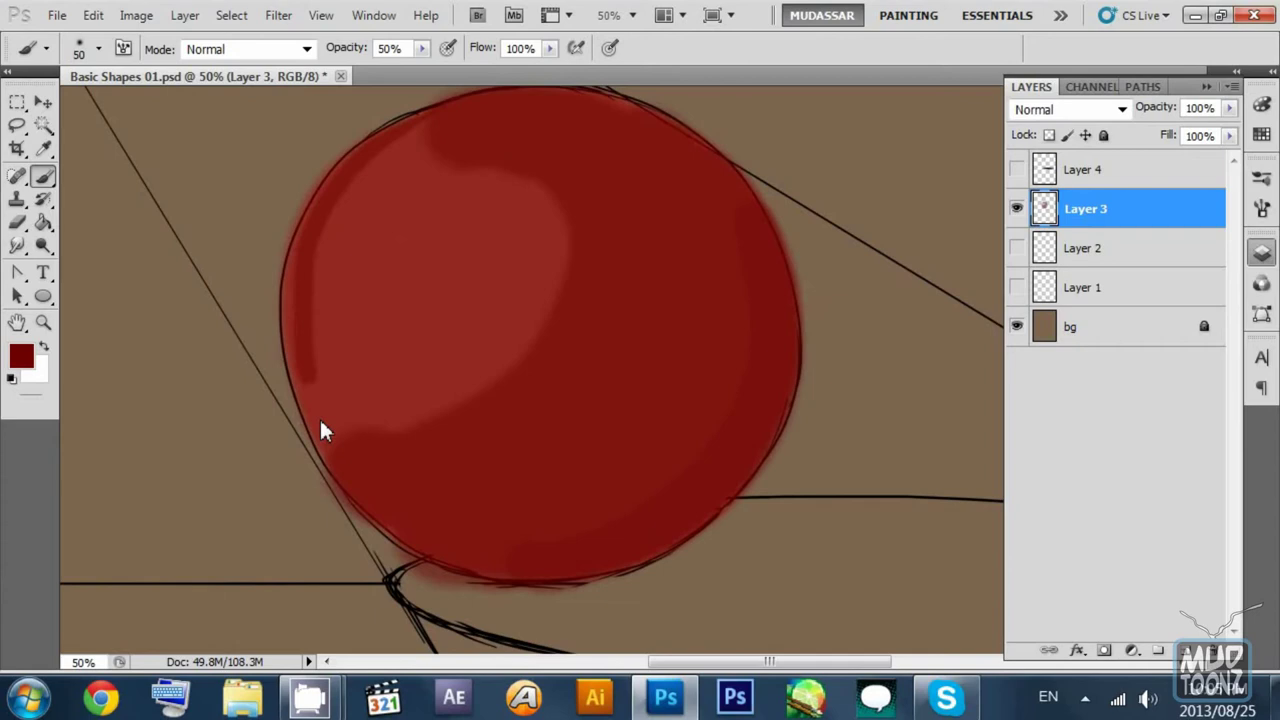
pyautogui.moveTo(320, 422); pyautogui.dragTo(434, 130)
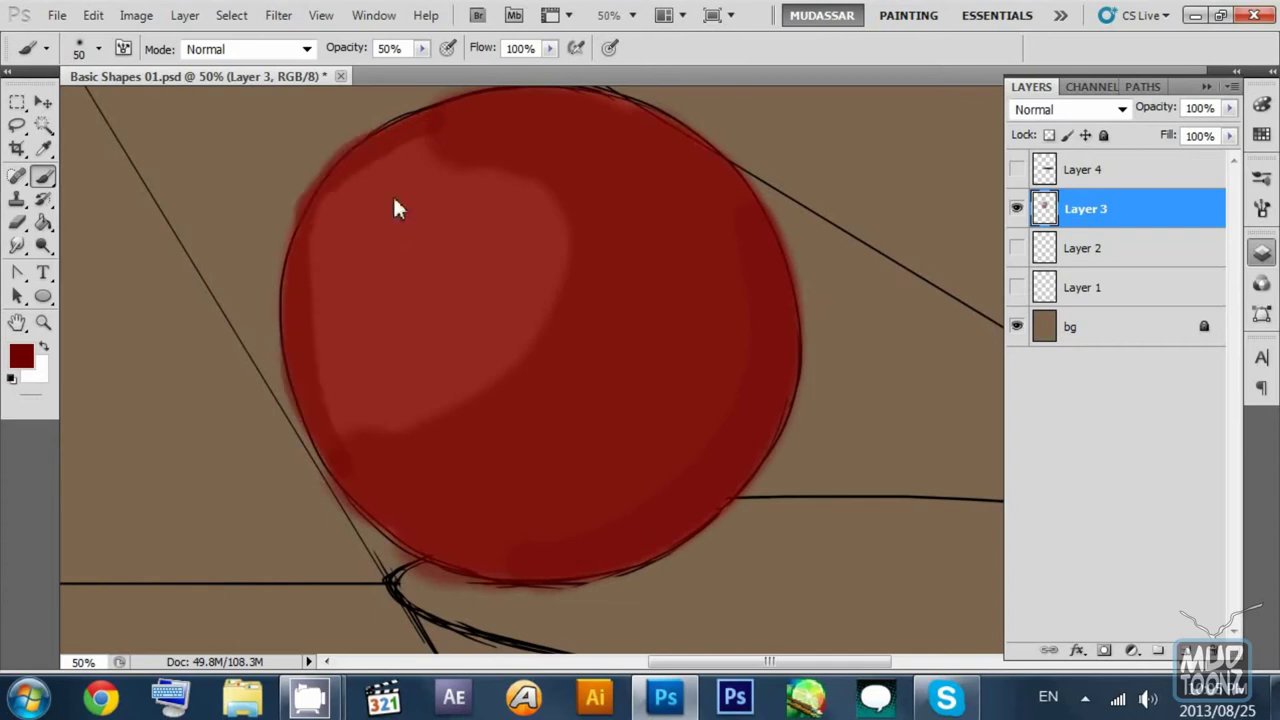
pyautogui.hotkey('ctrl', 'z')
pyautogui.moveTo(432, 184)
pyautogui.mouseDown()
pyautogui.moveTo(459, 288)
pyautogui.moveTo(446, 197)
pyautogui.moveTo(469, 186)
pyautogui.moveTo(480, 266)
pyautogui.moveTo(459, 182)
pyautogui.mouseUp()
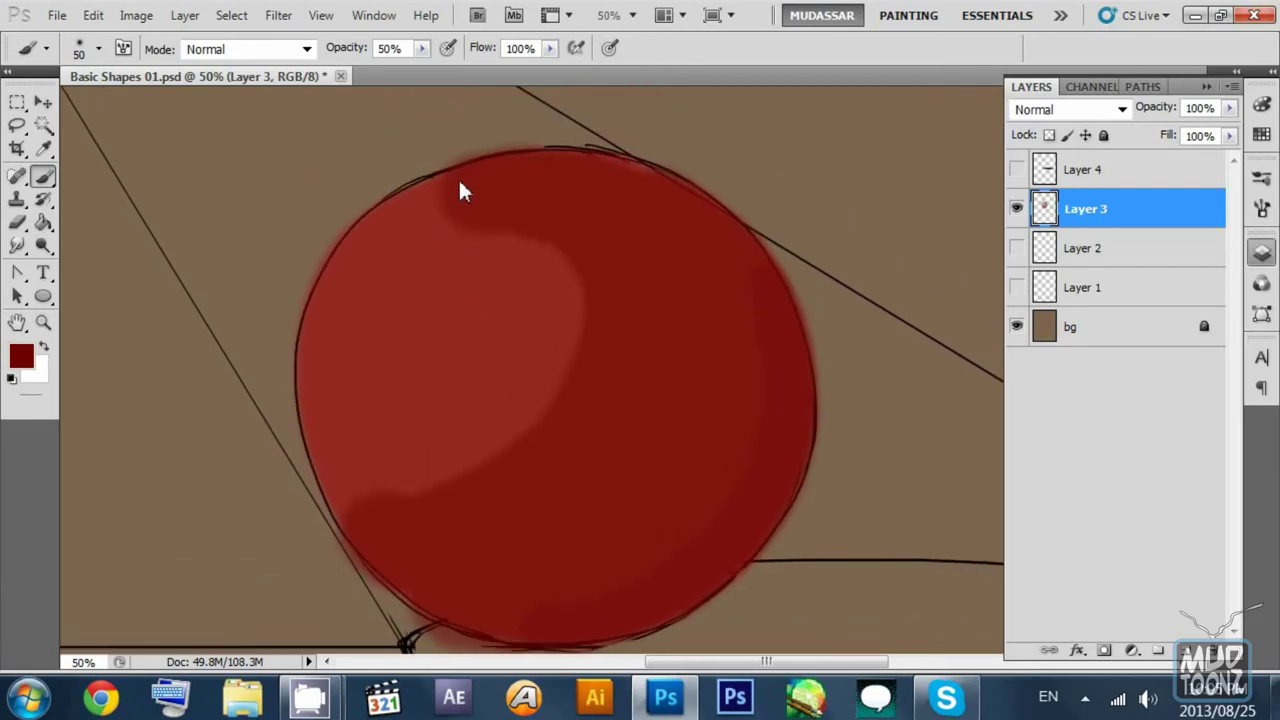
pyautogui.moveTo(328, 458); pyautogui.dragTo(312, 313)
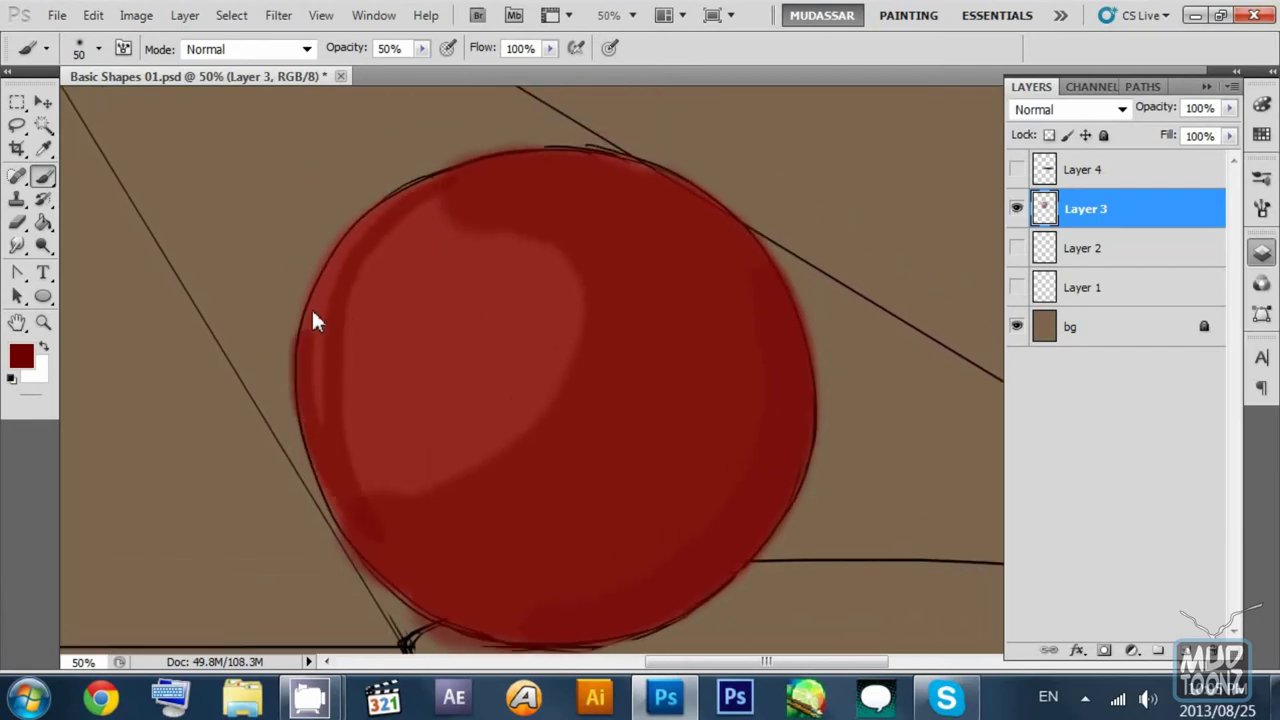
pyautogui.moveTo(443, 188)
pyautogui.mouseDown()
pyautogui.moveTo(330, 322)
pyautogui.moveTo(336, 471)
pyautogui.moveTo(349, 500)
pyautogui.mouseUp()
pyautogui.hotkey('ctrl', 'z')
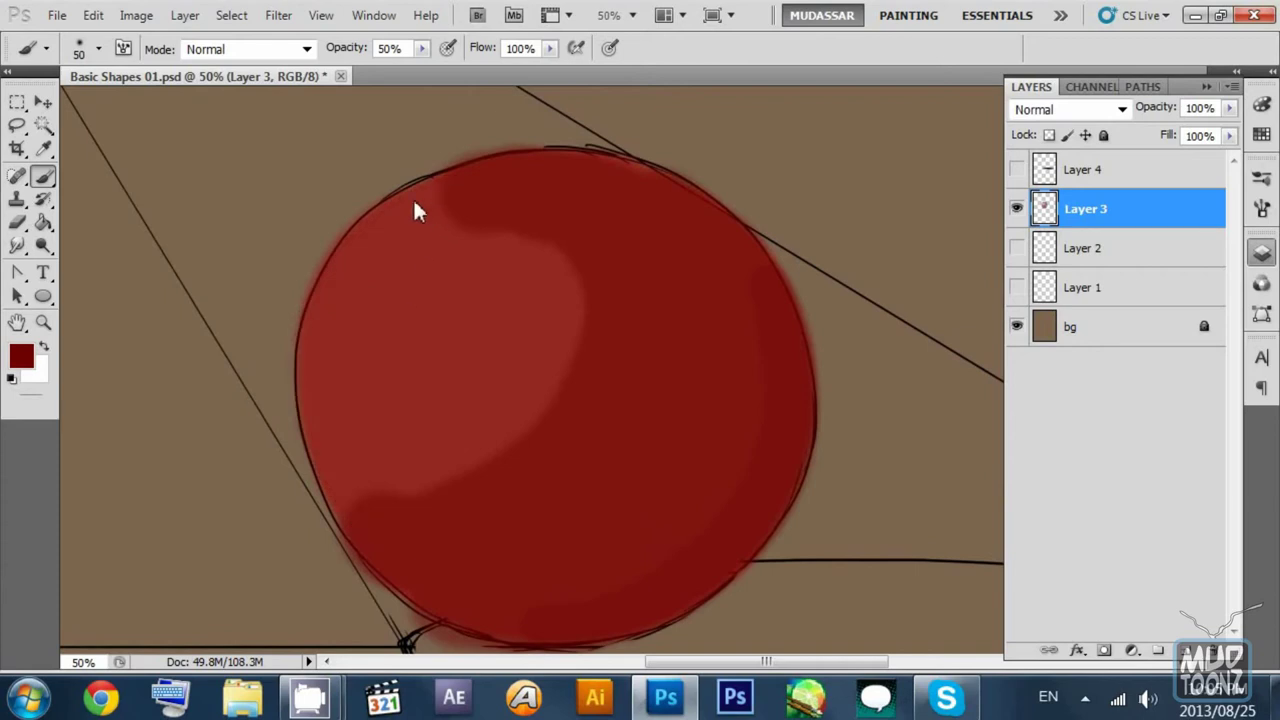
# Step: Paint a narrow dark red rim along the circle's upper-left and left outline at 50% opacity
pyautogui.moveTo(438, 186)
pyautogui.mouseDown()
pyautogui.moveTo(336, 283)
pyautogui.moveTo(332, 484)
pyautogui.moveTo(353, 531)
pyautogui.moveTo(388, 212)
pyautogui.mouseUp()
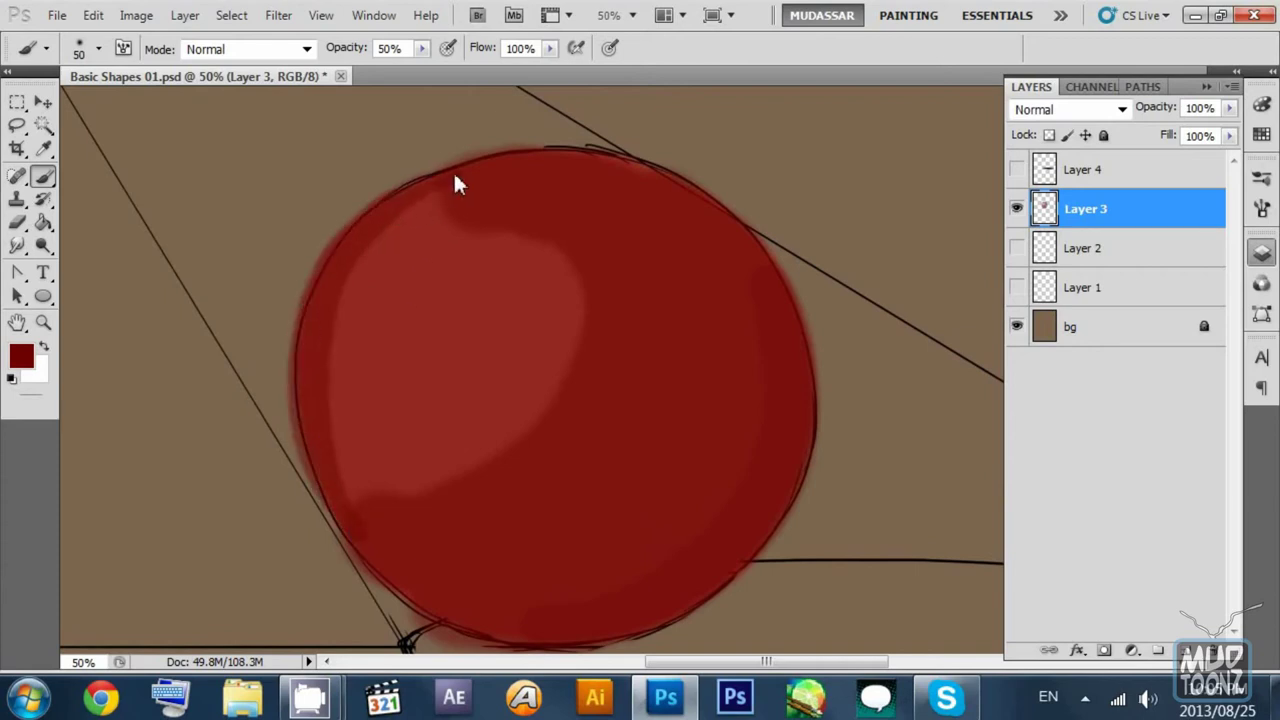
pyautogui.moveTo(443, 271); pyautogui.dragTo(497, 241)
pyautogui.scroll(-2, 645, 285)
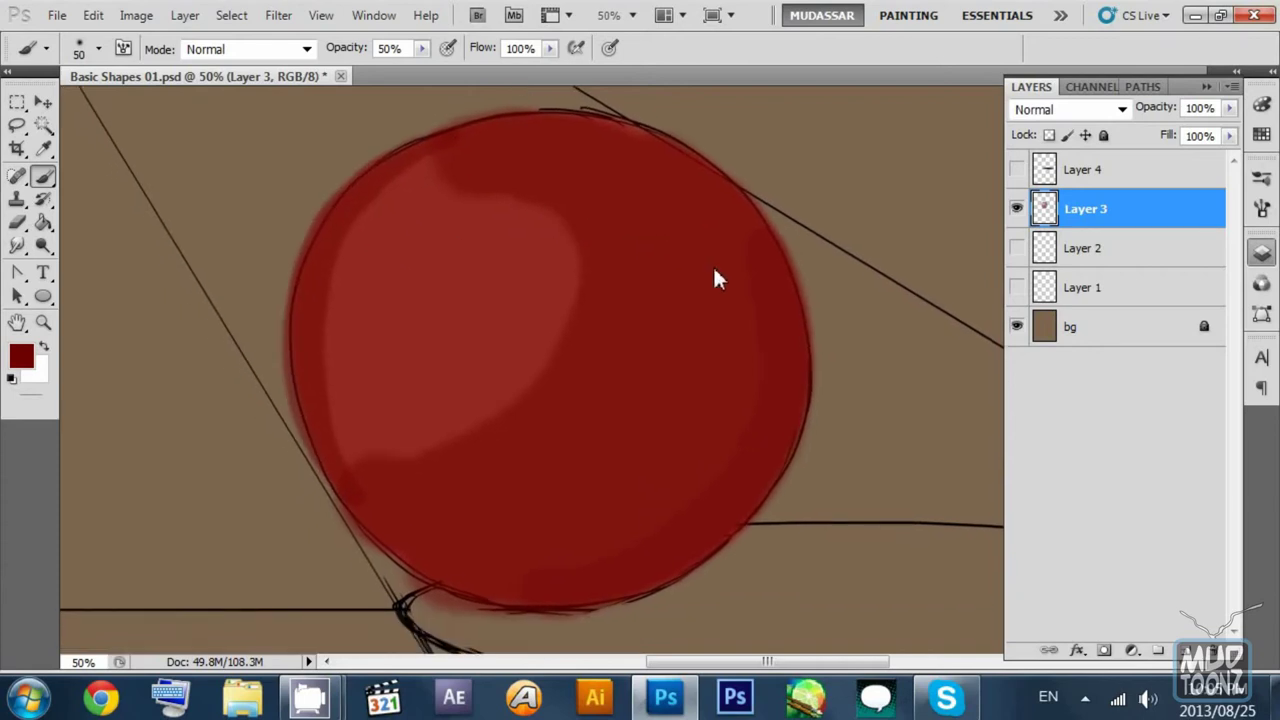
# Step: Deepen the dark red inside the circle's upper-right and right edge using a 100 px brush
pyautogui.press(']')
pyautogui.press(']')
pyautogui.press(']')
pyautogui.press(']')
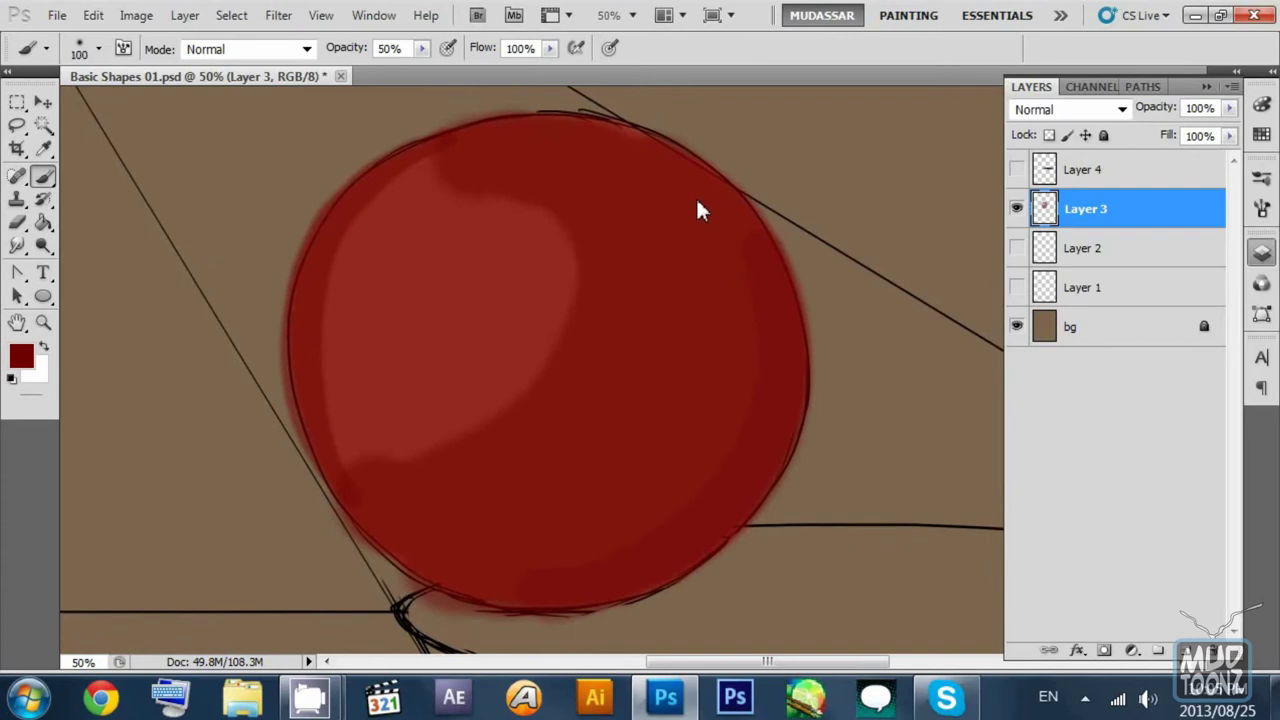
pyautogui.moveTo(610, 176)
pyautogui.mouseDown()
pyautogui.moveTo(608, 208)
pyautogui.moveTo(662, 193)
pyautogui.mouseUp()
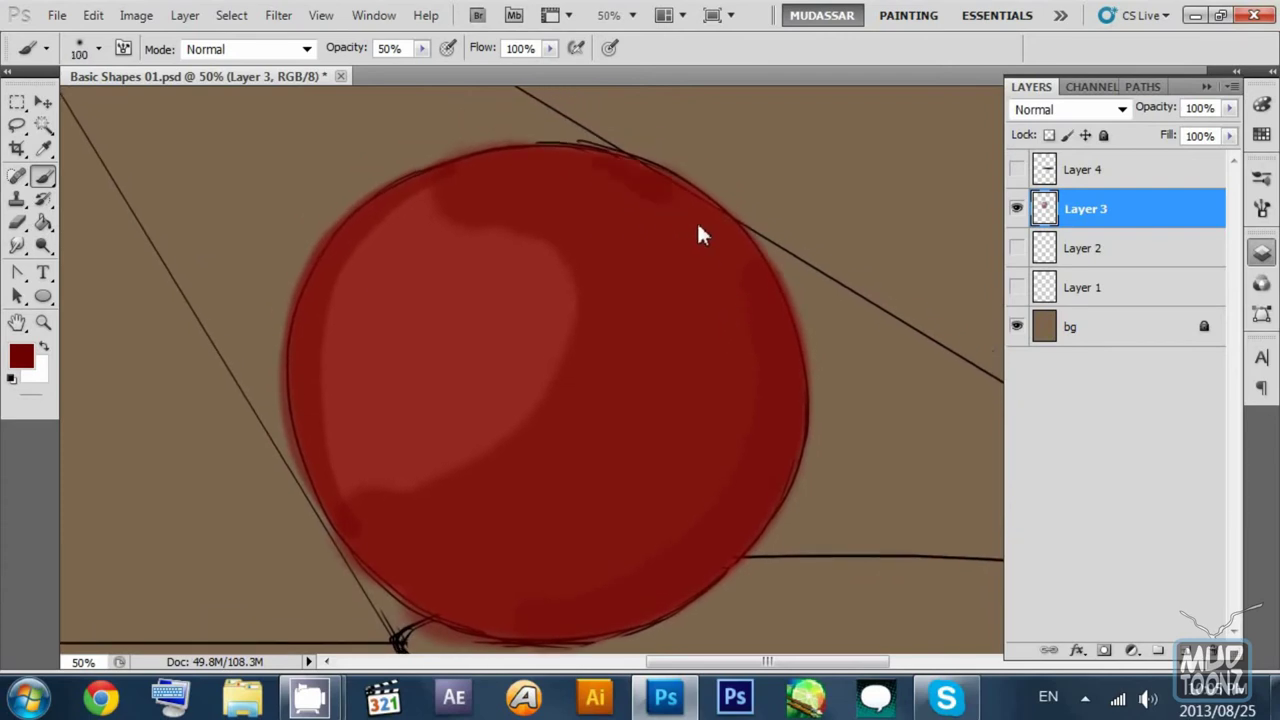
pyautogui.moveTo(700, 233)
pyautogui.mouseDown()
pyautogui.moveTo(744, 435)
pyautogui.moveTo(580, 625)
pyautogui.mouseUp()
# Step: Lay a broad band of darker red down the circle's right side to its bottom with a 250 px brush
pyautogui.press(']')
pyautogui.press(']')
pyautogui.press(']')
pyautogui.press(']')
pyautogui.press(']')
pyautogui.moveTo(726, 312); pyautogui.dragTo(720, 282)
pyautogui.moveTo(672, 160)
pyautogui.mouseDown()
pyautogui.moveTo(748, 266)
pyautogui.moveTo(743, 470)
pyautogui.moveTo(688, 508)
pyautogui.mouseUp()
pyautogui.hotkey('ctrl', 'z')
pyautogui.moveTo(690, 208)
pyautogui.mouseDown()
pyautogui.moveTo(755, 362)
pyautogui.moveTo(707, 516)
pyautogui.moveTo(561, 594)
pyautogui.moveTo(470, 583)
pyautogui.mouseUp()
pyautogui.moveTo(700, 135); pyautogui.dragTo(640, 191)
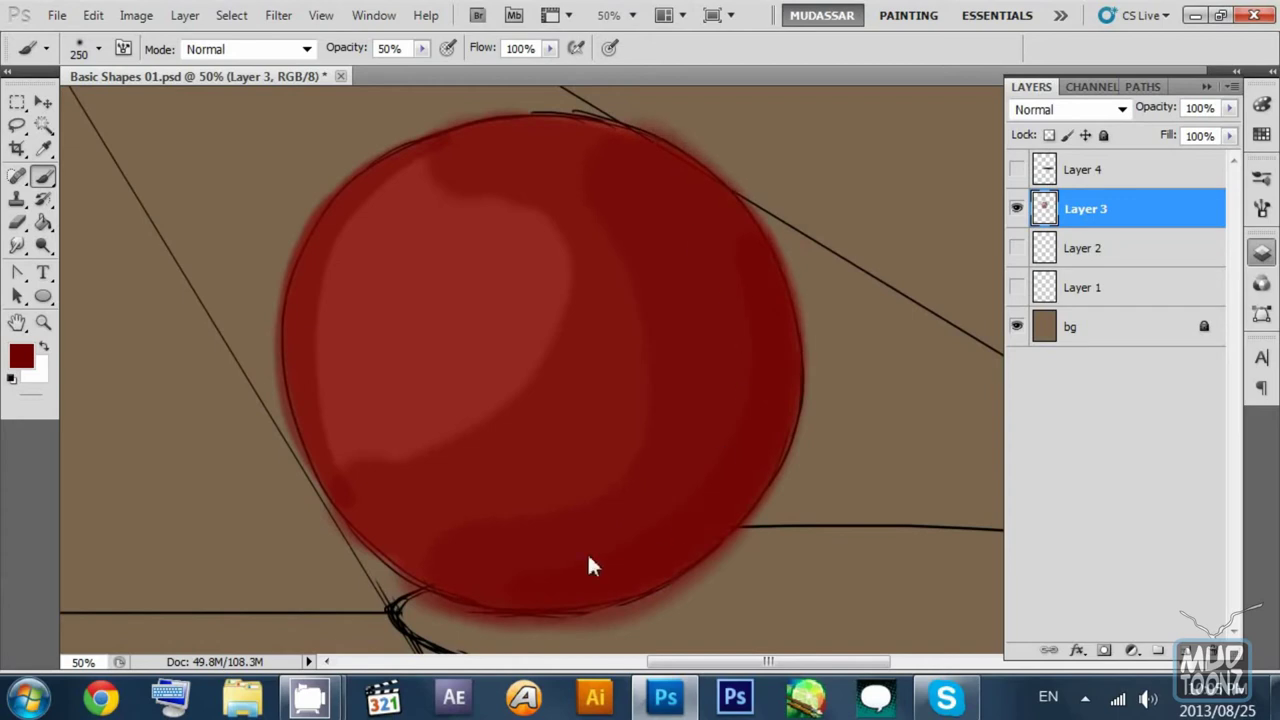
# Step: Build up the dark red over the circle's bottom, right side and center in overlapping strokes, keeping the upper-left area light
pyautogui.moveTo(470, 605)
pyautogui.mouseDown()
pyautogui.moveTo(371, 517)
pyautogui.moveTo(320, 505)
pyautogui.mouseUp()
pyautogui.moveTo(730, 278)
pyautogui.mouseDown()
pyautogui.moveTo(661, 531)
pyautogui.moveTo(549, 583)
pyautogui.mouseUp()
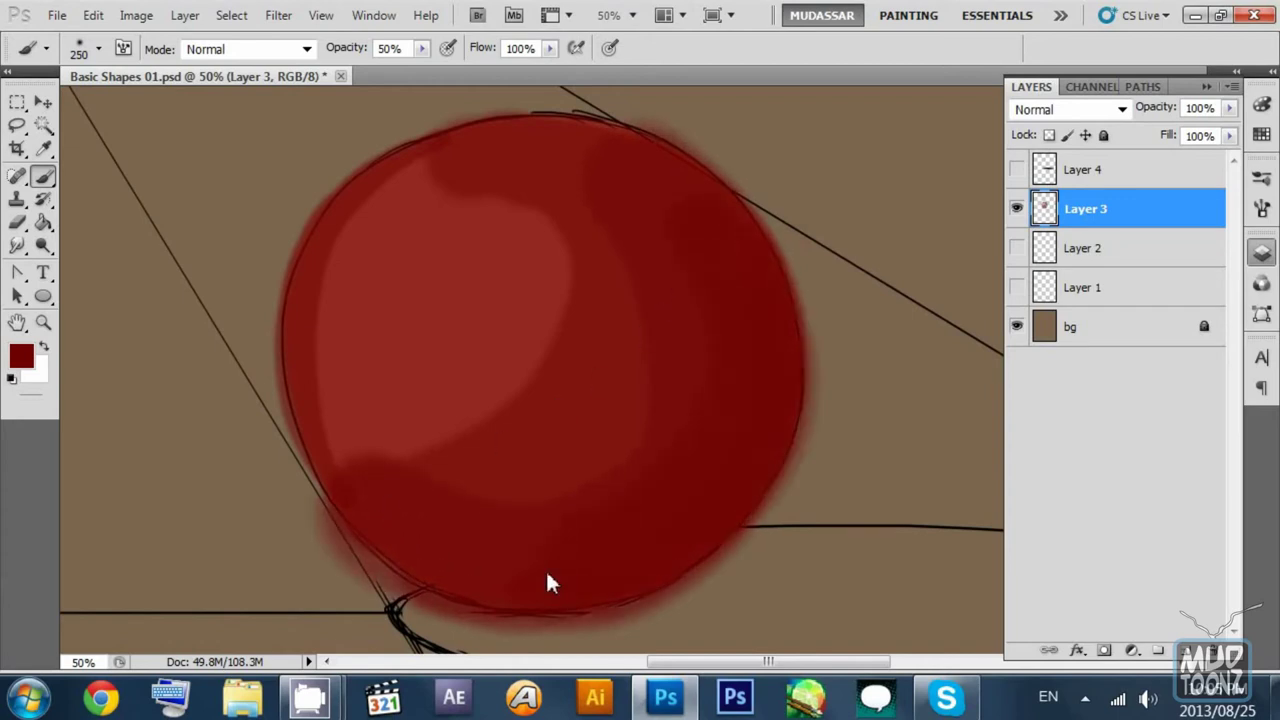
pyautogui.moveTo(671, 283)
pyautogui.mouseDown()
pyautogui.moveTo(652, 455)
pyautogui.moveTo(409, 502)
pyautogui.mouseUp()
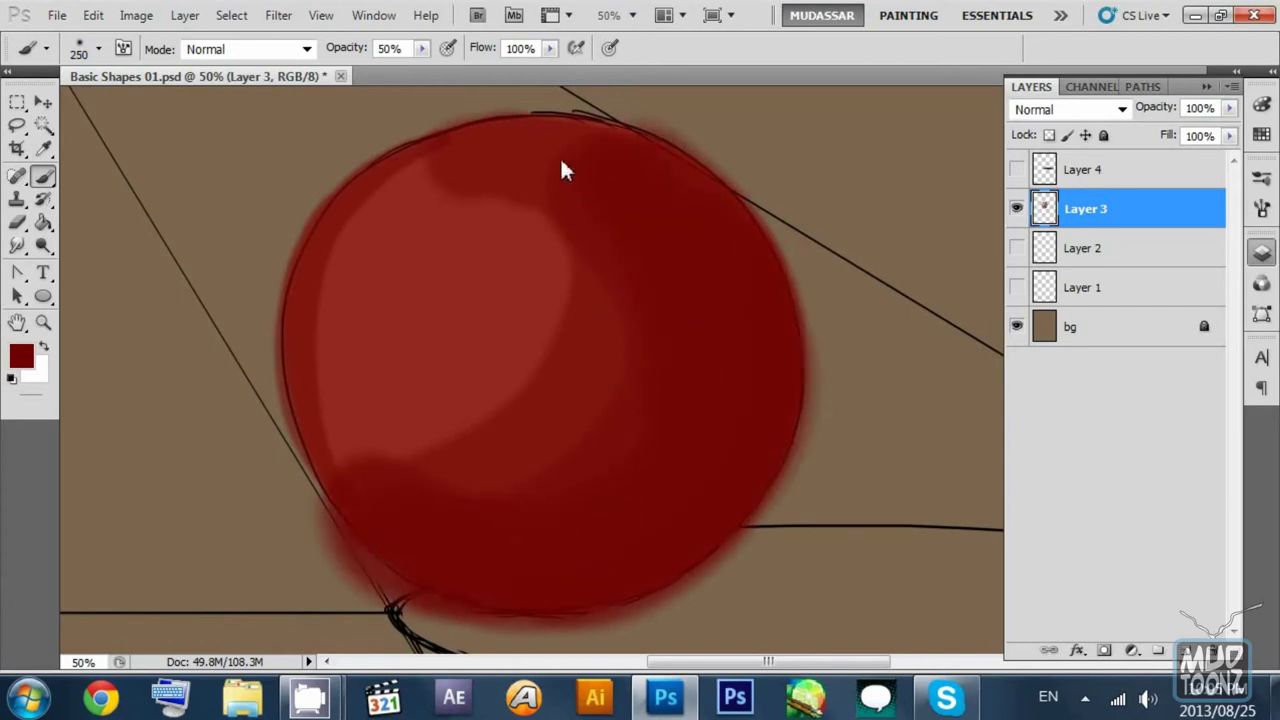
pyautogui.moveTo(562, 170)
pyautogui.mouseDown()
pyautogui.moveTo(582, 364)
pyautogui.moveTo(392, 497)
pyautogui.moveTo(544, 416)
pyautogui.moveTo(547, 187)
pyautogui.moveTo(563, 244)
pyautogui.moveTo(353, 449)
pyautogui.moveTo(523, 389)
pyautogui.moveTo(486, 184)
pyautogui.moveTo(515, 207)
pyautogui.moveTo(506, 417)
pyautogui.moveTo(424, 444)
pyautogui.mouseUp()
pyautogui.moveTo(616, 198)
pyautogui.mouseDown()
pyautogui.moveTo(448, 590)
pyautogui.moveTo(617, 240)
pyautogui.mouseUp()
pyautogui.moveTo(466, 578)
pyautogui.mouseDown()
pyautogui.moveTo(569, 508)
pyautogui.moveTo(636, 238)
pyautogui.mouseUp()
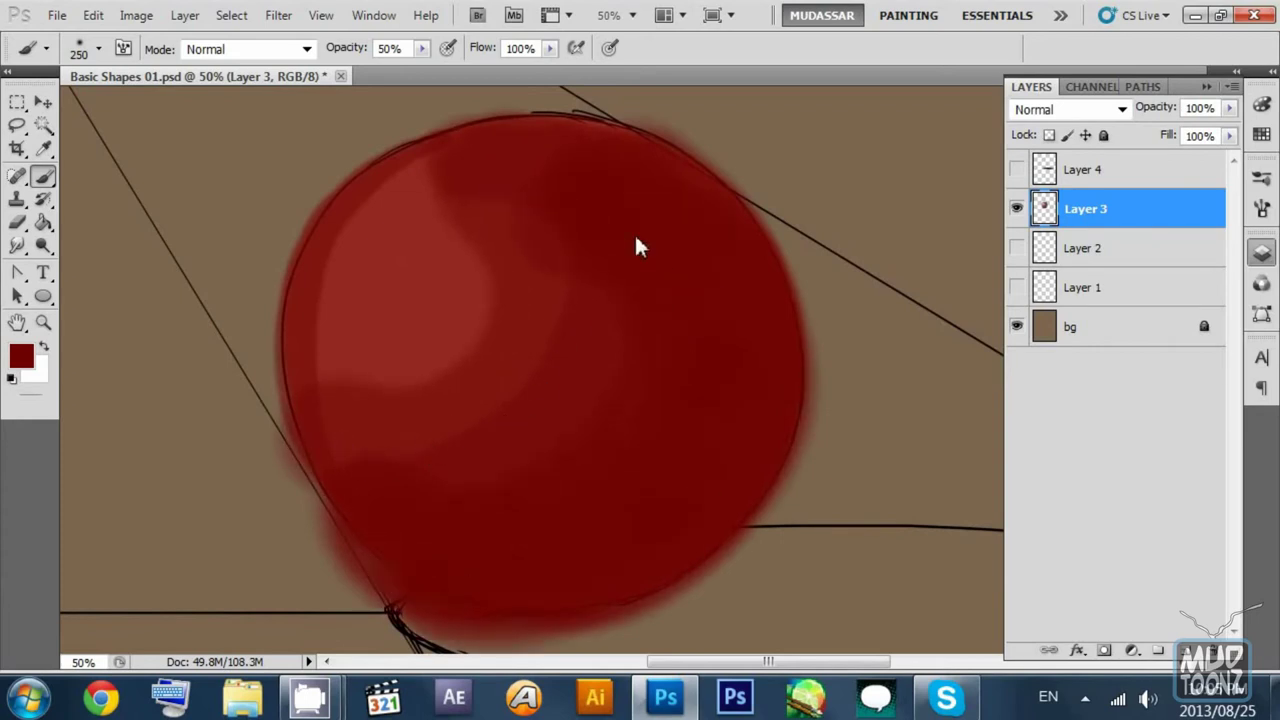
pyautogui.moveTo(717, 278); pyautogui.dragTo(695, 244)
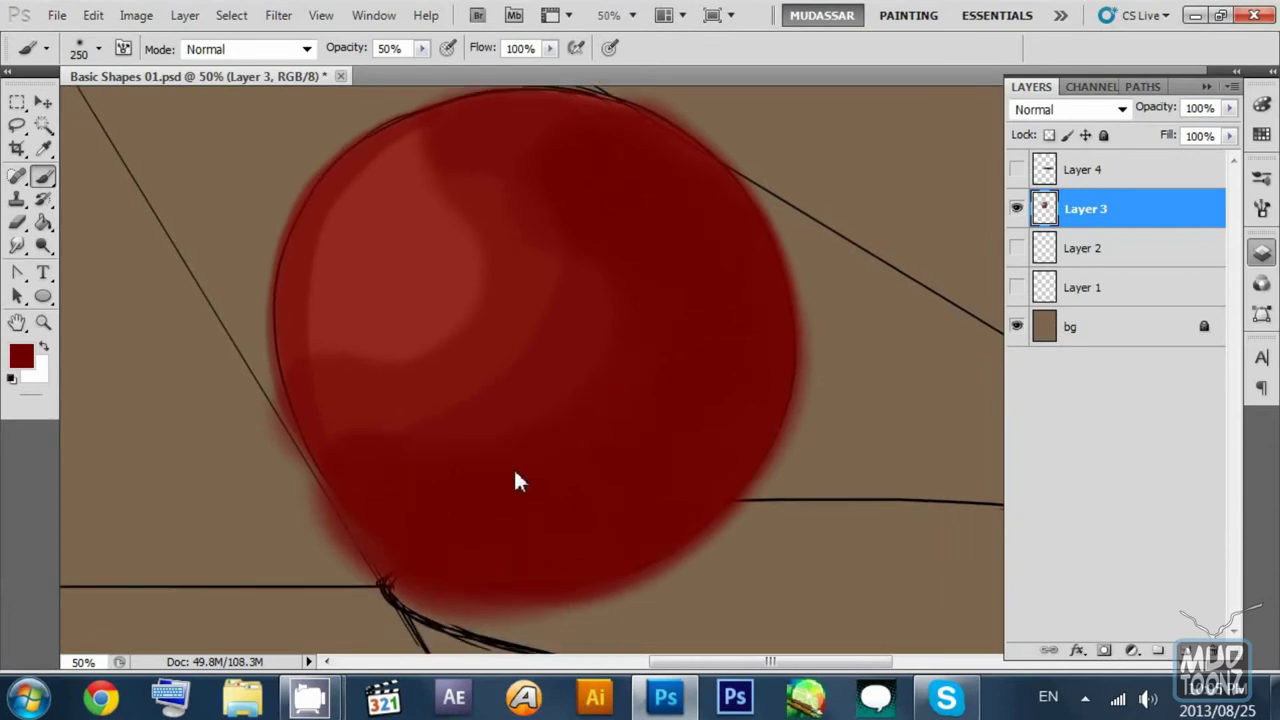
pyautogui.moveTo(626, 268); pyautogui.dragTo(587, 274)
# Step: Paint a white oval highlight in the circle's upper-left light area, using a 175 px brush at 20% opacity
pyautogui.press('x')
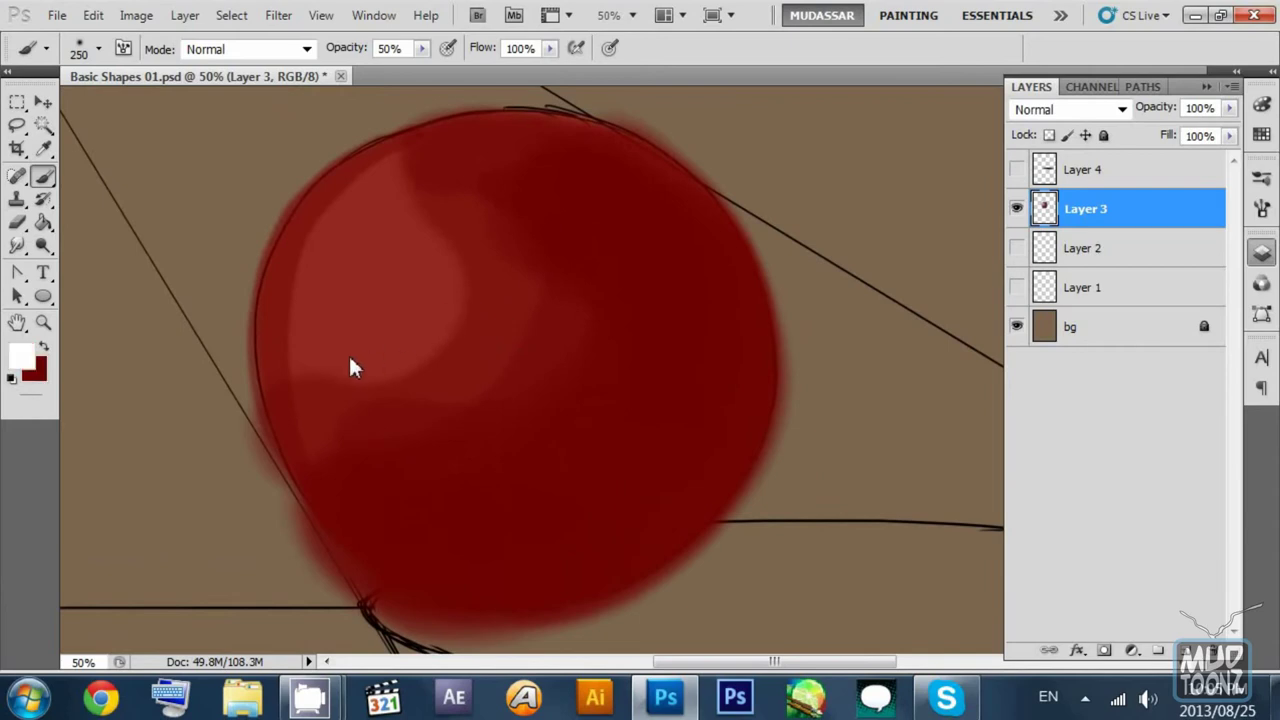
pyautogui.press('[')
pyautogui.press('[')
pyautogui.press('[')
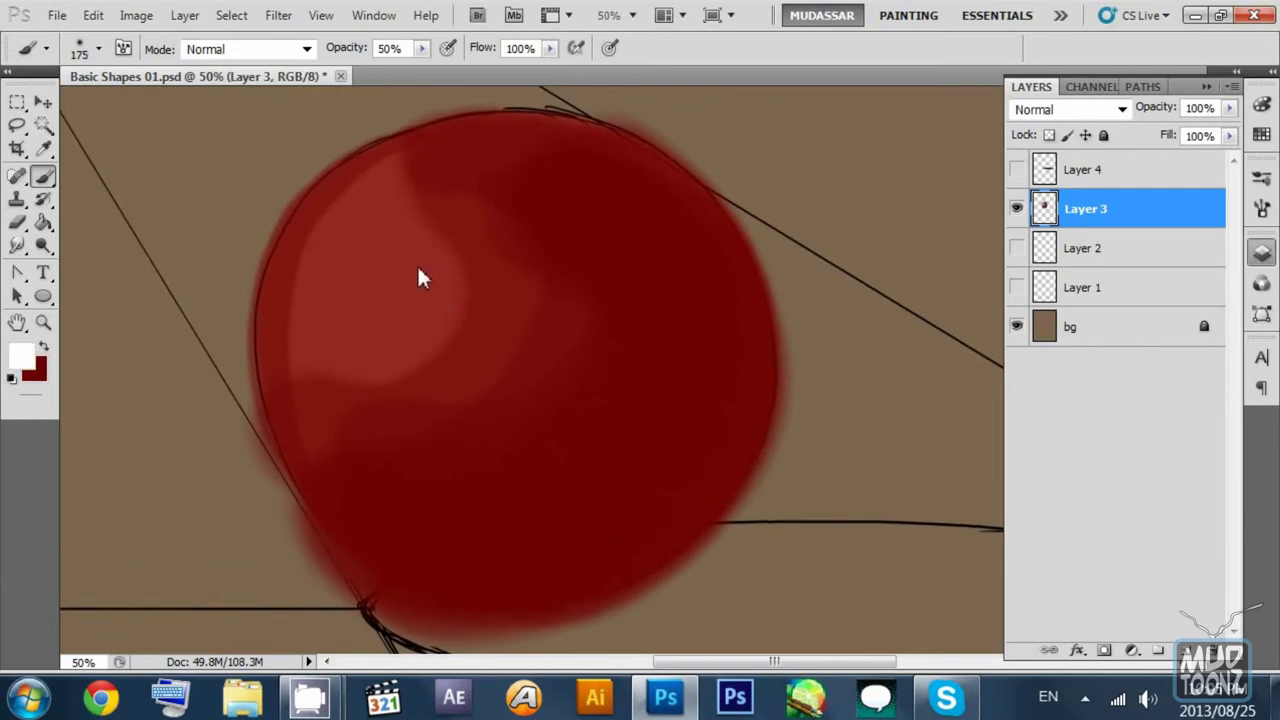
pyautogui.press('2')
pyautogui.moveTo(402, 235)
pyautogui.mouseDown()
pyautogui.moveTo(326, 263)
pyautogui.moveTo(320, 300)
pyautogui.mouseUp()
pyautogui.moveTo(347, 346)
pyautogui.mouseDown()
pyautogui.moveTo(337, 261)
pyautogui.moveTo(384, 229)
pyautogui.moveTo(436, 279)
pyautogui.moveTo(409, 310)
pyautogui.moveTo(343, 286)
pyautogui.moveTo(453, 263)
pyautogui.mouseUp()
pyautogui.hotkey('ctrl', 'z')
pyautogui.moveTo(380, 240)
pyautogui.mouseDown()
pyautogui.moveTo(393, 322)
pyautogui.moveTo(424, 250)
pyautogui.moveTo(370, 258)
pyautogui.moveTo(386, 225)
pyautogui.moveTo(355, 258)
pyautogui.moveTo(377, 242)
pyautogui.moveTo(364, 278)
pyautogui.moveTo(350, 275)
pyautogui.moveTo(404, 240)
pyautogui.moveTo(397, 217)
pyautogui.moveTo(357, 279)
pyautogui.moveTo(367, 287)
pyautogui.moveTo(395, 230)
pyautogui.mouseUp()
pyautogui.hotkey('ctrl', 'z')
pyautogui.hotkey('ctrl', 'z')
pyautogui.hotkey('ctrl', 'z')
pyautogui.moveTo(495, 257); pyautogui.dragTo(493, 260)
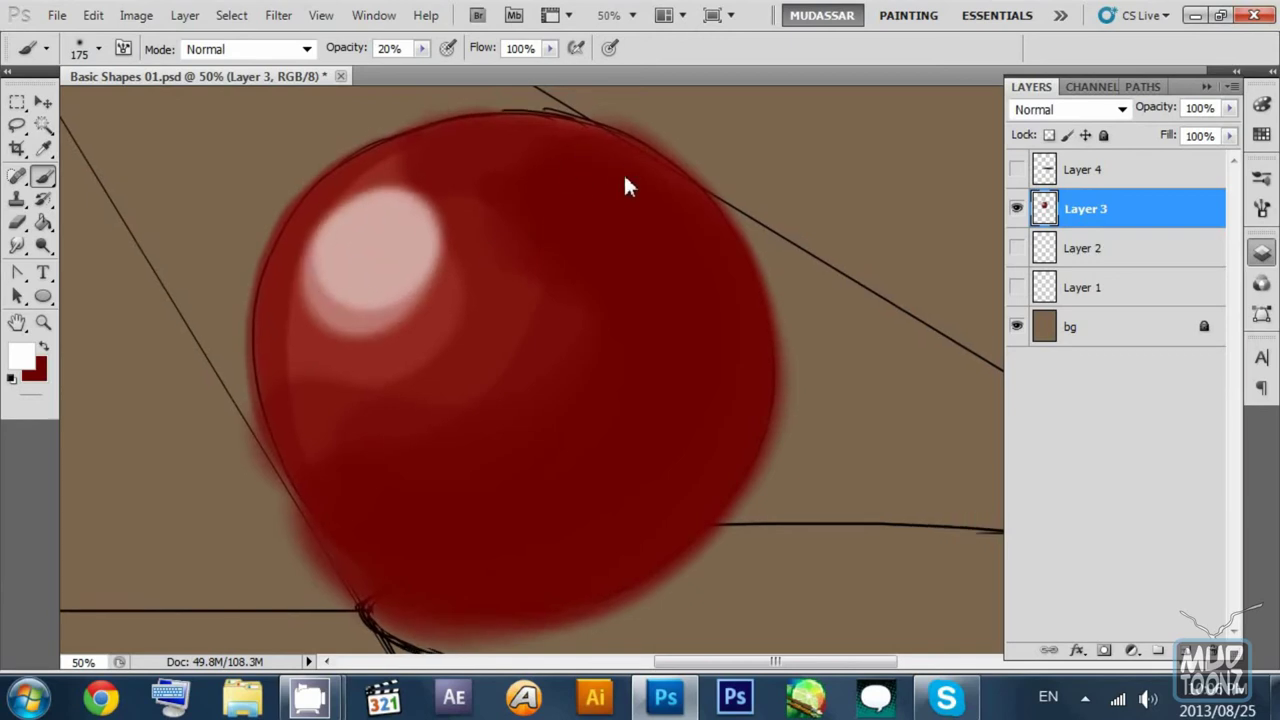
pyautogui.press('[')
pyautogui.press('[')
pyautogui.press('[')
pyautogui.press('[')
pyautogui.press('[')
pyautogui.press('[')
pyautogui.scroll(-1, 580, 230)
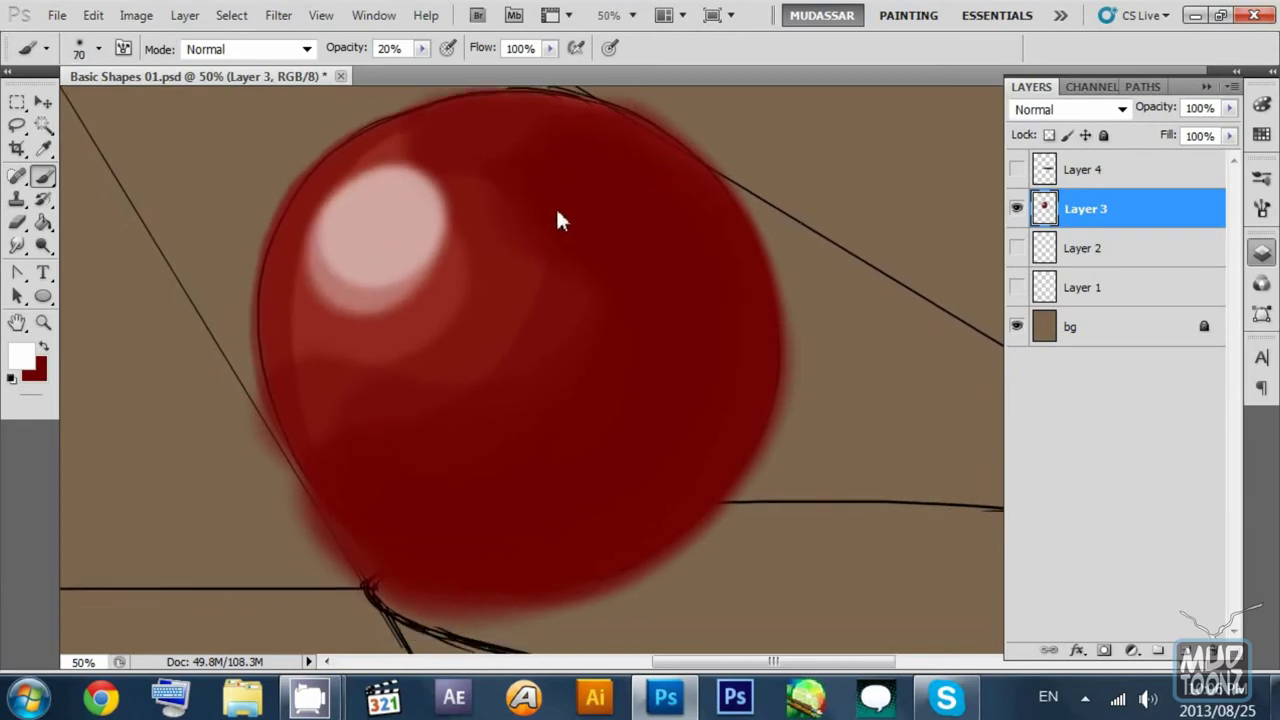
pyautogui.moveTo(557, 210); pyautogui.dragTo(562, 200)
pyautogui.moveTo(368, 228); pyautogui.dragTo(376, 252)
pyautogui.hotkey('ctrl', 'z')
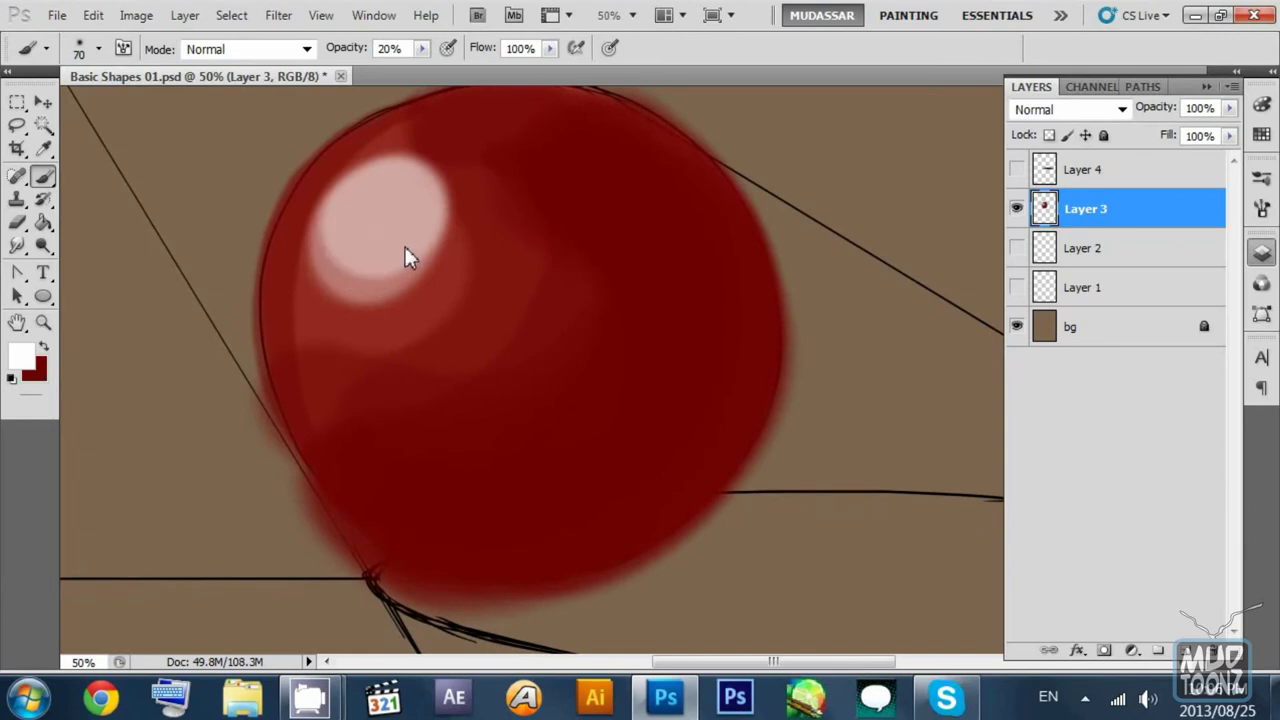
pyautogui.press(']')
pyautogui.press(']')
pyautogui.press(']')
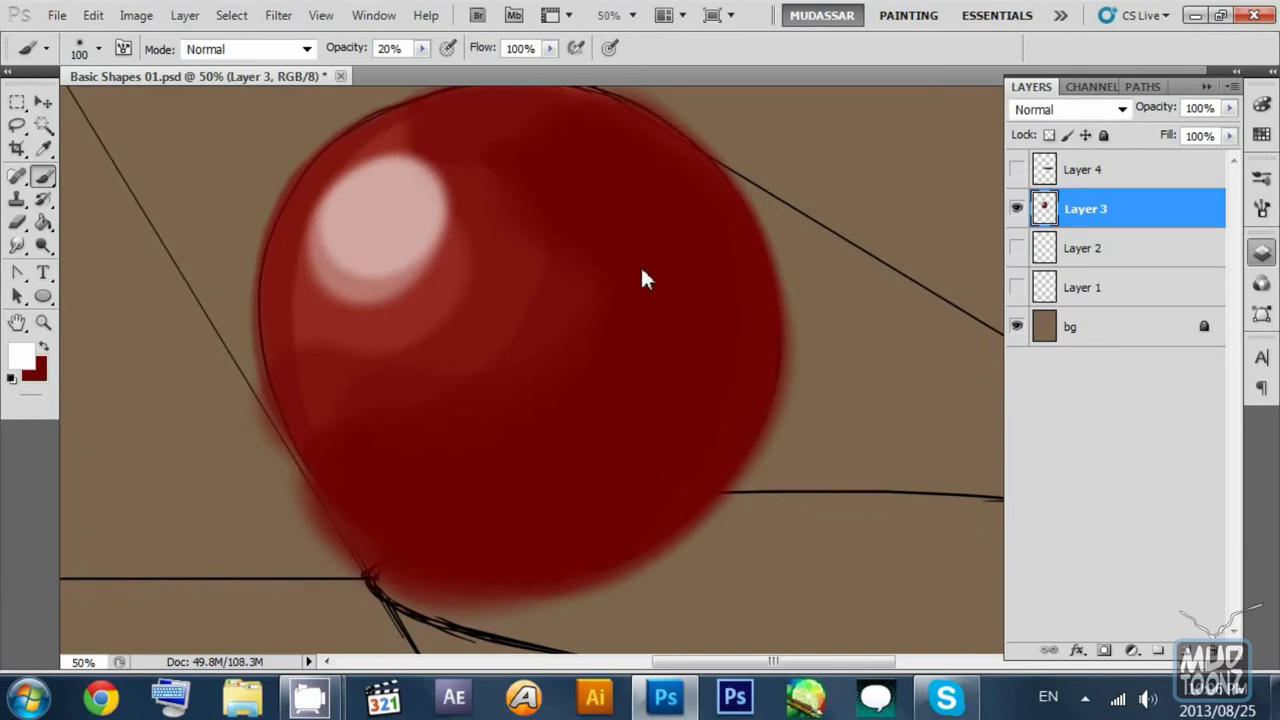
# Step: Switch back to dark red with a 200 px brush and try a stroke down the circle's right edge at 20% opacity
pyautogui.press('x')
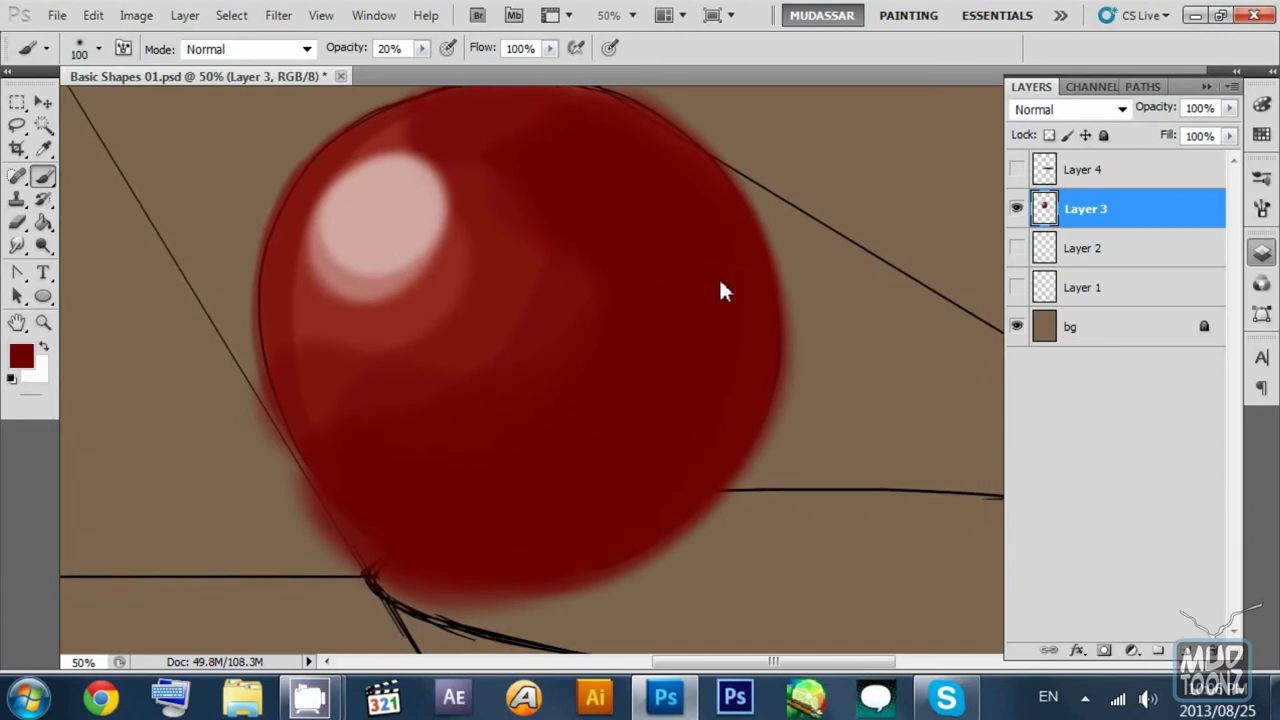
pyautogui.press(']')
pyautogui.press(']')
pyautogui.press(']')
pyautogui.press(']')
pyautogui.moveTo(703, 190); pyautogui.dragTo(714, 481)
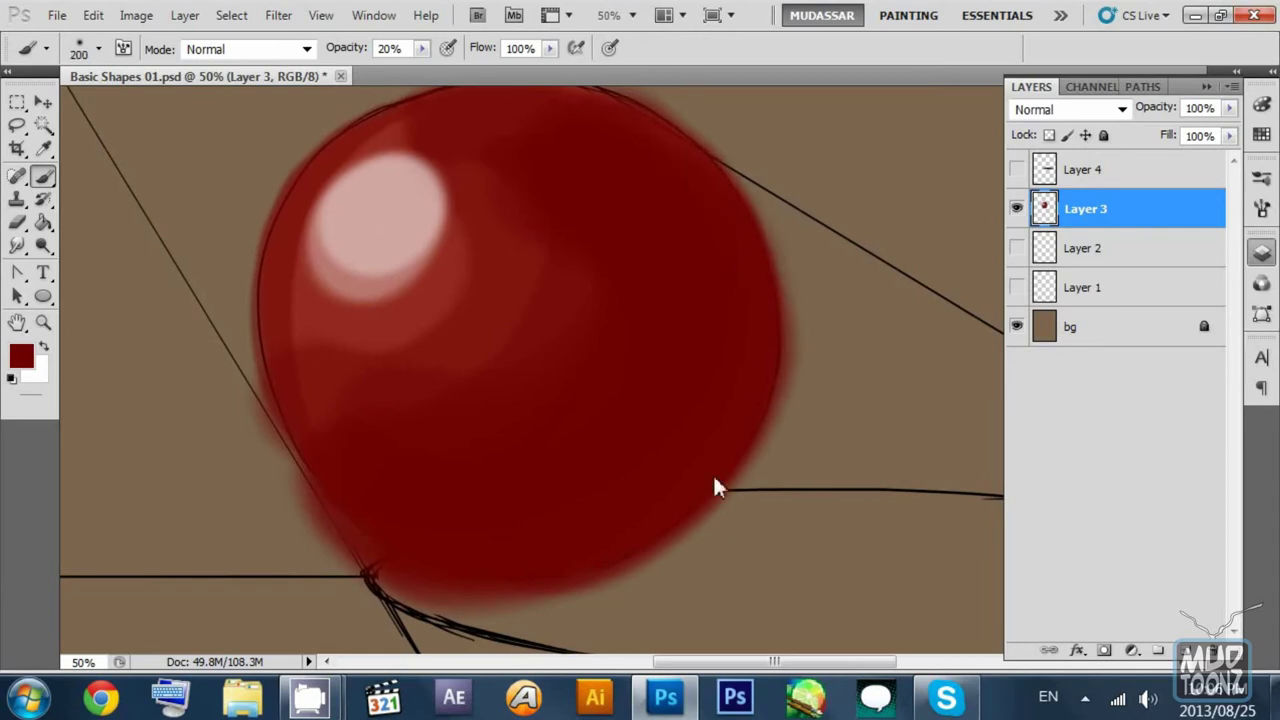
pyautogui.hotkey('ctrl', 'z')
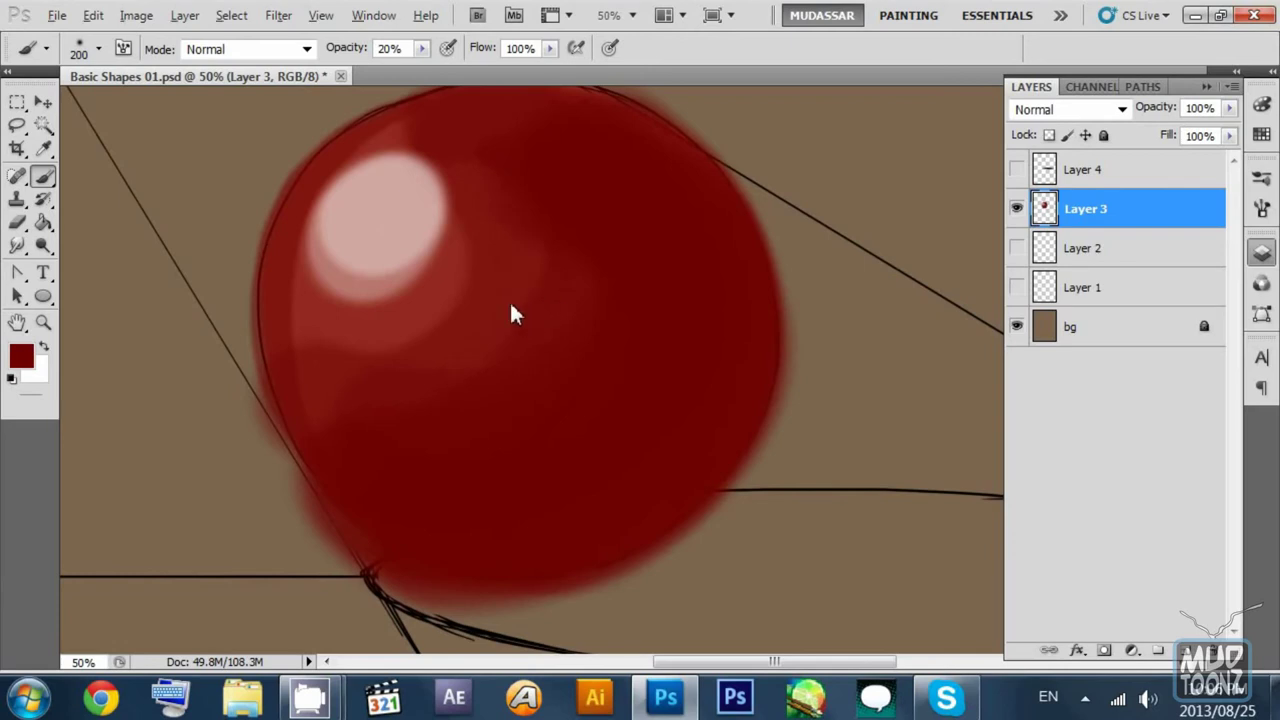
# Step: Sample the medium red beside the highlight and blend it around the highlight and down the circle's left side
pyautogui.keyDown('alt'); pyautogui.click(447, 297); pyautogui.keyUp('alt')
pyautogui.hotkey('ctrl', 'alt', 'z')
pyautogui.hotkey('ctrl', 'alt', 'z')
pyautogui.hotkey('ctrl', 'alt', 'z')
pyautogui.hotkey('ctrl', 'alt', 'z')
pyautogui.hotkey('ctrl', 'alt', 'z')
pyautogui.hotkey('ctrl', 'alt', 'z')
pyautogui.hotkey('ctrl', 'alt', 'z')
pyautogui.moveTo(357, 348)
pyautogui.mouseDown()
pyautogui.moveTo(408, 329)
pyautogui.moveTo(497, 197)
pyautogui.moveTo(326, 358)
pyautogui.mouseUp()
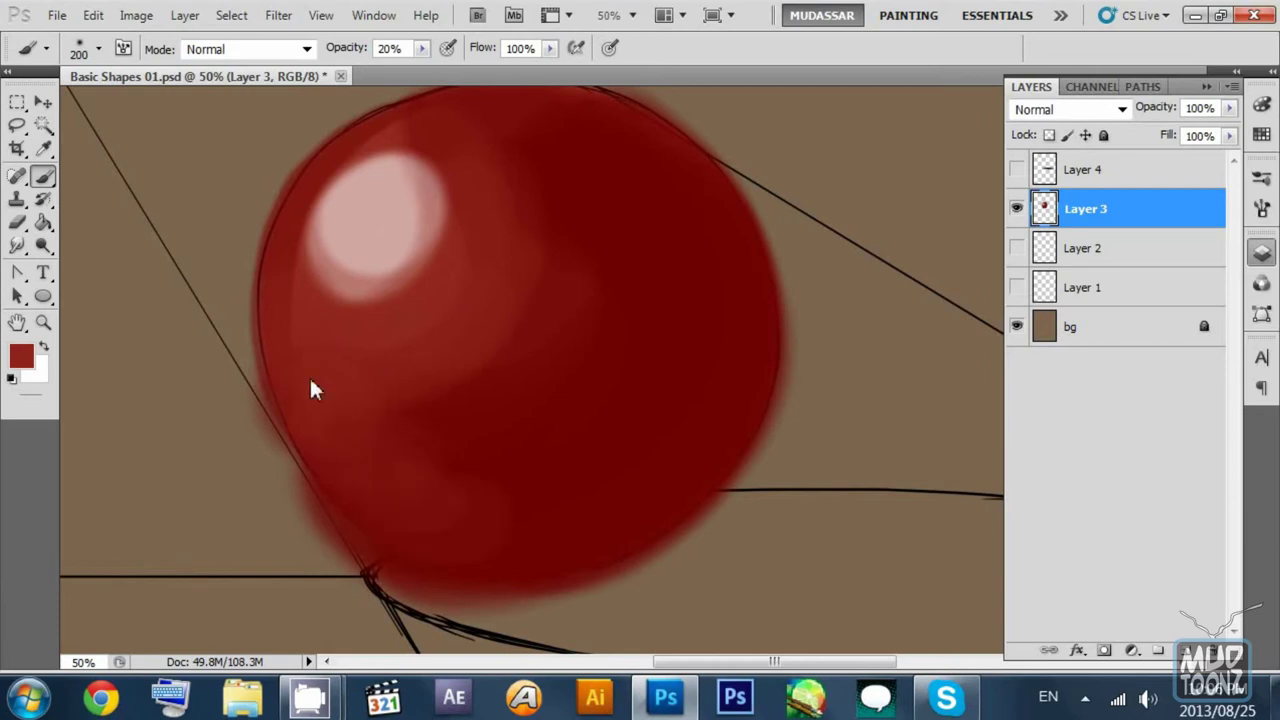
# Step: Sample the lighter red at the highlight's lower edge and soften the tones around the highlight, reducing the brush to 100 px
pyautogui.keyDown('alt'); pyautogui.click(372, 298); pyautogui.keyUp('alt')
pyautogui.moveTo(327, 256)
pyautogui.mouseDown()
pyautogui.moveTo(365, 245)
pyautogui.moveTo(417, 248)
pyautogui.moveTo(391, 266)
pyautogui.moveTo(388, 243)
pyautogui.moveTo(419, 251)
pyautogui.moveTo(453, 209)
pyautogui.moveTo(466, 219)
pyautogui.moveTo(448, 270)
pyautogui.moveTo(447, 198)
pyautogui.moveTo(383, 312)
pyautogui.moveTo(436, 193)
pyautogui.moveTo(415, 150)
pyautogui.moveTo(382, 322)
pyautogui.moveTo(437, 178)
pyautogui.moveTo(441, 296)
pyautogui.moveTo(348, 328)
pyautogui.moveTo(459, 232)
pyautogui.moveTo(432, 162)
pyautogui.moveTo(407, 334)
pyautogui.moveTo(469, 249)
pyautogui.moveTo(337, 349)
pyautogui.moveTo(328, 296)
pyautogui.moveTo(373, 325)
pyautogui.moveTo(337, 255)
pyautogui.moveTo(355, 158)
pyautogui.moveTo(387, 213)
pyautogui.moveTo(317, 170)
pyautogui.moveTo(310, 180)
pyautogui.moveTo(326, 211)
pyautogui.moveTo(412, 152)
pyautogui.moveTo(369, 193)
pyautogui.mouseUp()
pyautogui.press('[')
pyautogui.press('[')
pyautogui.press('[')
pyautogui.press('[')
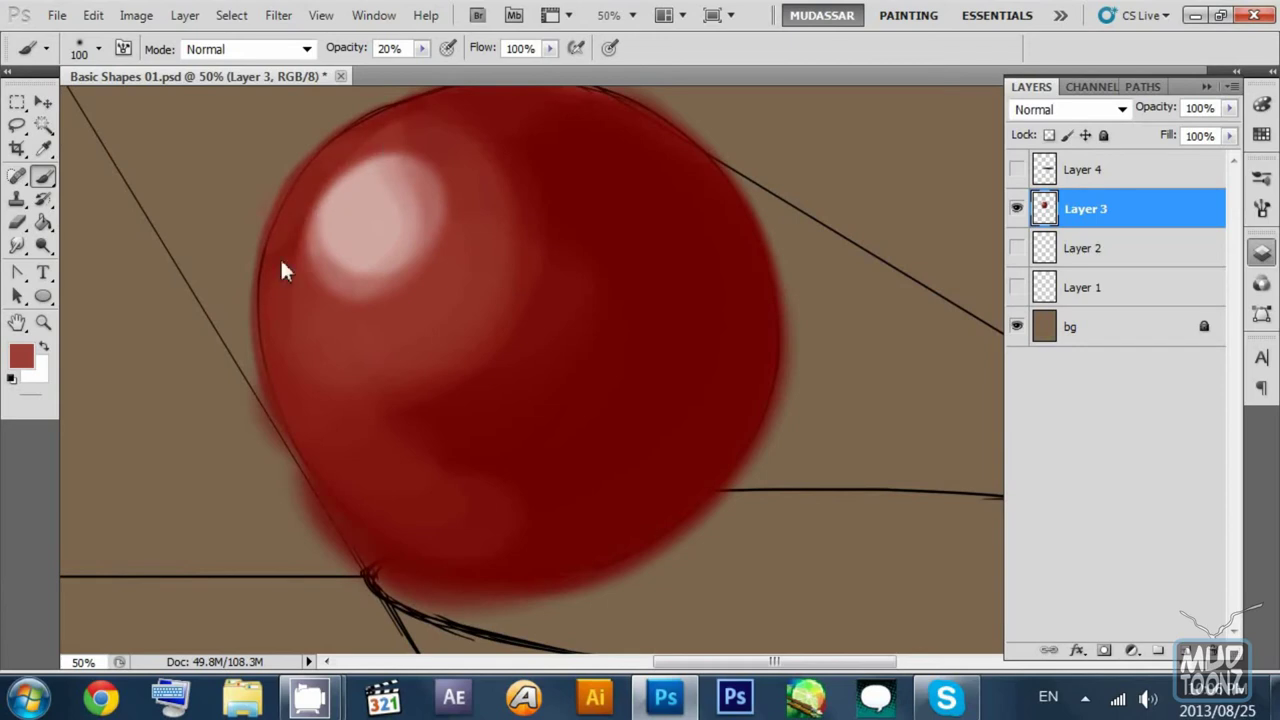
pyautogui.moveTo(548, 218); pyautogui.dragTo(545, 218)
pyautogui.moveTo(509, 163); pyautogui.dragTo(534, 255)
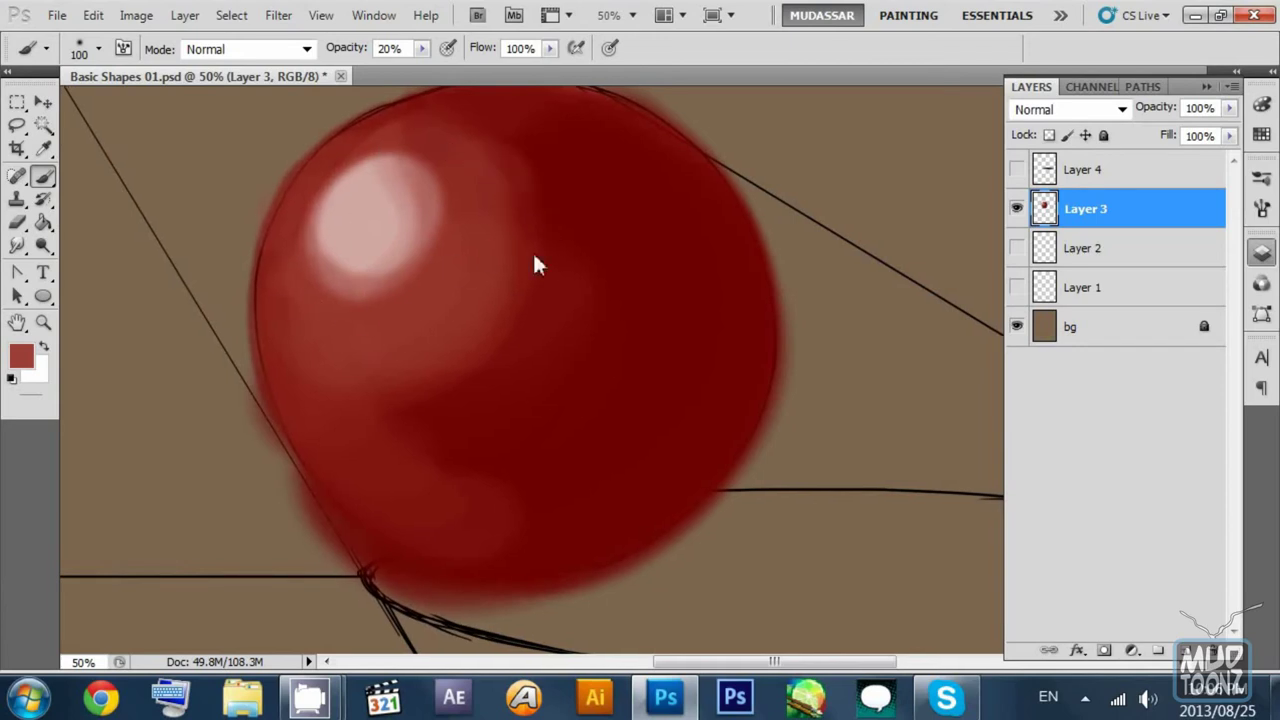
# Step: Smooth the transition between the lit area and the dark side with sampled reds, using a 200 px brush at 20% opacity
pyautogui.press(']')
pyautogui.press(']')
pyautogui.press(']')
pyautogui.press(']')
pyautogui.keyDown('alt'); pyautogui.click(500, 175); pyautogui.keyUp('alt')
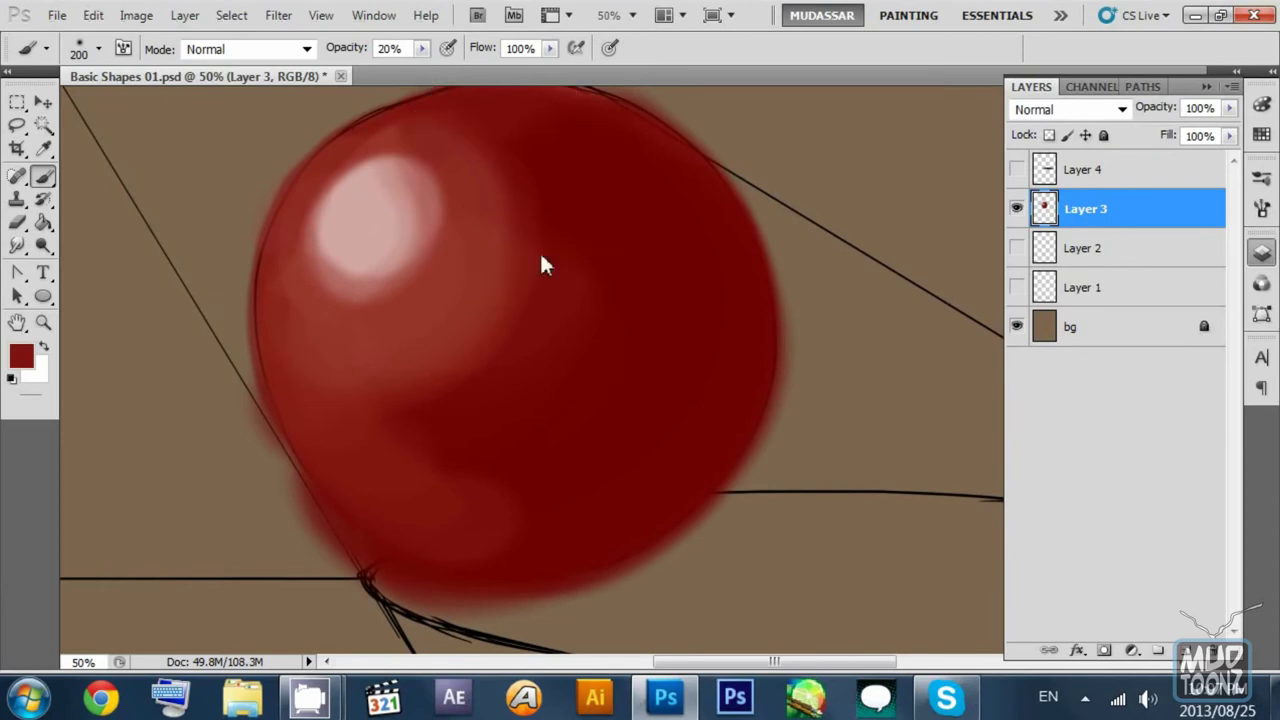
pyautogui.keyDown('alt'); pyautogui.click(491, 172); pyautogui.keyUp('alt')
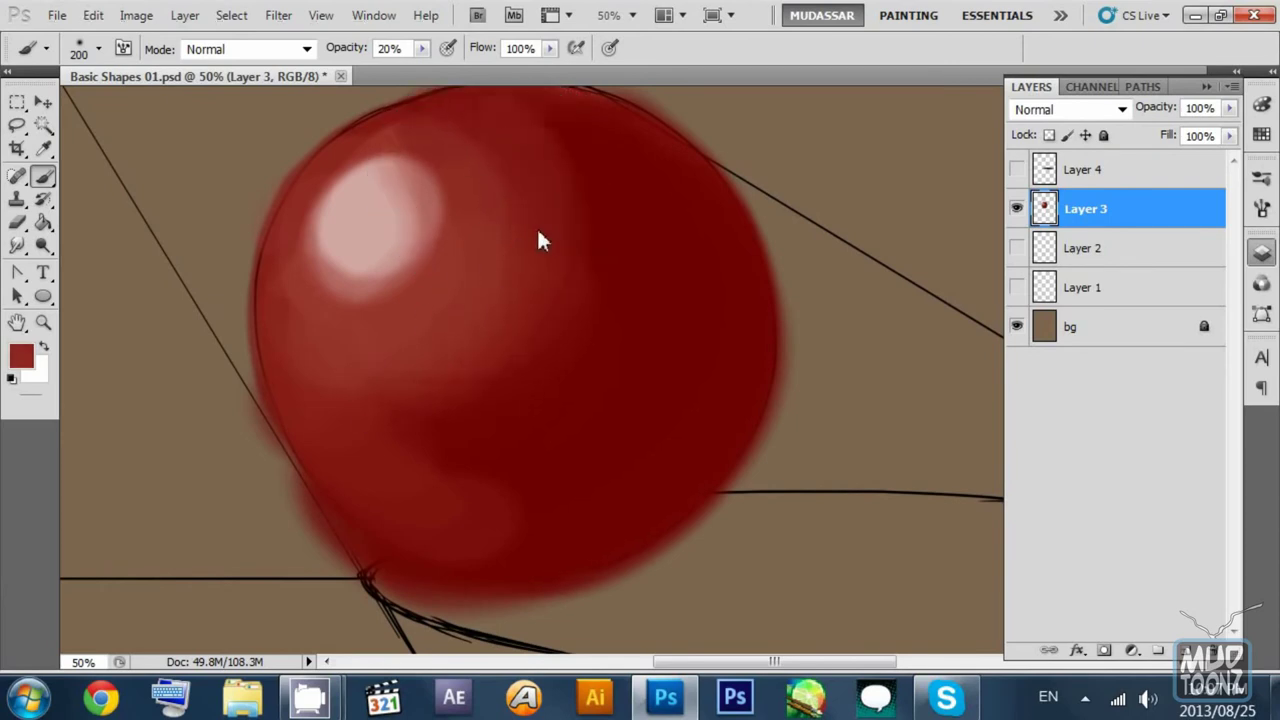
# Step: Blend the midtones across the sphere's center and lower left by repeatedly sampling neighboring dark and medium reds and painting over the boundaries
pyautogui.keyDown('alt'); pyautogui.click(564, 235); pyautogui.keyUp('alt')
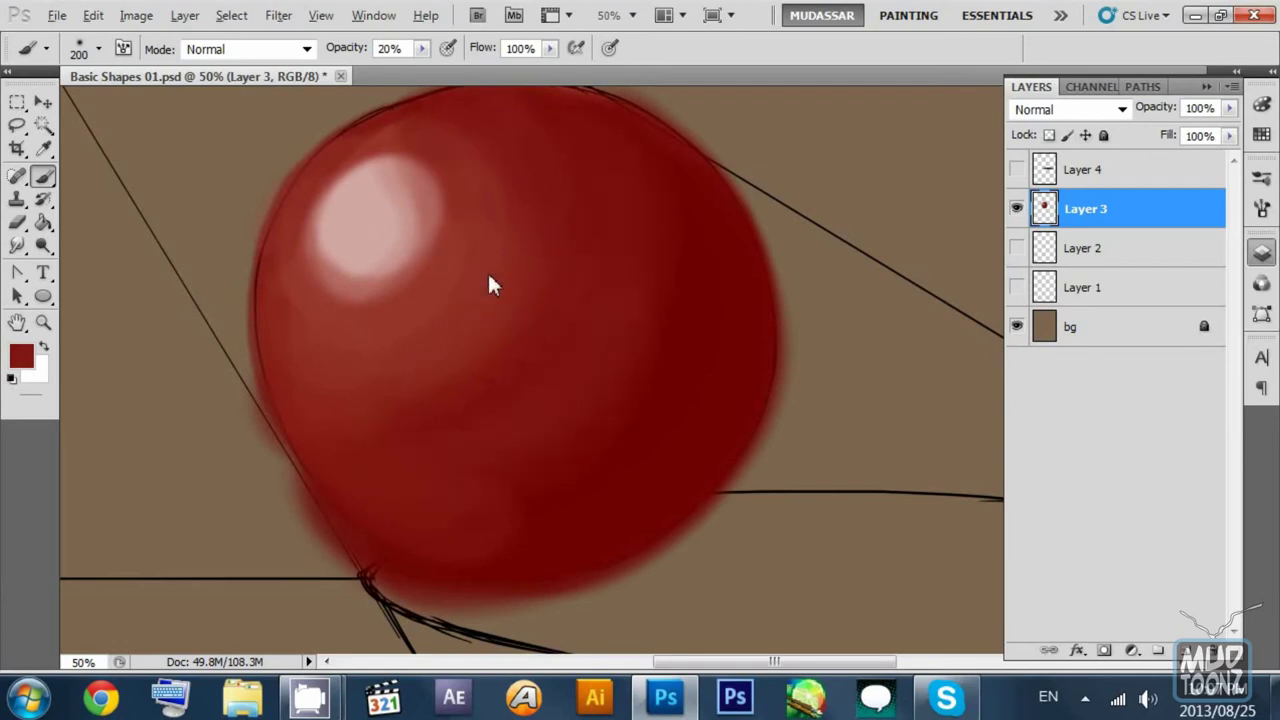
pyautogui.keyDown('alt'); pyautogui.click(516, 243); pyautogui.keyUp('alt')
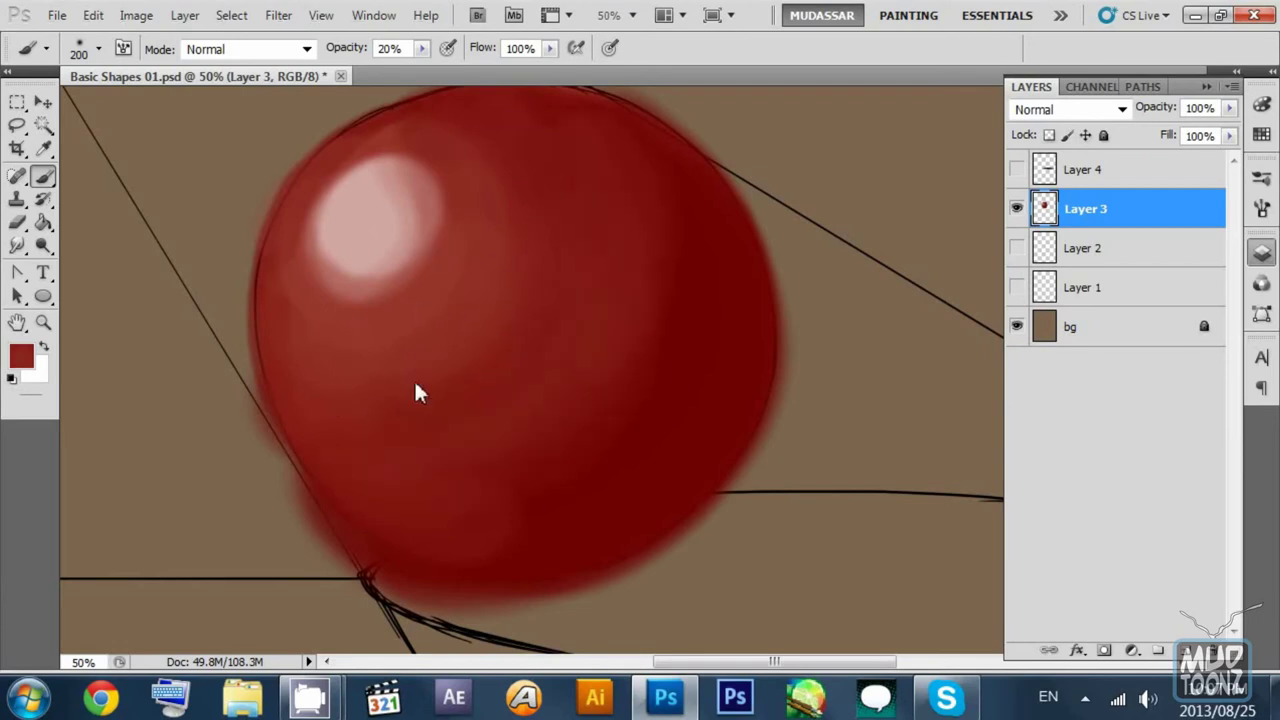
pyautogui.keyDown('alt'); pyautogui.click(678, 277); pyautogui.keyUp('alt')
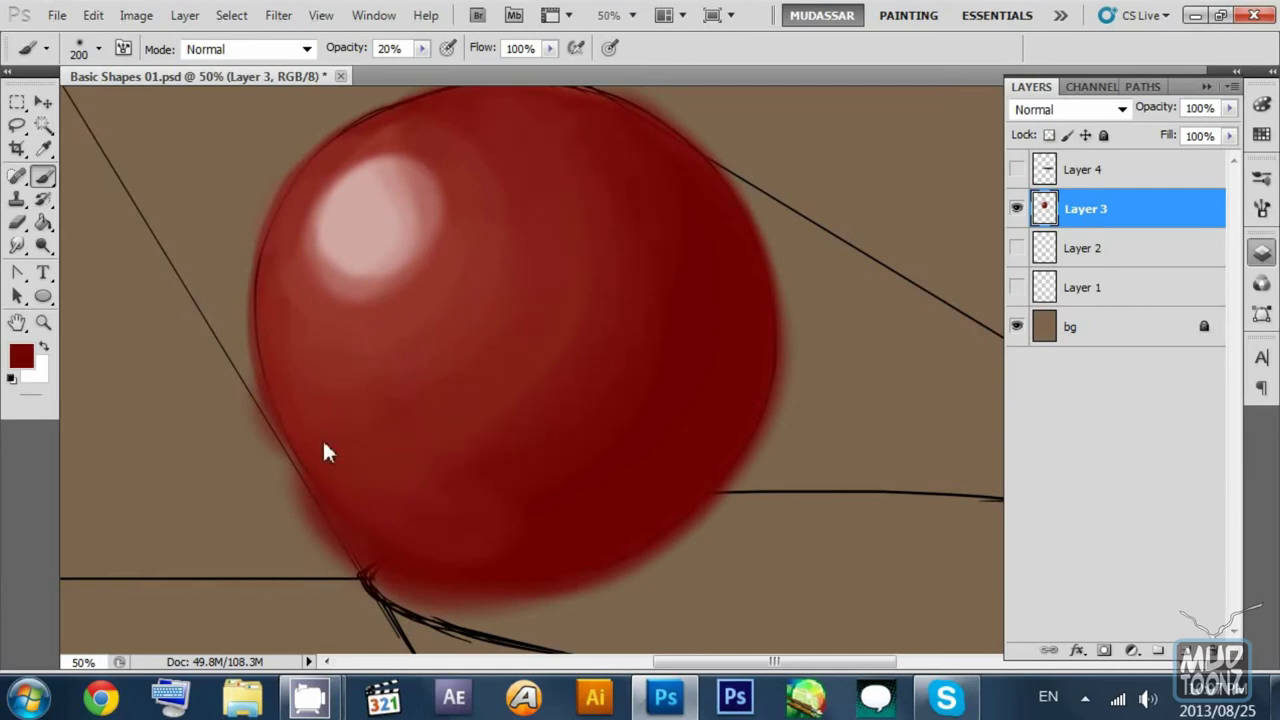
pyautogui.keyDown('alt'); pyautogui.click(507, 210); pyautogui.keyUp('alt')
pyautogui.keyDown('alt'); pyautogui.click(694, 281); pyautogui.keyUp('alt')
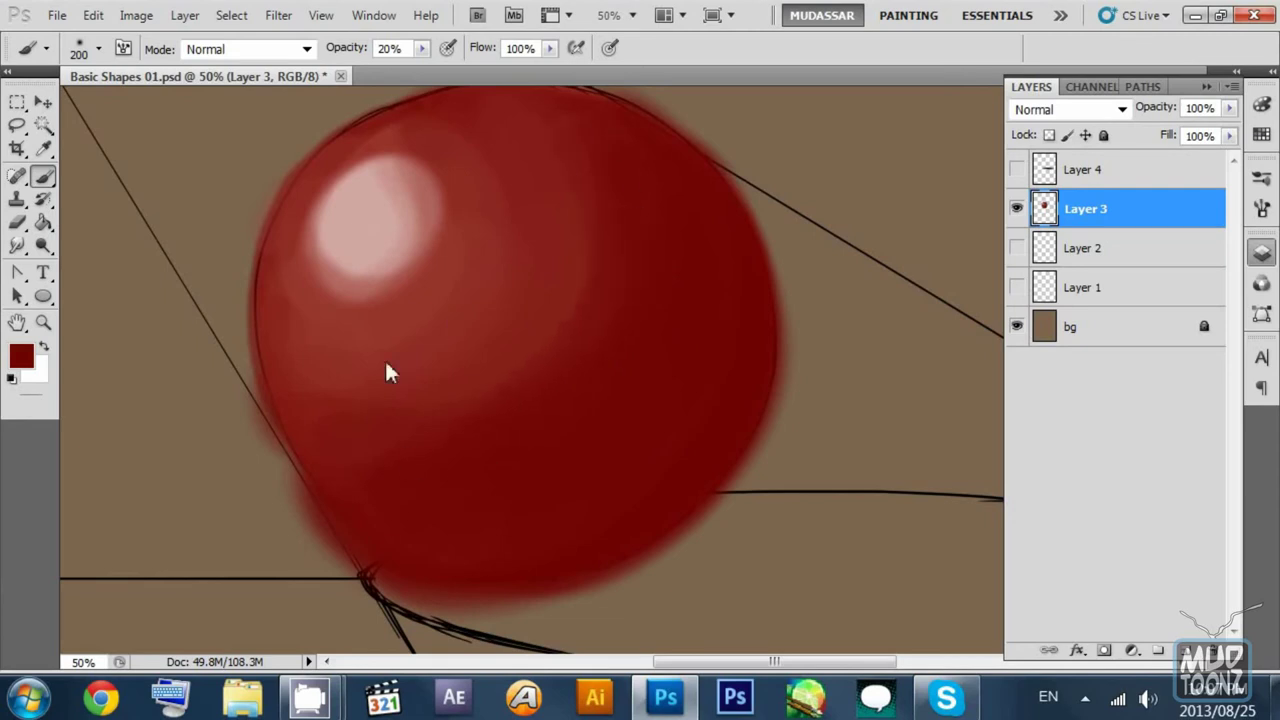
pyautogui.keyDown('alt'); pyautogui.click(486, 332); pyautogui.keyUp('alt')
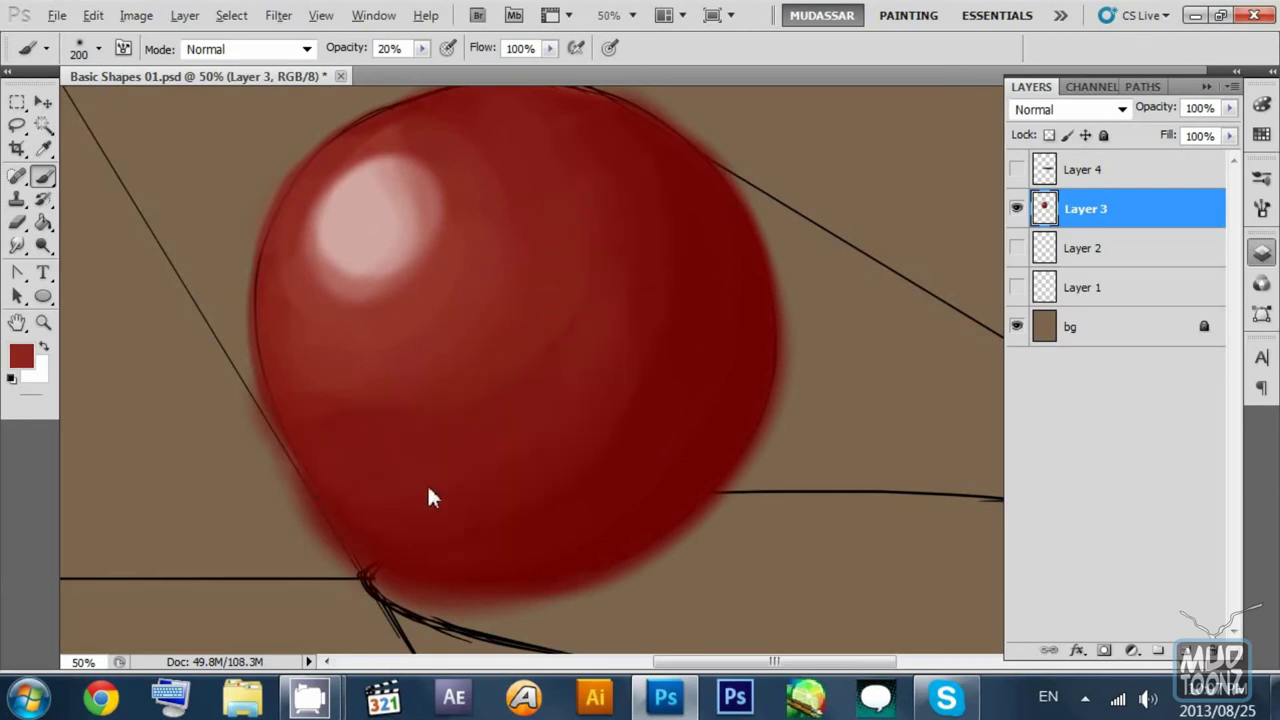
# Step: Blend the sphere's lower left side and the area below the highlight with neighboring sampled reds
pyautogui.keyDown('alt'); pyautogui.click(310, 412); pyautogui.keyUp('alt')
pyautogui.keyDown('alt'); pyautogui.click(344, 266); pyautogui.keyUp('alt')
pyautogui.keyDown('alt'); pyautogui.click(340, 283); pyautogui.keyUp('alt')
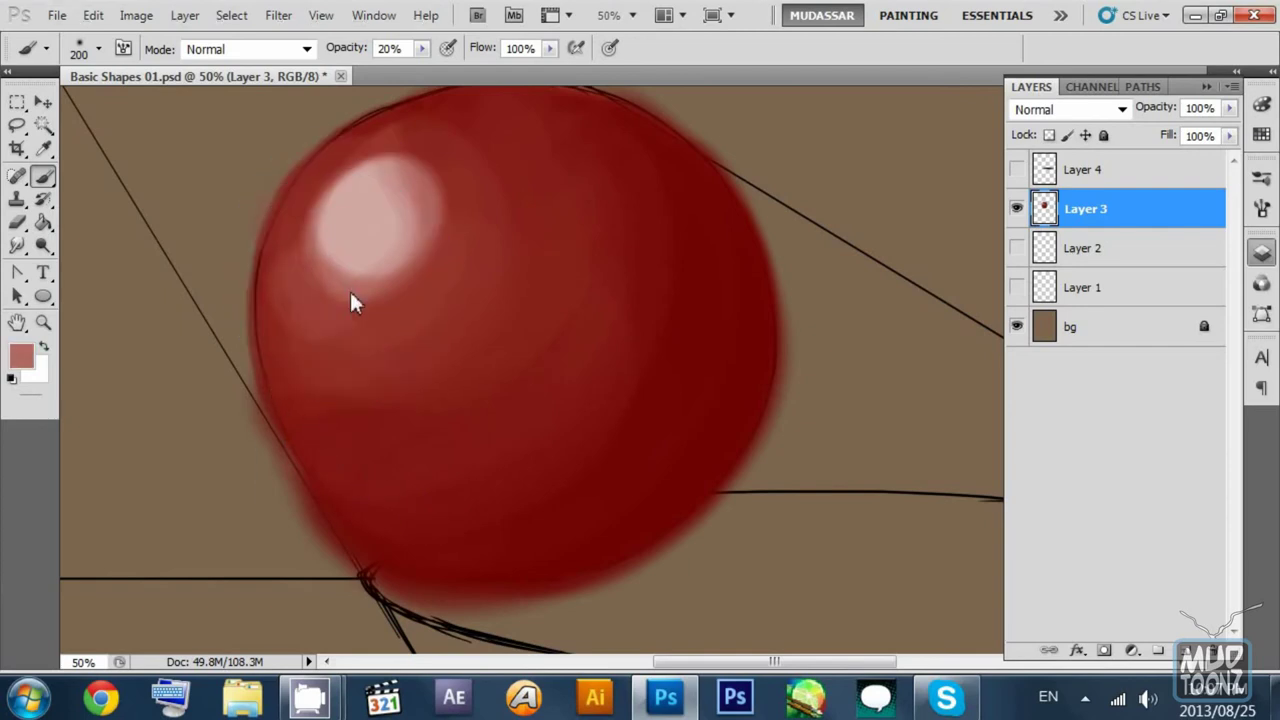
pyautogui.keyDown('alt'); pyautogui.click(268, 276); pyautogui.keyUp('alt')
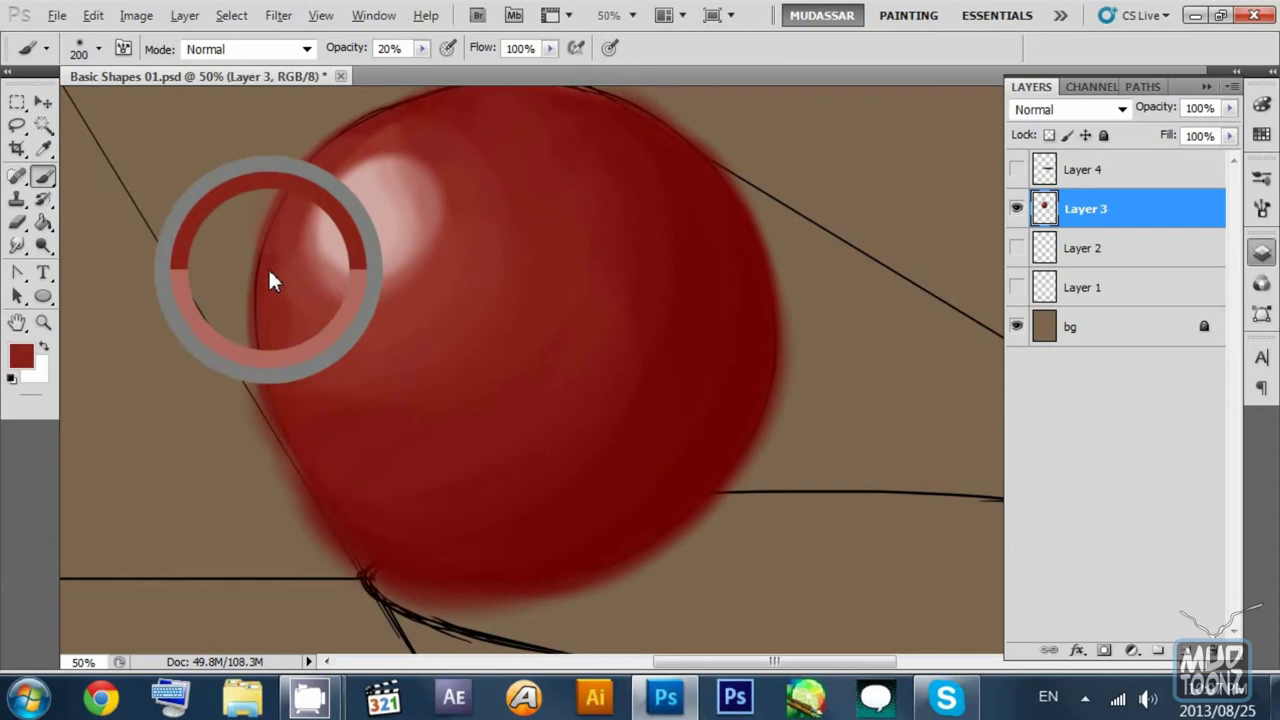
pyautogui.keyDown('alt'); pyautogui.click(302, 332); pyautogui.keyUp('alt')
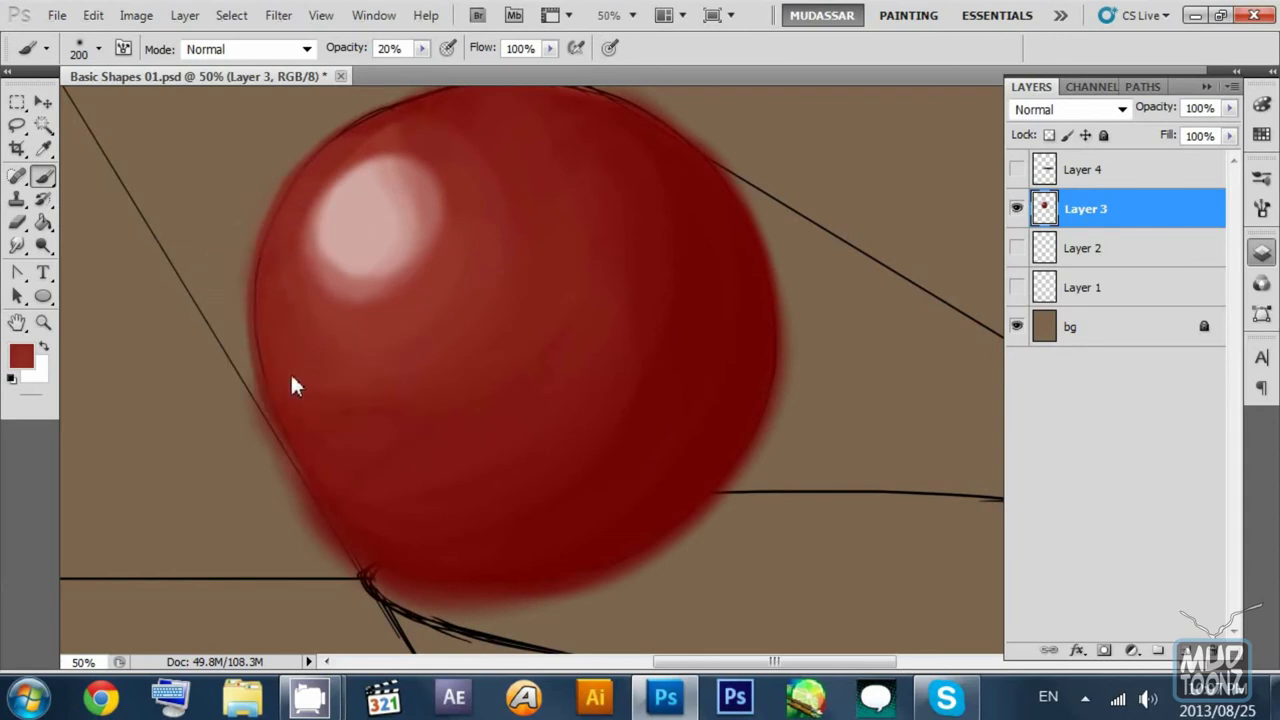
# Step: Soften the tones across the sphere's top and right side with reds sampled above the highlight and near the dark edge
pyautogui.keyDown('alt'); pyautogui.click(654, 310); pyautogui.keyUp('alt')
pyautogui.moveTo(699, 321); pyautogui.dragTo(655, 262)
pyautogui.scroll(1, 560, 286)
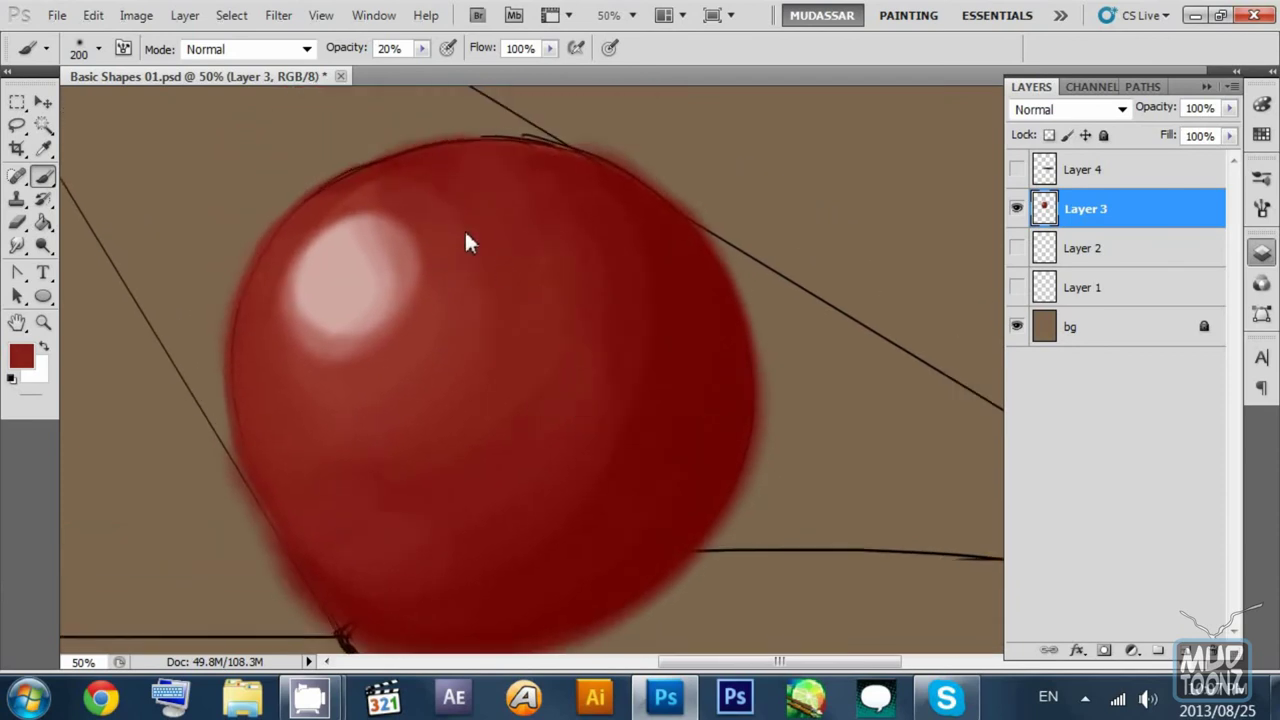
pyautogui.keyDown('alt'); pyautogui.click(465, 202); pyautogui.keyUp('alt')
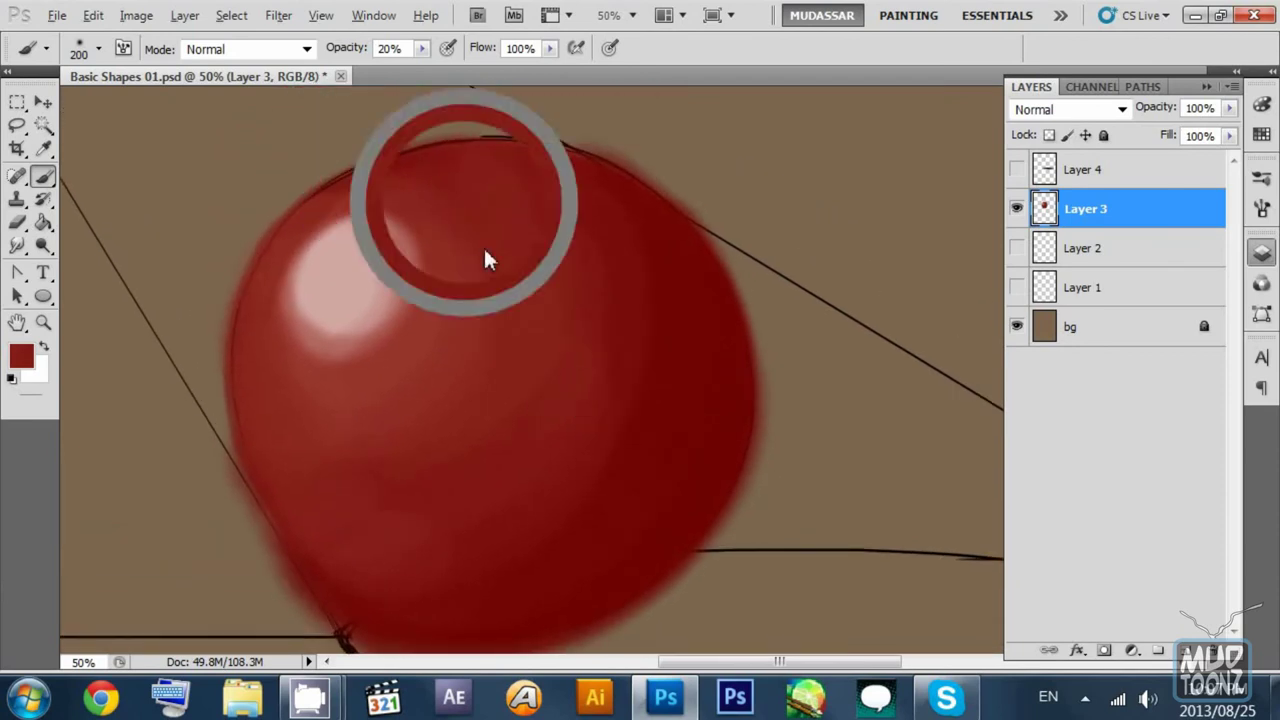
pyautogui.keyDown('alt'); pyautogui.click(354, 182); pyautogui.keyUp('alt')
pyautogui.keyDown('alt'); pyautogui.click(397, 187); pyautogui.keyUp('alt')
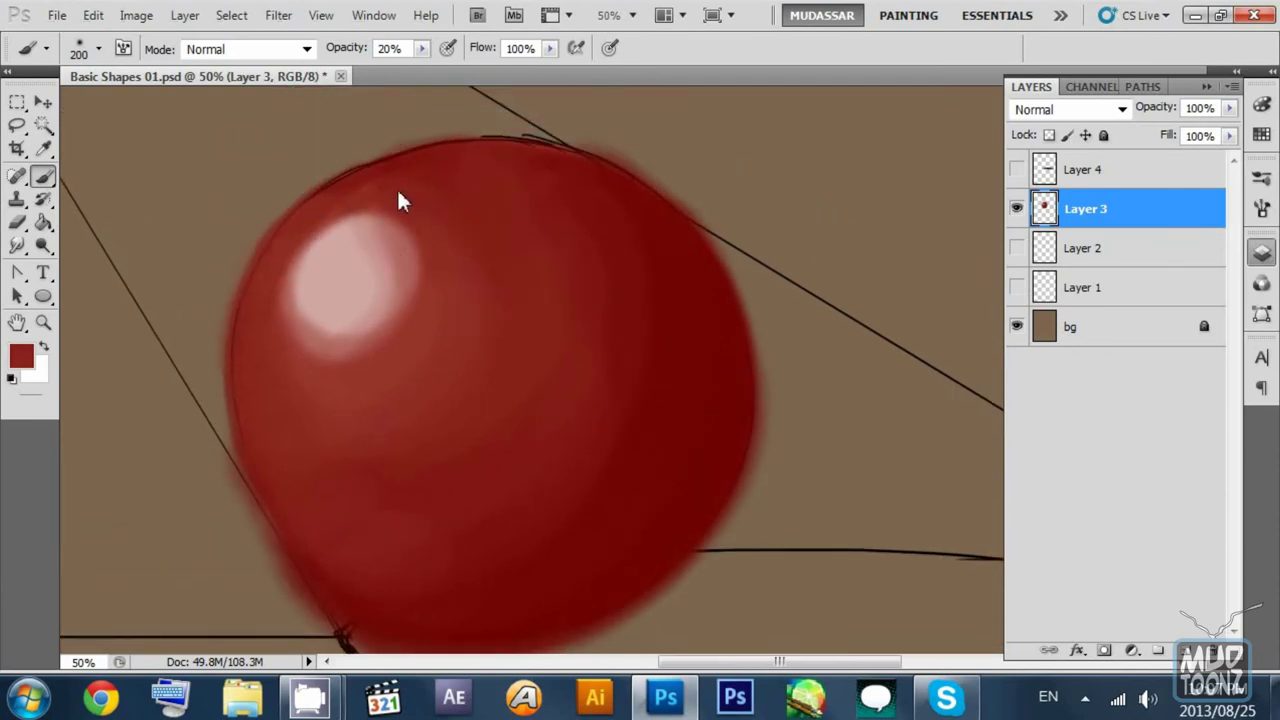
pyautogui.keyDown('alt'); pyautogui.click(413, 194); pyautogui.keyUp('alt')
pyautogui.moveTo(388, 181); pyautogui.dragTo(407, 185)
pyautogui.moveTo(623, 294); pyautogui.dragTo(553, 196)
pyautogui.keyDown('alt'); pyautogui.click(553, 182); pyautogui.keyUp('alt')
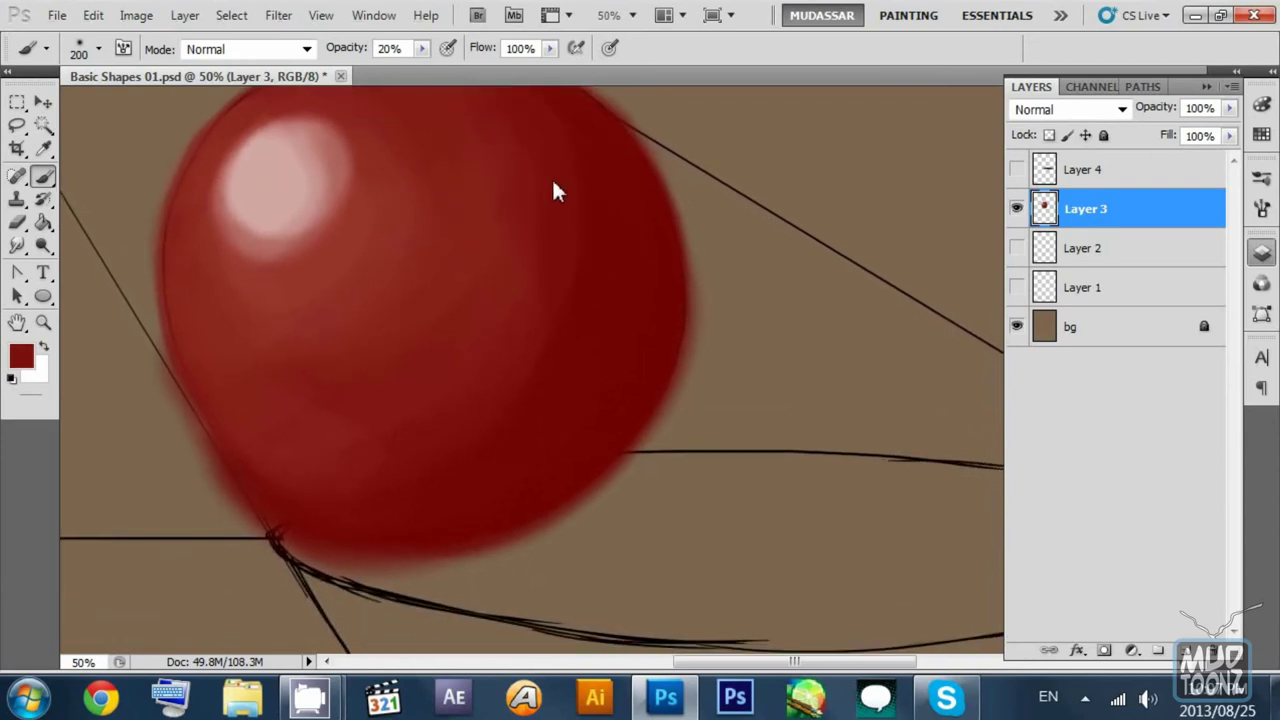
pyautogui.keyDown('alt'); pyautogui.click(567, 220); pyautogui.keyUp('alt')
# Step: Set the background color to dark red #700303
pyautogui.click(36, 373)
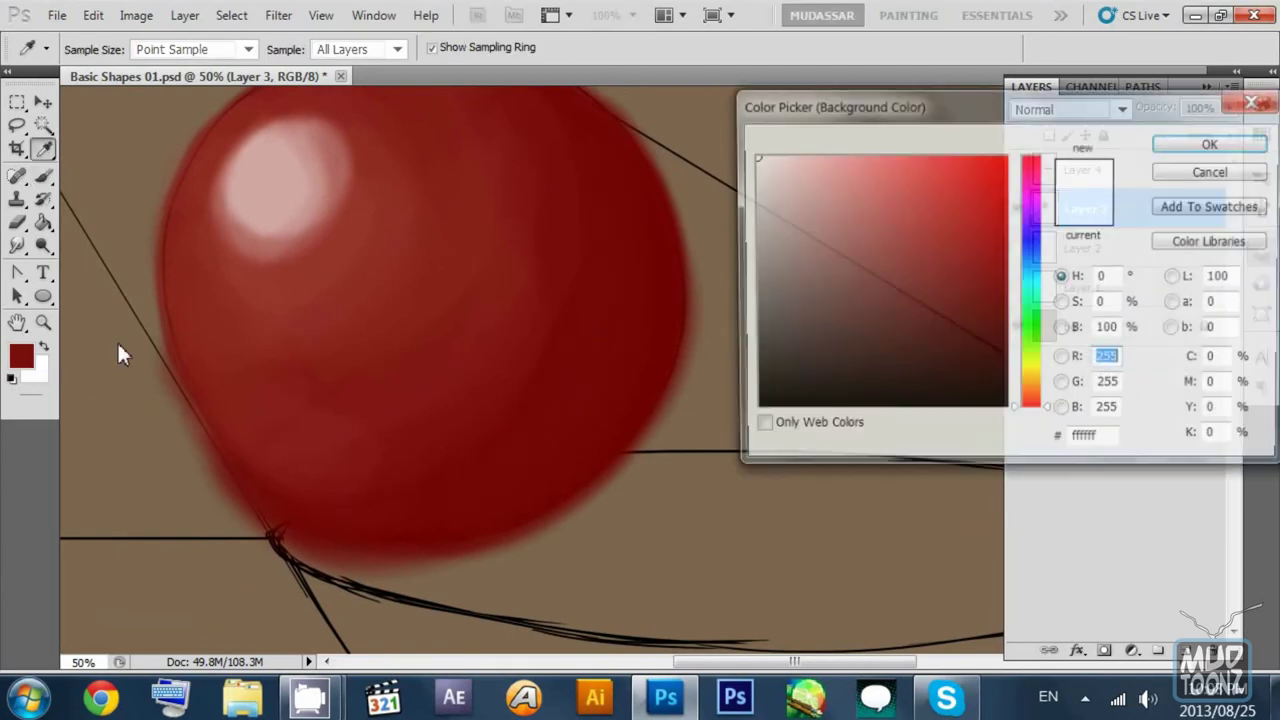
pyautogui.click(1000, 314)
pyautogui.moveTo(1003, 322); pyautogui.dragTo(1000, 294)
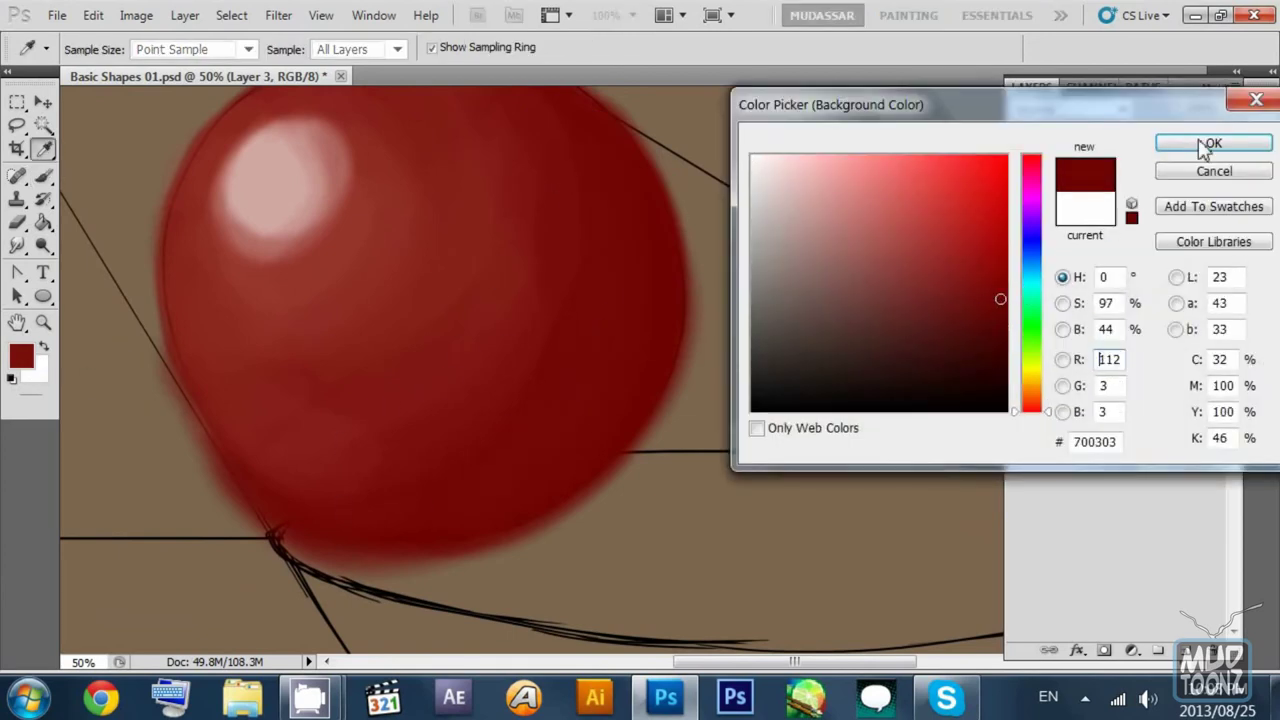
pyautogui.click(1213, 143)
# Step: Extend the sphere's right edge outward with dark red strokes, raising the brush opacity to 40% and undoing strokes that miss the outline
pyautogui.moveTo(661, 210)
pyautogui.mouseDown()
pyautogui.moveTo(673, 369)
pyautogui.moveTo(515, 545)
pyautogui.mouseUp()
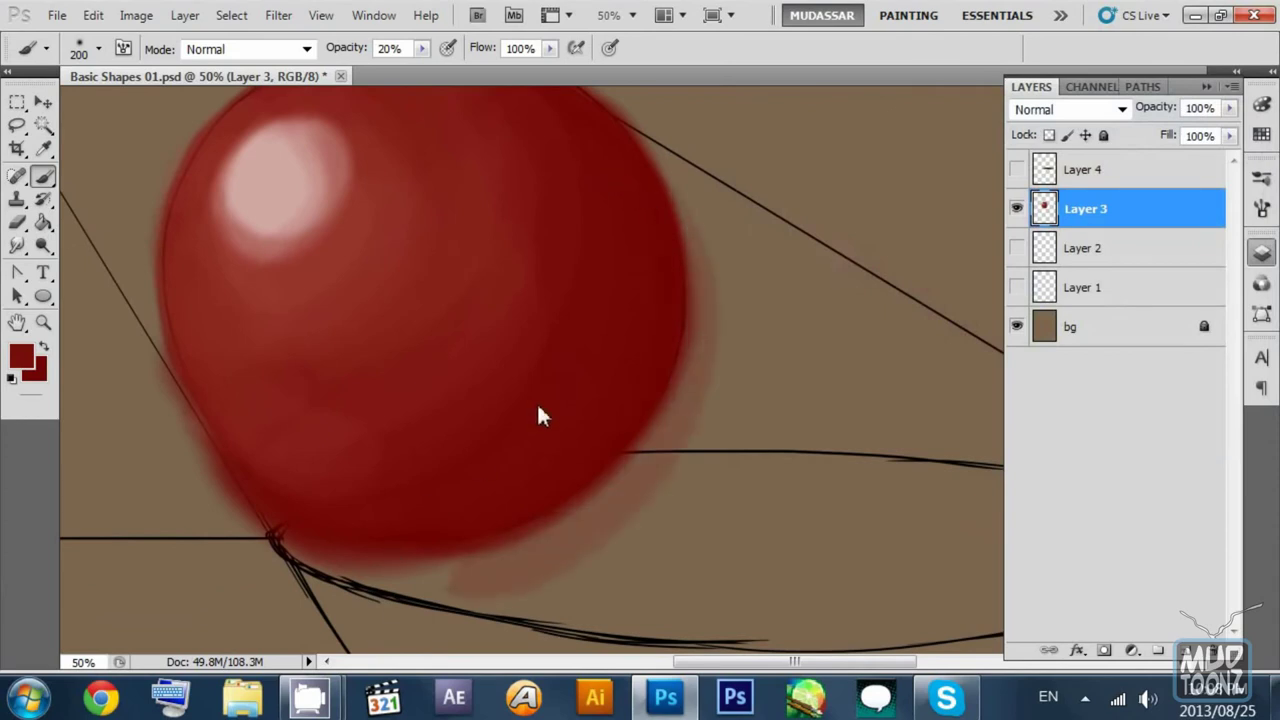
pyautogui.hotkey('ctrl', 'z')
pyautogui.moveTo(648, 198)
pyautogui.mouseDown()
pyautogui.moveTo(677, 215)
pyautogui.moveTo(562, 472)
pyautogui.mouseUp()
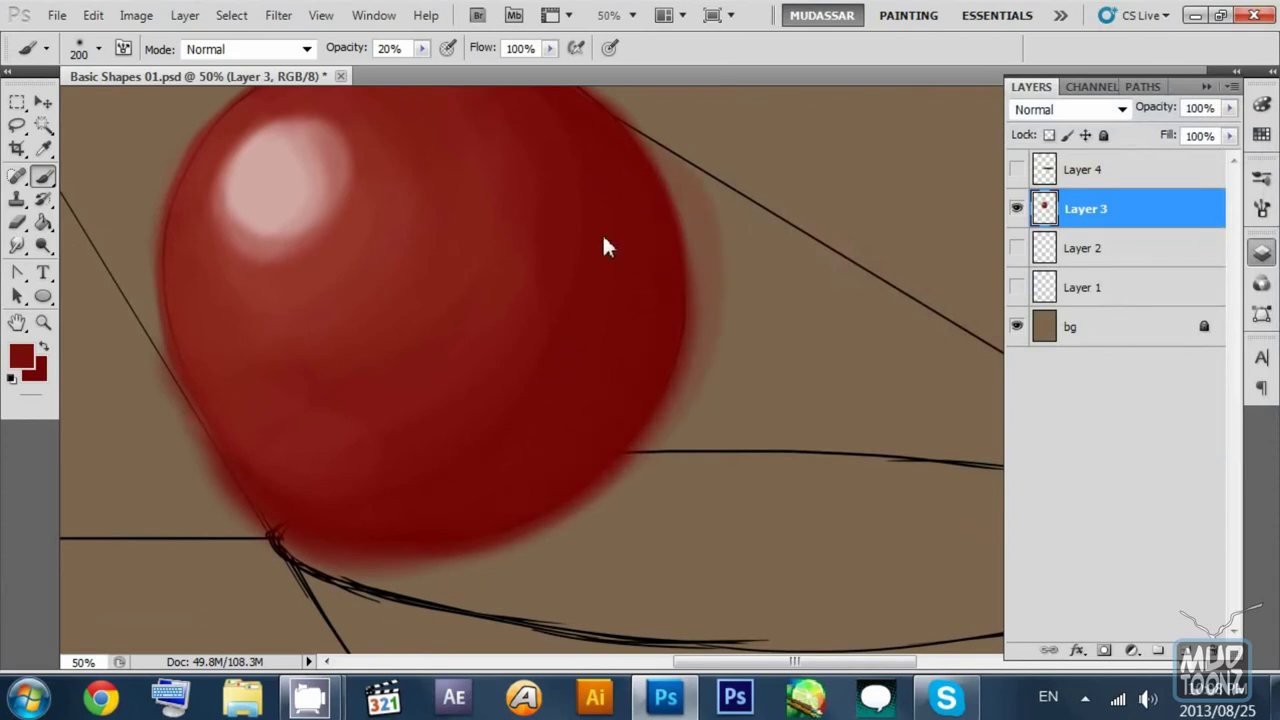
pyautogui.moveTo(650, 200)
pyautogui.mouseDown()
pyautogui.moveTo(682, 329)
pyautogui.moveTo(632, 400)
pyautogui.mouseUp()
pyautogui.press('4')
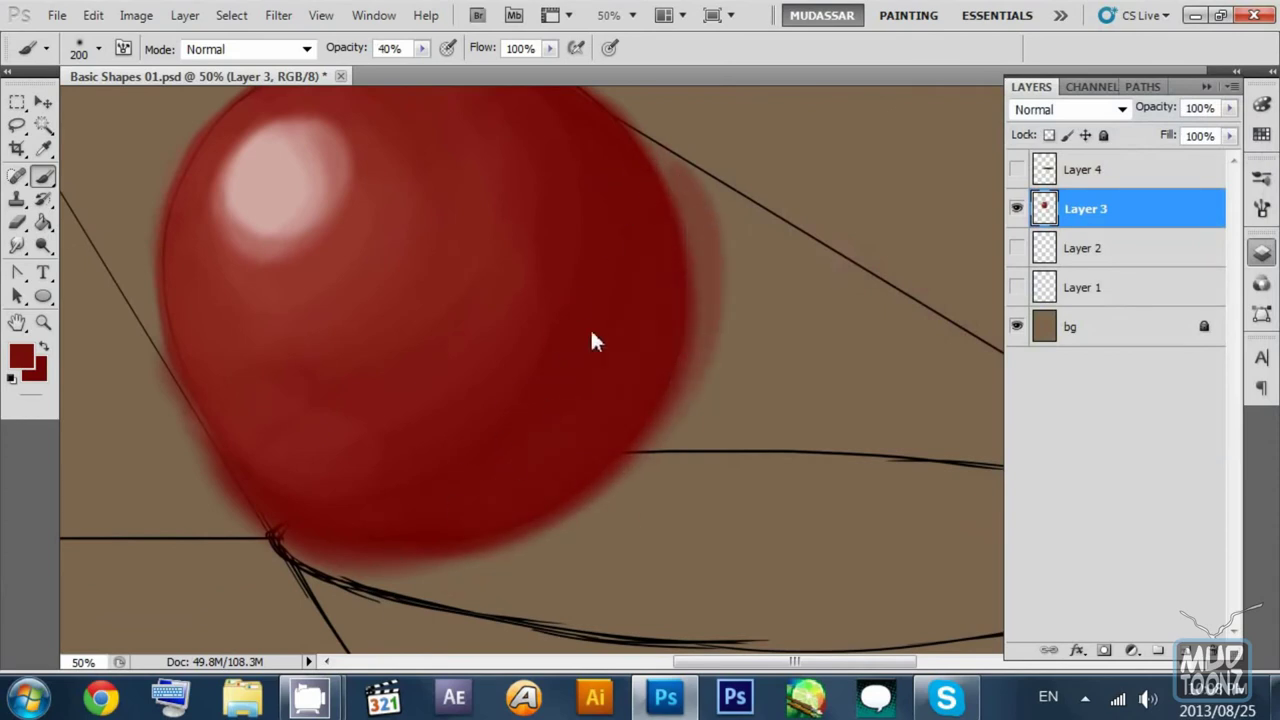
pyautogui.moveTo(636, 155); pyautogui.dragTo(567, 488)
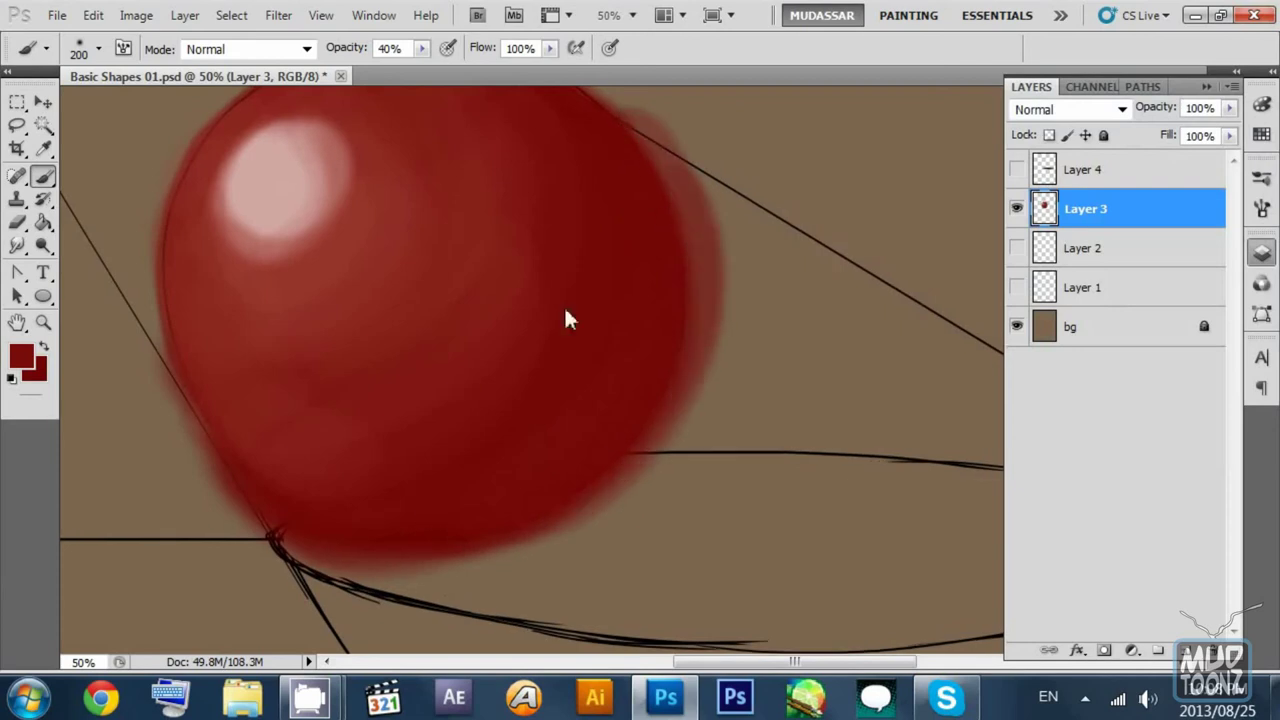
pyautogui.hotkey('ctrl', 'z')
pyautogui.moveTo(623, 162); pyautogui.dragTo(555, 470)
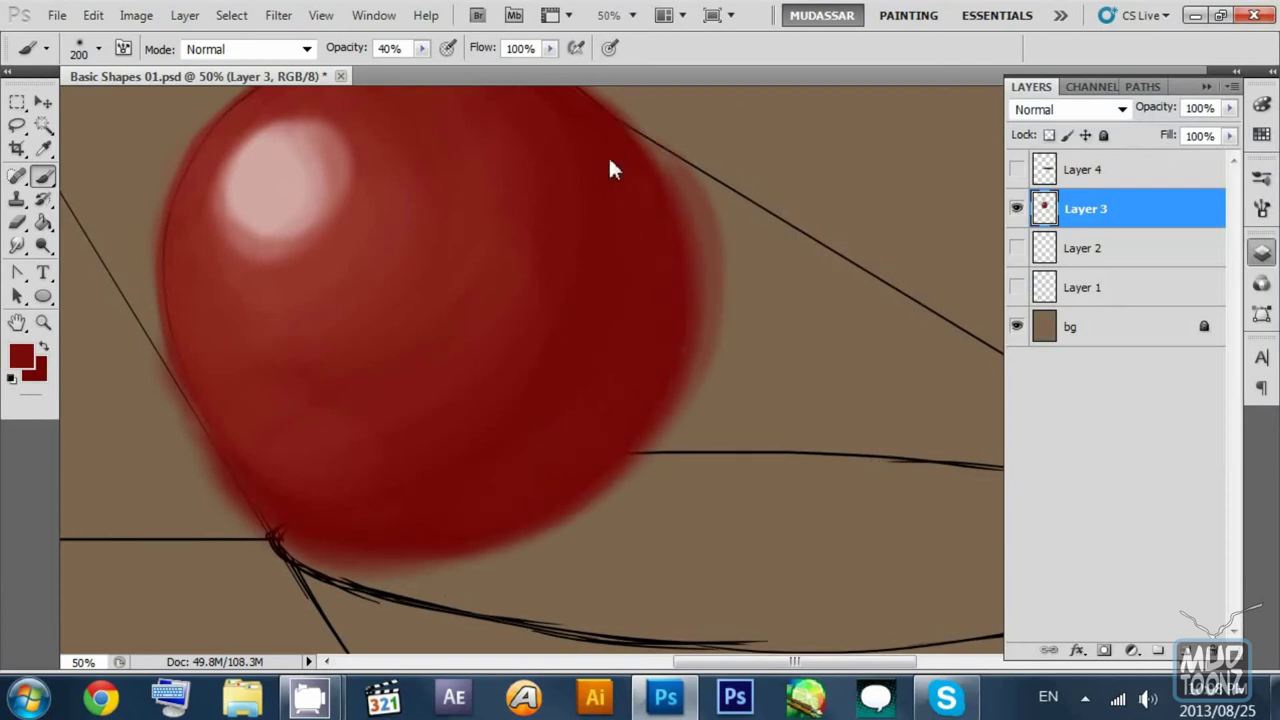
pyautogui.moveTo(690, 248); pyautogui.dragTo(688, 370)
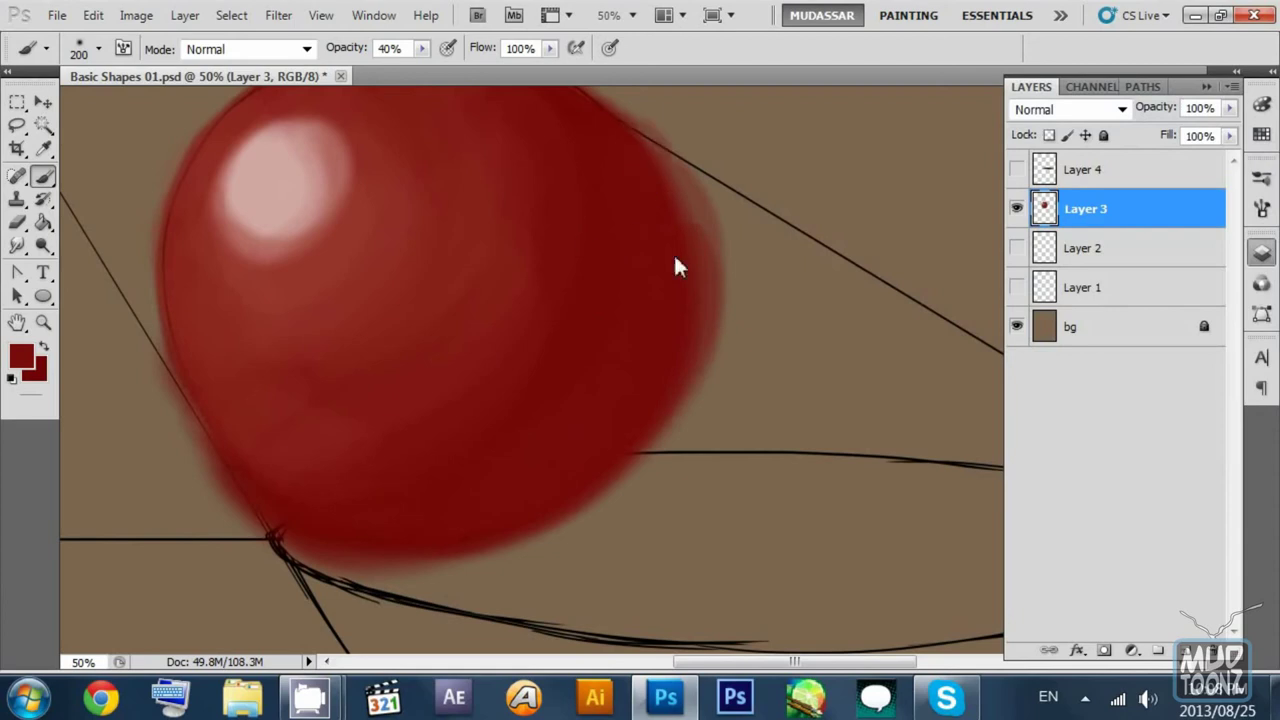
pyautogui.hotkey('ctrl', 'z')
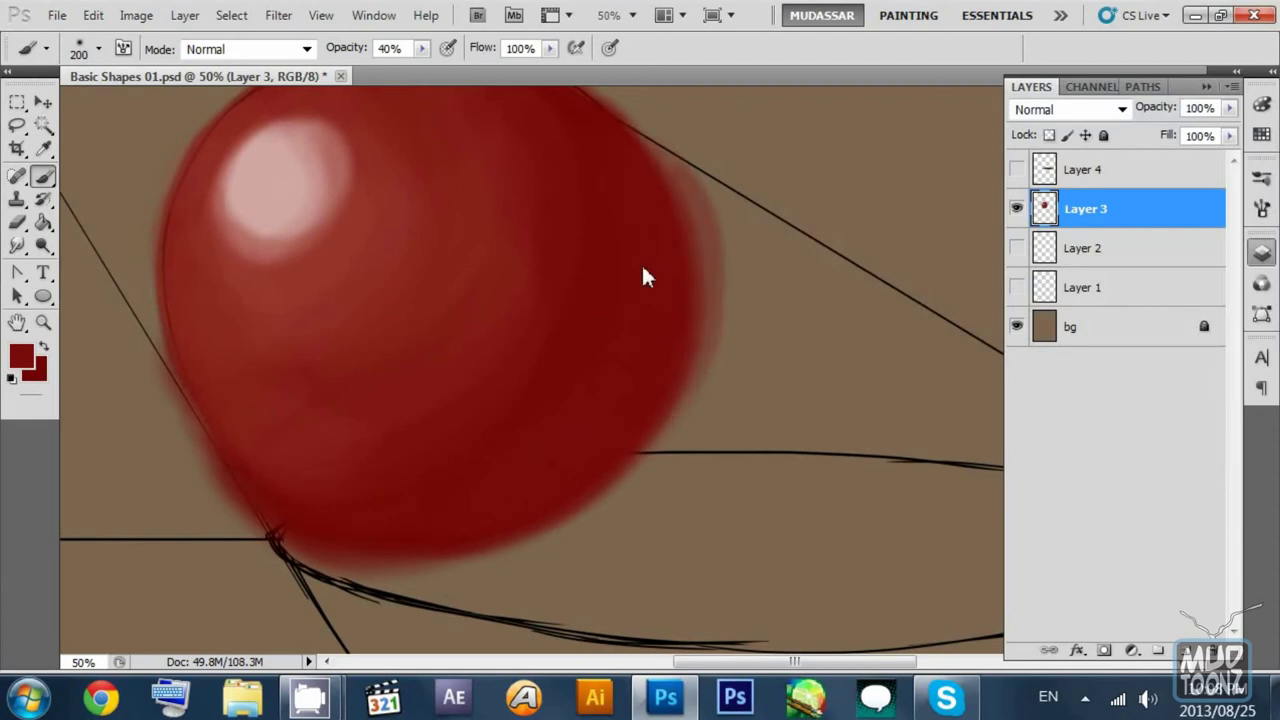
# Step: Swap the foreground and background colors and darken the sphere's right side
pyautogui.click(43, 346)
pyautogui.moveTo(630, 167); pyautogui.dragTo(545, 357)
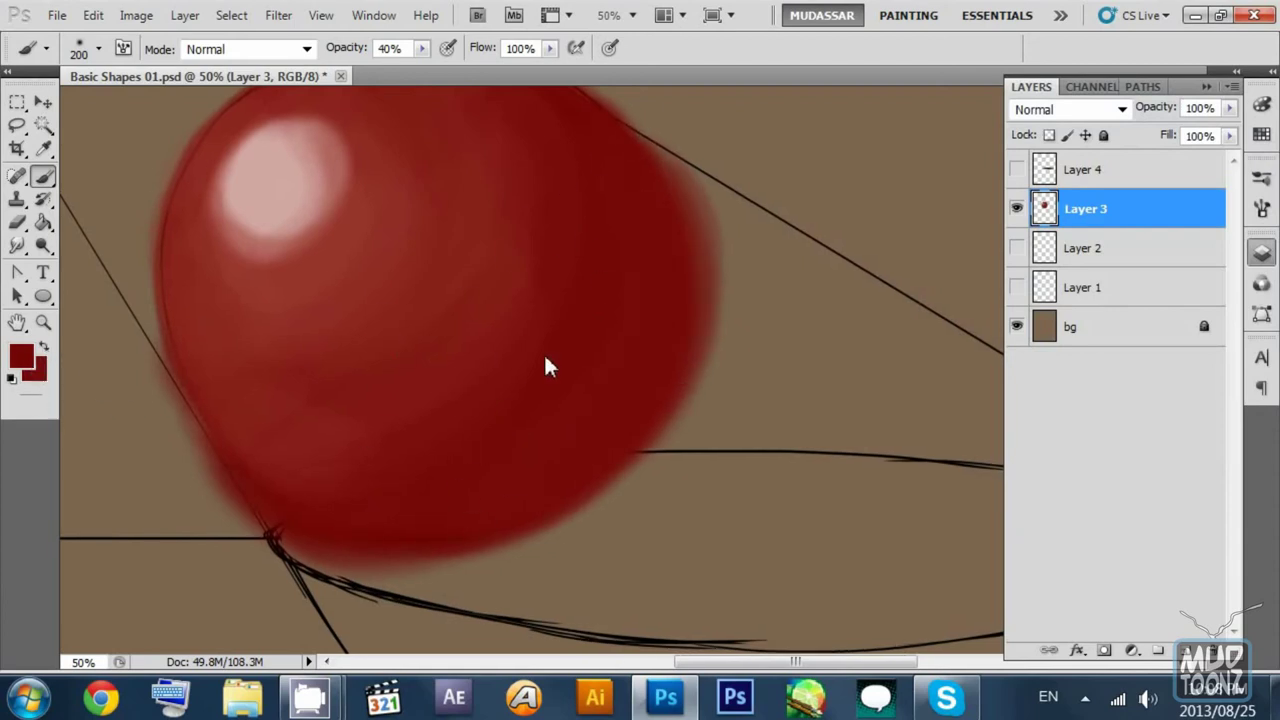
pyautogui.hotkey('ctrl', 'z')
pyautogui.hotkey('ctrl', 'z')
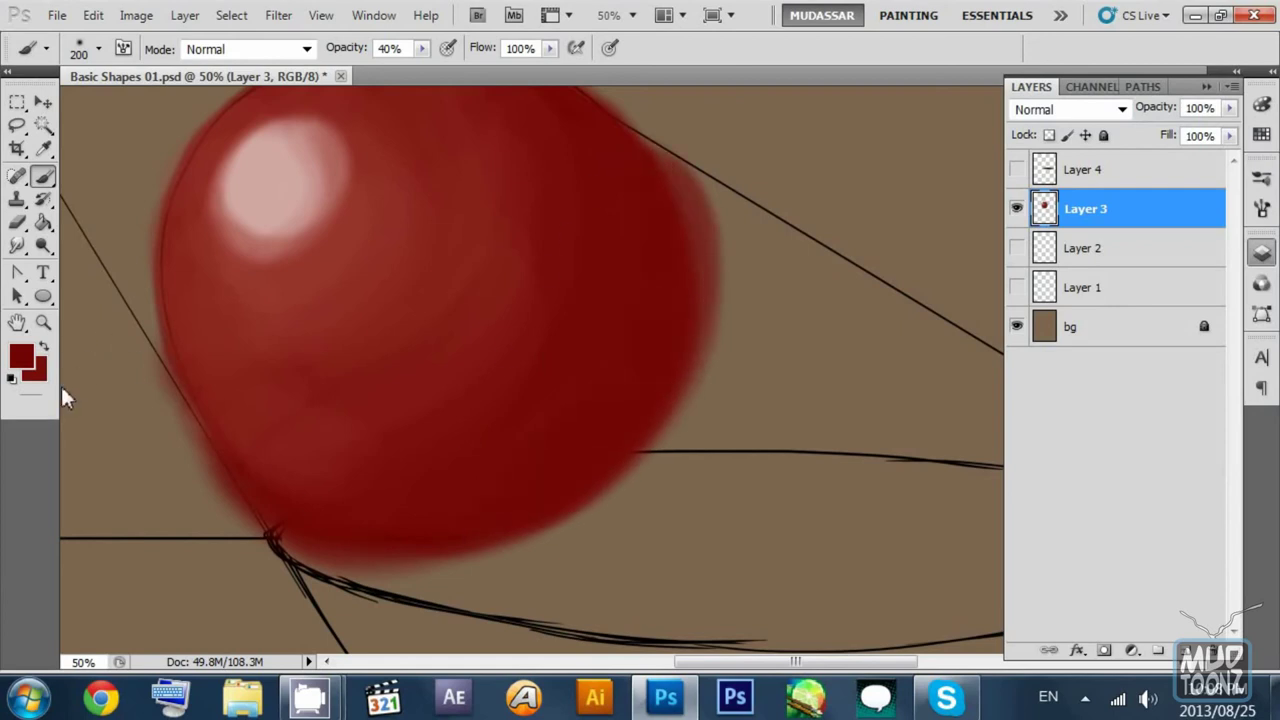
# Step: Choose a much darker red foreground color and paint a shadow band along the sphere's right and bottom edges at 50% opacity
pyautogui.click(21, 356)
pyautogui.moveTo(962, 312); pyautogui.dragTo(977, 339)
pyautogui.click(1205, 146)
pyautogui.press('5')
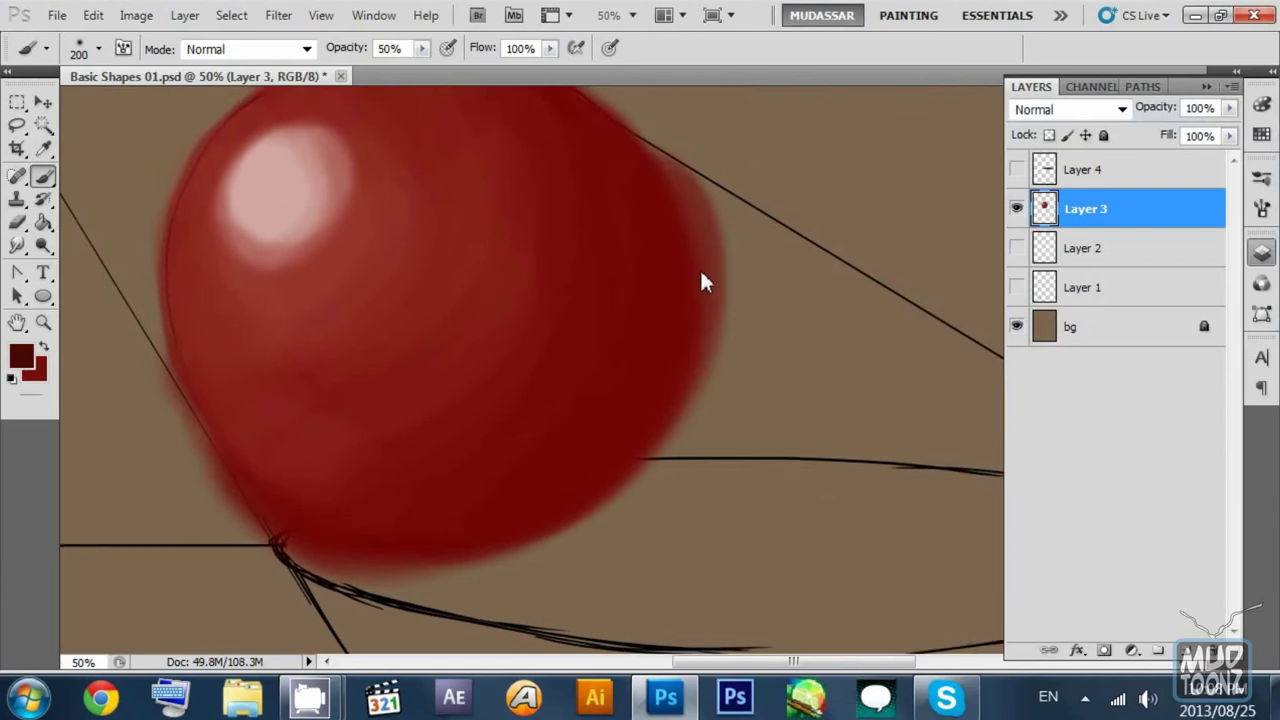
pyautogui.moveTo(613, 160); pyautogui.dragTo(655, 365)
pyautogui.hotkey('ctrl', 'z')
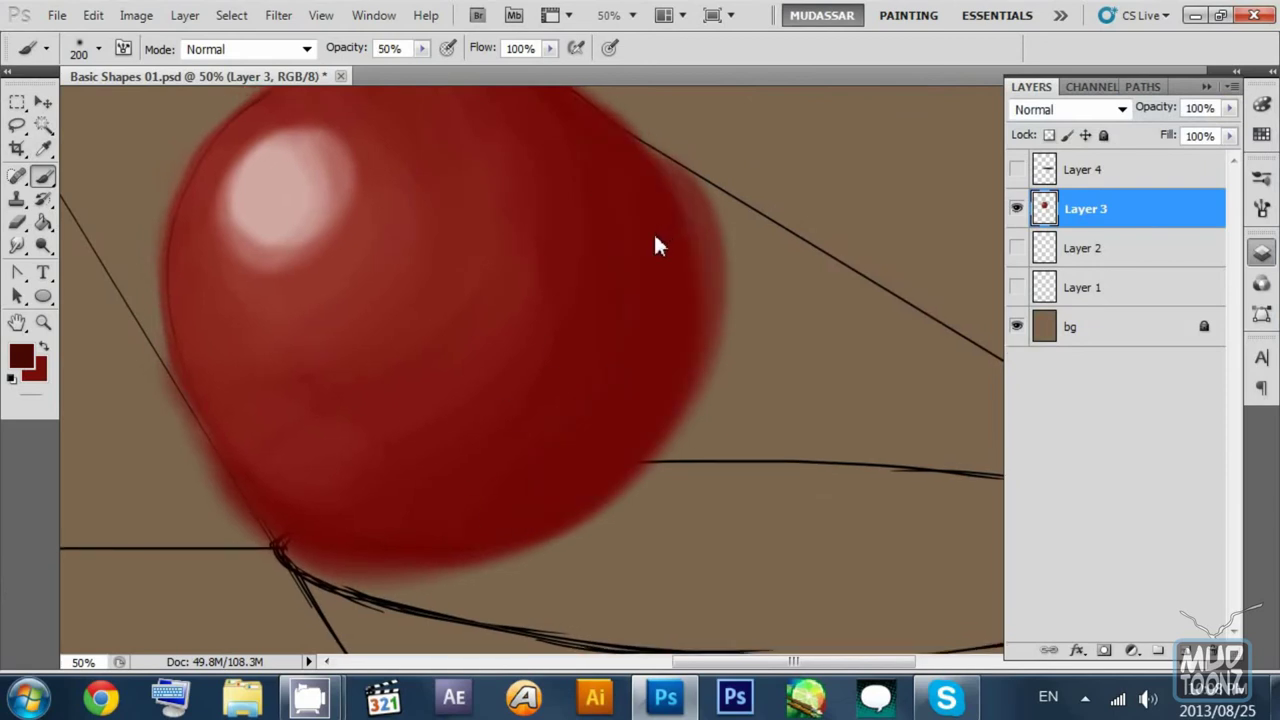
pyautogui.moveTo(623, 153)
pyautogui.mouseDown()
pyautogui.moveTo(673, 331)
pyautogui.moveTo(400, 494)
pyautogui.moveTo(622, 169)
pyautogui.moveTo(645, 204)
pyautogui.moveTo(472, 531)
pyautogui.moveTo(450, 363)
pyautogui.moveTo(710, 188)
pyautogui.moveTo(539, 507)
pyautogui.moveTo(276, 474)
pyautogui.mouseUp()
pyautogui.hotkey('ctrl', 'z')
pyautogui.moveTo(668, 189)
pyautogui.mouseDown()
pyautogui.moveTo(342, 553)
pyautogui.moveTo(651, 408)
pyautogui.moveTo(353, 443)
pyautogui.mouseUp()
pyautogui.moveTo(215, 440)
pyautogui.mouseDown()
pyautogui.moveTo(472, 479)
pyautogui.moveTo(265, 491)
pyautogui.moveTo(210, 438)
pyautogui.moveTo(334, 540)
pyautogui.mouseUp()
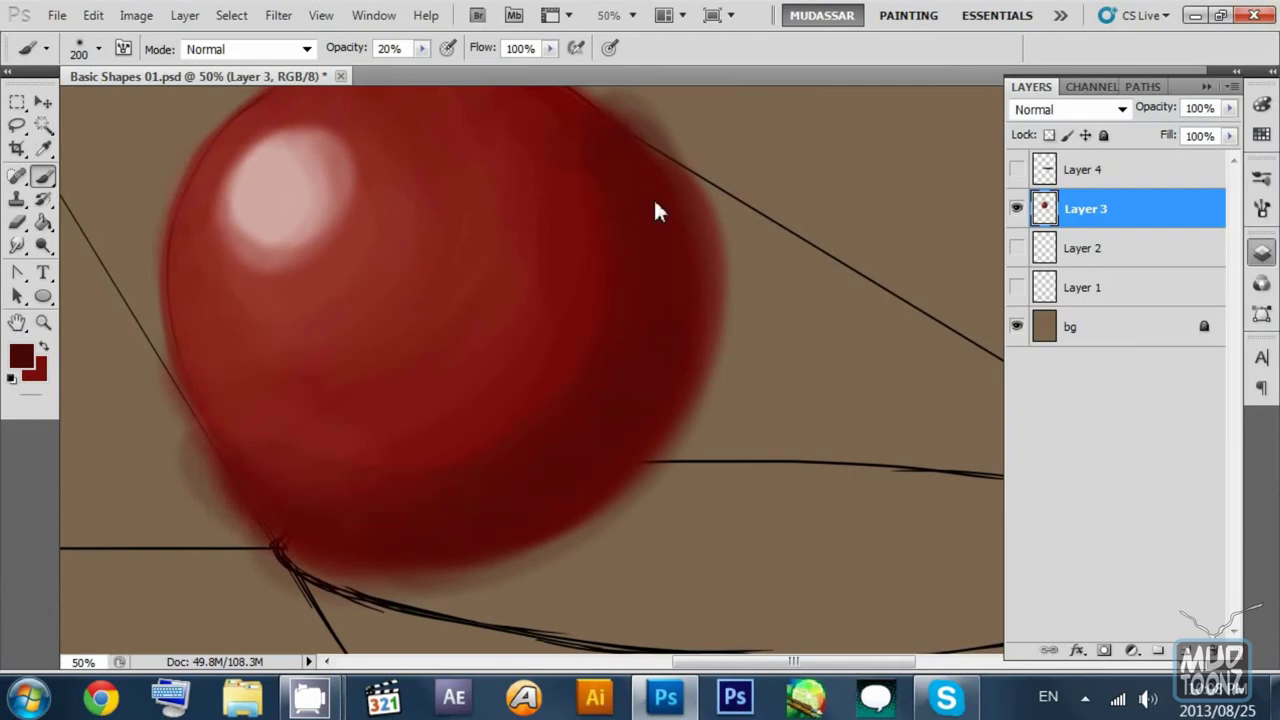
# Step: Widen the dark shadow band toward the sphere's center with the brush at 20% opacity
pyautogui.moveTo(580, 278); pyautogui.dragTo(611, 358)
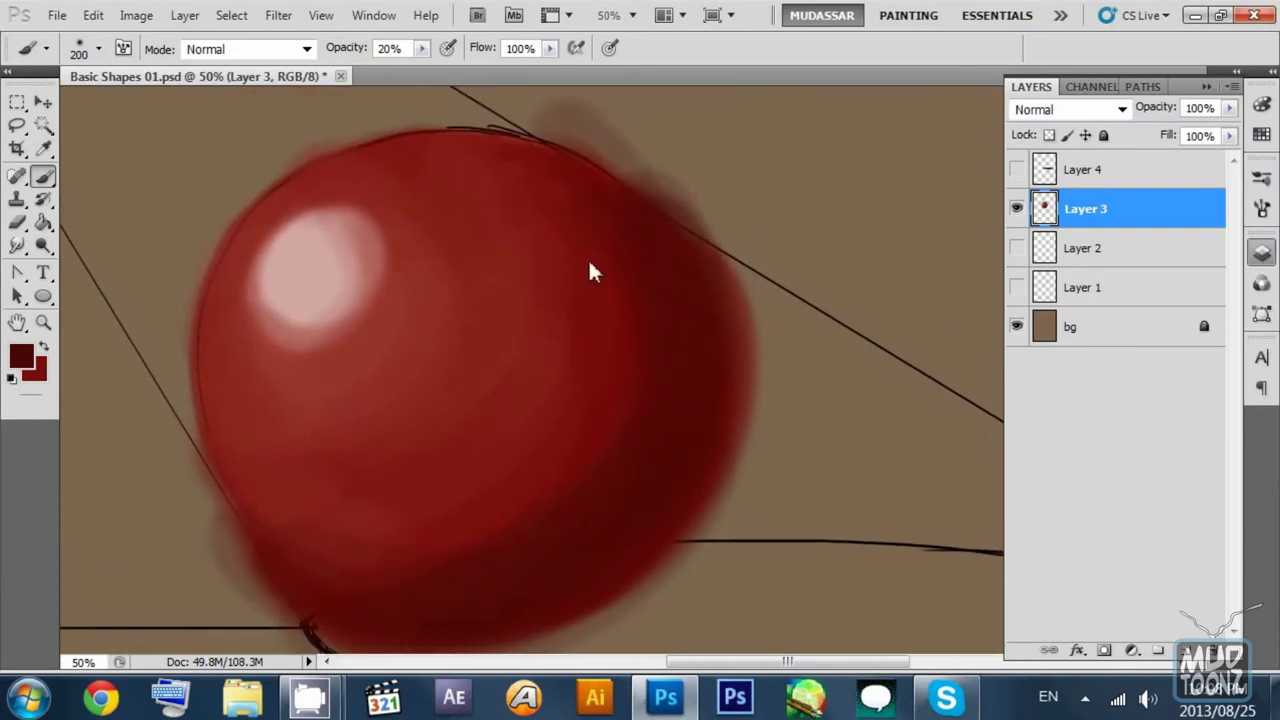
pyautogui.hotkey('ctrl', 'z')
pyautogui.scroll(-2, 683, 285)
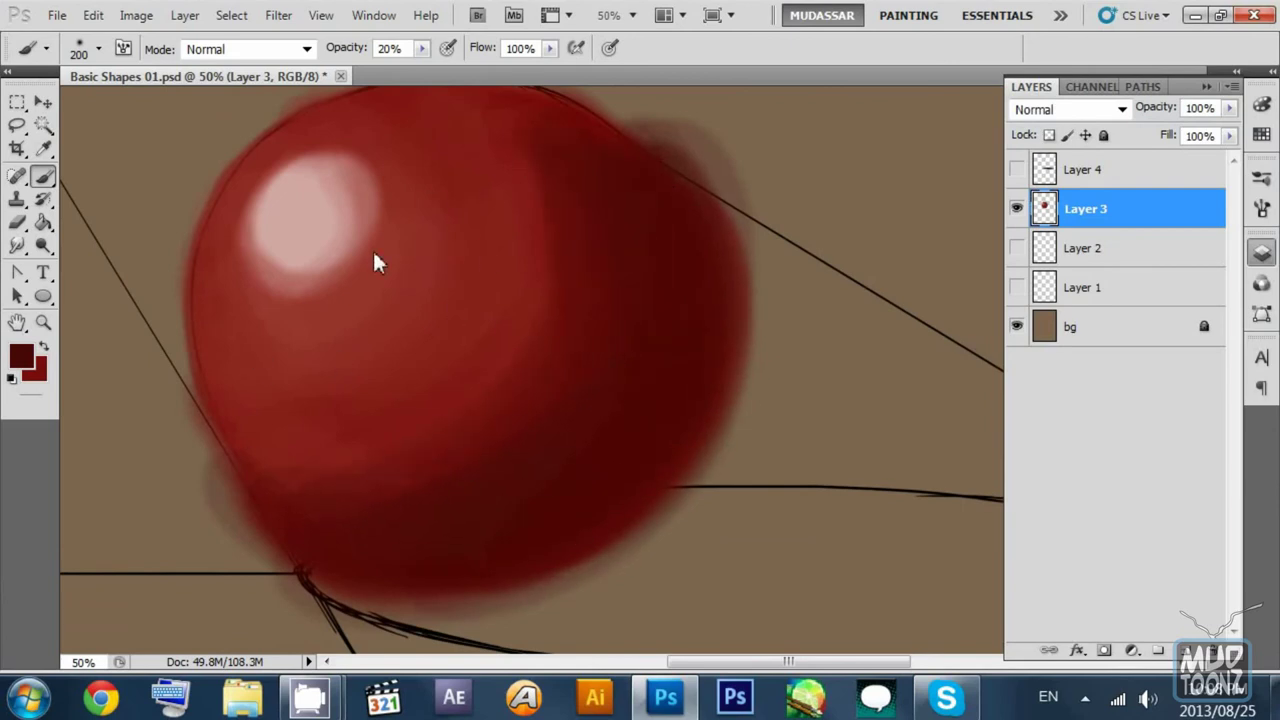
# Step: Blend the shadow band into the midtones by sampling reds along its inner boundary and painting over it
pyautogui.keyDown('alt'); pyautogui.click(532, 256); pyautogui.keyUp('alt')
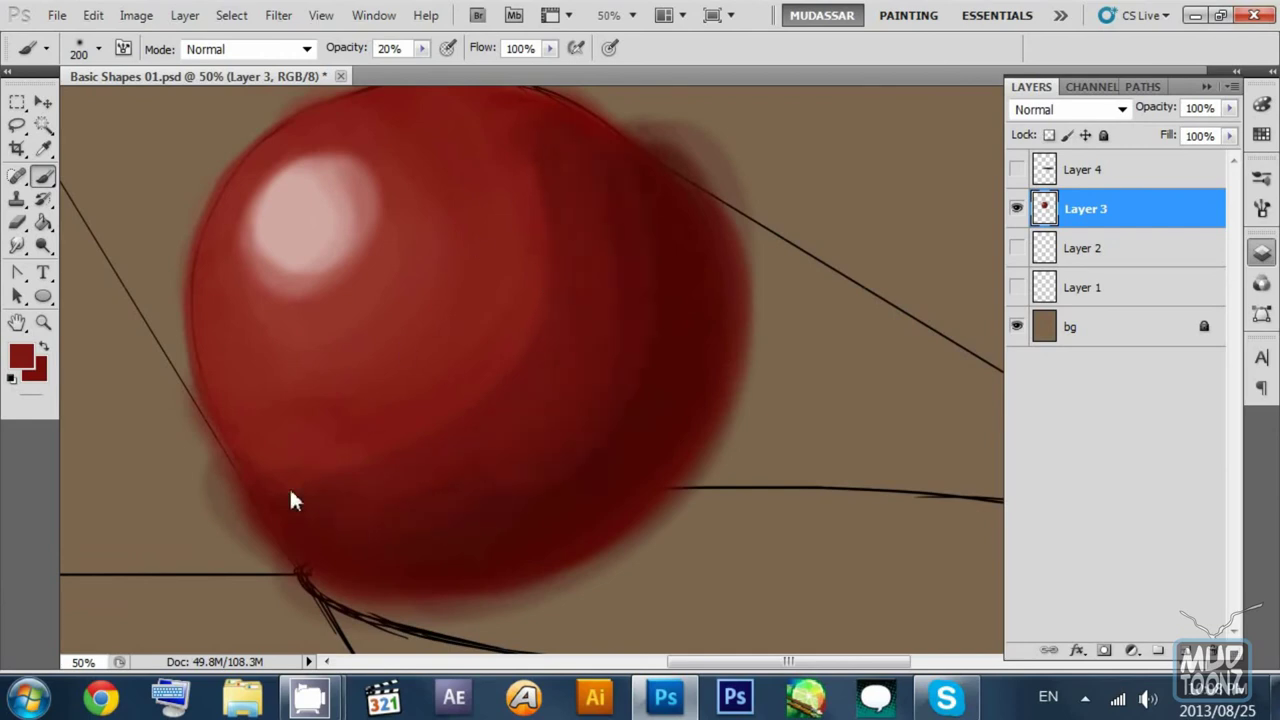
pyautogui.keyDown('alt'); pyautogui.click(576, 246); pyautogui.keyUp('alt')
pyautogui.keyDown('alt'); pyautogui.click(545, 238); pyautogui.keyUp('alt')
pyautogui.keyDown('alt'); pyautogui.click(496, 147); pyautogui.keyUp('alt')
pyautogui.keyDown('alt'); pyautogui.click(600, 262); pyautogui.keyUp('alt')
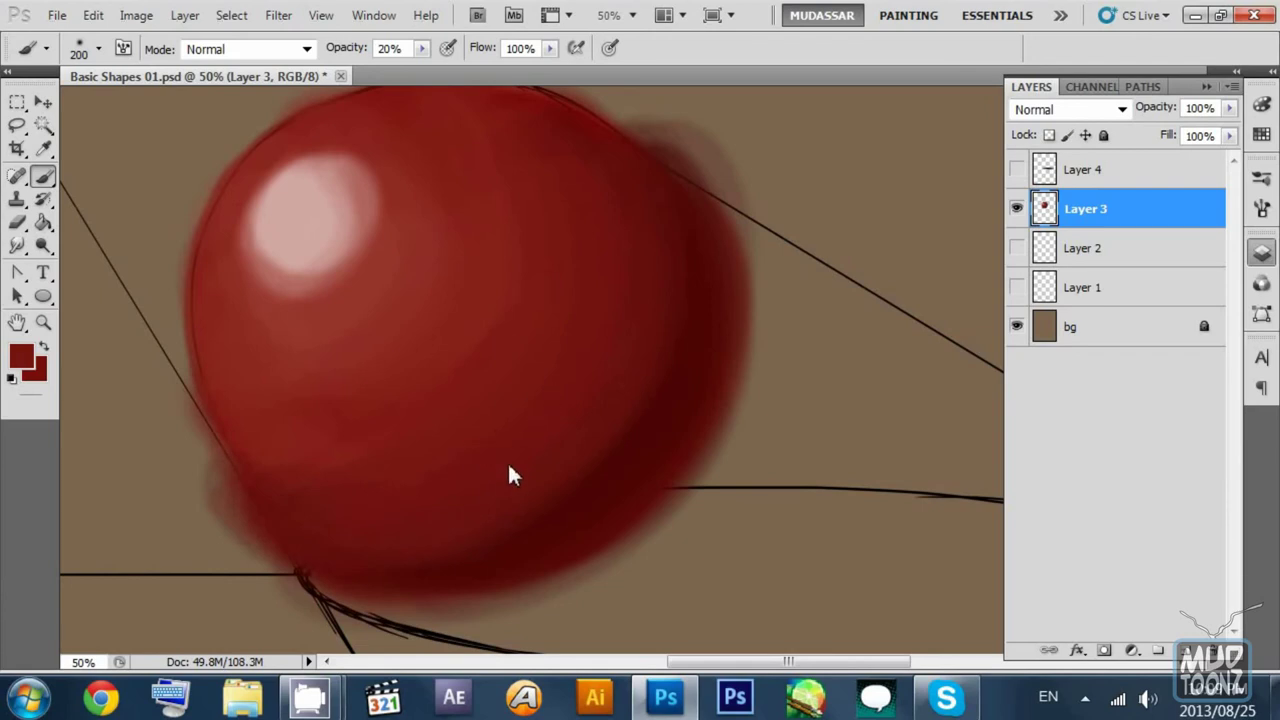
pyautogui.moveTo(404, 489)
pyautogui.mouseDown()
pyautogui.moveTo(325, 426)
pyautogui.moveTo(305, 485)
pyautogui.mouseUp()
pyautogui.moveTo(605, 318)
pyautogui.mouseDown()
pyautogui.moveTo(491, 349)
pyautogui.moveTo(634, 294)
pyautogui.moveTo(613, 285)
pyautogui.mouseUp()
# Step: Draw a circular selection with the Elliptical Marquee tool, fitted around the sphere
pyautogui.press('z')
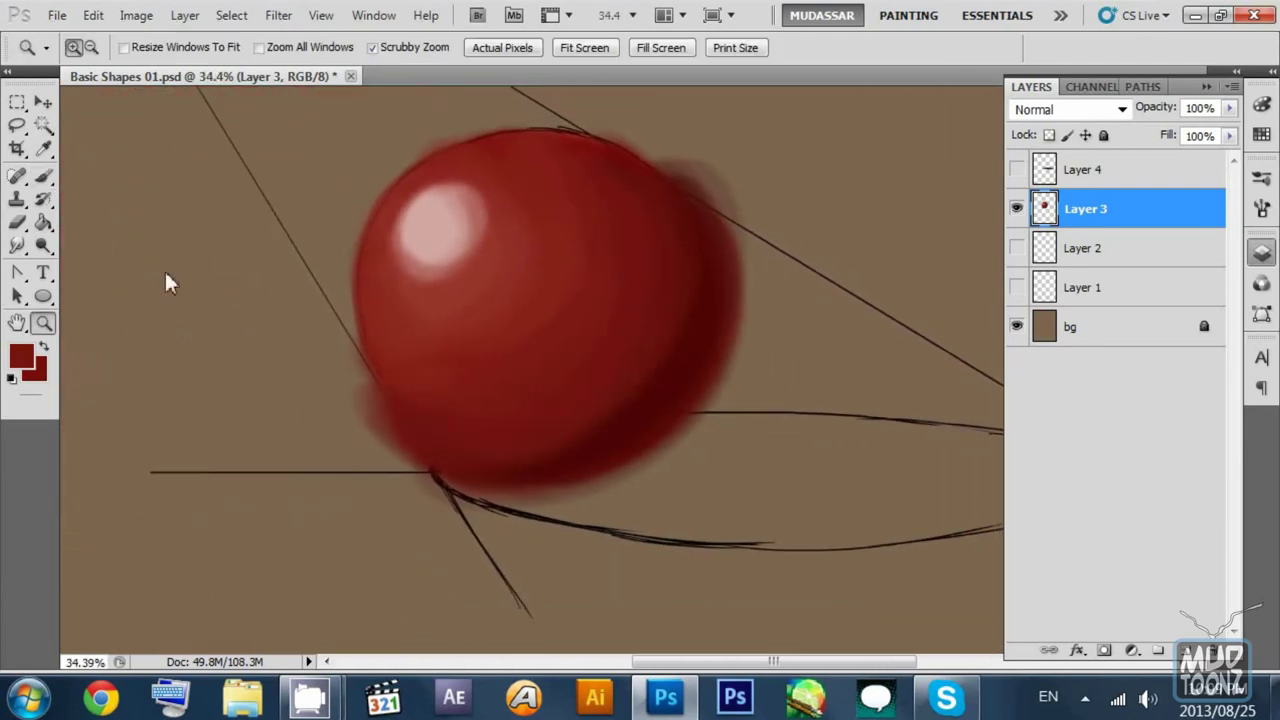
pyautogui.moveTo(17, 102); pyautogui.dragTo(80, 125)
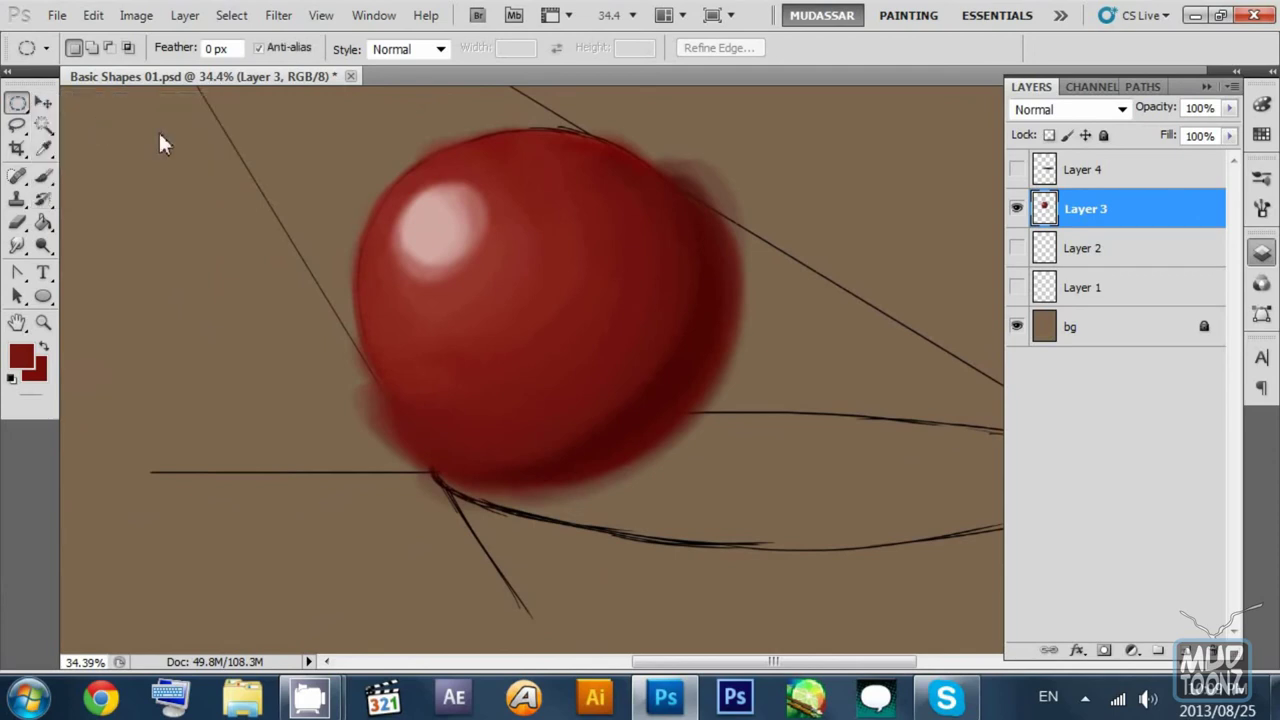
pyautogui.moveTo(420, 172); pyautogui.dragTo(826, 483)
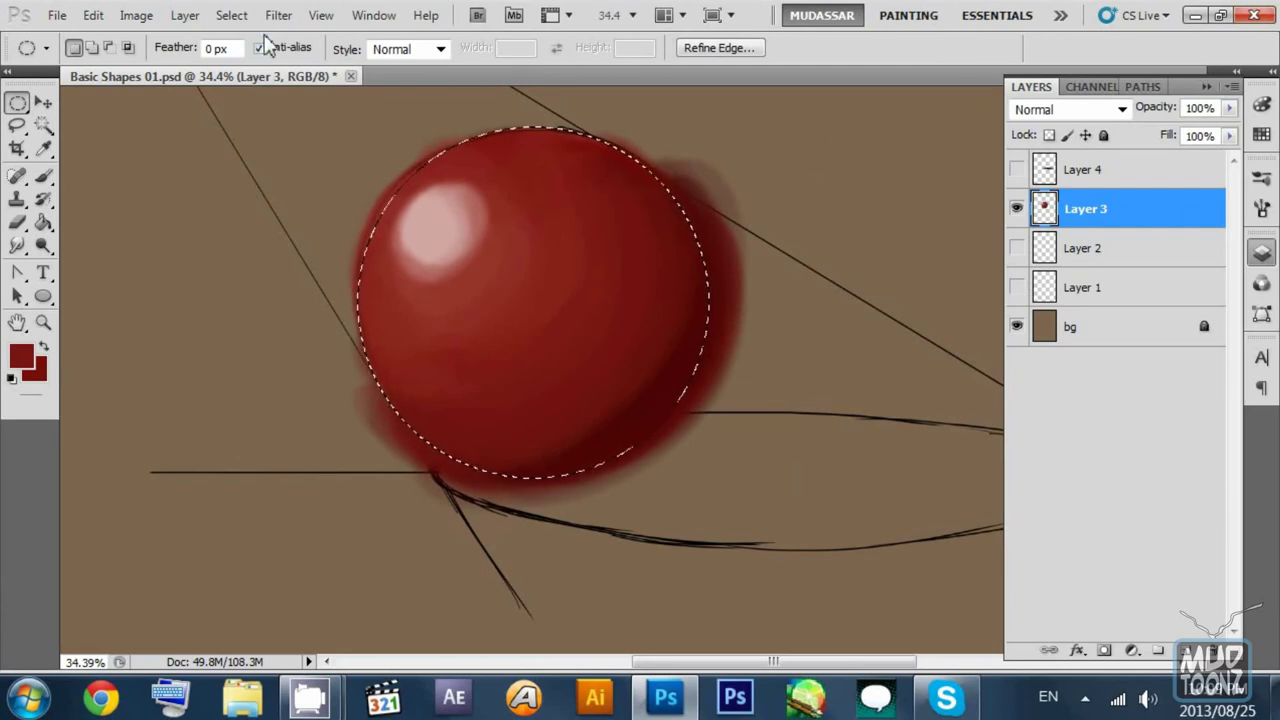
pyautogui.click(231, 15)
pyautogui.click(286, 103)
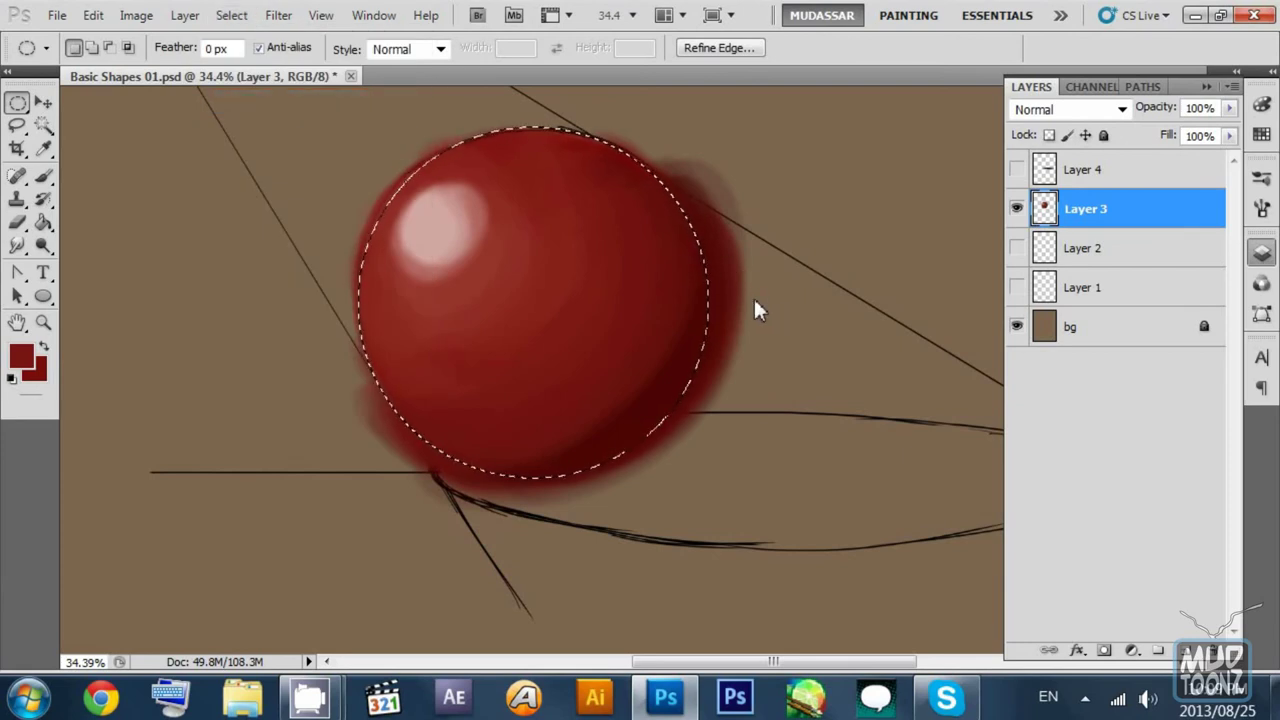
# Step: Restore the circular selection, invert it to delete the excess paint and sketch lines outside the sphere on Layer 3, and deselect
pyautogui.hotkey('ctrl', 'd')
pyautogui.hotkey('ctrl', '-')
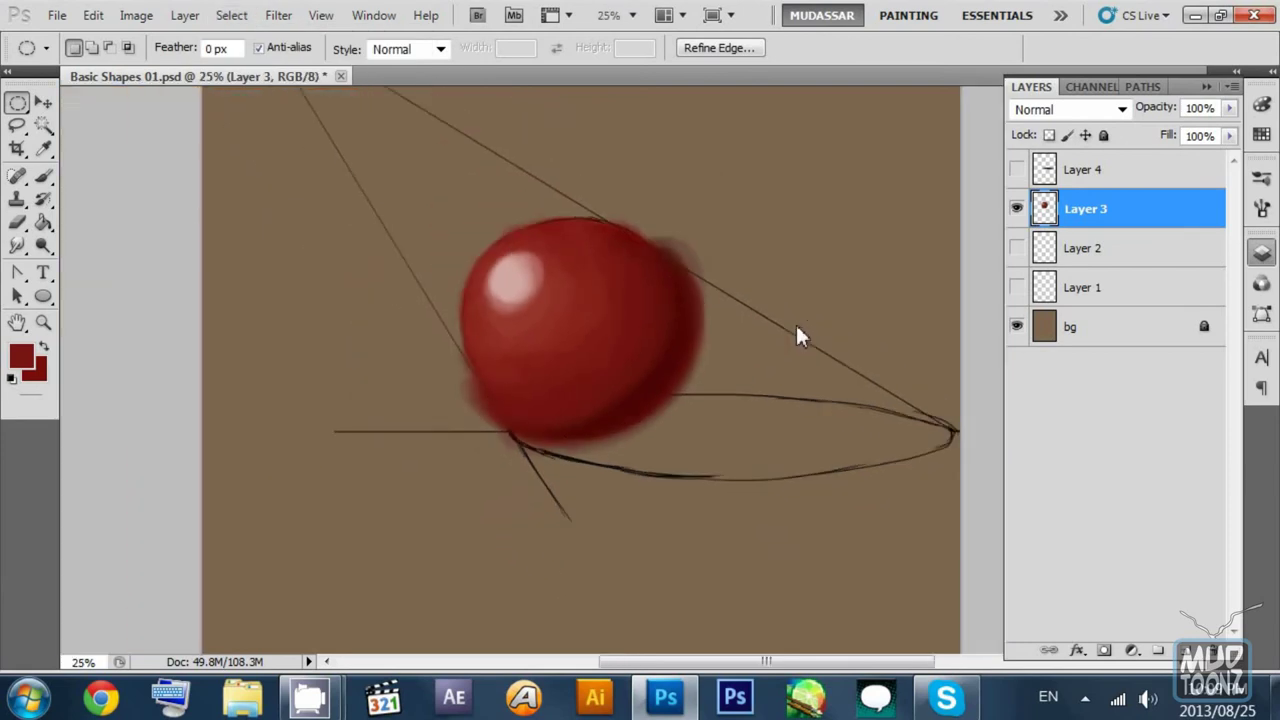
pyautogui.hotkey('ctrl', 'shift', 'd')
pyautogui.hotkey('ctrl', '-')
pyautogui.hotkey('ctrl', '+')
pyautogui.hotkey('ctrl', '+')
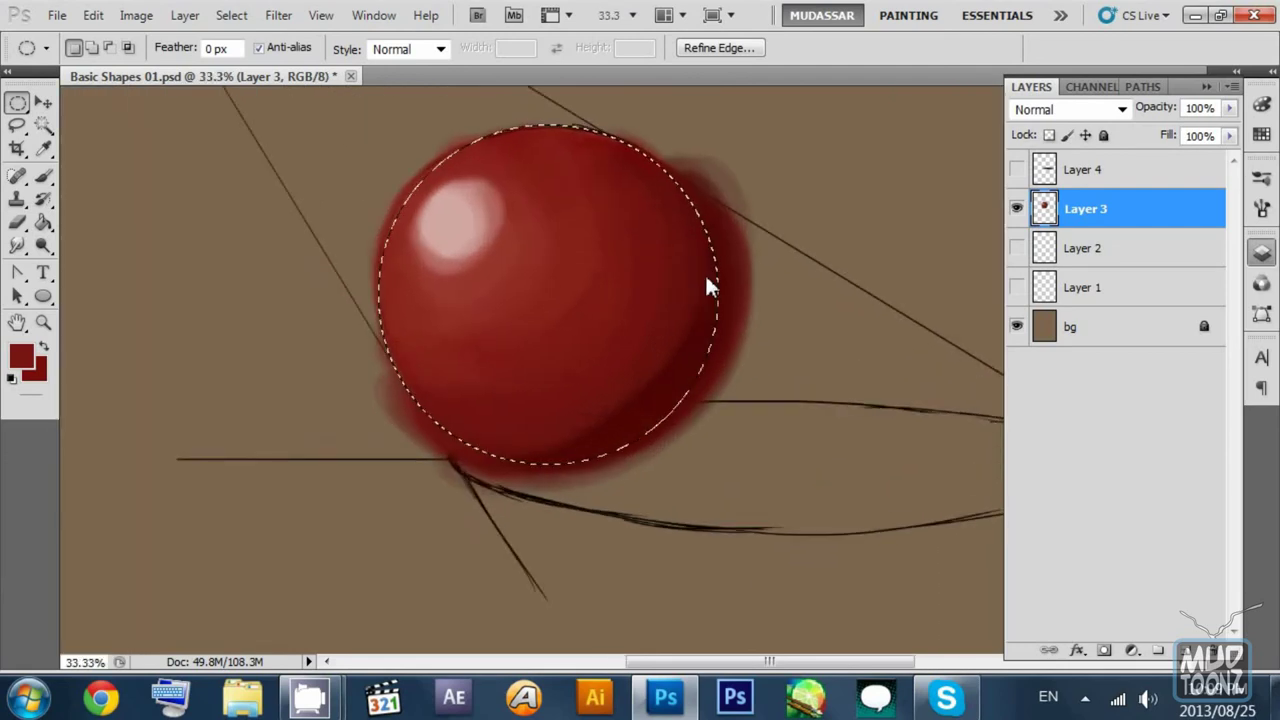
pyautogui.hotkey('ctrl', 'shift', 'i')
pyautogui.press('Delete')
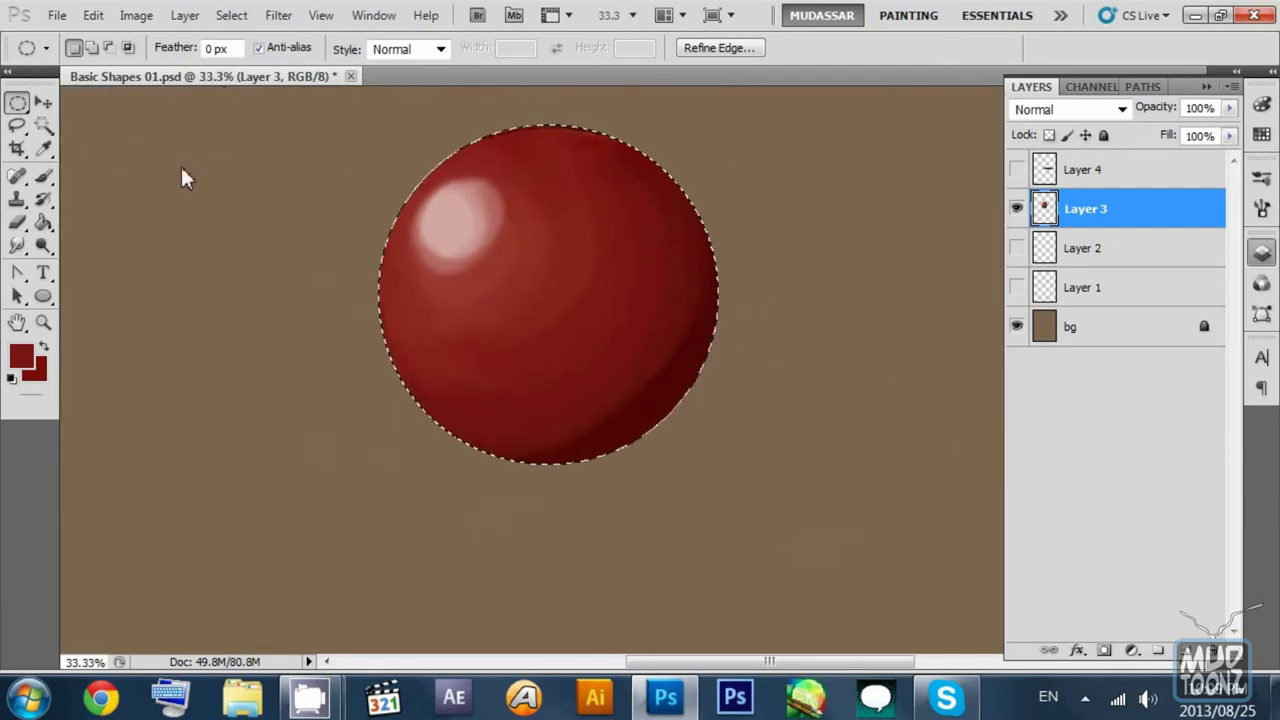
pyautogui.hotkey('ctrl', 'd')
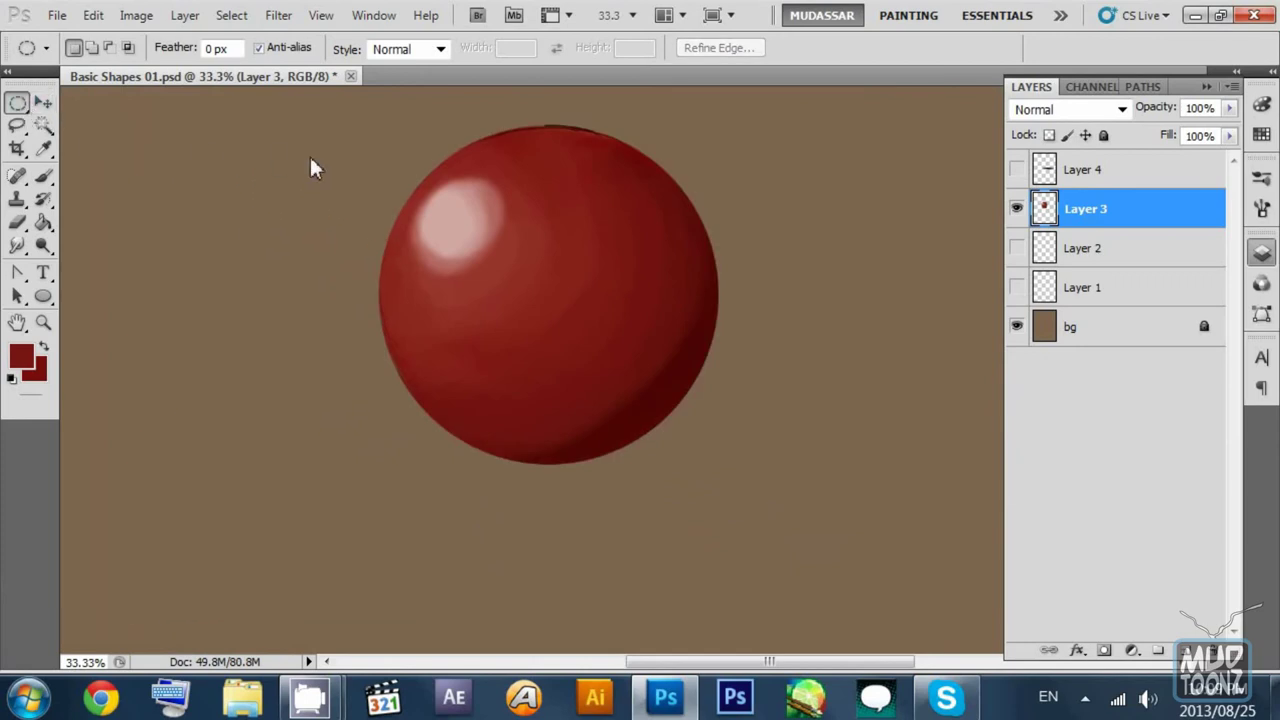
# Step: Make Layer 3 active and show the cast shadow on Layer 4
pyautogui.click(1040, 252)
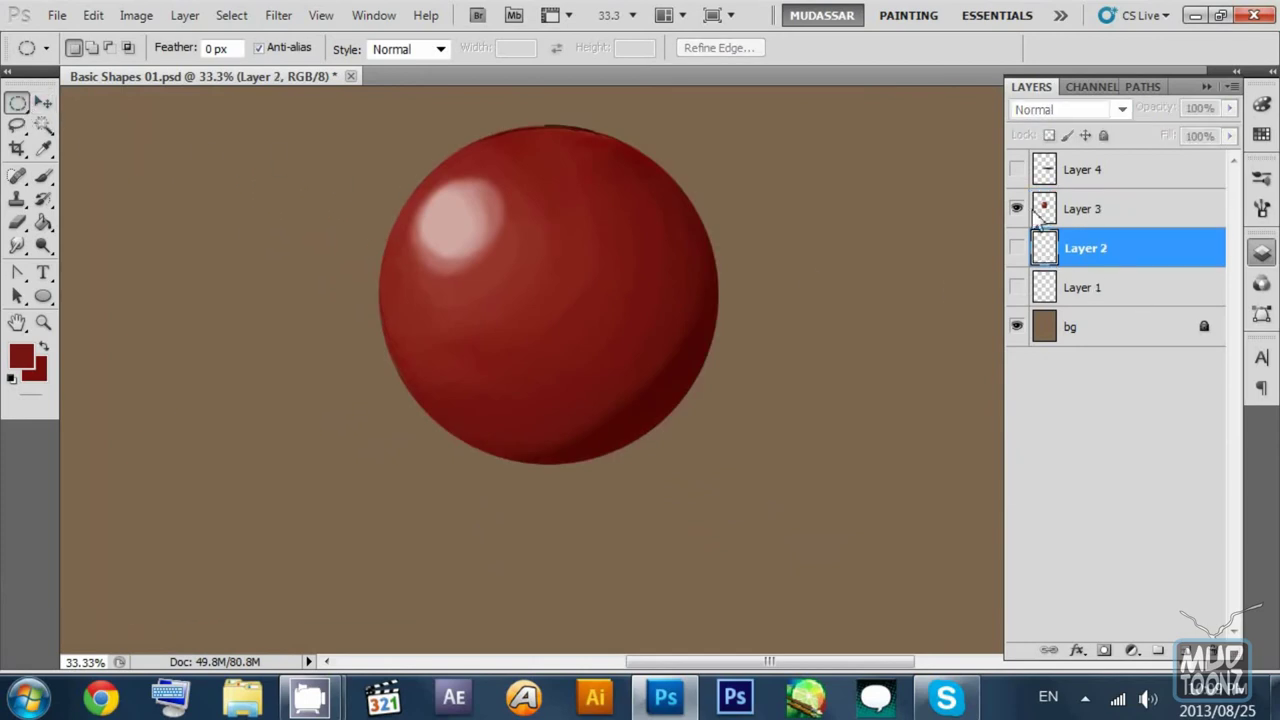
pyautogui.click(1040, 212)
pyautogui.click(1016, 169)
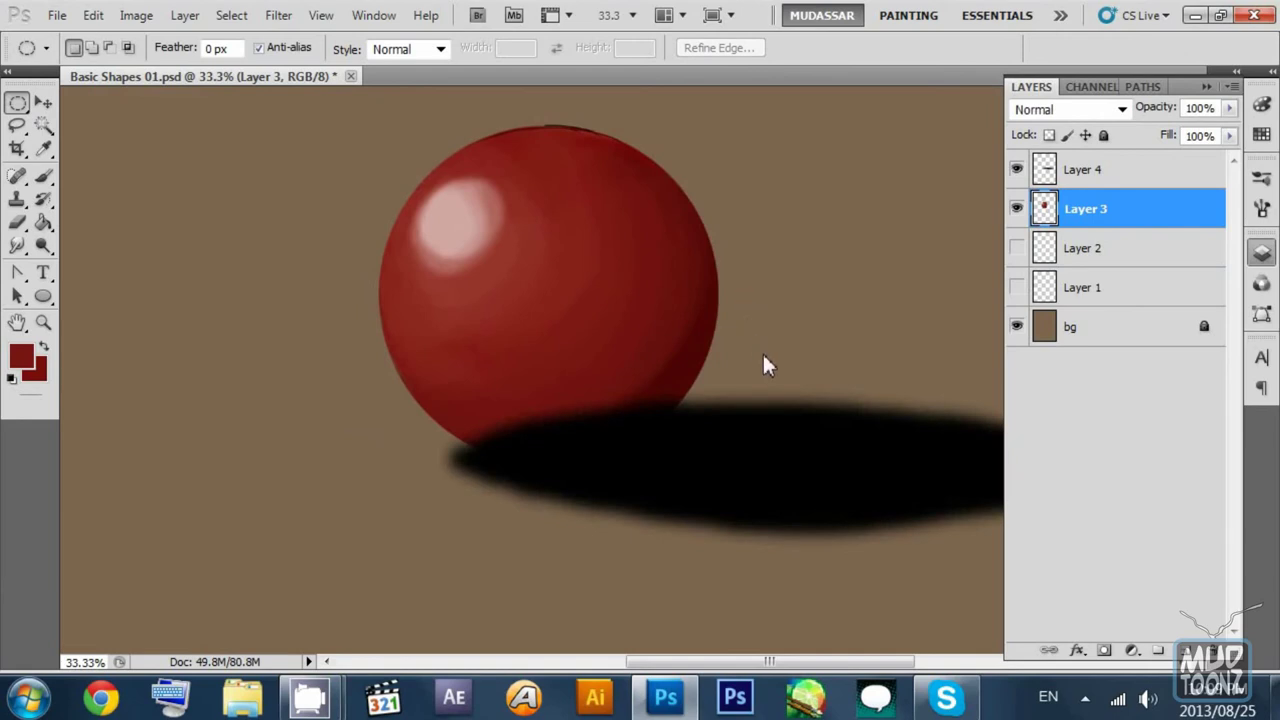
# Step: Reorder Layer 4 beneath Layer 3 so the cast shadow sits behind the sphere
pyautogui.moveTo(1060, 182); pyautogui.dragTo(1058, 236)
pyautogui.moveTo(905, 408); pyautogui.dragTo(706, 367)
pyautogui.press('z')
# Step: Set up a small hard round brush with 100% hardness and a size of 10 px
pyautogui.press('b')
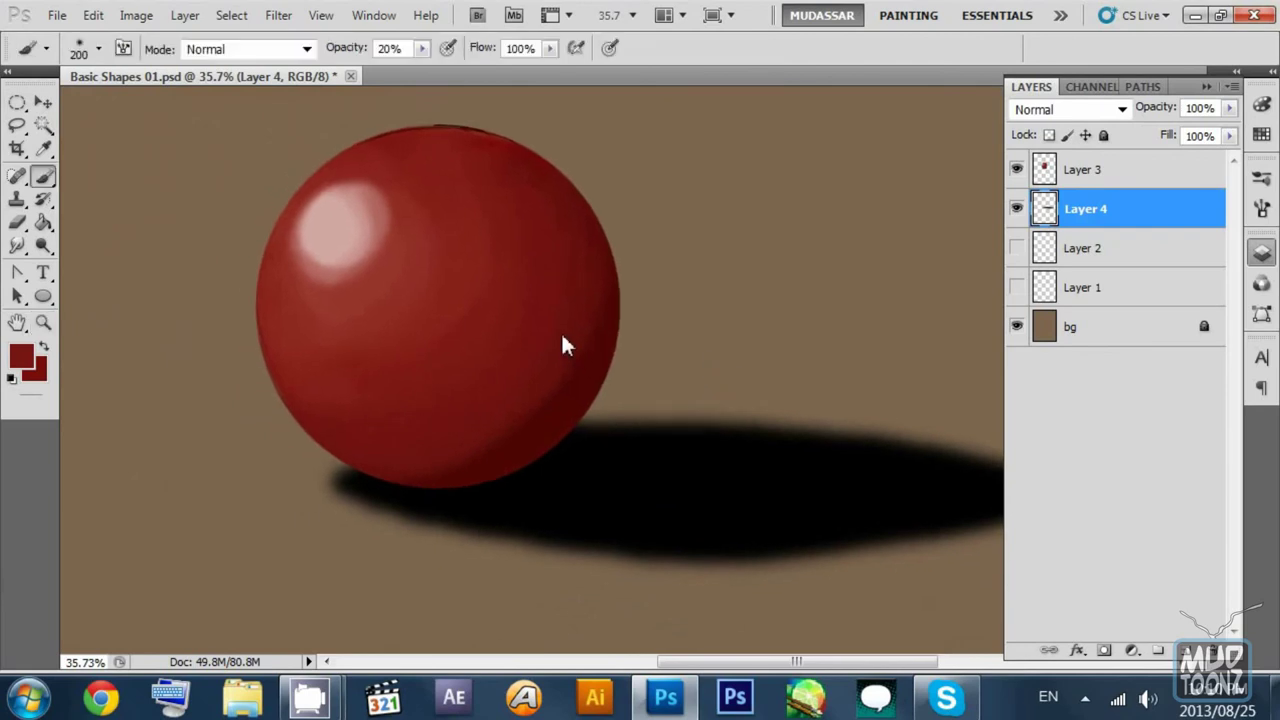
pyautogui.press('[')
pyautogui.press('[')
pyautogui.press('[')
pyautogui.press('[')
pyautogui.press('[')
pyautogui.press('[')
pyautogui.press('[')
pyautogui.press('[')
pyautogui.press('[')
pyautogui.press('[')
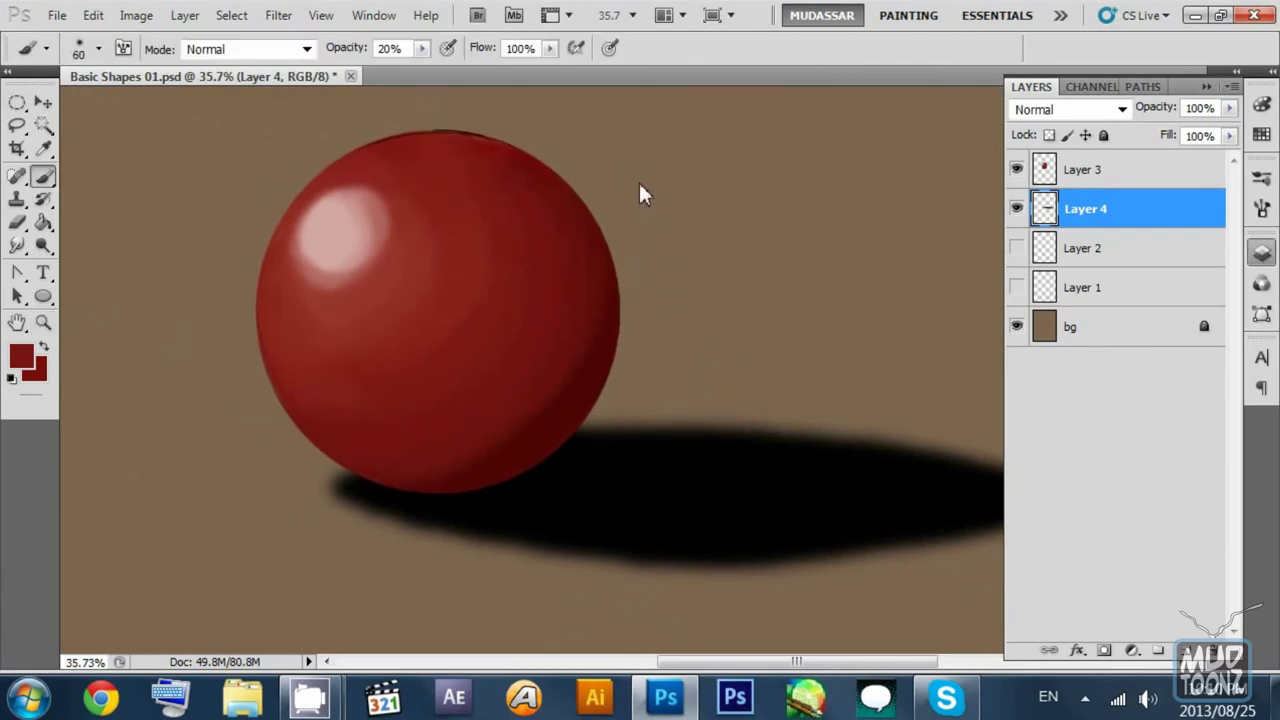
pyautogui.rightClick(643, 170)
pyautogui.moveTo(668, 256); pyautogui.dragTo(971, 228)
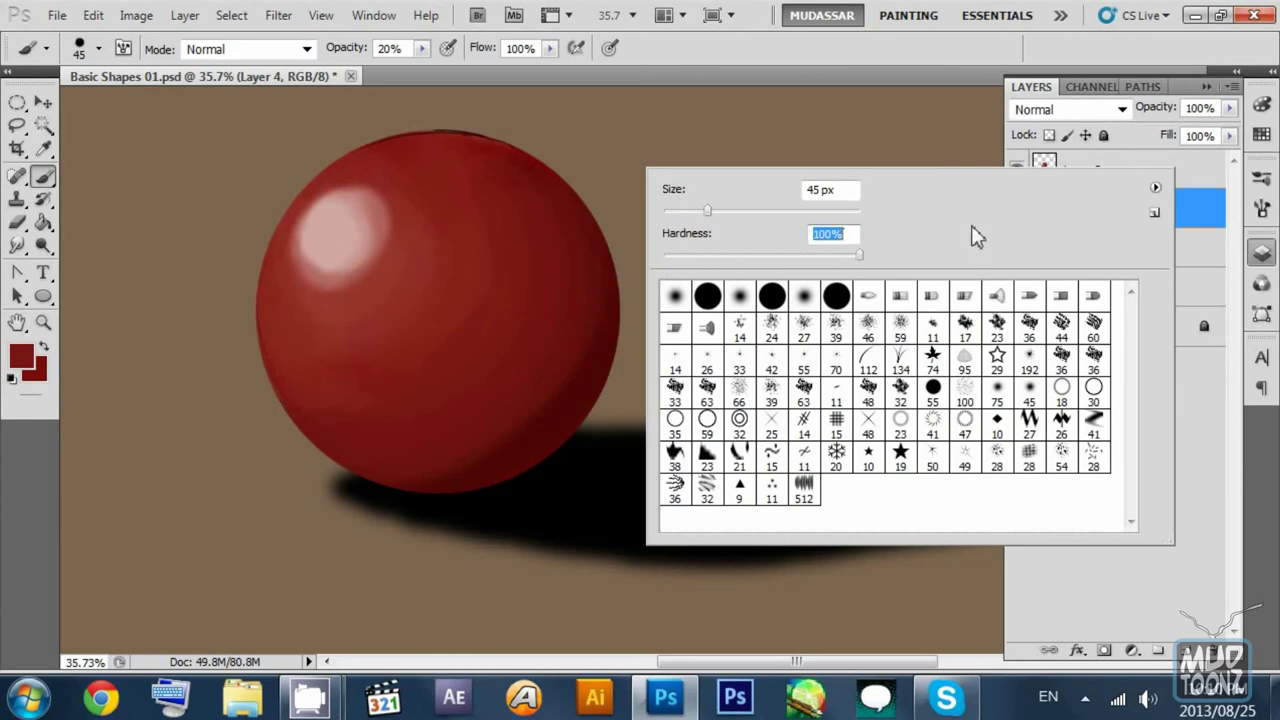
pyautogui.press('Return')
pyautogui.press('[')
pyautogui.press('[')
pyautogui.press('[')
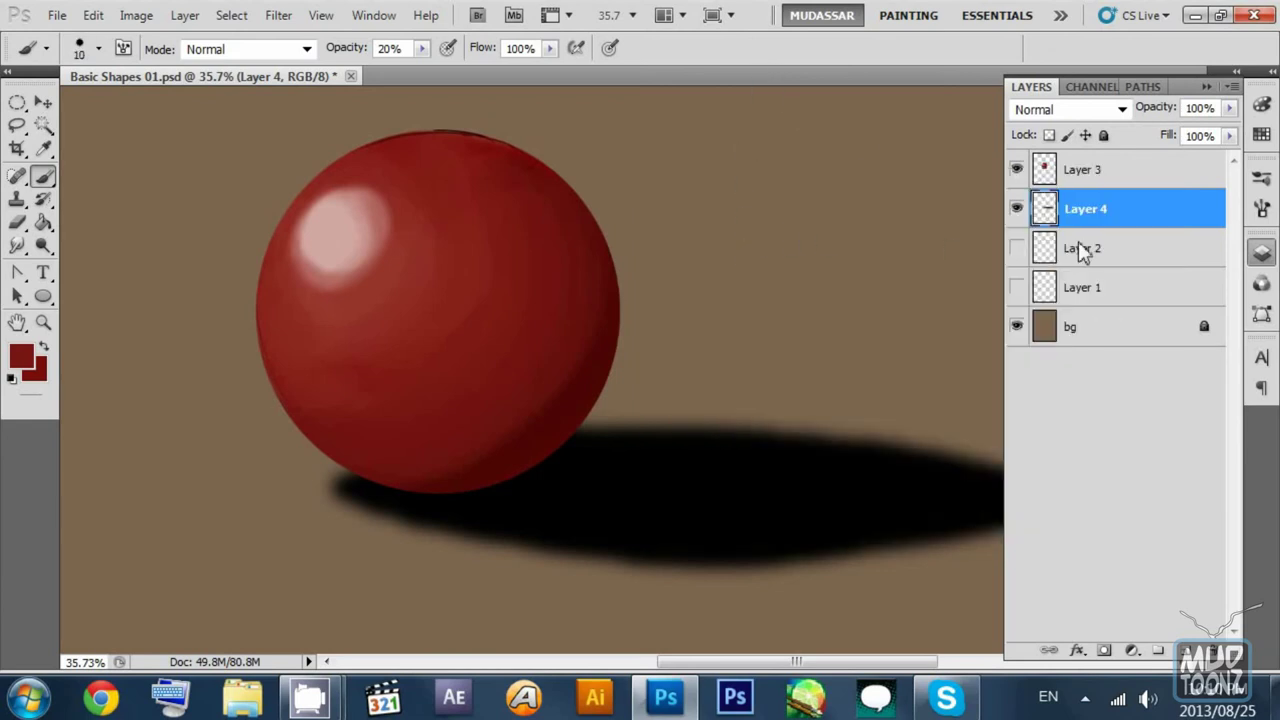
# Step: Add a new layer above Layer 3 for annotations and set the brush to 100% opacity with the default black foreground
pyautogui.click(1047, 246)
pyautogui.click(1076, 187)
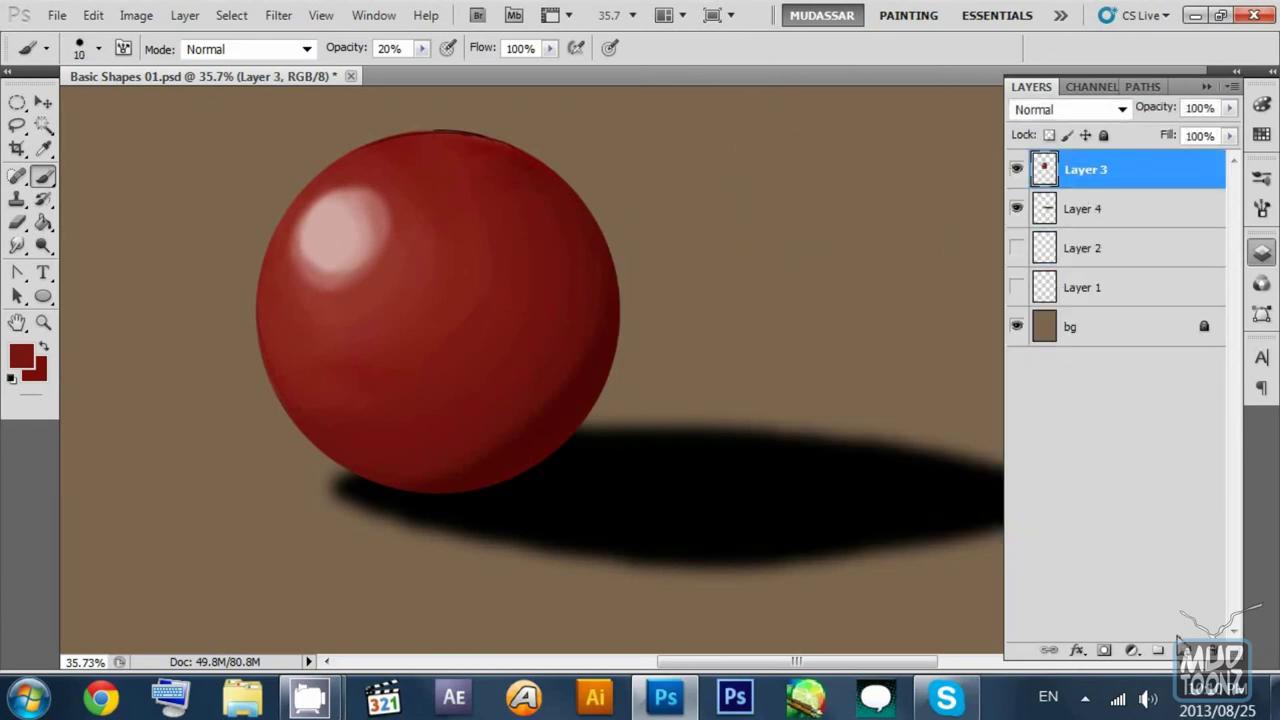
pyautogui.moveTo(678, 300); pyautogui.dragTo(660, 247)
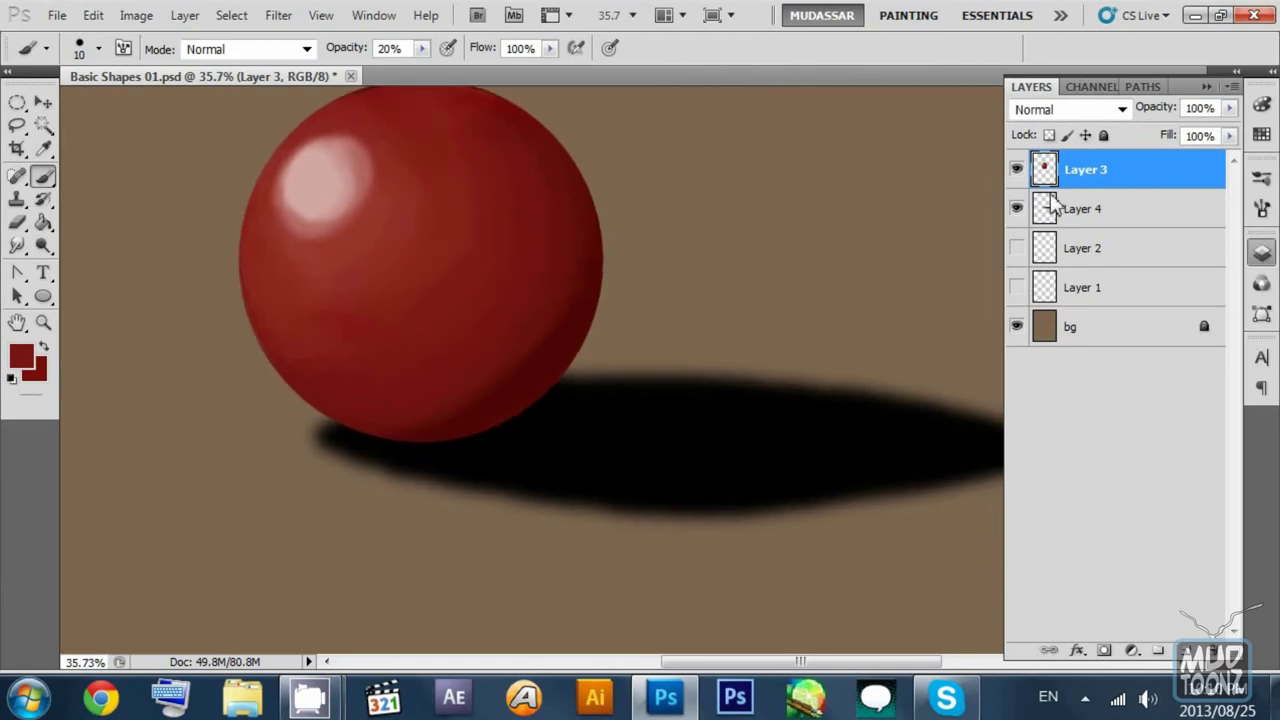
pyautogui.click(1185, 651)
pyautogui.moveTo(645, 325)
pyautogui.mouseDown()
pyautogui.moveTo(649, 299)
pyautogui.moveTo(613, 305)
pyautogui.mouseUp()
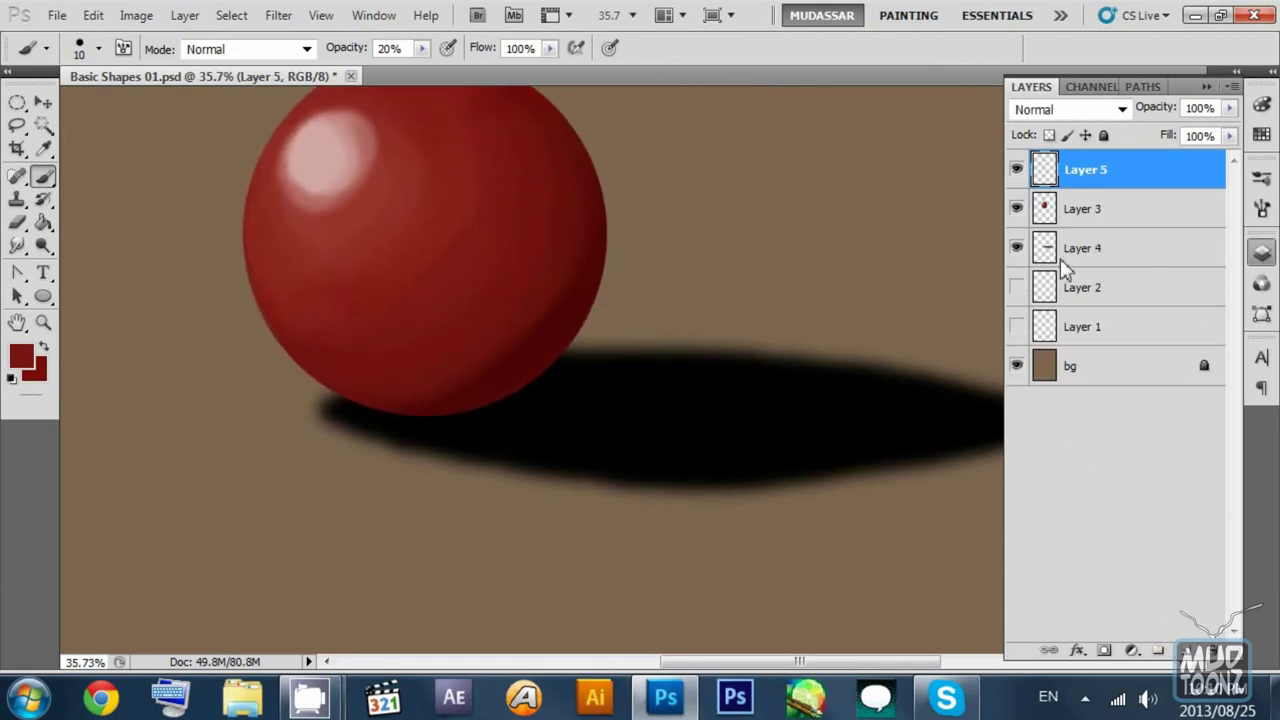
pyautogui.press('0')
pyautogui.click(11, 379)
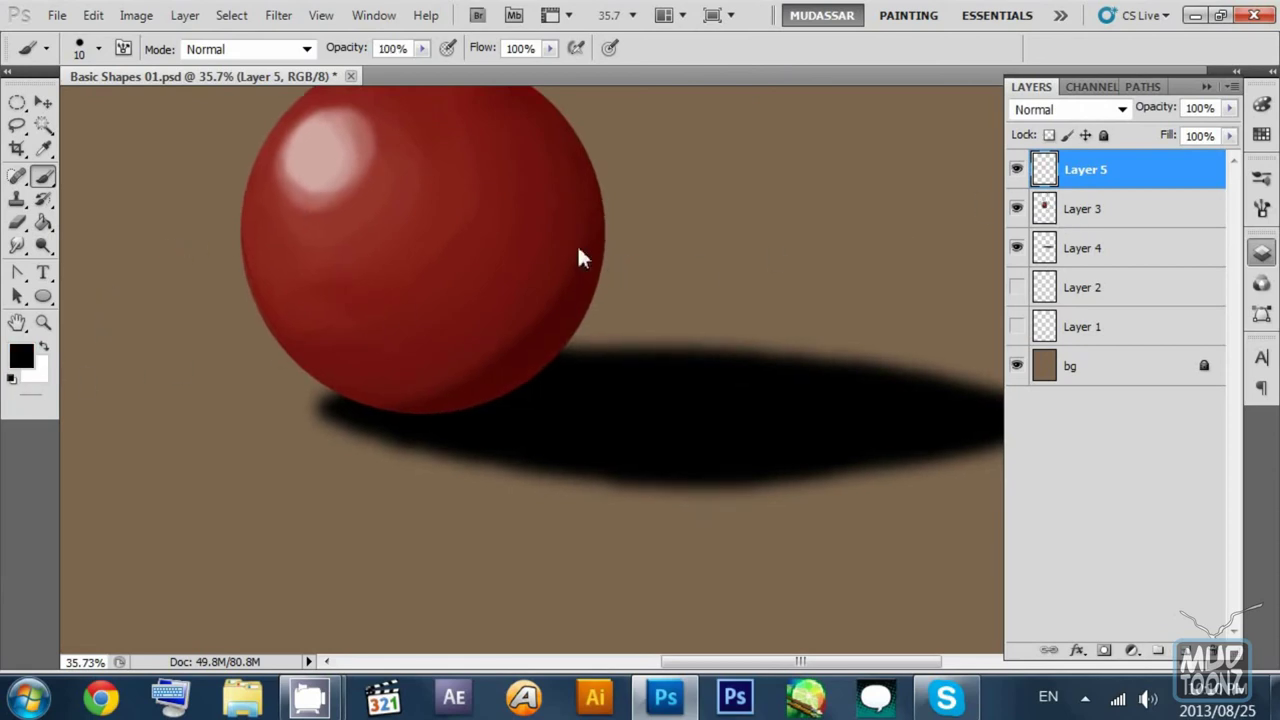
# Step: Draw a black leader line from the sphere's highlight and handwrite the label "Specular Highlight" beside it
pyautogui.moveTo(388, 170); pyautogui.dragTo(467, 265)
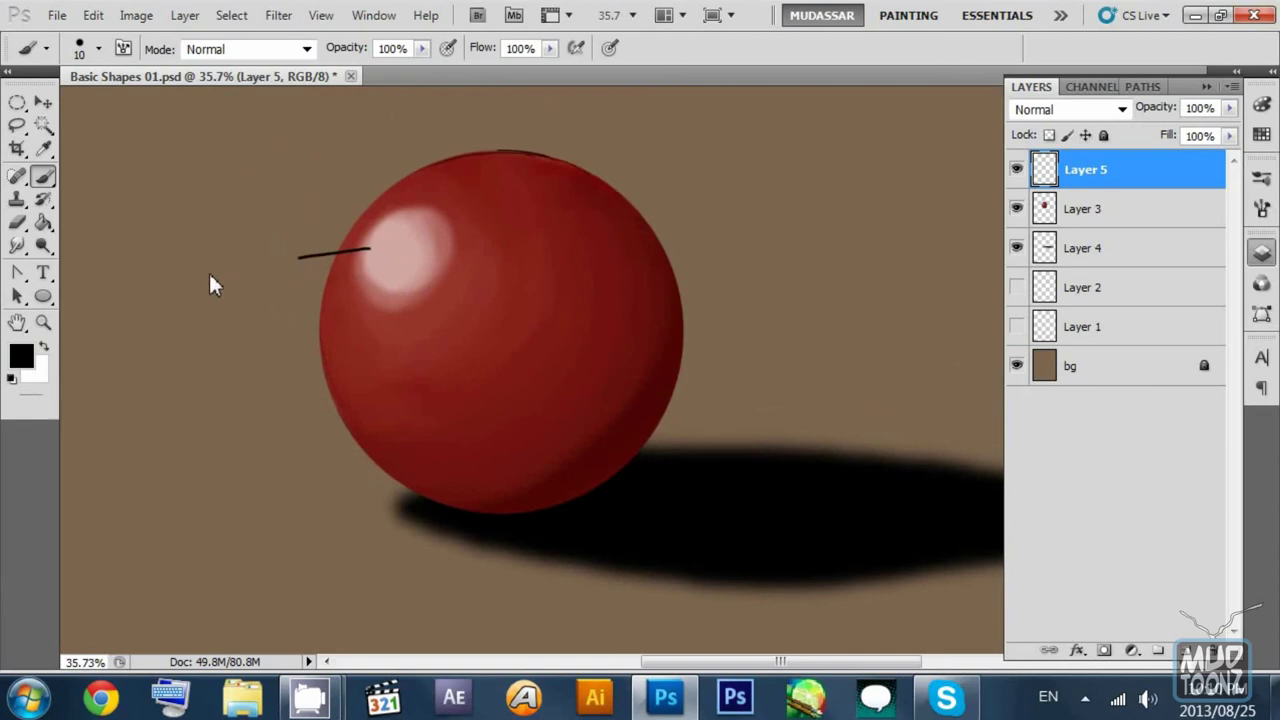
pyautogui.hotkey('ctrl', 'z')
pyautogui.moveTo(272, 268); pyautogui.dragTo(386, 239)
pyautogui.moveTo(151, 299); pyautogui.dragTo(152, 296)
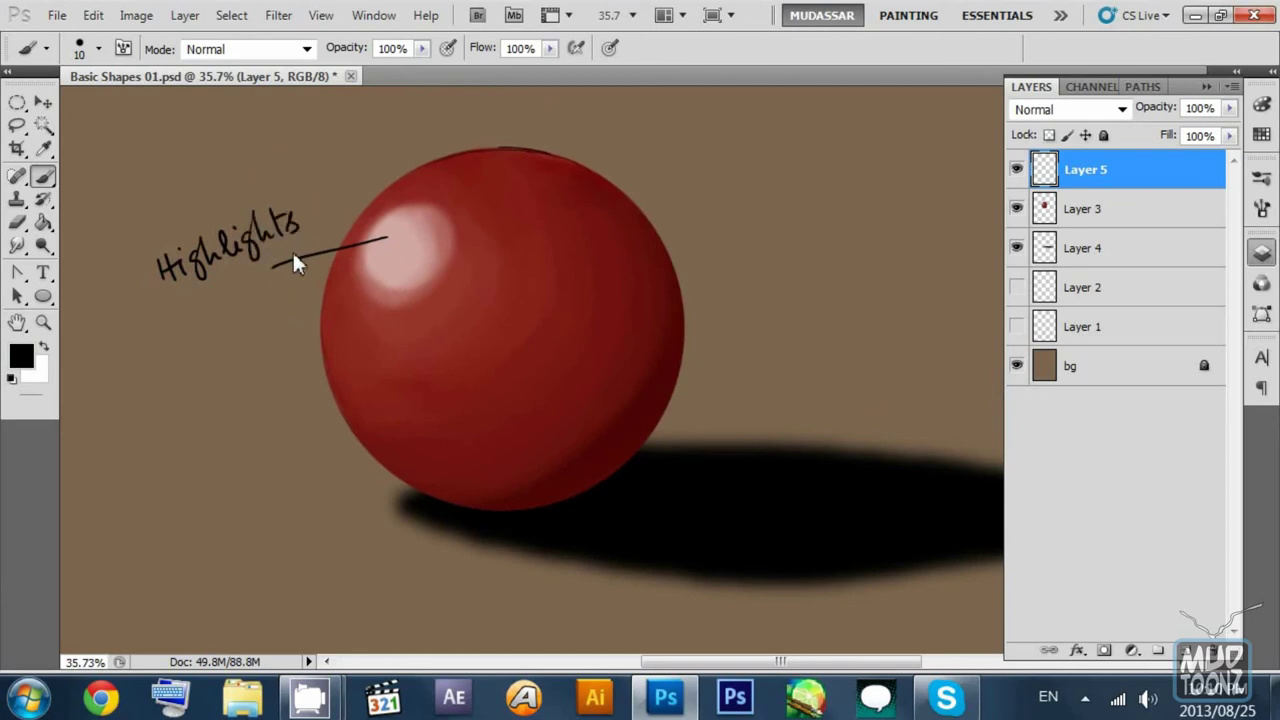
pyautogui.moveTo(143, 229); pyautogui.dragTo(193, 239)
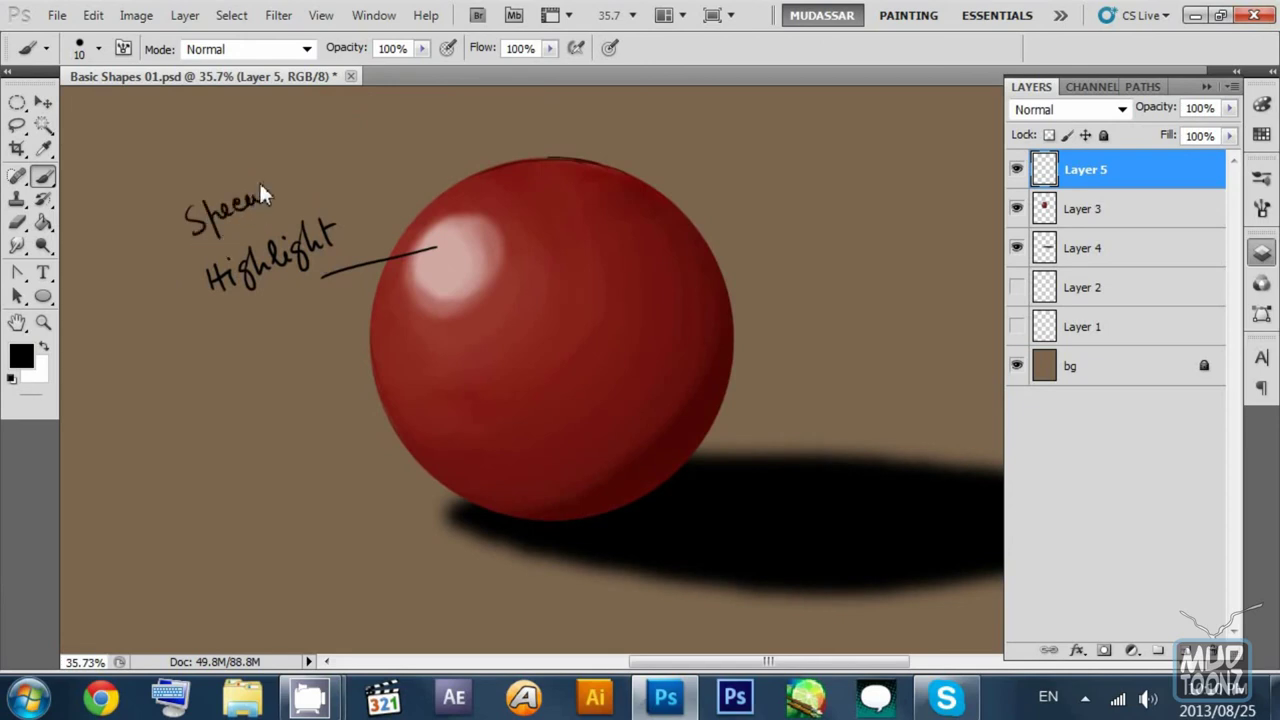
pyautogui.moveTo(337, 209); pyautogui.dragTo(334, 207)
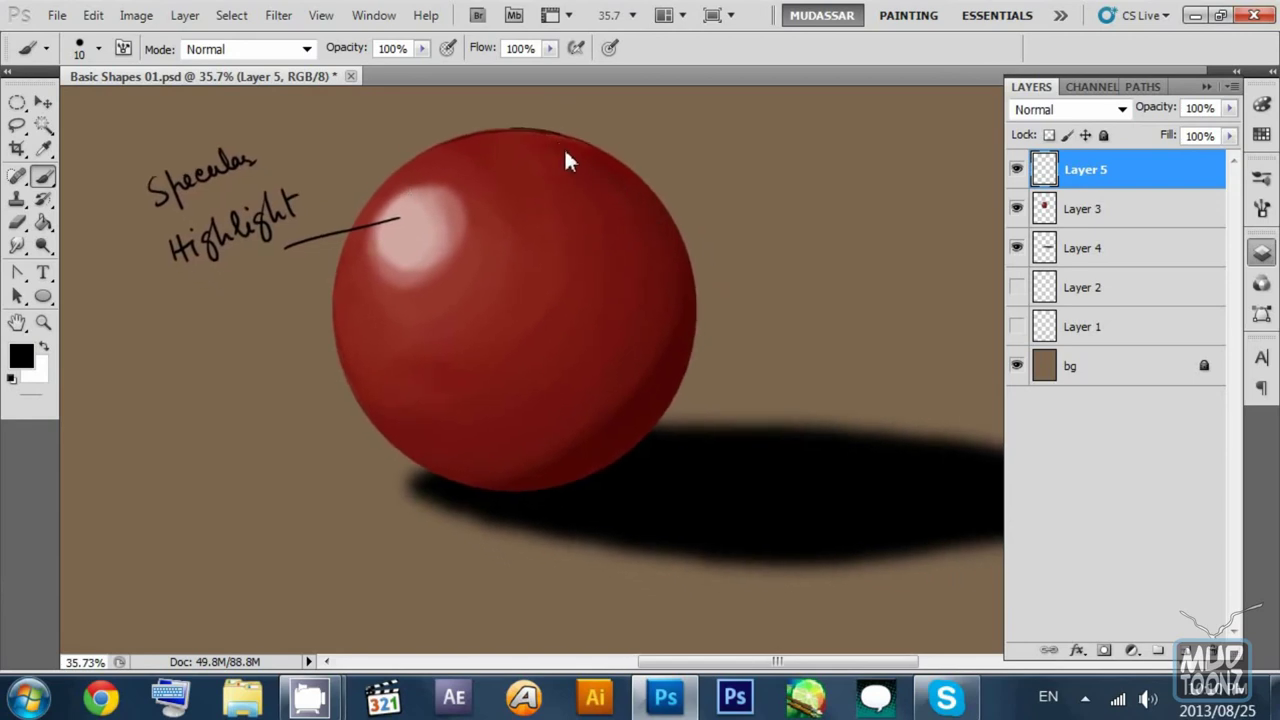
# Step: Outline the sphere's upper-right shading with dashes, add a leader line and handwrite "Secondary Shadows" next to it
pyautogui.moveTo(614, 150); pyautogui.dragTo(599, 163)
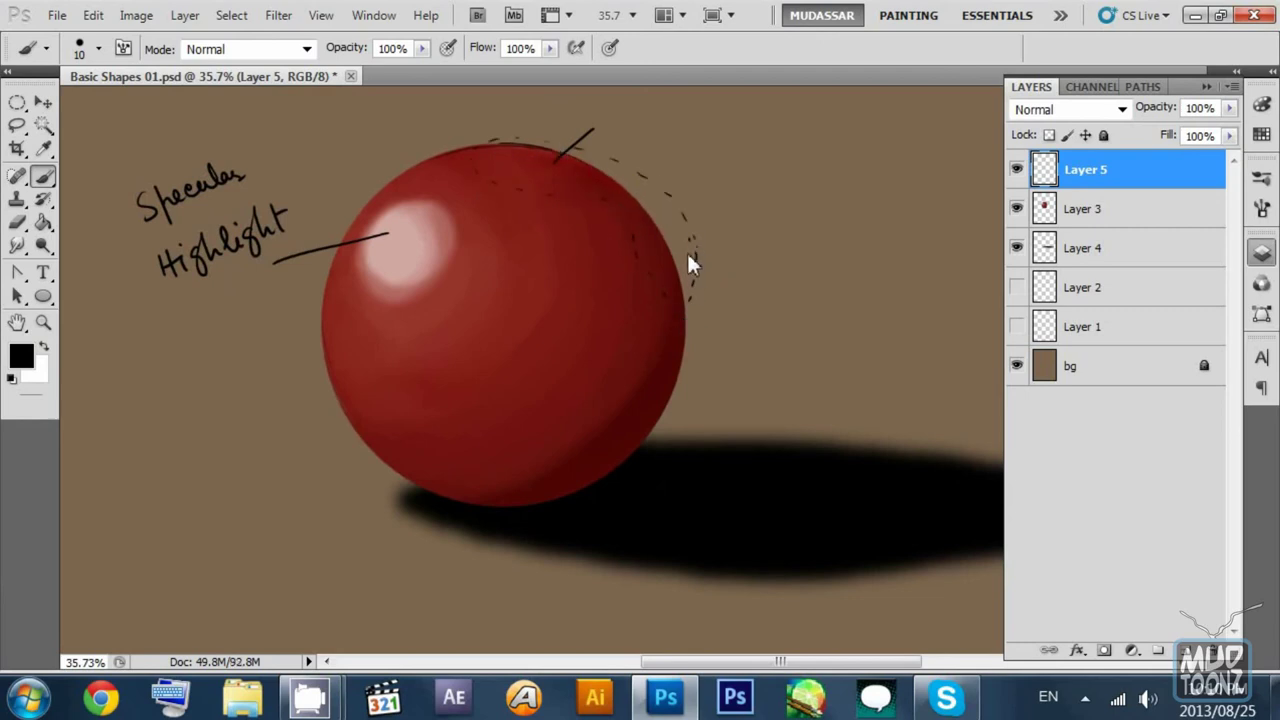
pyautogui.moveTo(612, 214); pyautogui.dragTo(562, 295)
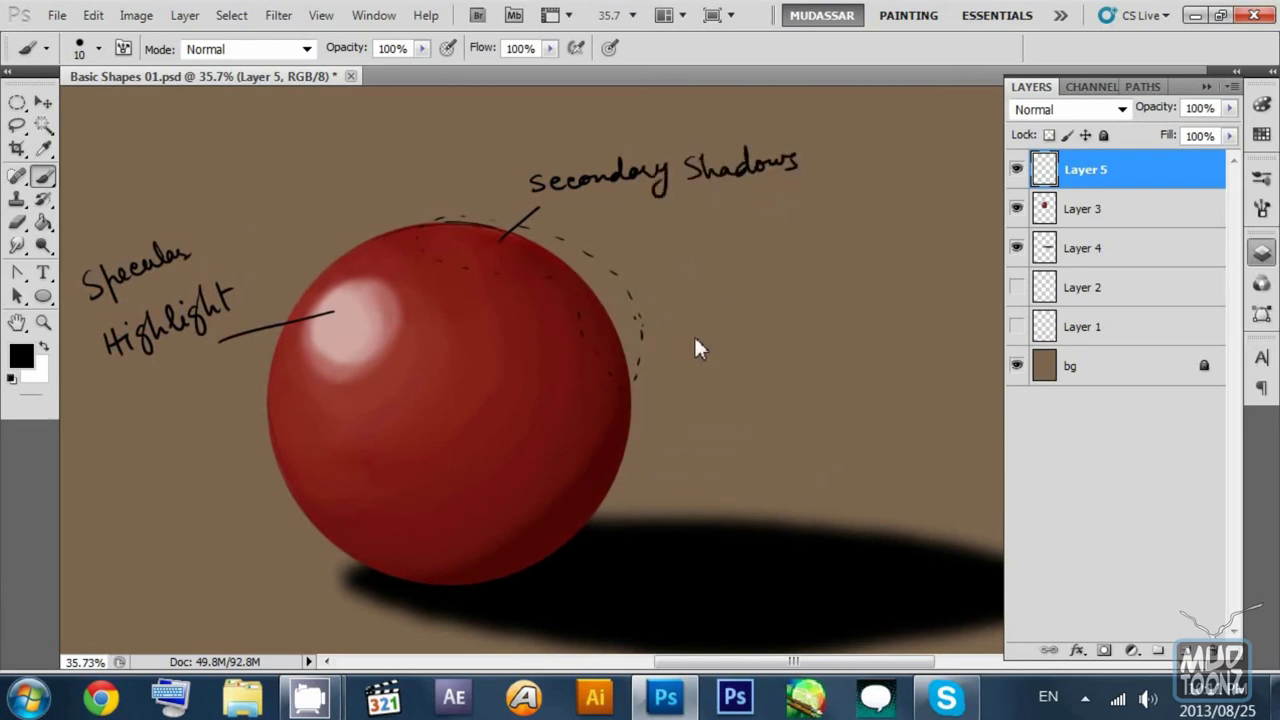
# Step: Outline the sphere's lower-right shadow band with dashes, white over the cast shadow, add a black leader line, and restore black as foreground
pyautogui.scroll(-3, 694, 345)
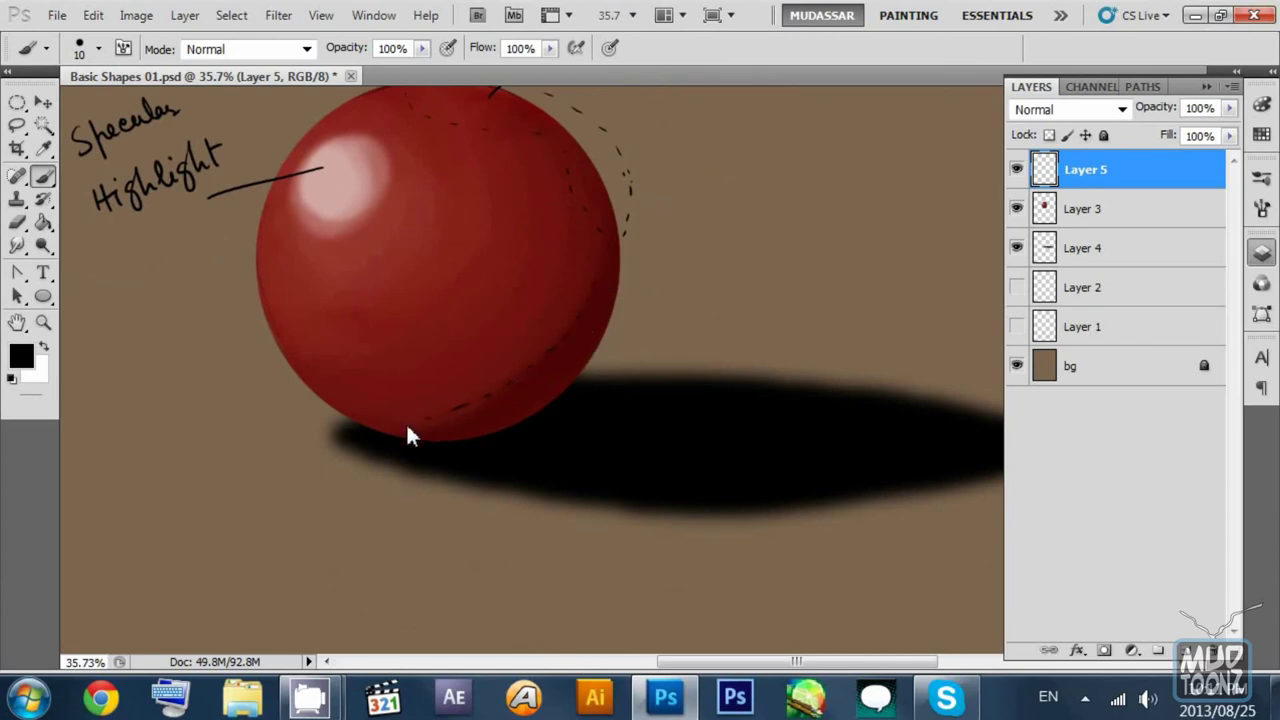
pyautogui.click(609, 275)
pyautogui.moveTo(678, 295); pyautogui.dragTo(644, 245)
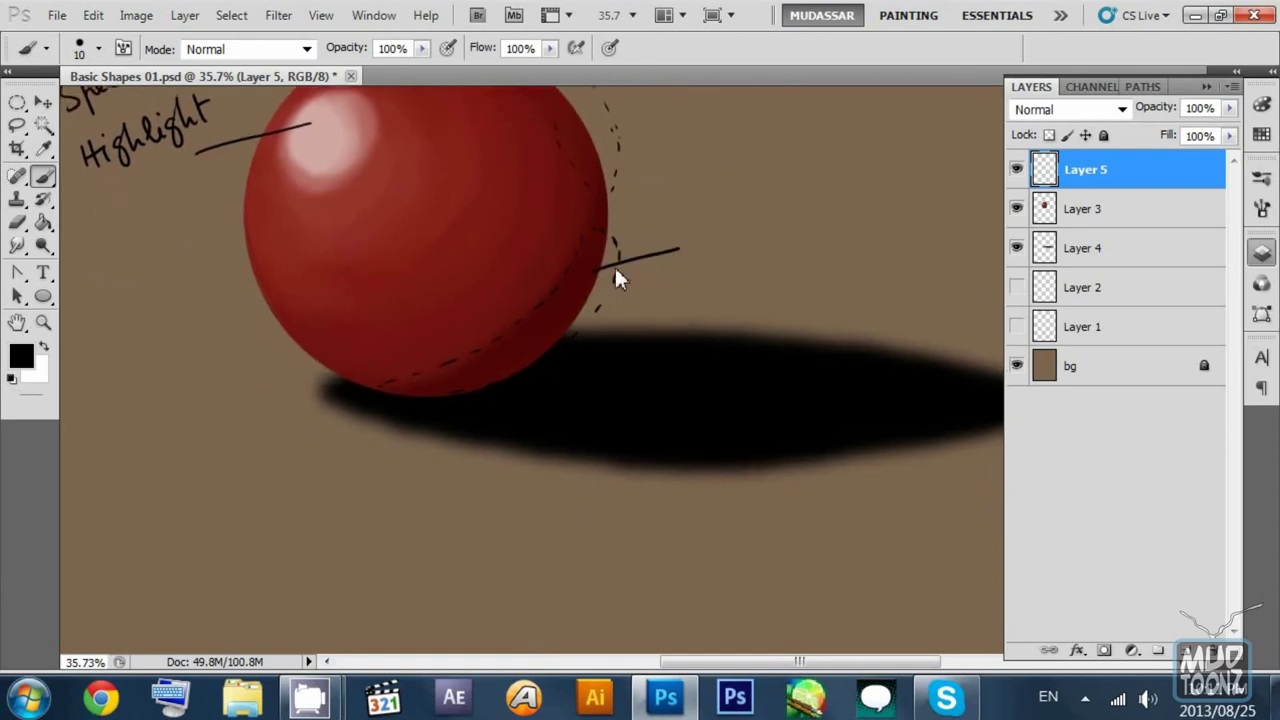
pyautogui.click(44, 346)
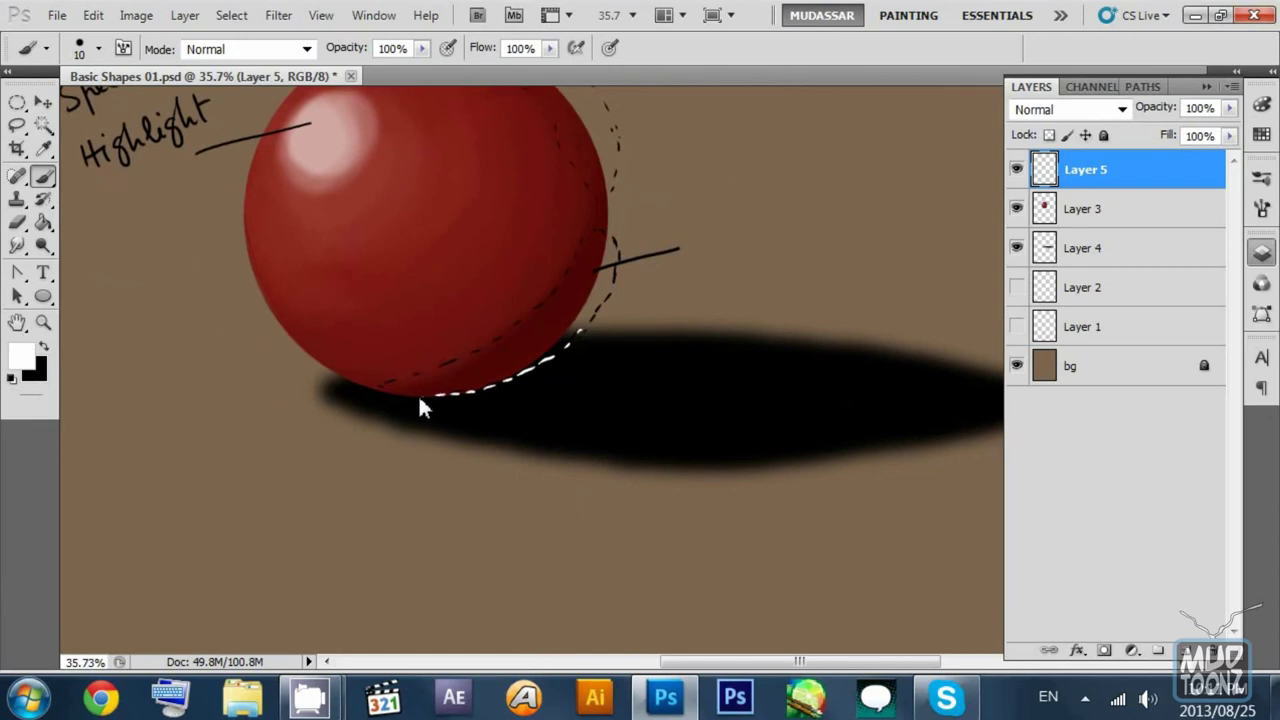
pyautogui.hscroll(1, 640, 288)
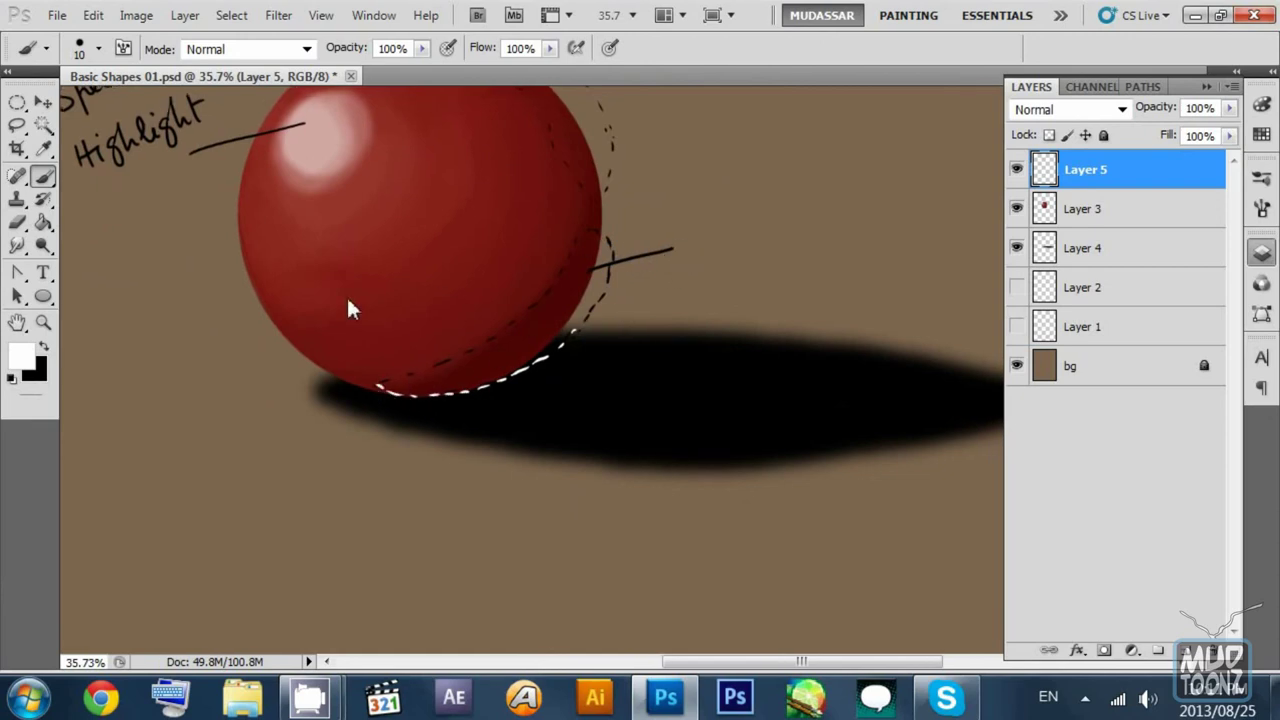
pyautogui.press('x')
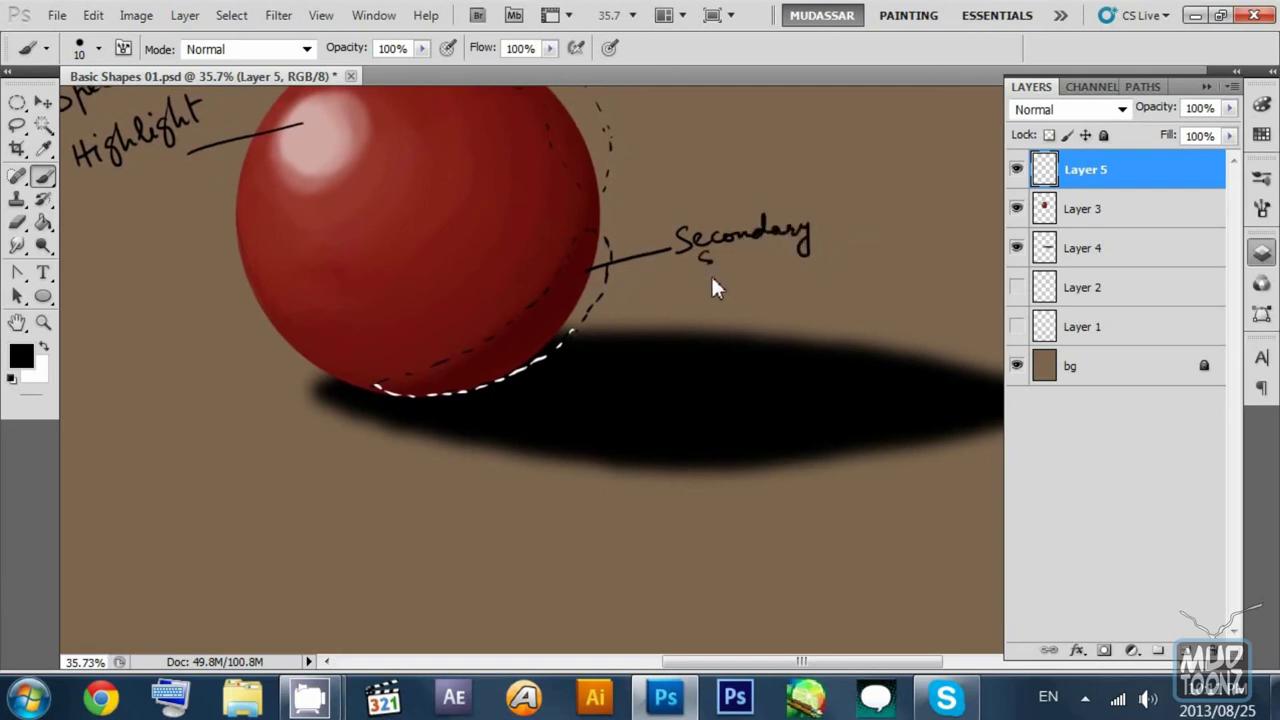
# Step: Undo the "Secondary S" lettering at the lower-right leader line and handwrite "Teritiary Shadows (Reflective Shadows)" there instead, underlining the second line
pyautogui.hotkey('ctrl', 'alt', 'z')
pyautogui.hotkey('ctrl', 'alt', 'z')
pyautogui.hotkey('ctrl', 'alt', 'z')
pyautogui.hotkey('ctrl', 'alt', 'z')
pyautogui.hotkey('ctrl', 'alt', 'z')
pyautogui.hotkey('ctrl', 'alt', 'z')
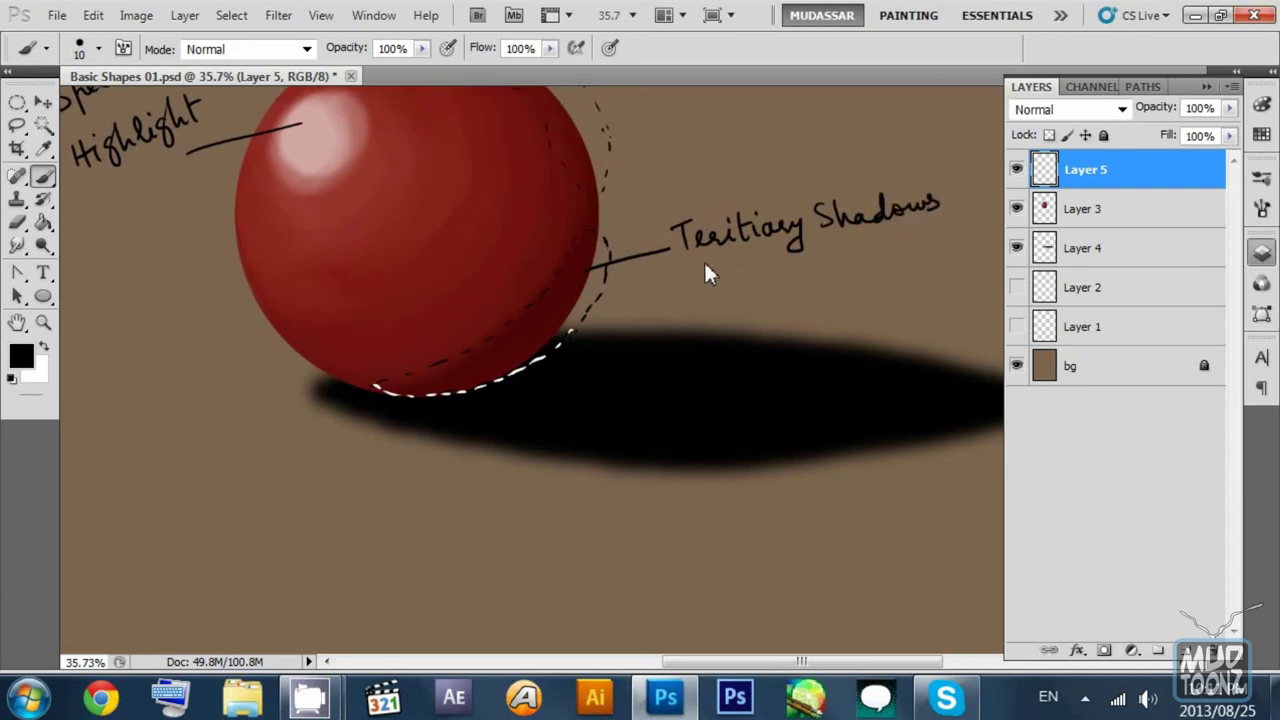
pyautogui.moveTo(705, 262); pyautogui.dragTo(710, 278)
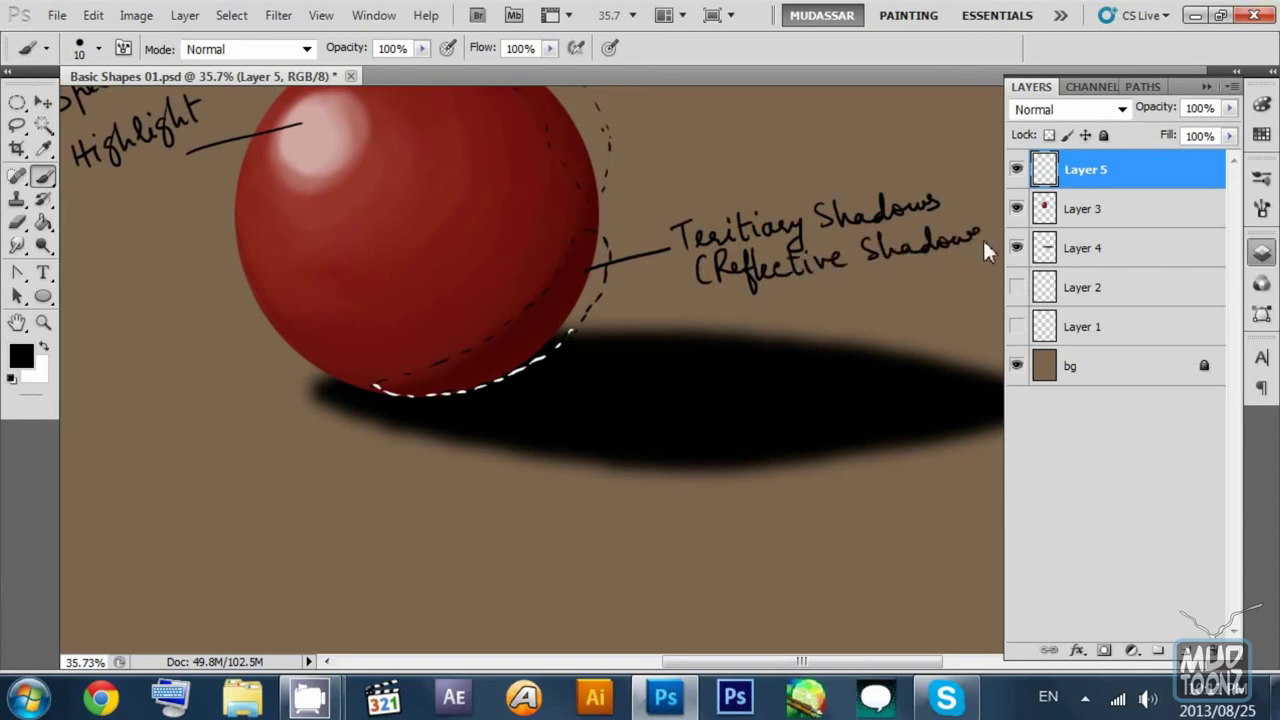
pyautogui.moveTo(796, 284); pyautogui.dragTo(965, 254)
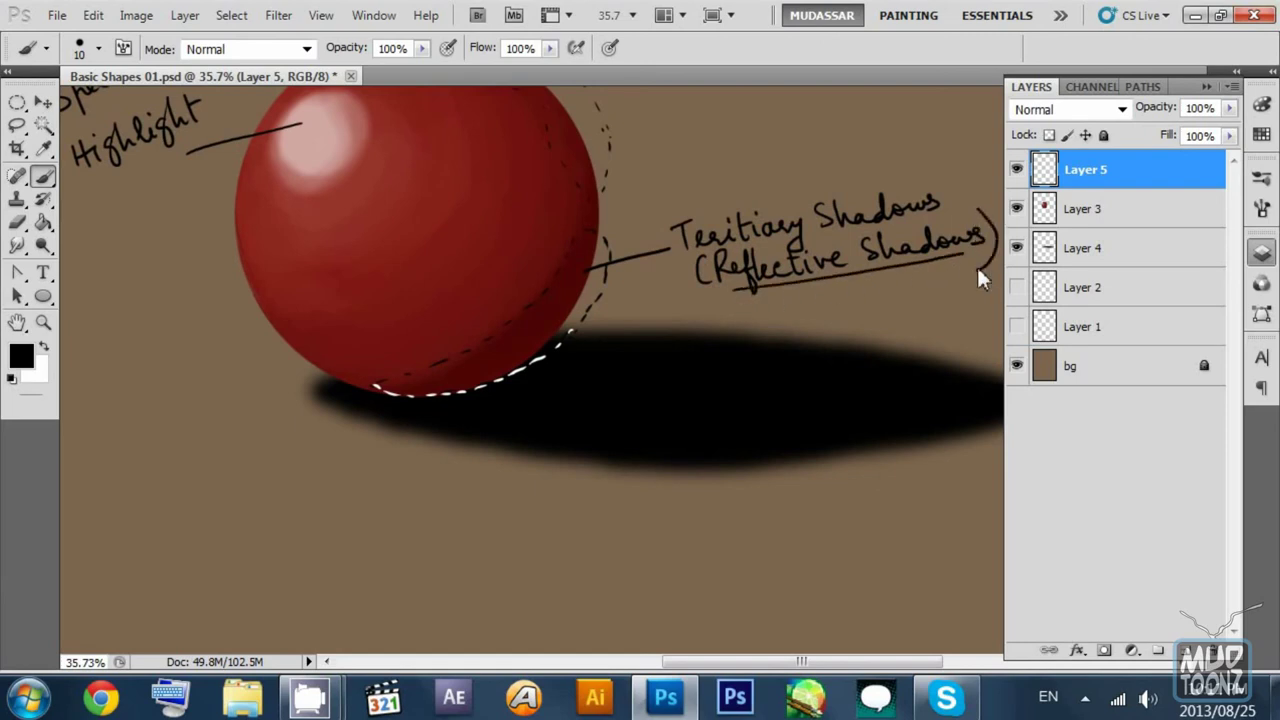
# Step: Mark the sphere's lower-left edge with dashes and a leader line, and handwrite "Reflective shadows can also be formed here" beside it
pyautogui.press('z')
pyautogui.moveTo(749, 228)
pyautogui.mouseDown()
pyautogui.moveTo(709, 207)
pyautogui.moveTo(674, 295)
pyautogui.moveTo(676, 260)
pyautogui.moveTo(651, 229)
pyautogui.moveTo(666, 253)
pyautogui.moveTo(625, 260)
pyautogui.moveTo(643, 245)
pyautogui.moveTo(639, 272)
pyautogui.moveTo(700, 248)
pyautogui.moveTo(743, 251)
pyautogui.moveTo(651, 265)
pyautogui.mouseUp()
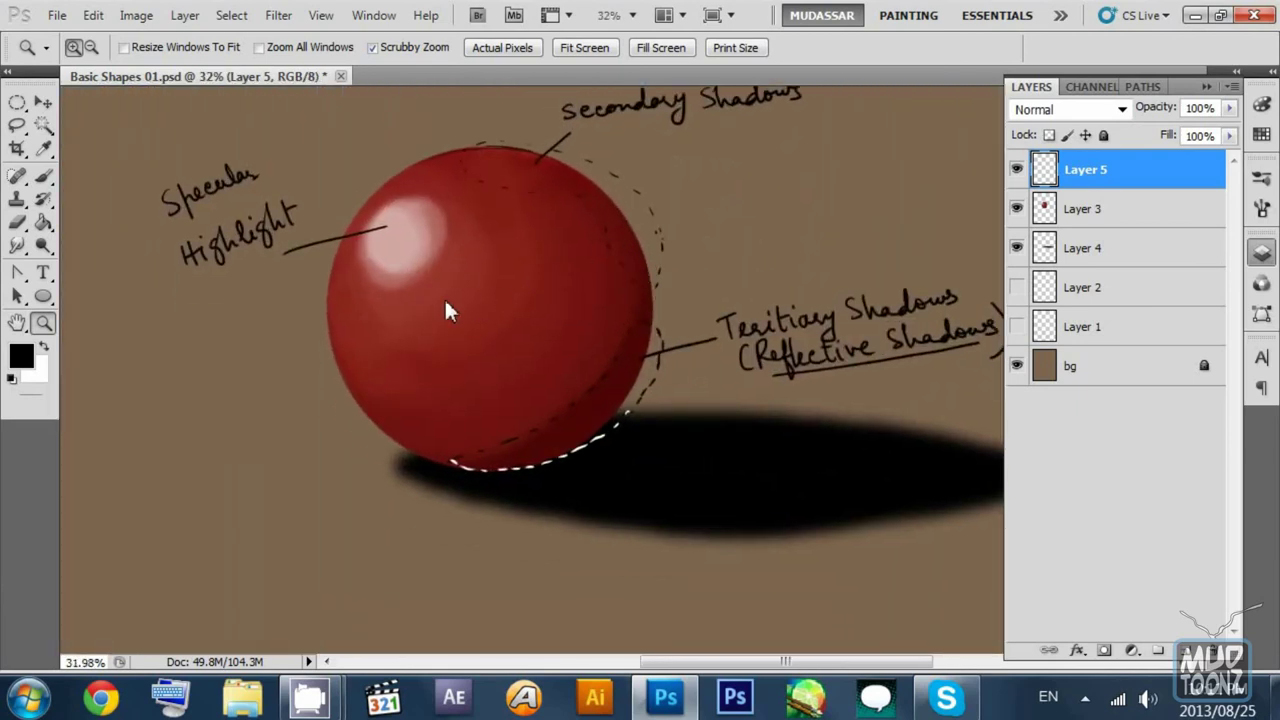
pyautogui.click(43, 102)
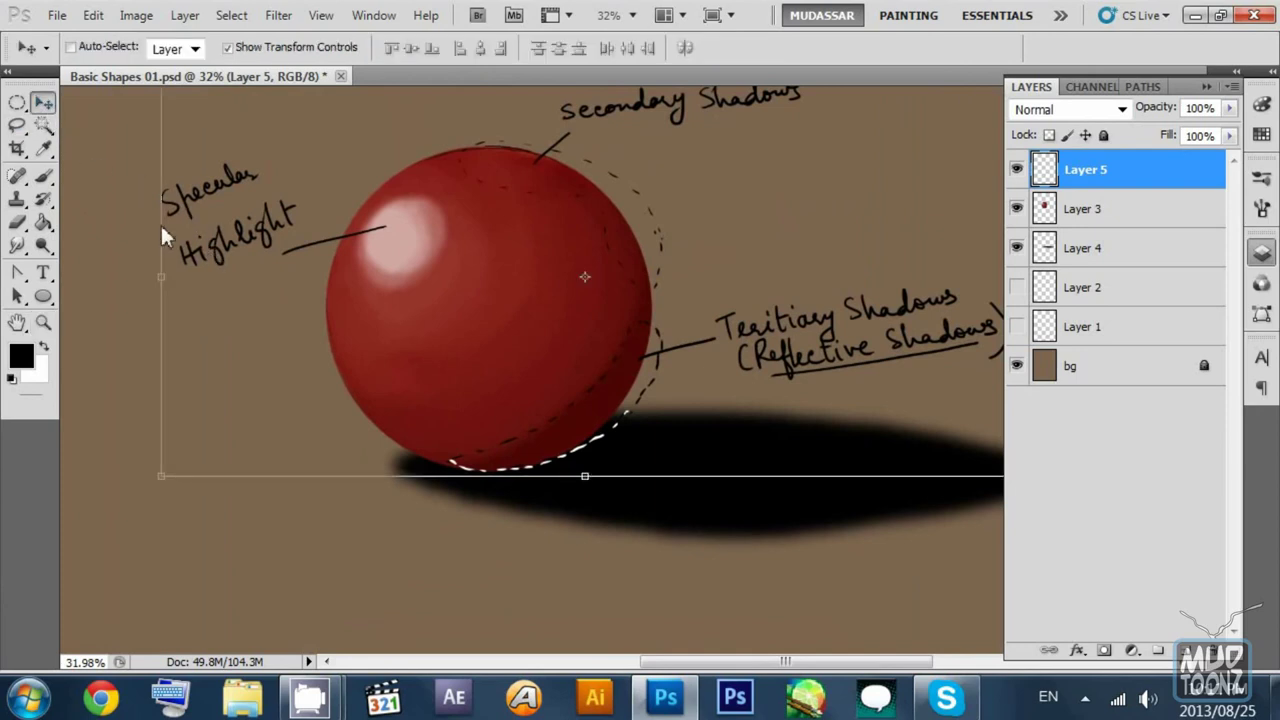
pyautogui.click(43, 176)
pyautogui.moveTo(331, 336); pyautogui.dragTo(318, 292)
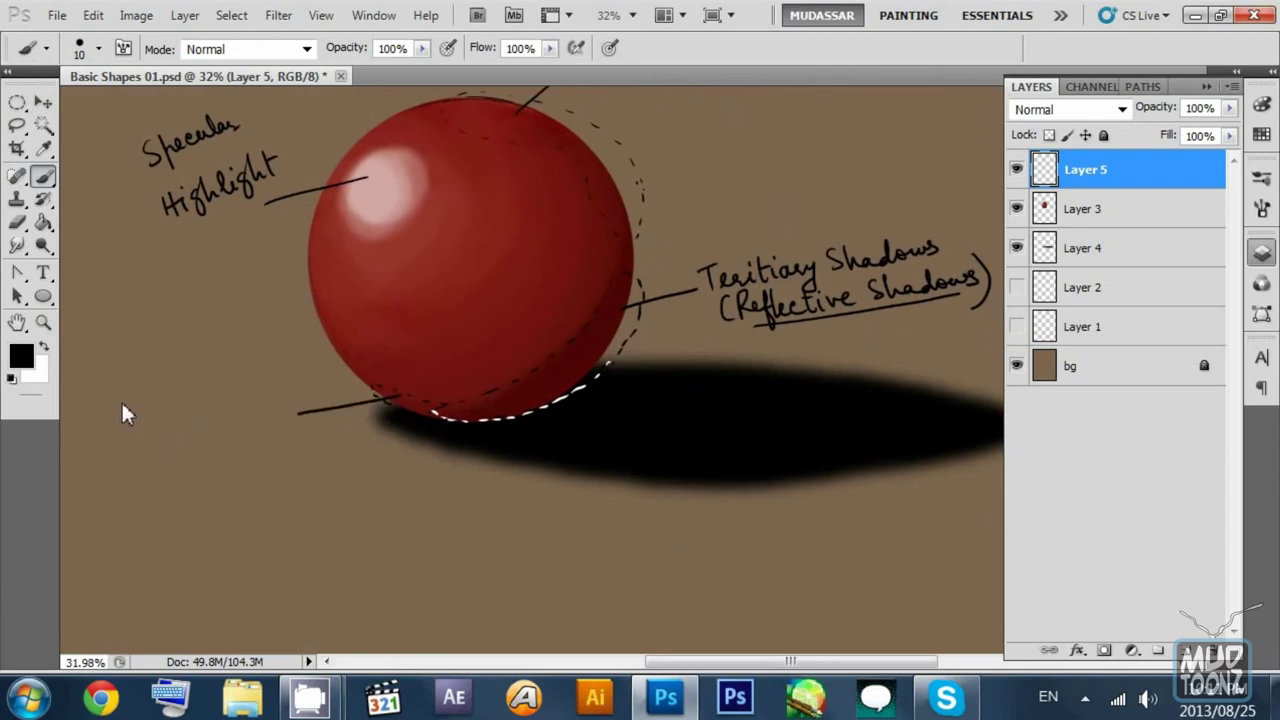
pyautogui.moveTo(153, 403)
pyautogui.mouseDown()
pyautogui.moveTo(177, 402)
pyautogui.moveTo(207, 372)
pyautogui.moveTo(240, 374)
pyautogui.mouseUp()
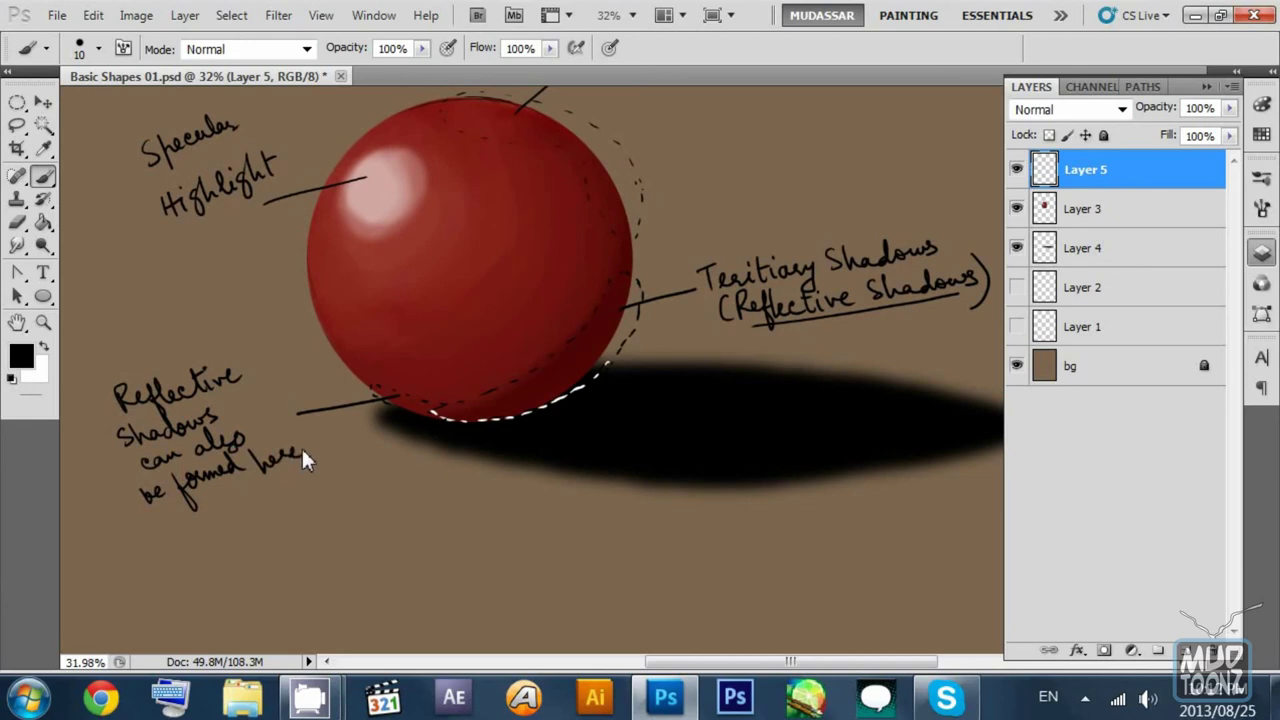
# Step: Continue the lower-left note by handwriting "Provided there are more than one light source" beneath it
pyautogui.moveTo(426, 269); pyautogui.dragTo(454, 349)
pyautogui.moveTo(340, 396); pyautogui.dragTo(345, 361)
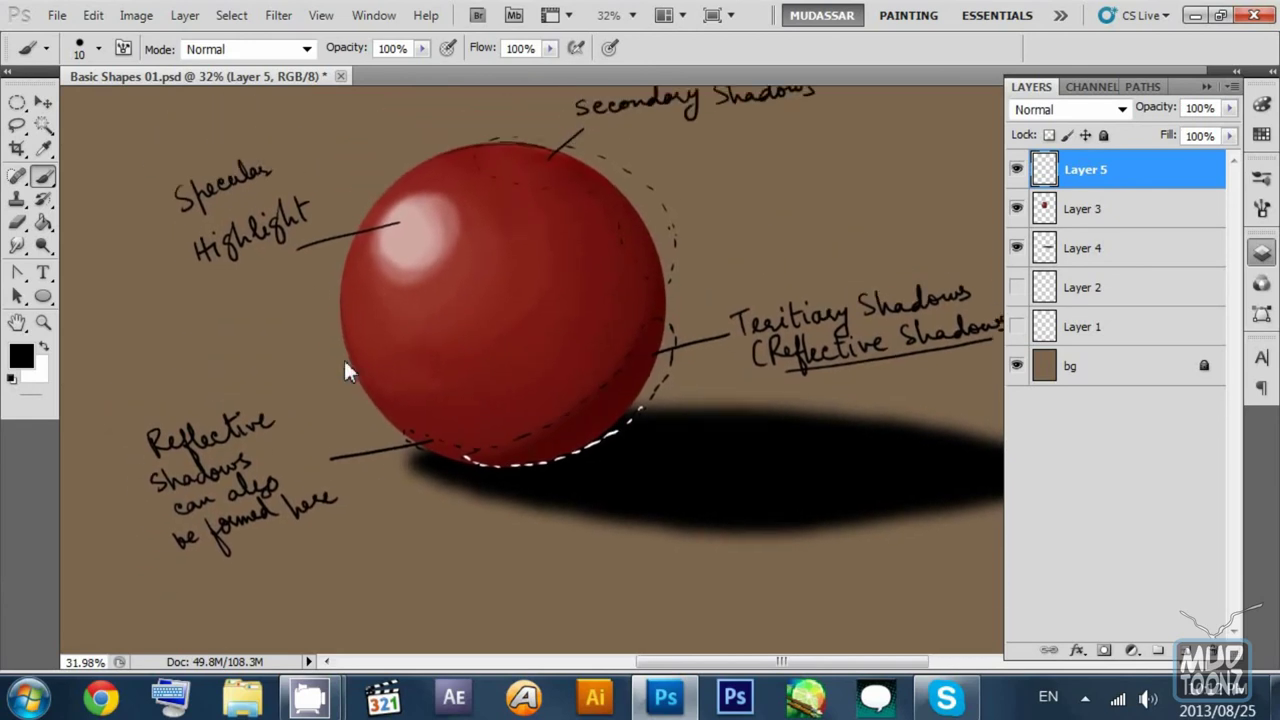
pyautogui.scroll(-3, 300, 400)
pyautogui.hscroll(-1, 220, 436)
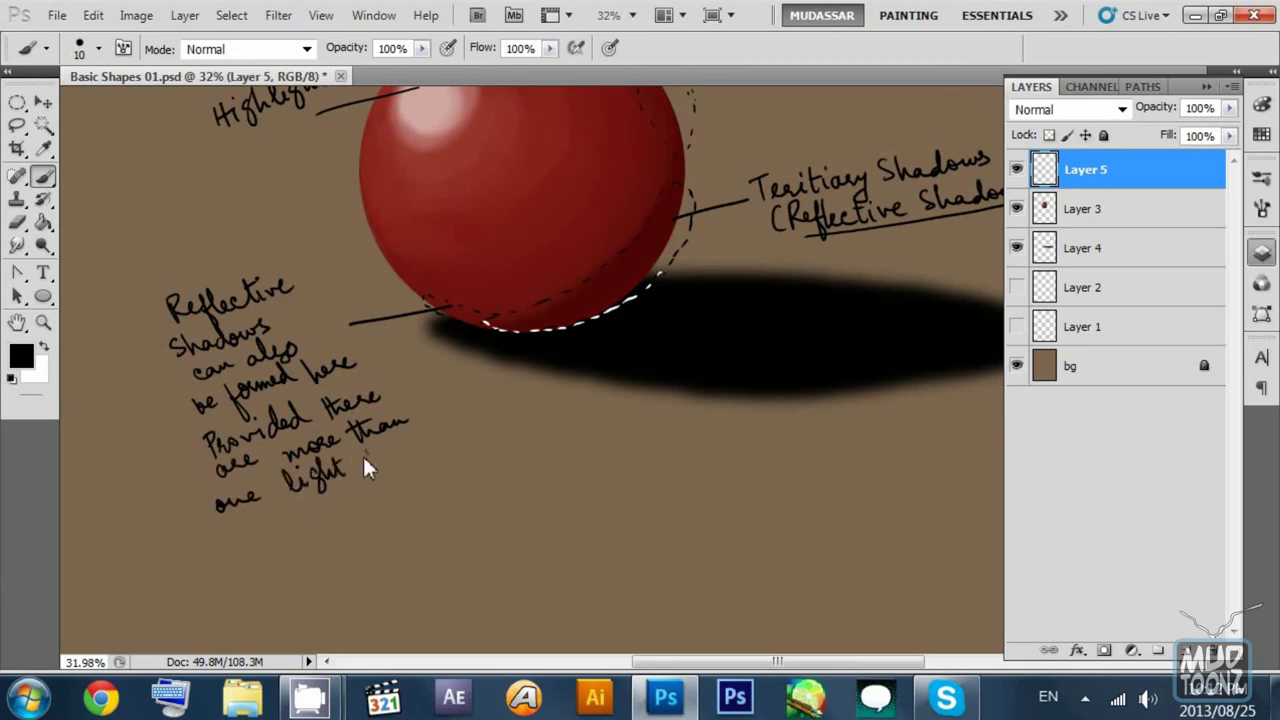
pyautogui.moveTo(420, 432); pyautogui.dragTo(443, 432)
# Step: Zoom out to the whole annotated sphere, switch to the Move tool and save the document
pyautogui.press('z')
pyautogui.moveTo(681, 331)
pyautogui.mouseDown()
pyautogui.moveTo(636, 322)
pyautogui.moveTo(595, 339)
pyautogui.moveTo(605, 356)
pyautogui.mouseUp()
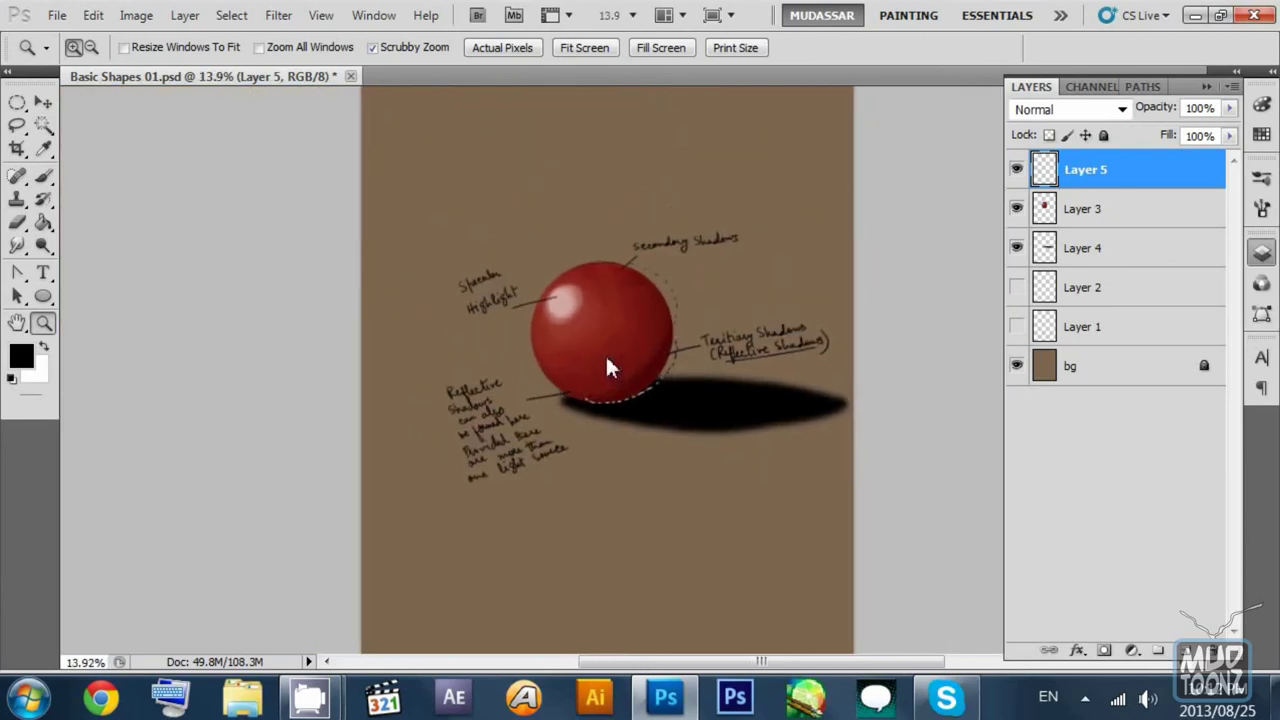
pyautogui.click(42, 103)
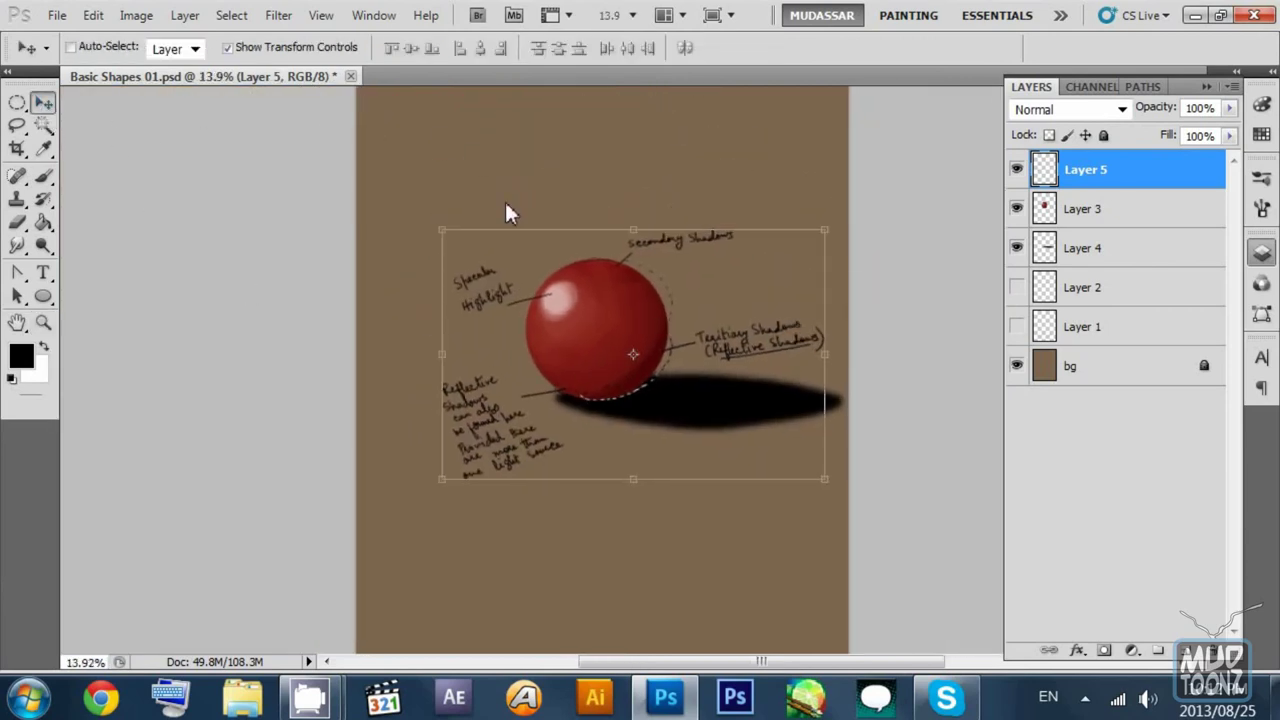
pyautogui.hotkey('ctrl', 's')
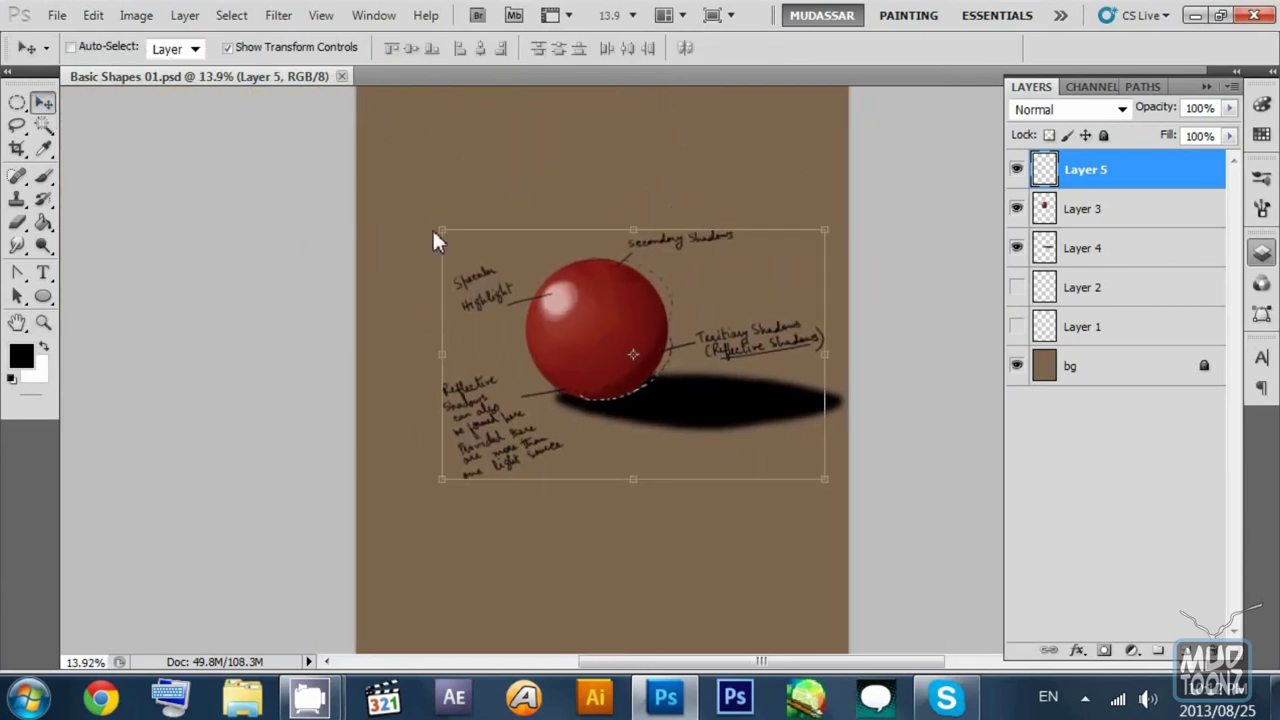